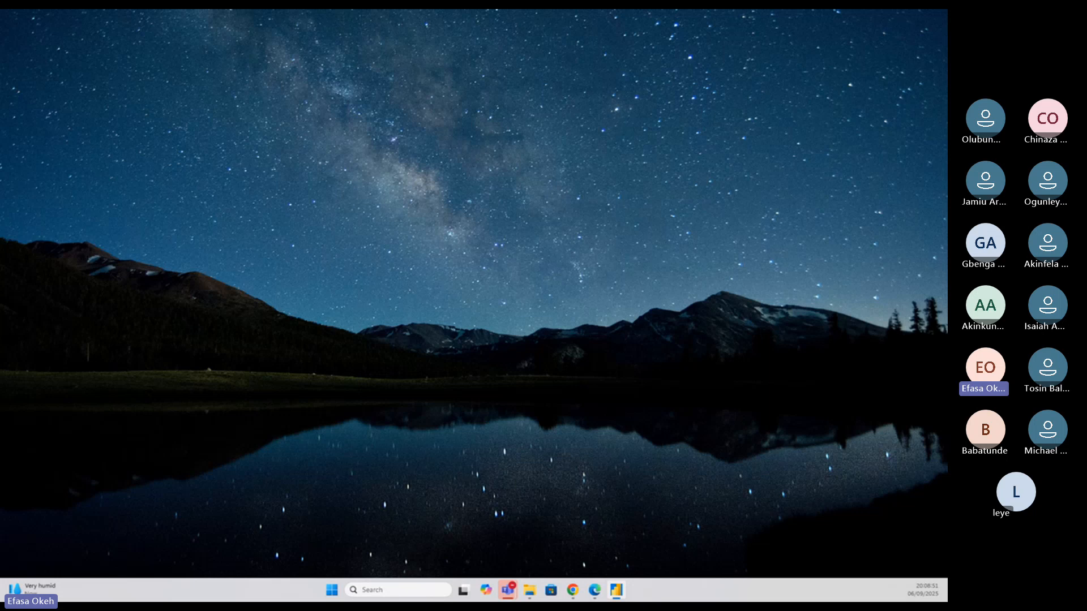
# Maximize the Retail Supplychain report window and review its Performance Overview and KPI Trends pages, ending on Performance Overview
pyautogui.moveTo(0, 91); pyautogui.dragTo(608, 168)
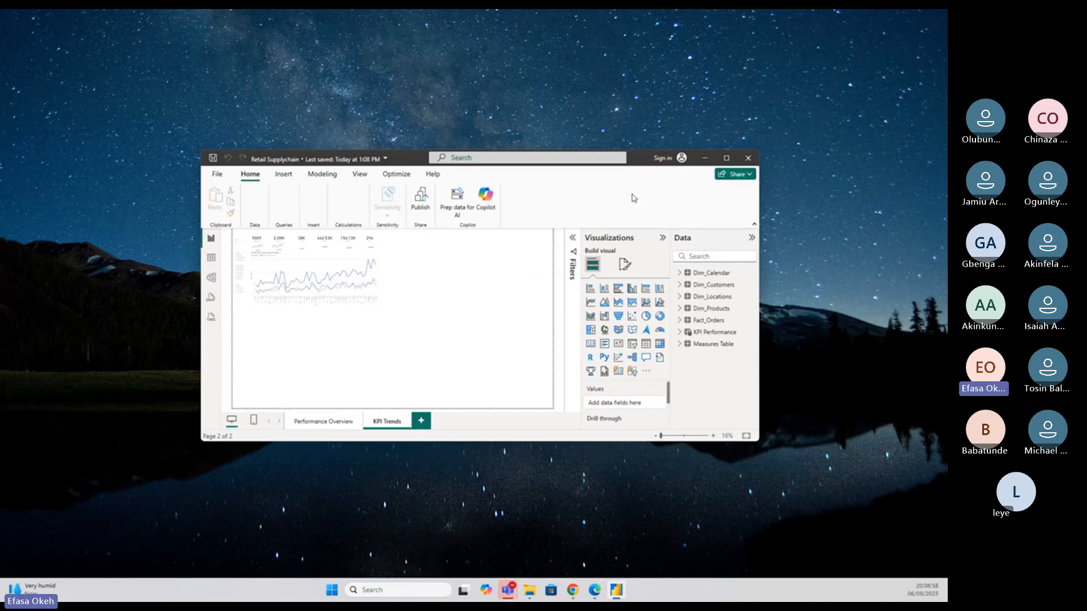
pyautogui.click(727, 159)
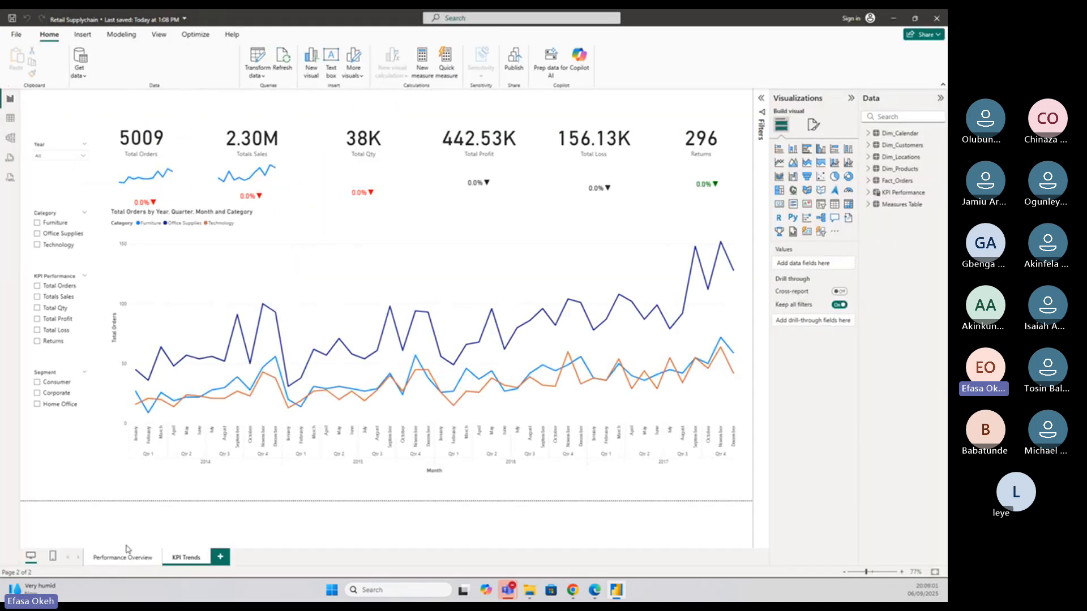
pyautogui.click(122, 557)
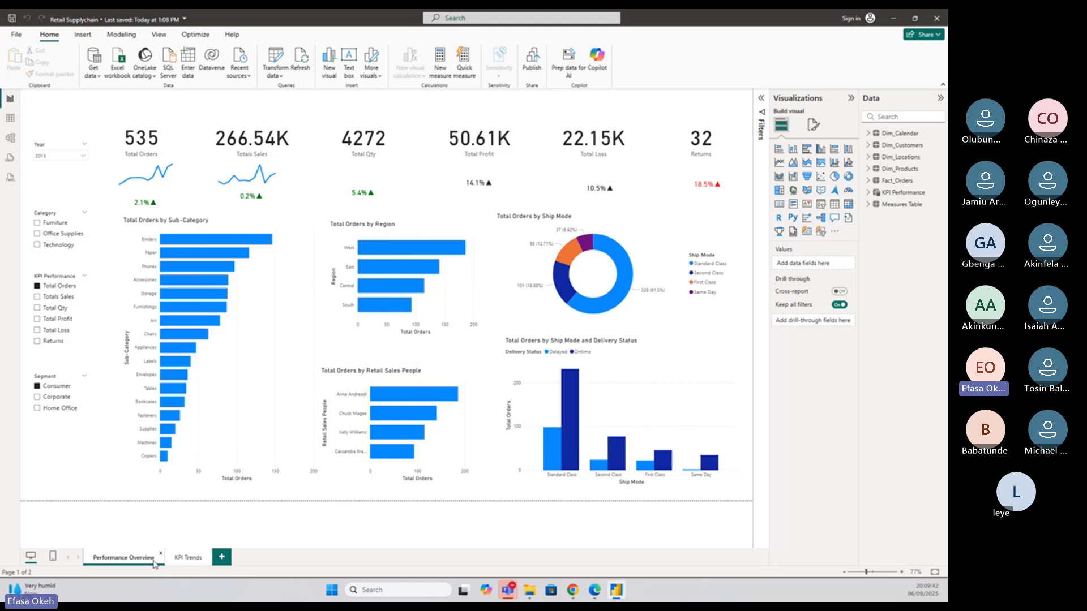
pyautogui.click(190, 558)
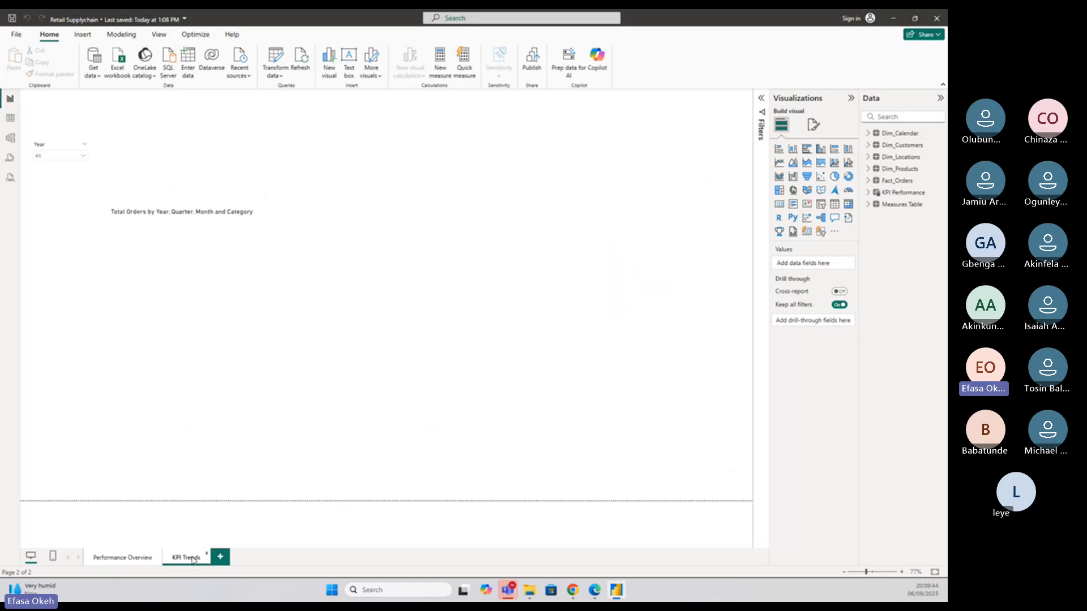
pyautogui.click(105, 560)
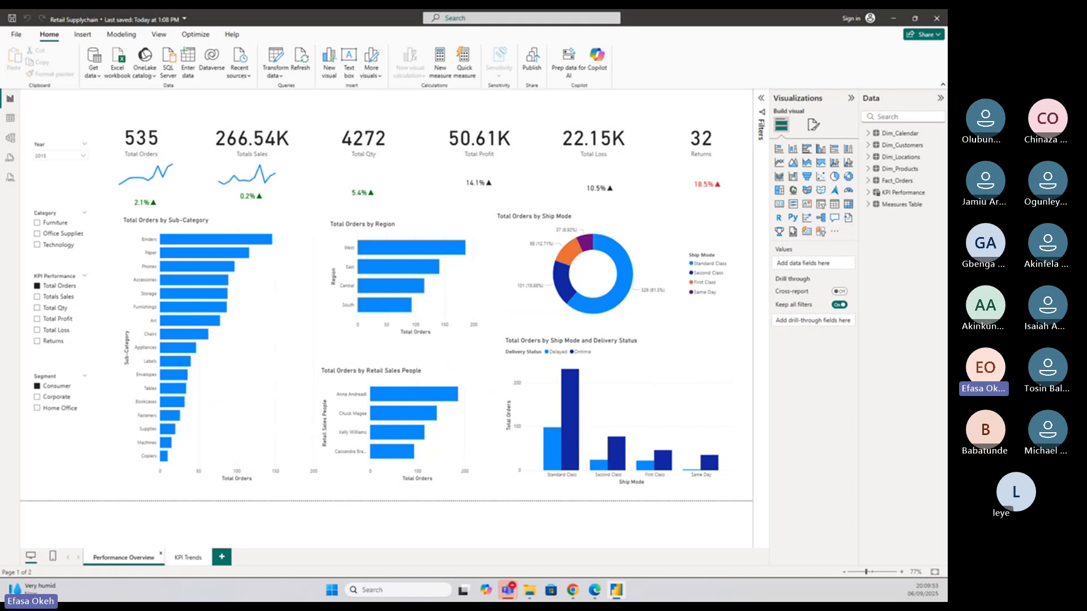
# Switch to File Explorer and make two copies of the Retail Supplychain file in the Case Two folder
pyautogui.click(529, 590)
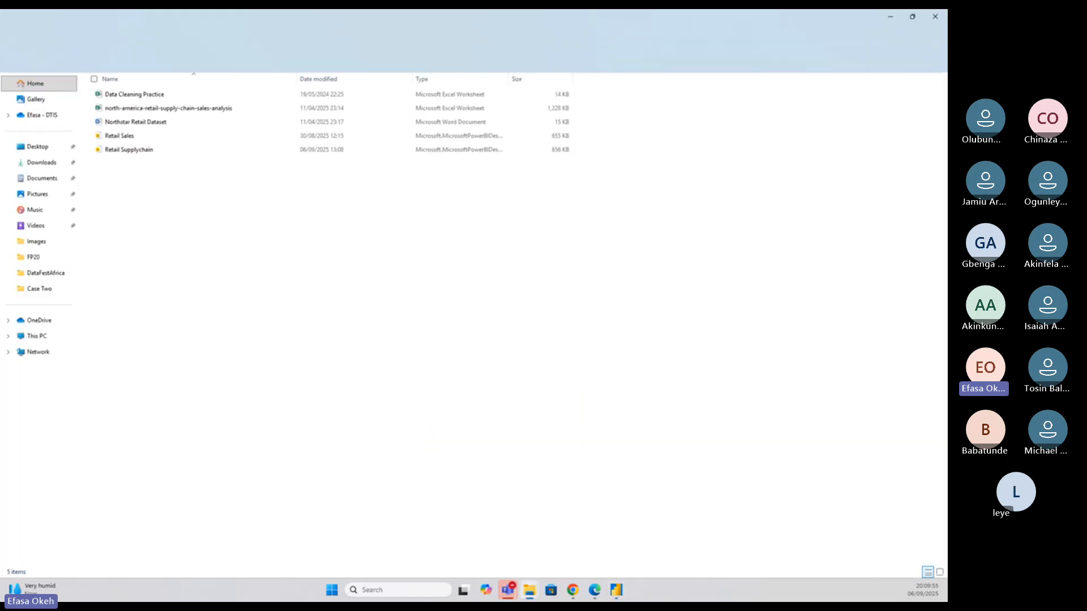
pyautogui.click(116, 150)
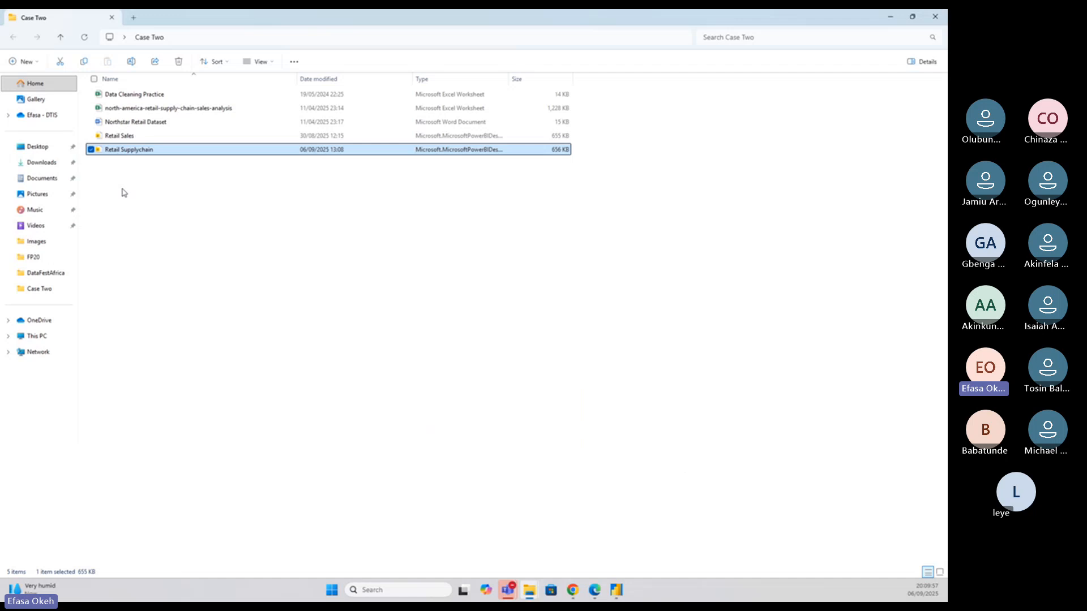
pyautogui.hotkey('ctrl', 'v')
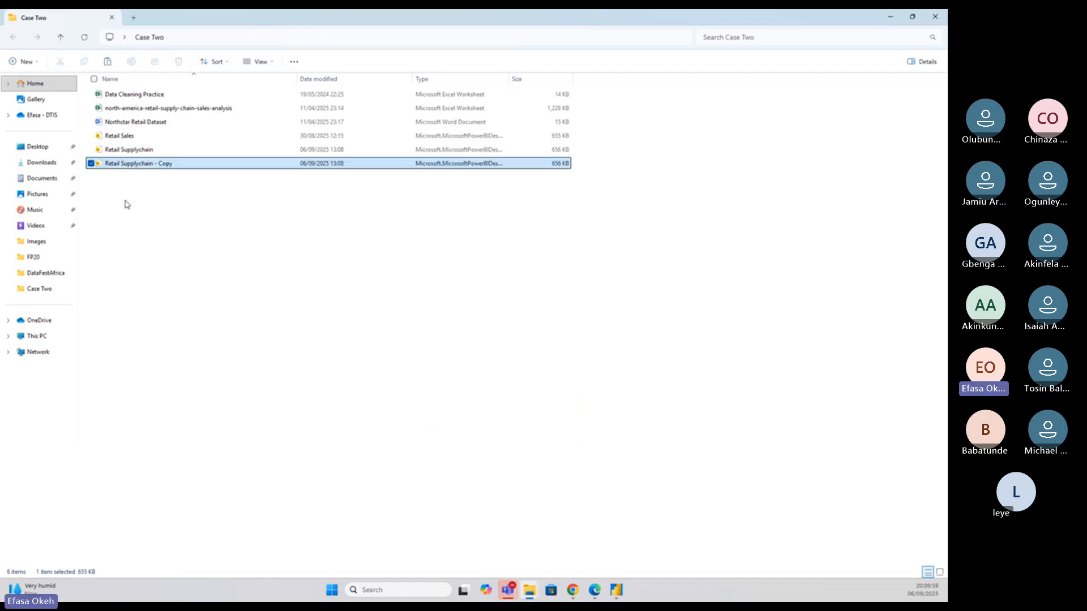
pyautogui.click(130, 195)
pyautogui.click(129, 164)
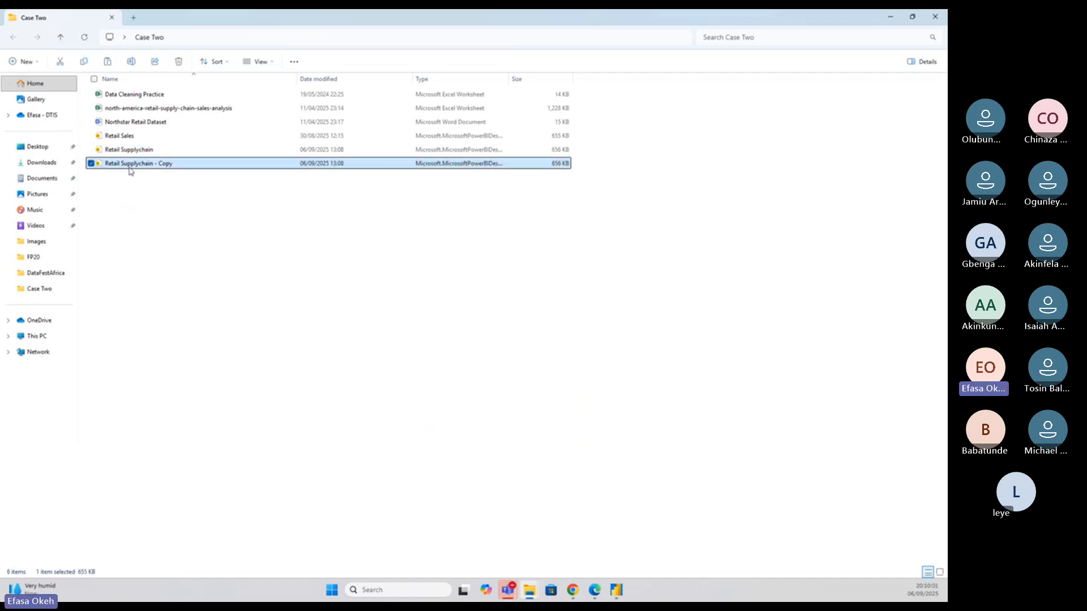
pyautogui.hotkey('ctrl', 'v')
pyautogui.click(148, 220)
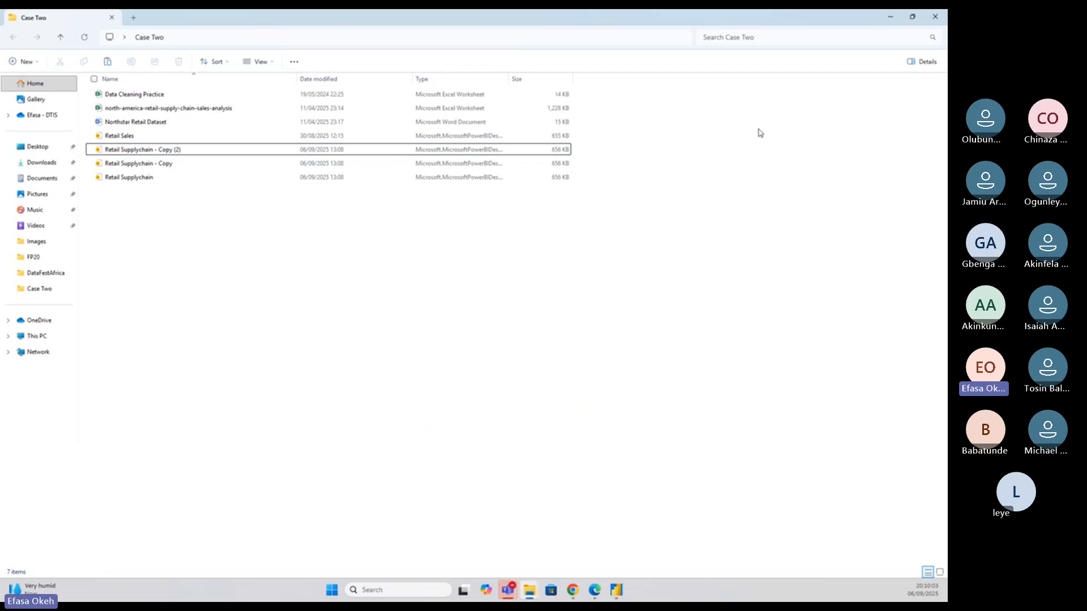
# Return to the Power BI report and collapse the Visualizations pane to give the canvas more room
pyautogui.click(891, 17)
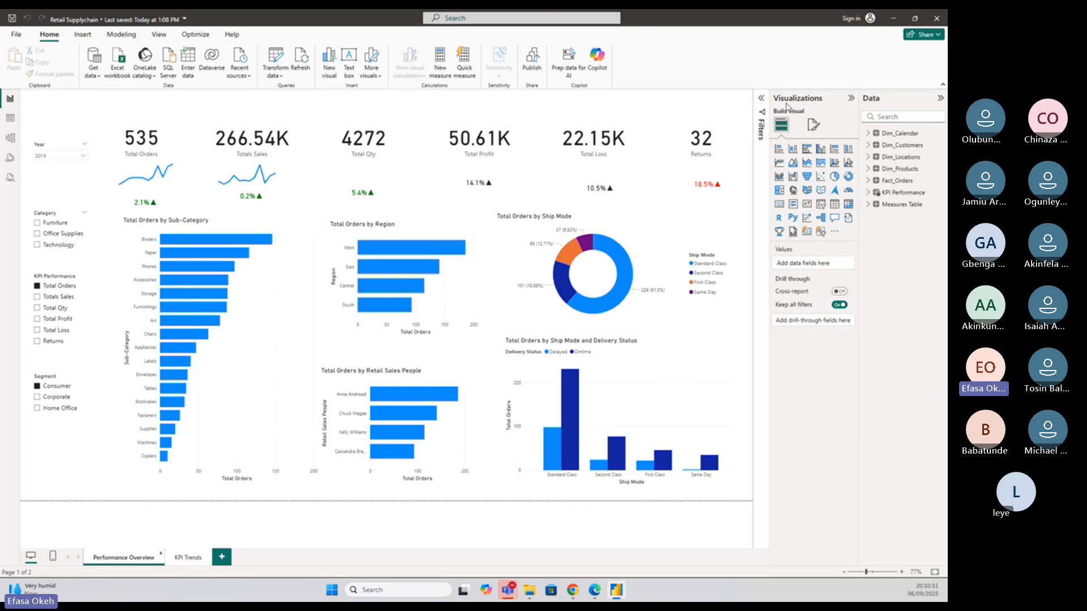
pyautogui.click(851, 101)
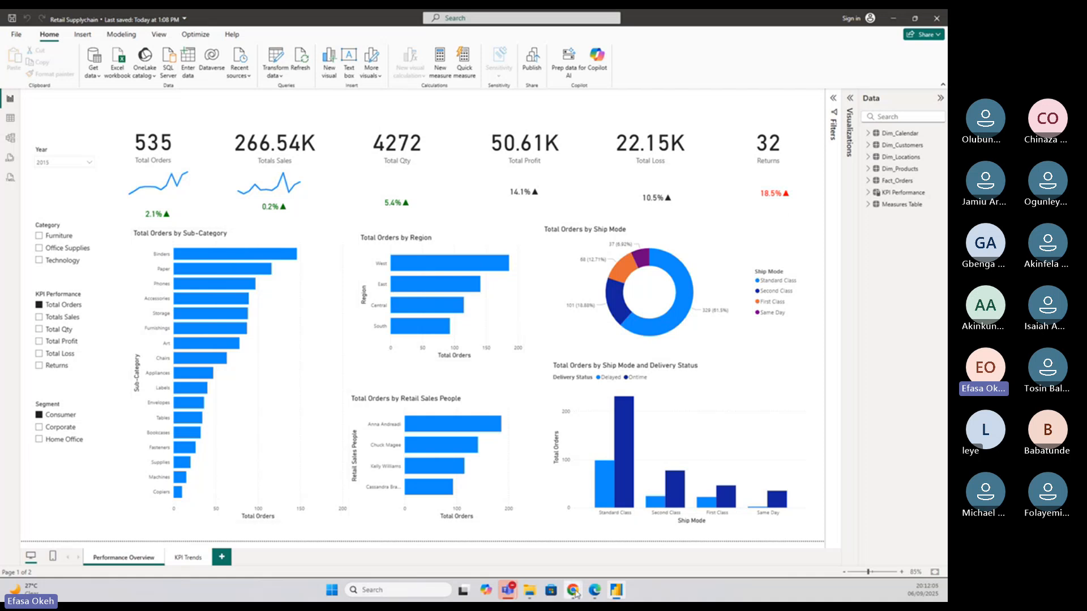
# Switch to Chrome, close the ChatGPT page and open the Pinterest search results for "sales dashboard" in a new tab
pyautogui.moveTo(575, 592)
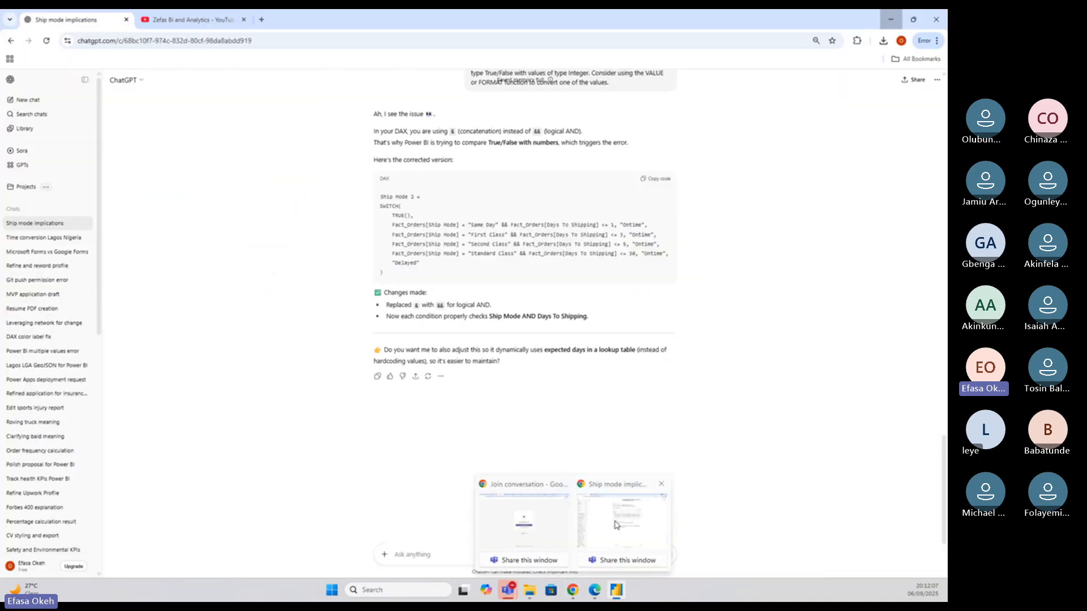
pyautogui.click(612, 525)
pyautogui.hotkey('ctrl', 't')
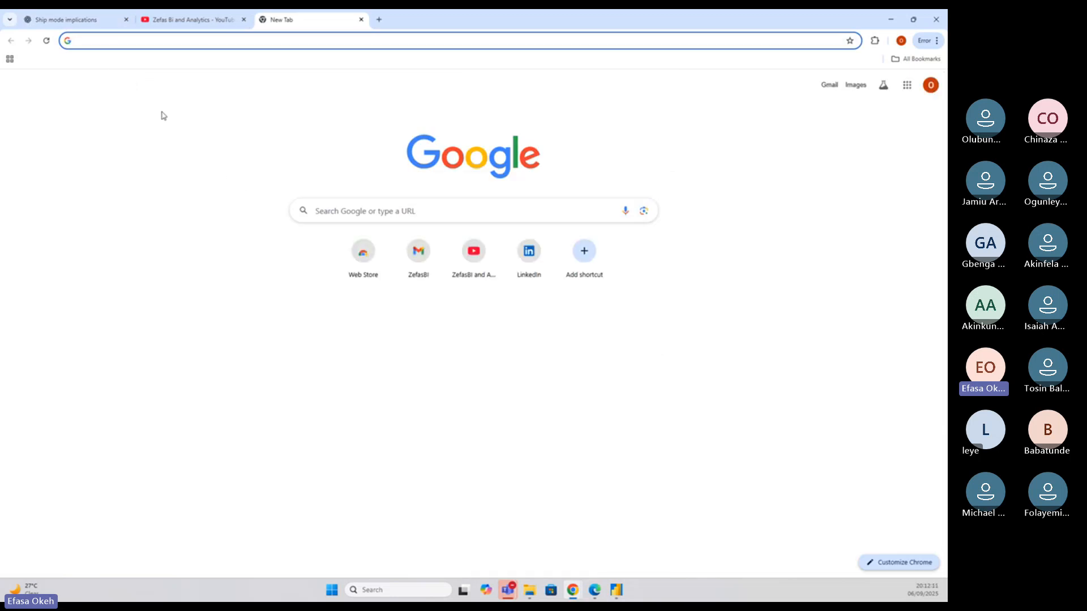
pyautogui.click(126, 20)
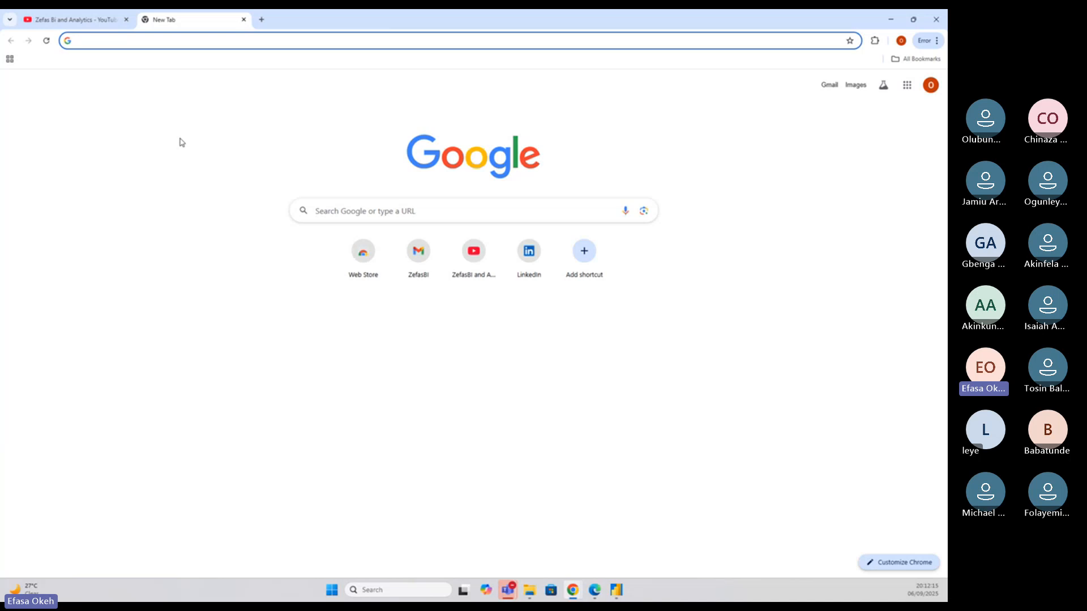
pyautogui.write('pinterest.com/search/pins/?q=sales dashboard&rs=typed')
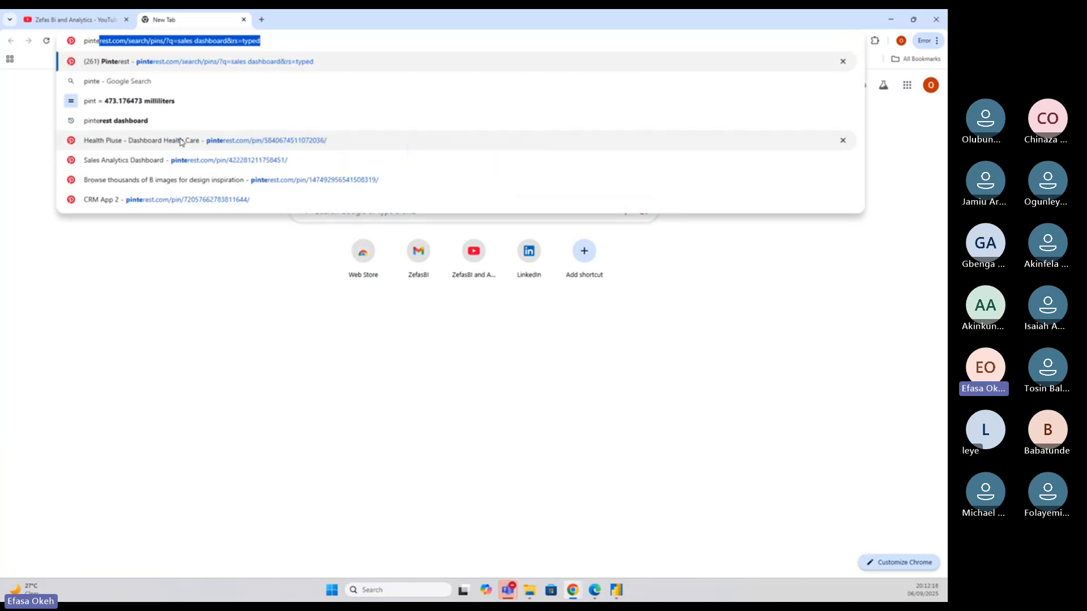
pyautogui.press('Return')
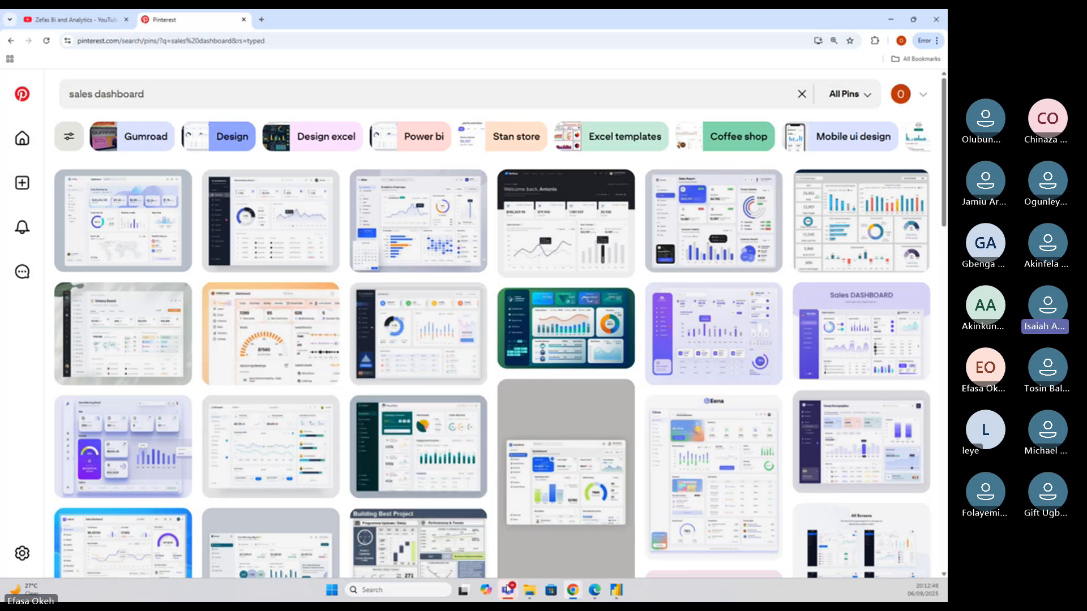
# Switch to the Teams meeting, mute the participant whose microphone is on, and return to the Pinterest results
pyautogui.moveTo(507, 590)
pyautogui.hotkey('alt', 'Tab')
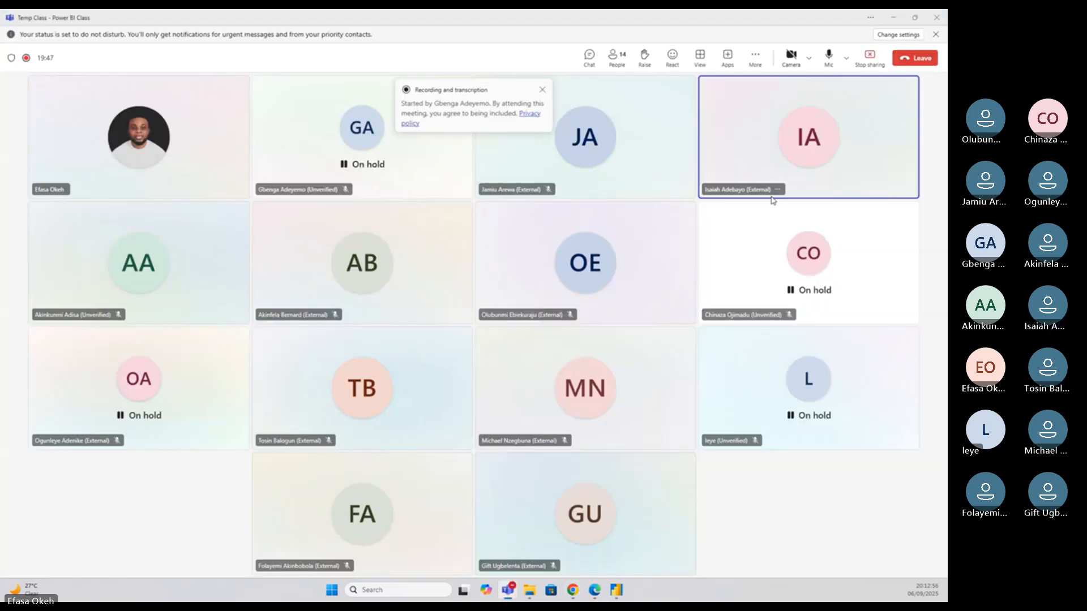
pyautogui.click(776, 190)
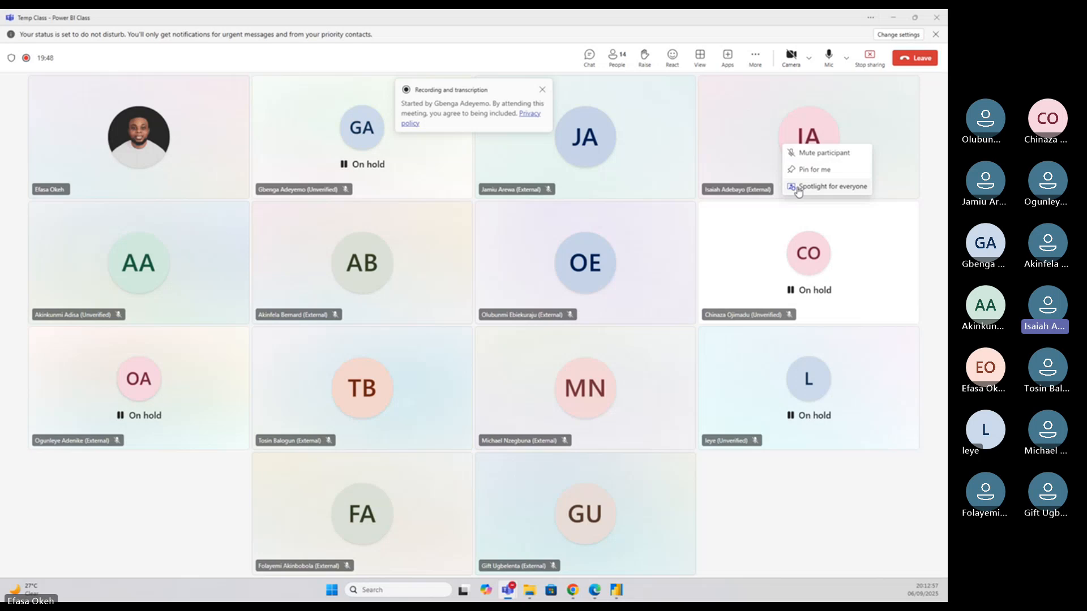
pyautogui.click(811, 154)
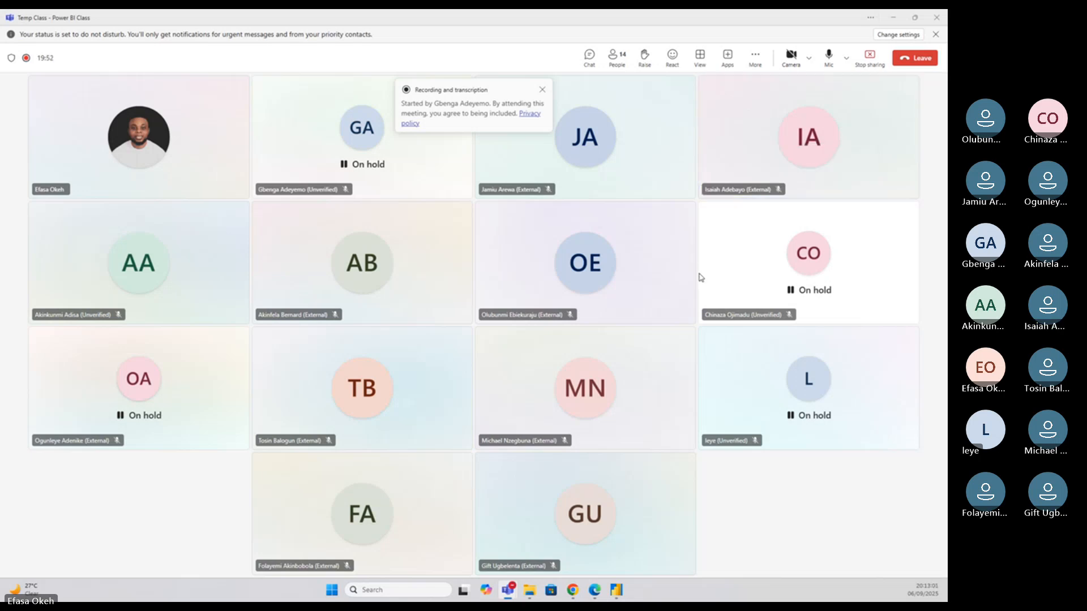
pyautogui.click(893, 19)
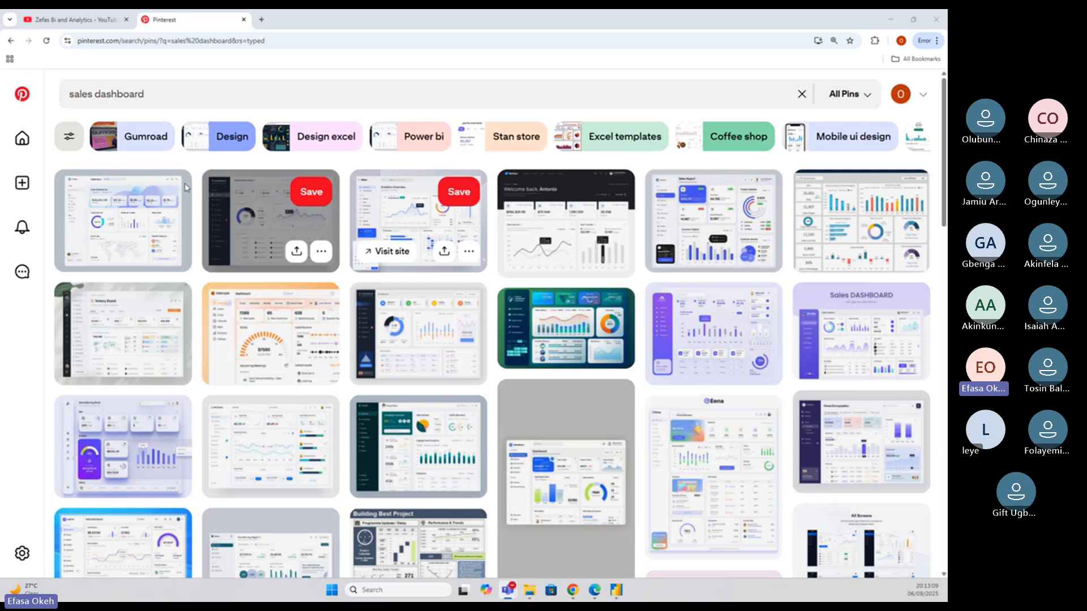
# Open the Sales Management Dashboard - Deskboard pin, load the same pin in a second tab, and return to the first one
pyautogui.click(261, 229)
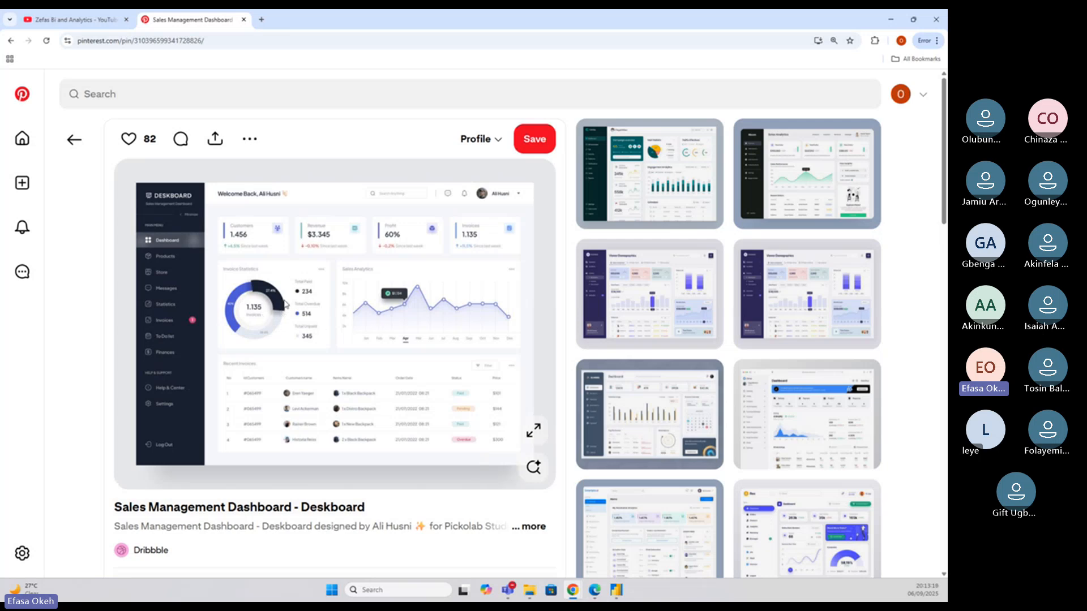
pyautogui.click(247, 38)
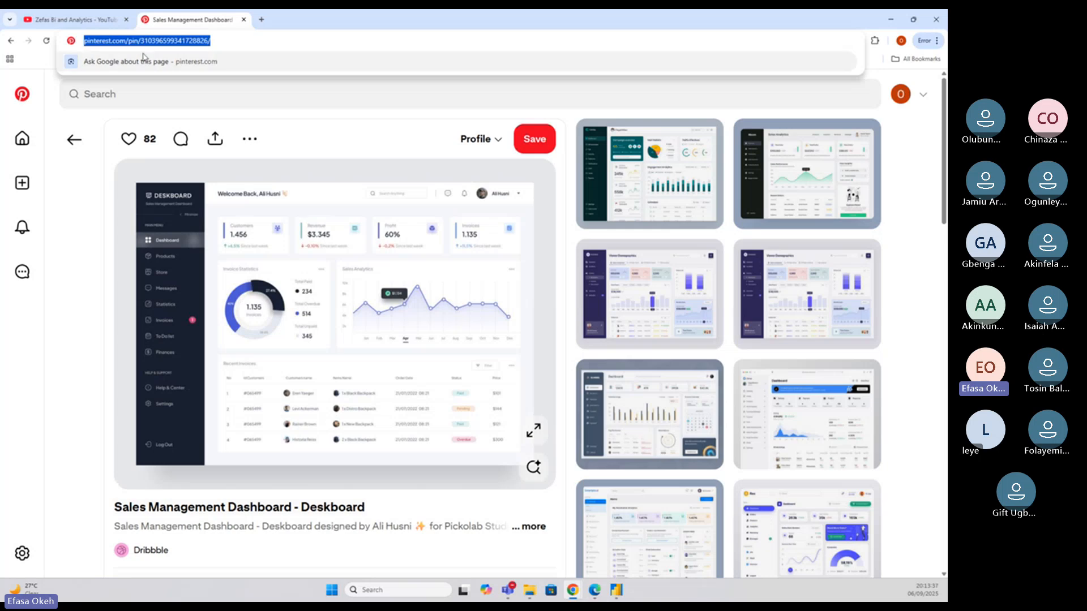
pyautogui.click(262, 20)
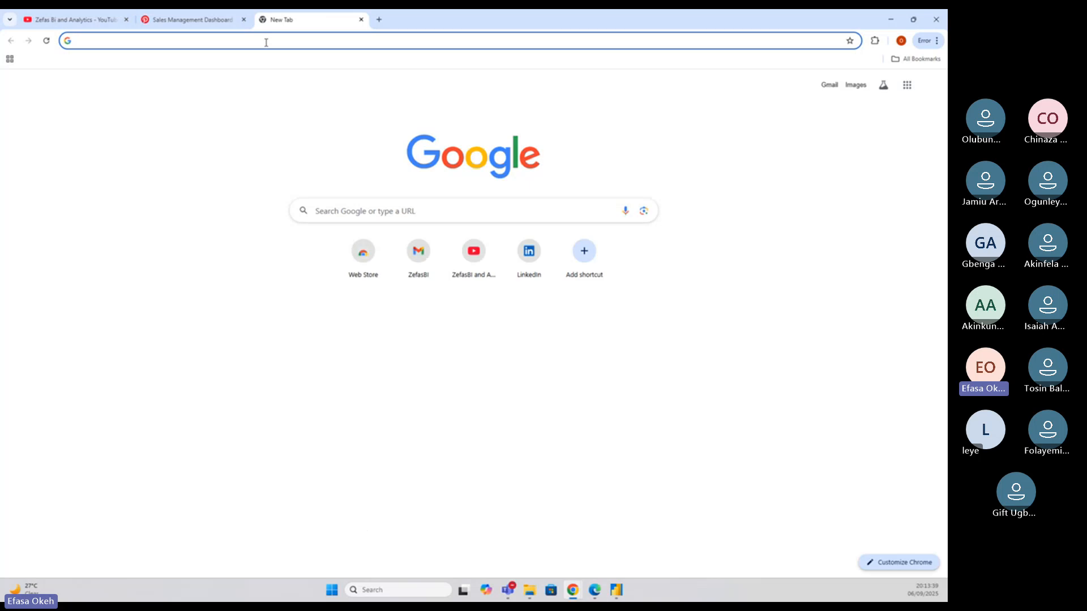
pyautogui.hotkey('ctrl', 'v')
pyautogui.press('Return')
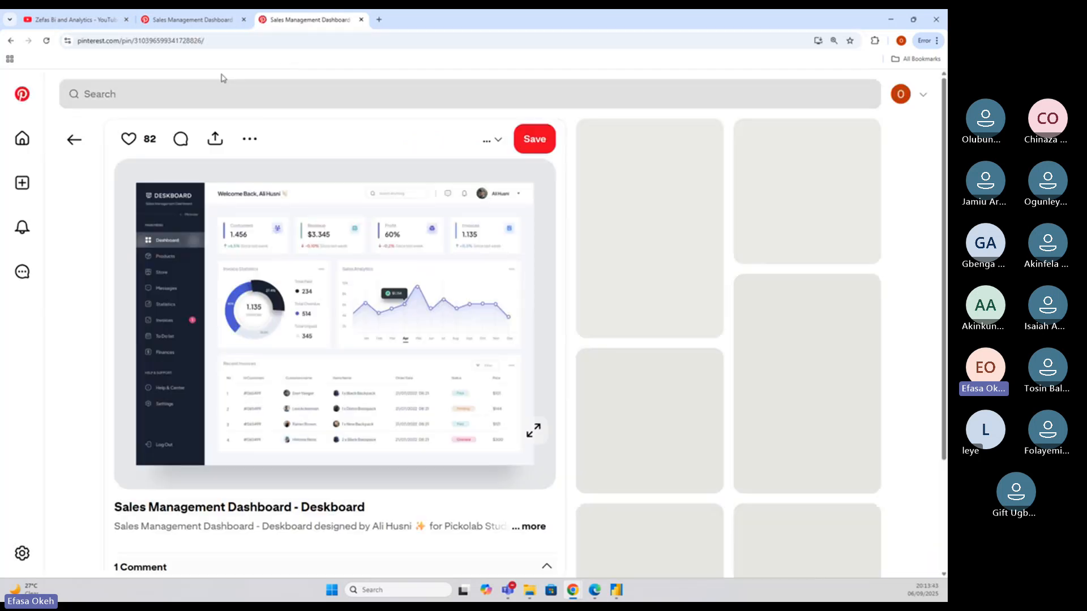
pyautogui.click(204, 20)
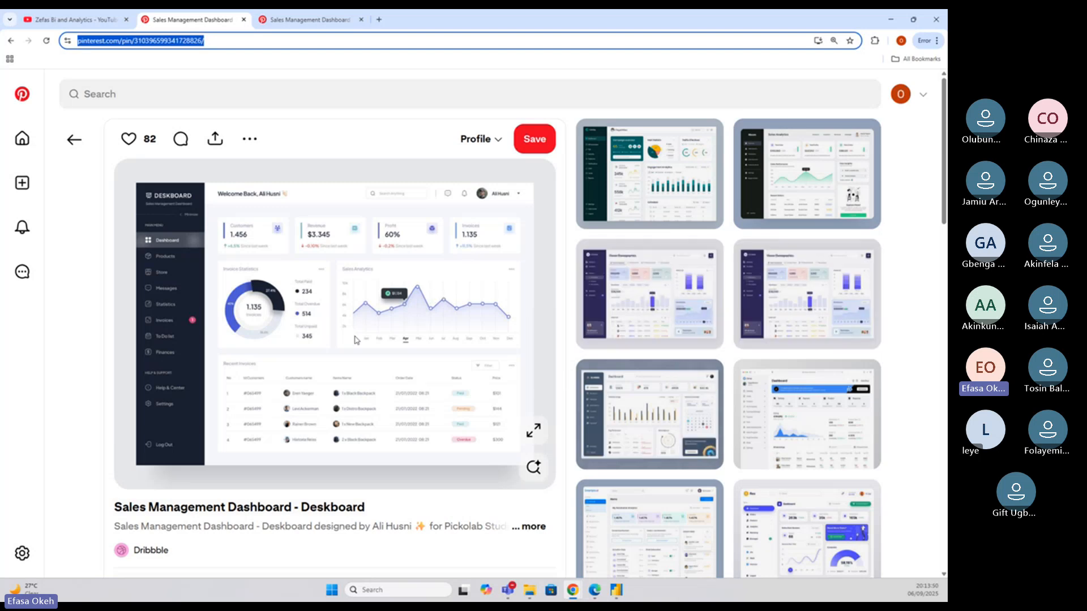
# Compare the Power BI report with the Deskboard design, and look through the related dashboard pins
pyautogui.click(616, 590)
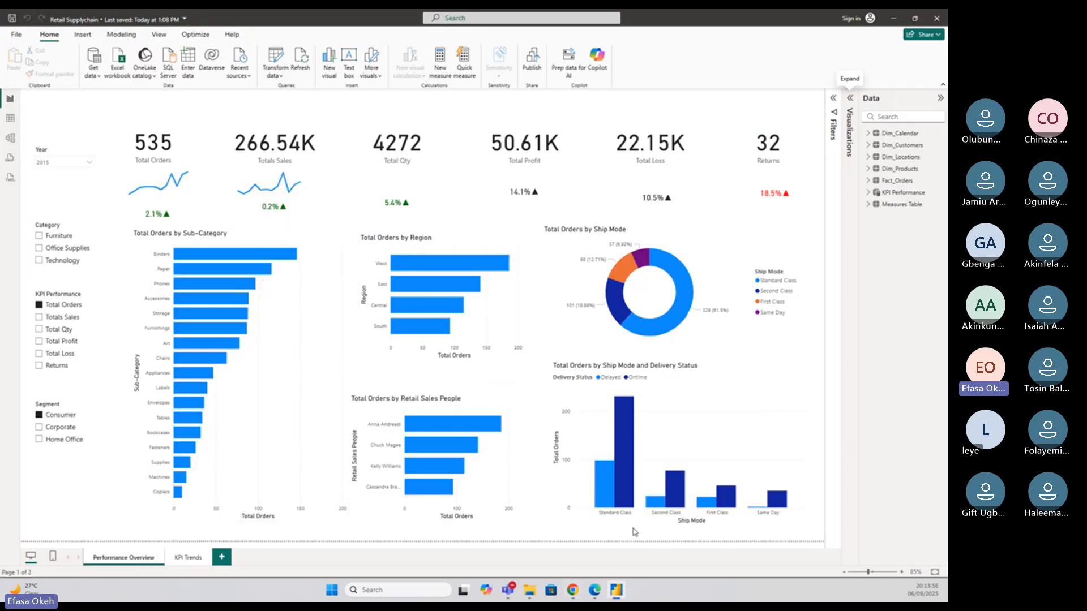
pyautogui.click(619, 595)
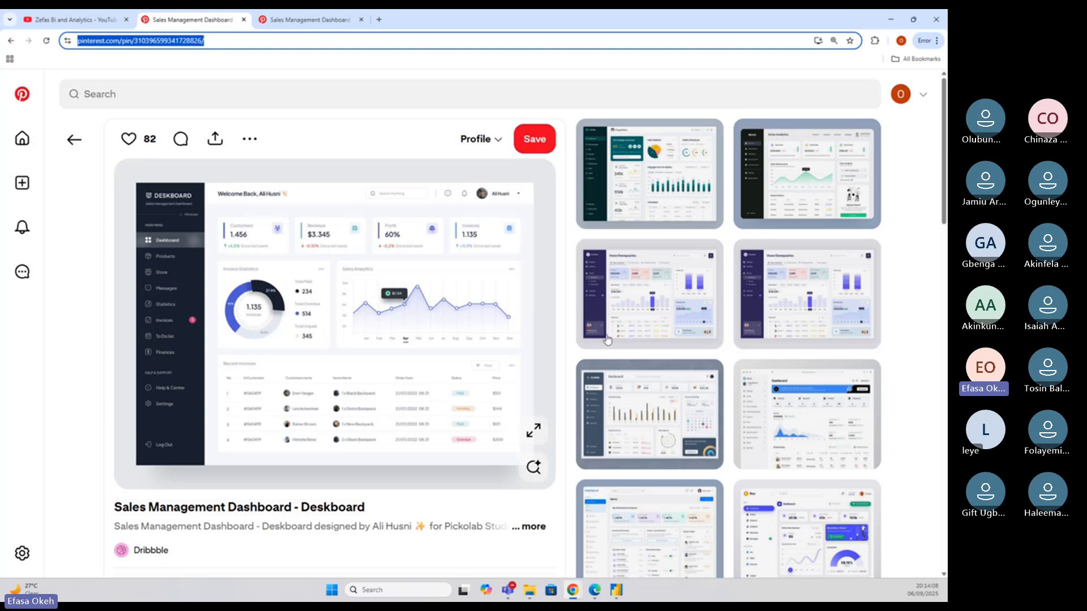
pyautogui.scroll(-5, 651, 329)
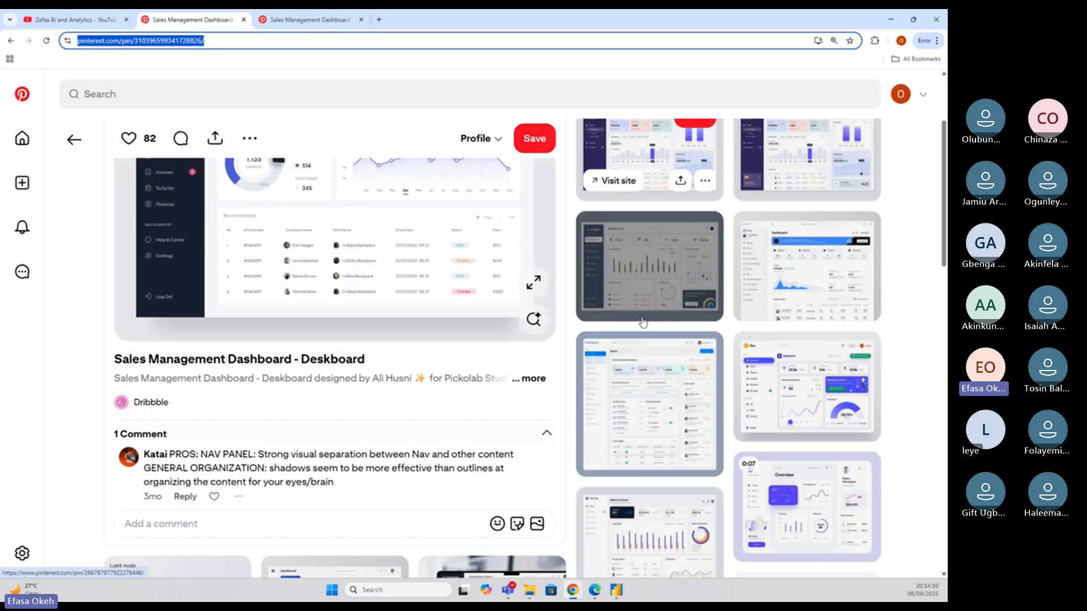
pyautogui.scroll(-1, 659, 324)
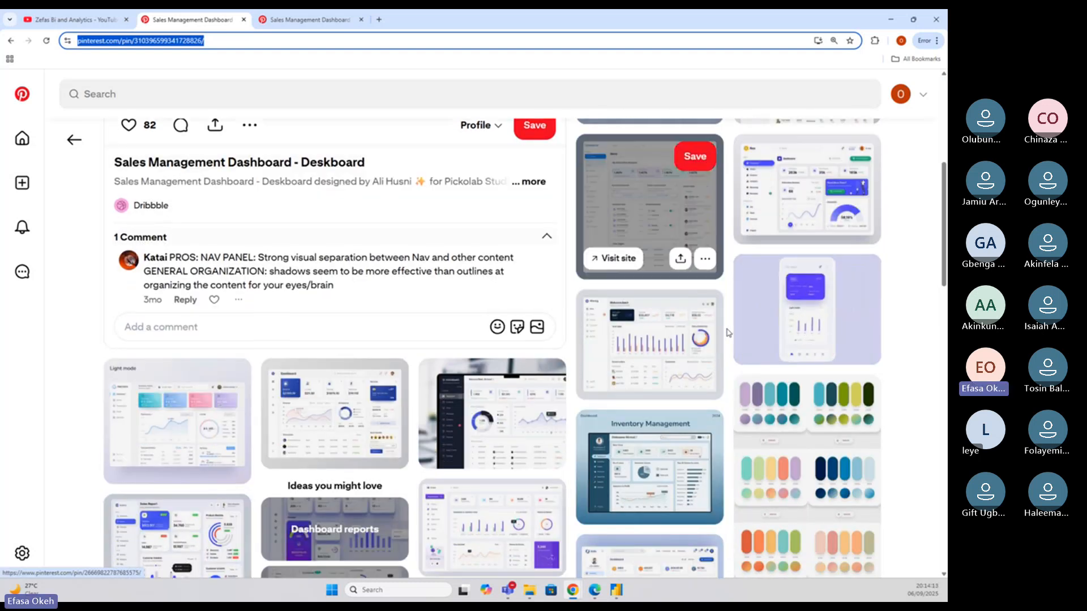
pyautogui.scroll(5, 731, 317)
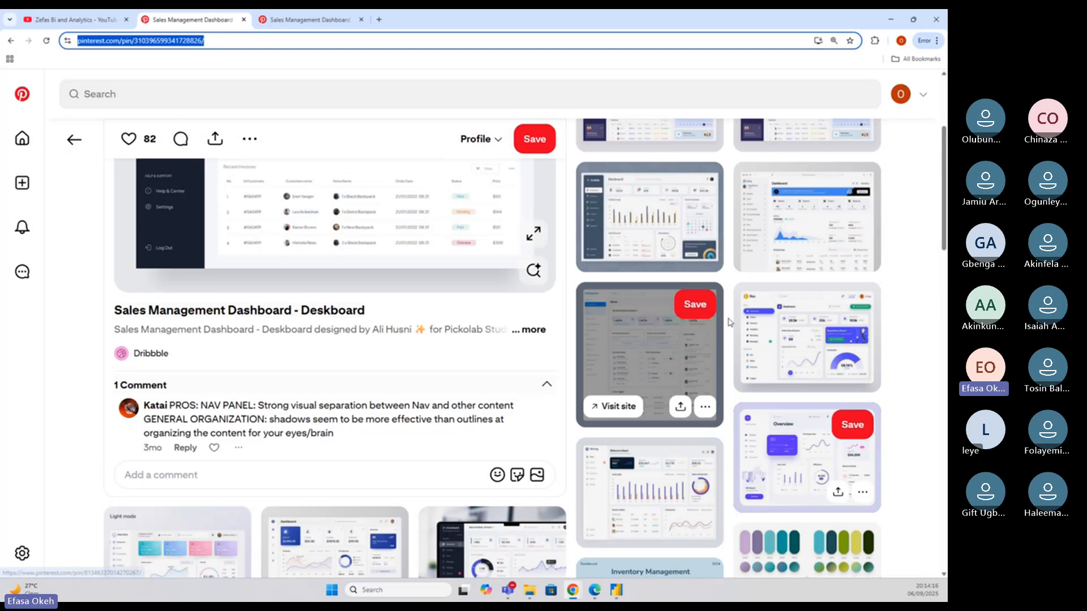
pyautogui.scroll(1, 738, 286)
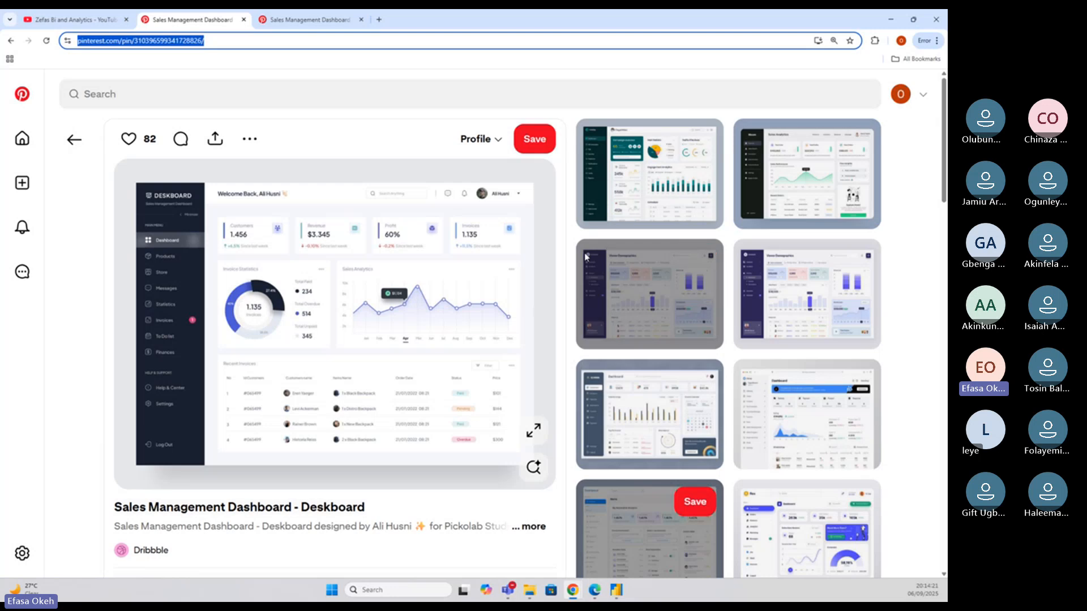
# Open the Digital Marketing agency dashboard pin with the dark green sidebar and browse its related designs
pyautogui.click(640, 172)
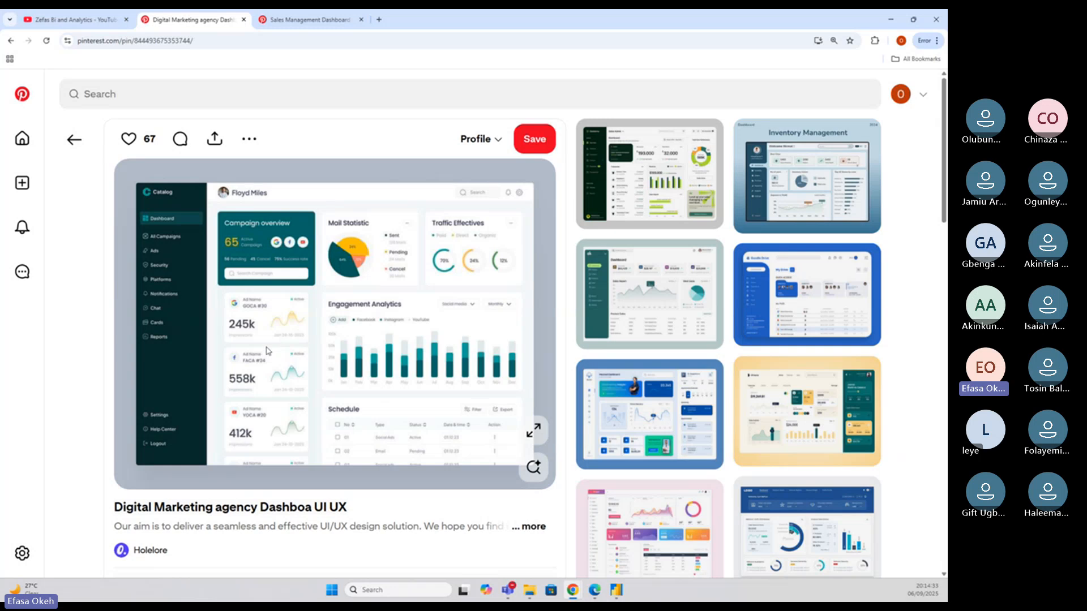
pyautogui.moveTo(611, 264)
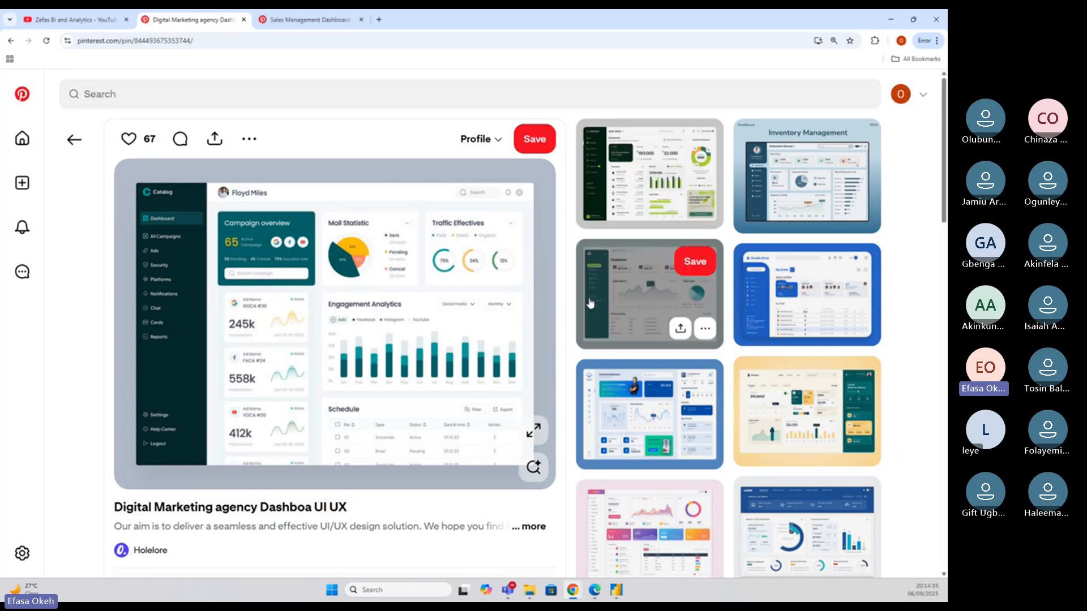
pyautogui.scroll(-2, 599, 248)
pyautogui.scroll(-6, 383, 278)
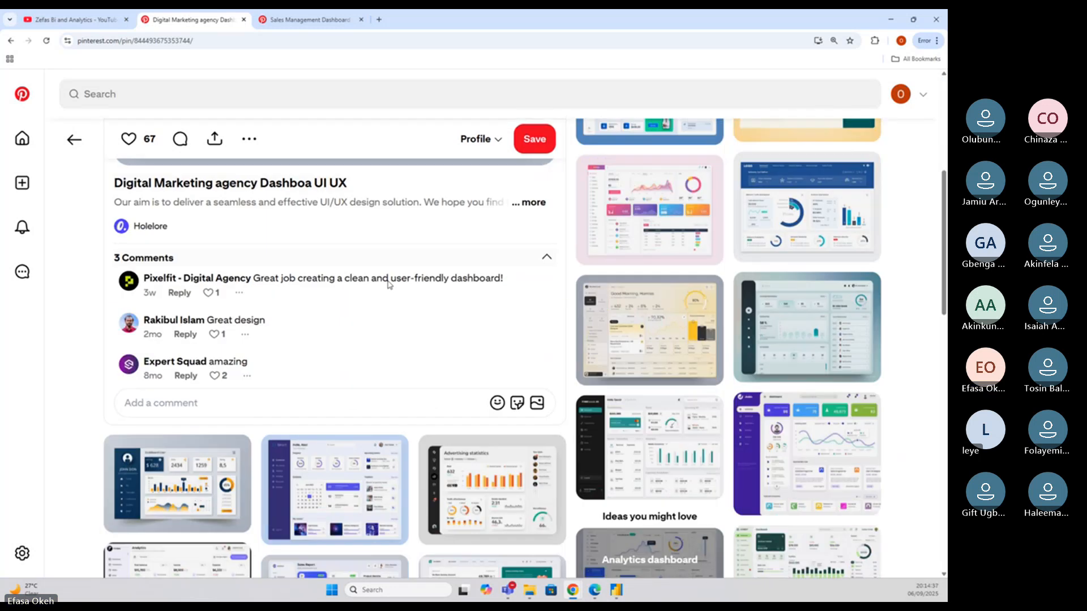
# Browse the related designs, rerun the recent "sales dashboard" search, and look through its results
pyautogui.scroll(-10, 467, 308)
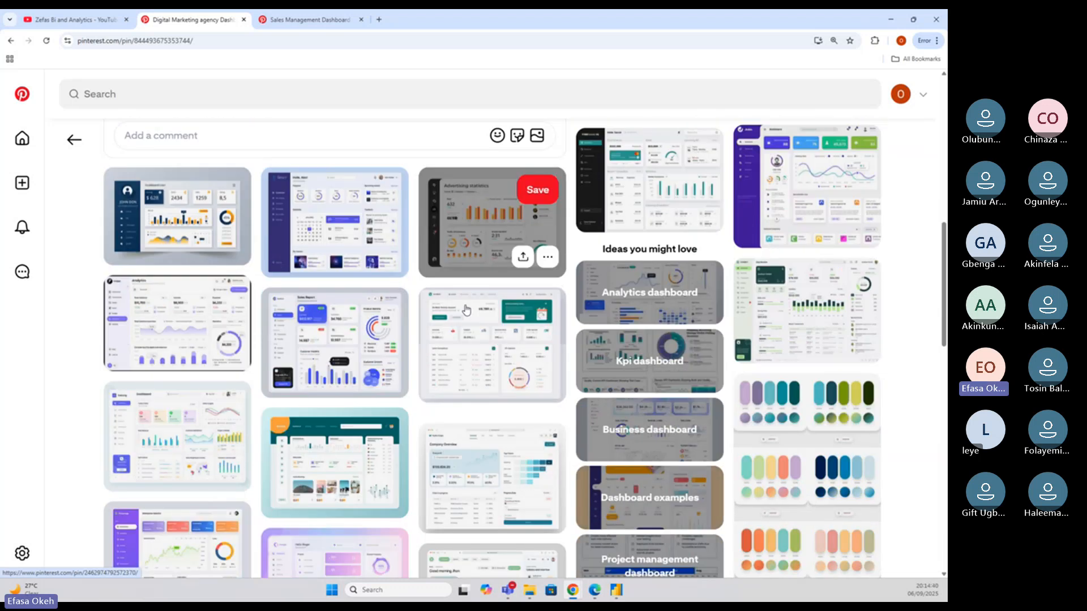
pyautogui.scroll(-3, 465, 315)
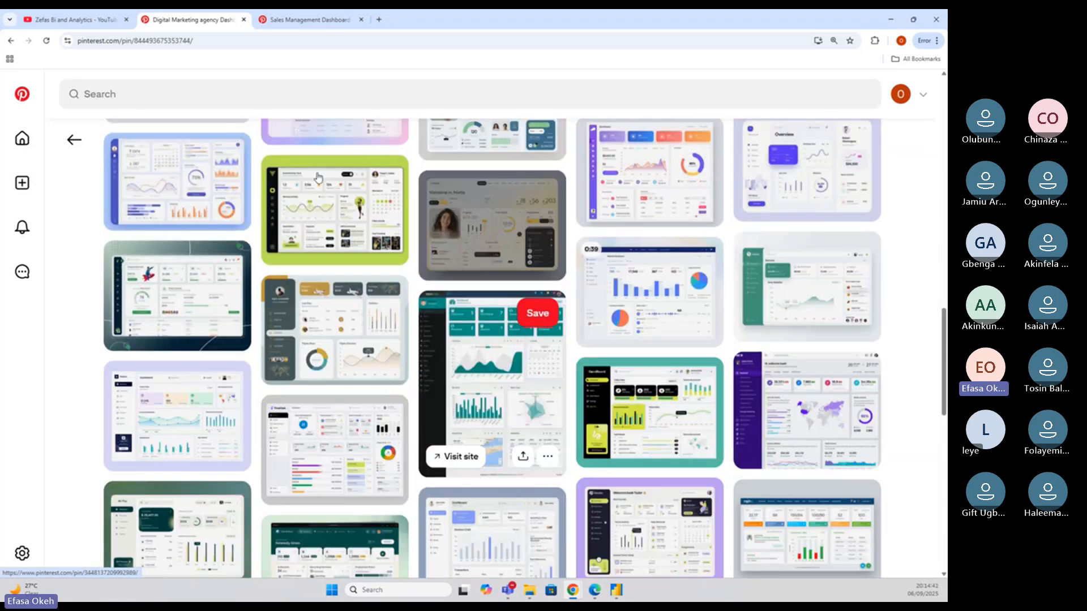
pyautogui.click(139, 94)
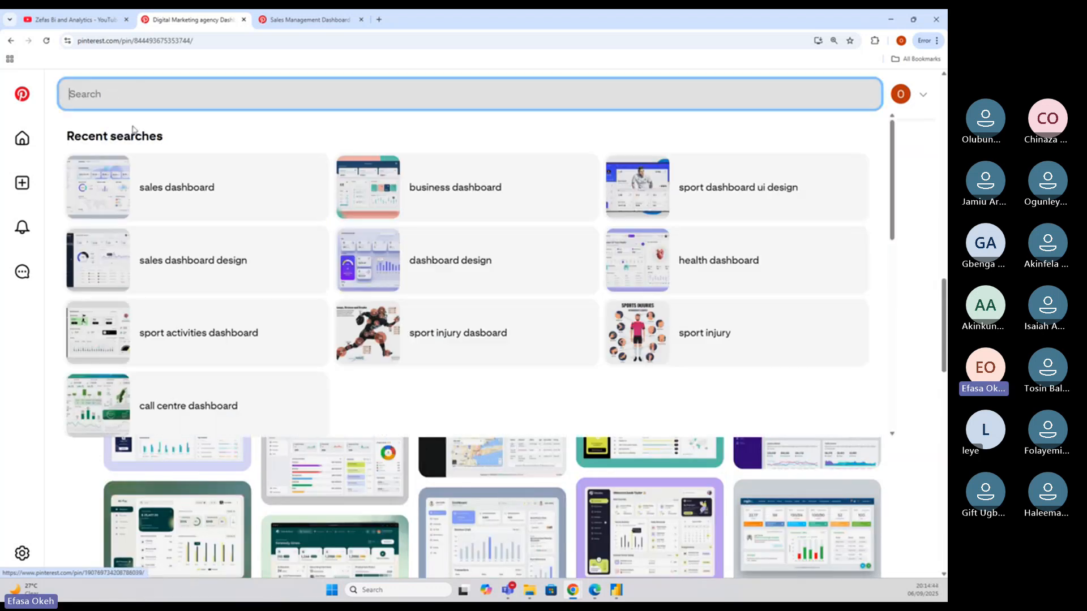
pyautogui.click(169, 194)
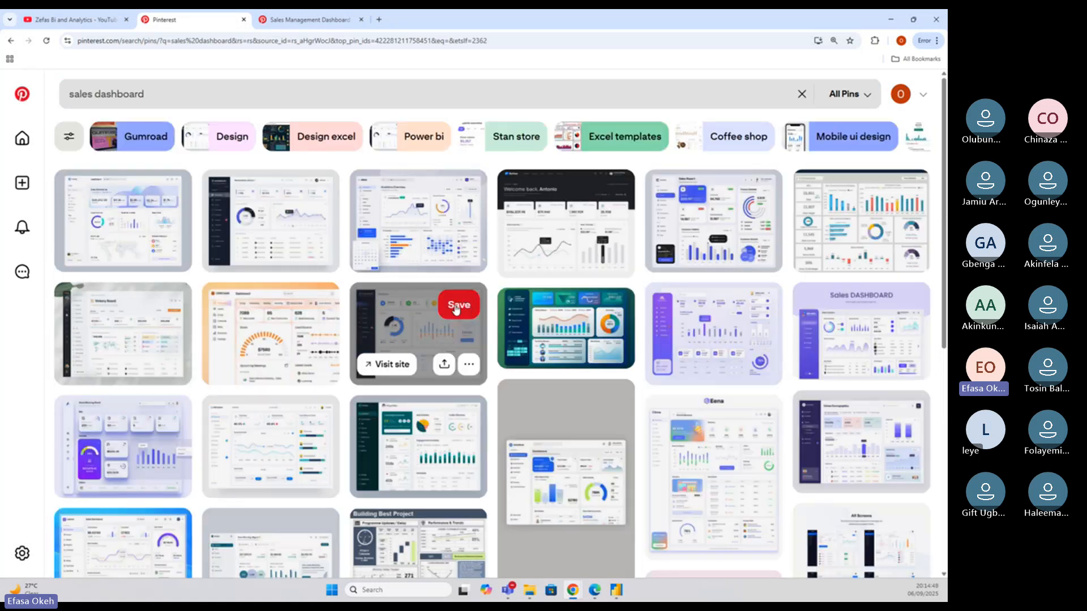
pyautogui.scroll(-6, 455, 309)
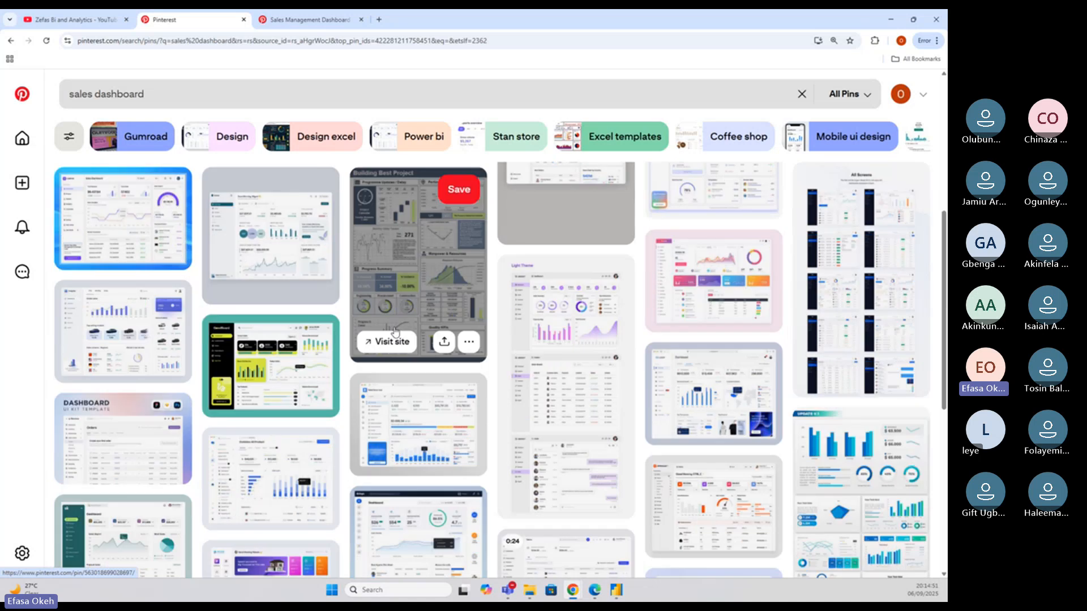
pyautogui.scroll(-1, 395, 332)
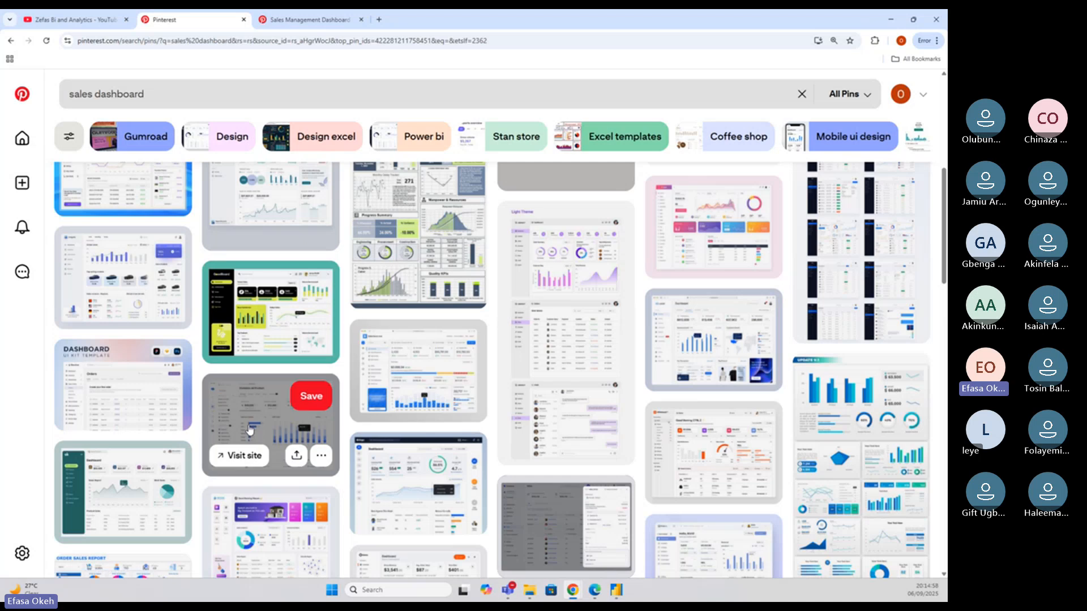
# Open the Choutas - Digital Sales Dashboard pin and browse its related designs
pyautogui.click(207, 473)
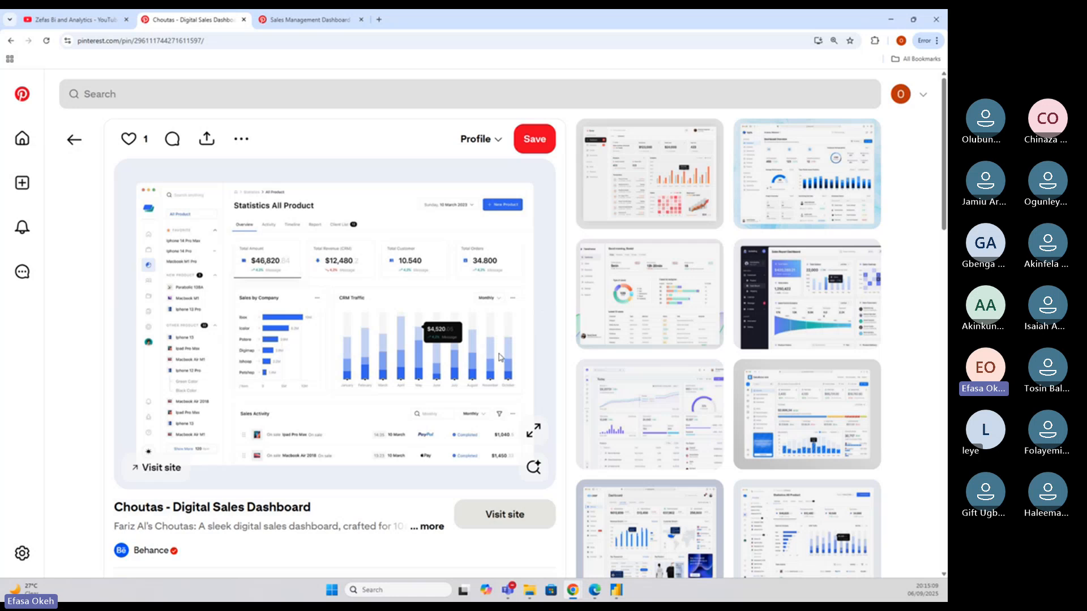
pyautogui.scroll(-2, 640, 391)
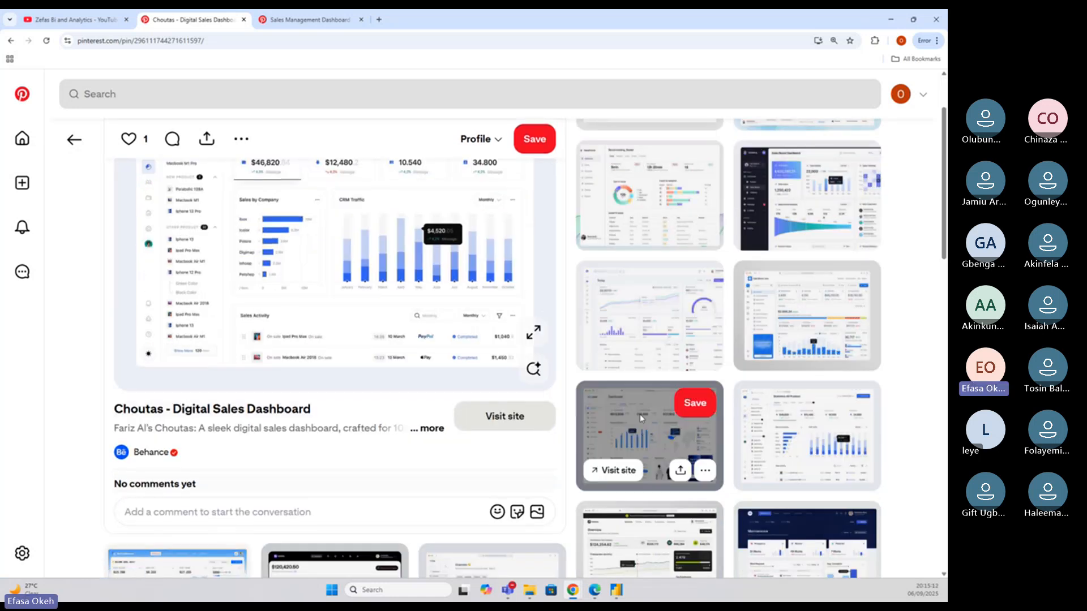
pyautogui.scroll(-3, 641, 415)
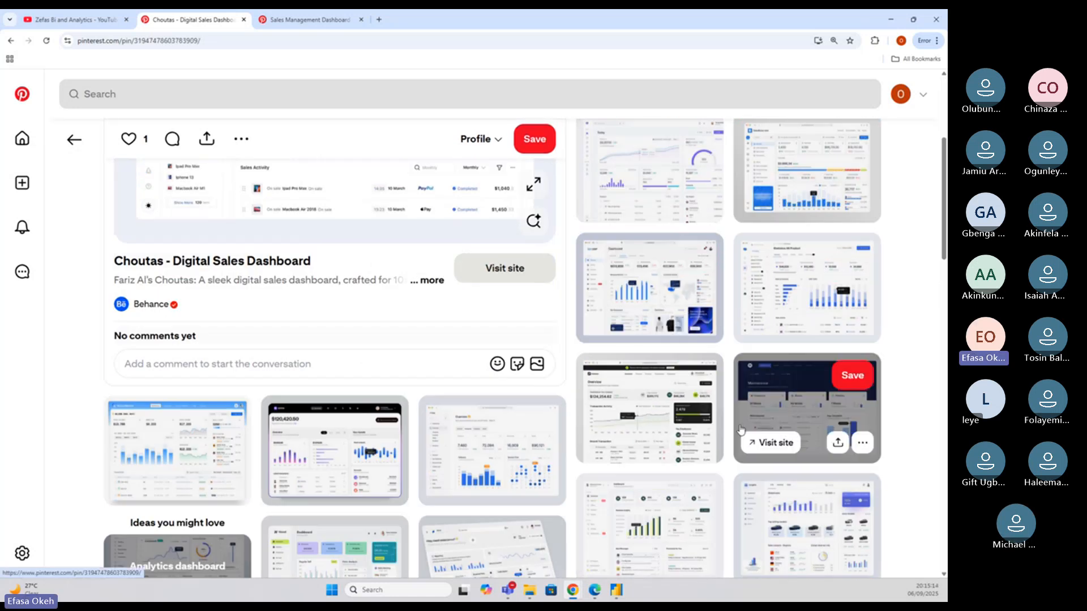
# Open the Latchel – Property Management Dashboard pin, and from its related designs open the Online Retail Sales Dashboard pin
pyautogui.click(787, 413)
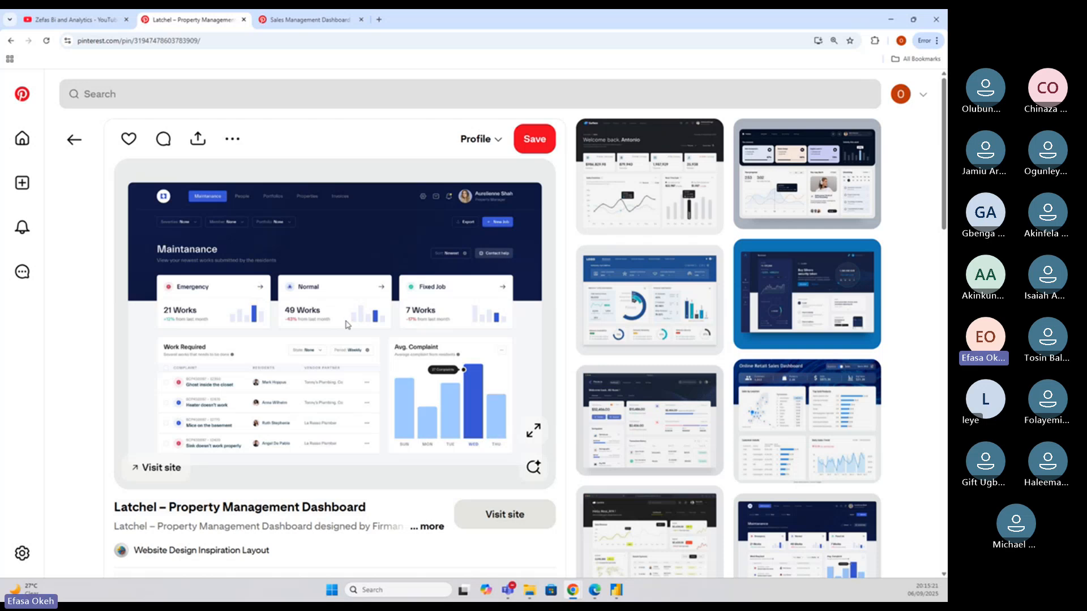
pyautogui.scroll(-2, 584, 378)
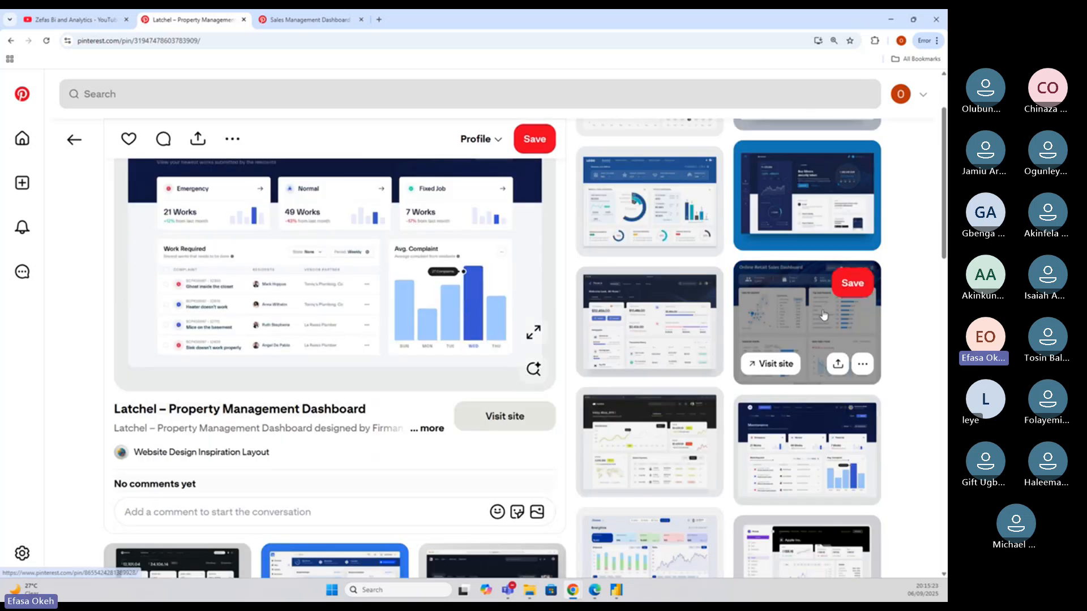
pyautogui.click(804, 317)
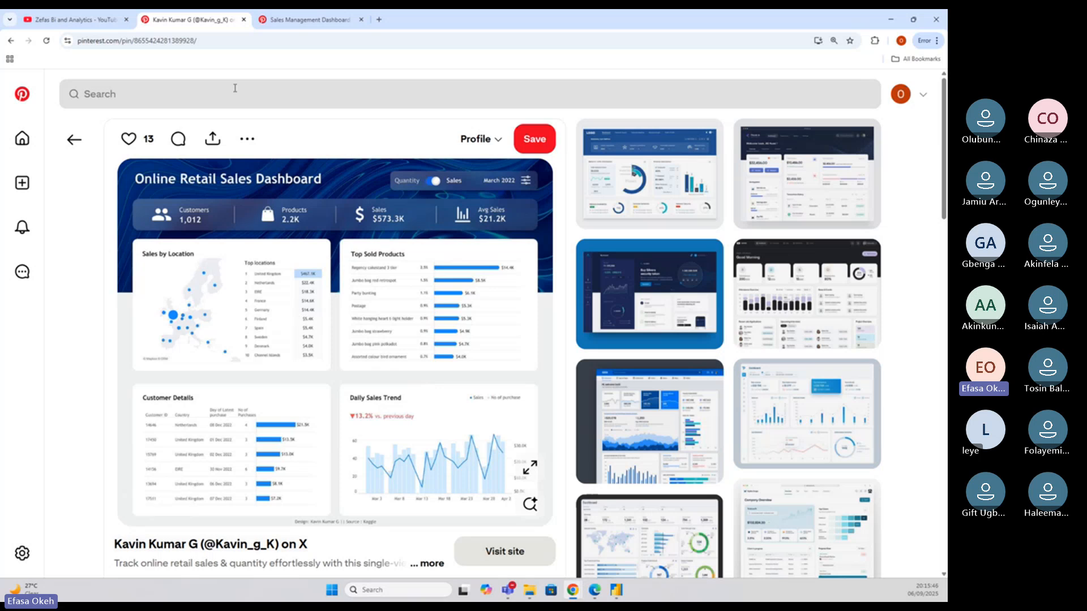
# Copy the Online Retail Sales Dashboard pin's web address and load it in a new browser tab
pyautogui.click(217, 42)
pyautogui.hotkey('ctrl', 'c')
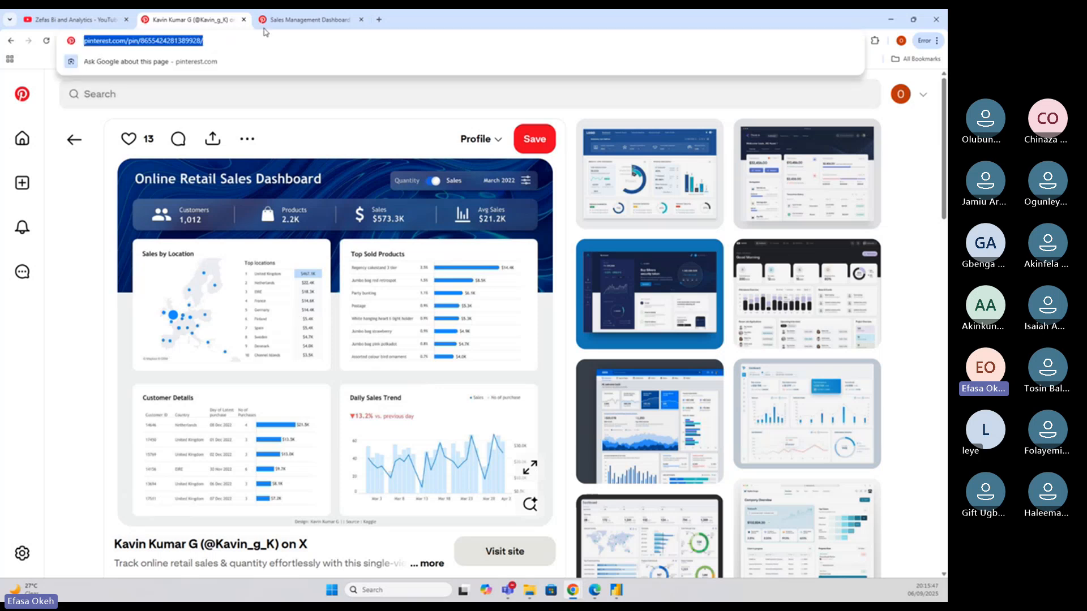
pyautogui.click(378, 19)
pyautogui.hotkey('ctrl', 'v')
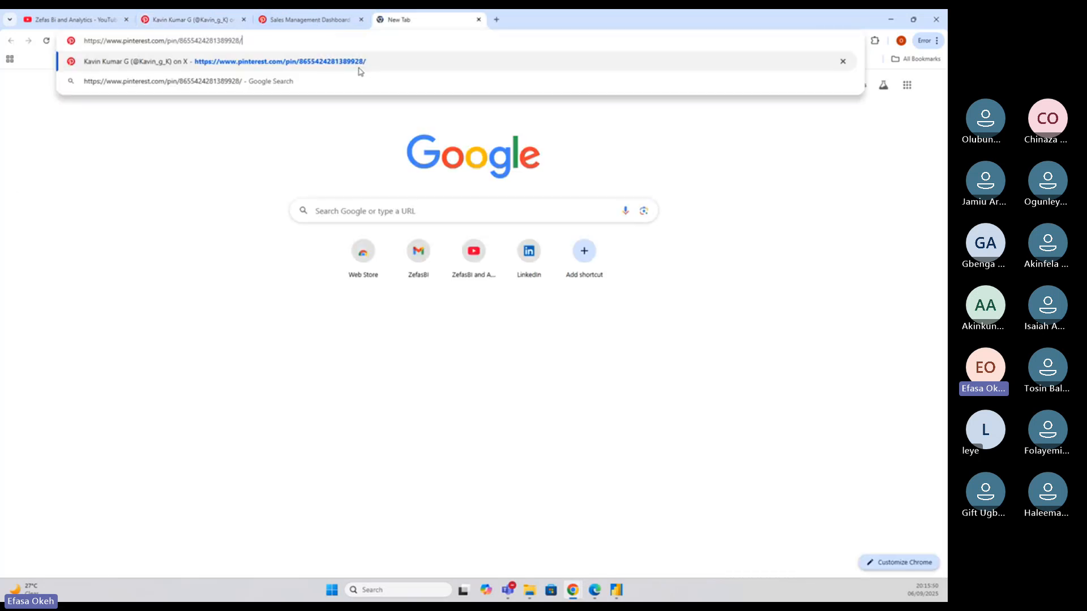
pyautogui.press('Return')
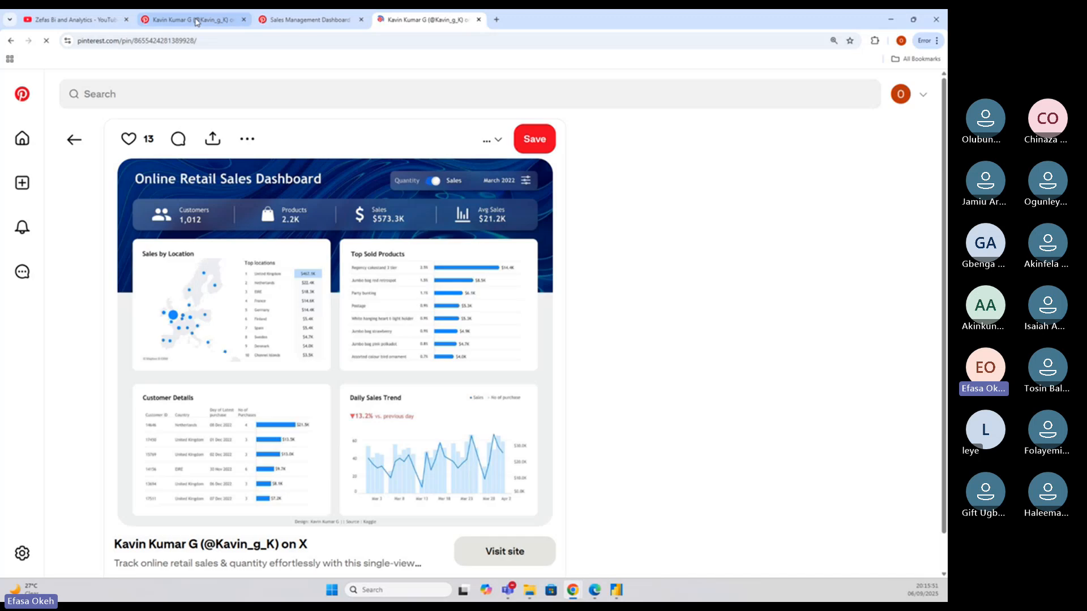
# From the original pin tab, open the related dark blue Silvero dashboard pin, and from there the shot_69.png dashboard pin
pyautogui.moveTo(646, 294)
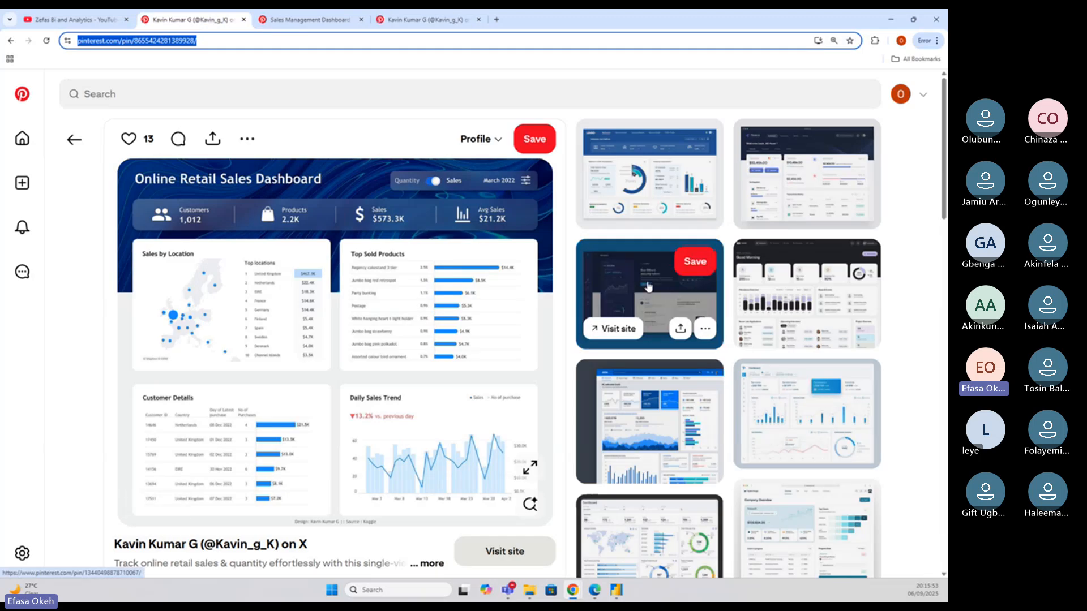
pyautogui.click(646, 294)
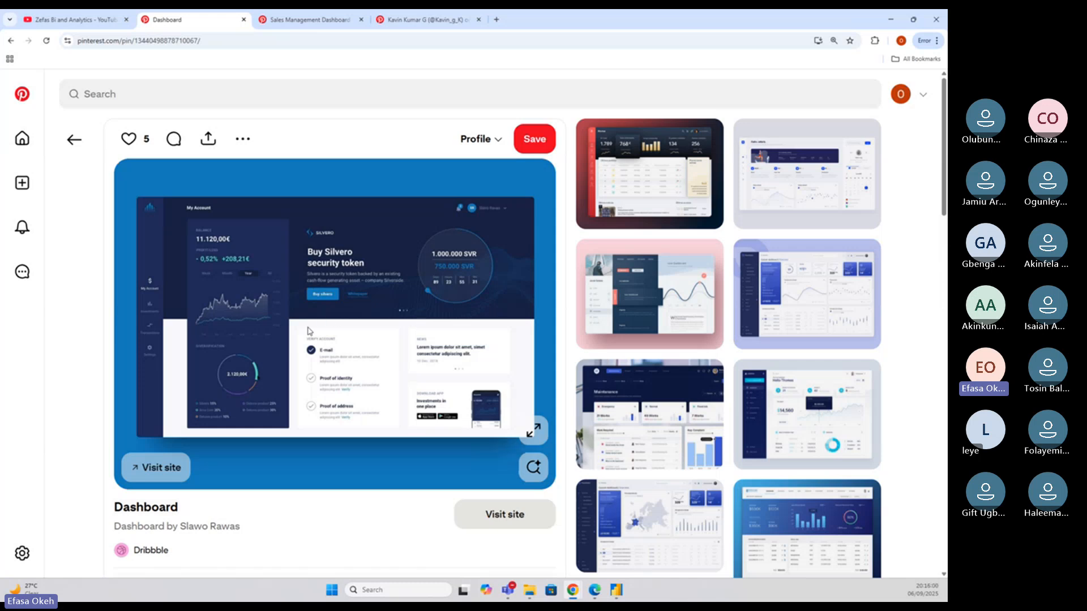
pyautogui.scroll(-5, 790, 298)
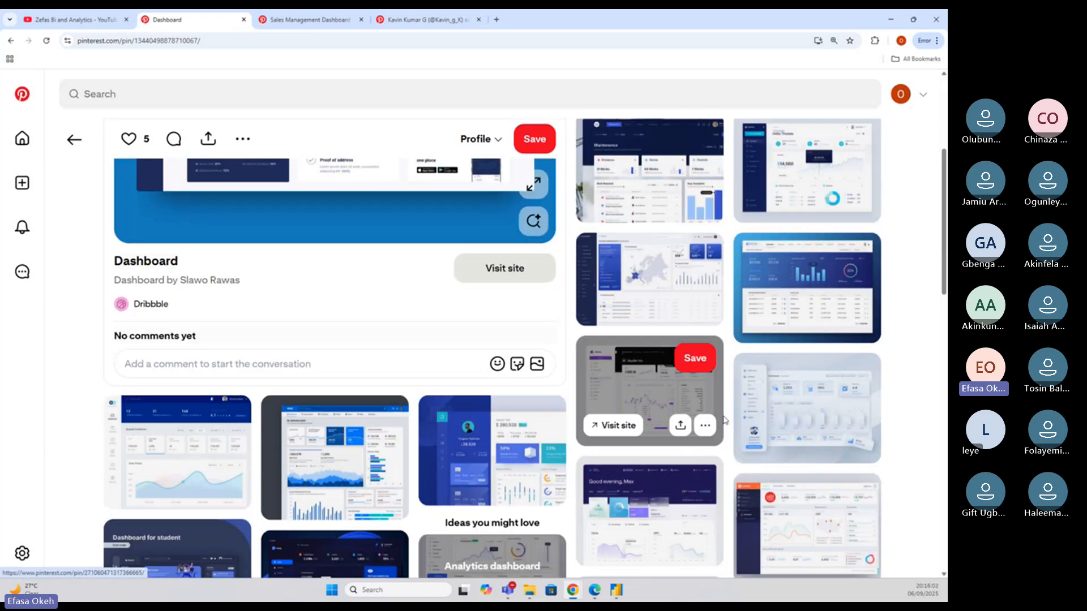
pyautogui.click(790, 299)
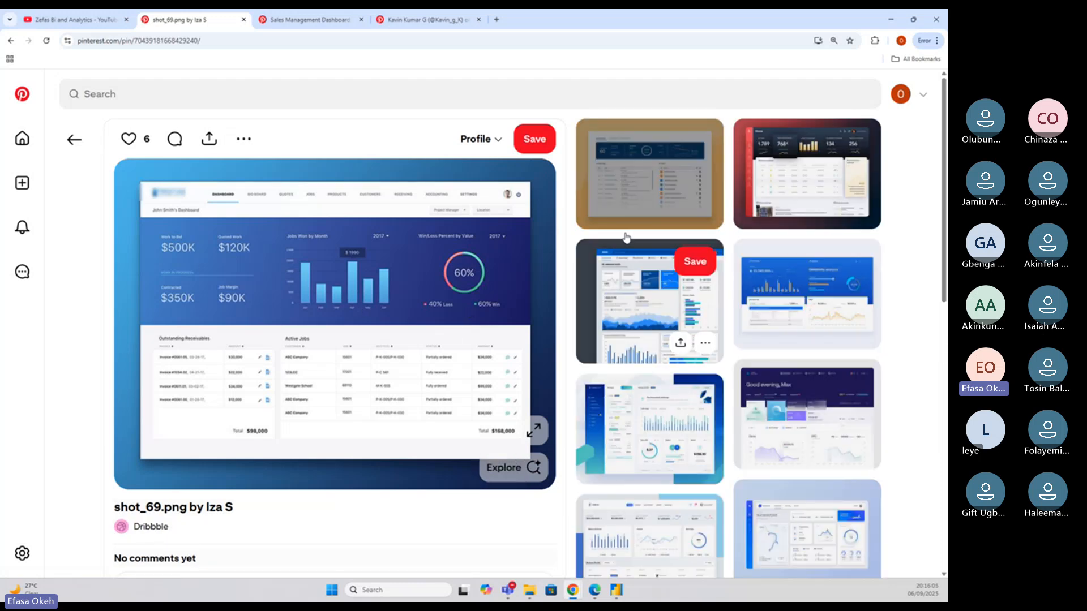
# Compare the Online Retail Sales Dashboard with the Sales Management Dashboard - Deskboard pin, and enlarge the Deskboard image
pyautogui.click(311, 19)
pyautogui.click(401, 21)
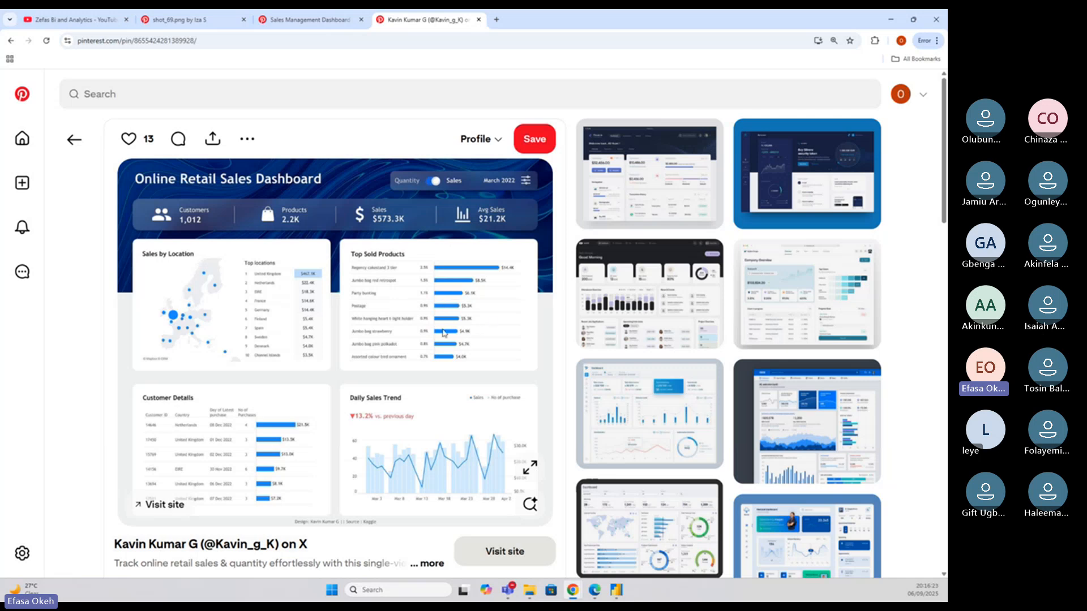
pyautogui.click(310, 19)
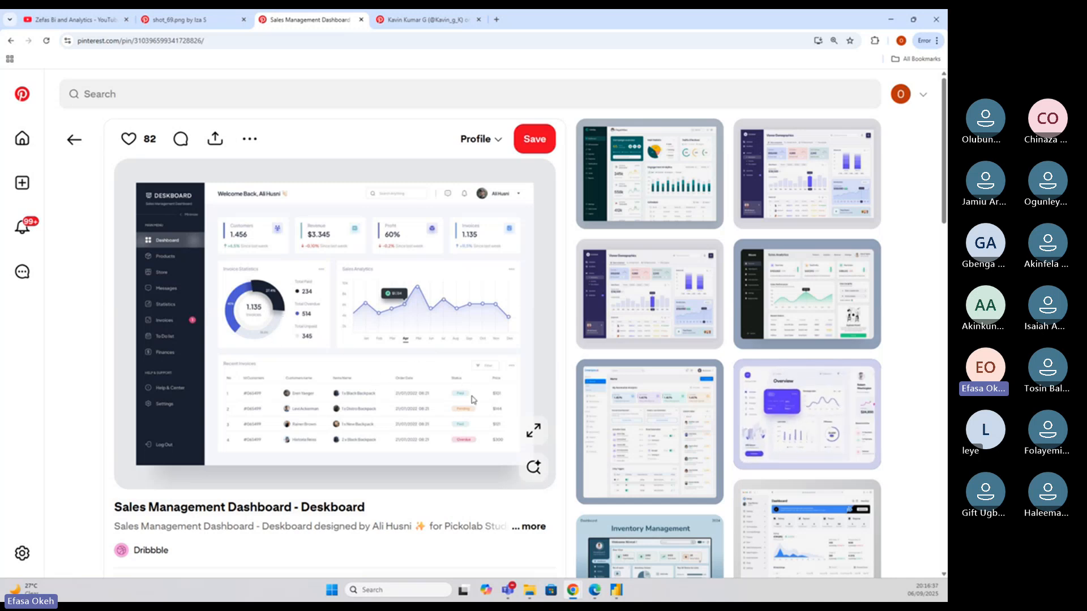
pyautogui.click(534, 432)
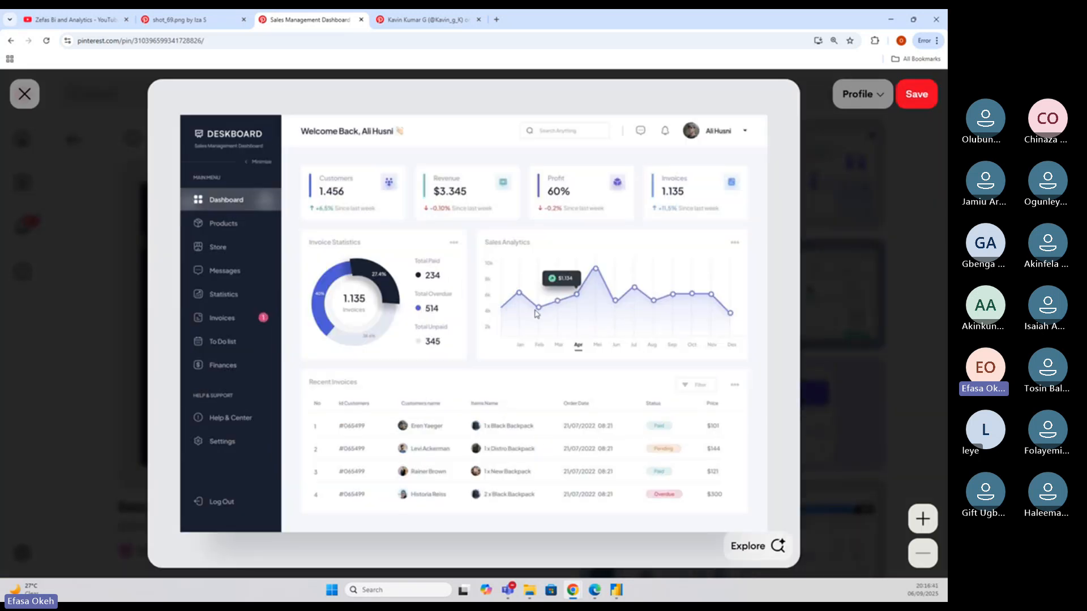
# Launch PowerPoint and create a blank presentation
pyautogui.click(417, 588)
pyautogui.write('po')
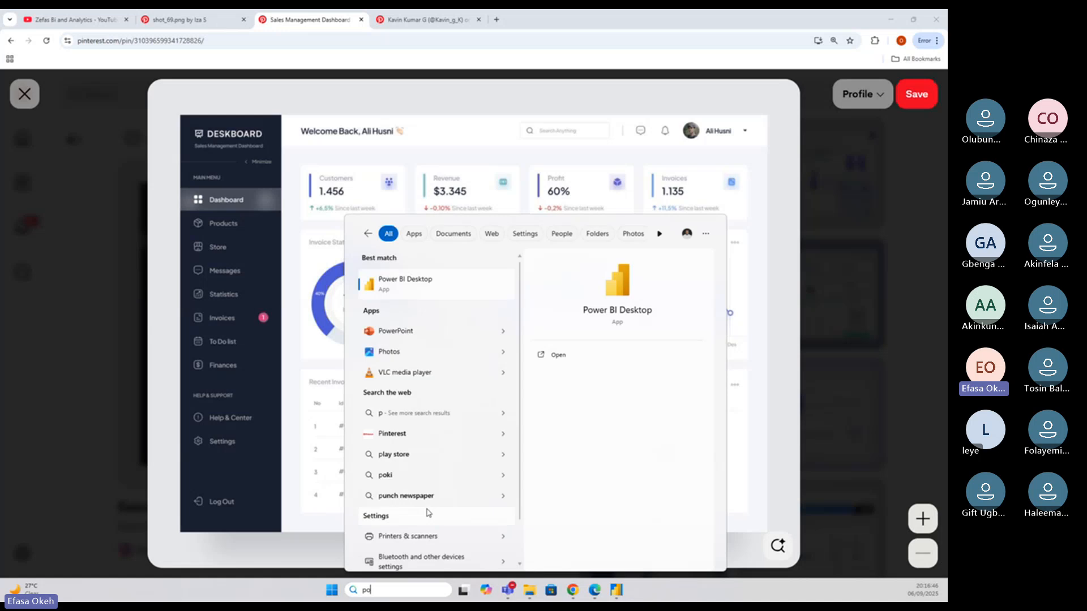
pyautogui.click(503, 334)
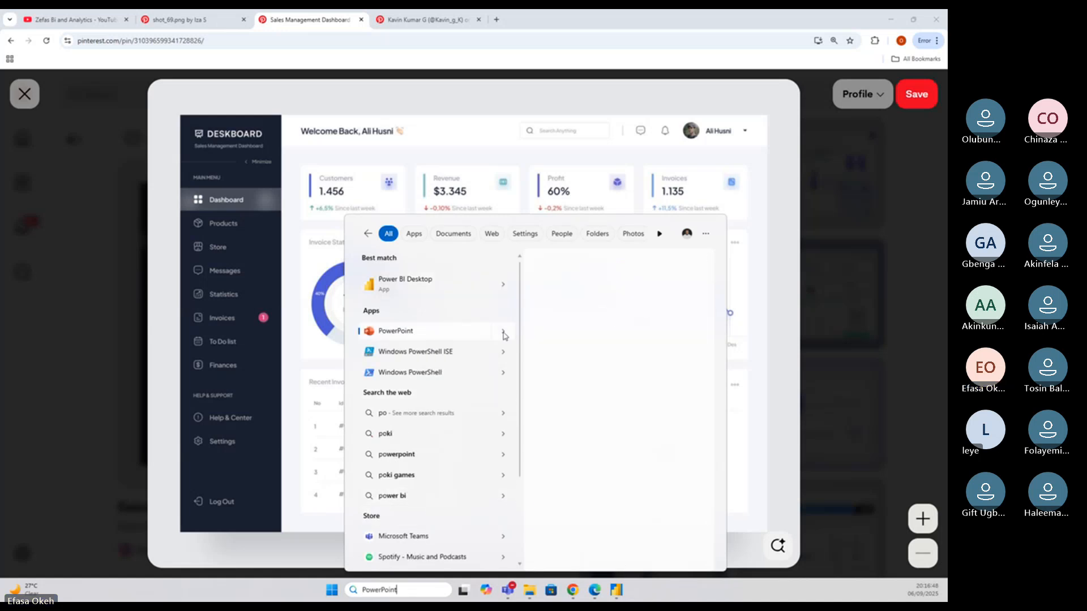
pyautogui.click(559, 355)
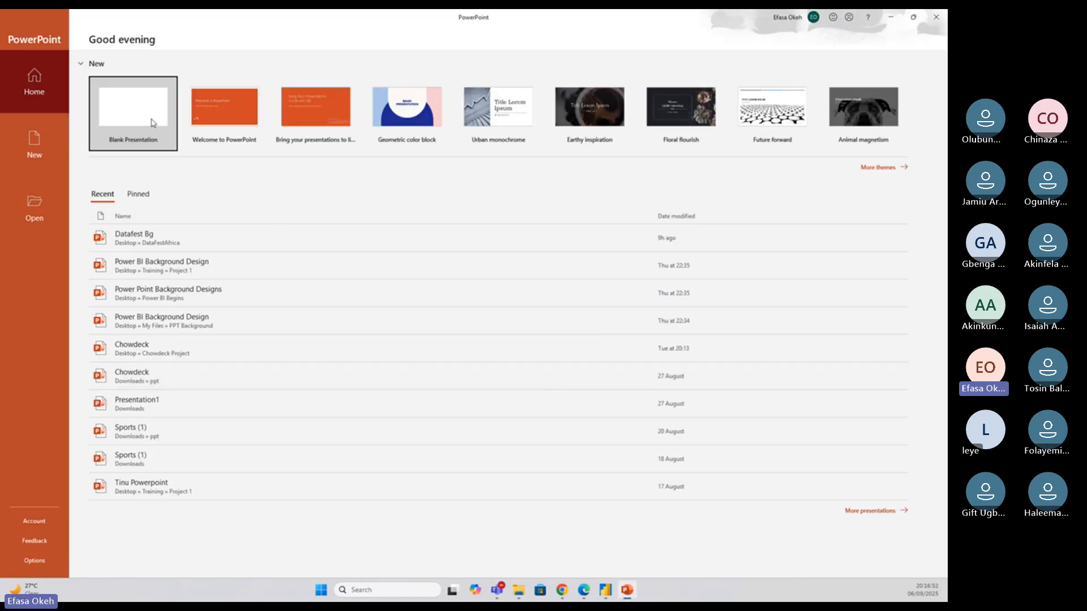
pyautogui.click(153, 117)
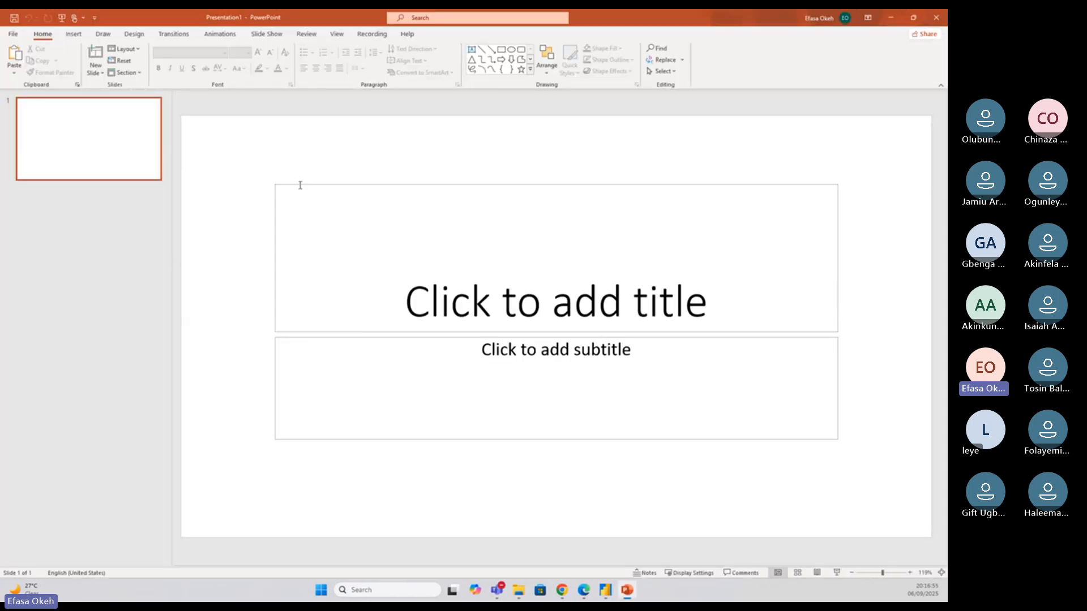
# Delete the title and subtitle placeholders from the first slide
pyautogui.click(300, 185)
pyautogui.press('Delete')
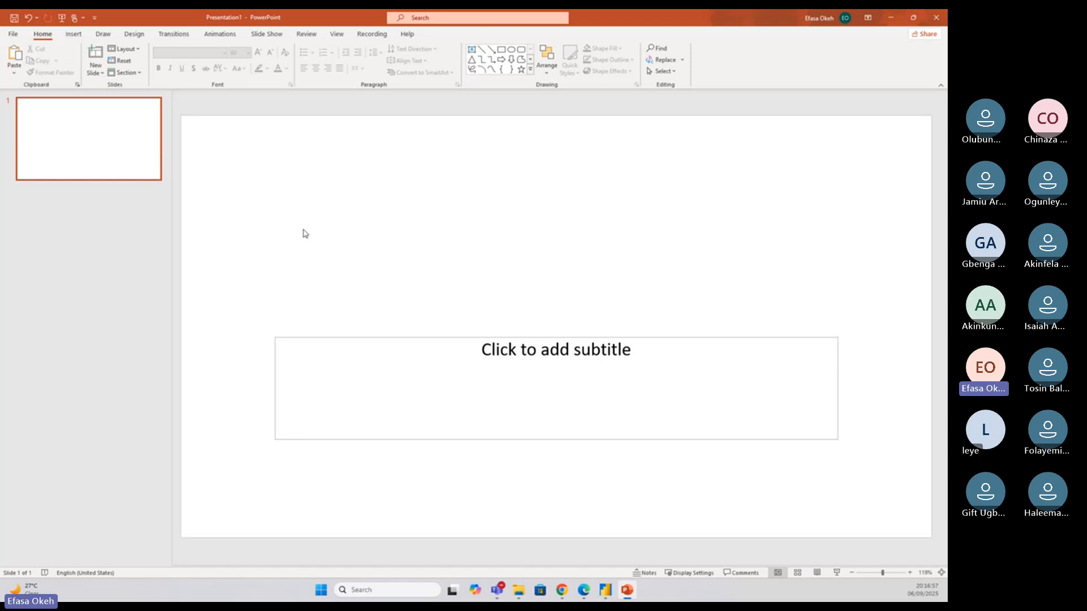
pyautogui.click(312, 336)
pyautogui.click(330, 338)
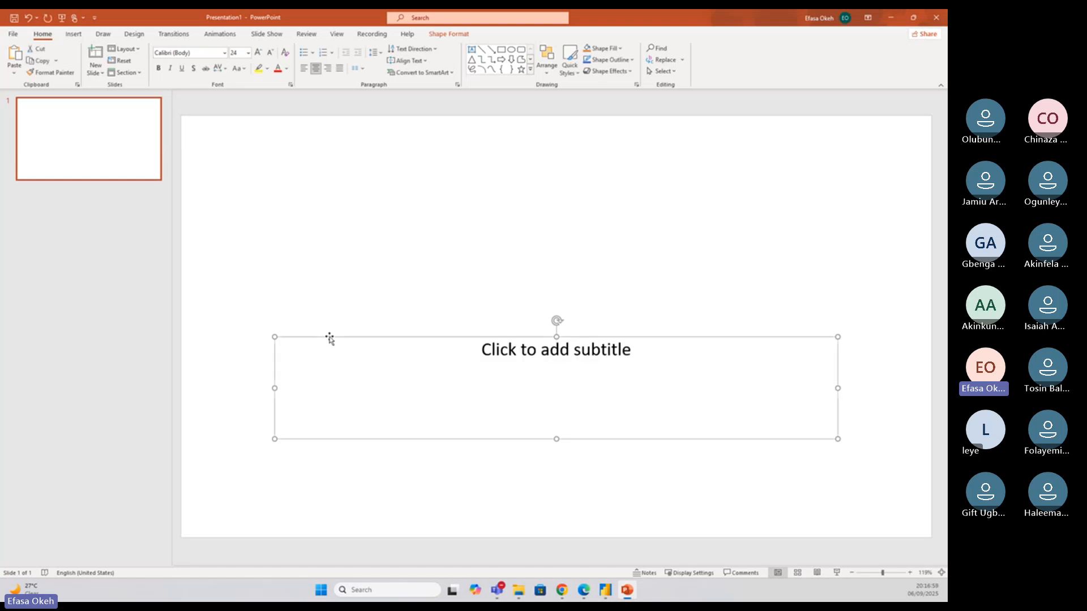
pyautogui.press('Delete')
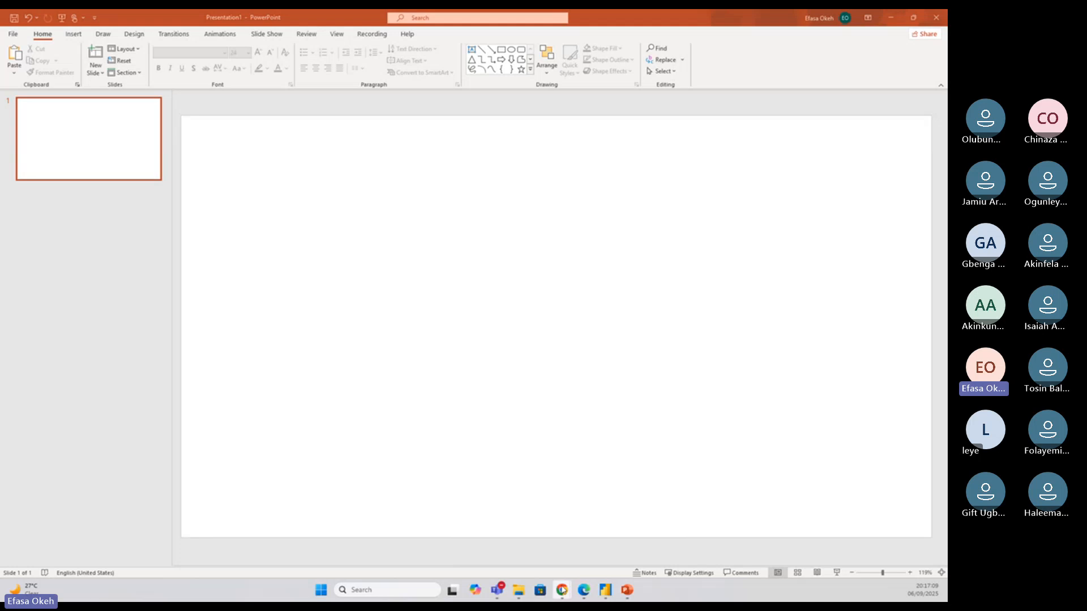
# Switch to the Chrome window with the enlarged Deskboard image and take a screen snip of the whole dashboard
pyautogui.moveTo(562, 589)
pyautogui.click(594, 533)
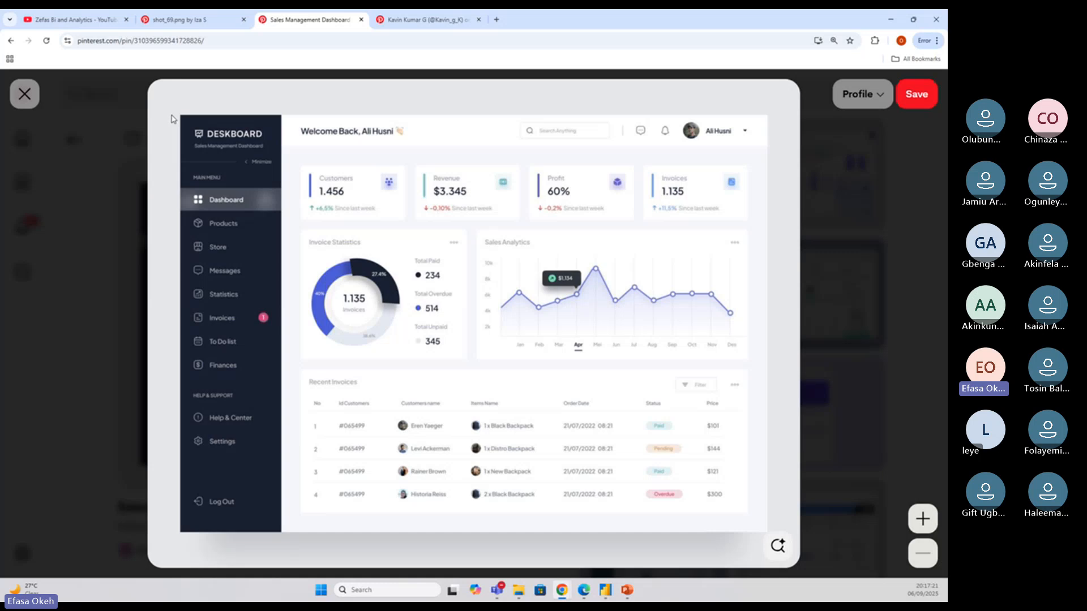
pyautogui.press('super+shift+s')
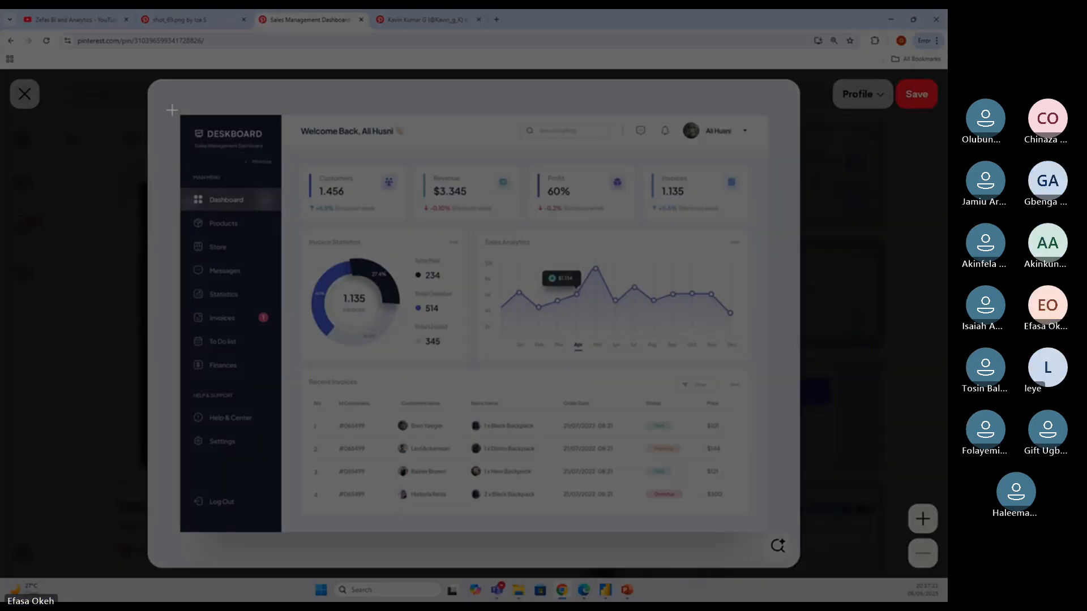
pyautogui.moveTo(172, 109); pyautogui.dragTo(778, 543)
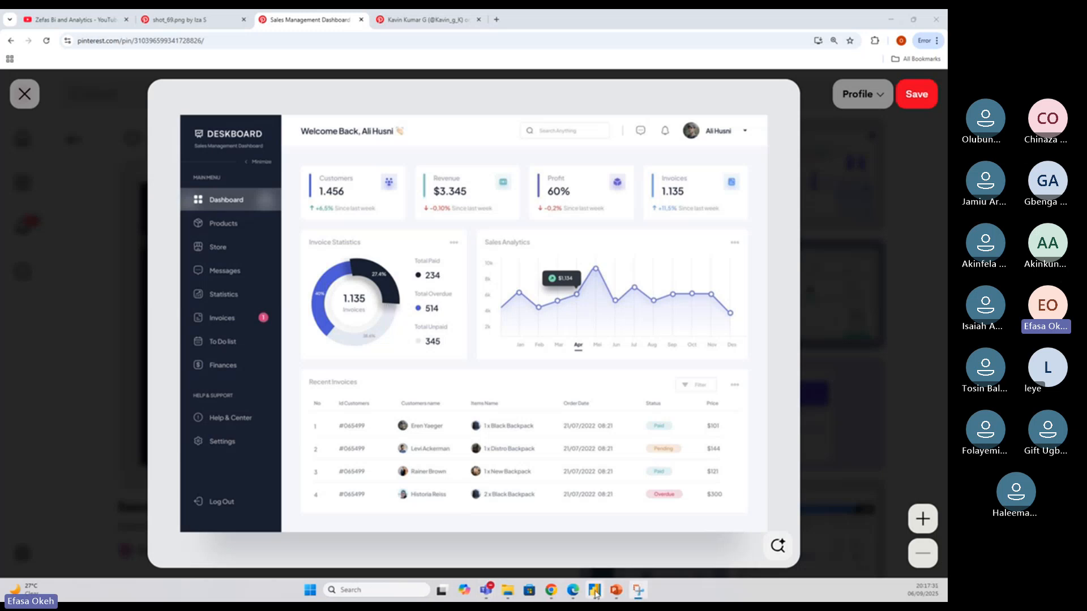
# Paste the Deskboard snip onto the empty PowerPoint slide and shrink it to about 12.9 cm high by 18.1 cm wide
pyautogui.click(617, 591)
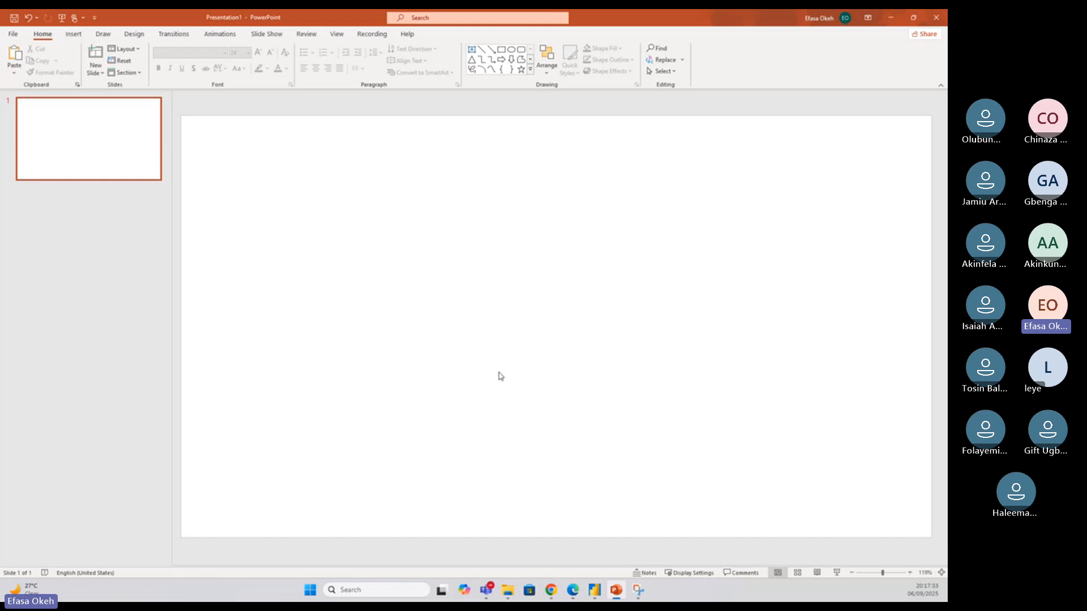
pyautogui.hotkey('ctrl', 'v')
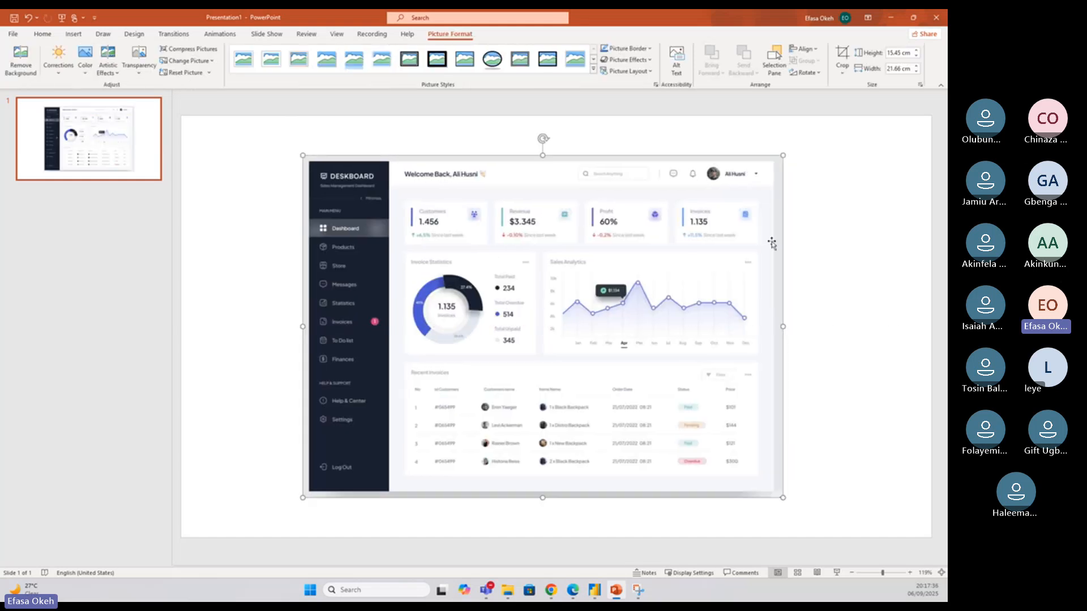
pyautogui.moveTo(783, 156); pyautogui.dragTo(704, 212)
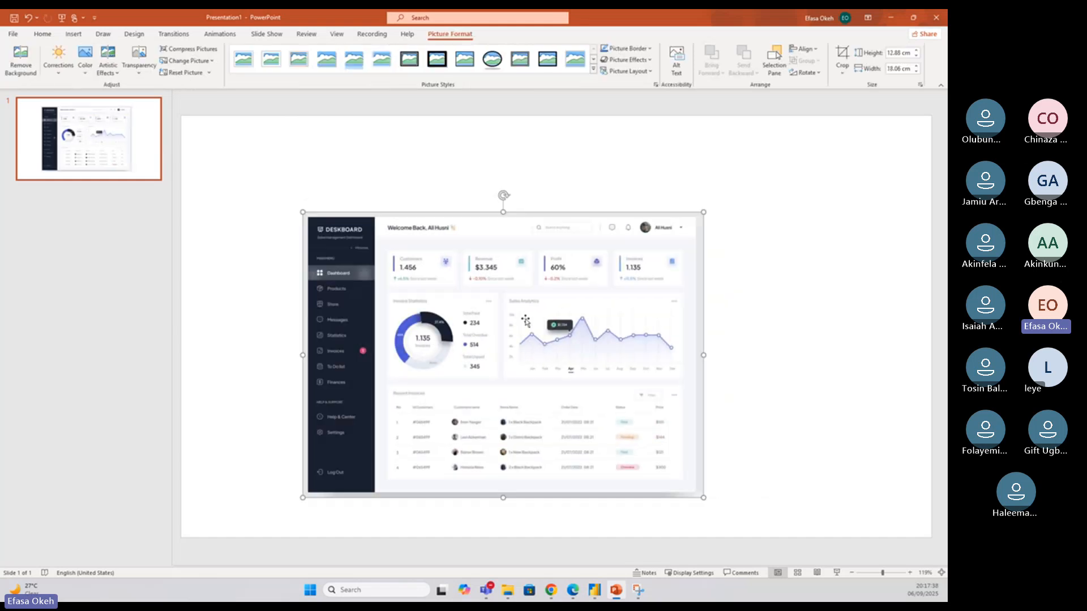
# Move the Deskboard picture up and to the right on the slide and open the slide's background formatting options
pyautogui.moveTo(528, 321); pyautogui.dragTo(576, 310)
pyautogui.click(811, 343)
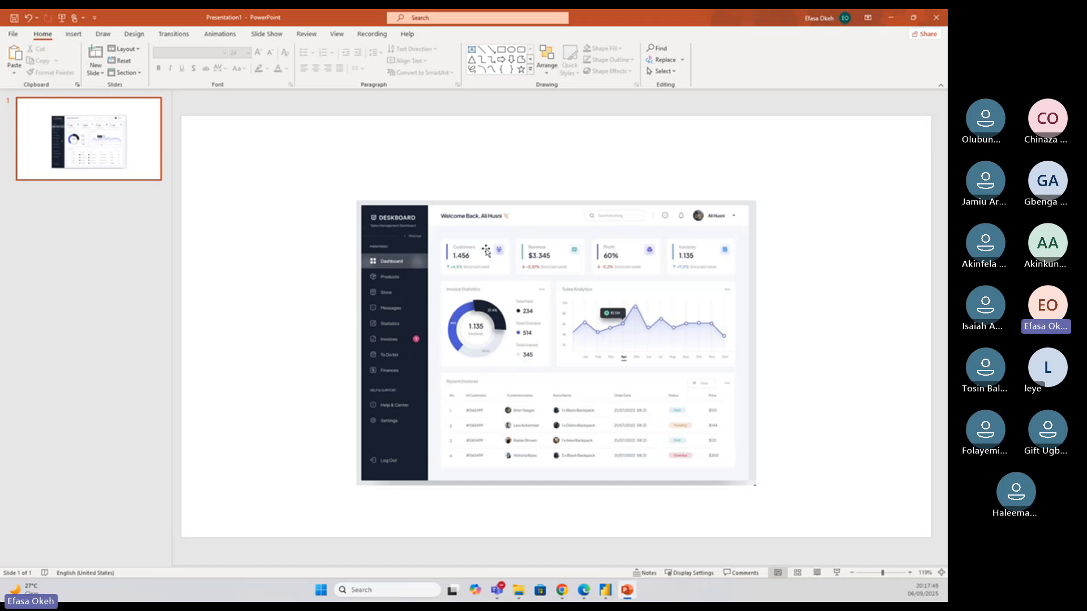
pyautogui.rightClick(426, 143)
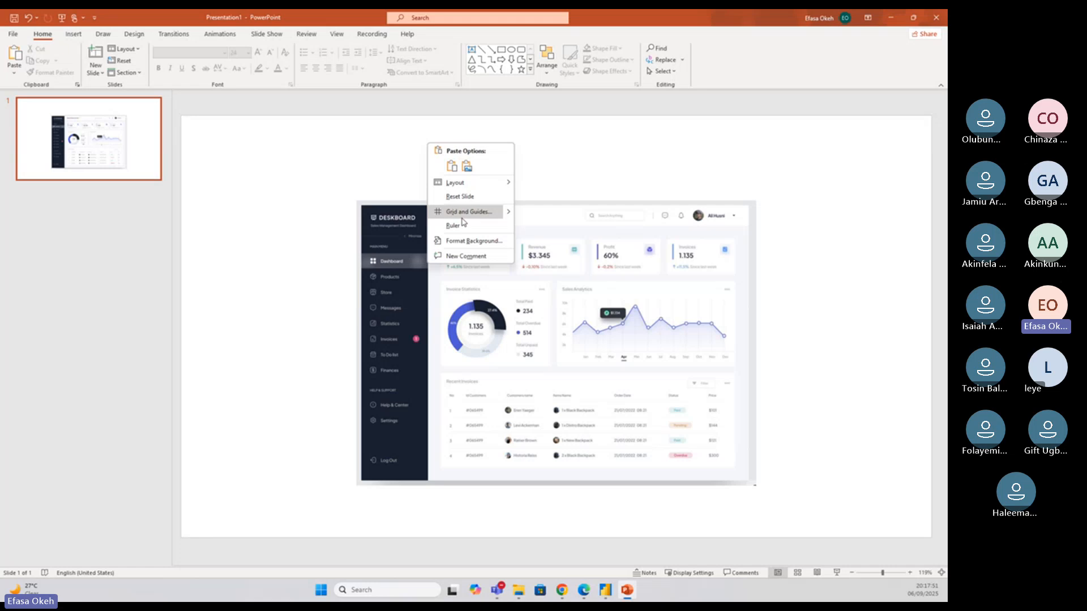
pyautogui.click(463, 239)
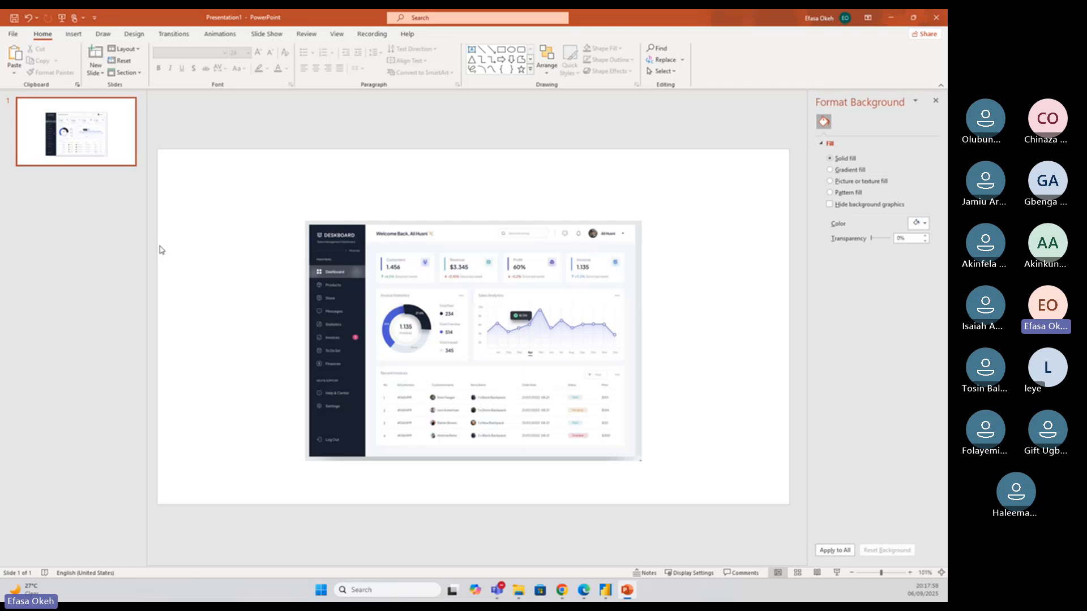
# Enlarge the Deskboard picture proportionally from its corner and shift it back toward the middle of the slide
pyautogui.click(554, 311)
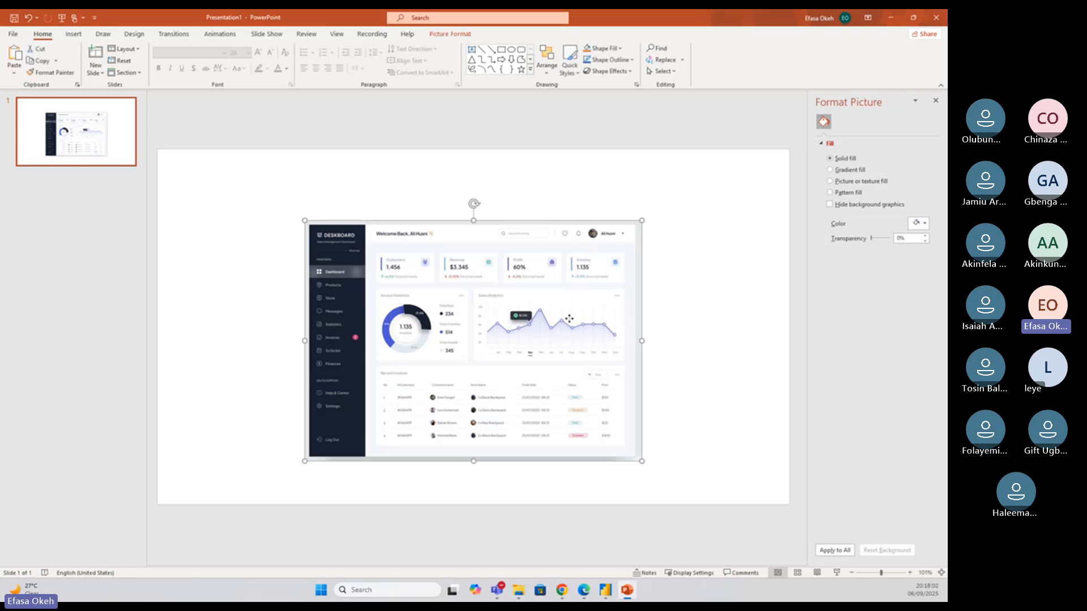
pyautogui.moveTo(642, 220); pyautogui.dragTo(703, 191)
pyautogui.moveTo(632, 250); pyautogui.dragTo(598, 262)
pyautogui.click(718, 286)
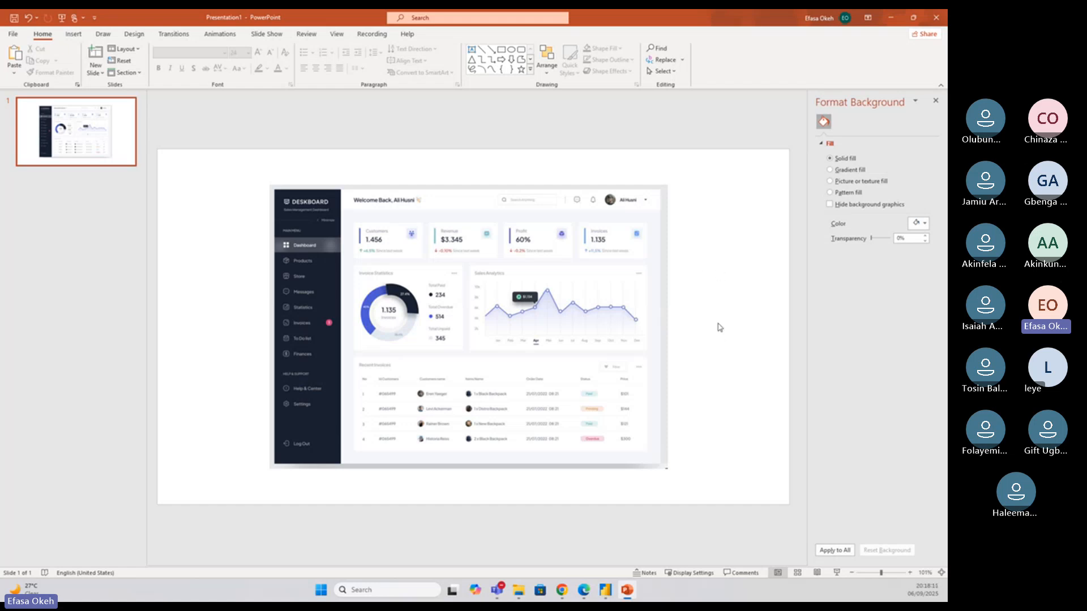
# Fill the slide background with the light grey sampled by Eyedropper from the Deskboard picture's outer border
pyautogui.click(923, 228)
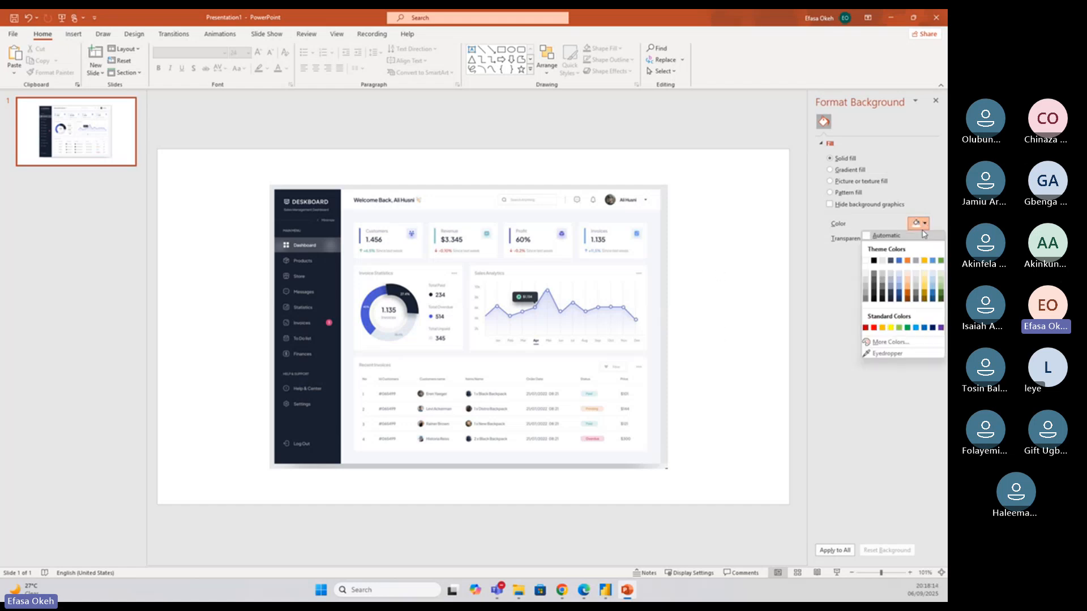
pyautogui.click(889, 355)
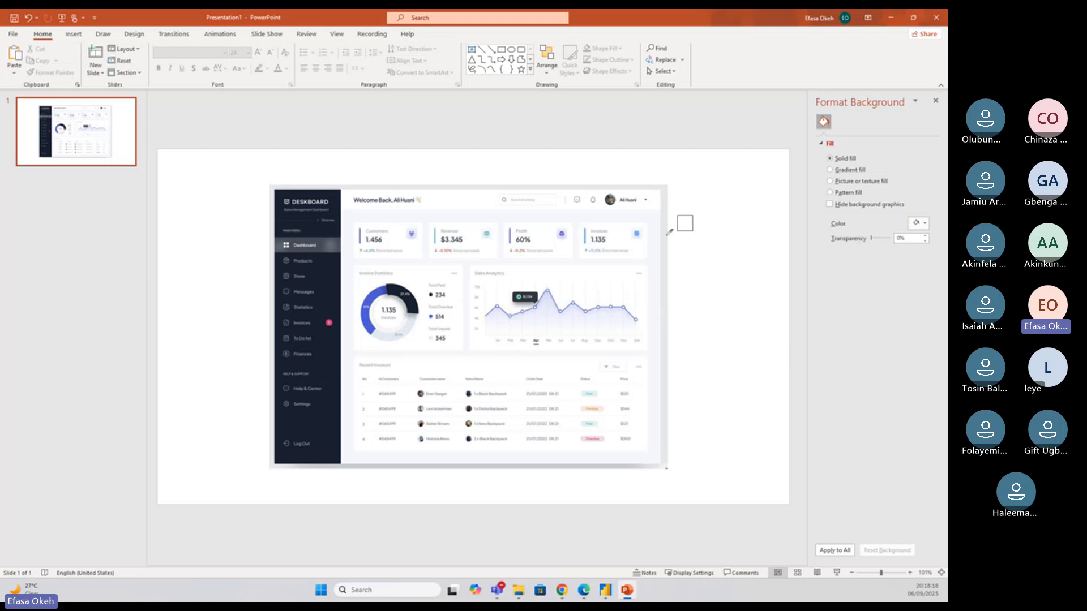
pyautogui.click(665, 191)
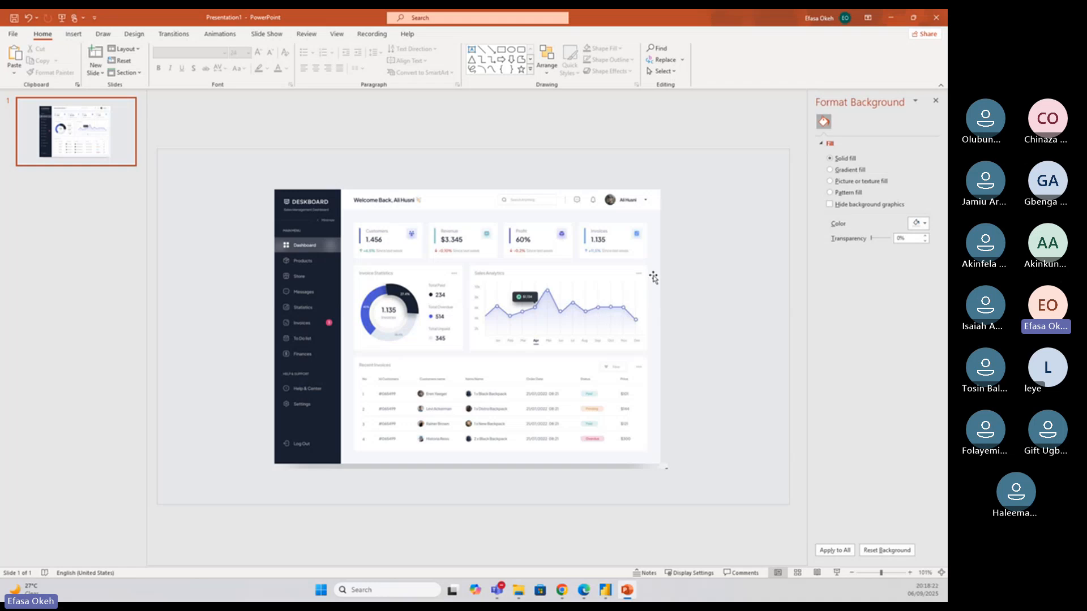
# Reposition the Deskboard picture so it sits slightly lower, around the middle of the slide
pyautogui.moveTo(661, 374); pyautogui.dragTo(586, 363)
pyautogui.click(691, 302)
pyautogui.moveTo(467, 350); pyautogui.dragTo(537, 364)
pyautogui.click(709, 274)
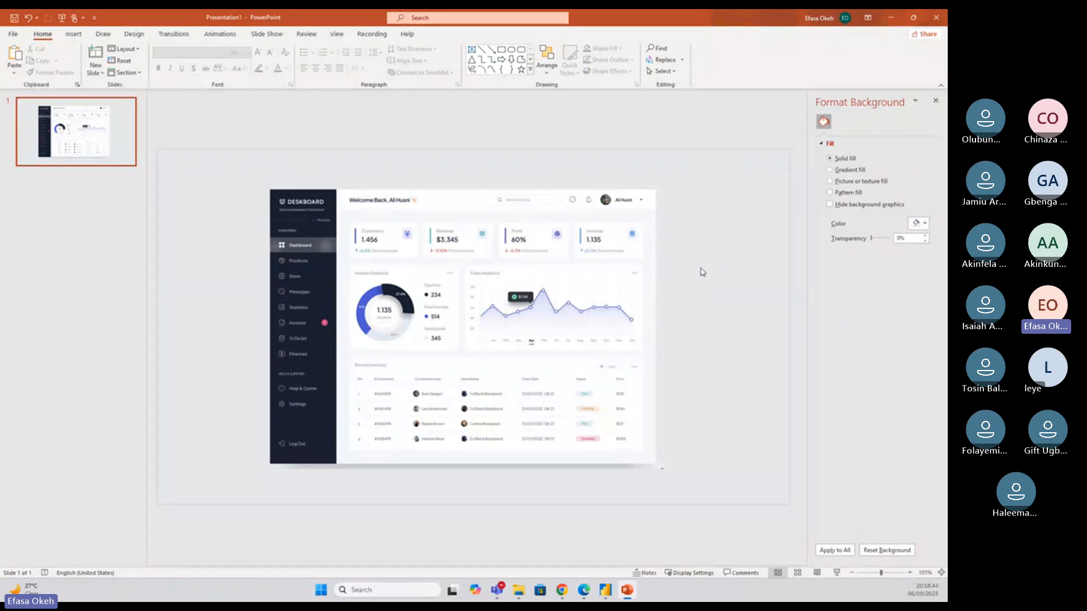
pyautogui.moveTo(573, 321); pyautogui.dragTo(577, 327)
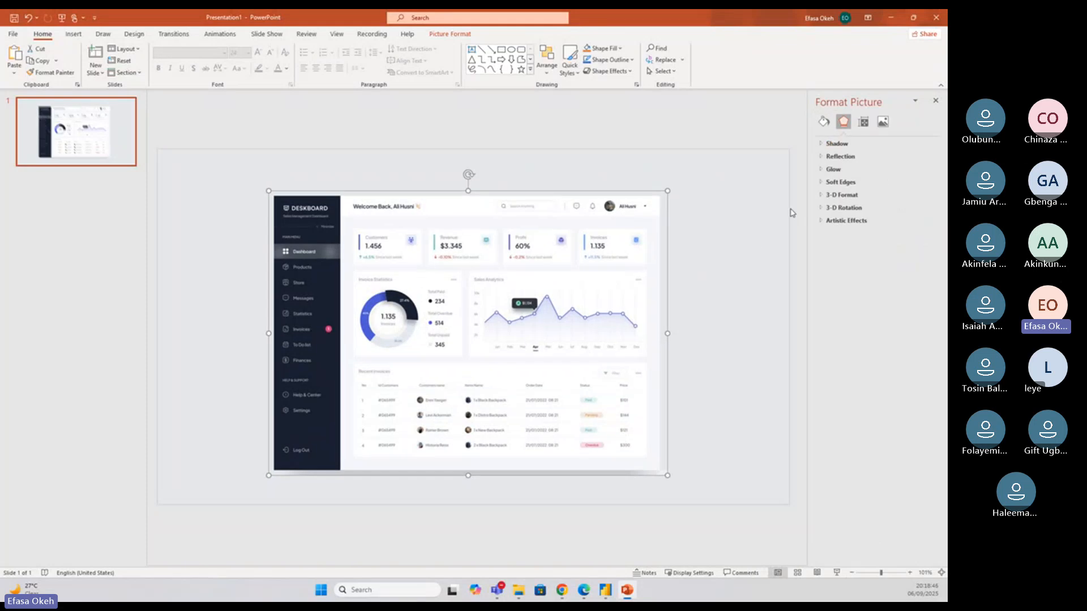
pyautogui.click(713, 276)
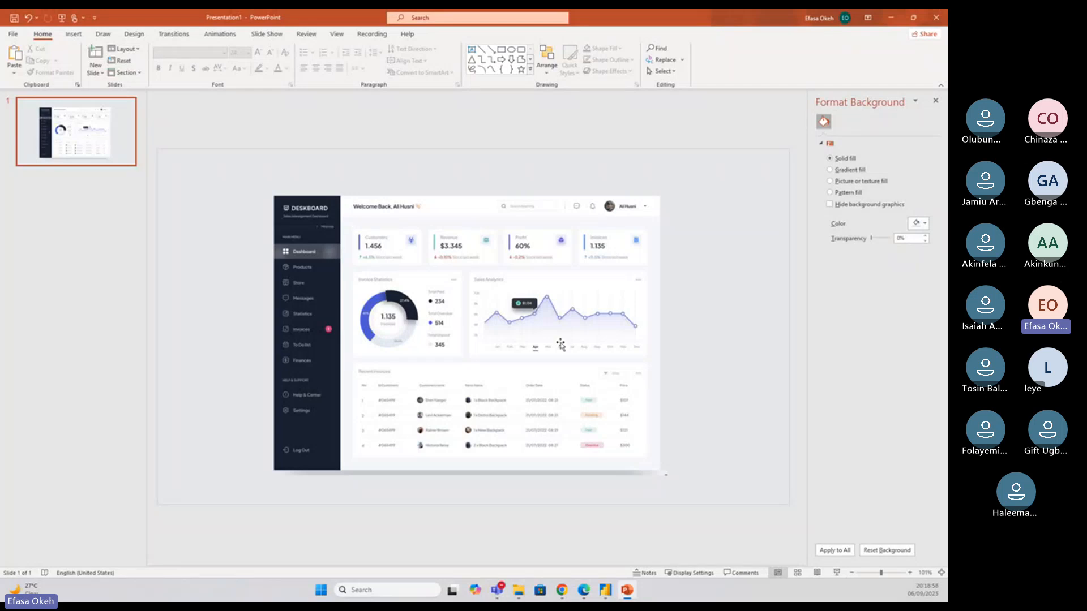
# Switch to Power BI to review the Performance Overview page of the Retail Supplychain report, then return to PowerPoint
pyautogui.moveTo(606, 595)
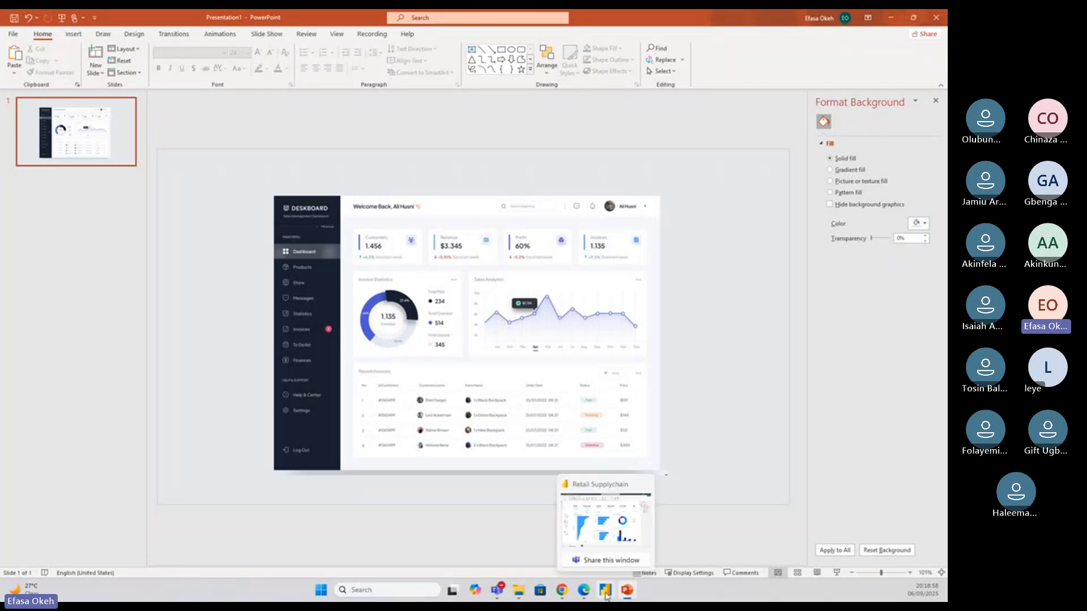
pyautogui.click(605, 594)
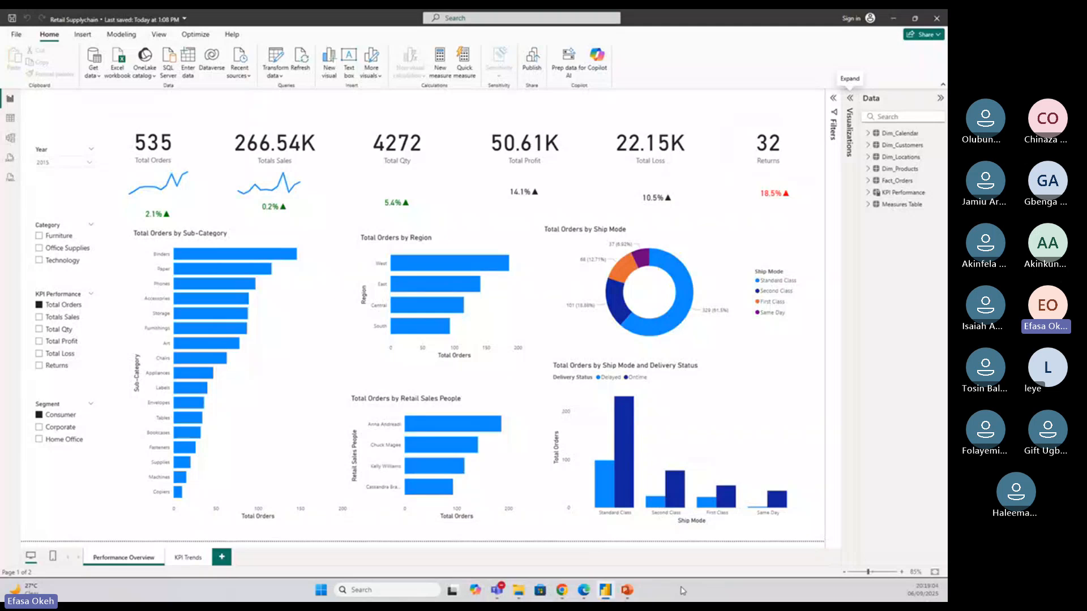
pyautogui.click(628, 592)
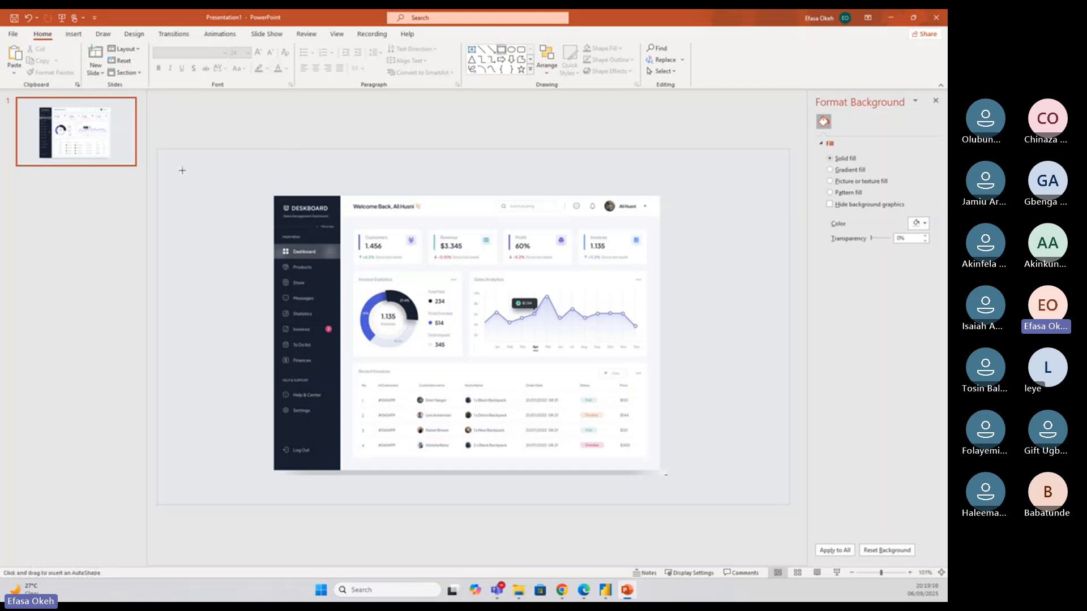
# Draw a sidebar rectangle along the slide's left edge, about 3.5 cm wide and spanning the slide's full height
pyautogui.moveTo(164, 149)
pyautogui.mouseDown()
pyautogui.moveTo(194, 189)
pyautogui.moveTo(241, 317)
pyautogui.mouseUp()
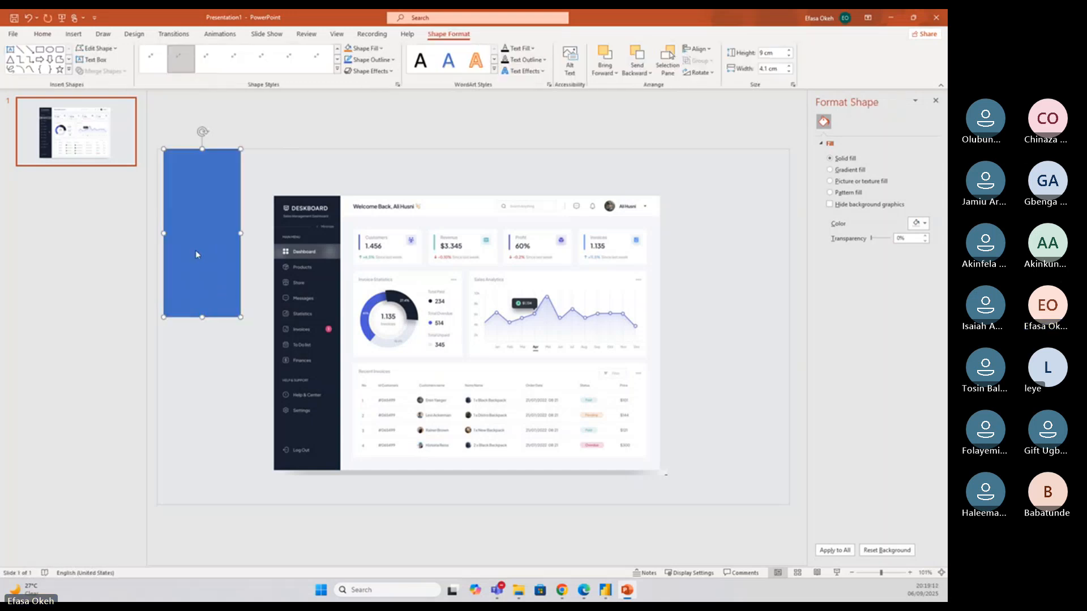
pyautogui.moveTo(197, 255); pyautogui.dragTo(198, 240)
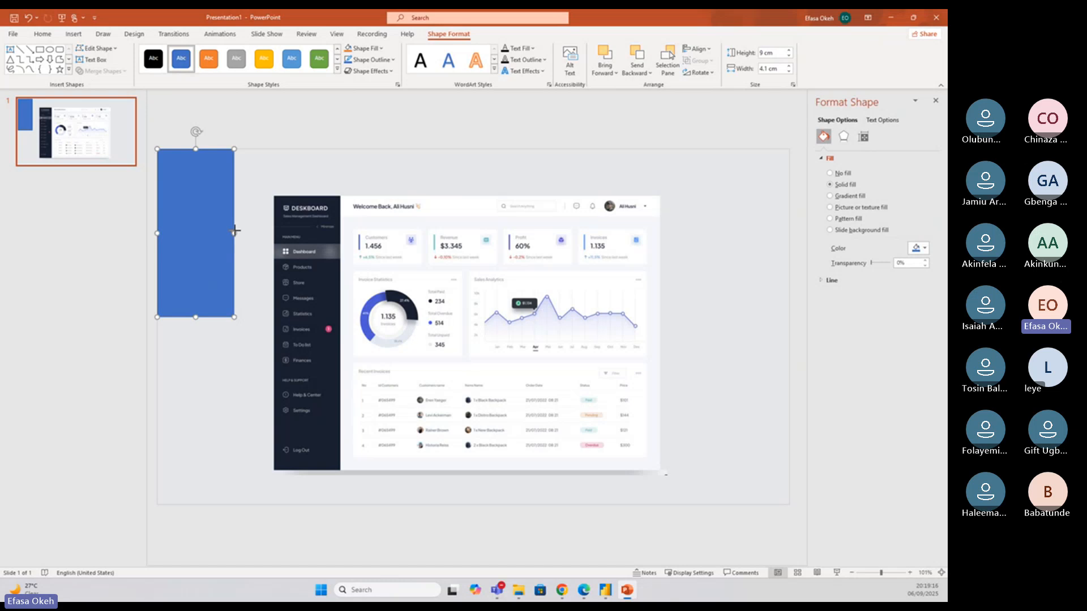
pyautogui.moveTo(235, 230); pyautogui.dragTo(223, 233)
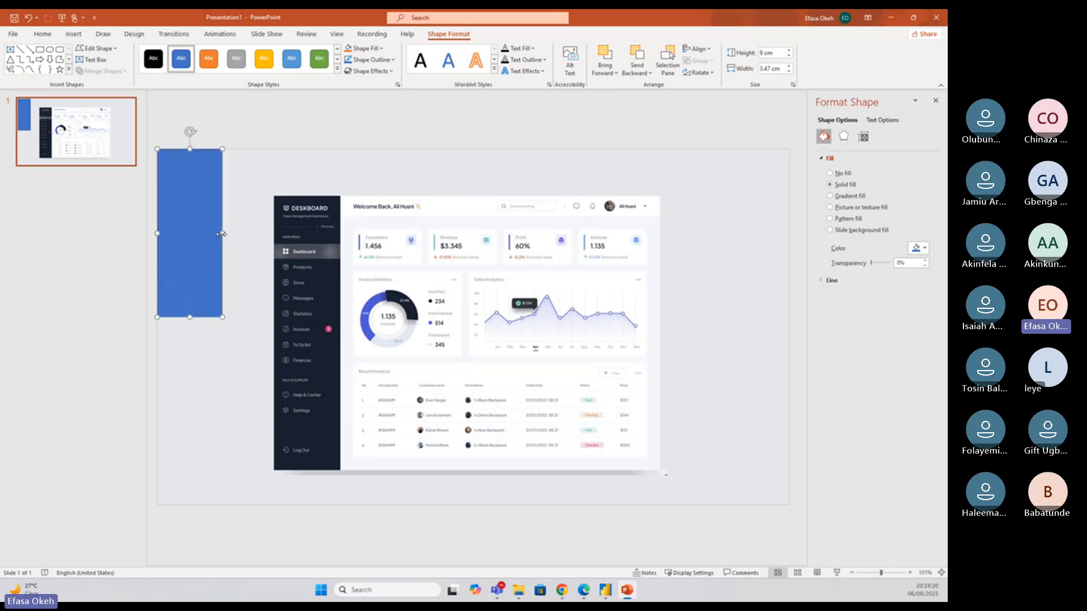
pyautogui.moveTo(190, 320); pyautogui.dragTo(189, 504)
pyautogui.click(225, 130)
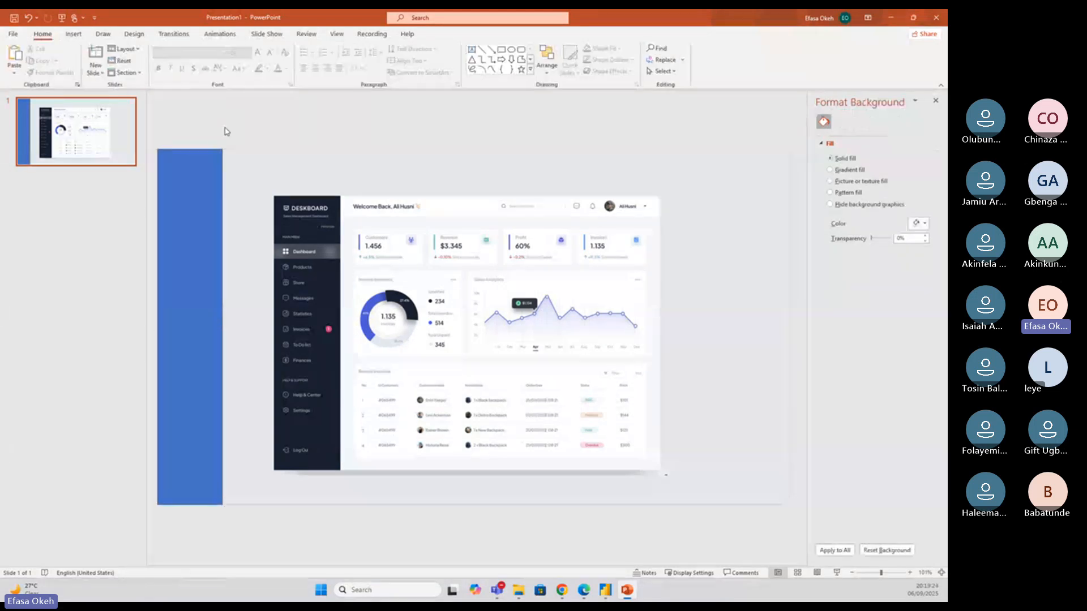
# Set the sidebar rectangle's size to 19 cm high and 3.5 cm wide
pyautogui.click(211, 219)
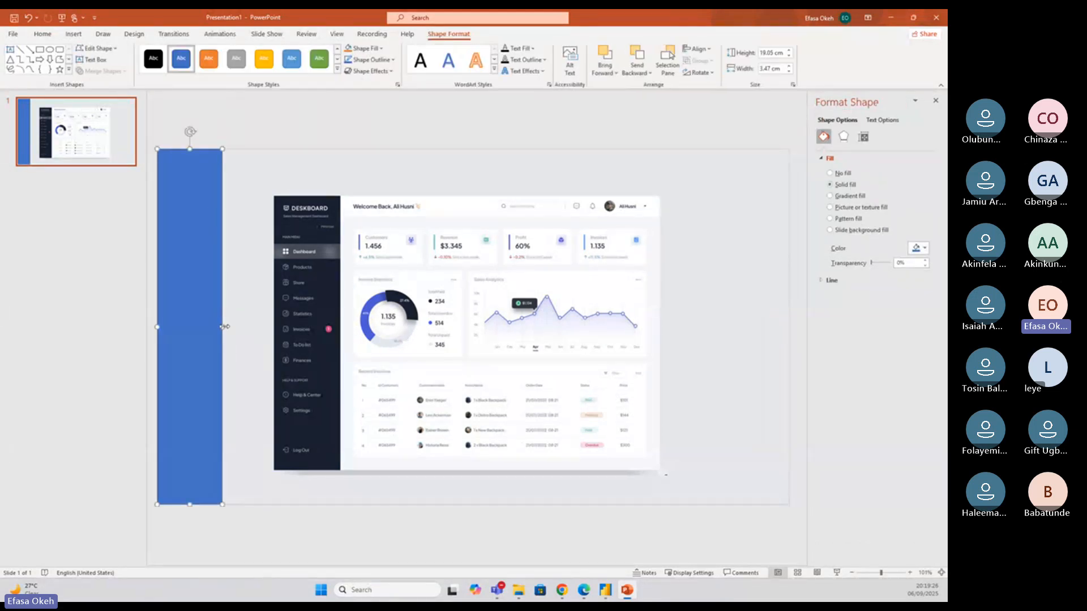
pyautogui.moveTo(223, 328); pyautogui.dragTo(223, 325)
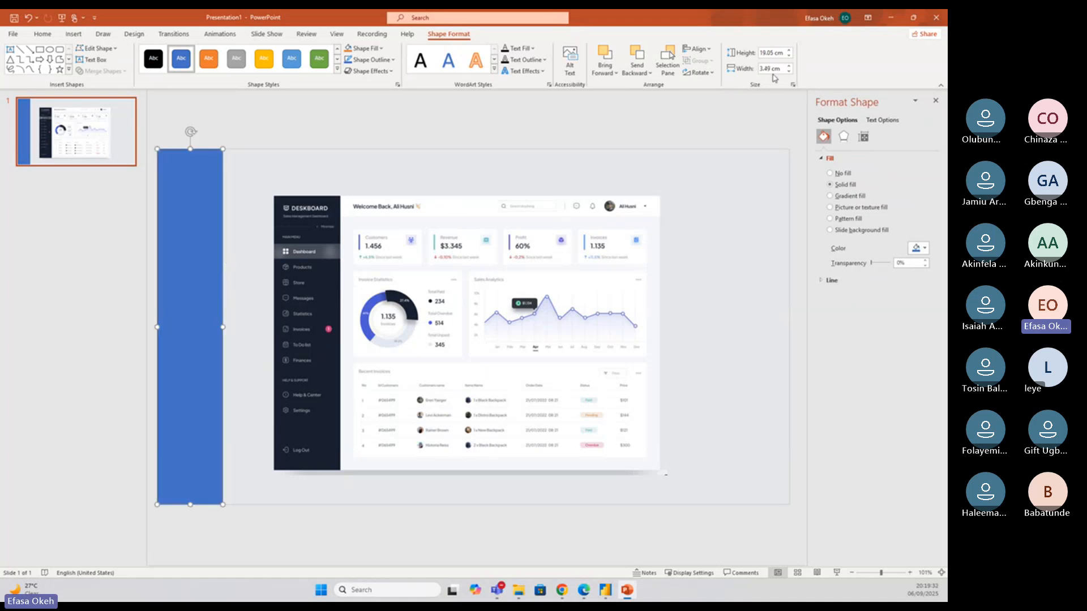
pyautogui.click(788, 55)
pyautogui.click(789, 66)
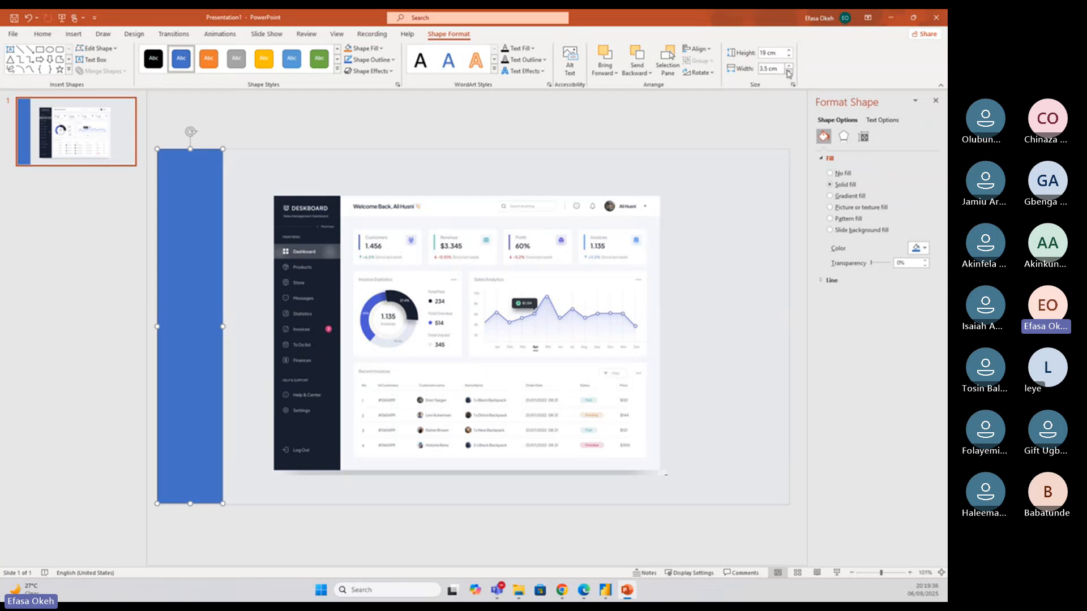
pyautogui.click(292, 127)
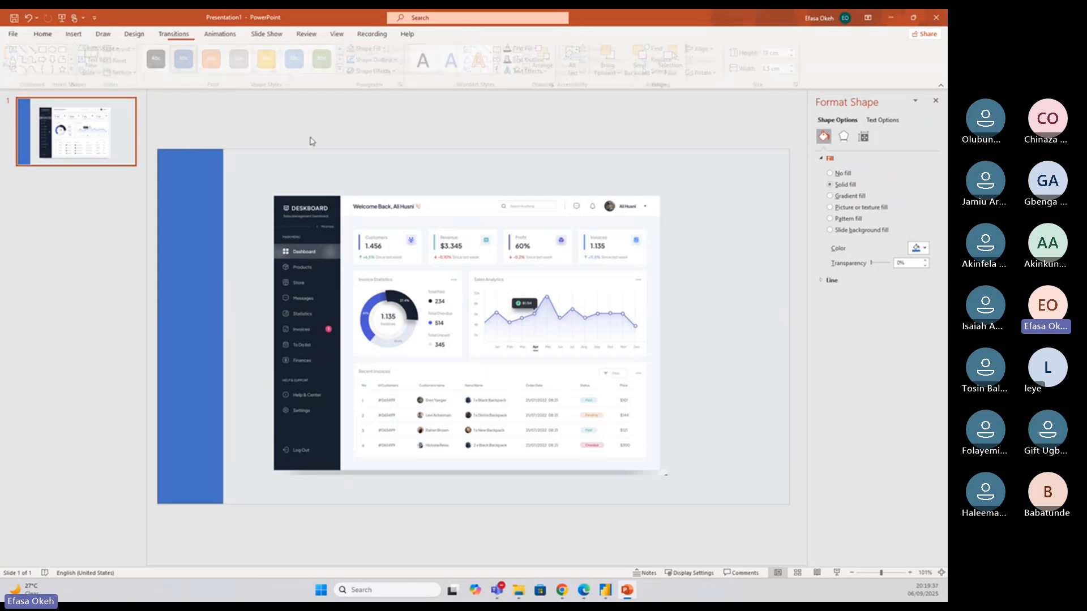
# Fill the sidebar rectangle with the dark navy sampled by Eyedropper from the Deskboard picture's navigation sidebar
pyautogui.click(169, 215)
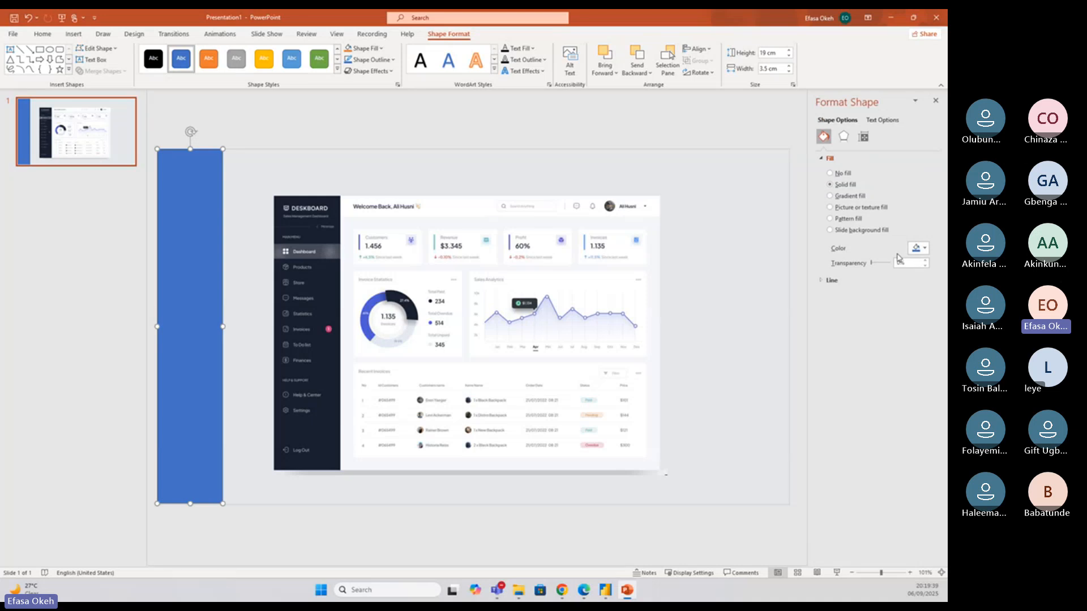
pyautogui.click(918, 248)
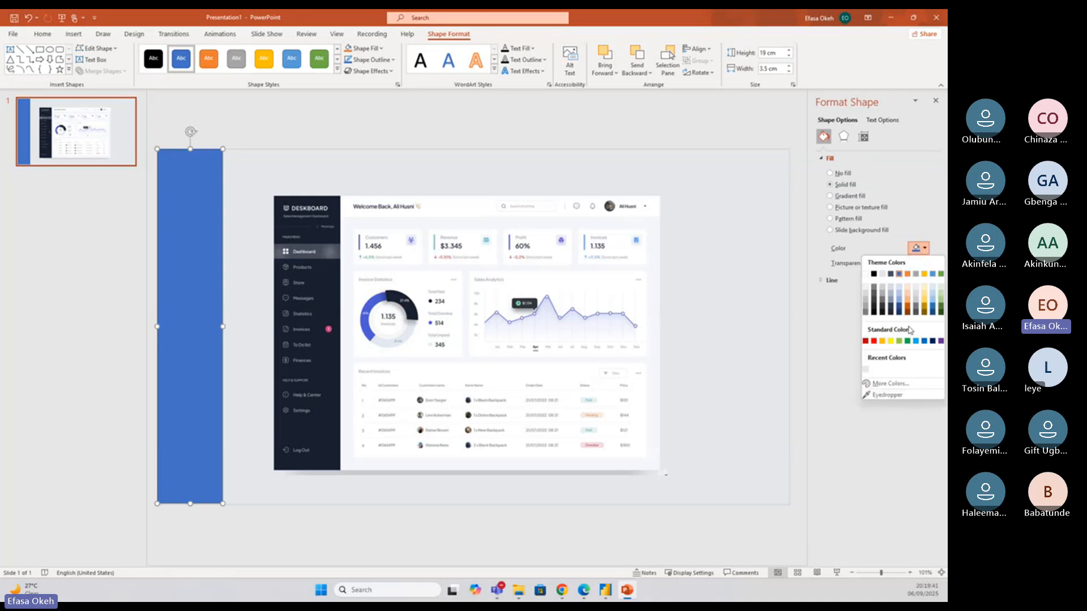
pyautogui.click(882, 396)
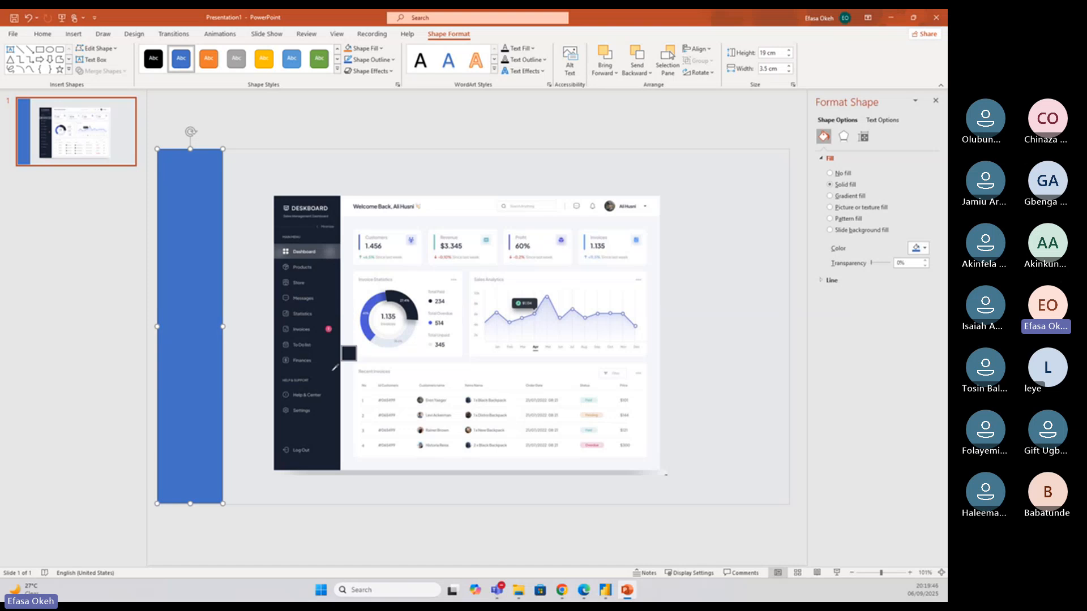
pyautogui.click(335, 360)
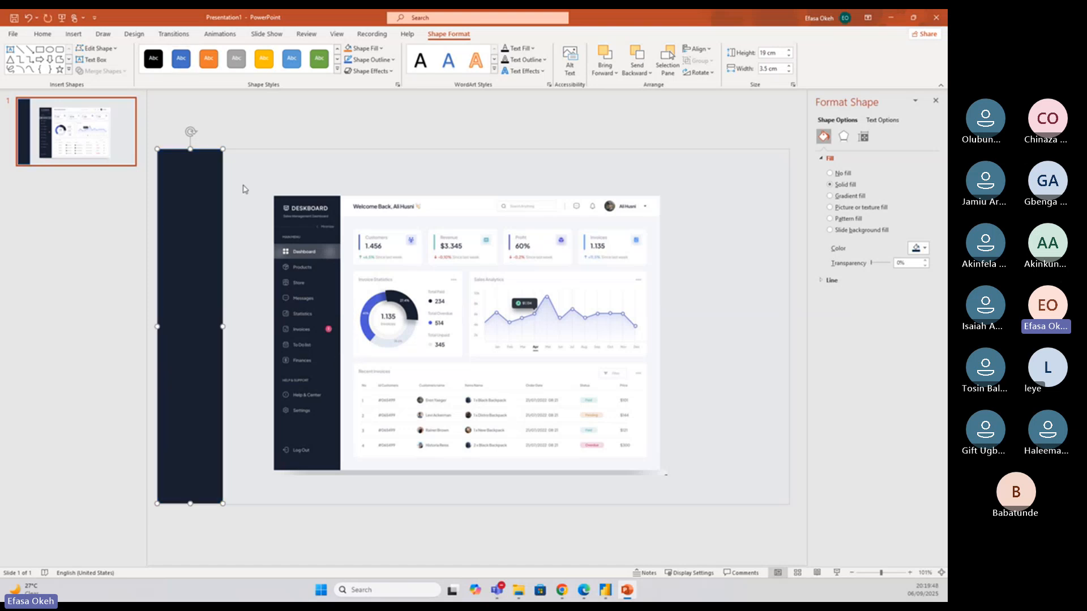
pyautogui.click(232, 164)
# Remove the outline from the navy sidebar rectangle by setting it to No line
pyautogui.click(214, 249)
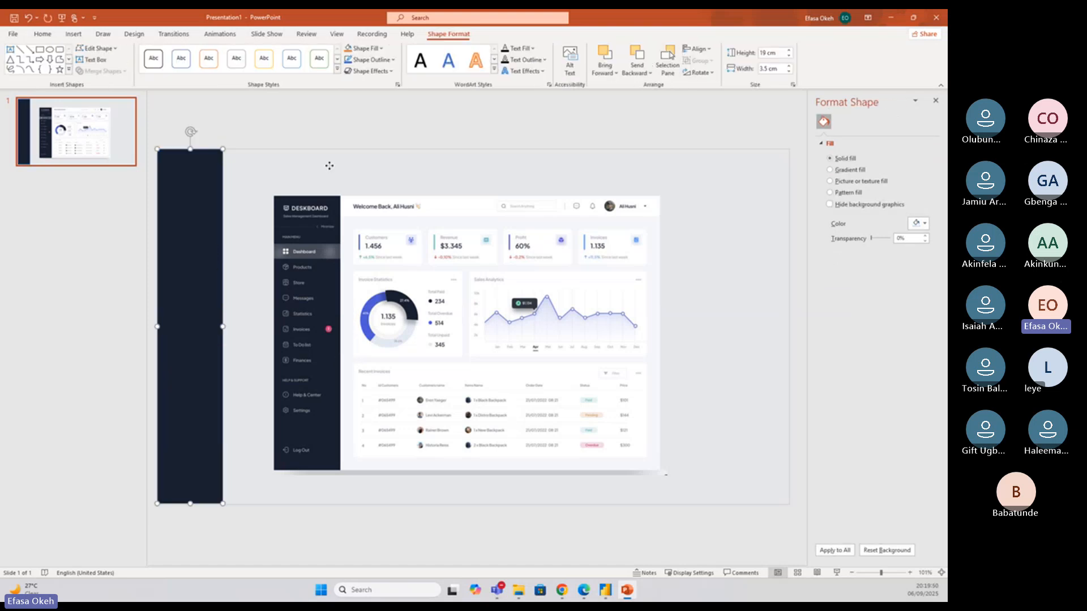
pyautogui.click(831, 280)
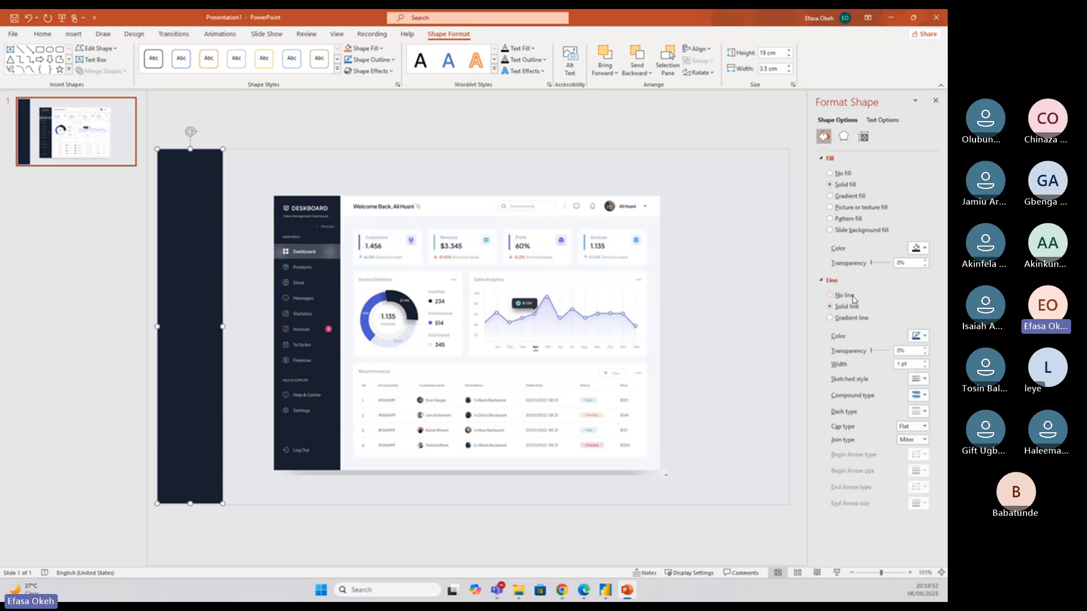
pyautogui.click(845, 295)
pyautogui.click(277, 131)
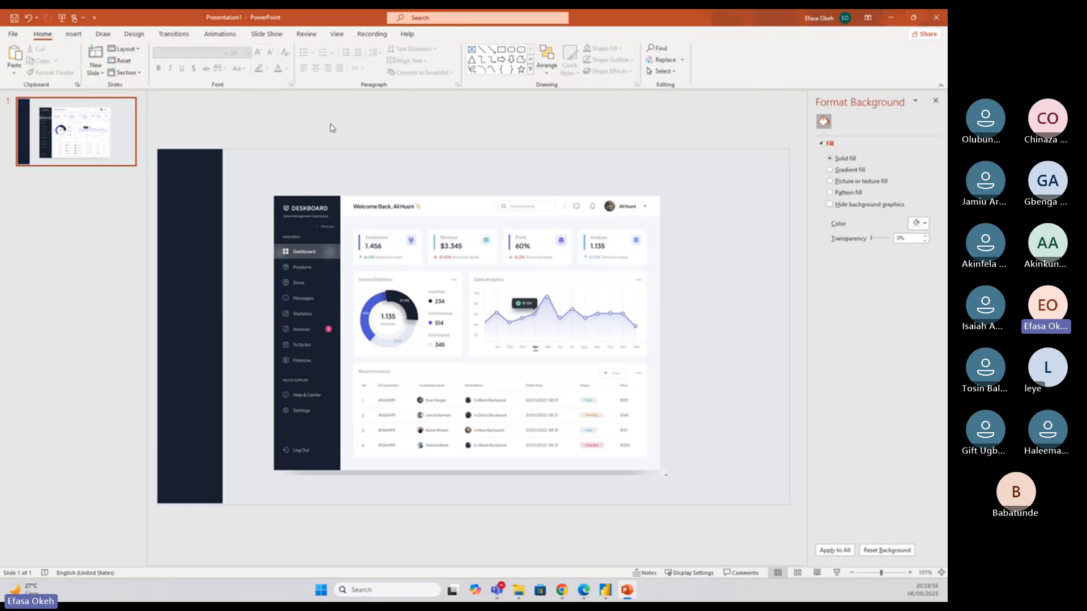
# Extend the navy sidebar rectangle down to the slide's bottom edge, making it 19.05 cm high
pyautogui.click(182, 420)
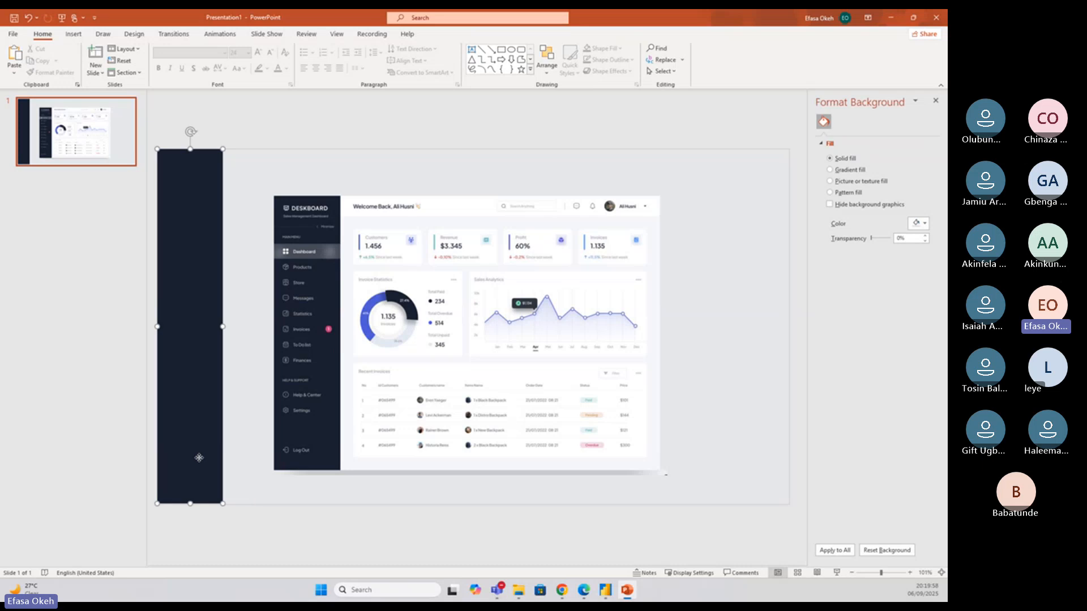
pyautogui.moveTo(189, 504); pyautogui.dragTo(192, 505)
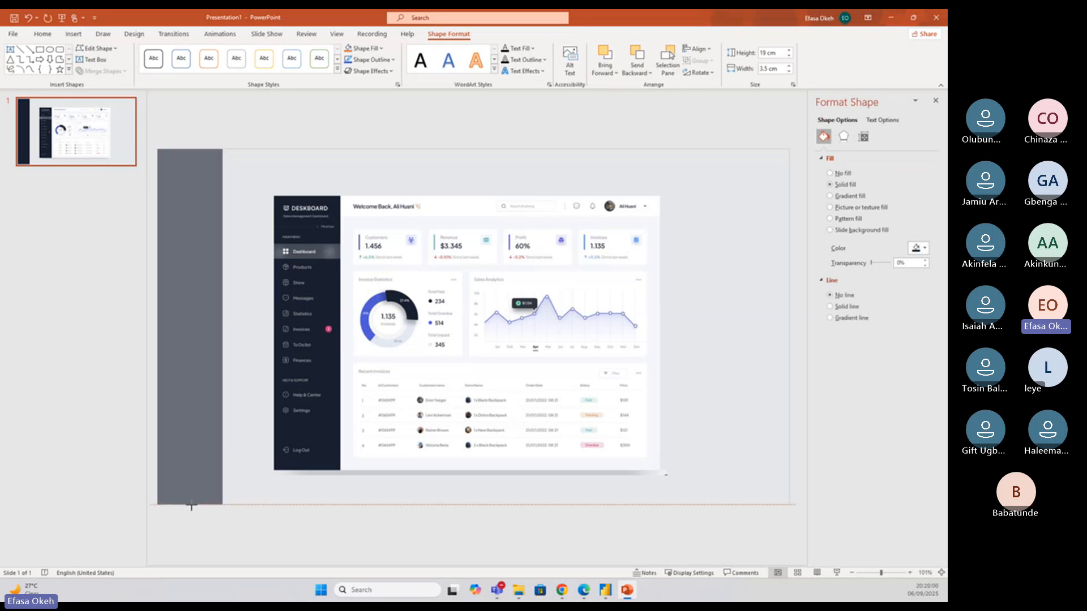
pyautogui.moveTo(194, 505); pyautogui.dragTo(194, 504)
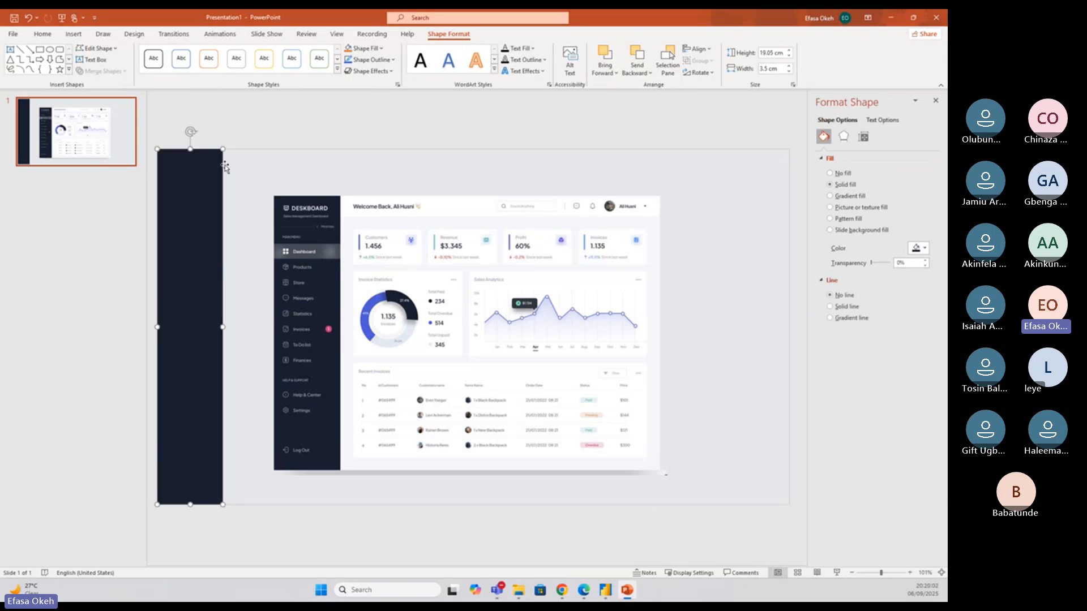
pyautogui.click(237, 139)
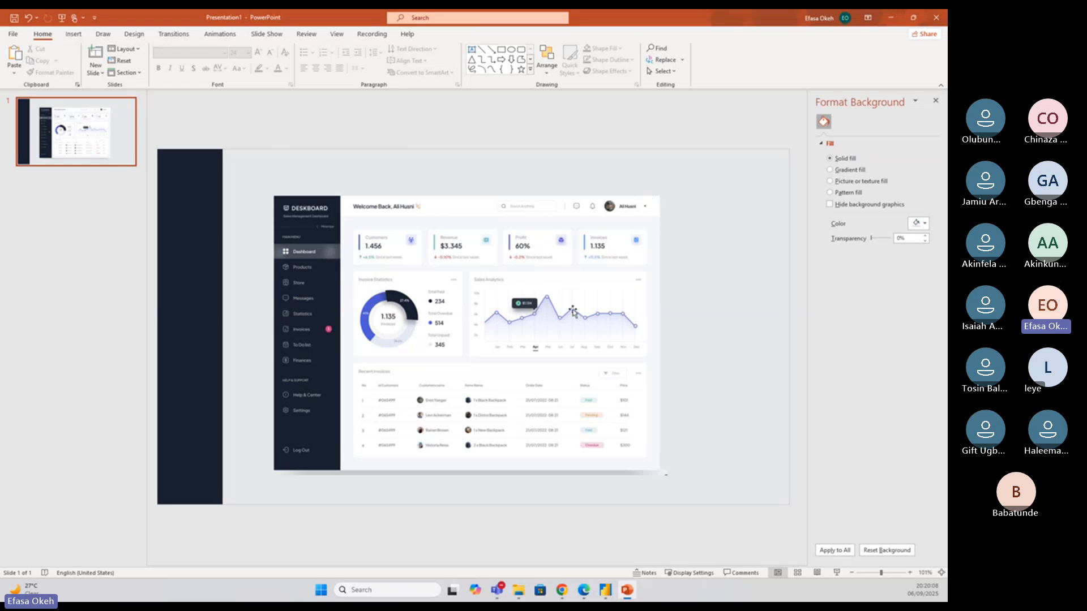
# Move the Deskboard picture away from the navy sidebar and draw a rectangle about 18.2 cm high and 32.84 cm wide over the slide
pyautogui.moveTo(531, 223); pyautogui.dragTo(549, 226)
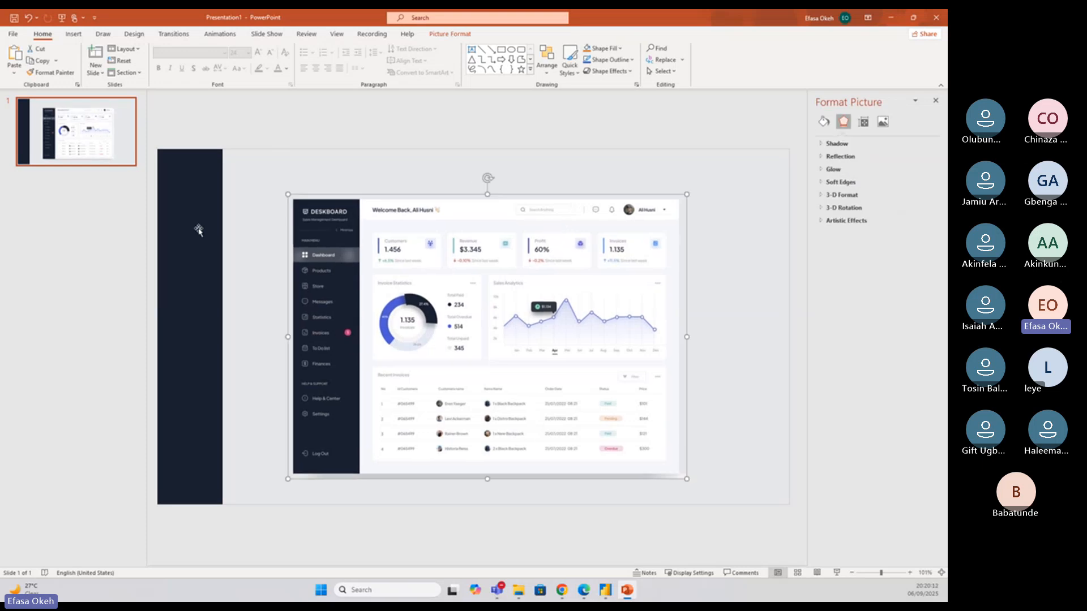
pyautogui.click(300, 165)
pyautogui.click(501, 49)
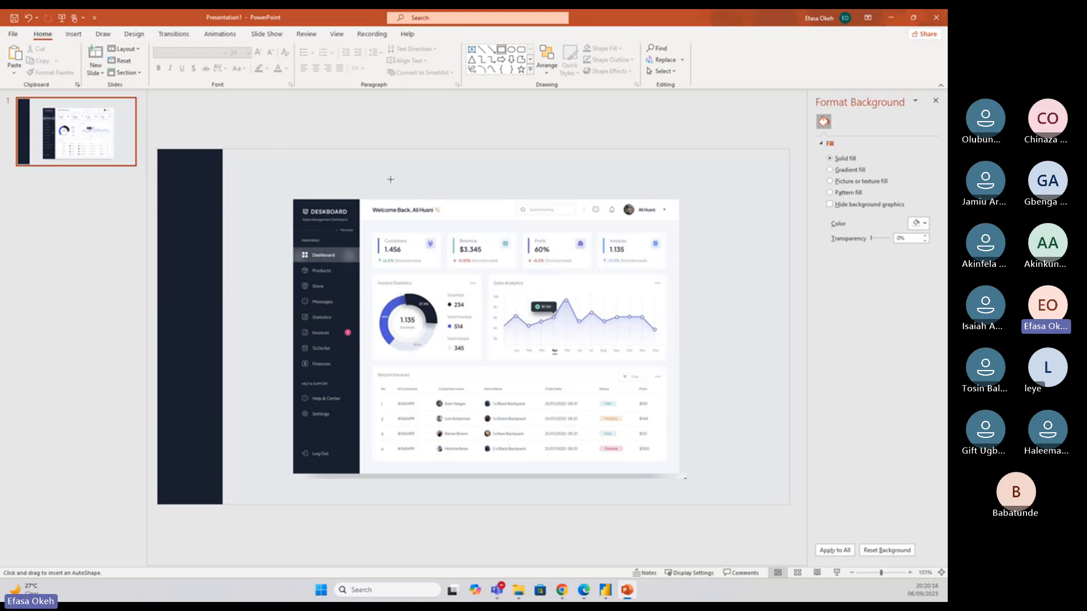
pyautogui.moveTo(172, 160); pyautogui.dragTo(784, 500)
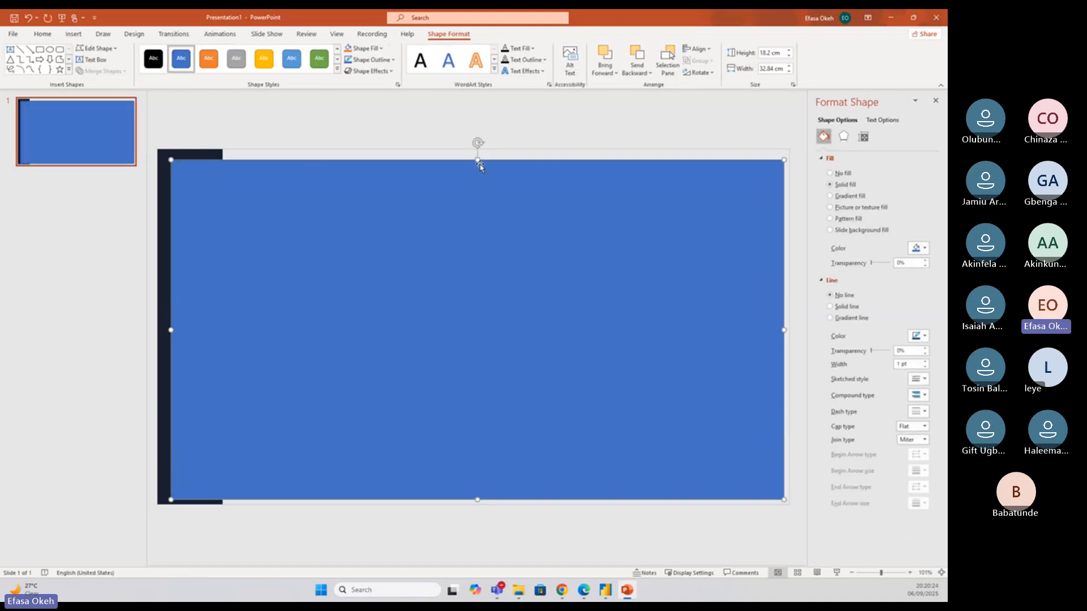
# Stretch the blue rectangle to about 18.6 cm high and 33.38 cm wide, leaving a thin margin around the slide's edges
pyautogui.moveTo(477, 158); pyautogui.dragTo(476, 154)
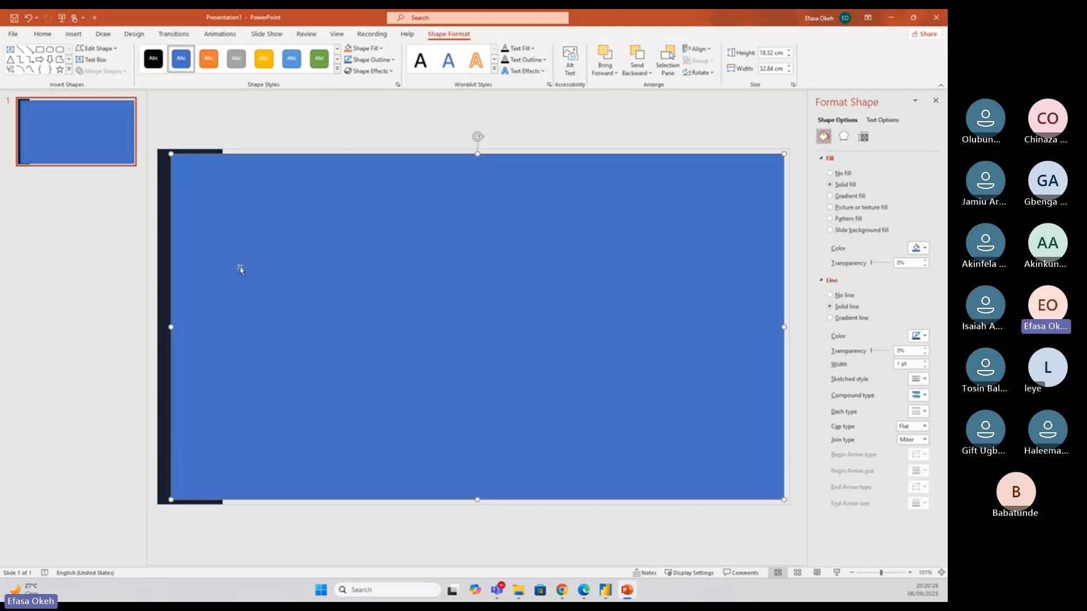
pyautogui.moveTo(171, 326); pyautogui.dragTo(161, 328)
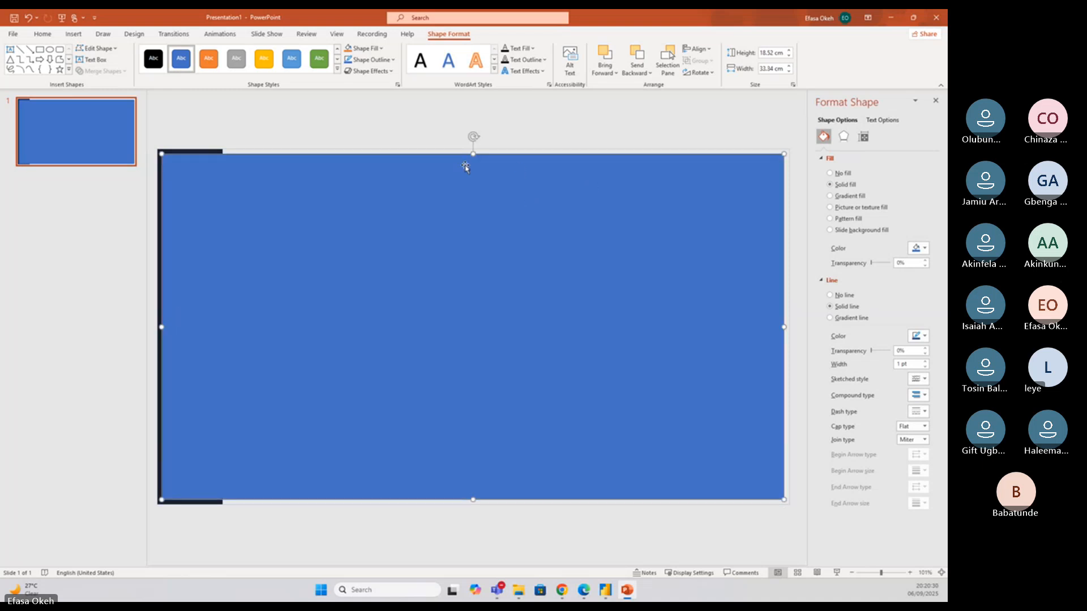
pyautogui.moveTo(472, 153); pyautogui.dragTo(474, 151)
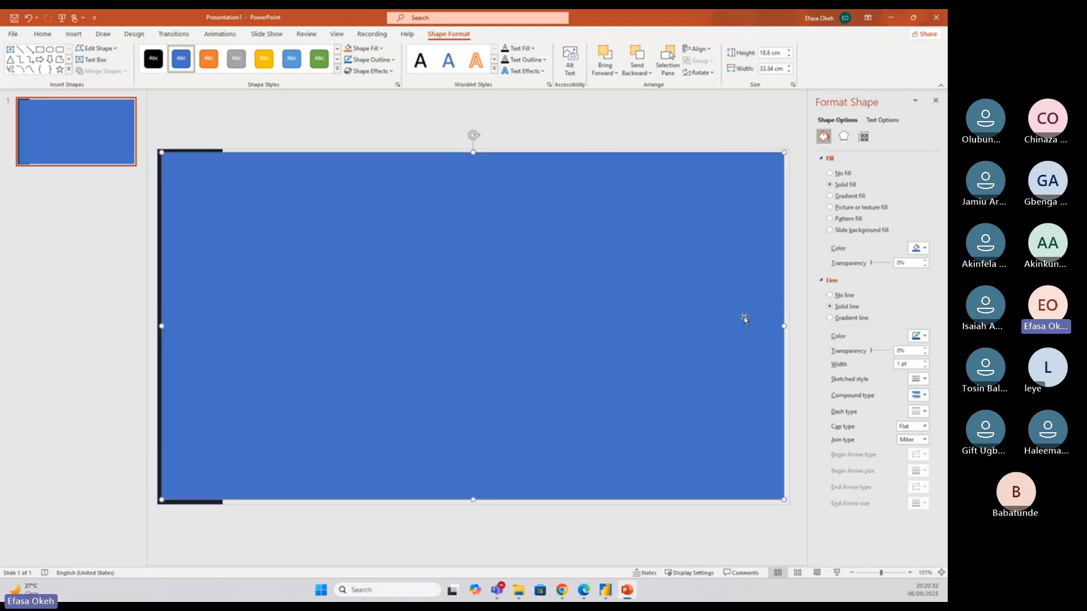
pyautogui.moveTo(784, 326); pyautogui.dragTo(785, 325)
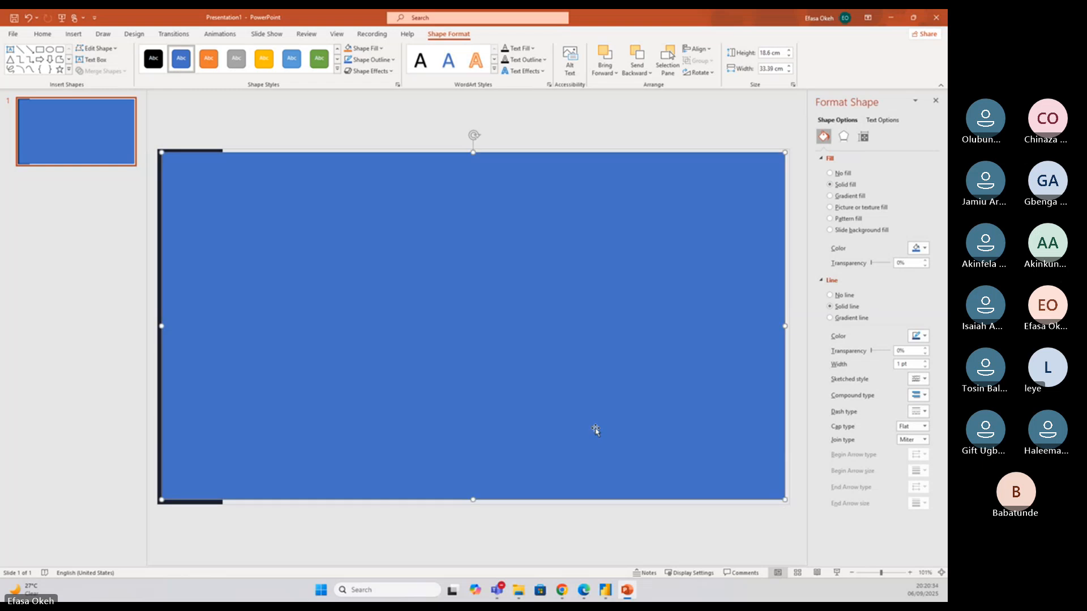
pyautogui.moveTo(474, 499); pyautogui.dragTo(474, 499)
pyautogui.click(432, 126)
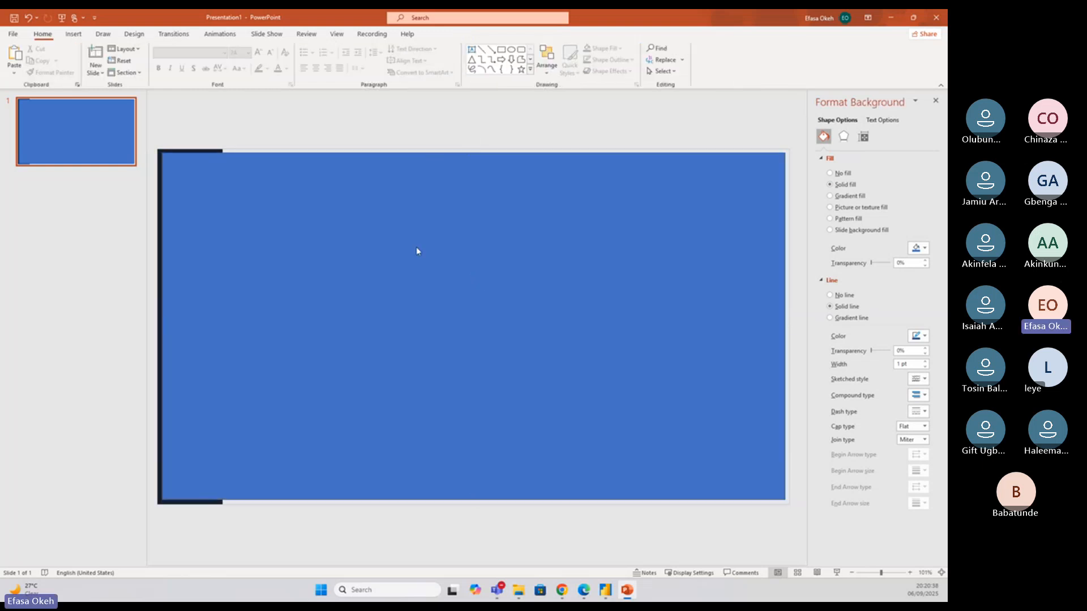
# Send the blue rectangle to the back, behind the navy sidebar and the Deskboard picture
pyautogui.rightClick(417, 248)
pyautogui.click(454, 371)
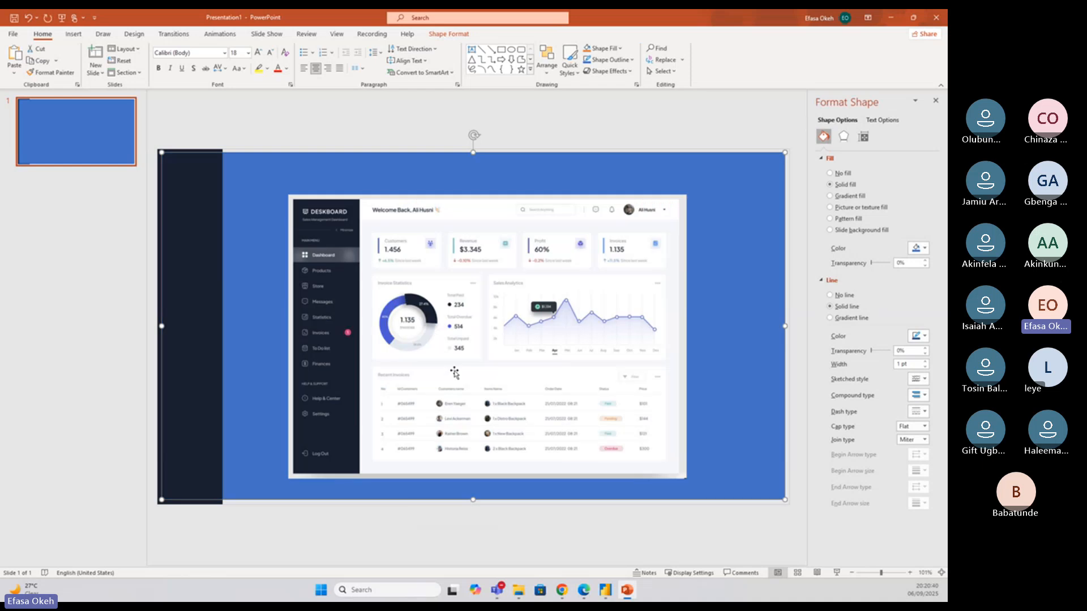
pyautogui.click(350, 129)
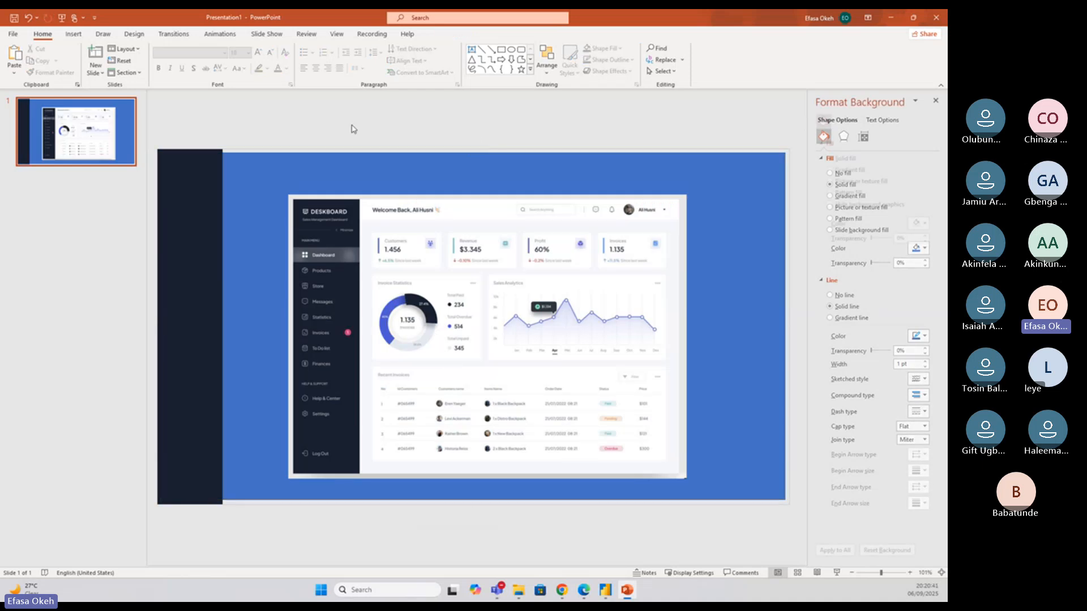
# Fill the large rectangle with the pale background colour sampled by Eyedropper from the Deskboard picture and set its outline to No line
pyautogui.click(332, 172)
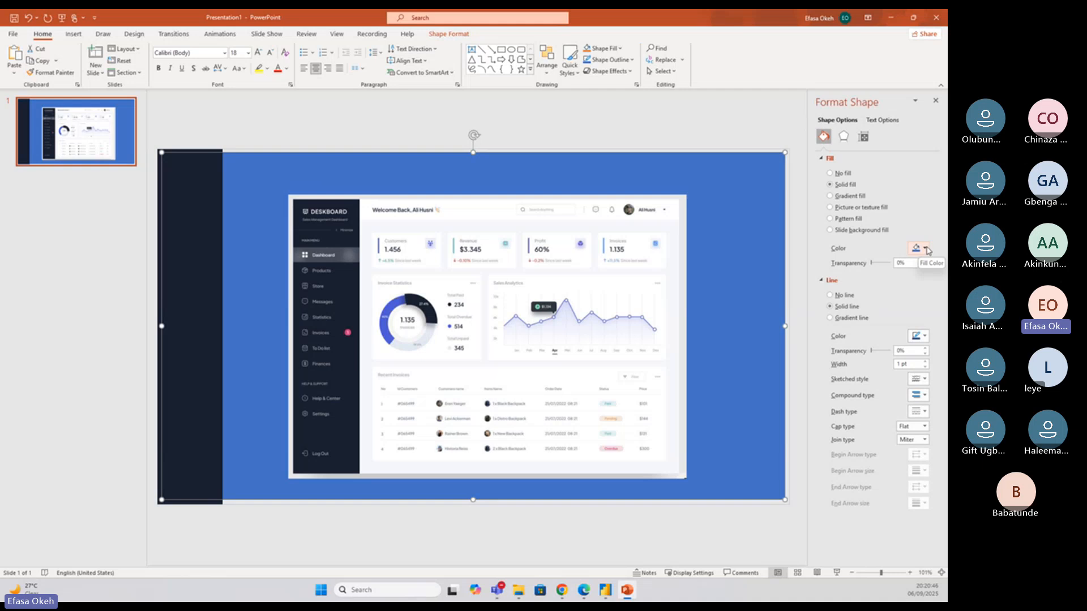
pyautogui.click(928, 251)
pyautogui.click(886, 396)
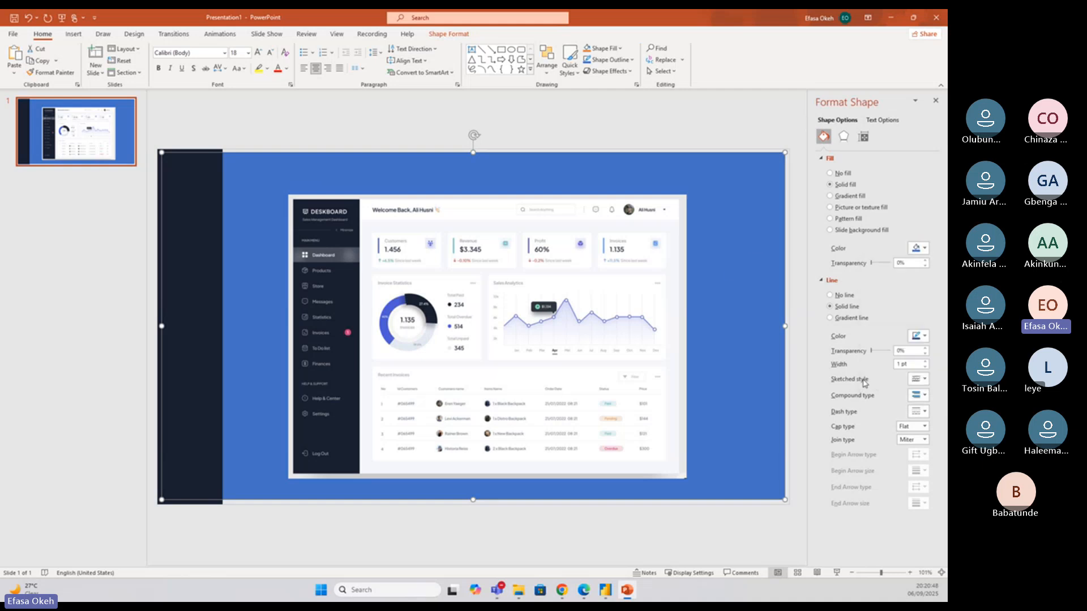
pyautogui.click(503, 227)
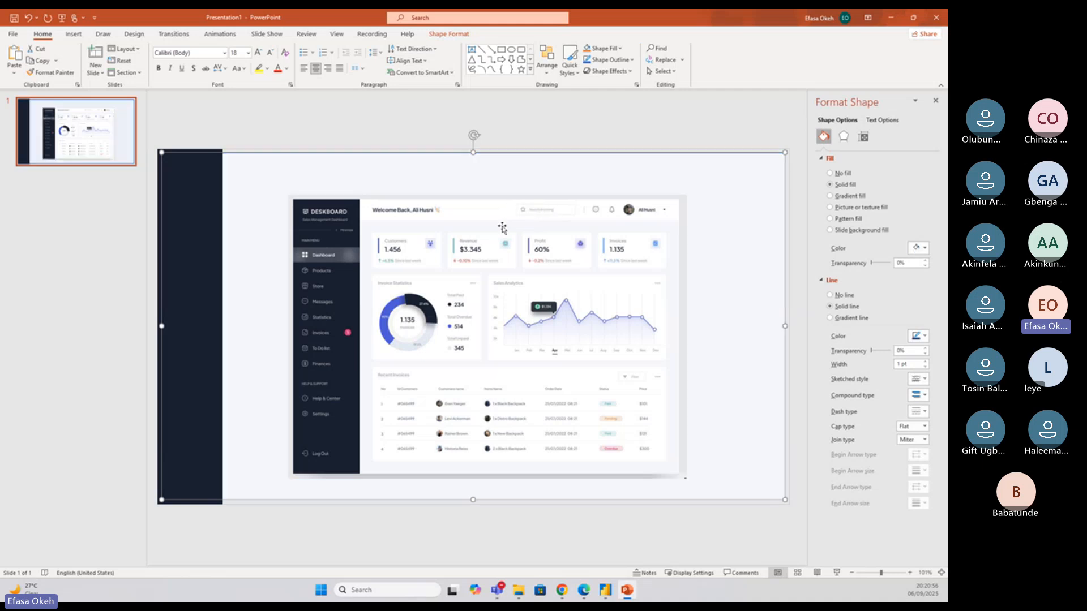
pyautogui.click(844, 295)
pyautogui.click(547, 131)
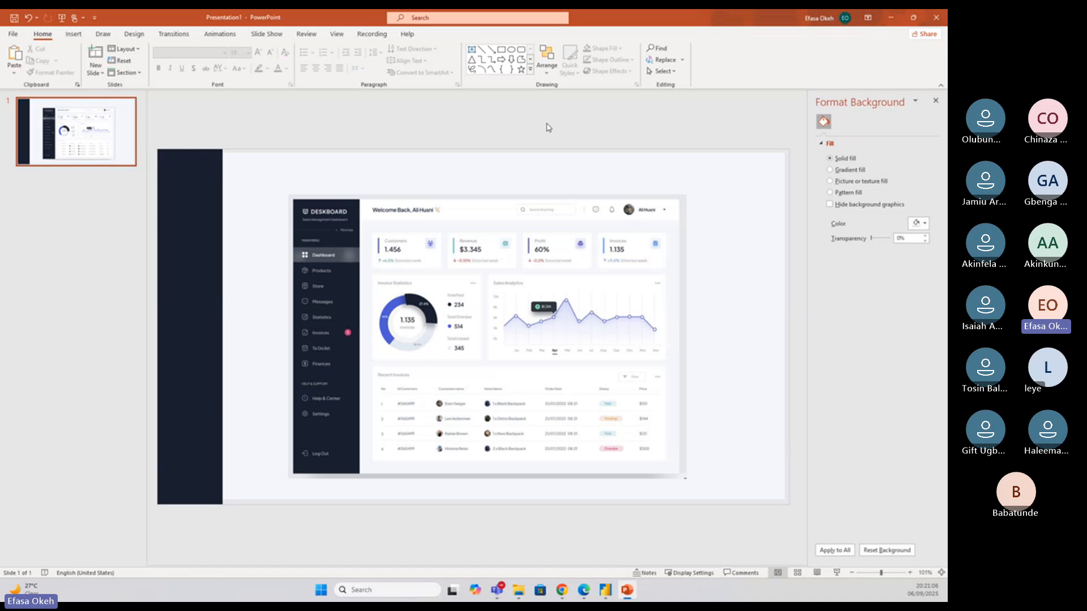
# Shorten the navy sidebar at both ends so it lines up with the pale panel's upper and lower edges
pyautogui.click(180, 167)
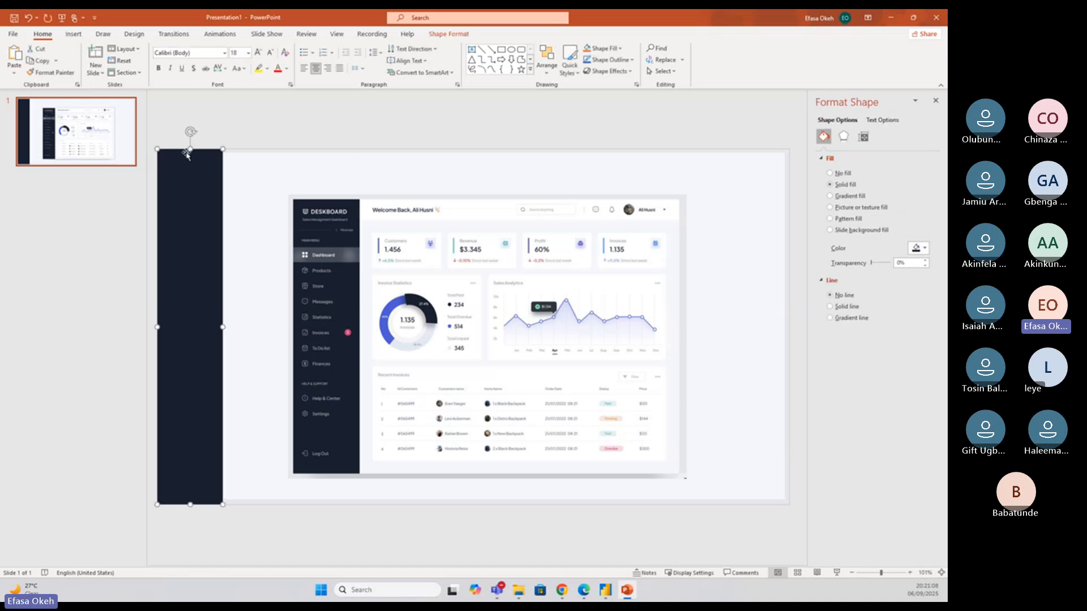
pyautogui.moveTo(190, 150); pyautogui.dragTo(191, 152)
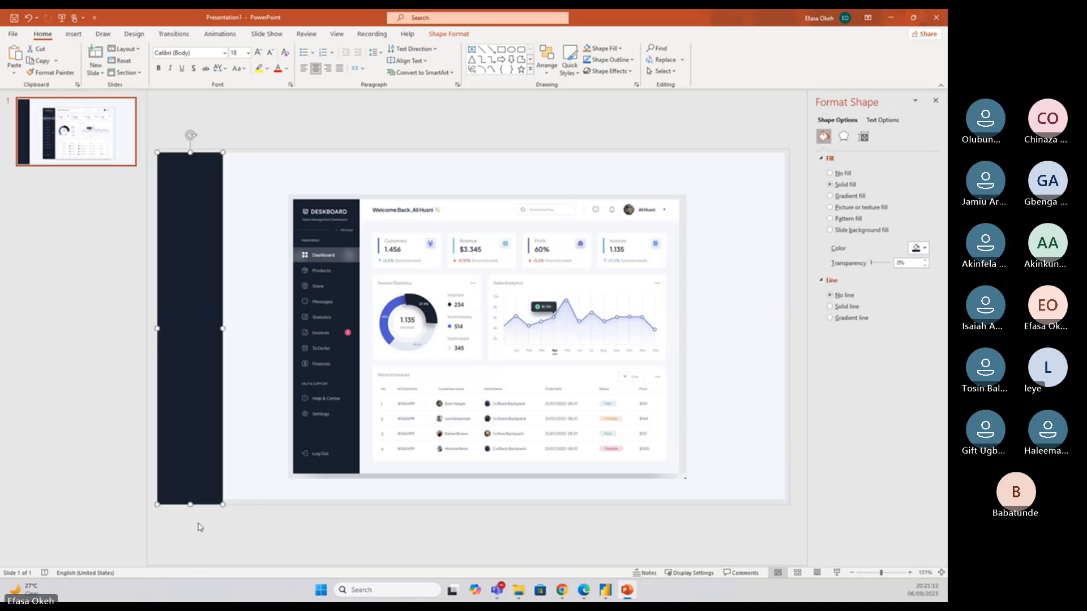
pyautogui.moveTo(190, 504); pyautogui.dragTo(190, 499)
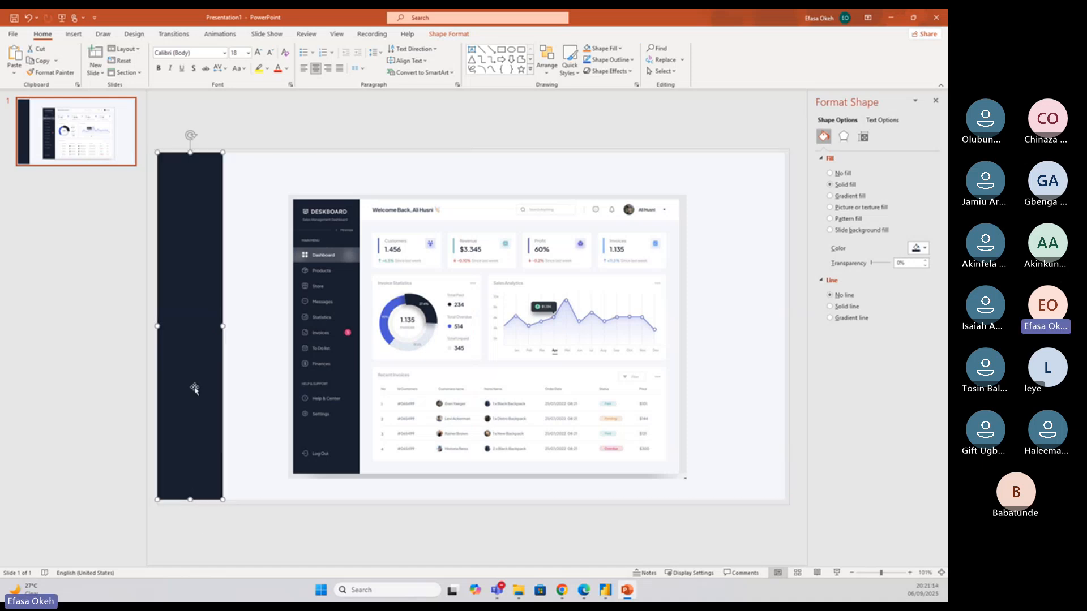
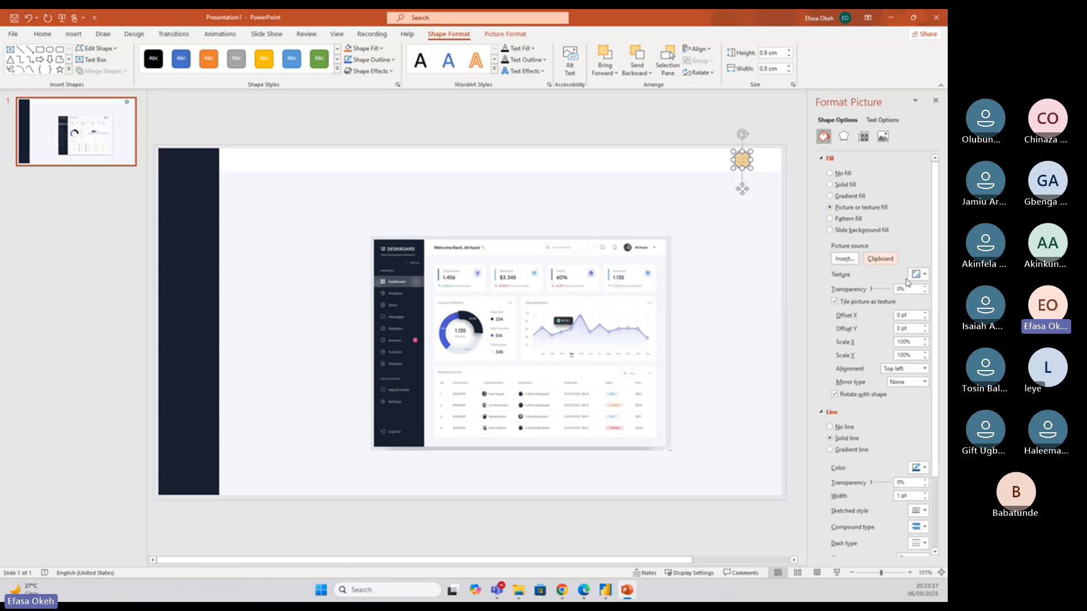
# Choose to insert the small header circle's picture fill from a file and open the Images folder on the Desktop
pyautogui.click(846, 260)
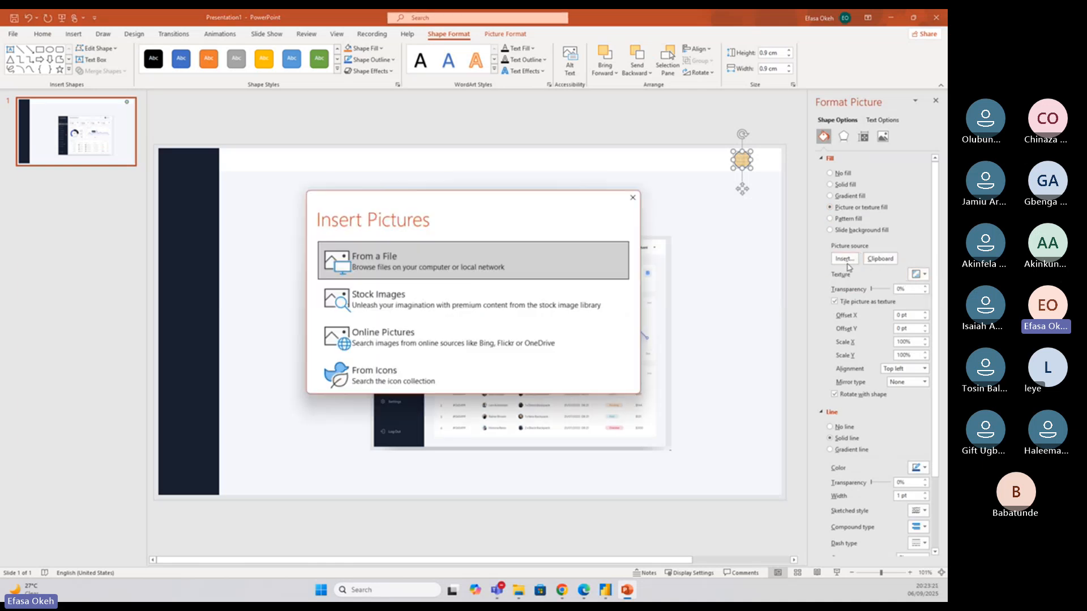
pyautogui.click(393, 272)
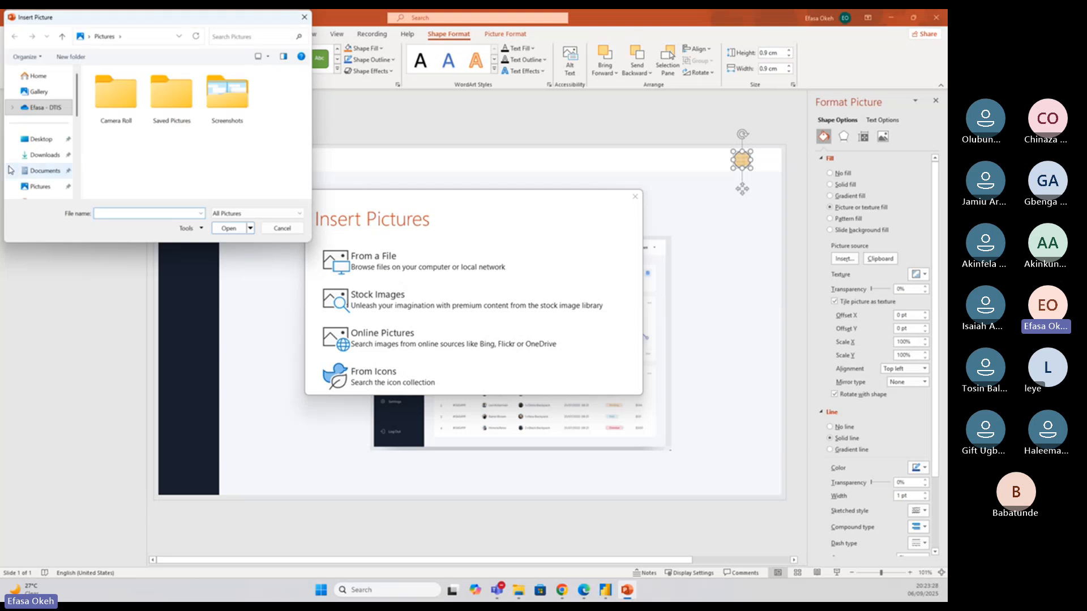
pyautogui.click(38, 140)
pyautogui.scroll(-2, 116, 162)
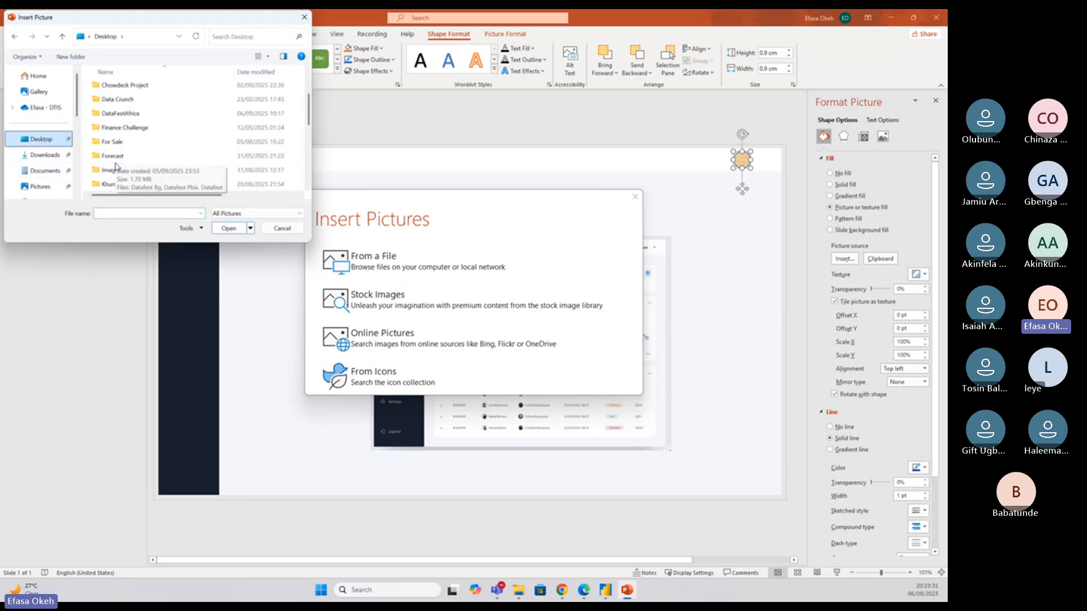
pyautogui.scroll(-1, 116, 166)
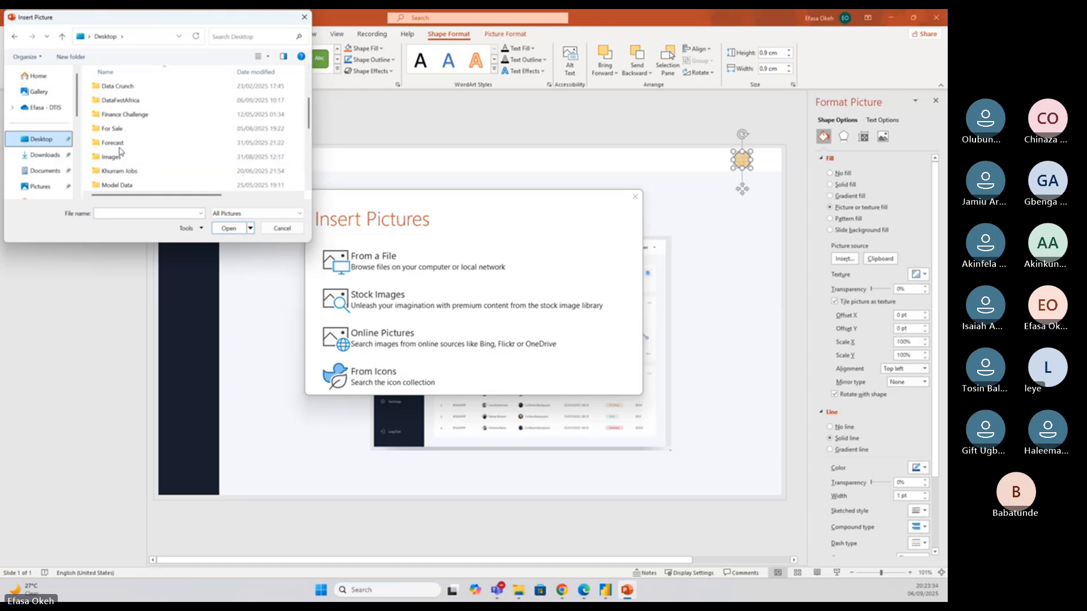
pyautogui.doubleClick(120, 152)
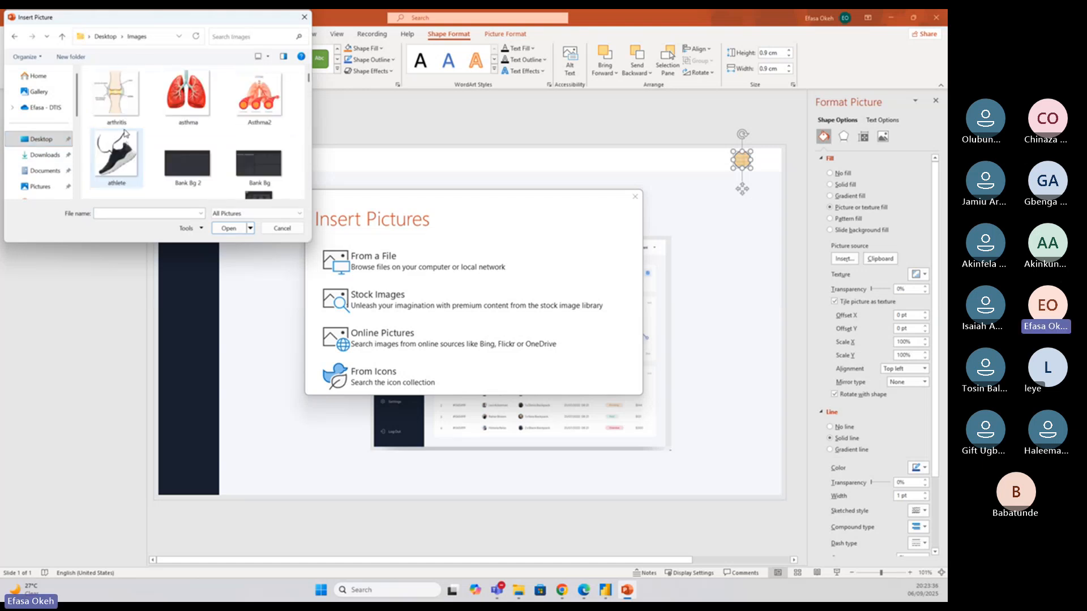
# Fill the small header circle with the portrait photo of the man from the Images folder
pyautogui.click(119, 149)
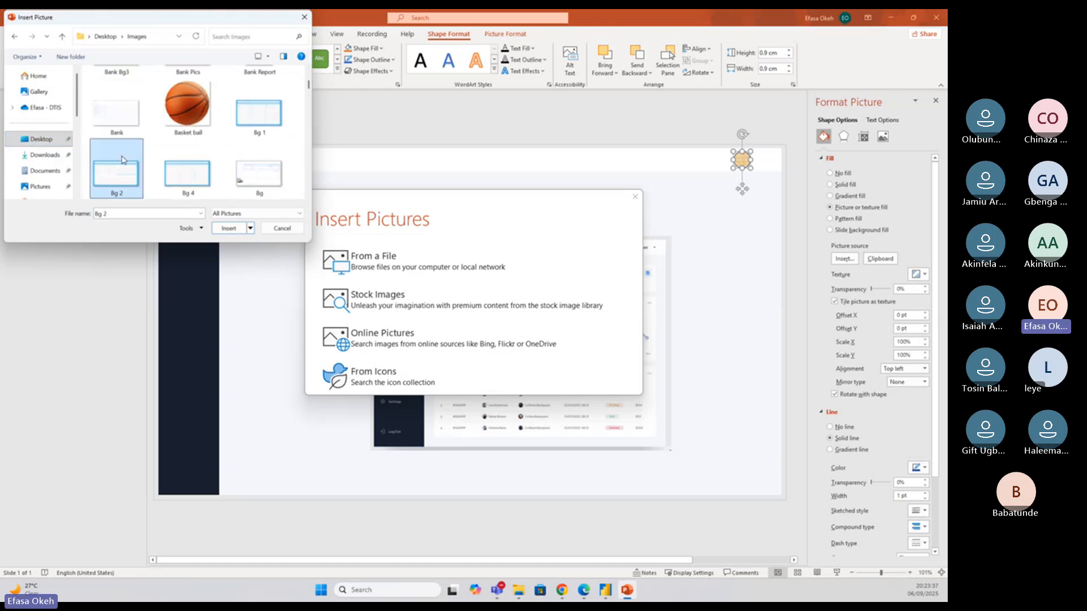
pyautogui.scroll(-1, 121, 162)
pyautogui.scroll(-1, 120, 162)
pyautogui.click(115, 171)
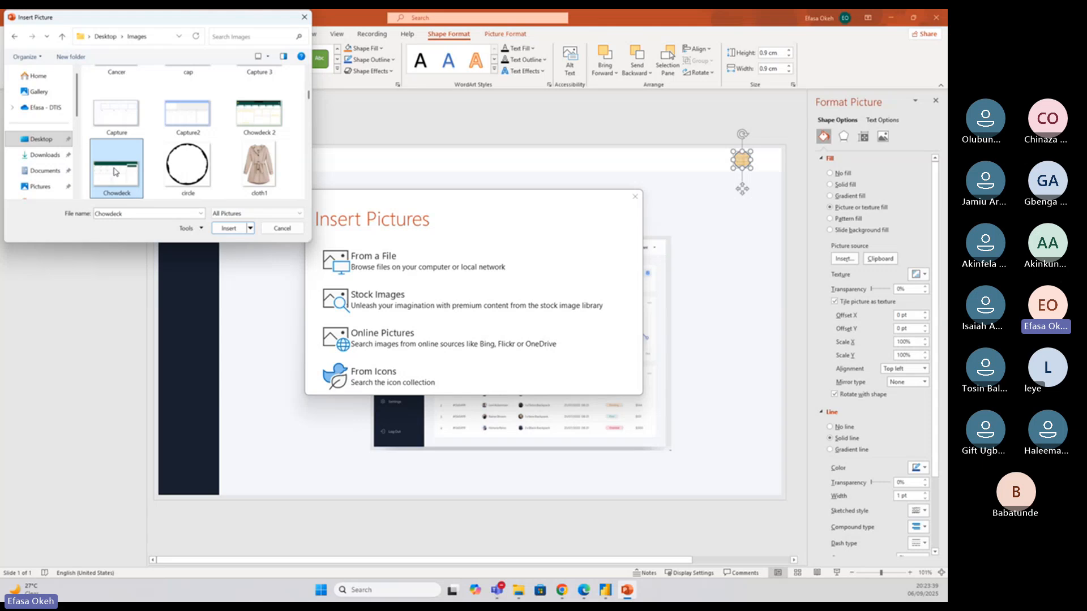
pyautogui.scroll(-3, 115, 171)
pyautogui.click(115, 171)
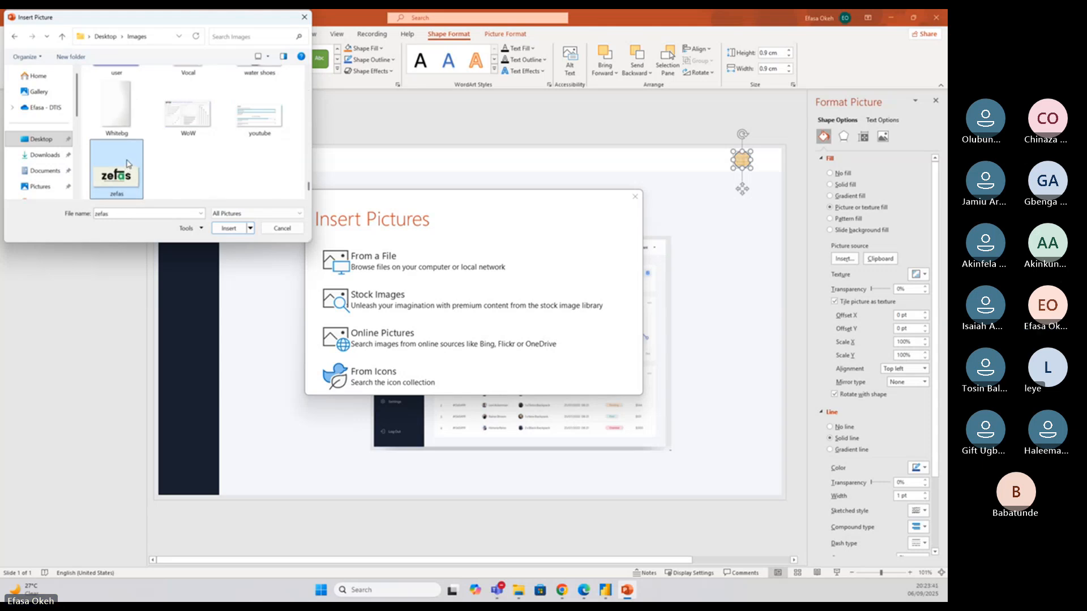
pyautogui.press('f')
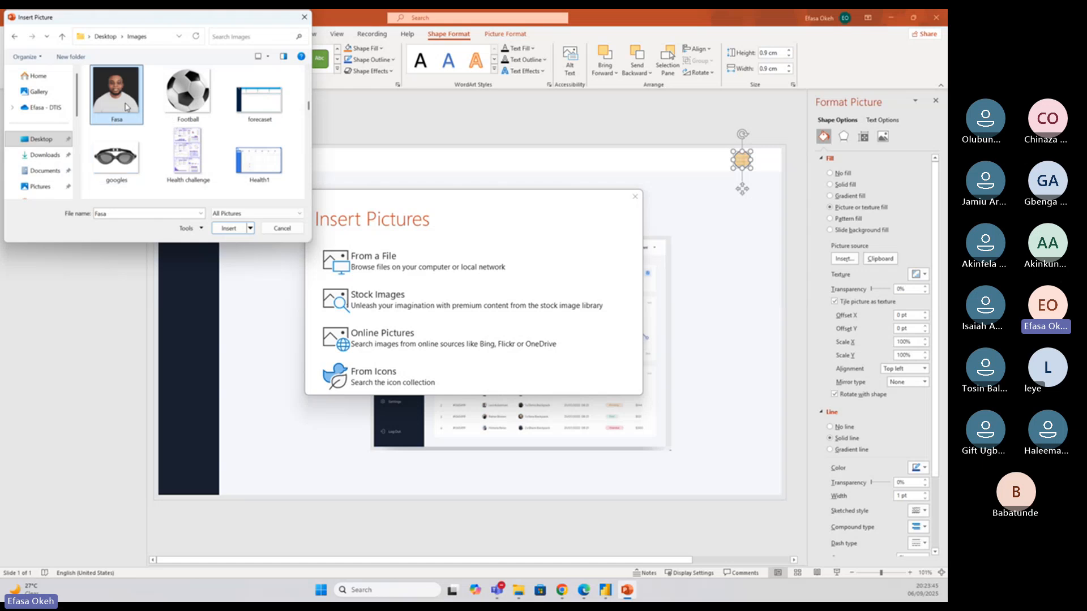
pyautogui.click(228, 229)
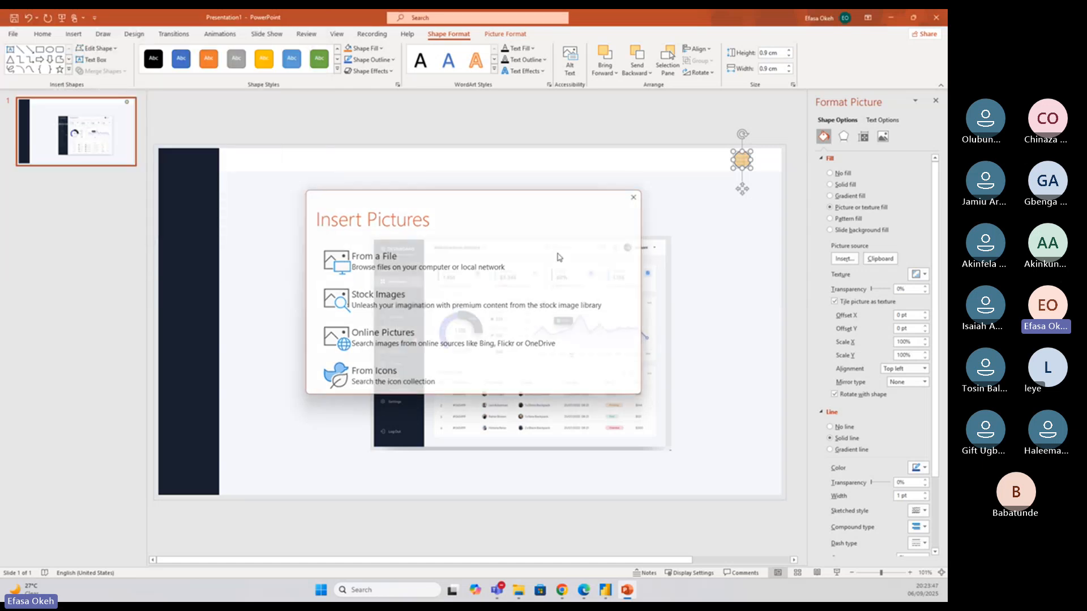
# Remove the outline from the portrait circle in the header by setting it to No line
pyautogui.click(601, 141)
pyautogui.click(741, 160)
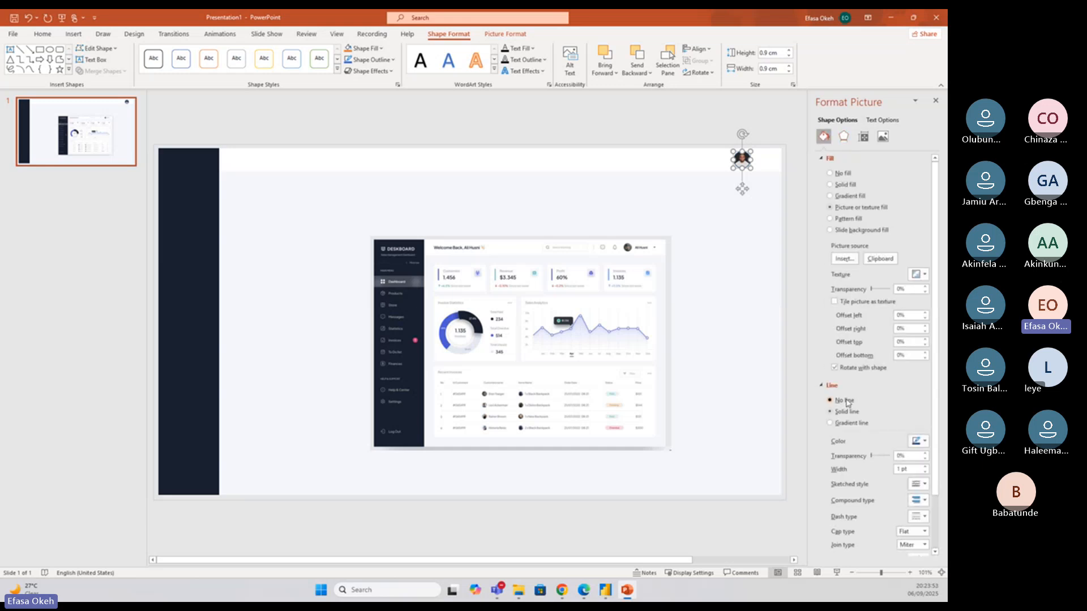
pyautogui.click(662, 173)
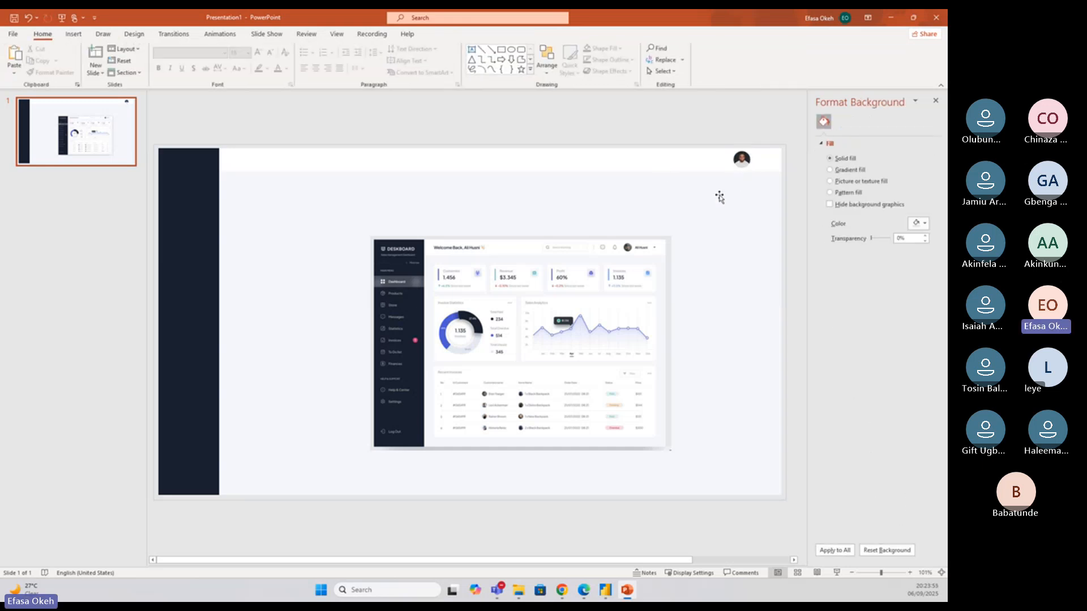
# Move the Deskboard picture towards the slide's lower-right area, farther from the header and the sidebar
pyautogui.moveTo(491, 290); pyautogui.dragTo(528, 306)
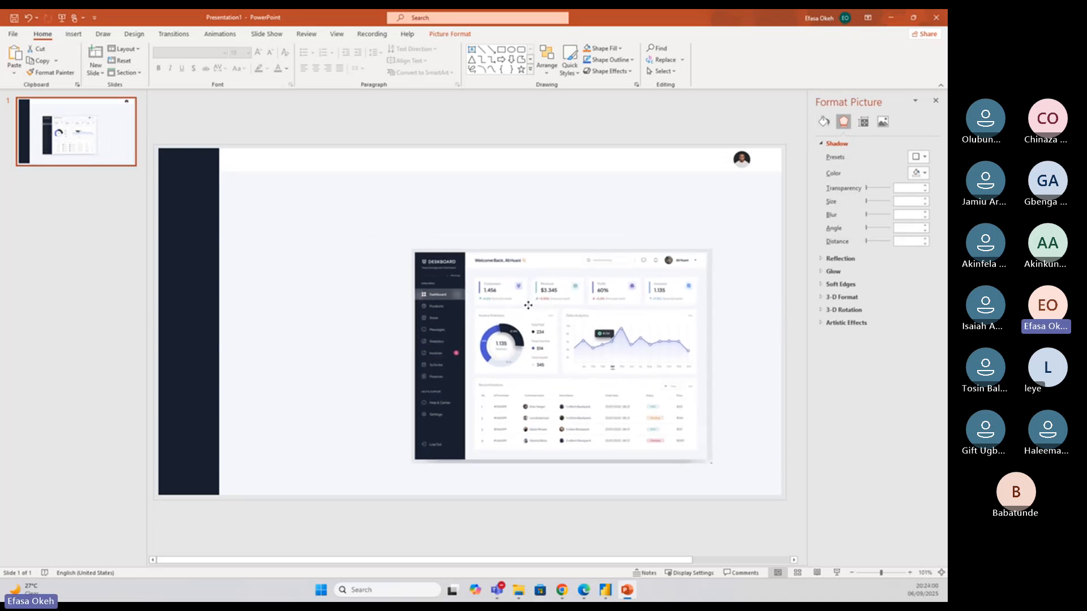
pyautogui.click(493, 133)
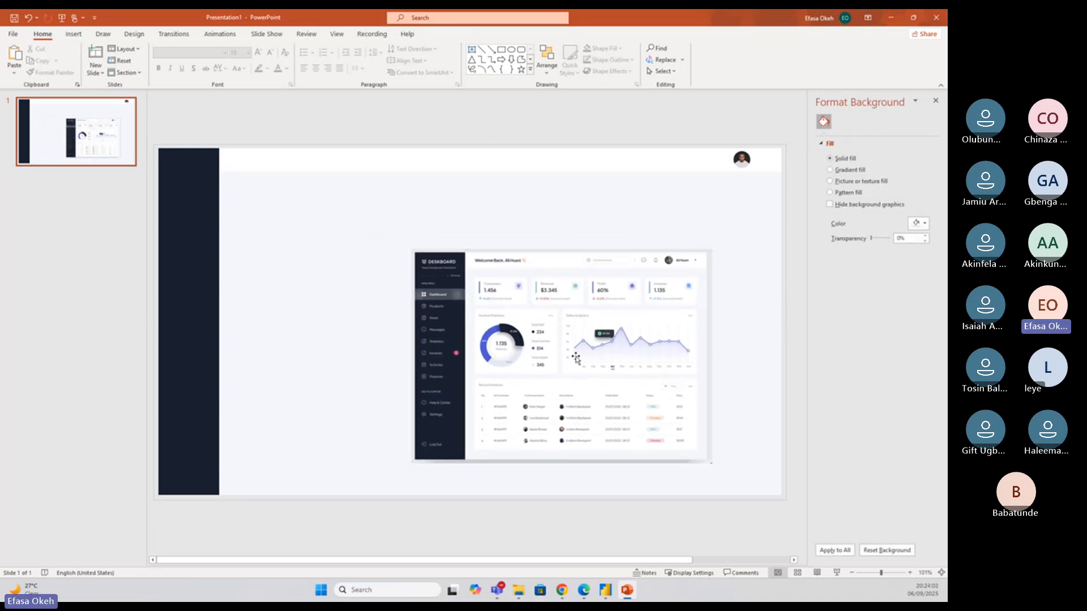
# In the Retail Supplychain Power BI report, place the Total Orders percentage change beside its card value and tighten the sparkline beneath
pyautogui.click(606, 591)
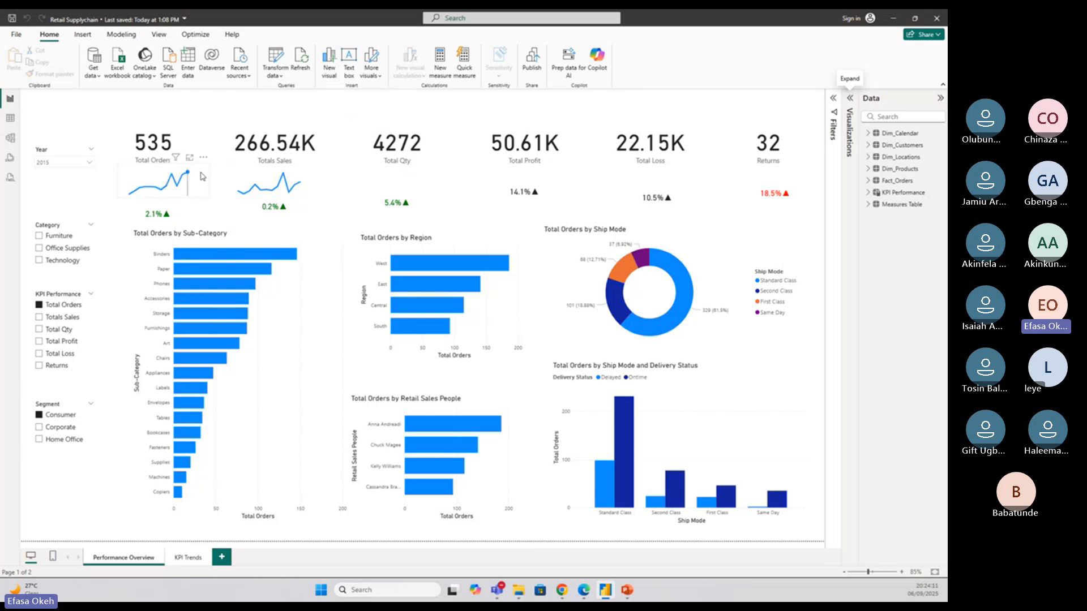
pyautogui.moveTo(202, 176)
pyautogui.mouseDown()
pyautogui.moveTo(311, 165)
pyautogui.moveTo(249, 129)
pyautogui.moveTo(210, 157)
pyautogui.mouseUp()
pyautogui.moveTo(179, 208); pyautogui.dragTo(214, 135)
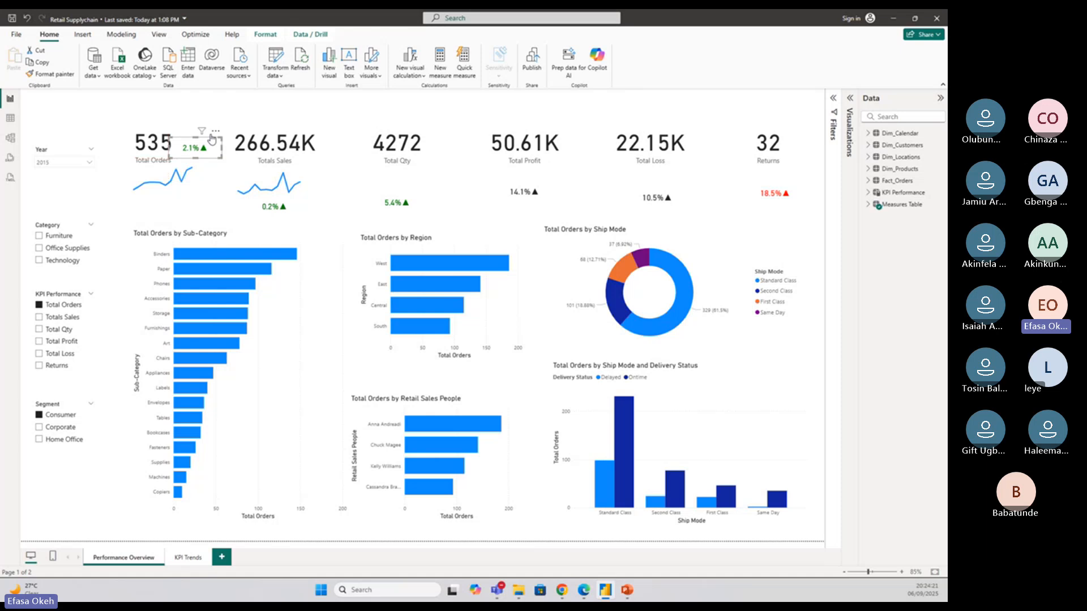
pyautogui.click(211, 193)
pyautogui.moveTo(213, 193)
pyautogui.mouseDown()
pyautogui.moveTo(217, 180)
pyautogui.moveTo(209, 188)
pyautogui.mouseUp()
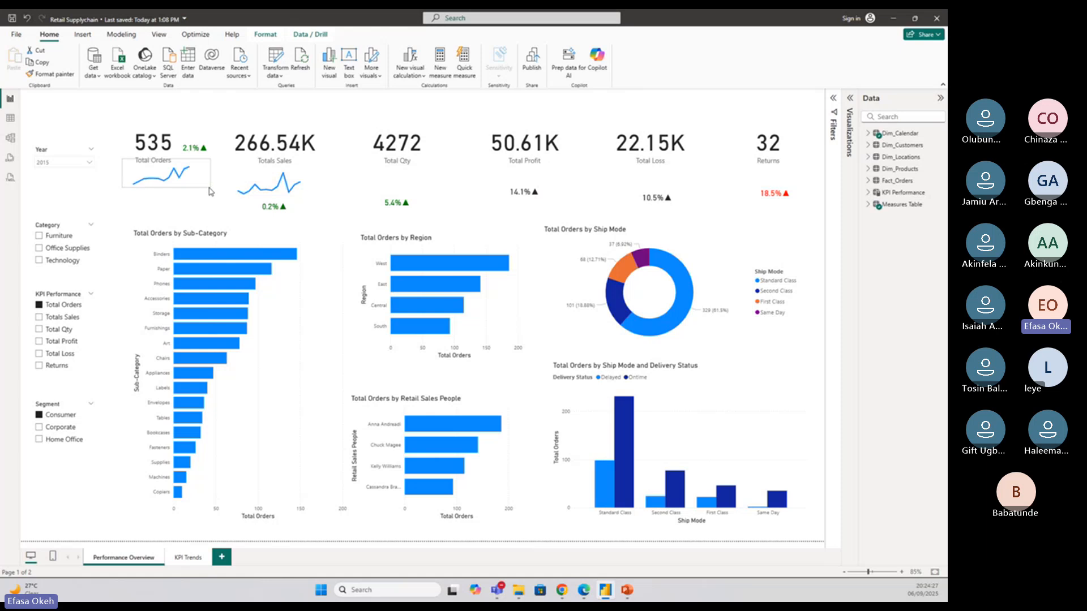
# Nudge the Total Orders percentage change slightly closer to its card value and check the layout against the Deskboard picture in PowerPoint
pyautogui.click(194, 145)
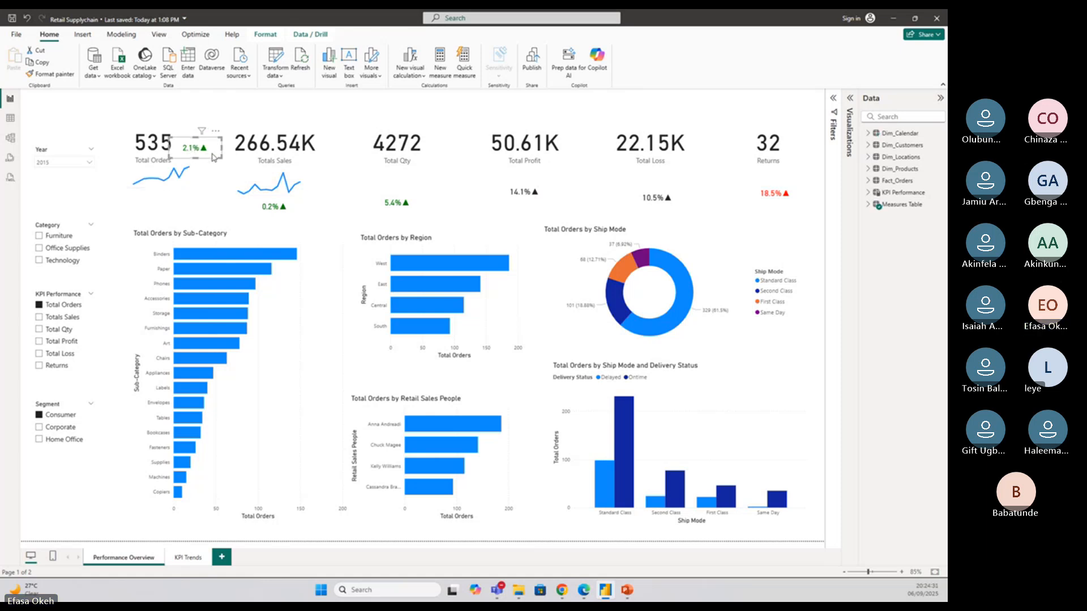
pyautogui.moveTo(207, 151); pyautogui.dragTo(205, 151)
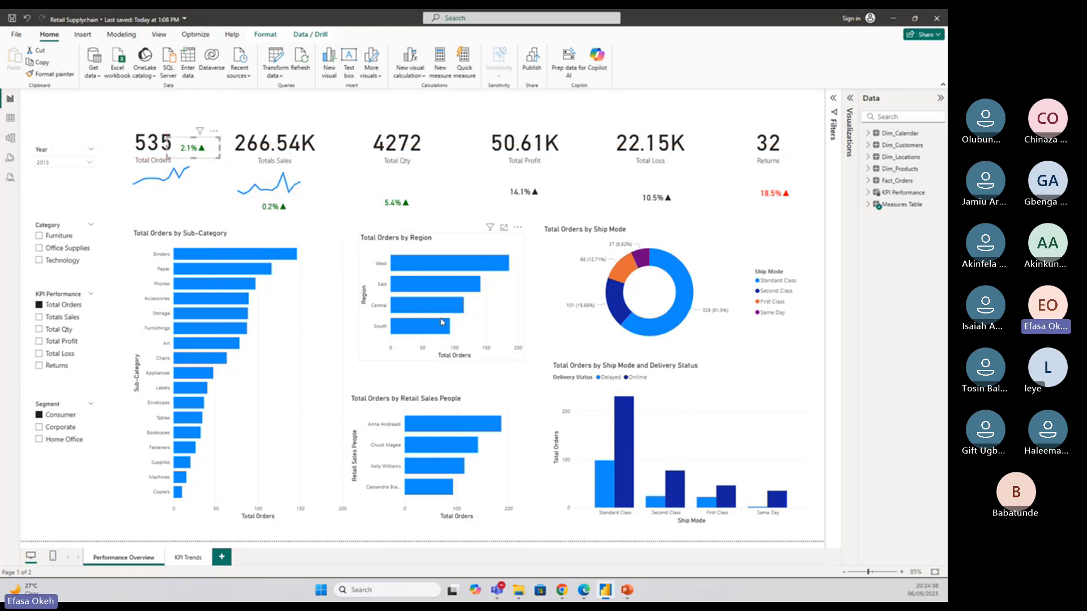
pyautogui.click(628, 590)
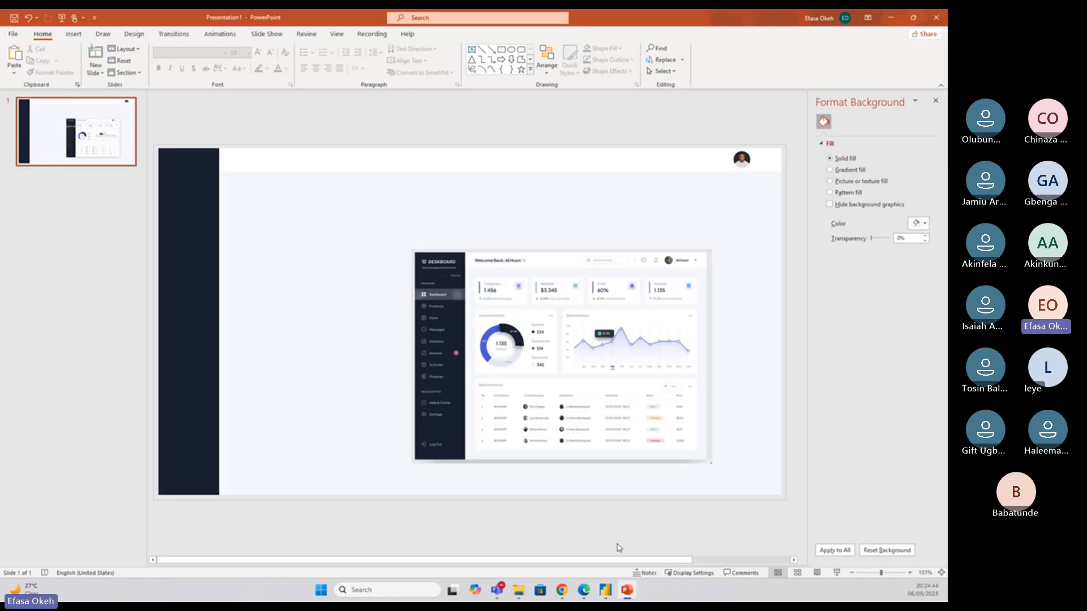
pyautogui.click(606, 590)
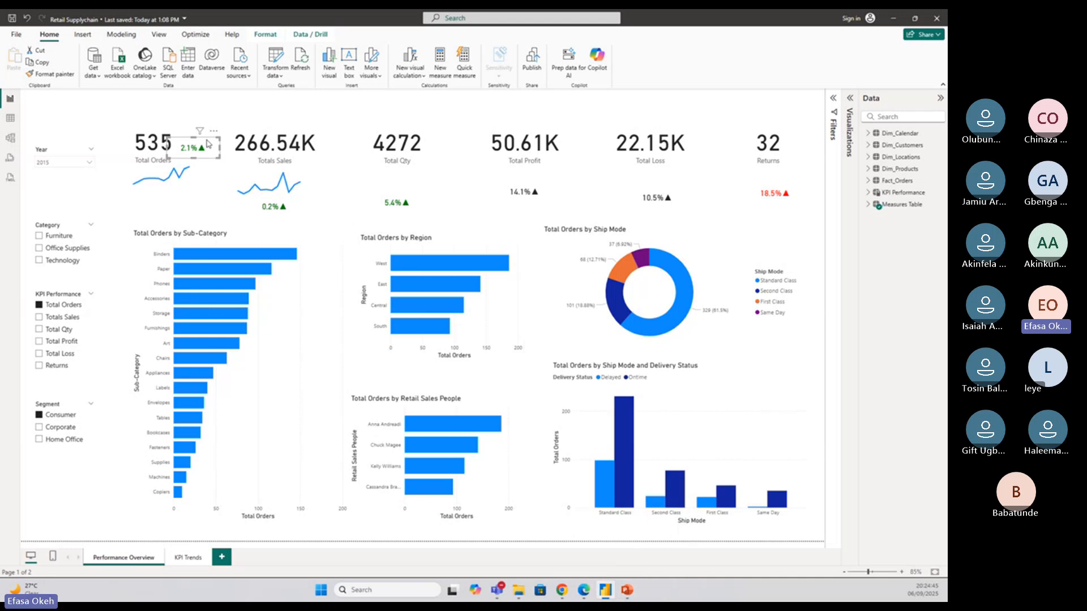
# Try placing the Total Orders sparkline beside the card value, with the percentage change beneath the card's label
pyautogui.moveTo(217, 134); pyautogui.dragTo(226, 175)
pyautogui.click(197, 183)
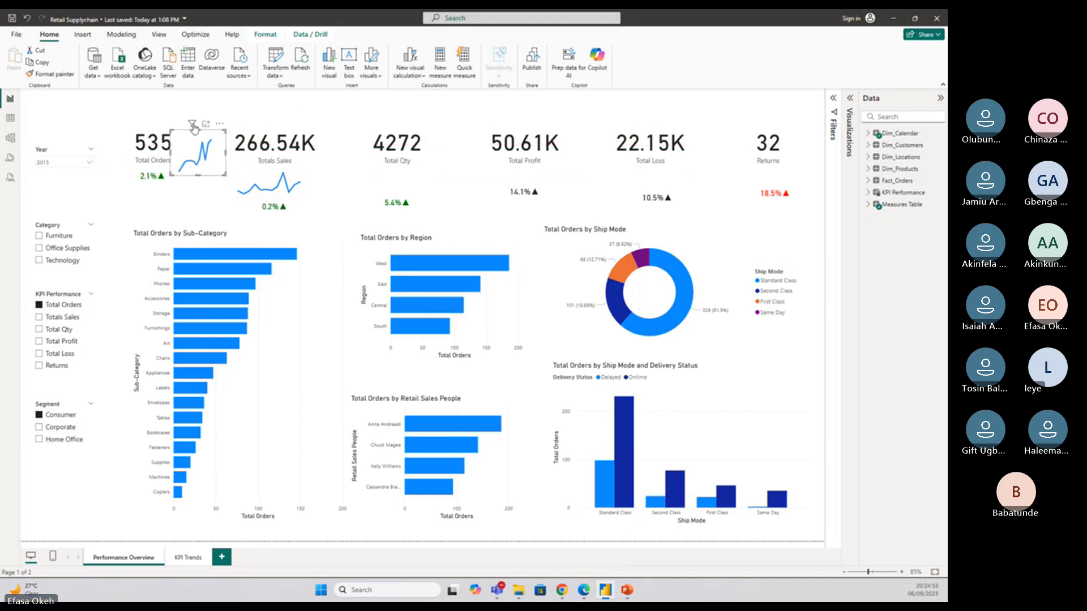
pyautogui.moveTo(200, 130); pyautogui.dragTo(234, 178)
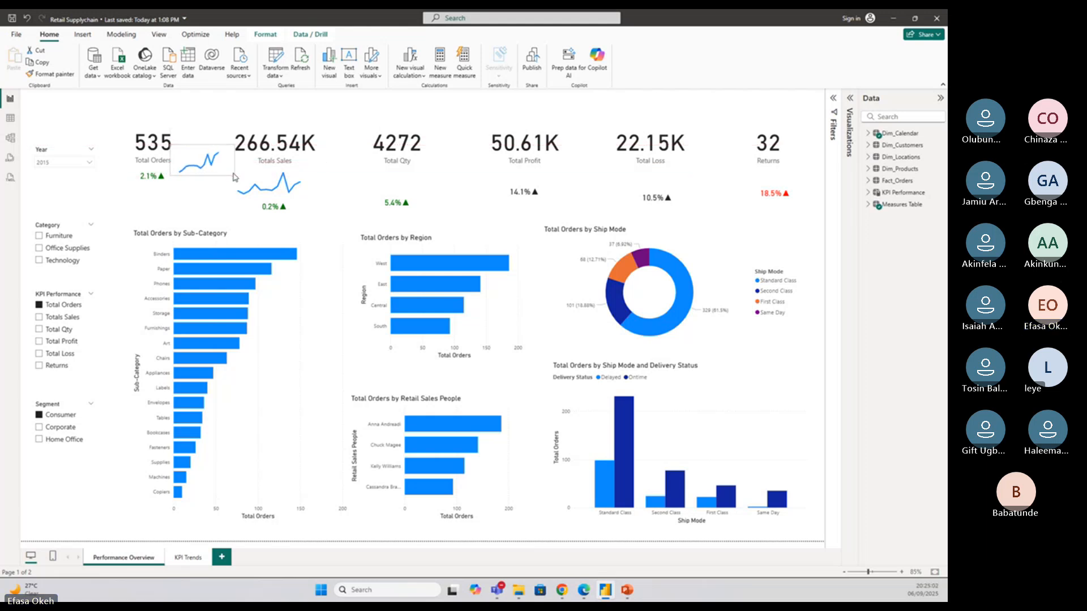
pyautogui.moveTo(201, 145); pyautogui.dragTo(205, 134)
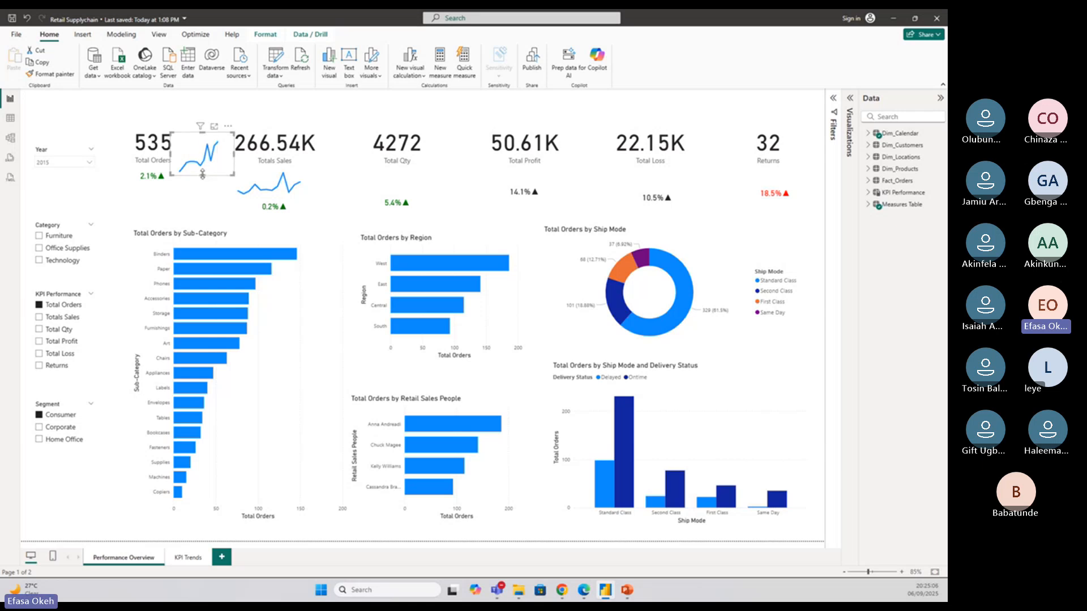
pyautogui.moveTo(202, 174); pyautogui.dragTo(221, 133)
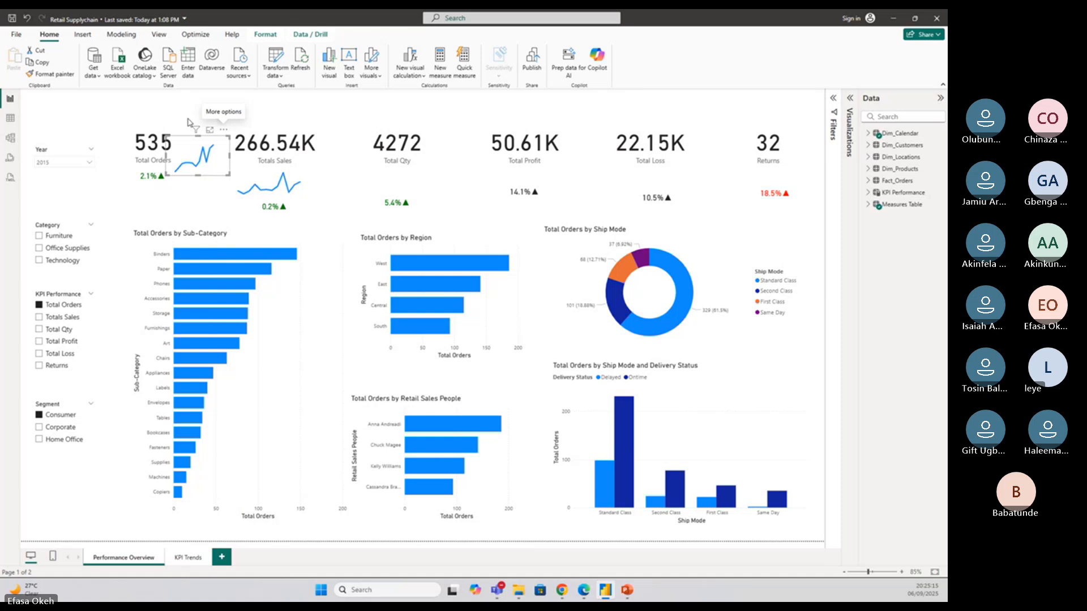
pyautogui.click(157, 103)
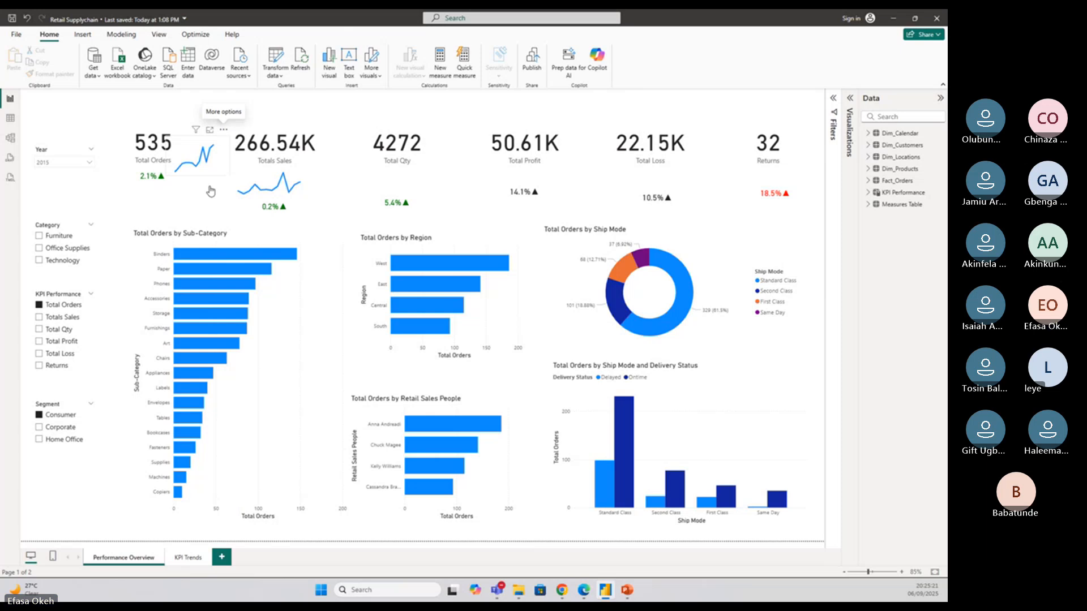
# Swap the two visuals, placing the Total Orders percentage change beside the card value and the sparkline beneath the label
pyautogui.moveTo(224, 134); pyautogui.dragTo(188, 205)
pyautogui.moveTo(173, 167); pyautogui.dragTo(214, 139)
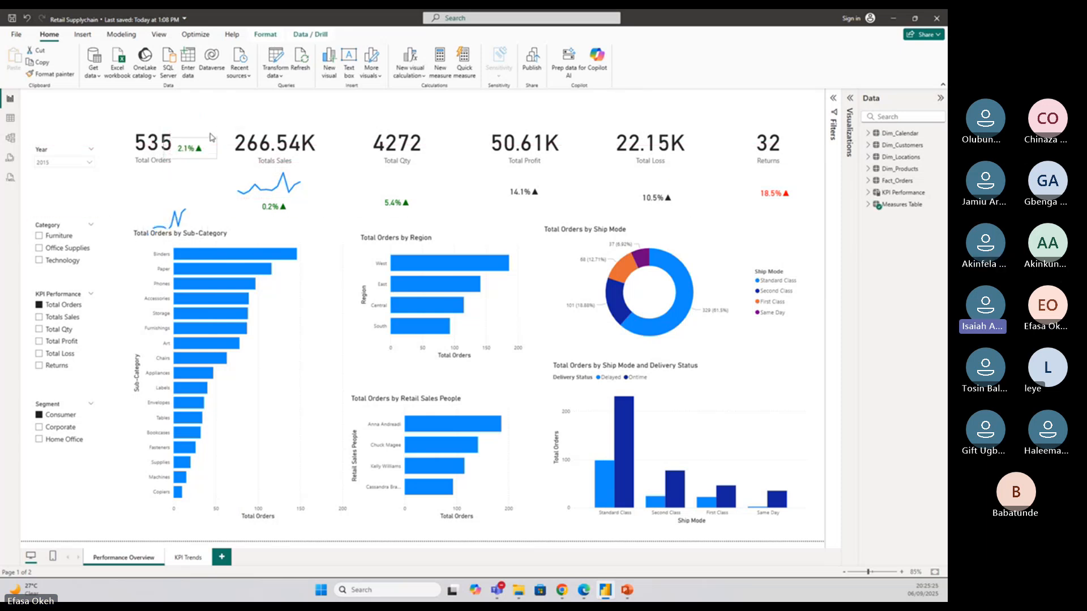
pyautogui.moveTo(195, 222); pyautogui.dragTo(208, 159)
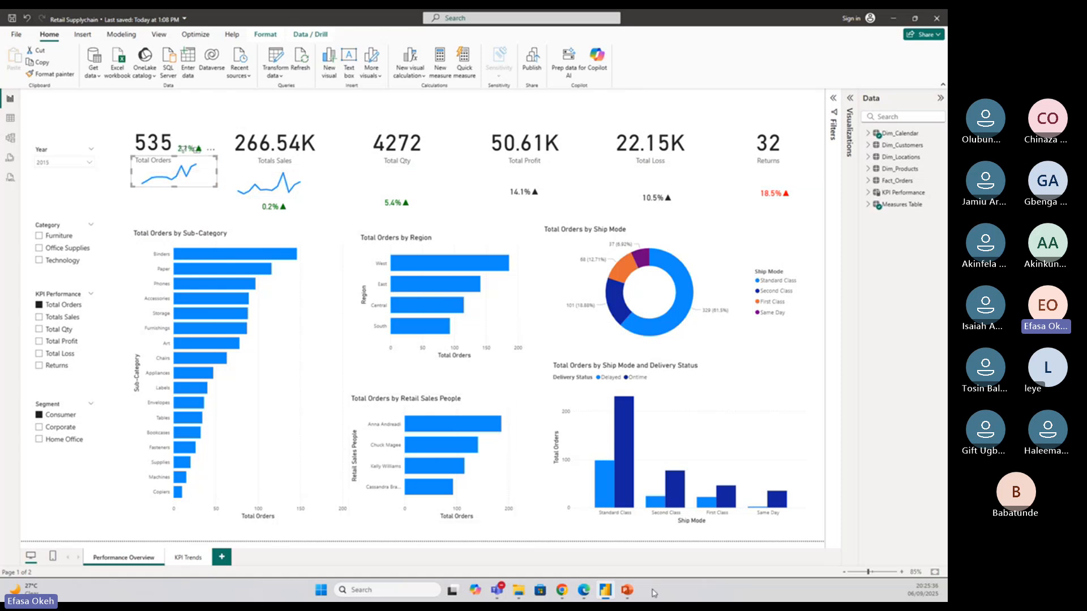
# Switch to PowerPoint and draw a rectangle about 2.54 cm high and 4.52 cm wide just below the header, beside the sidebar
pyautogui.click(627, 590)
pyautogui.click(520, 299)
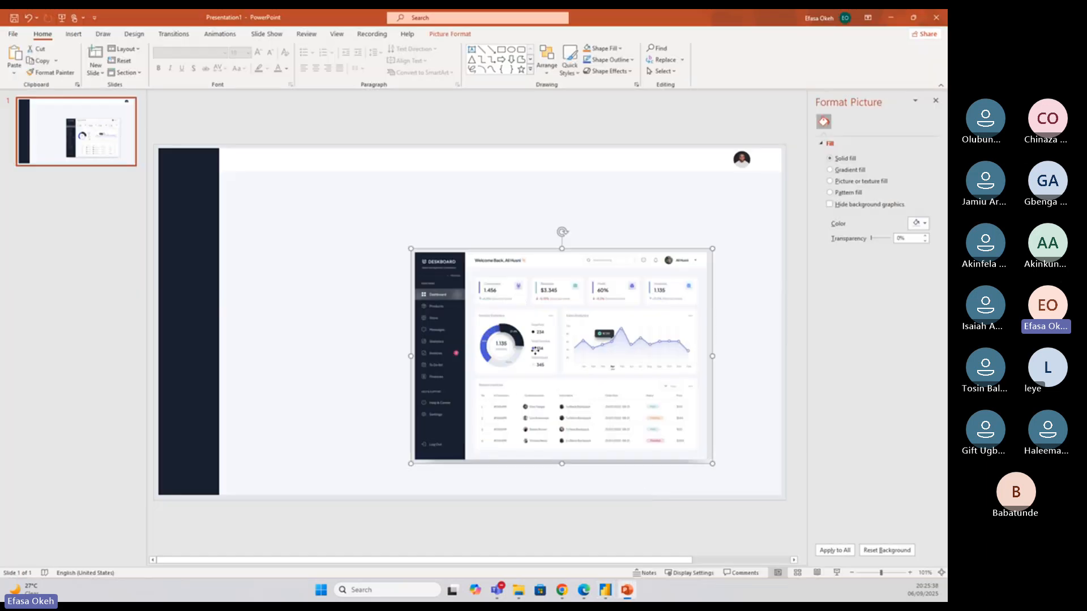
pyautogui.click(480, 131)
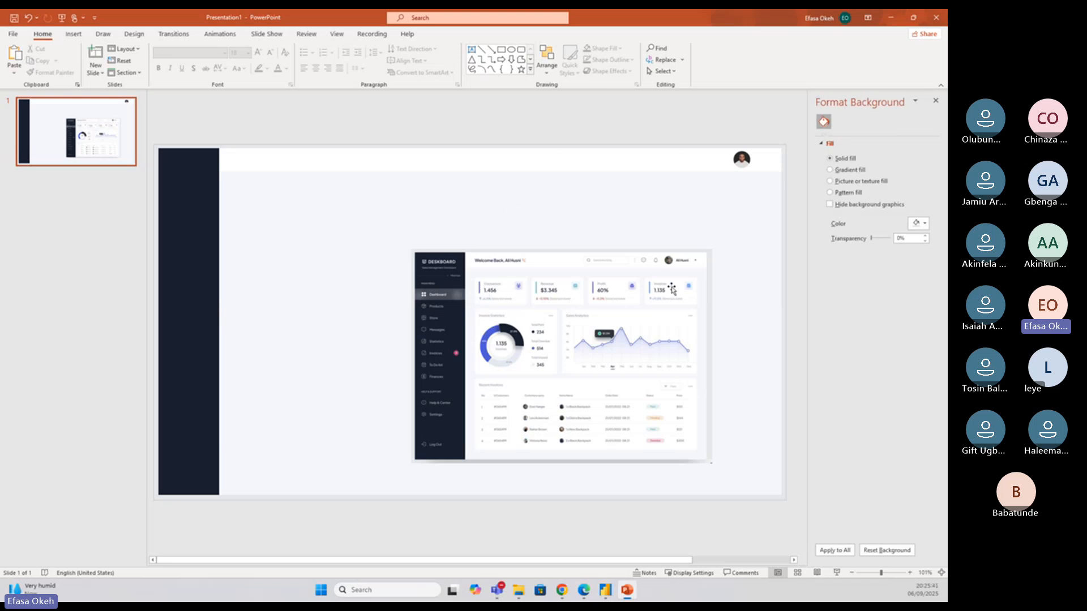
pyautogui.click(501, 49)
pyautogui.moveTo(228, 179); pyautogui.dragTo(313, 227)
pyautogui.moveTo(266, 198); pyautogui.dragTo(261, 206)
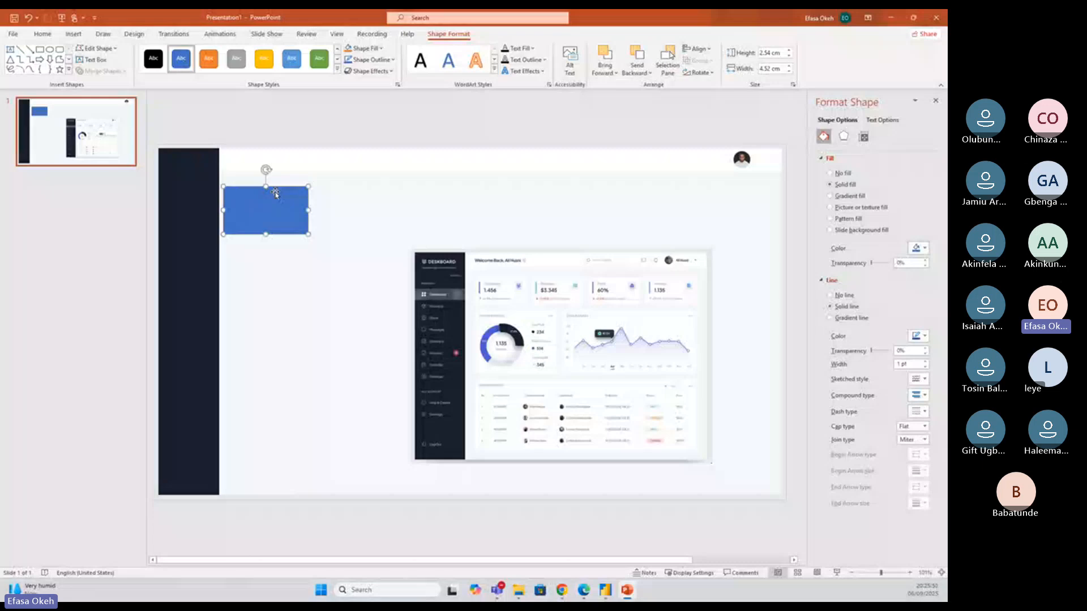
pyautogui.click(281, 130)
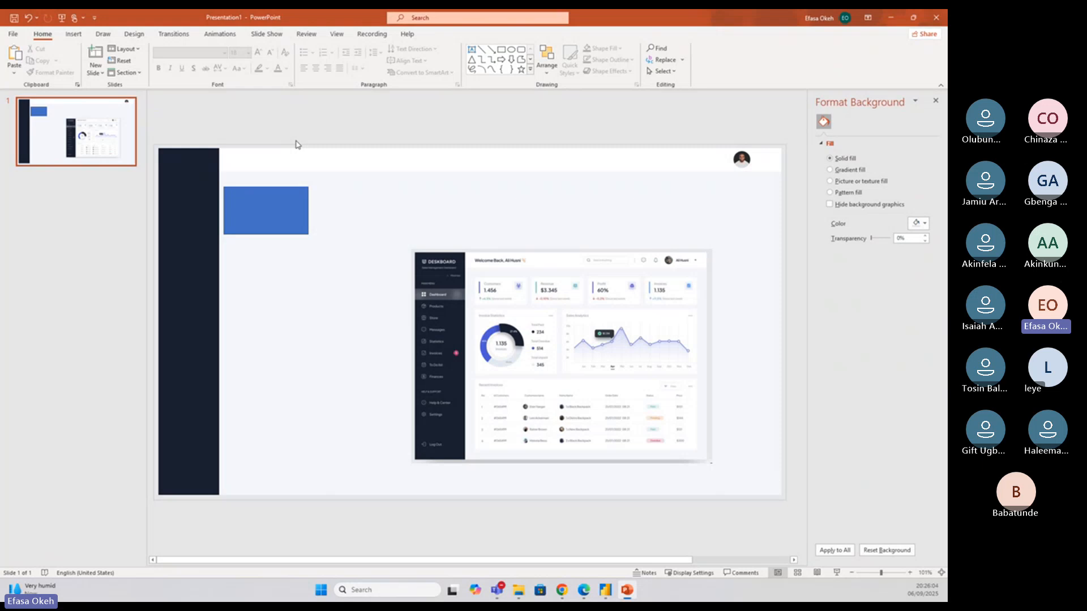
# Enlarge the Deskboard picture and reposition it below the header, clear of the new blue rectangle
pyautogui.click(539, 336)
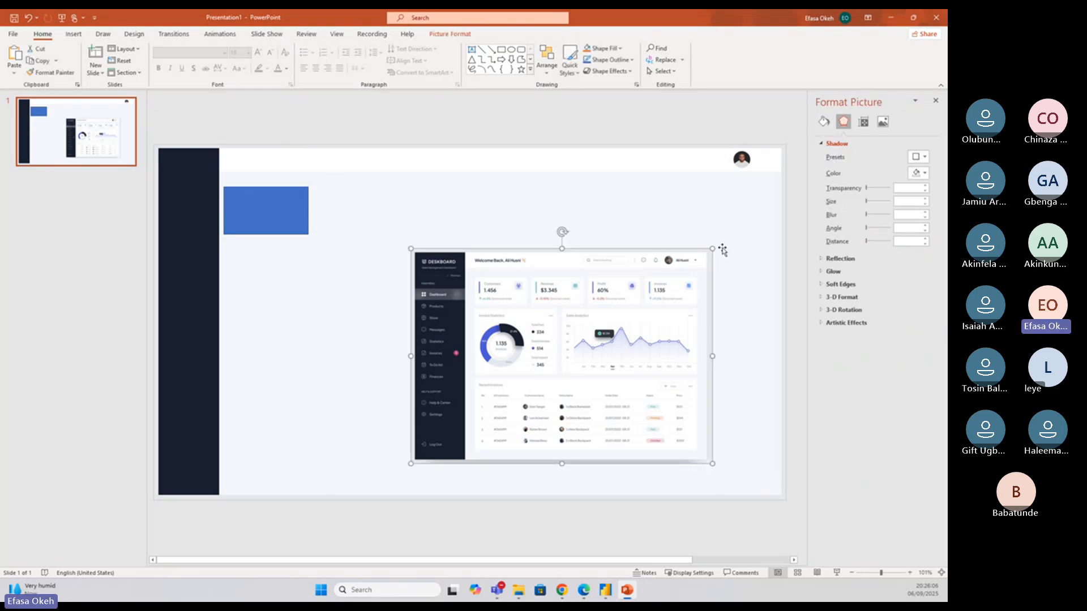
pyautogui.moveTo(712, 249); pyautogui.dragTo(755, 175)
pyautogui.moveTo(564, 264); pyautogui.dragTo(529, 267)
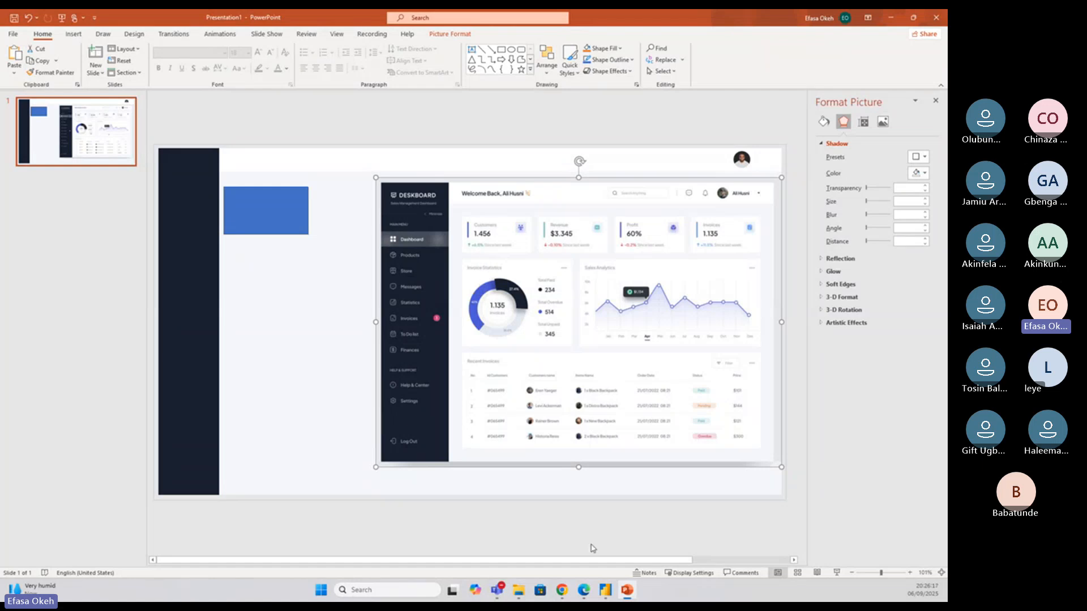
# Switch to the Power BI report, move the Total Orders card towards the page's upper-left corner and convert it to the newer card visual
pyautogui.click(605, 591)
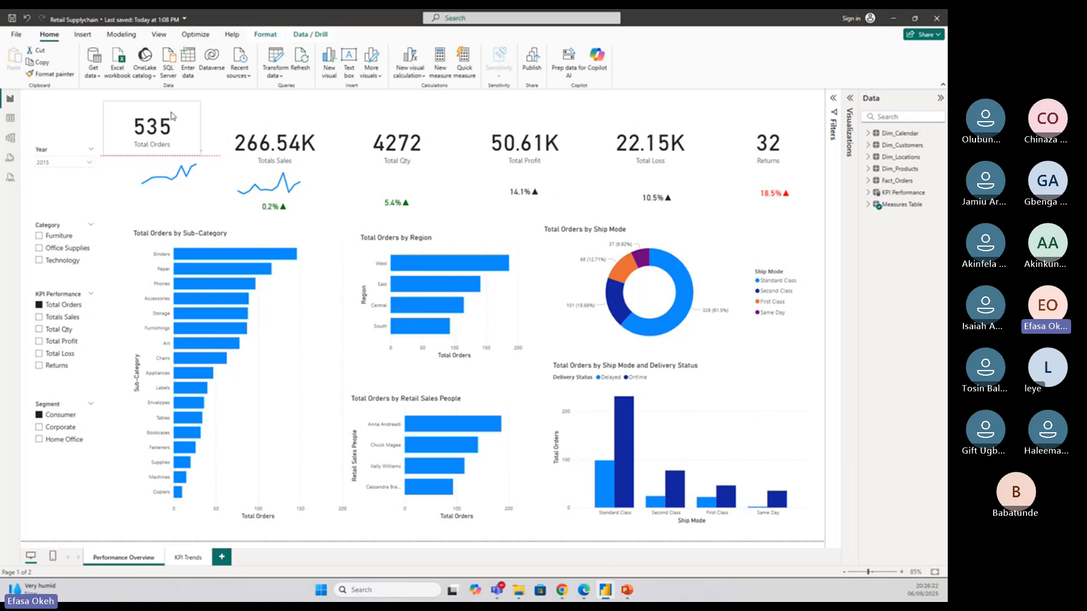
pyautogui.click(172, 116)
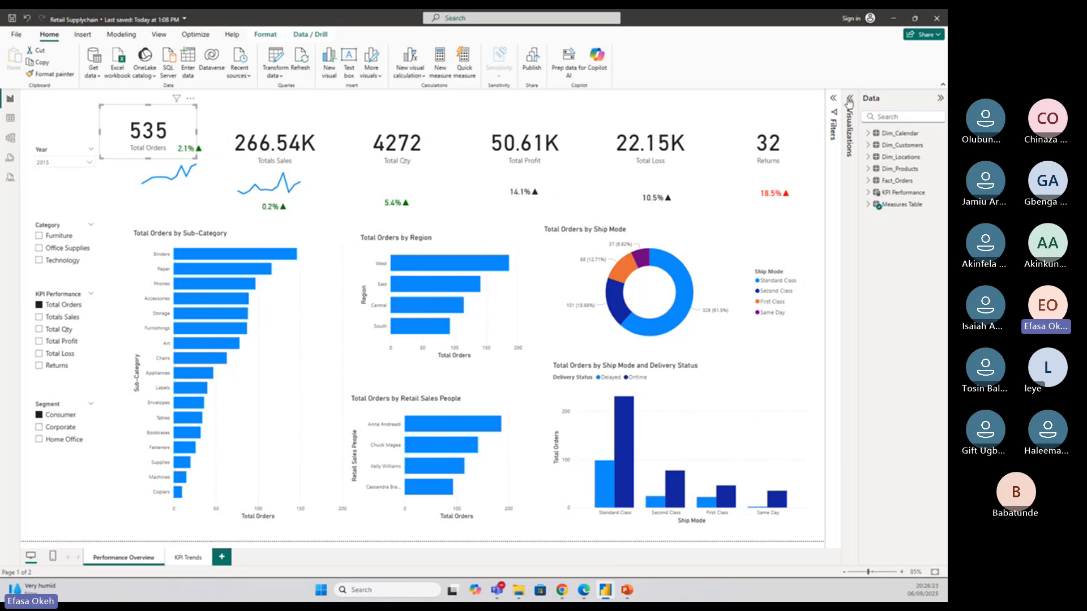
pyautogui.click(849, 104)
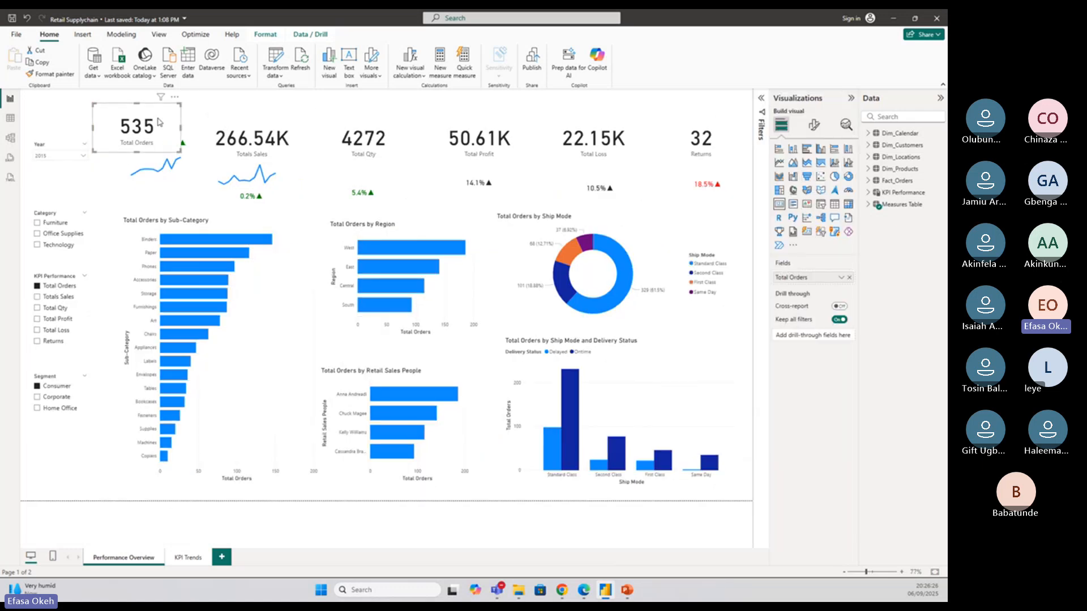
pyautogui.moveTo(160, 122); pyautogui.dragTo(149, 118)
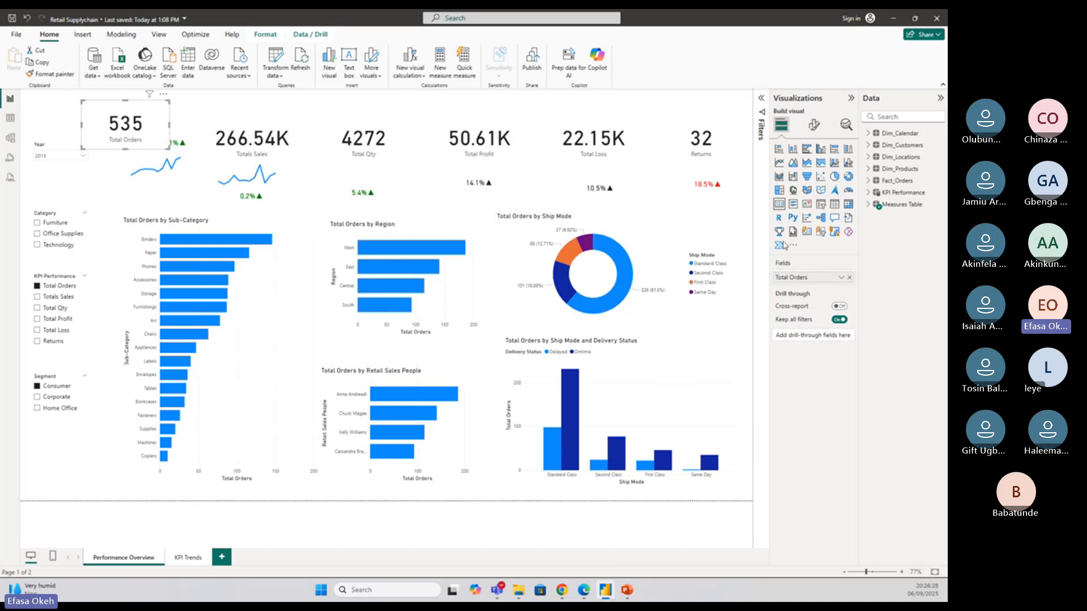
pyautogui.click(808, 232)
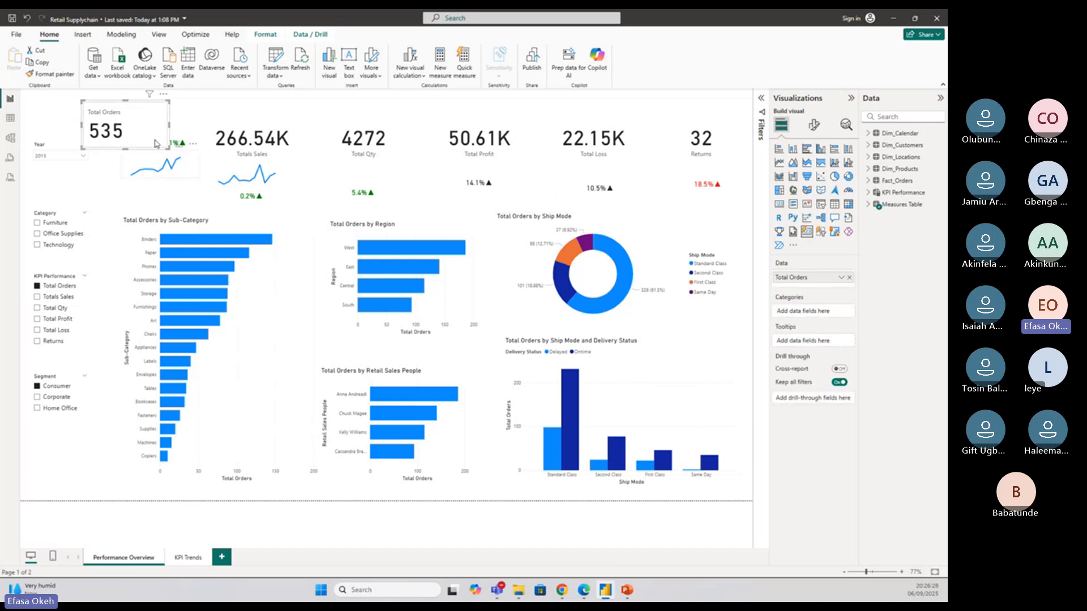
# Turn on the accent bar in the Total Orders card's formatting
pyautogui.click(814, 125)
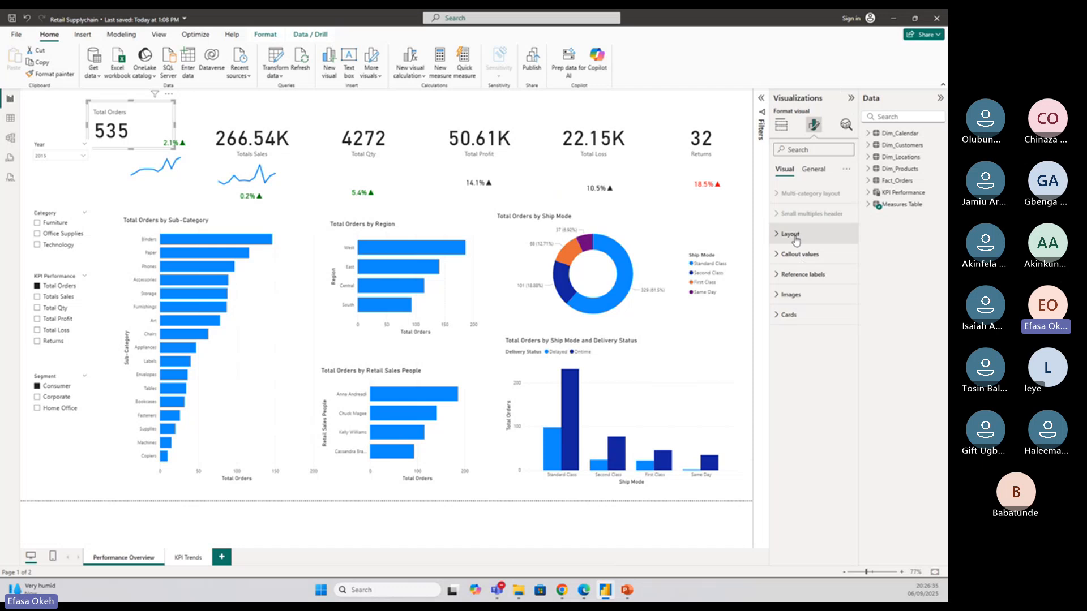
pyautogui.click(787, 314)
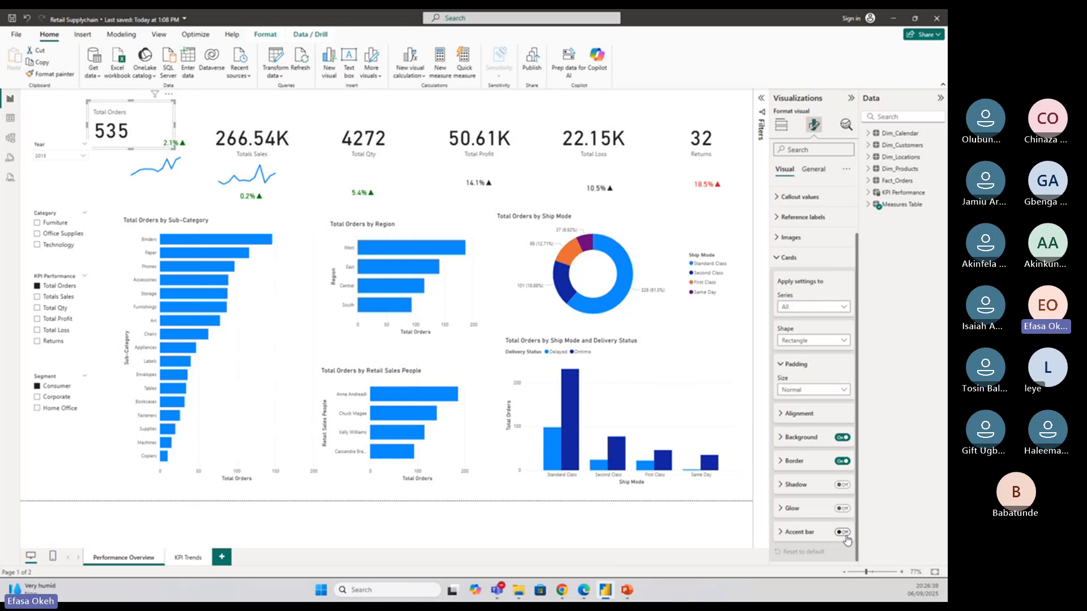
pyautogui.click(844, 532)
pyautogui.click(105, 163)
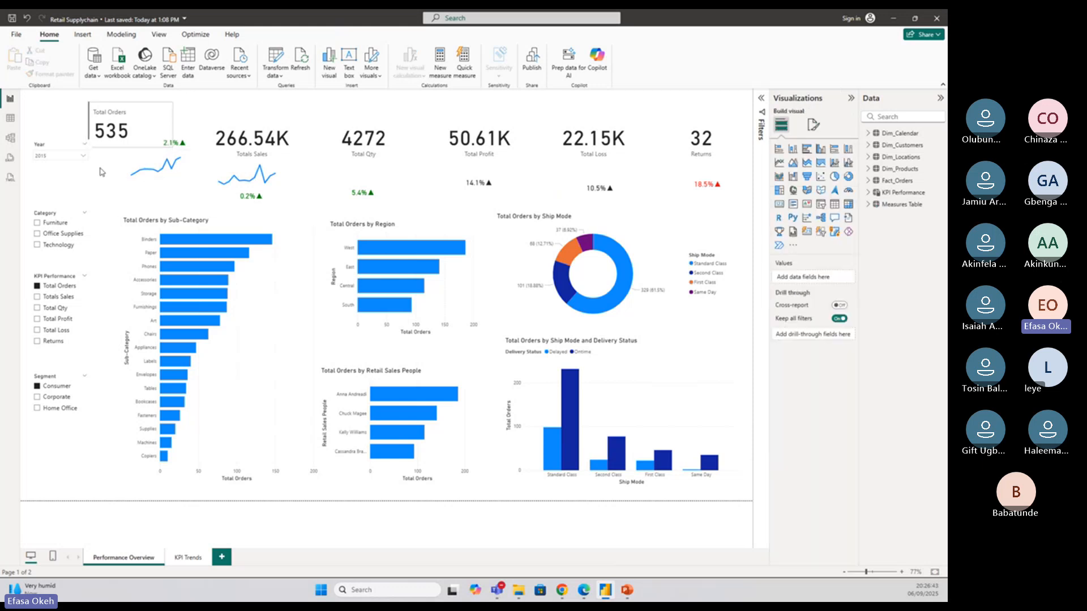
# Turn off the Total Orders card's background and border, and slightly reduce the visual's height
pyautogui.click(135, 133)
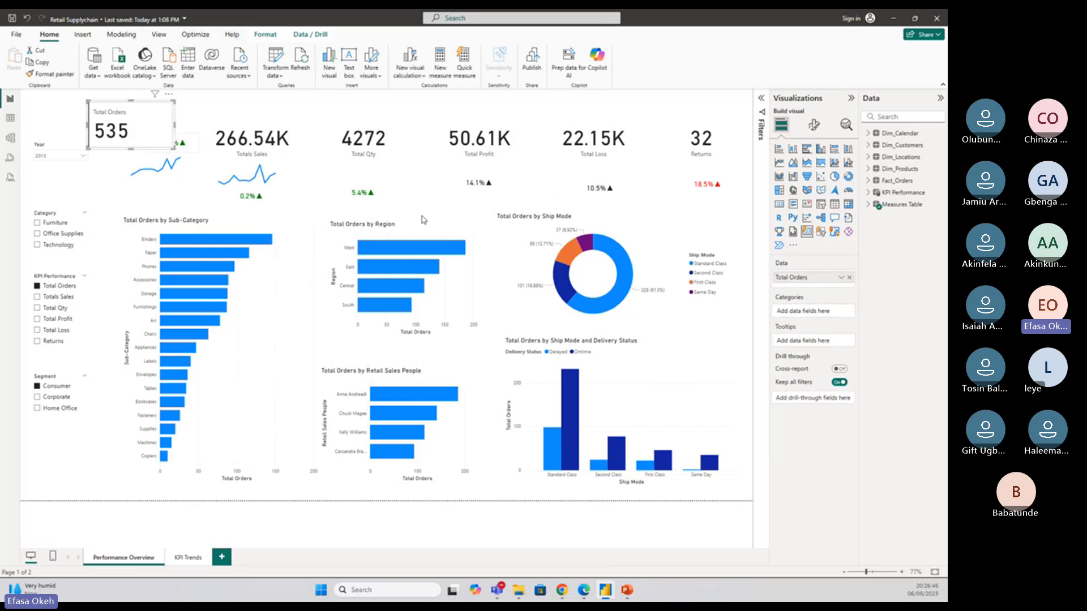
pyautogui.click(814, 124)
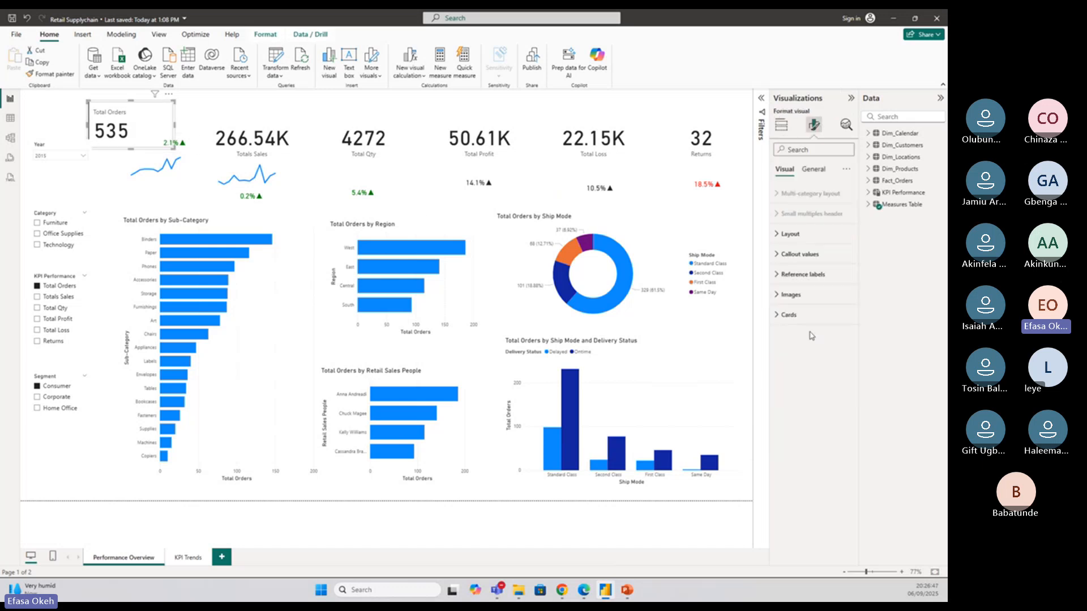
pyautogui.click(788, 315)
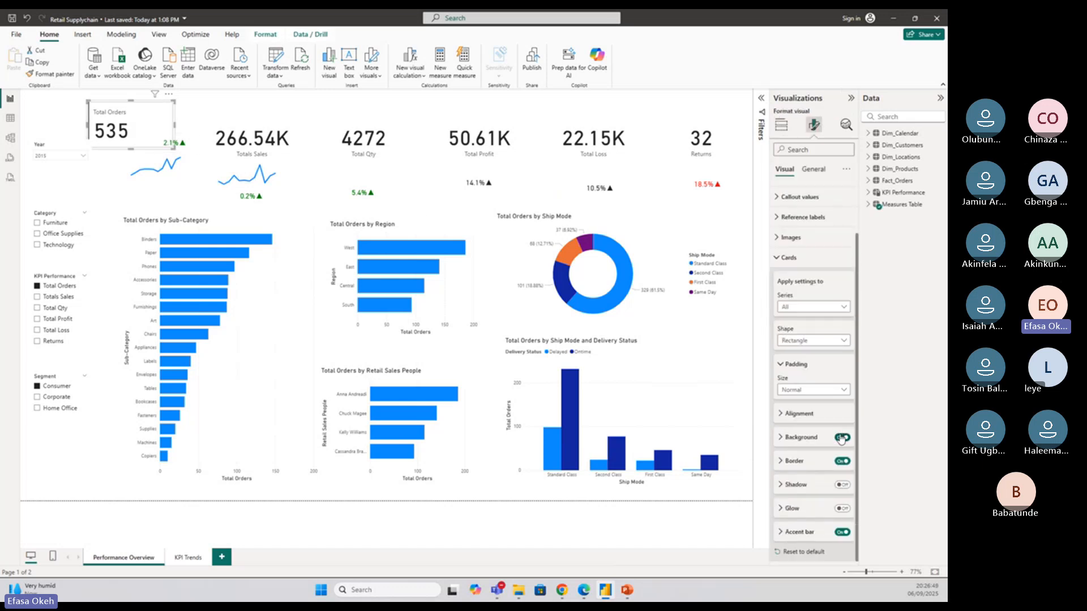
pyautogui.click(841, 462)
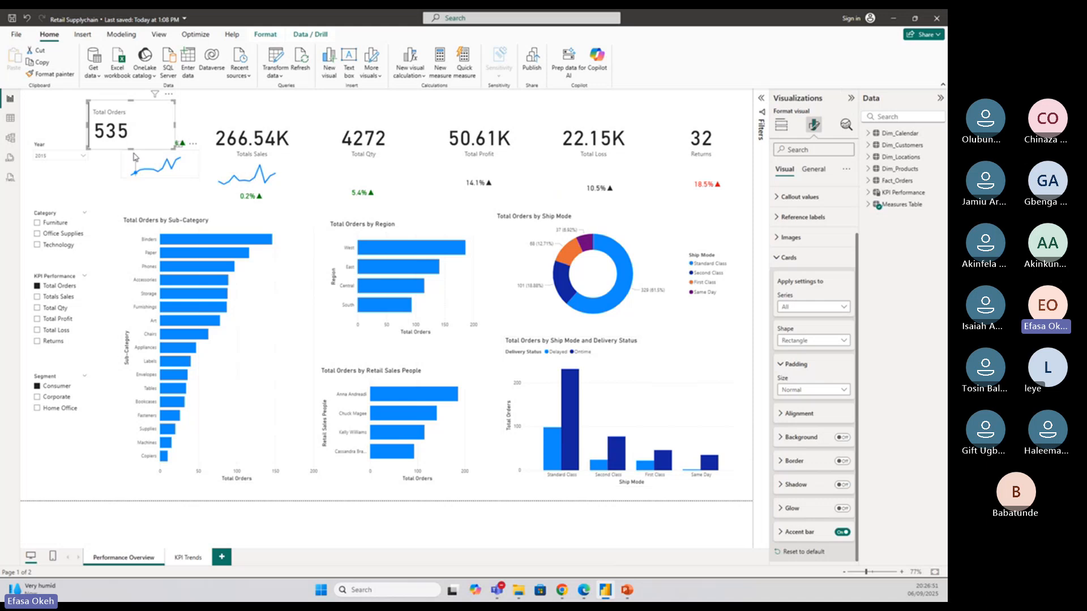
pyautogui.moveTo(131, 146); pyautogui.dragTo(131, 141)
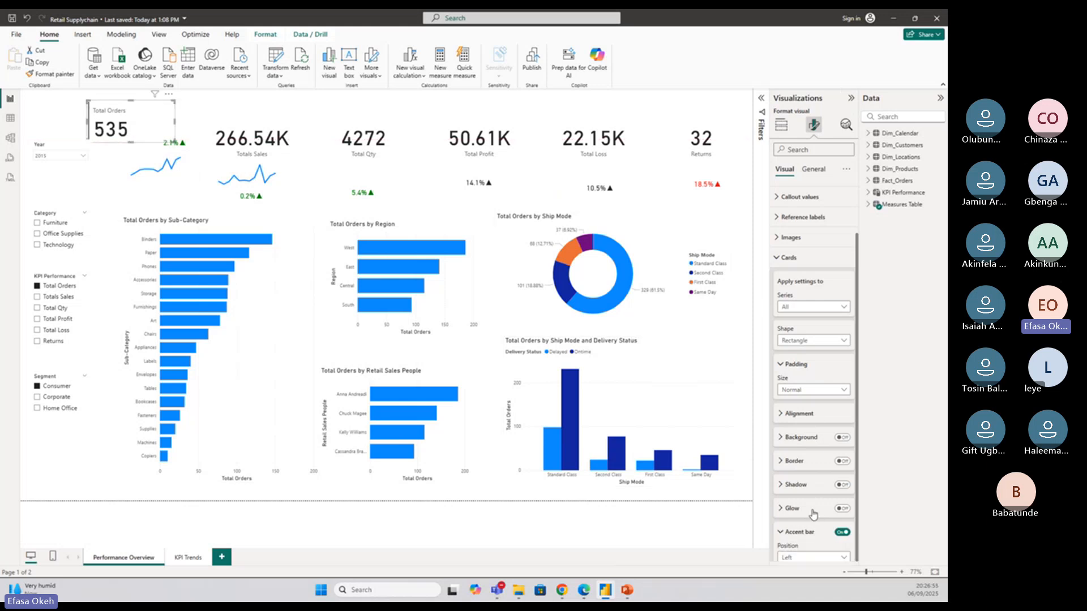
# Set the Total Orders card's accent bar to a darker shade of the theme blue and its width to 4 px
pyautogui.click(814, 532)
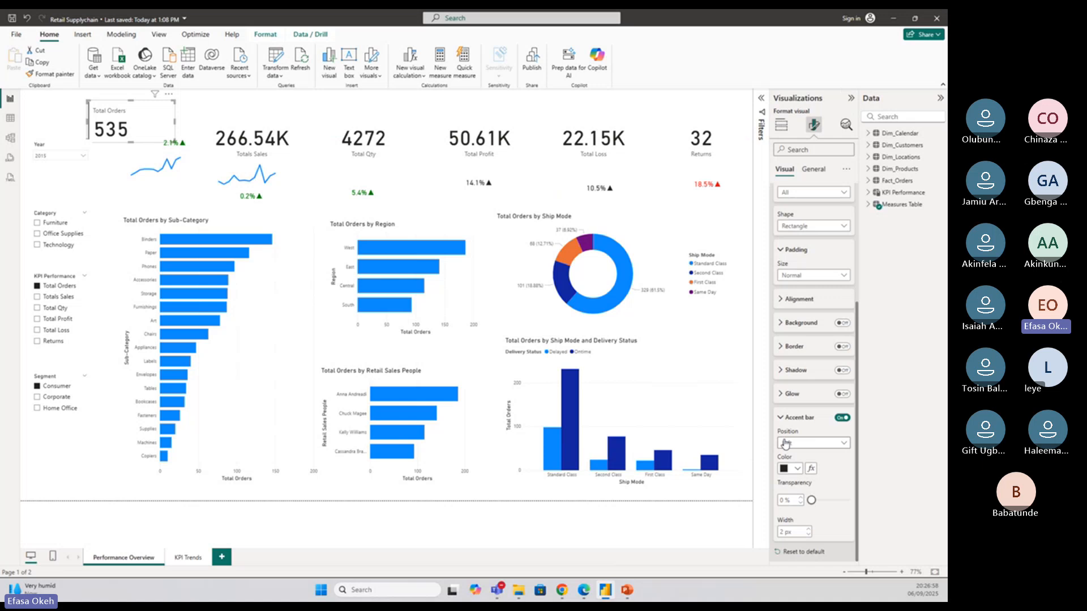
pyautogui.click(797, 474)
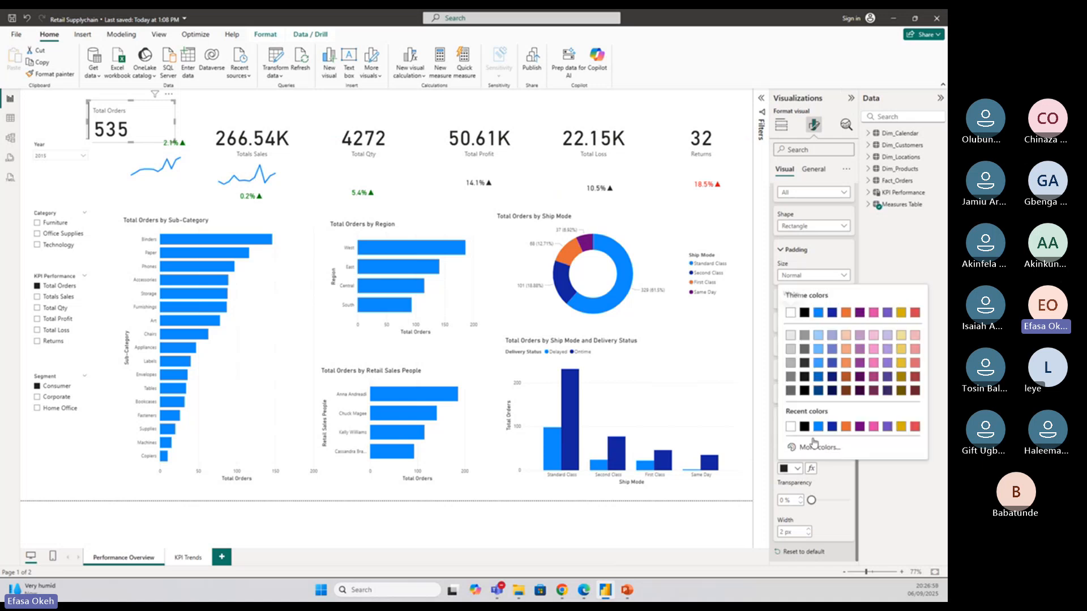
pyautogui.click(818, 381)
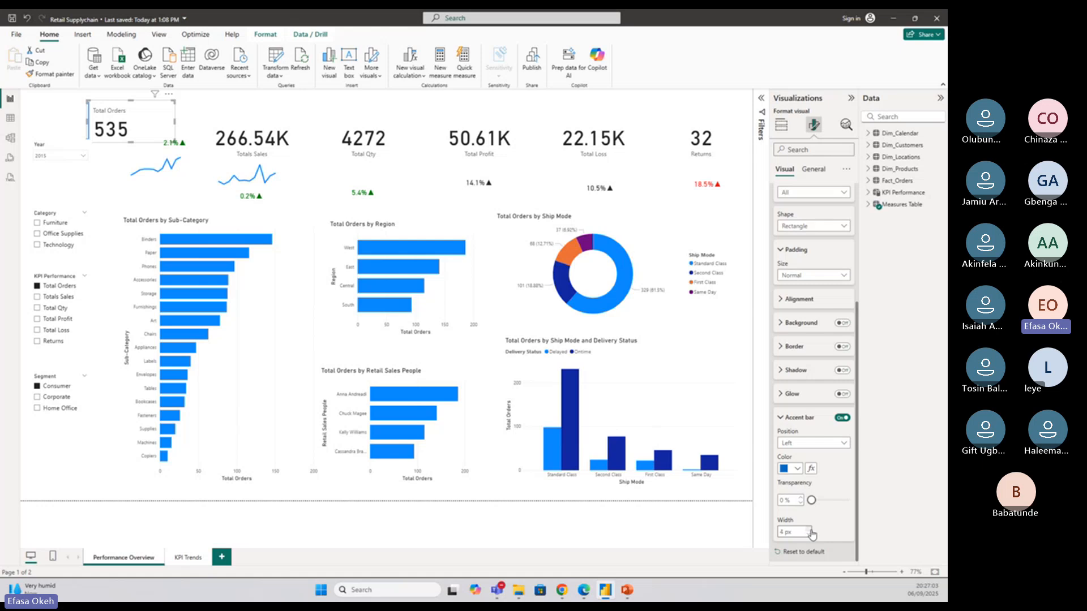
# Set the Total Orders card's callout value font size to 25 and shrink the card visual to fit its content
pyautogui.scroll(3, 799, 245)
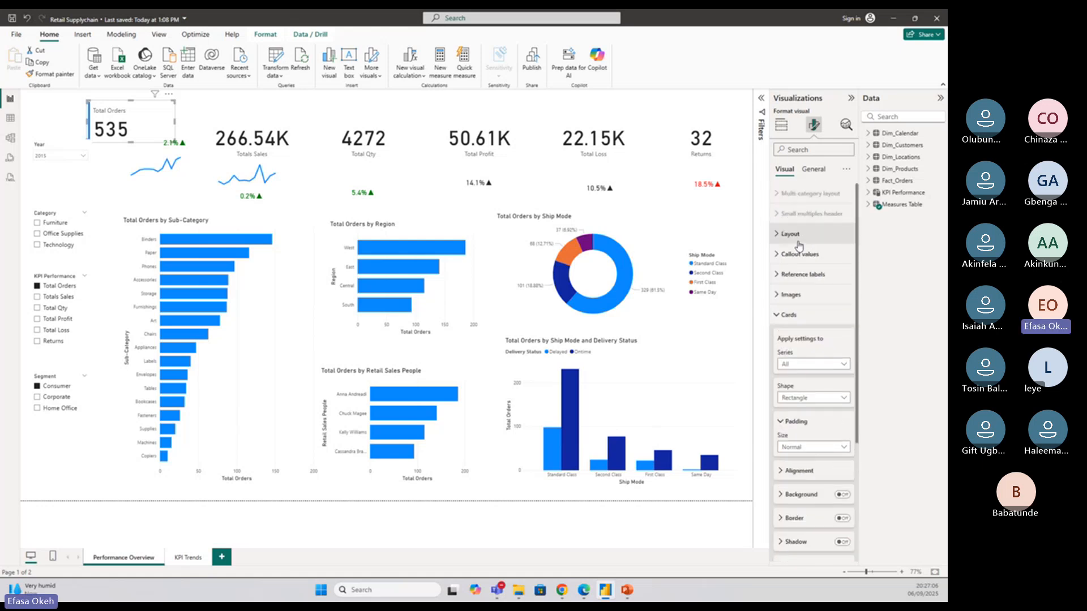
pyautogui.click(794, 260)
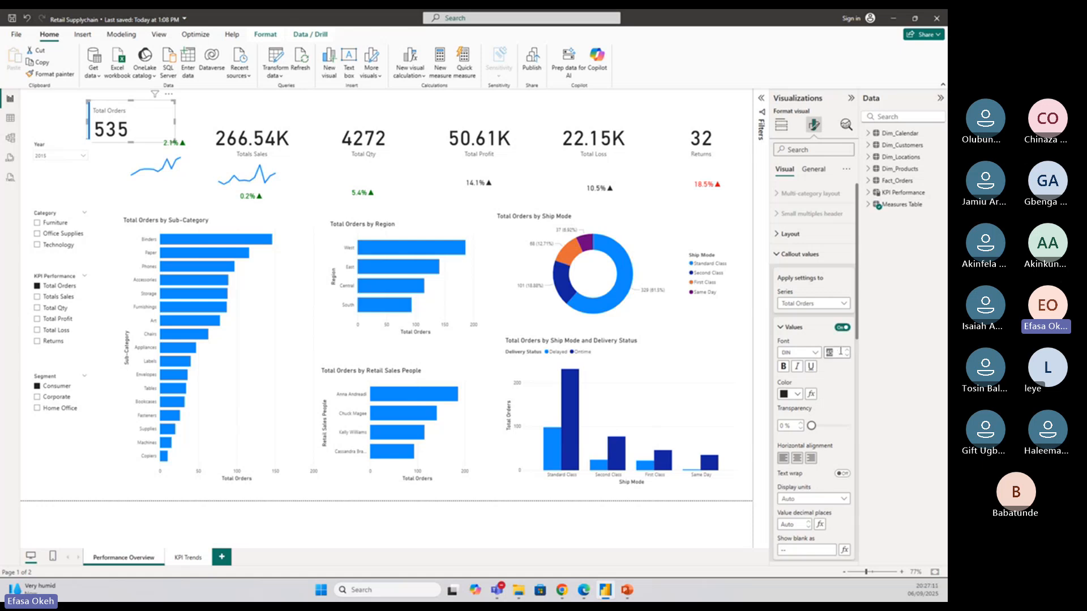
pyautogui.write('25')
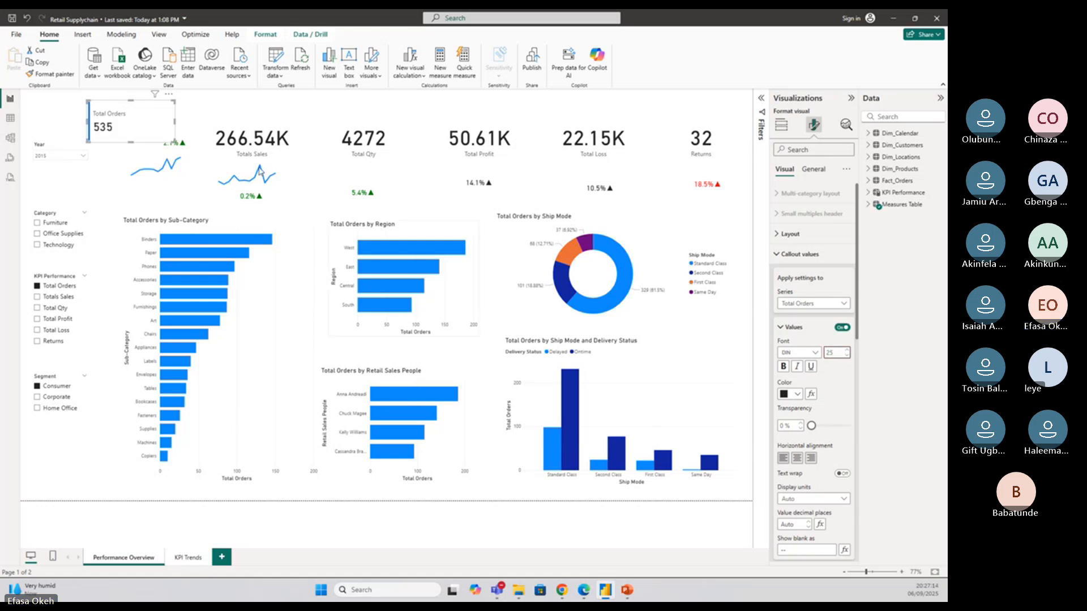
pyautogui.moveTo(176, 140); pyautogui.dragTo(149, 134)
pyautogui.click(205, 119)
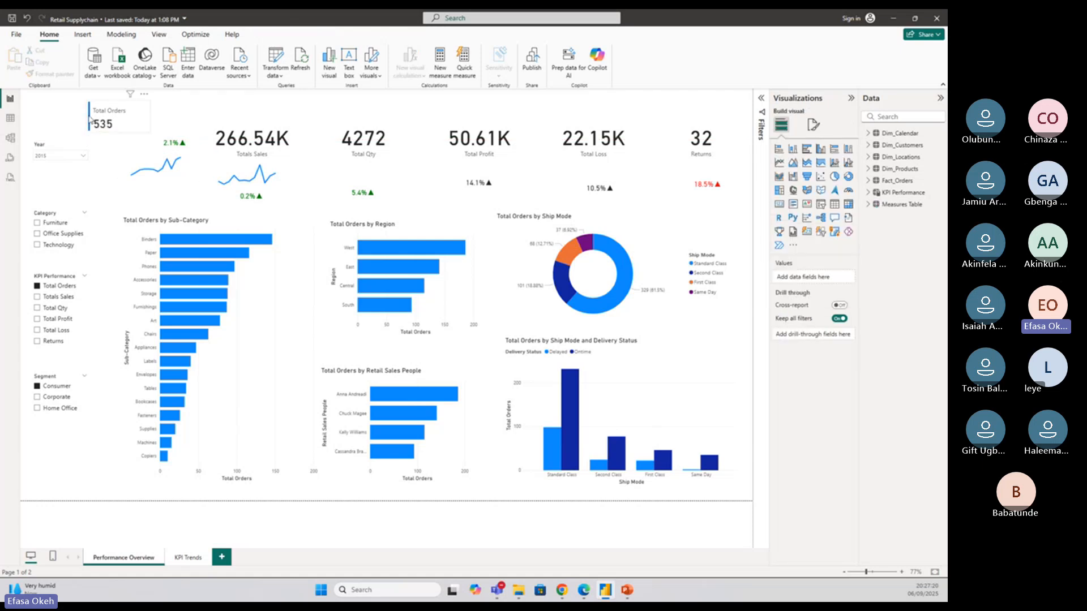
# Switch to the PowerPoint slide and position the blue rectangle just below the white header bar, beside the dark sidebar
pyautogui.click(629, 595)
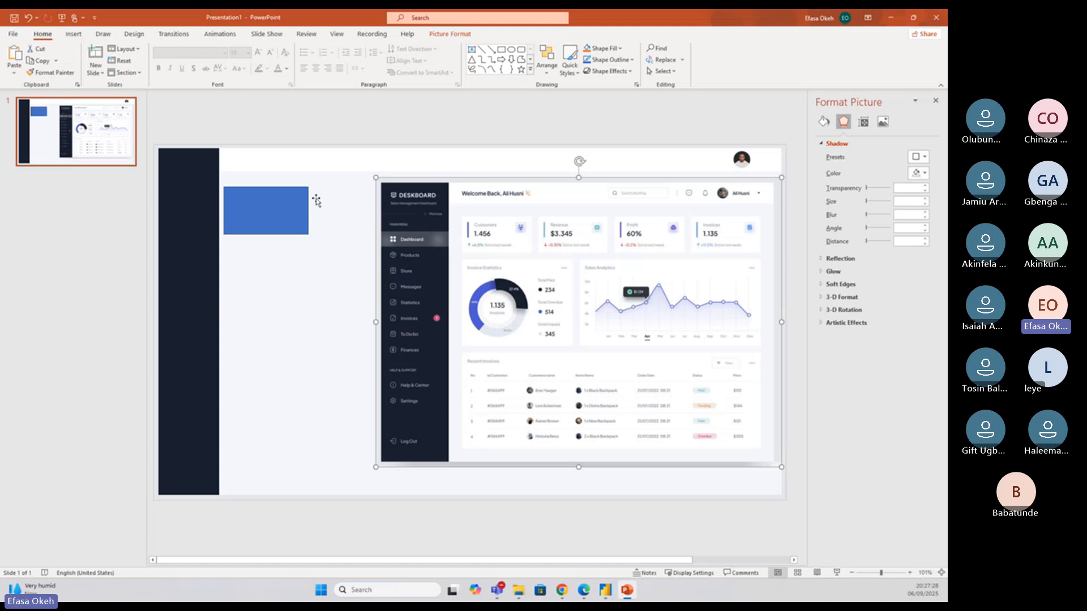
pyautogui.click(275, 209)
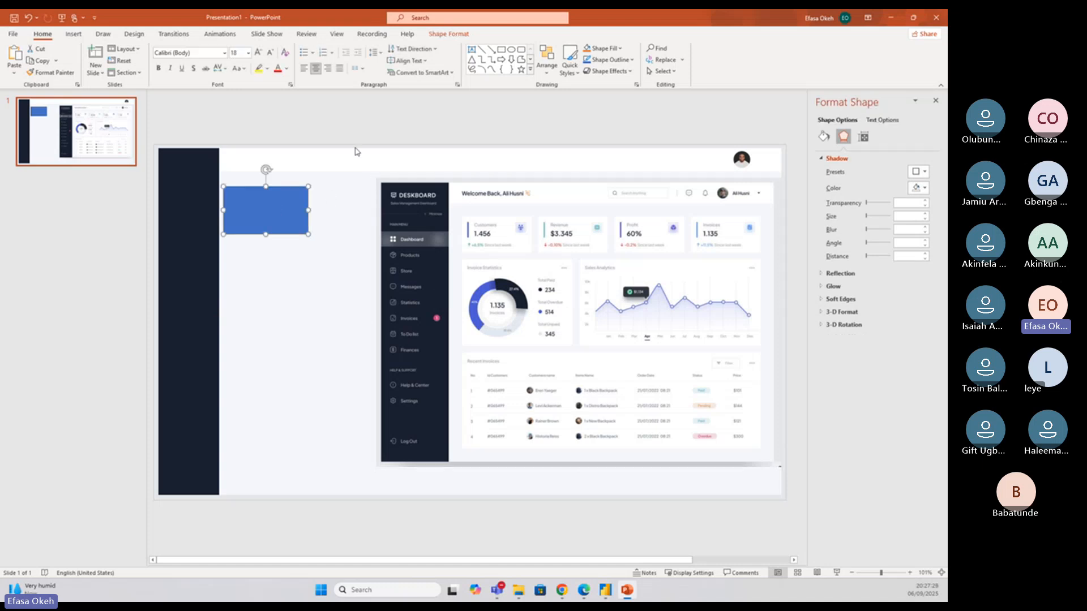
pyautogui.click(473, 136)
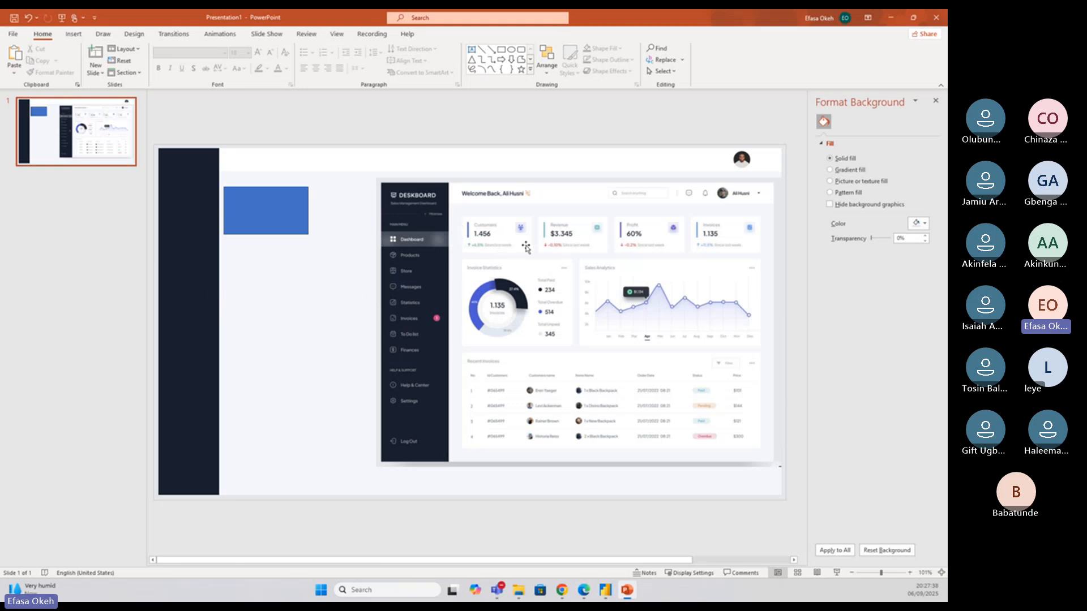
pyautogui.moveTo(278, 220); pyautogui.dragTo(287, 217)
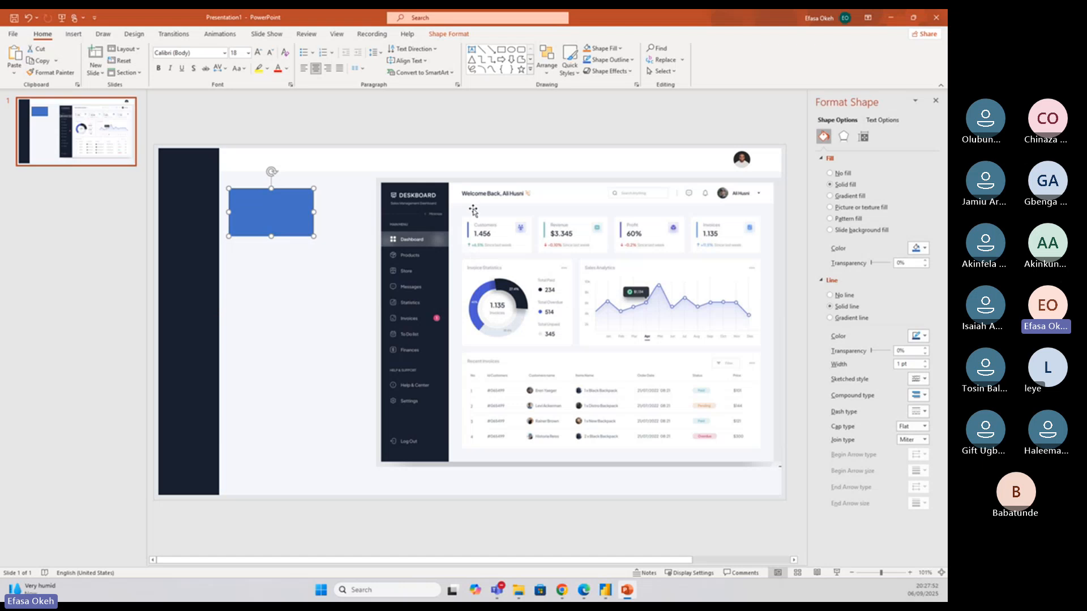
pyautogui.moveTo(272, 220); pyautogui.dragTo(272, 215)
pyautogui.click(281, 127)
# Shrink the Deskboard reference picture and move it to the lower part of the slide, near the dark sidebar
pyautogui.click(496, 251)
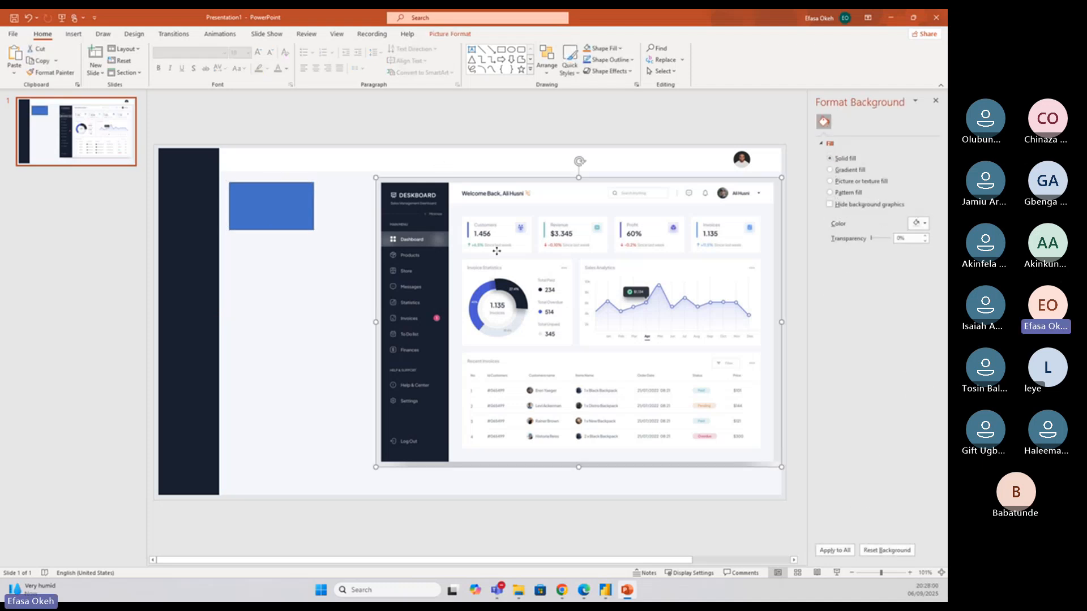
pyautogui.moveTo(497, 251); pyautogui.dragTo(486, 255)
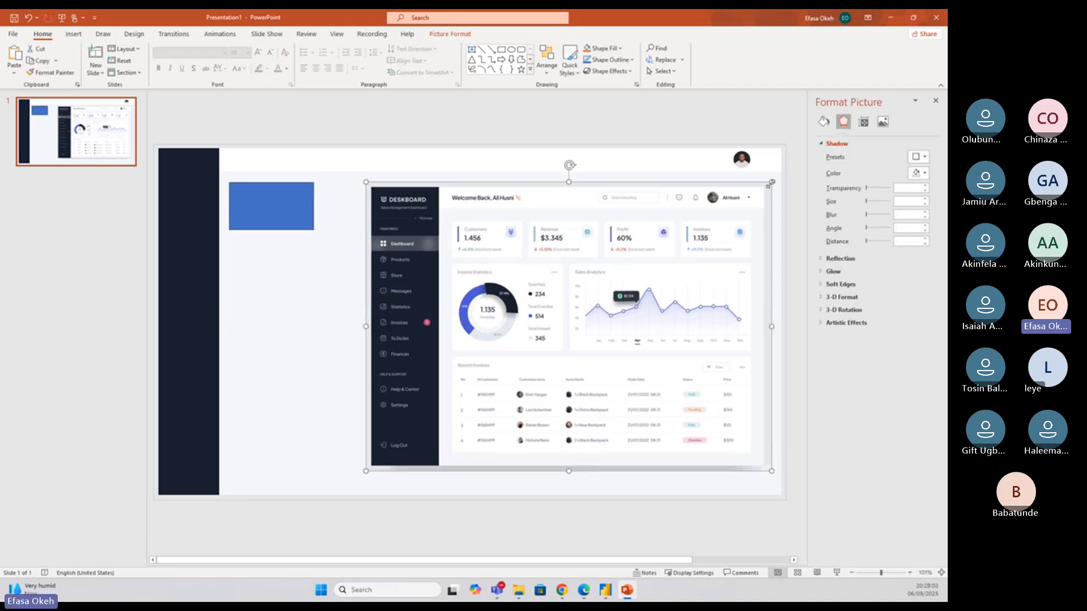
pyautogui.moveTo(771, 182); pyautogui.dragTo(643, 289)
pyautogui.moveTo(595, 331); pyautogui.dragTo(476, 346)
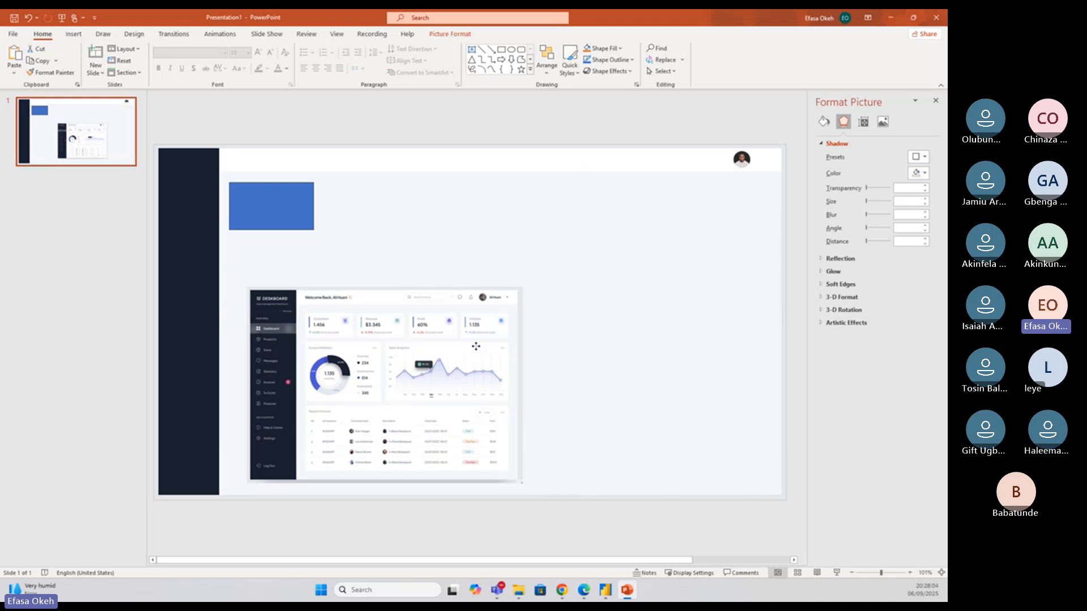
# Duplicate the blue rectangle into a row of six cards below the header bar, with the last one near the slide's right edge
pyautogui.click(299, 209)
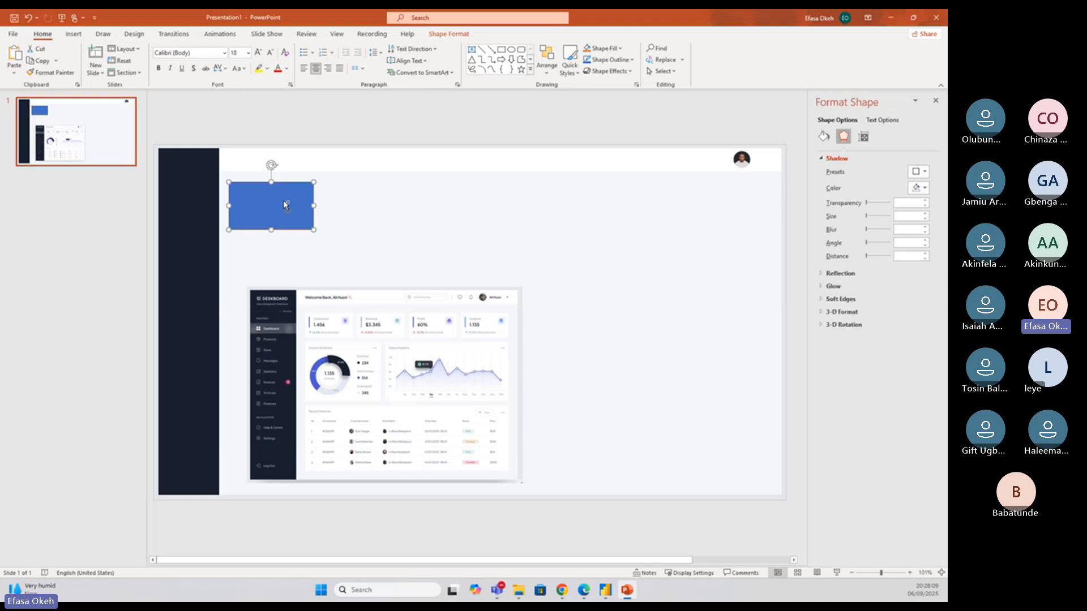
pyautogui.hotkey('ctrl', 'v')
pyautogui.moveTo(284, 206); pyautogui.dragTo(701, 197)
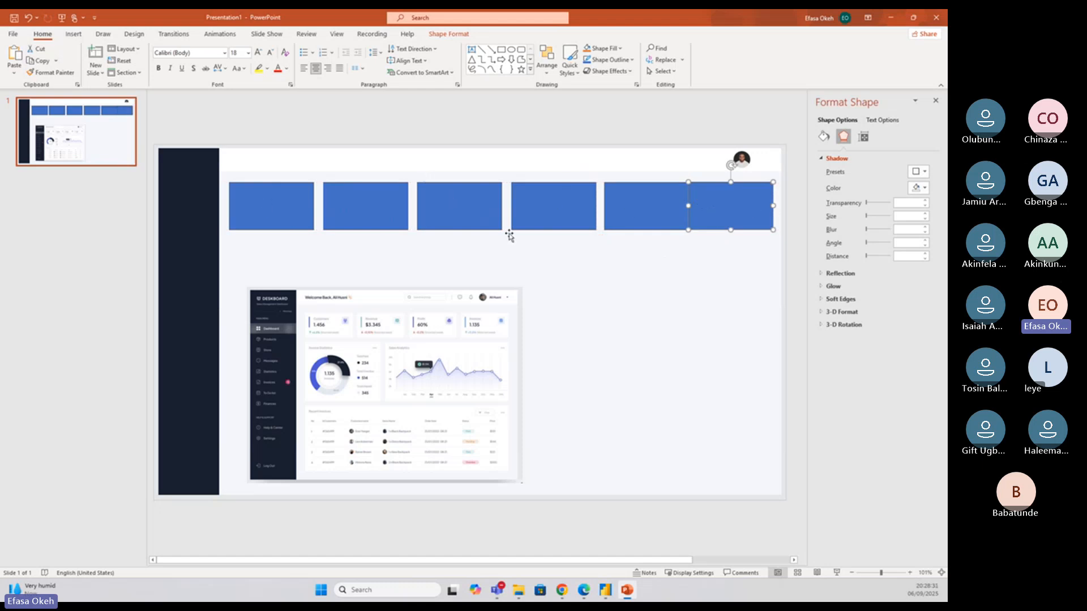
pyautogui.click(592, 131)
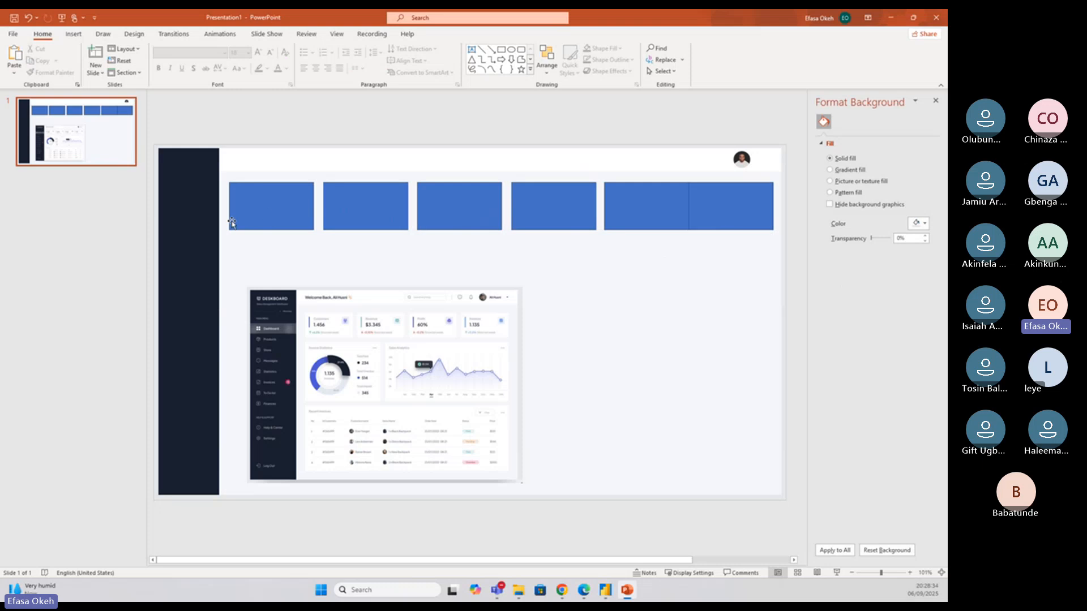
pyautogui.click(746, 210)
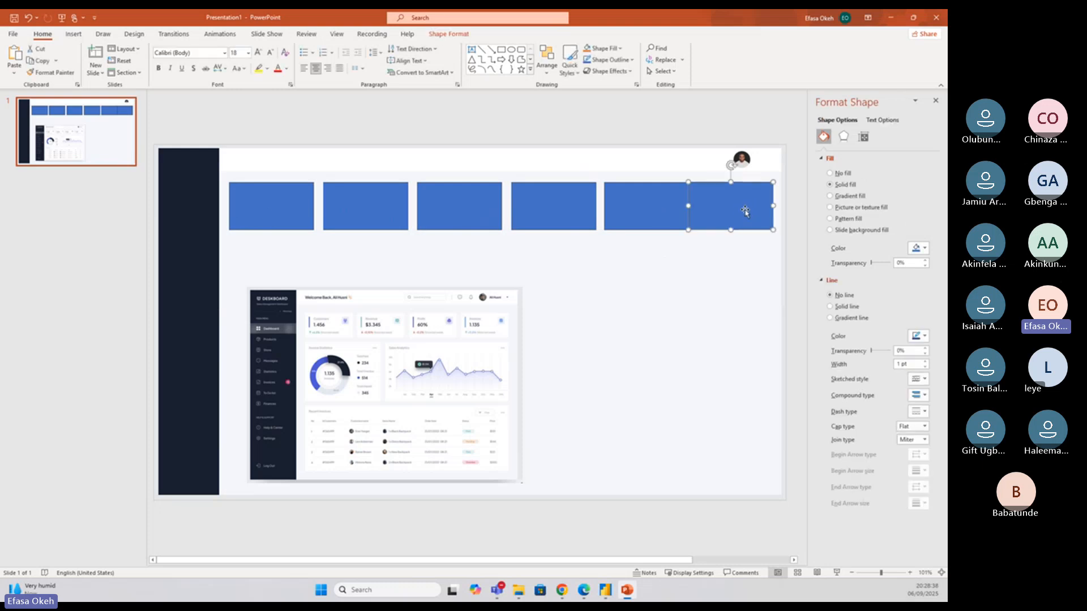
pyautogui.moveTo(746, 209); pyautogui.dragTo(744, 211)
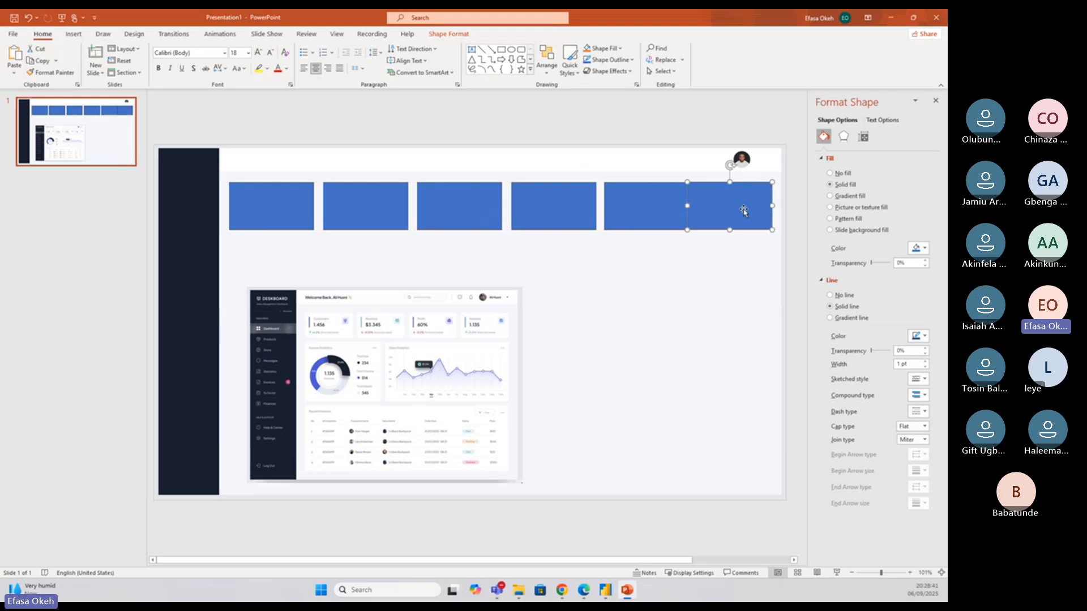
pyautogui.click(614, 121)
# Resize the first blue rectangle in the row to a height of 2.5 cm and a width of about 4.2 cm
pyautogui.click(279, 203)
pyautogui.moveTo(314, 206); pyautogui.dragTo(307, 205)
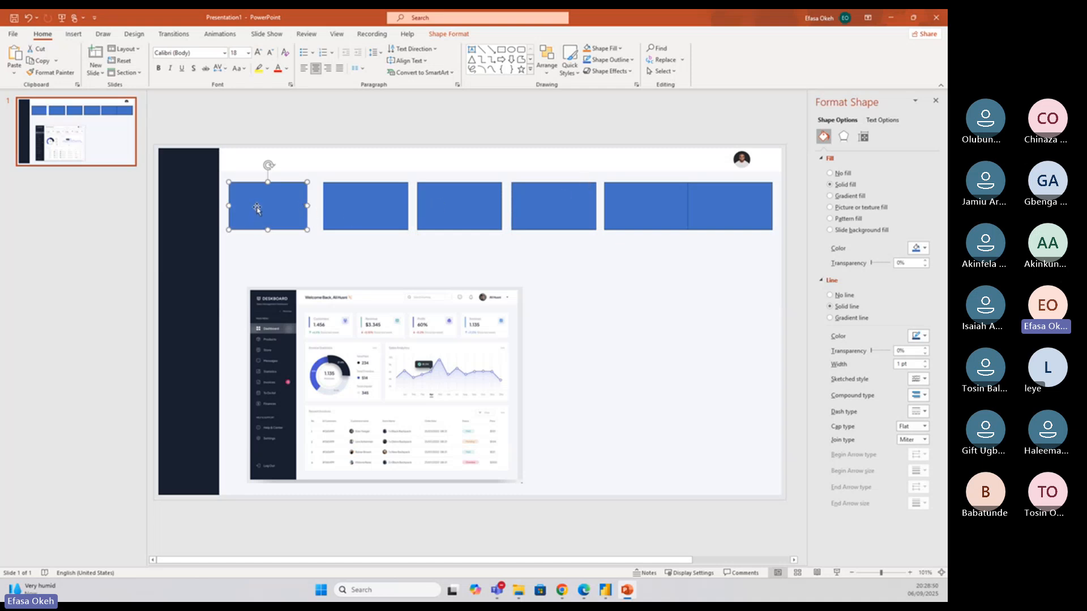
pyautogui.click(448, 34)
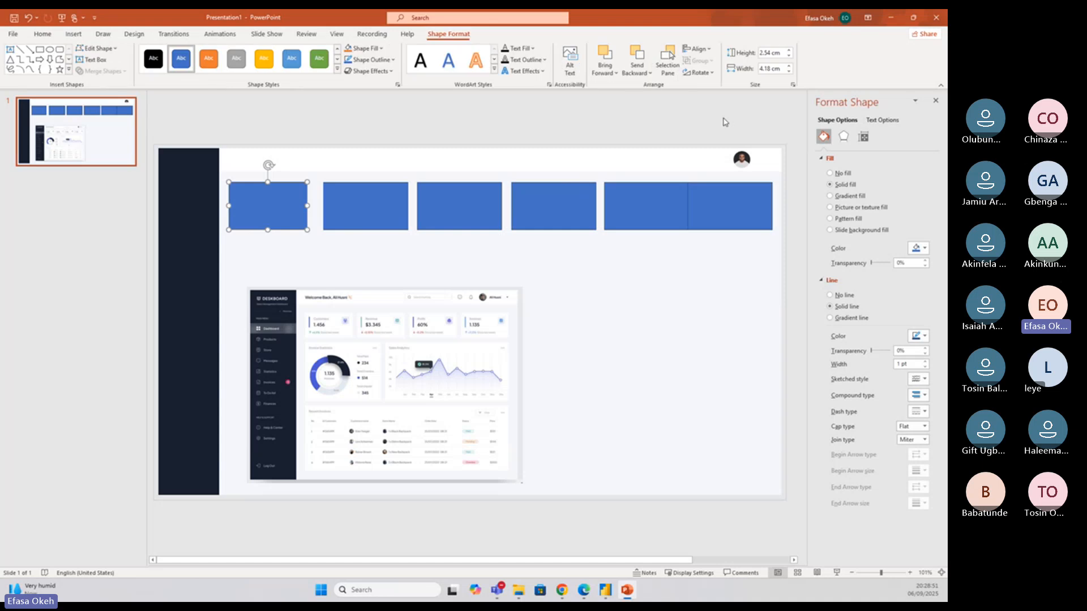
pyautogui.click(376, 140)
pyautogui.click(258, 211)
pyautogui.click(789, 56)
pyautogui.click(788, 65)
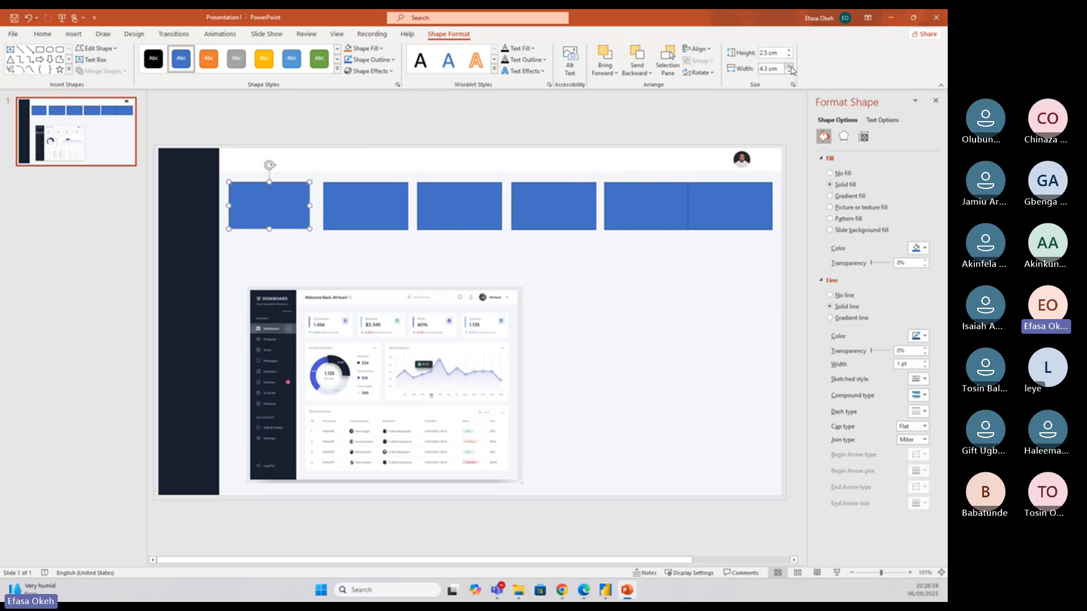
pyautogui.click(789, 65)
pyautogui.click(789, 71)
pyautogui.click(788, 72)
pyautogui.click(788, 71)
pyautogui.click(789, 72)
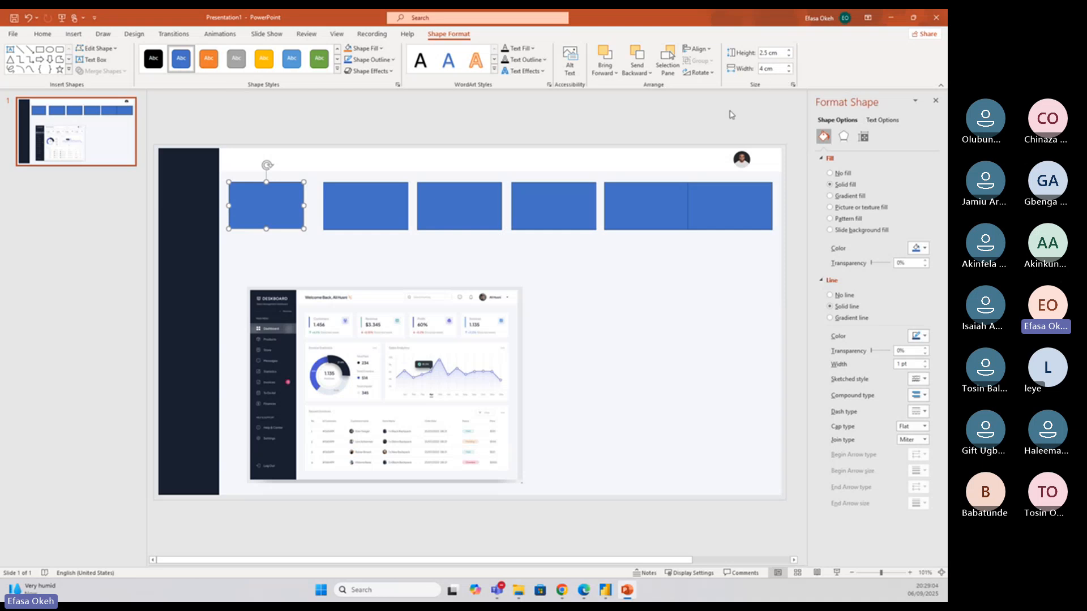
pyautogui.click(788, 66)
pyautogui.click(789, 66)
pyautogui.click(789, 66)
pyautogui.click(790, 66)
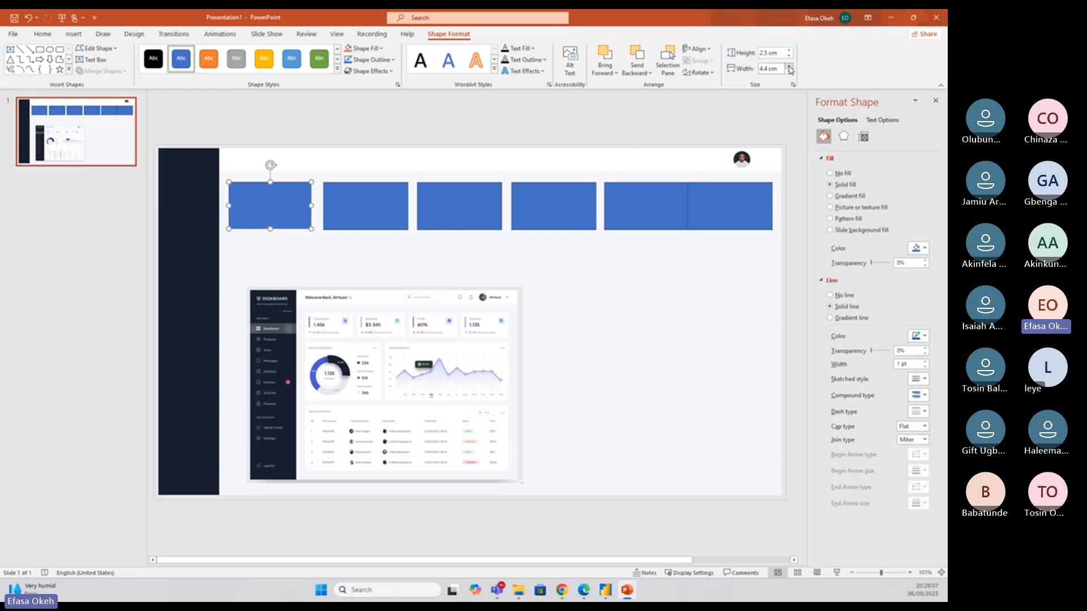
pyautogui.click(789, 66)
pyautogui.click(789, 72)
pyautogui.click(789, 72)
pyautogui.click(789, 72)
# Delete the five duplicate blue rectangles, keeping only the resized first one
pyautogui.click(391, 215)
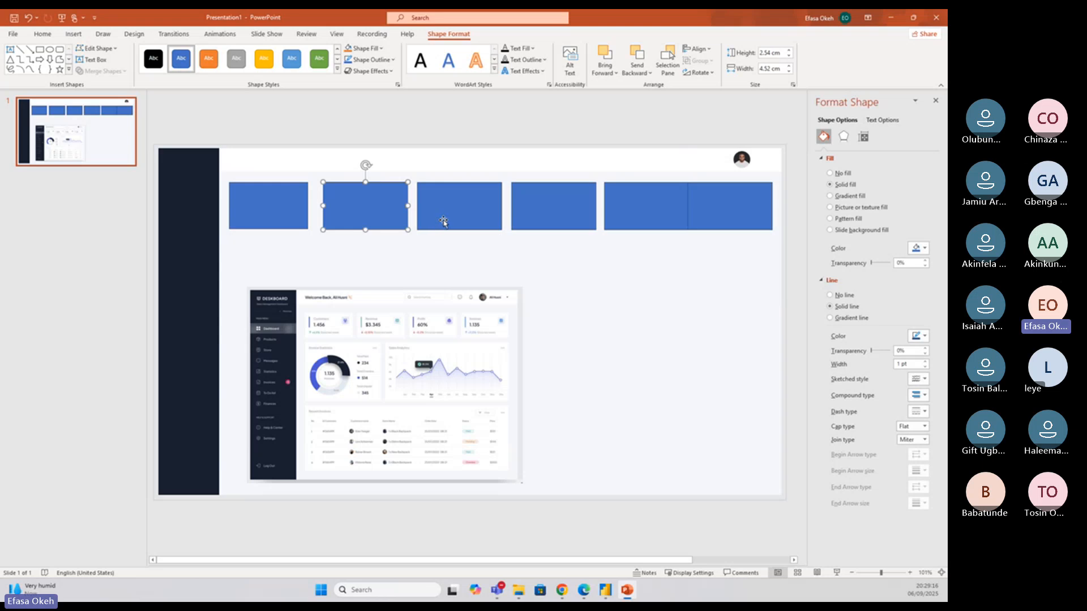
pyautogui.press('Delete')
pyautogui.click(496, 210)
pyautogui.press('Delete')
pyautogui.click(533, 207)
pyautogui.press('Delete')
pyautogui.click(654, 210)
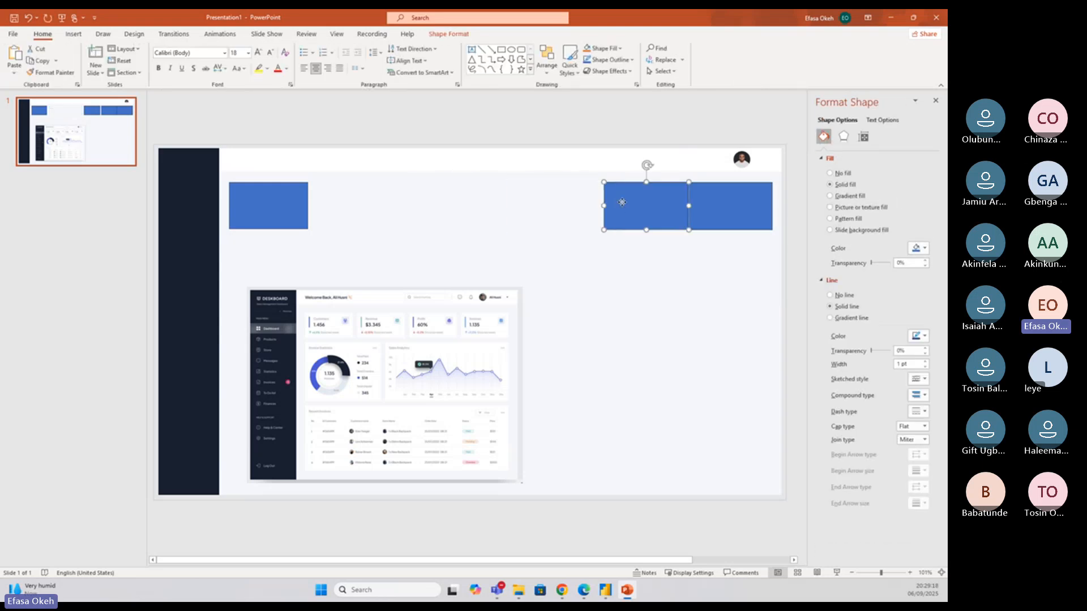
pyautogui.press('Delete')
pyautogui.click(706, 213)
pyautogui.press('Delete')
# Fill the remaining rectangle with the white sampled from the Deskboard picture using the Eyedropper, and remove its outline
pyautogui.click(277, 212)
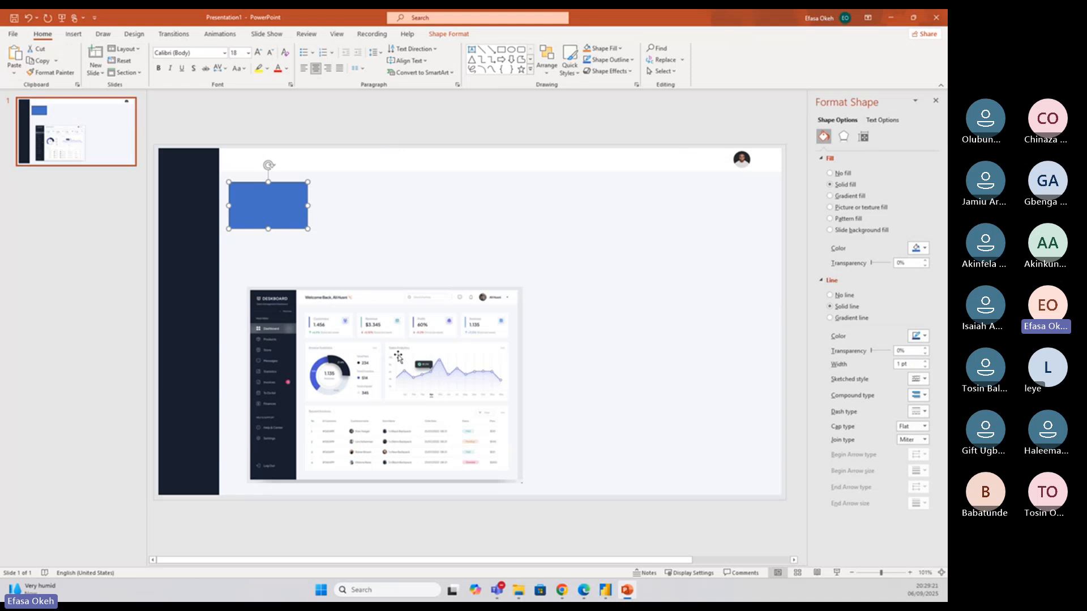
pyautogui.click(923, 248)
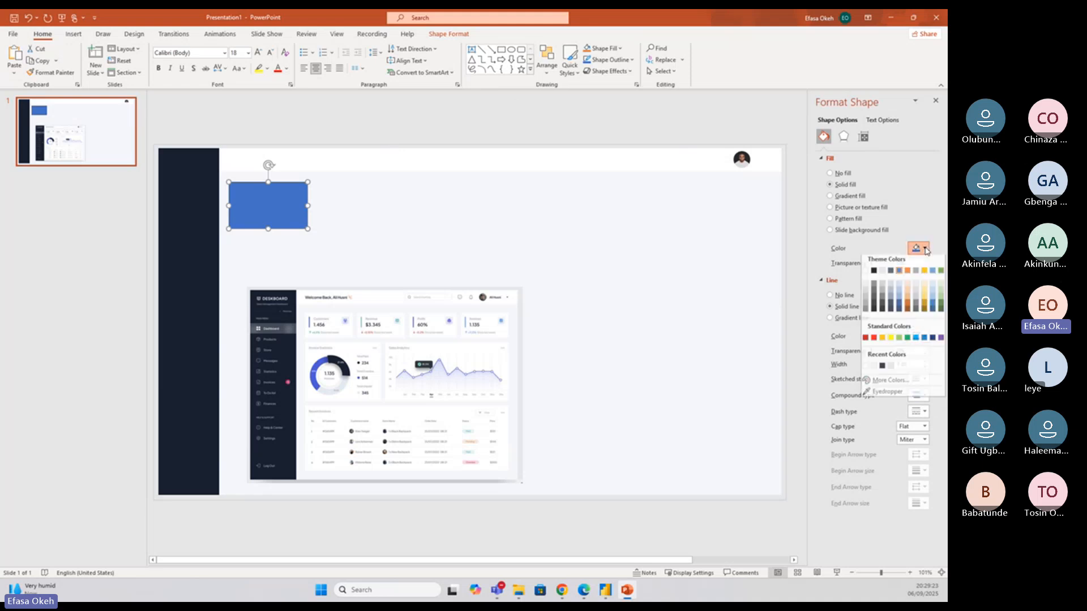
pyautogui.click(884, 394)
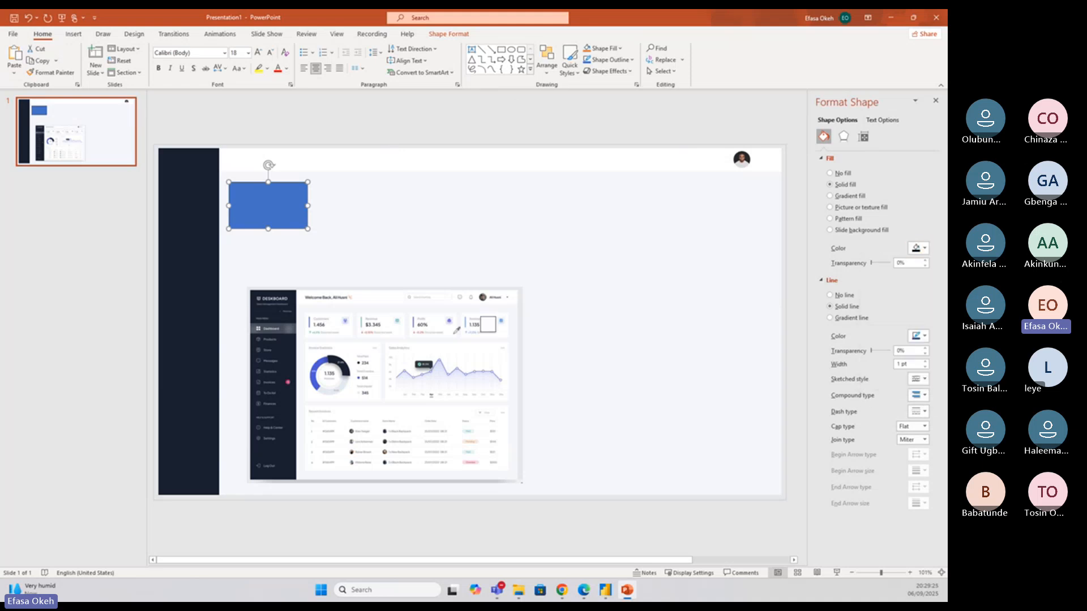
pyautogui.click(343, 305)
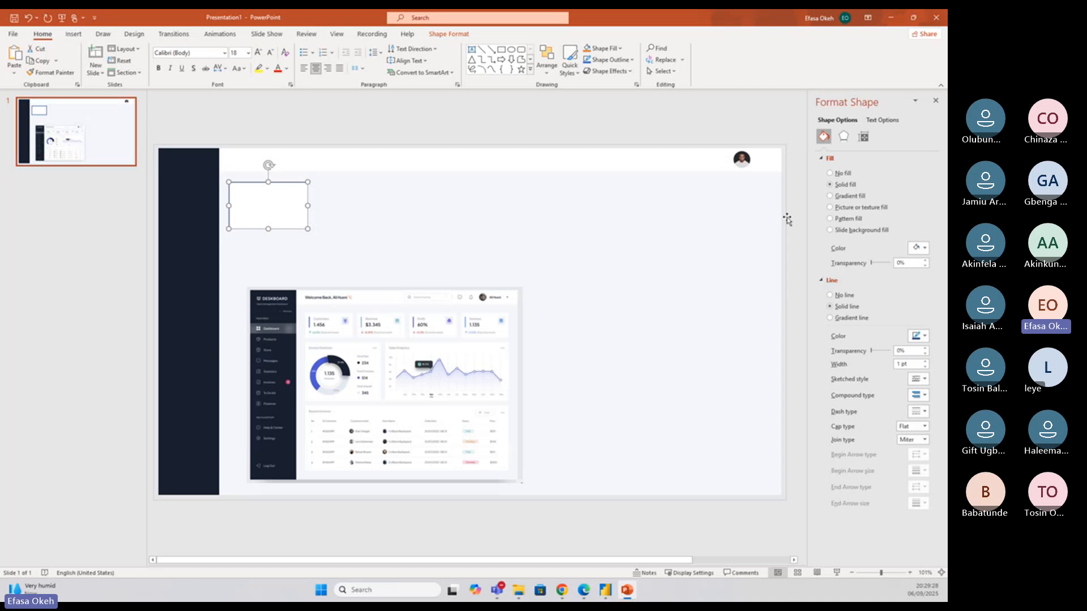
pyautogui.click(843, 295)
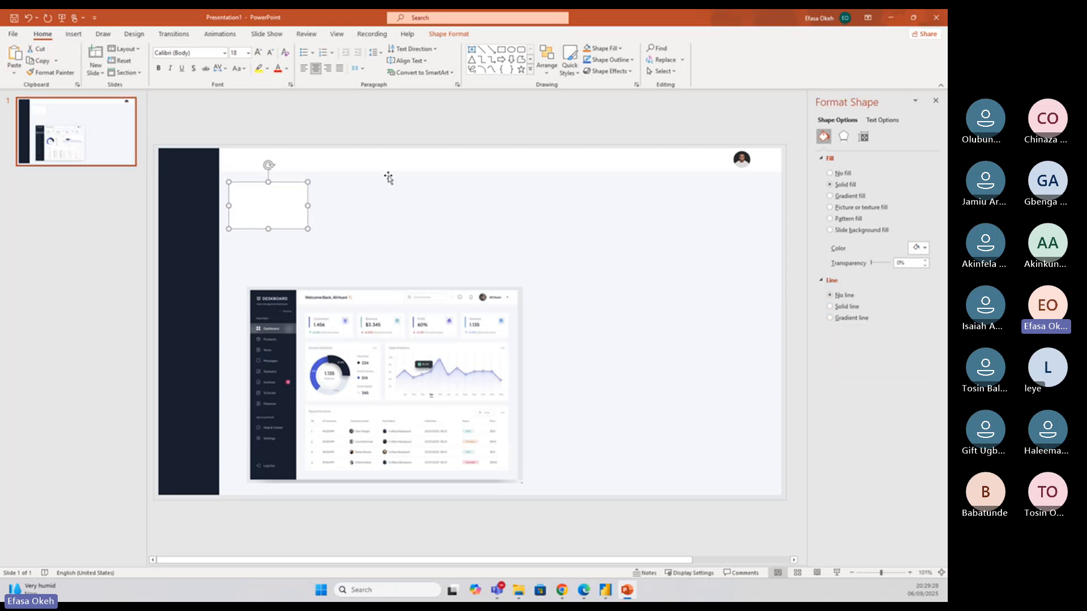
pyautogui.click(373, 161)
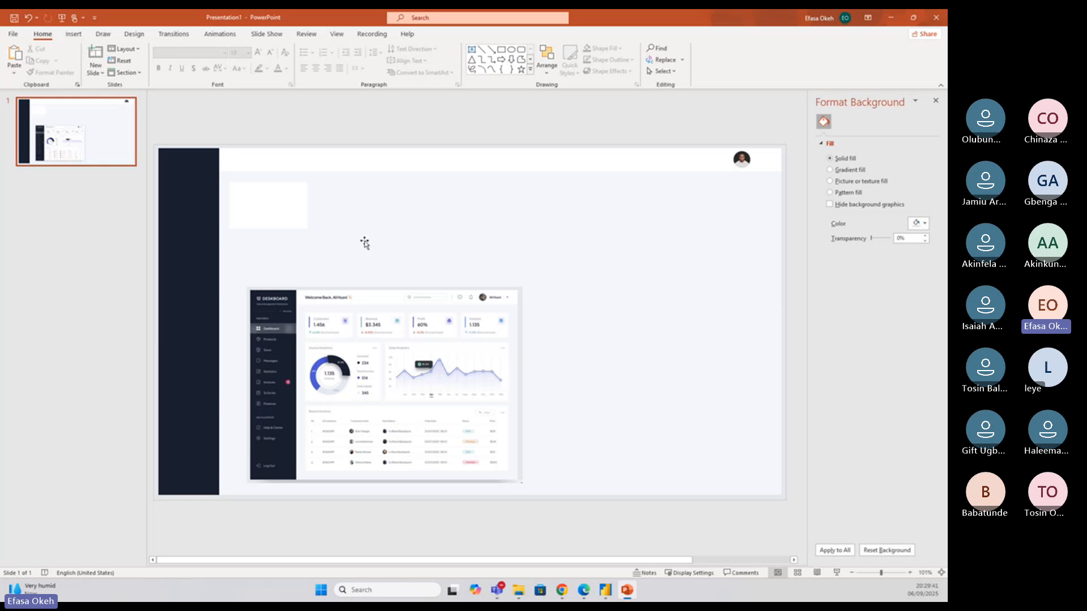
# Give the white header bar a solid outline in a light grey shade from the theme colours
pyautogui.click(343, 158)
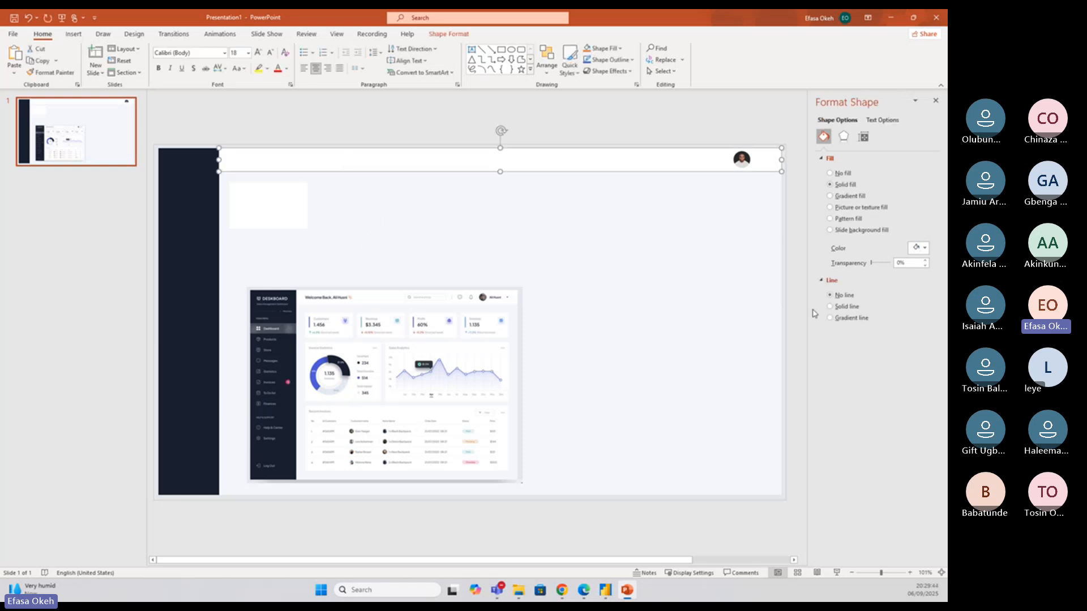
pyautogui.click(844, 307)
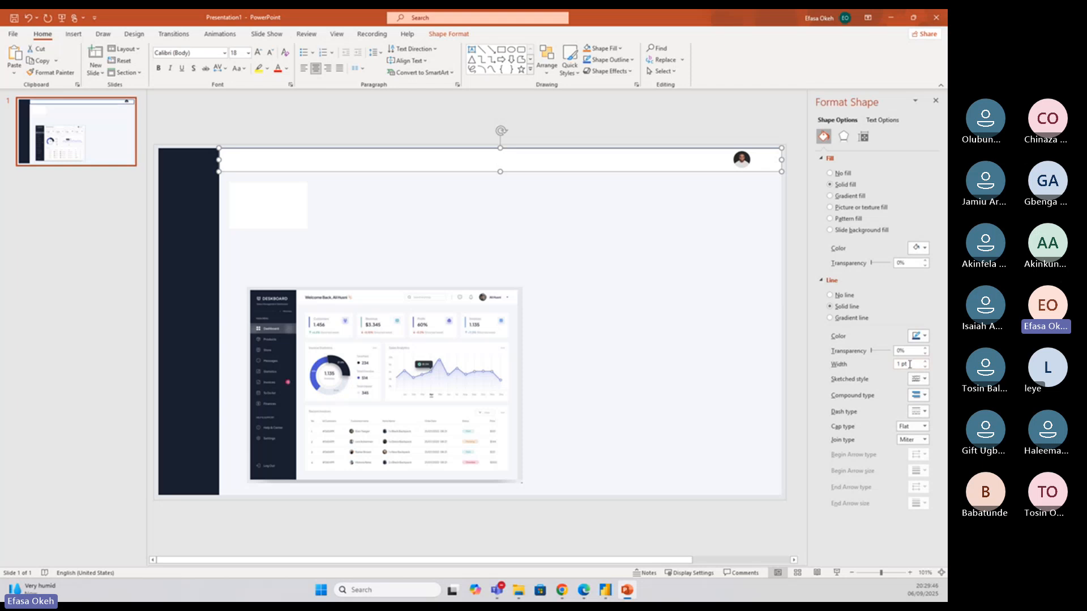
pyautogui.click(922, 339)
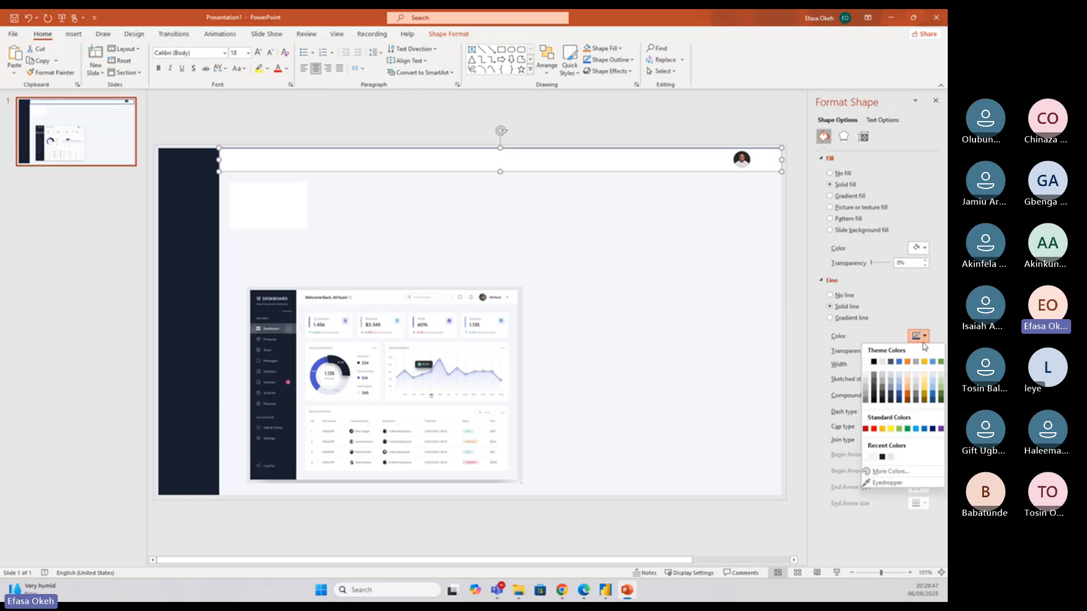
pyautogui.click(866, 378)
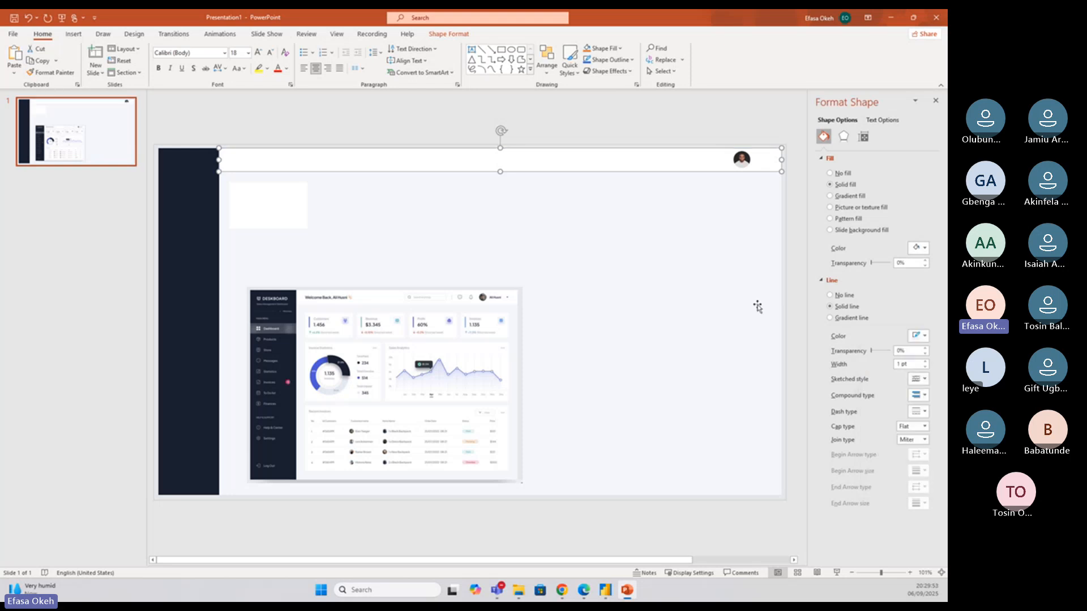
pyautogui.click(414, 219)
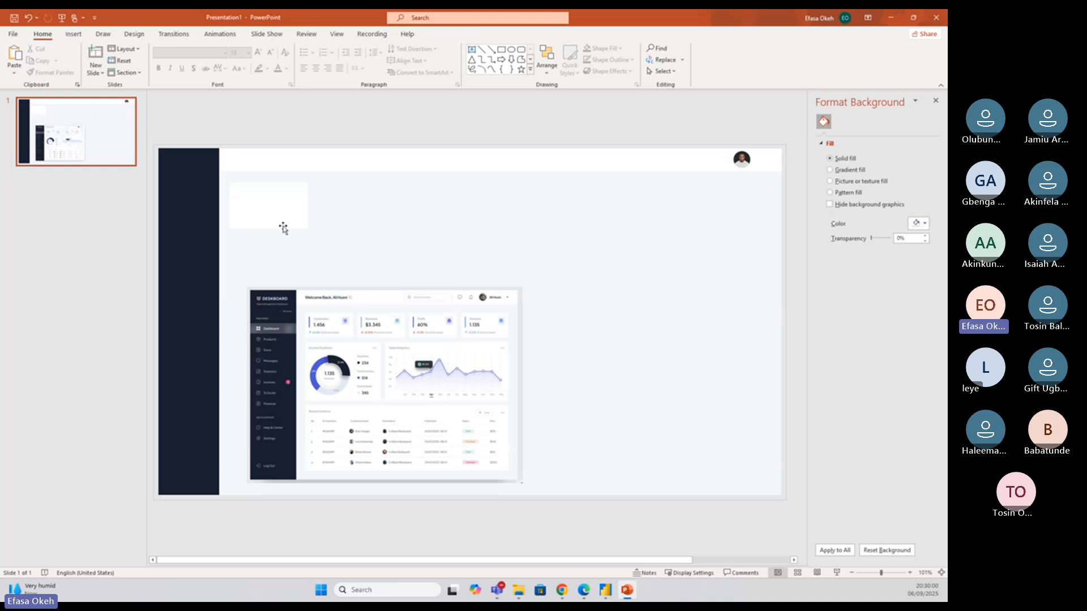
pyautogui.click(286, 162)
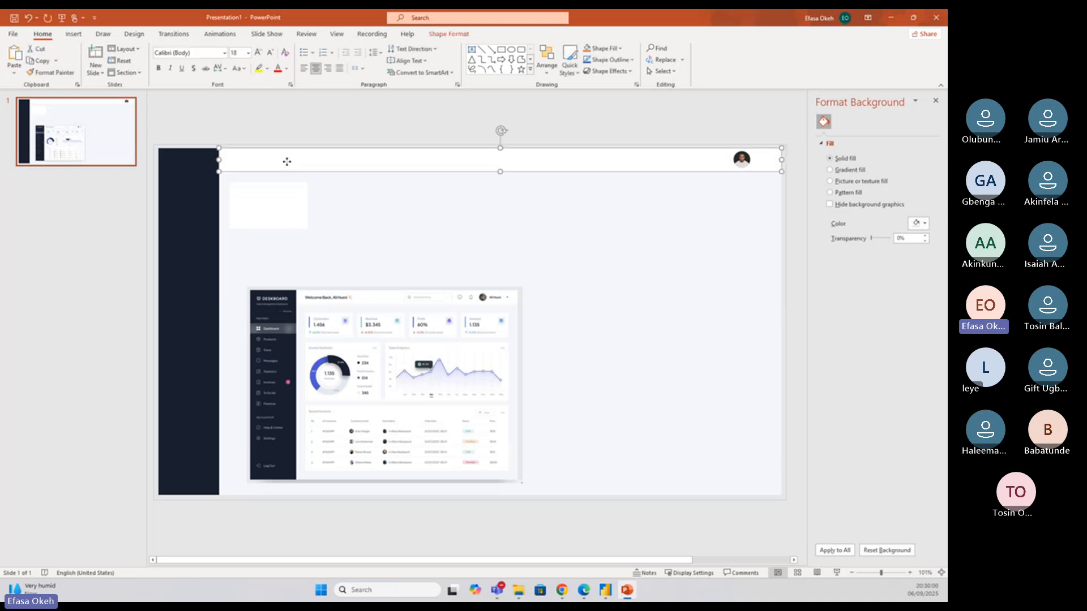
# Copy the white header bar's formatting onto the white card below it with Format Painter
pyautogui.click(446, 35)
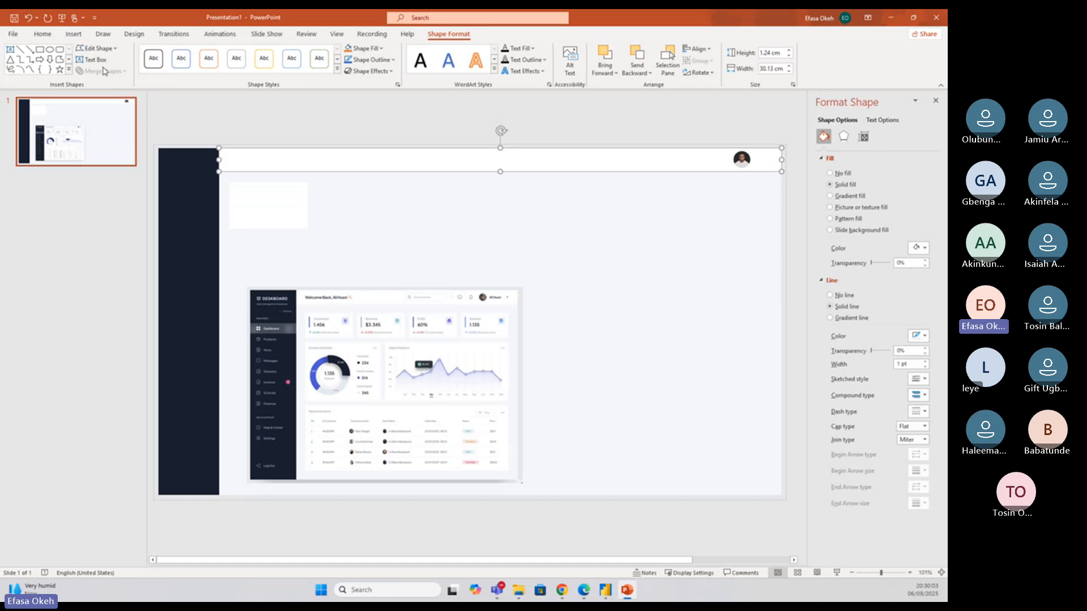
pyautogui.click(40, 36)
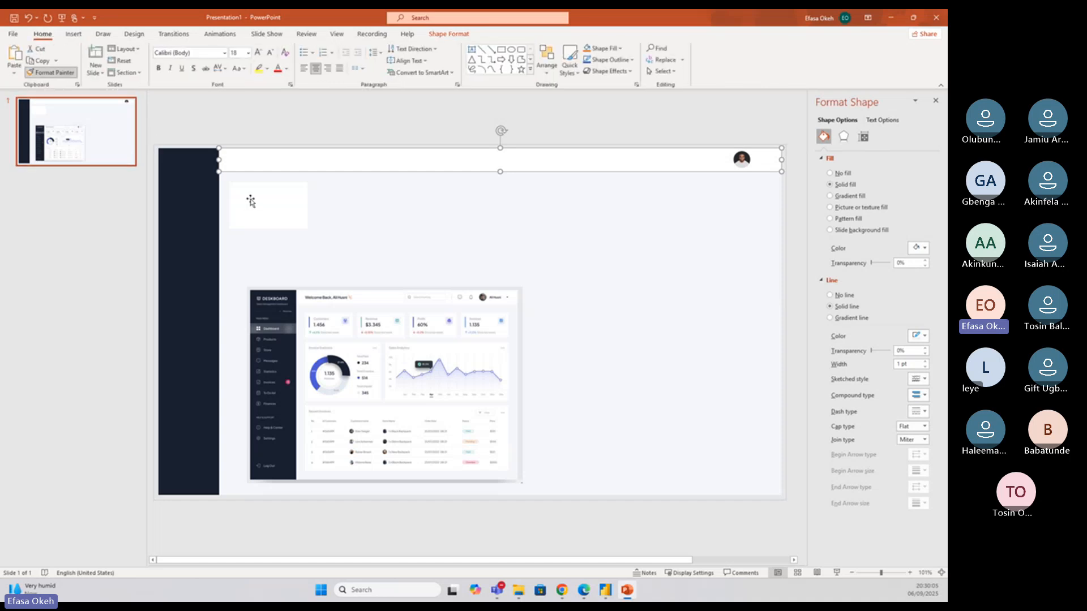
pyautogui.click(250, 205)
pyautogui.click(287, 112)
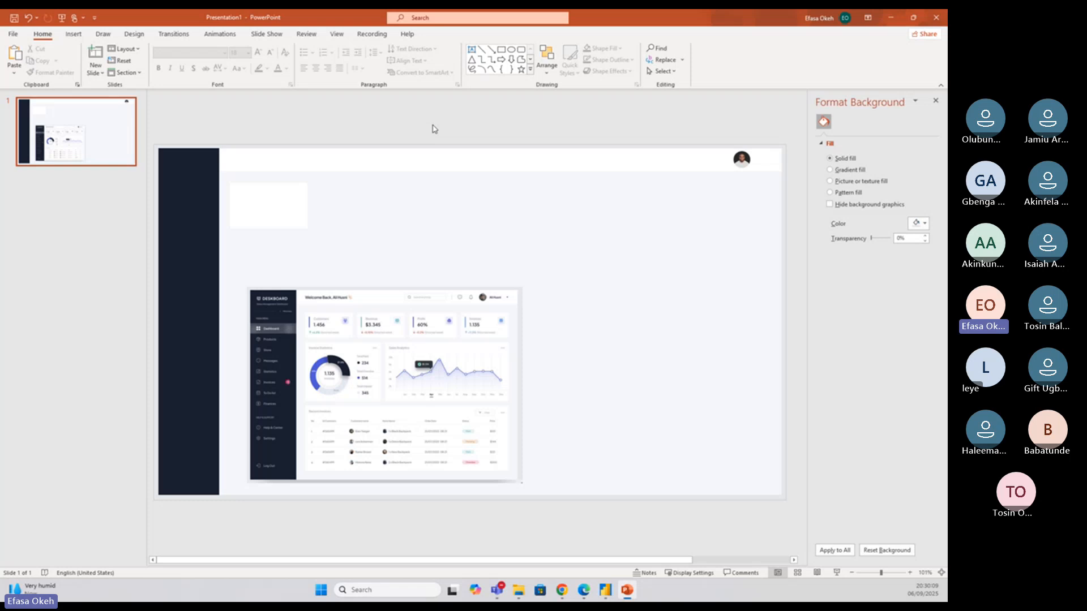
# Duplicate the white card and place the copy beside it in the same row under the header bar
pyautogui.click(280, 211)
pyautogui.hotkey('ctrl', 'v')
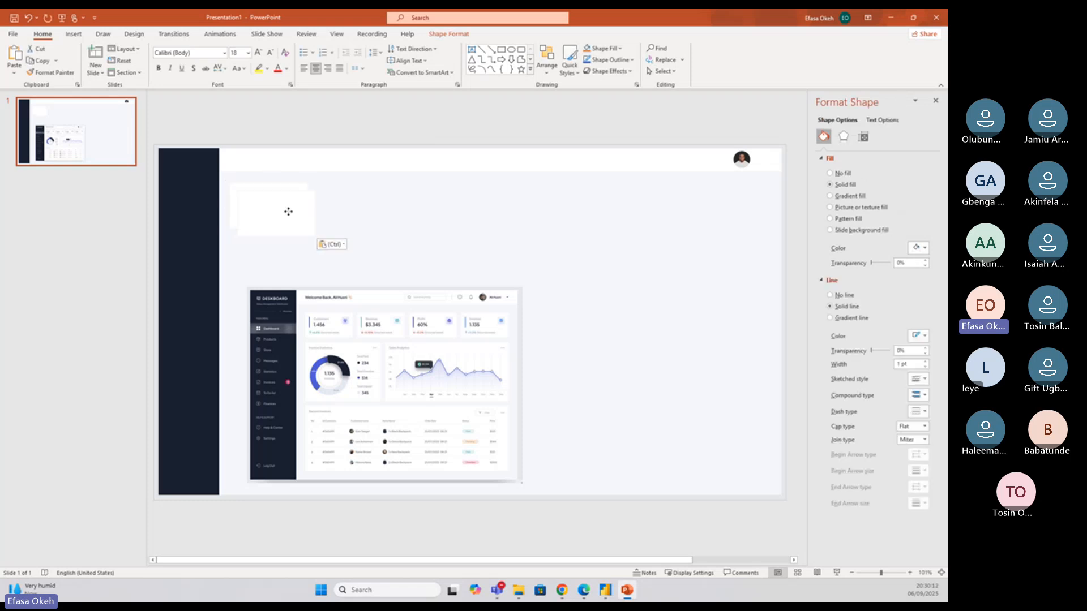
pyautogui.moveTo(288, 211); pyautogui.dragTo(369, 200)
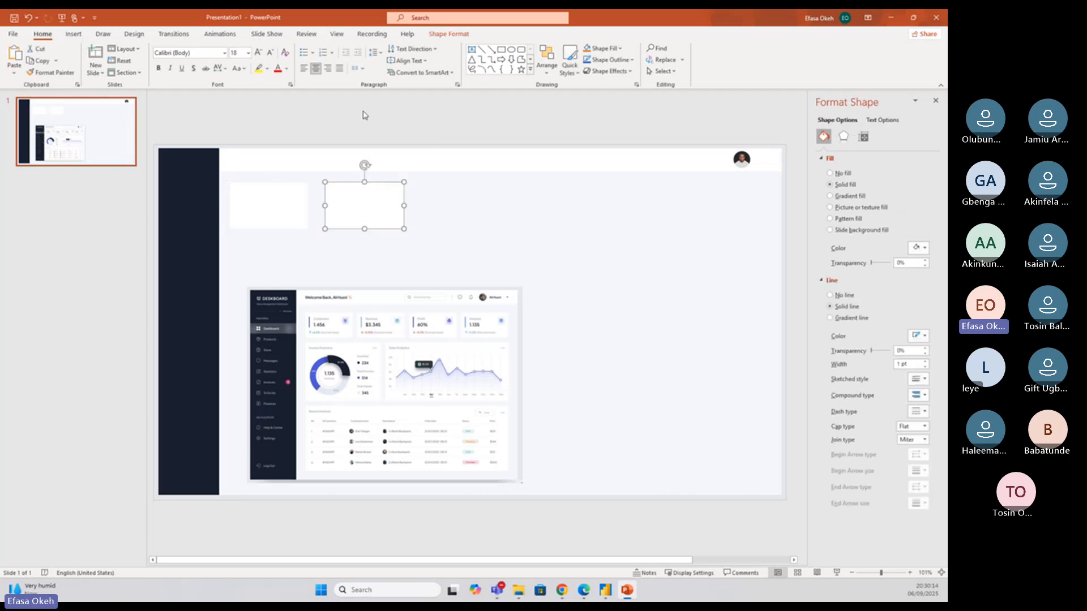
# Remove the second card's outline and apply the Preset 3 shape effect to it
pyautogui.click(844, 296)
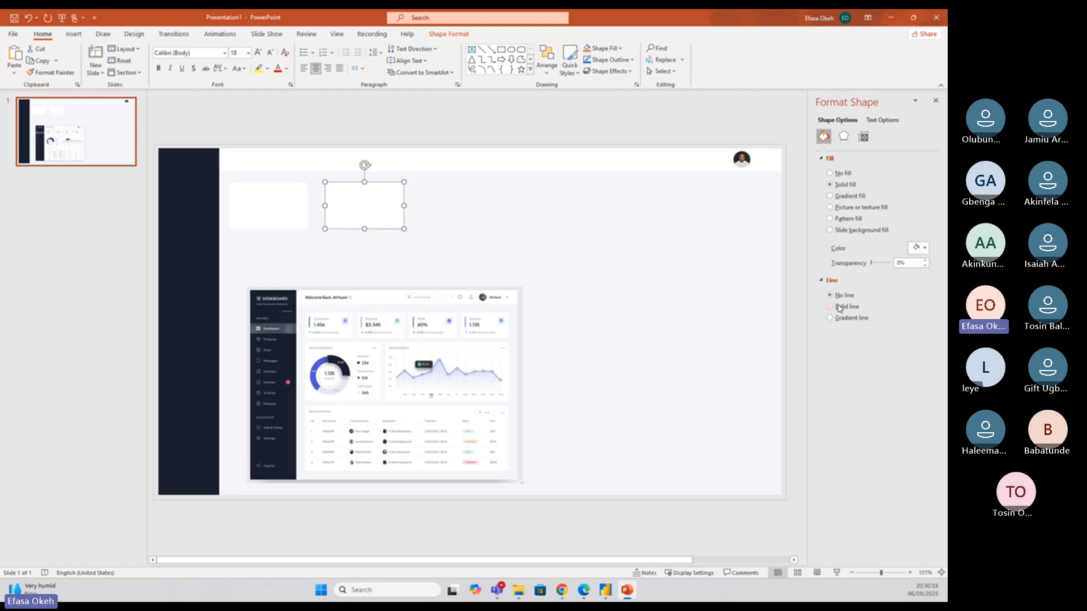
pyautogui.click(448, 34)
pyautogui.click(389, 72)
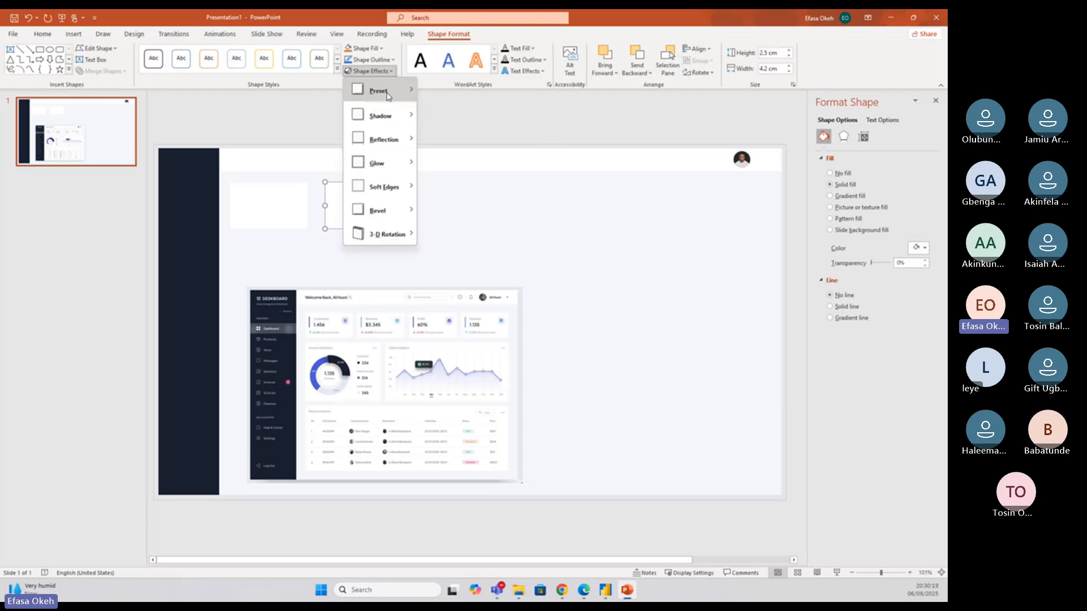
pyautogui.moveTo(380, 91)
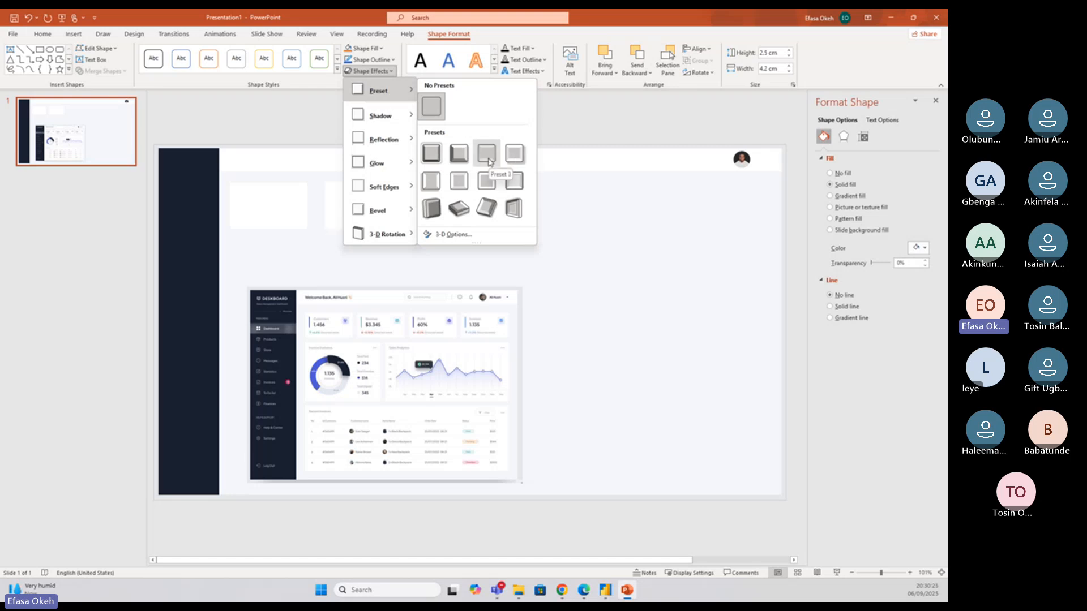
pyautogui.click(489, 162)
pyautogui.click(400, 115)
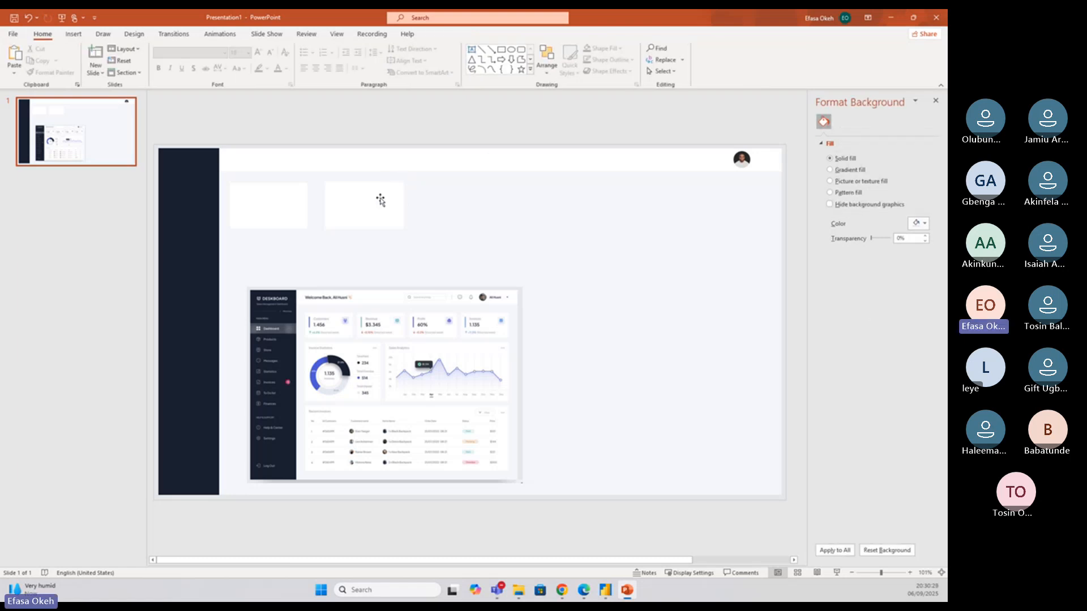
pyautogui.click(379, 199)
pyautogui.click(400, 128)
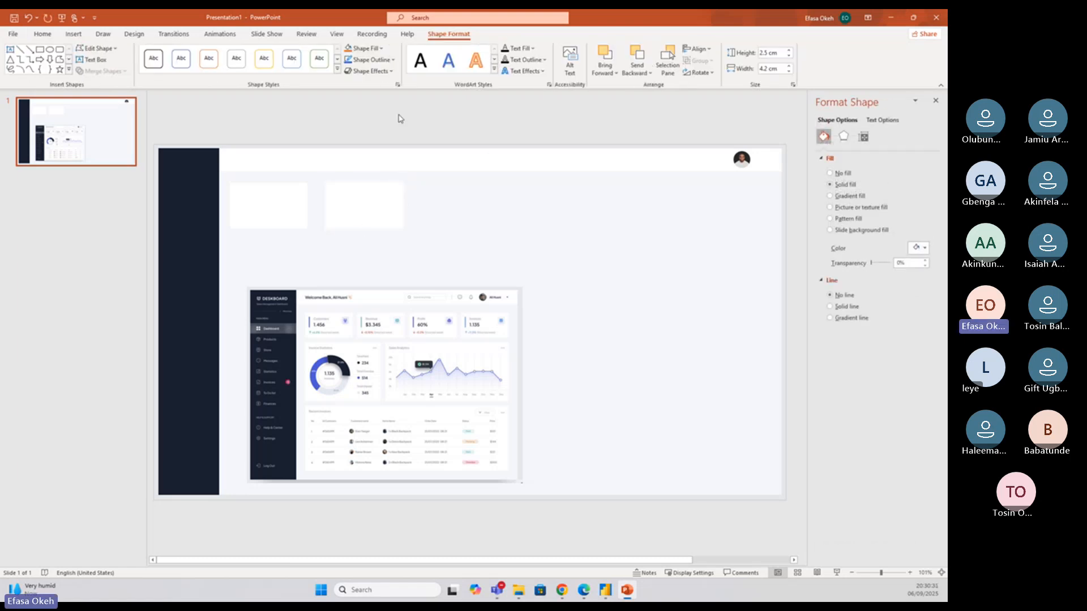
# Move the second card to the empty area beside the Deskboard picture and examine the preset, bevel and shadow effects for it
pyautogui.click(365, 218)
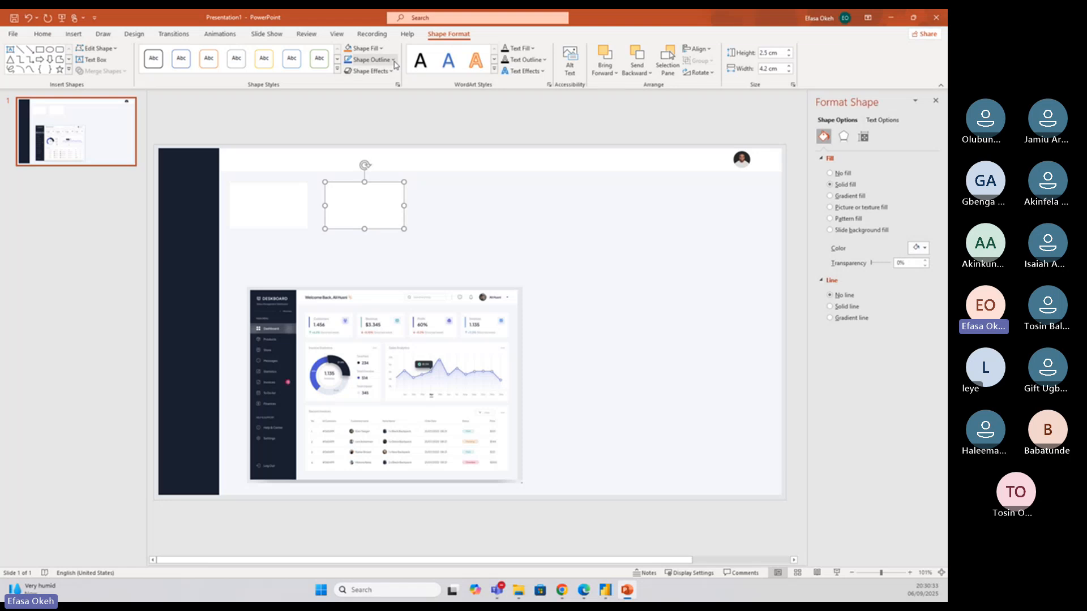
pyautogui.click(372, 60)
pyautogui.click(399, 52)
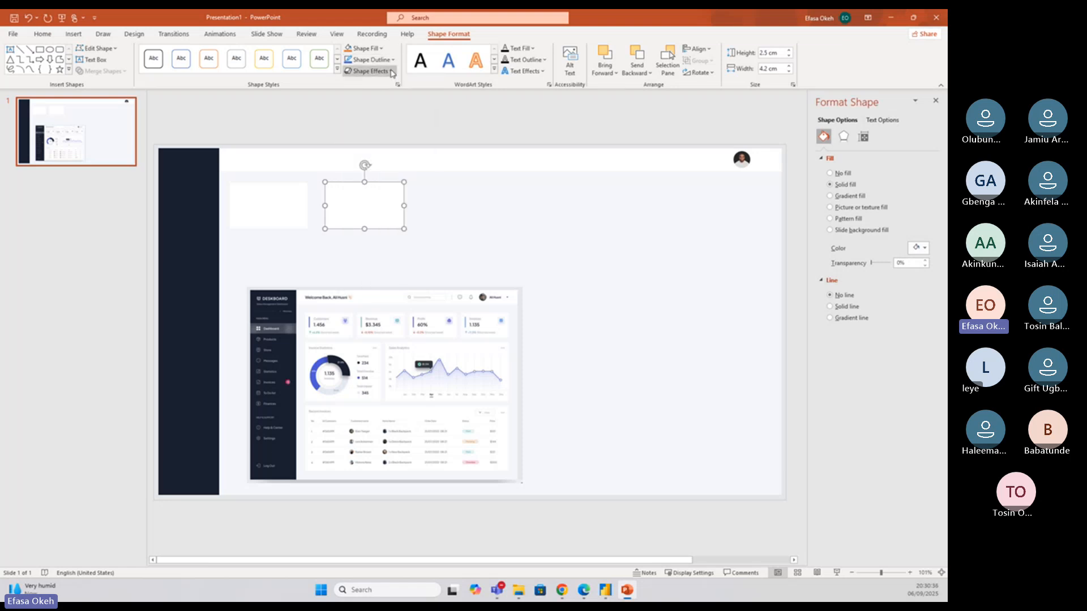
pyautogui.click(371, 71)
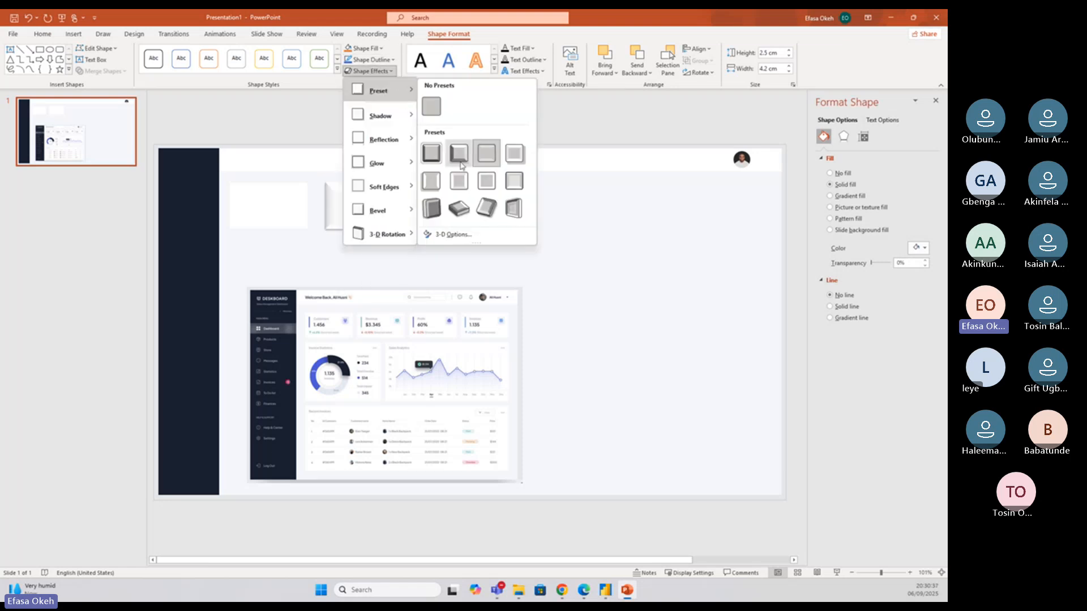
pyautogui.click(552, 104)
pyautogui.moveTo(372, 209); pyautogui.dragTo(631, 336)
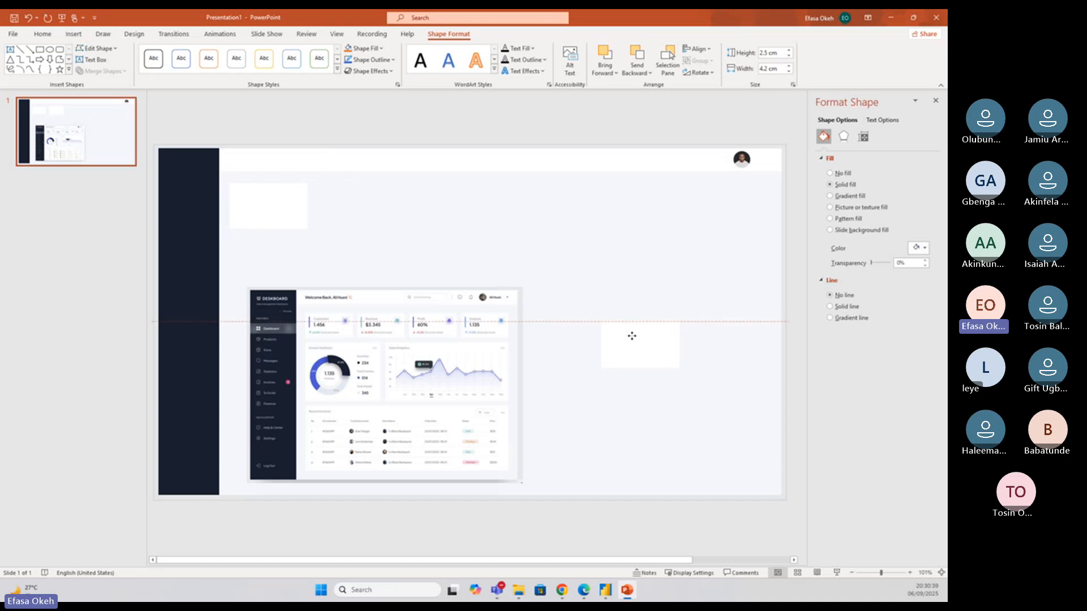
pyautogui.click(372, 60)
pyautogui.click(400, 48)
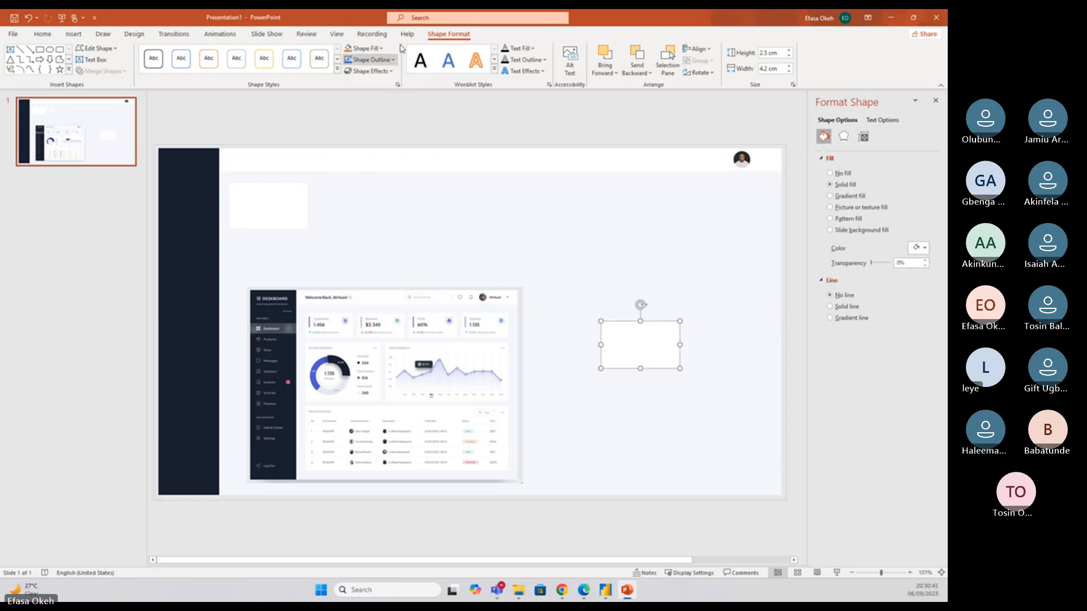
pyautogui.click(371, 71)
pyautogui.moveTo(378, 90)
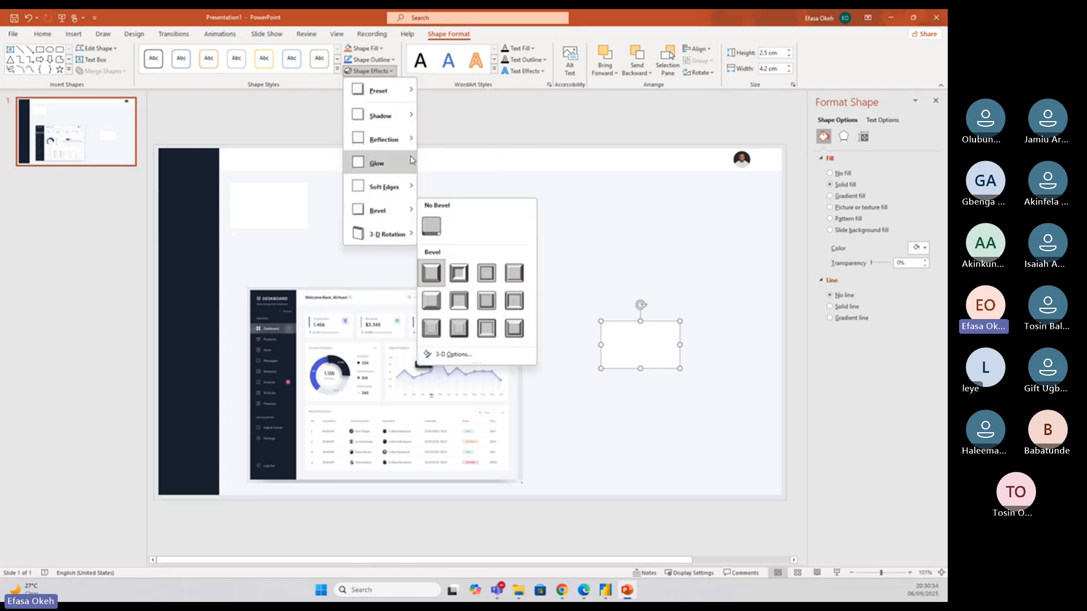
pyautogui.moveTo(413, 117)
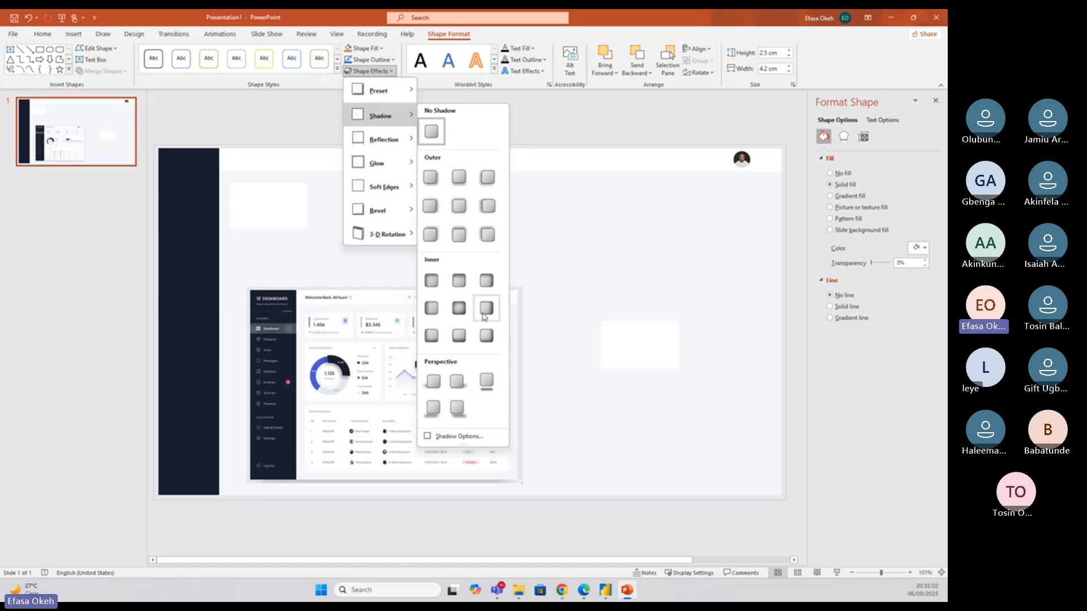
pyautogui.click(568, 124)
# Move the second card back beside the first and give it a solid outline in a light grey theme colour
pyautogui.moveTo(635, 344); pyautogui.dragTo(358, 203)
pyautogui.click(334, 127)
pyautogui.click(374, 197)
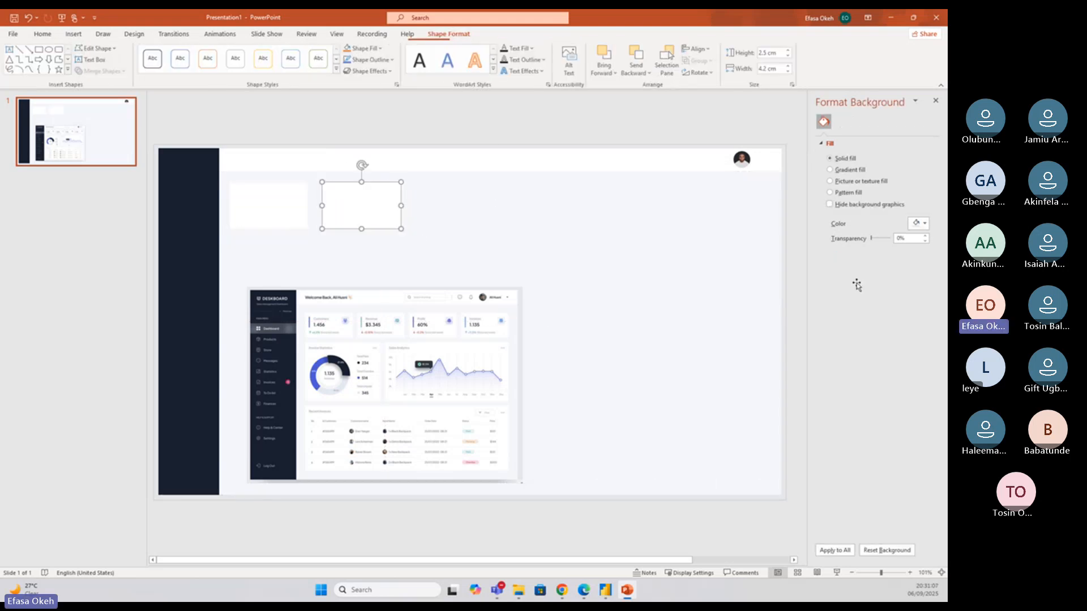
pyautogui.click(842, 309)
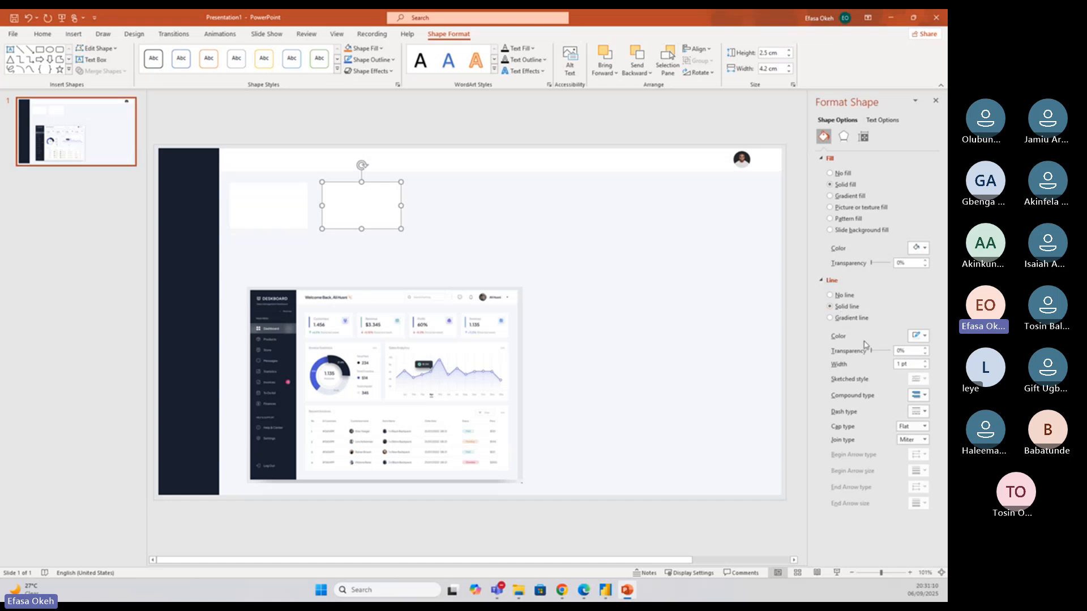
pyautogui.click(924, 338)
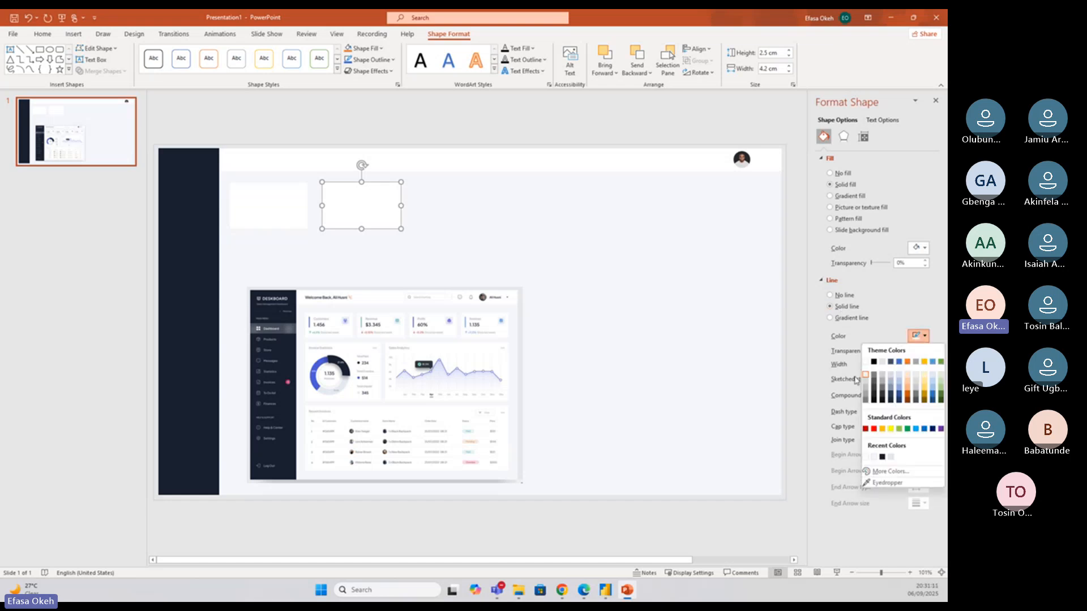
pyautogui.click(863, 382)
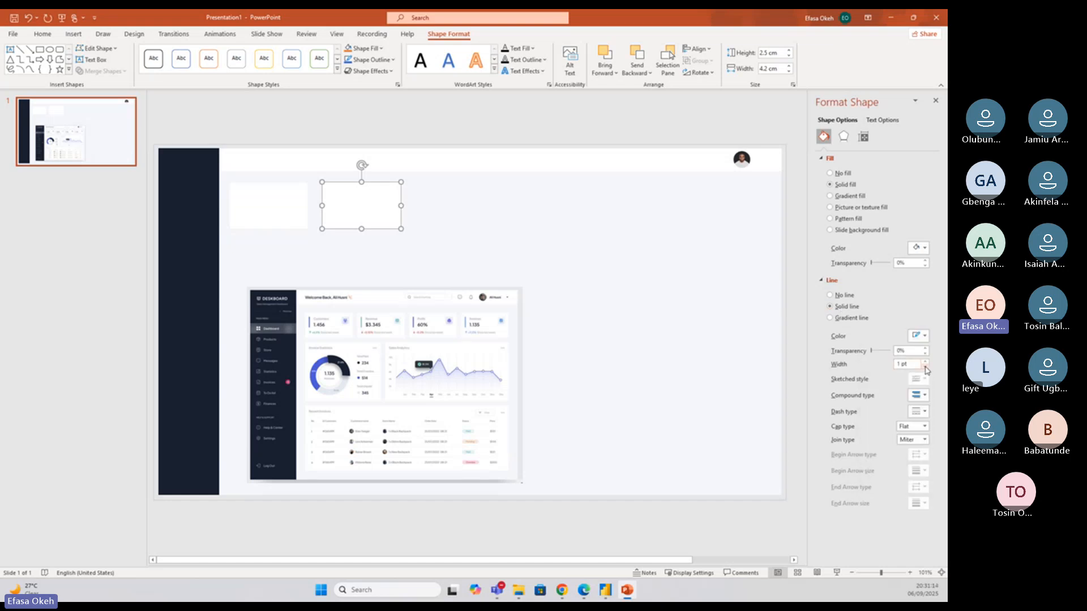
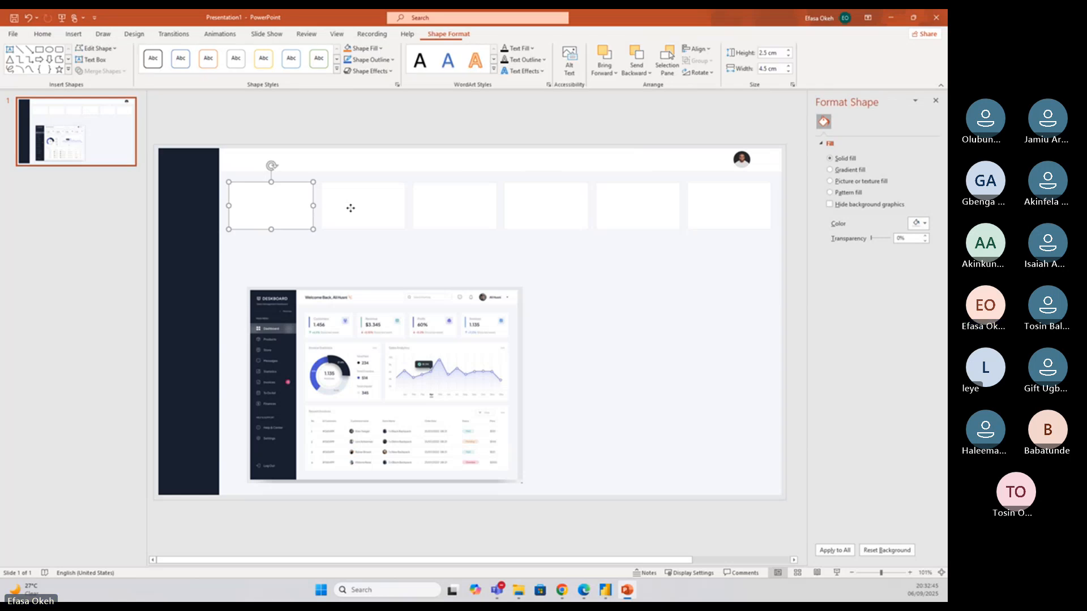
# Select all six white cards and reduce their outline width while increasing the outline transparency
pyautogui.hotkey('ctrl', 'a')
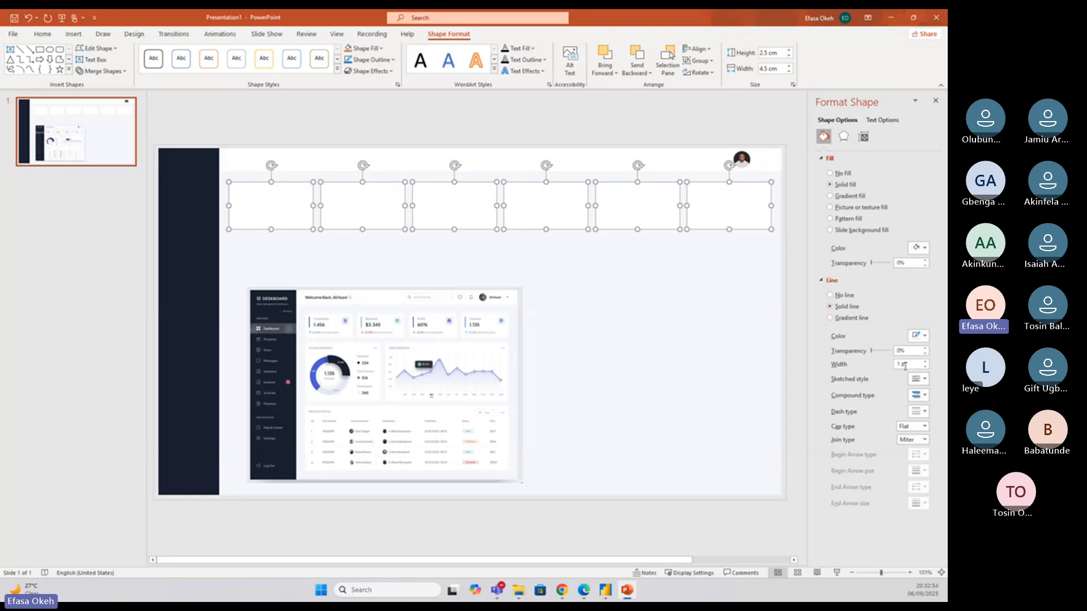
pyautogui.click(925, 366)
pyautogui.moveTo(872, 351); pyautogui.dragTo(877, 353)
pyautogui.click(578, 121)
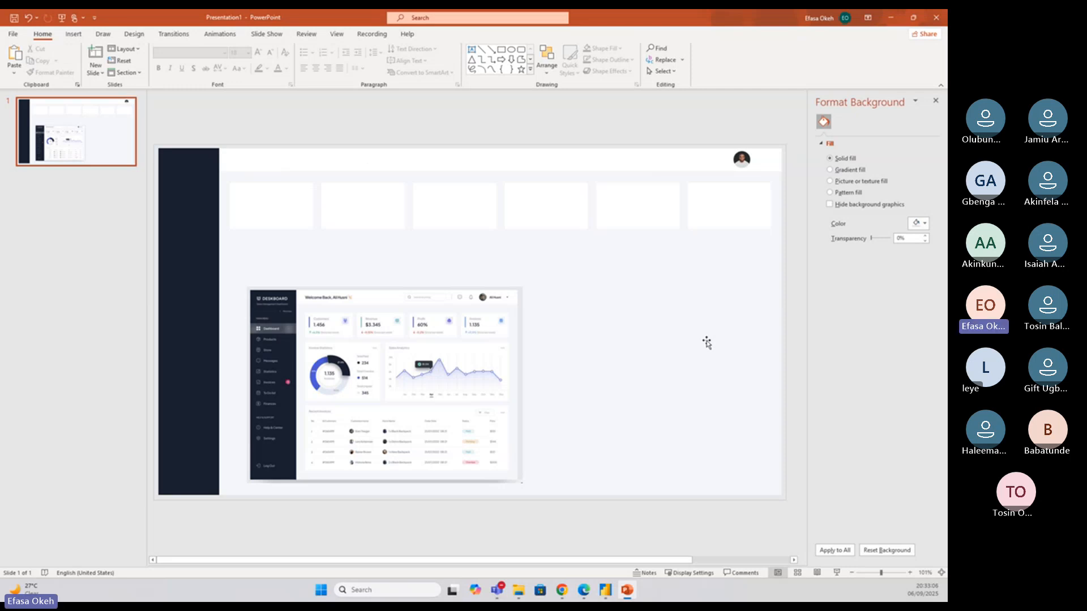
# Enlarge the Deskboard picture and move it below the row of cards to see its card design
pyautogui.click(363, 351)
pyautogui.moveTo(519, 287); pyautogui.dragTo(674, 262)
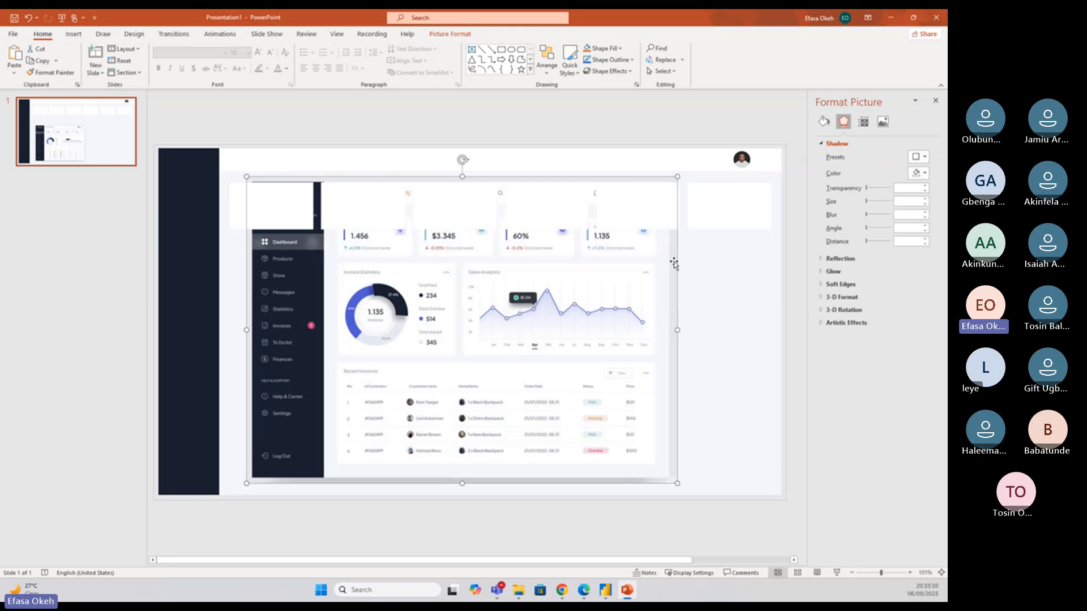
pyautogui.moveTo(558, 309); pyautogui.dragTo(557, 336)
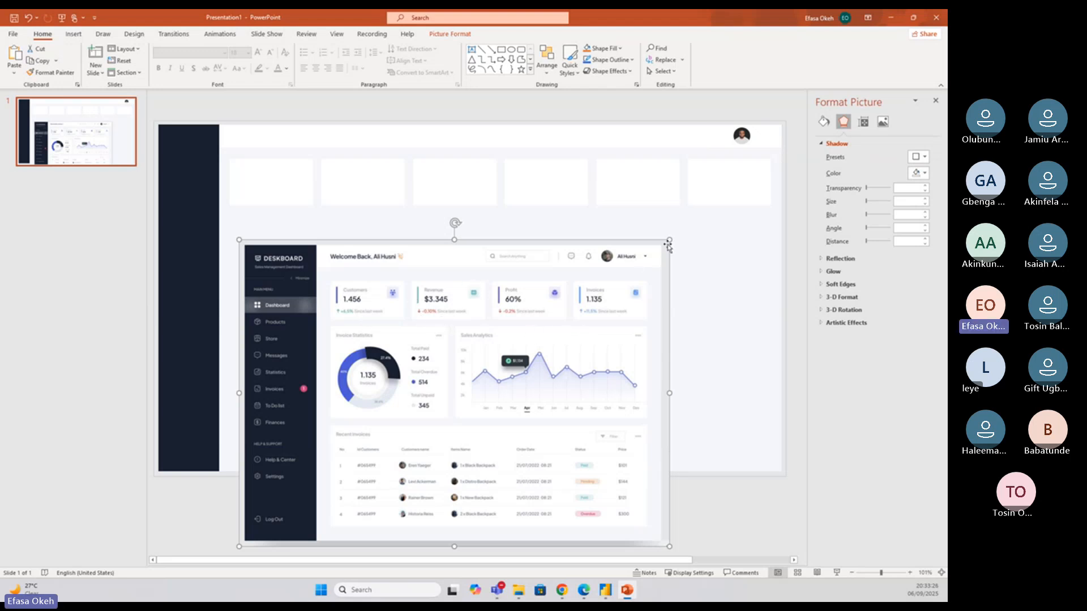
# Shrink the Deskboard picture and move it toward the lower right of the slide
pyautogui.moveTo(670, 240); pyautogui.dragTo(485, 364)
pyautogui.moveTo(369, 408); pyautogui.dragTo(571, 308)
pyautogui.click(405, 117)
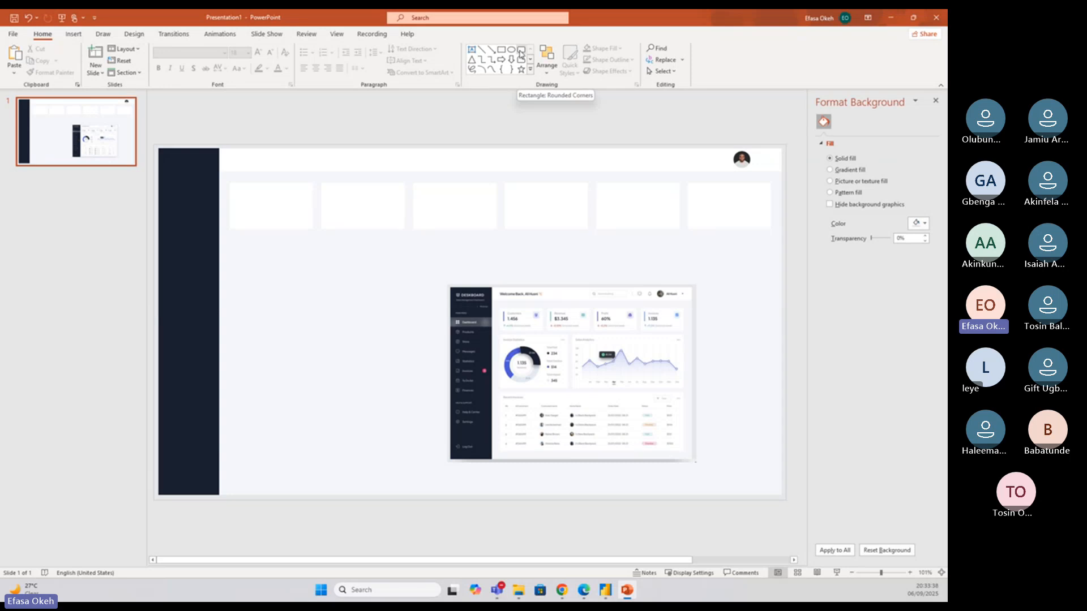
# Draw a narrow rounded rectangle below the first two cards, about 1.24 cm high, and set its width to 0.1 cm
pyautogui.click(521, 53)
pyautogui.moveTo(321, 248)
pyautogui.mouseDown()
pyautogui.moveTo(325, 298)
pyautogui.moveTo(340, 304)
pyautogui.mouseUp()
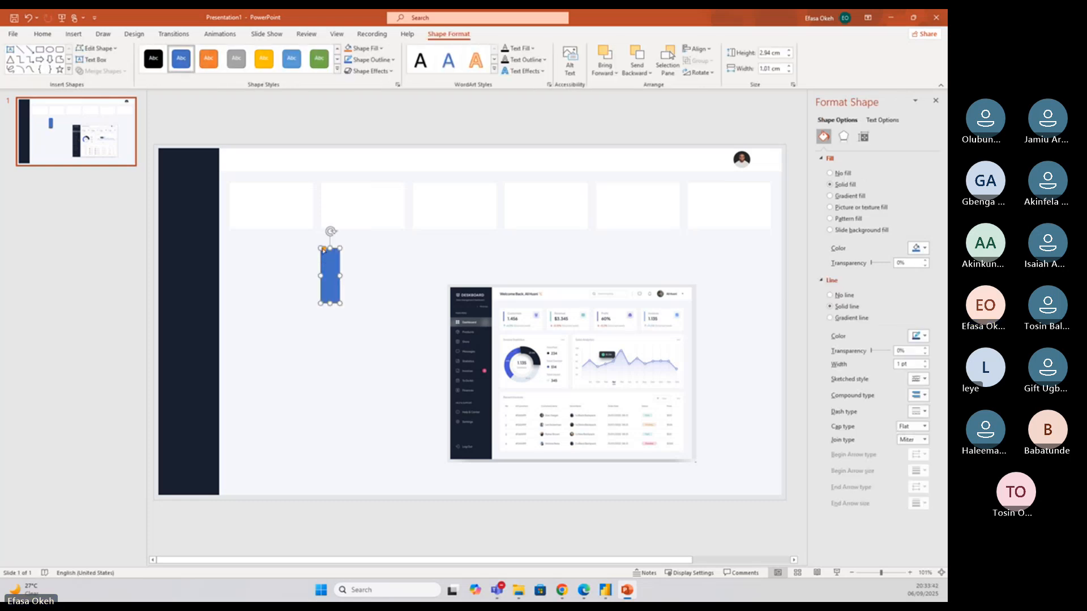
pyautogui.moveTo(328, 254)
pyautogui.mouseDown()
pyautogui.moveTo(339, 283)
pyautogui.moveTo(315, 261)
pyautogui.mouseUp()
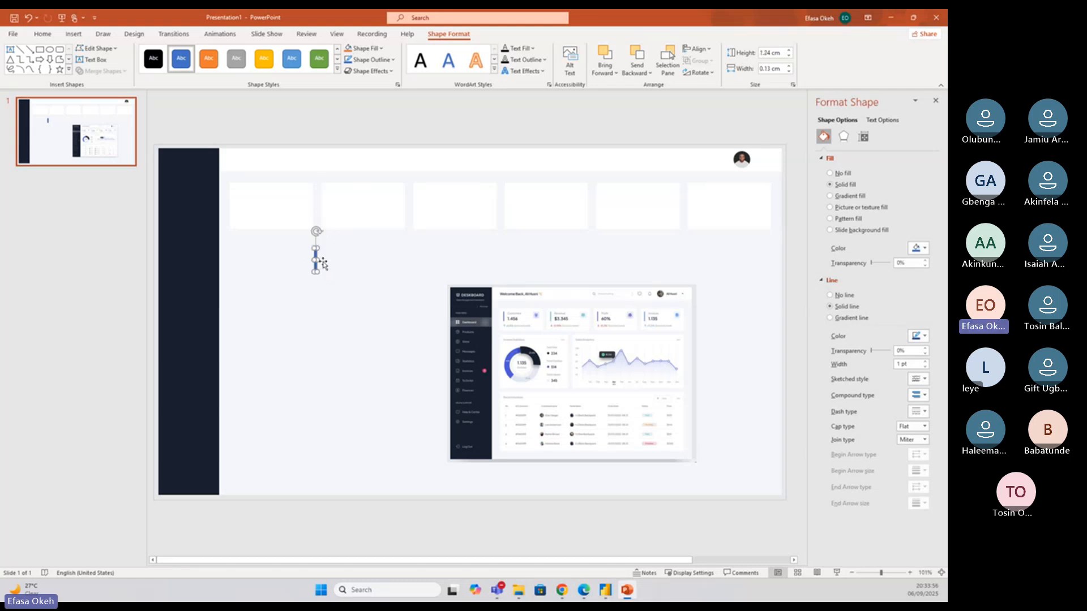
pyautogui.click(788, 72)
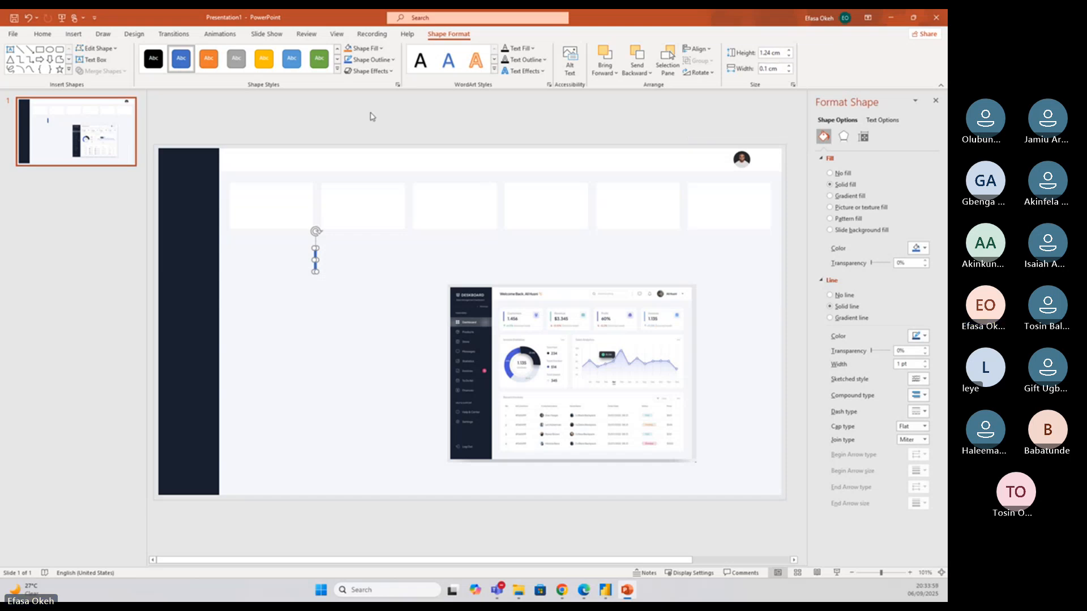
pyautogui.click(364, 170)
# Fine-tune the thin blue bar's width, trying 0 cm and 0.1 cm and re-entering the value
pyautogui.click(315, 259)
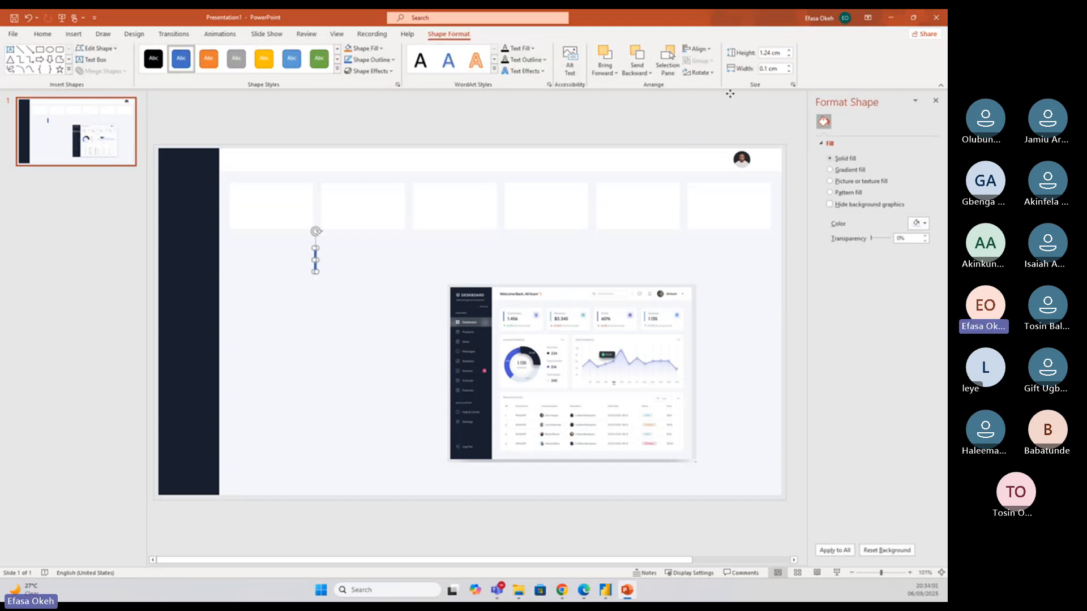
pyautogui.click(788, 72)
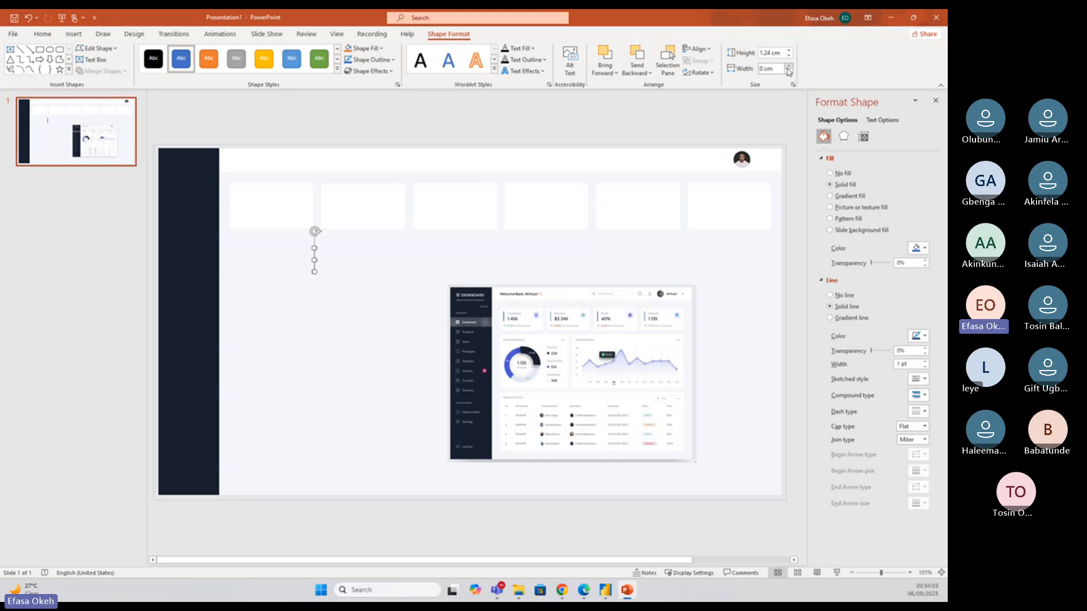
pyautogui.click(788, 66)
pyautogui.click(767, 70)
pyautogui.click(767, 69)
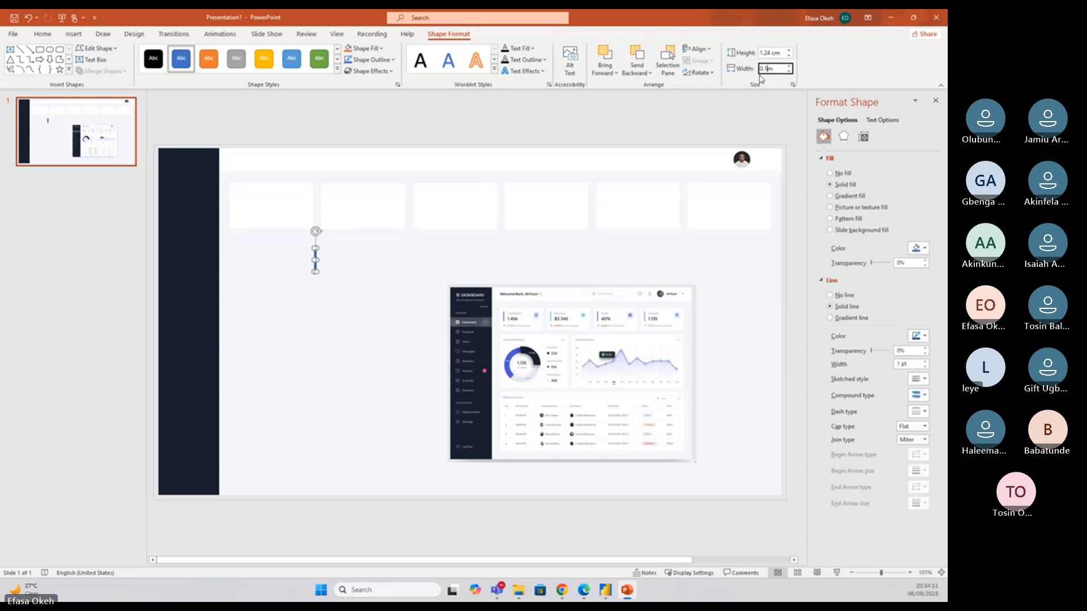
pyautogui.press('BackSpace')
pyautogui.press('BackSpace')
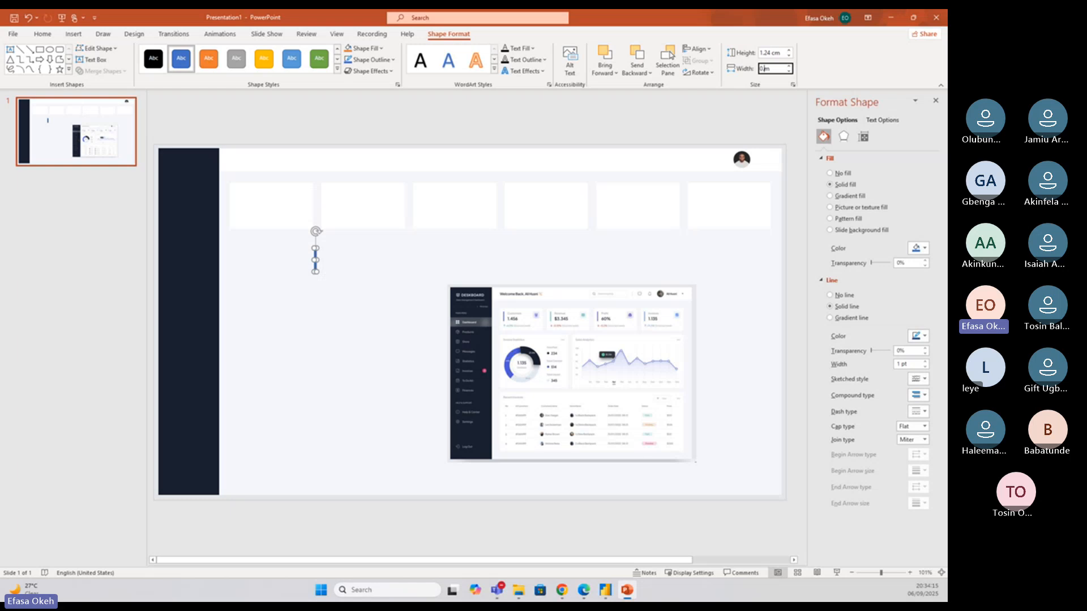
pyautogui.press('Return')
pyautogui.click(391, 115)
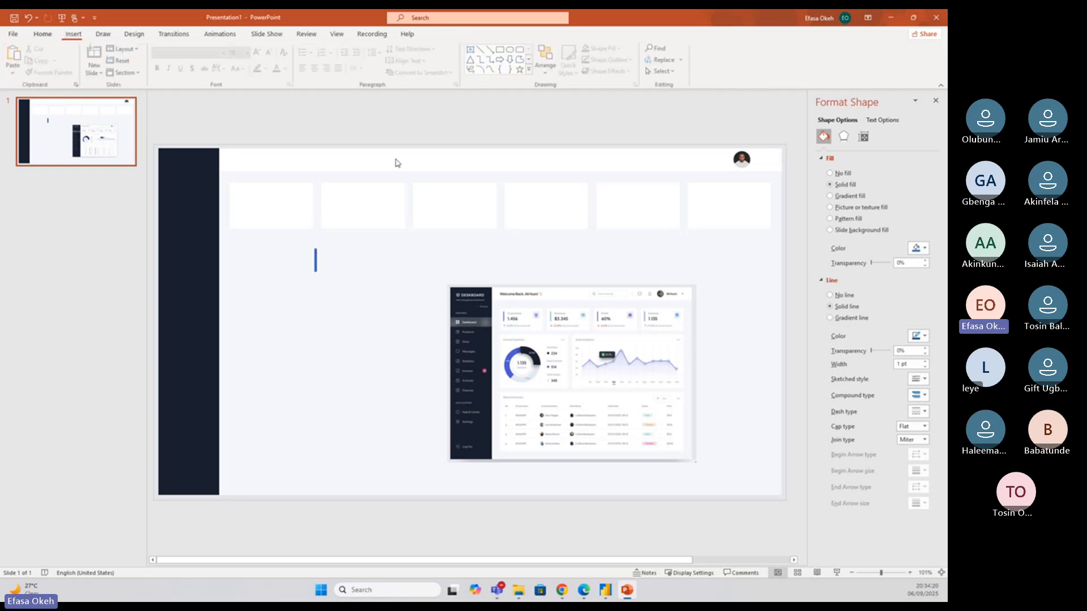
# Set the thin blue bar's height to 1.1 cm and move it to an empty area below the first card
pyautogui.click(316, 260)
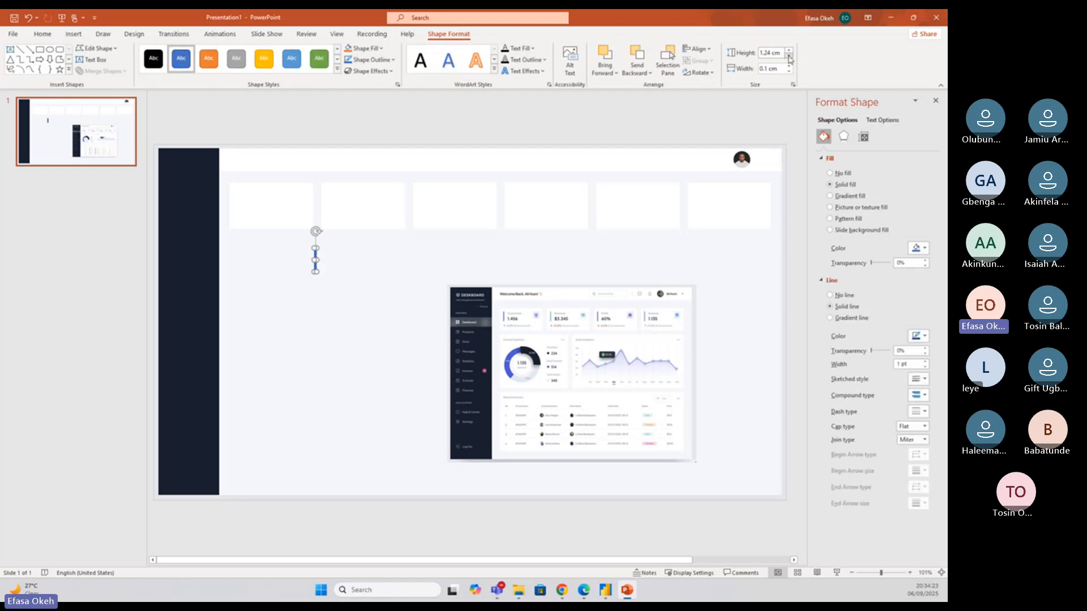
pyautogui.click(789, 56)
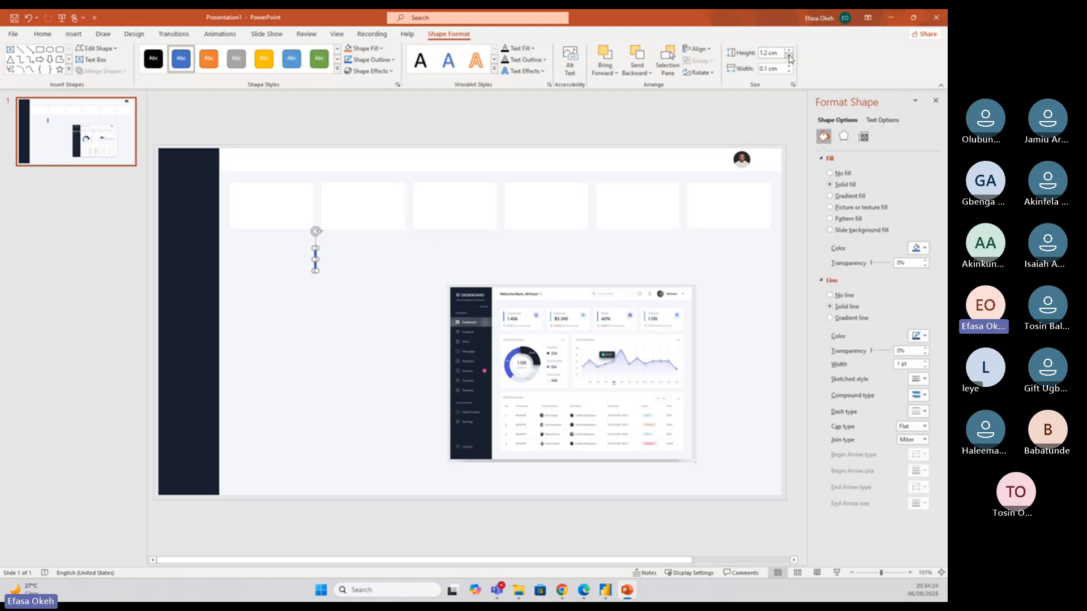
pyautogui.click(436, 128)
pyautogui.moveTo(316, 262); pyautogui.dragTo(287, 318)
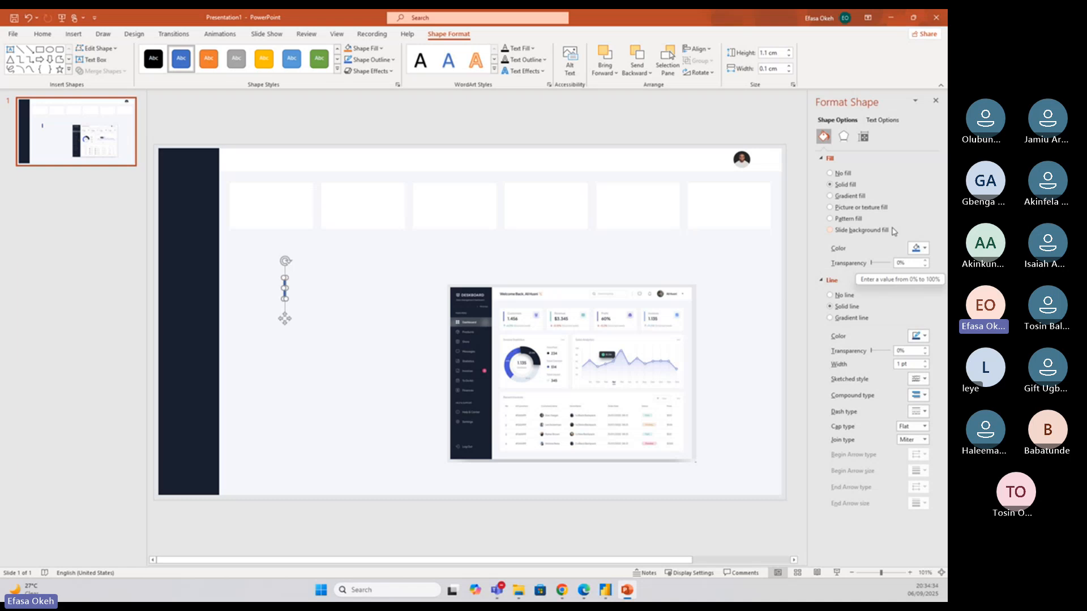
# Fill the bar with the accent colour sampled from the Deskboard picture's first card and remove its outline
pyautogui.click(924, 249)
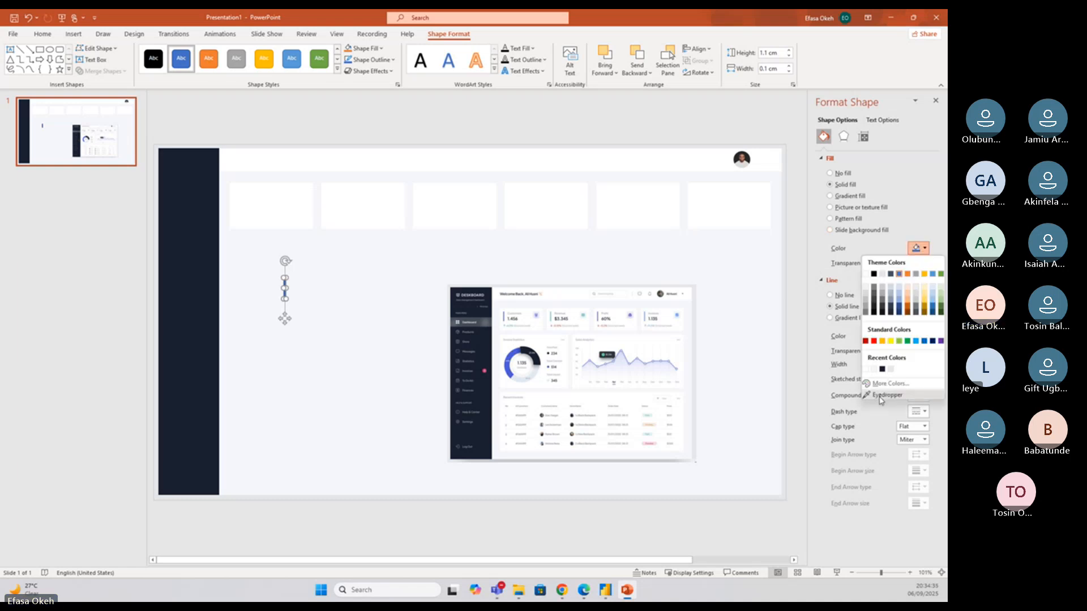
pyautogui.click(878, 398)
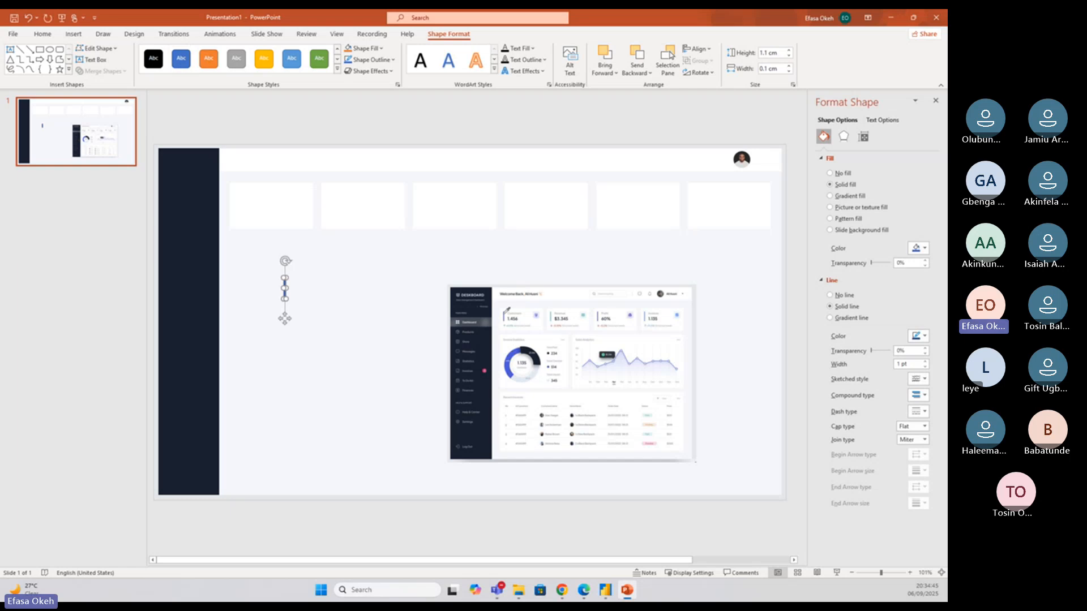
pyautogui.click(841, 296)
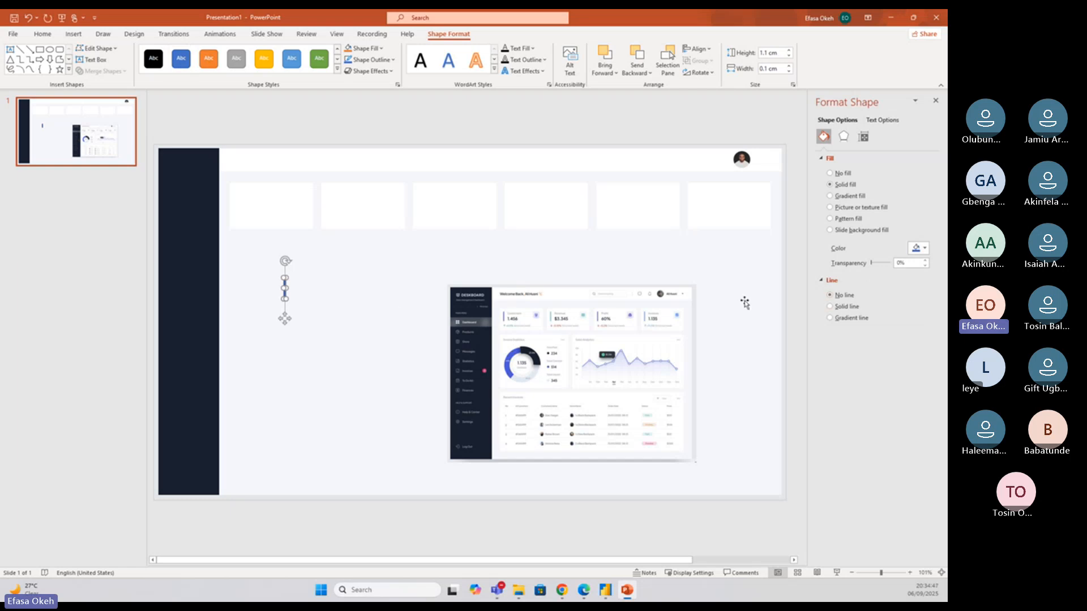
# Move the accent bar into the first card, just inside its left edge
pyautogui.moveTo(285, 319); pyautogui.dragTo(236, 230)
pyautogui.click(267, 113)
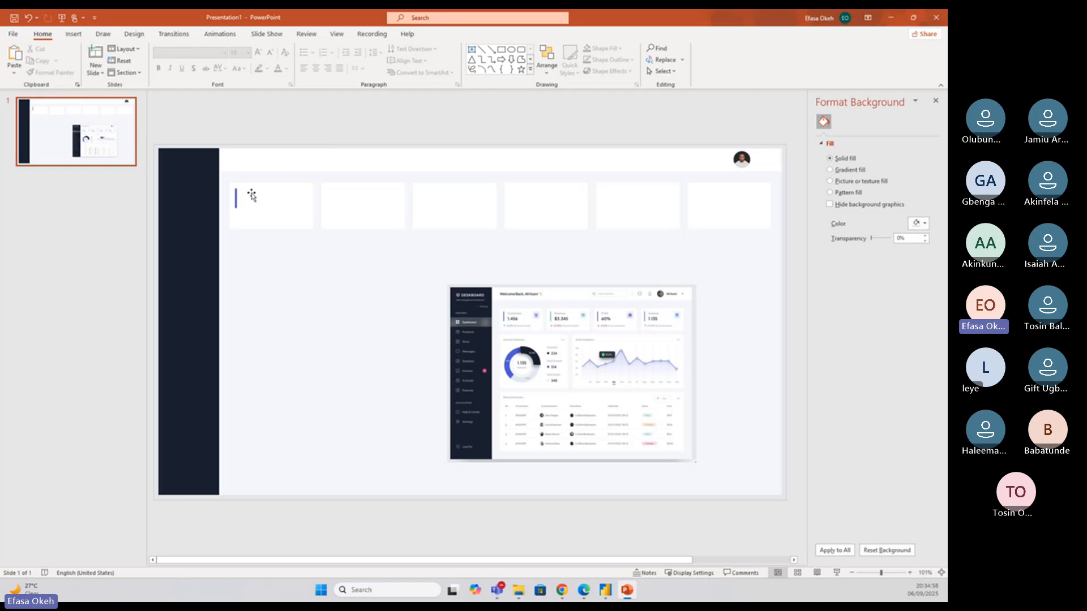
pyautogui.click(236, 202)
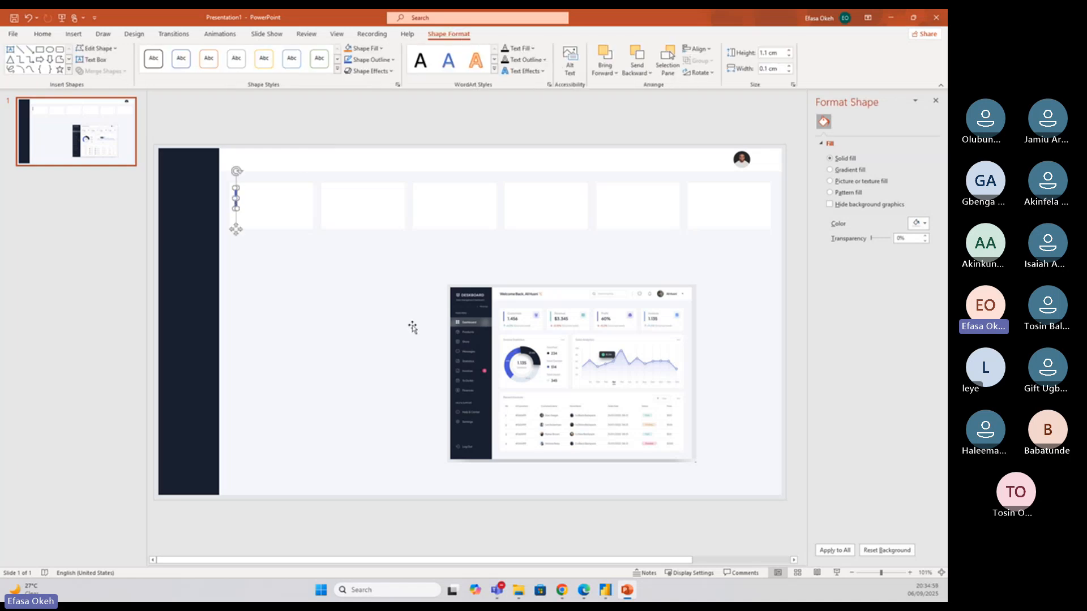
pyautogui.click(271, 125)
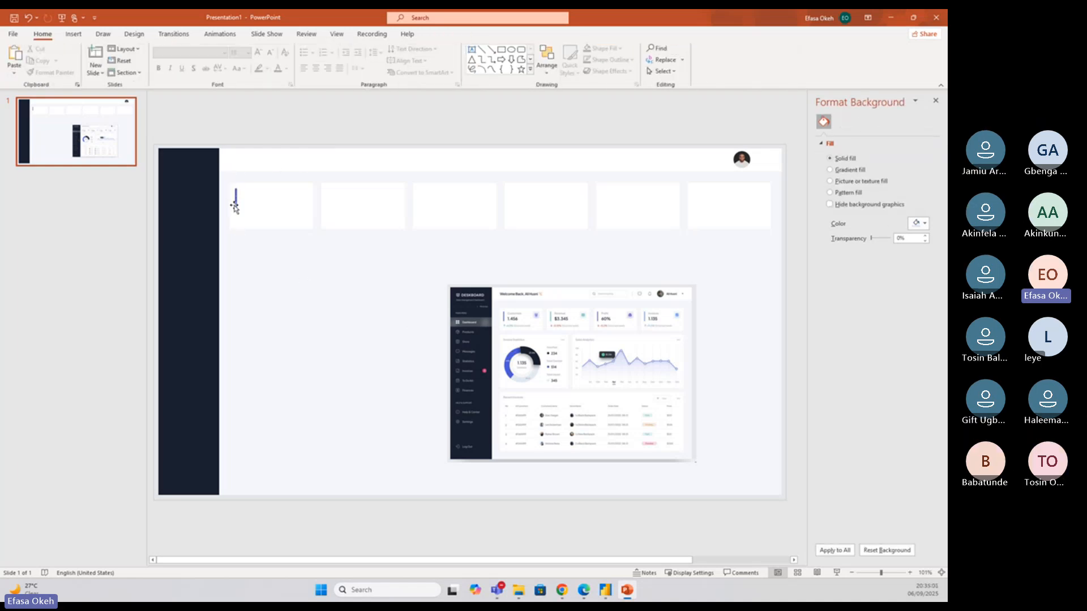
# Switch to the Retail Supplychain report in Power BI and move the Total Orders card slightly right and down
pyautogui.click(605, 592)
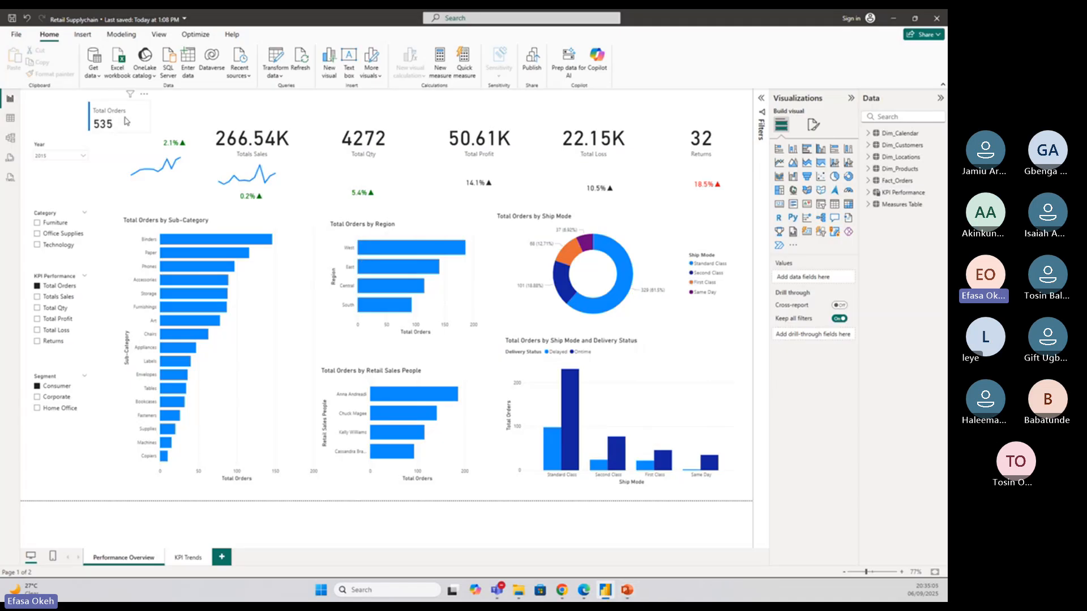
pyautogui.moveTo(126, 120); pyautogui.dragTo(136, 127)
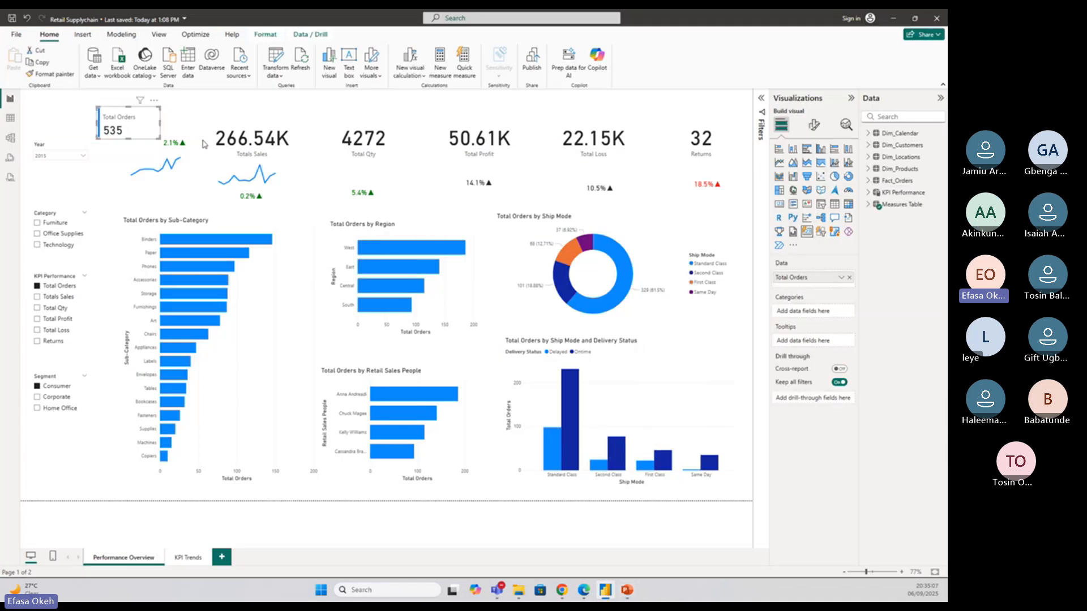
# Go through the report's KPI cards: Total Orders, Totals Sales, Total Qty, Total Profit, Total Loss and Returns
pyautogui.click(237, 143)
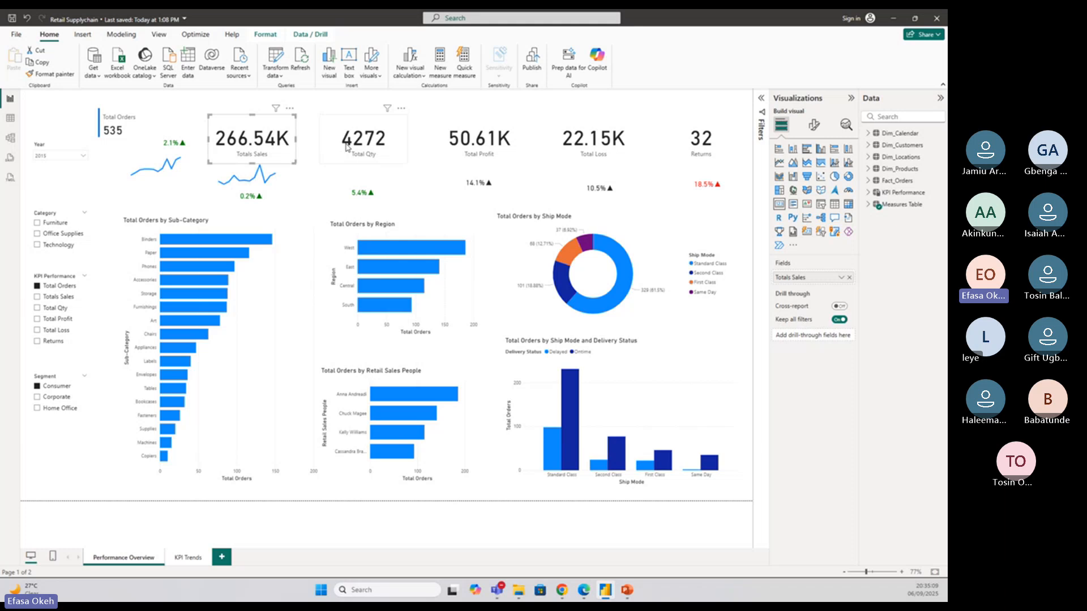
pyautogui.click(347, 146)
pyautogui.click(472, 148)
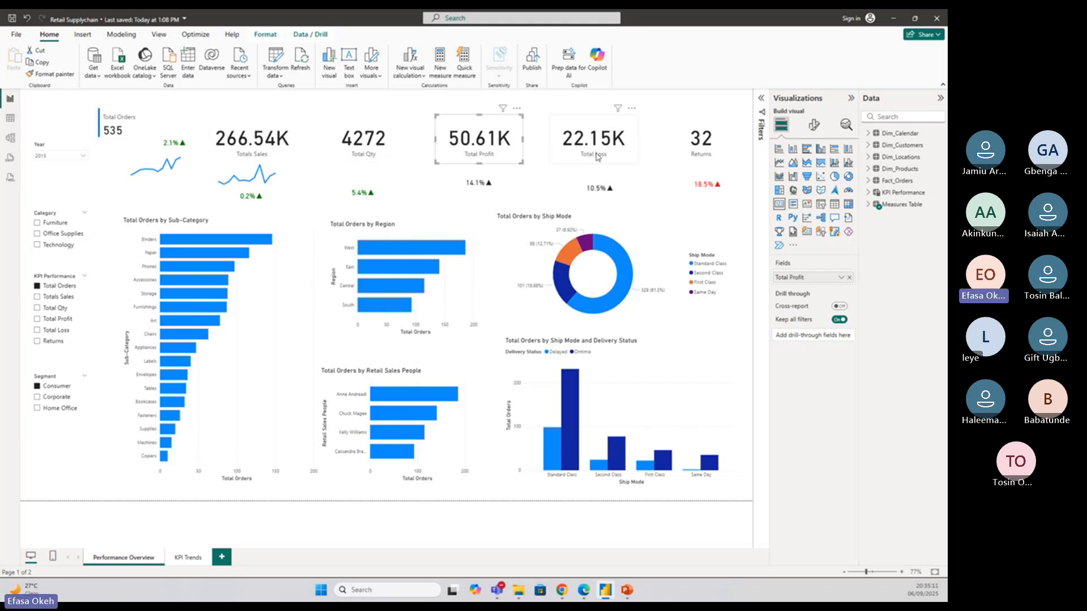
pyautogui.click(598, 157)
pyautogui.click(683, 161)
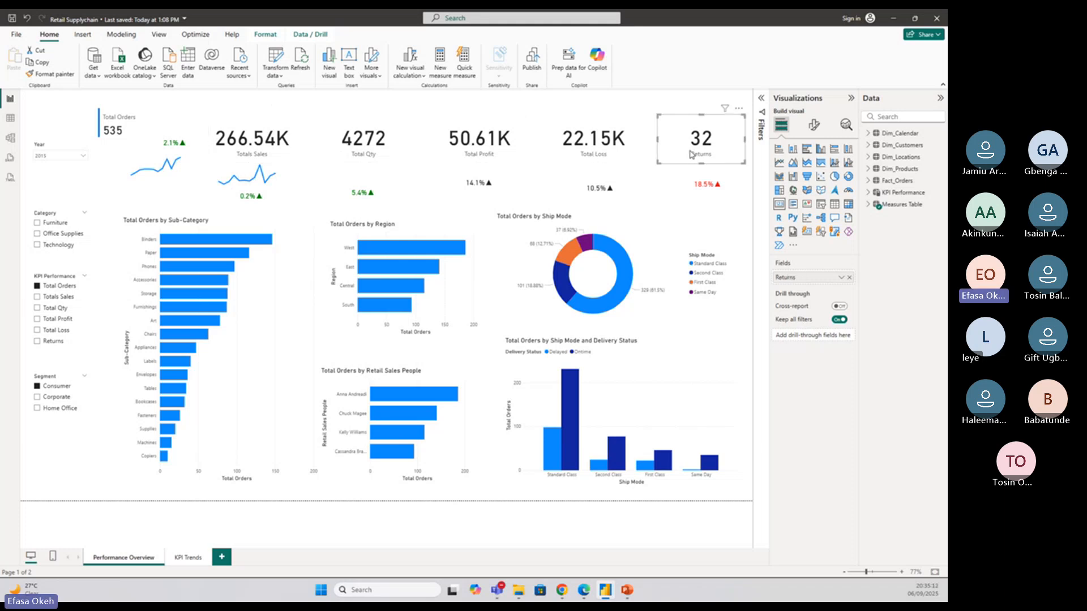
pyautogui.click(120, 133)
pyautogui.click(258, 150)
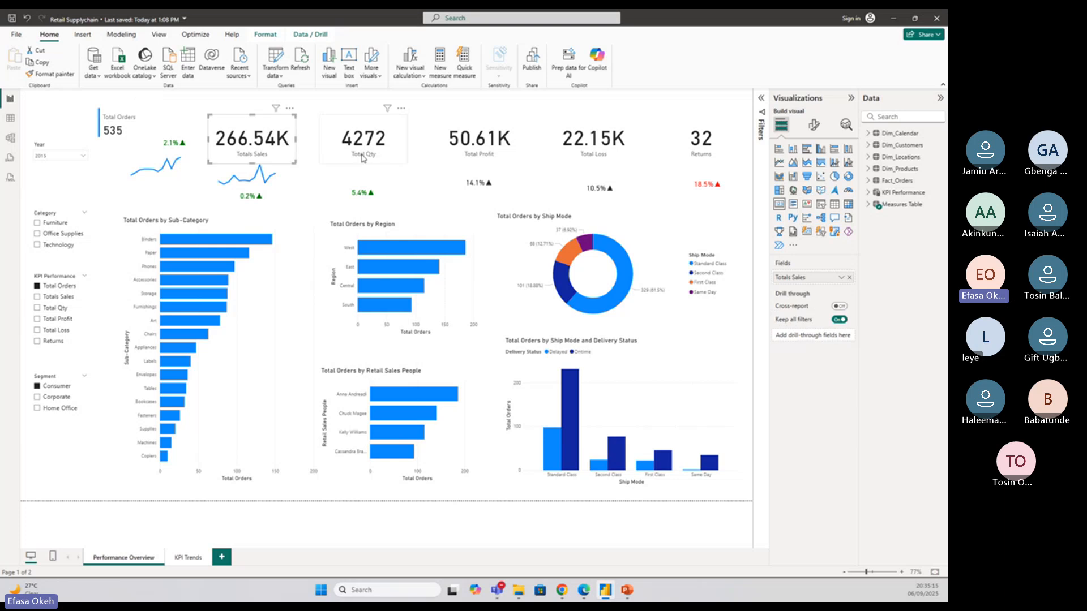
pyautogui.click(368, 156)
pyautogui.click(478, 155)
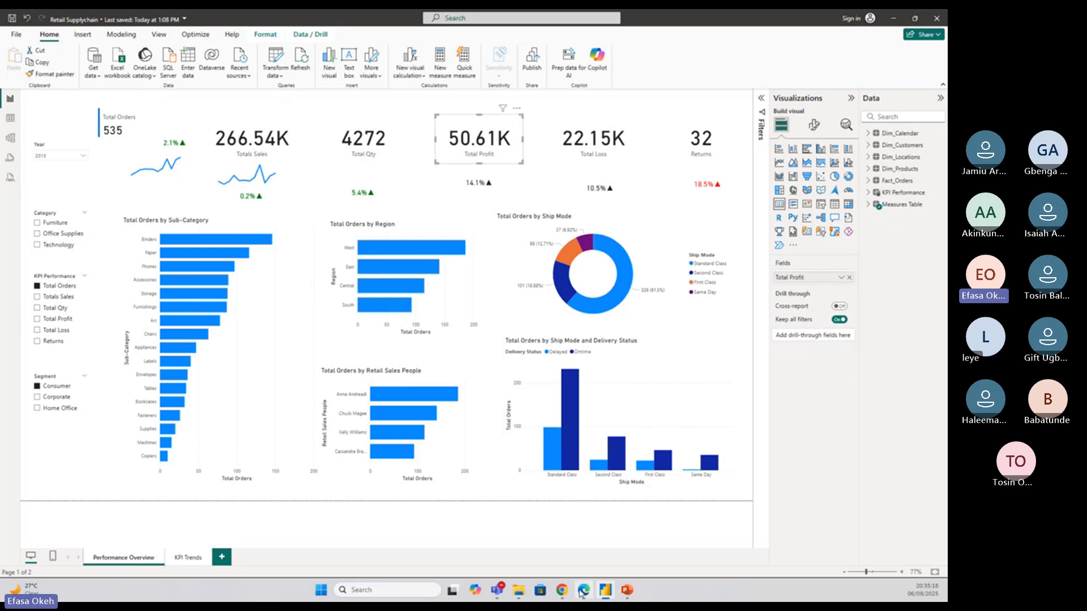
# Switch back to PowerPoint, duplicate the accent bar and place the copy near the second card's left edge at the same height
pyautogui.click(627, 591)
pyautogui.click(237, 204)
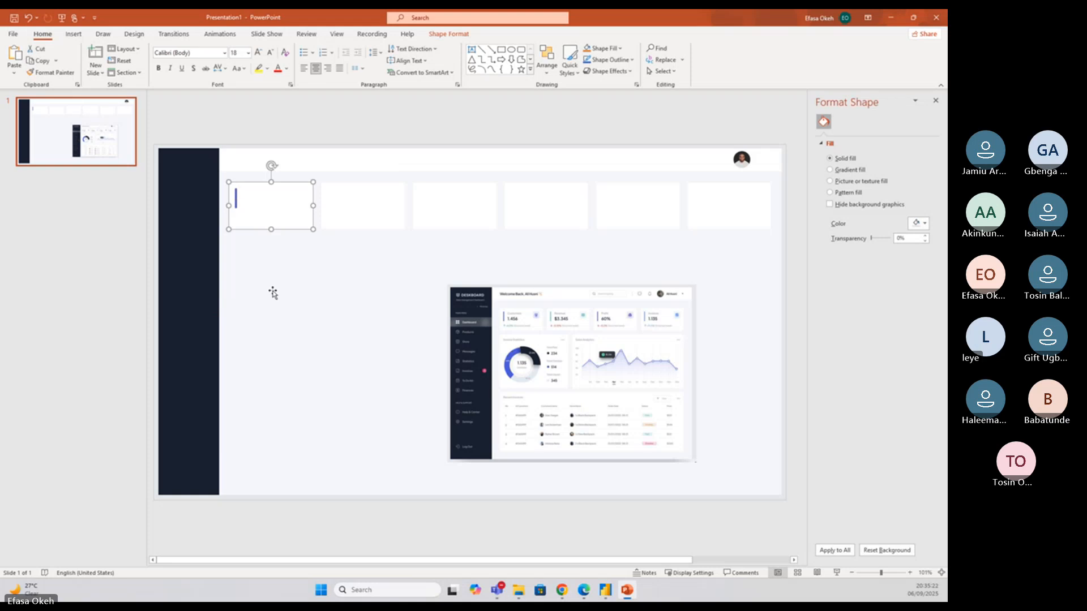
pyautogui.click(236, 203)
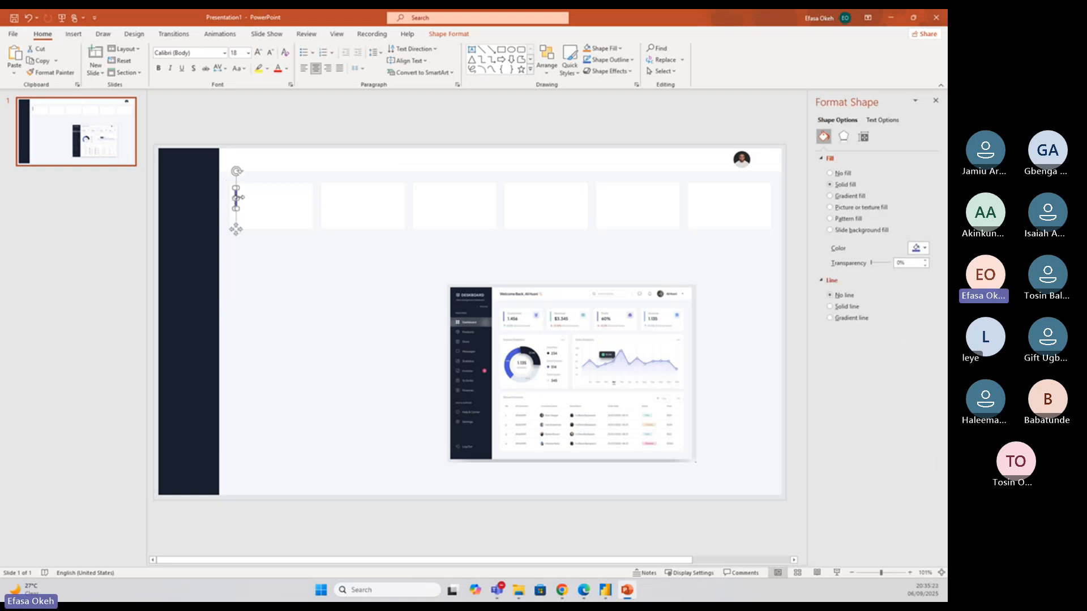
pyautogui.hotkey('ctrl', 'v')
pyautogui.moveTo(243, 238); pyautogui.dragTo(327, 231)
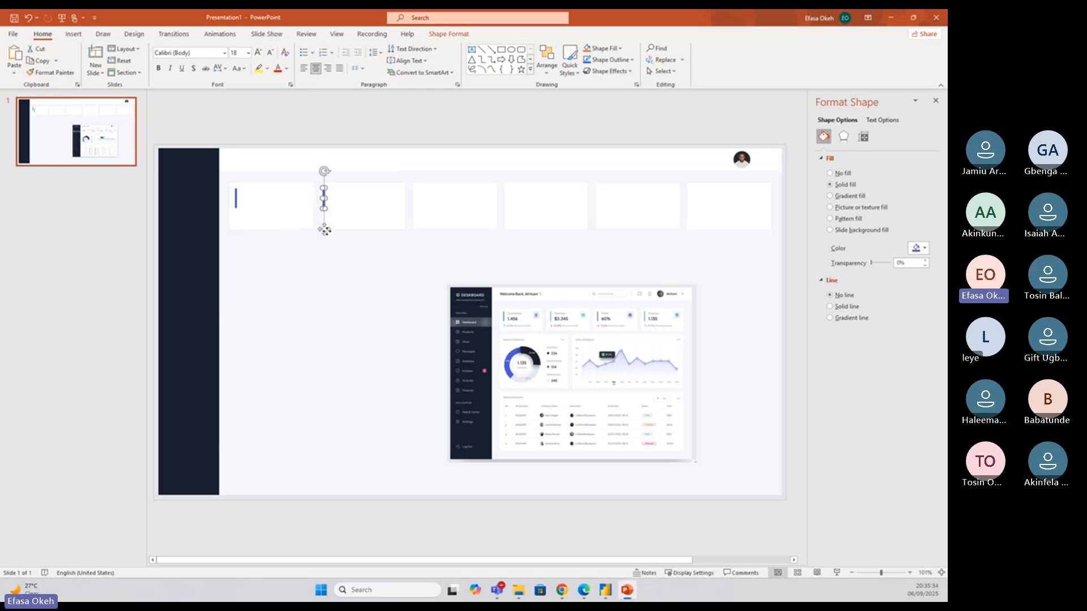
# Try to align the first accent bar with the first card's left edge, and undo the last move
pyautogui.click(237, 202)
pyautogui.click(270, 137)
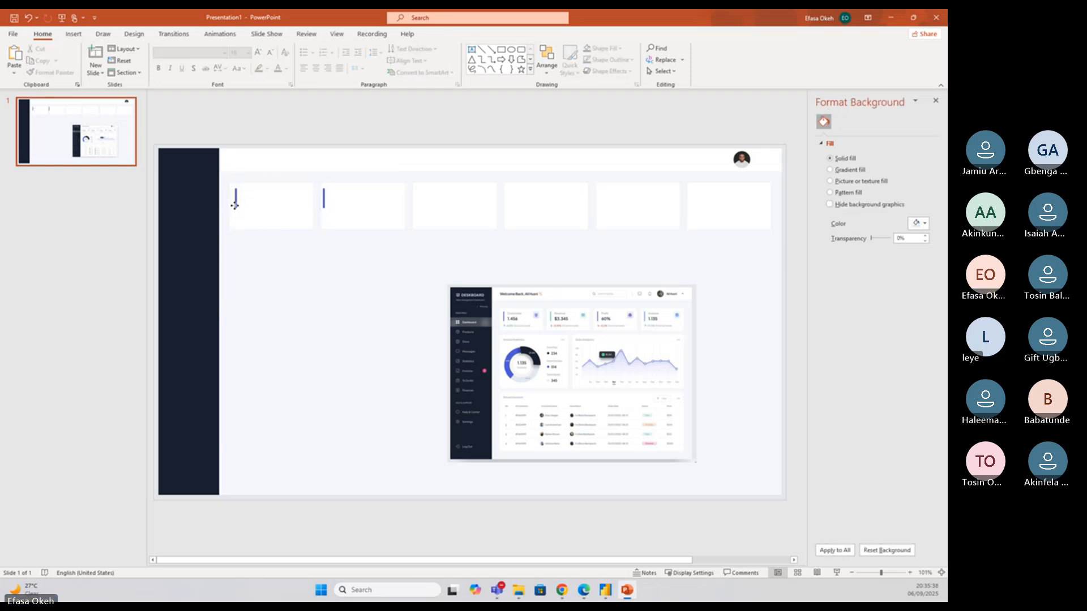
pyautogui.click(233, 207)
pyautogui.click(235, 131)
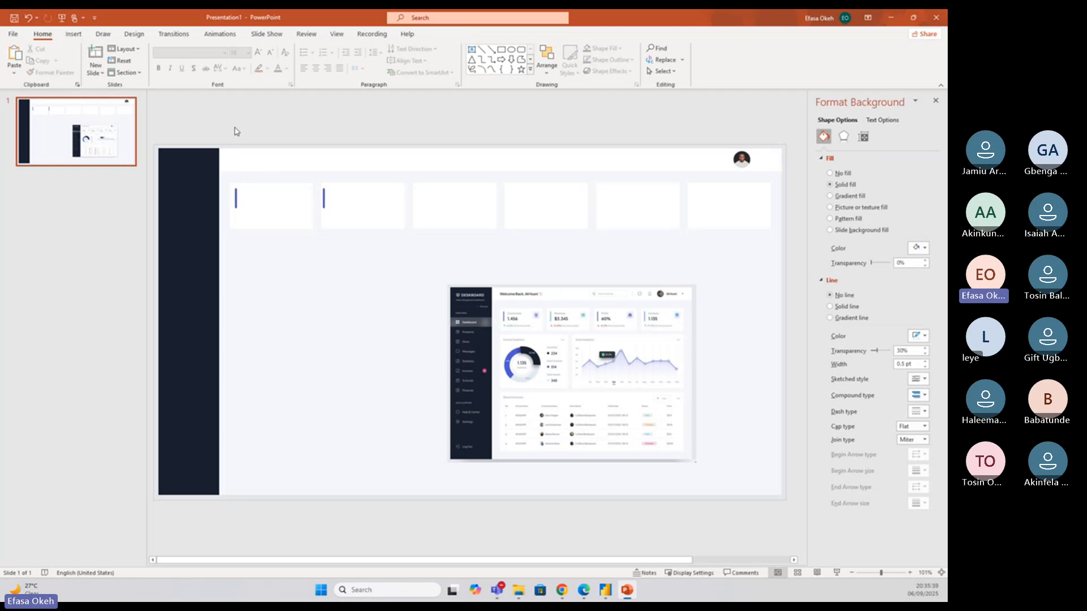
pyautogui.moveTo(219, 126)
pyautogui.mouseDown()
pyautogui.moveTo(255, 237)
pyautogui.moveTo(233, 233)
pyautogui.mouseUp()
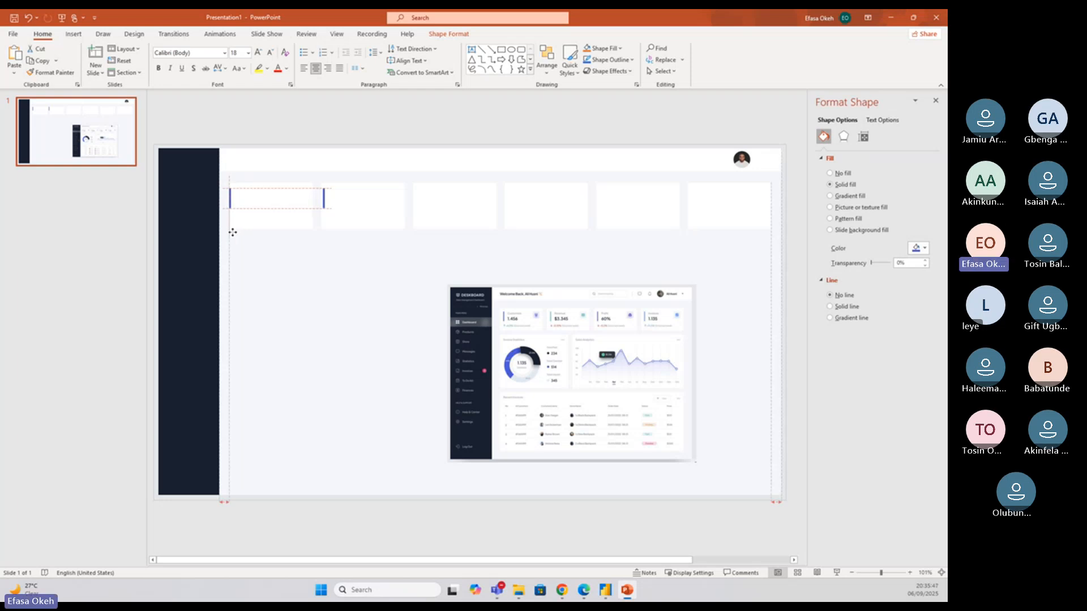
pyautogui.click(263, 126)
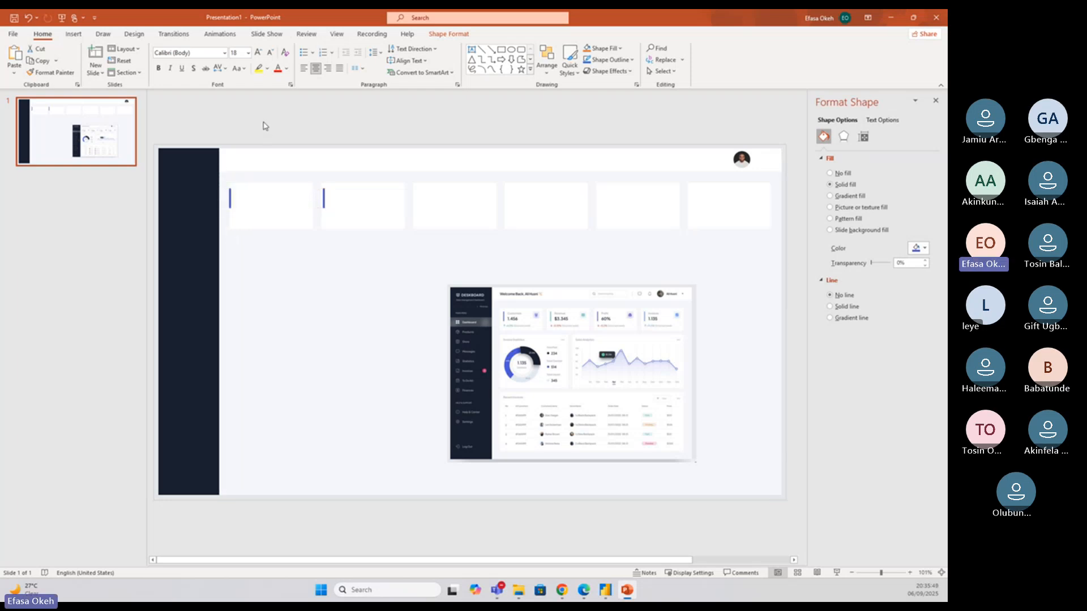
pyautogui.click(231, 196)
pyautogui.hotkey('ctrl', 'z')
# Align the first accent bar with the first card's left edge and nudge it right to sit slightly inside the card
pyautogui.moveTo(231, 231); pyautogui.dragTo(229, 230)
pyautogui.press('Right')
pyautogui.press('Right')
pyautogui.press('Right')
pyautogui.press('Right')
pyautogui.press('Right')
pyautogui.press('Right')
pyautogui.press('Right')
pyautogui.press('Right')
pyautogui.press('Right')
pyautogui.click(314, 177)
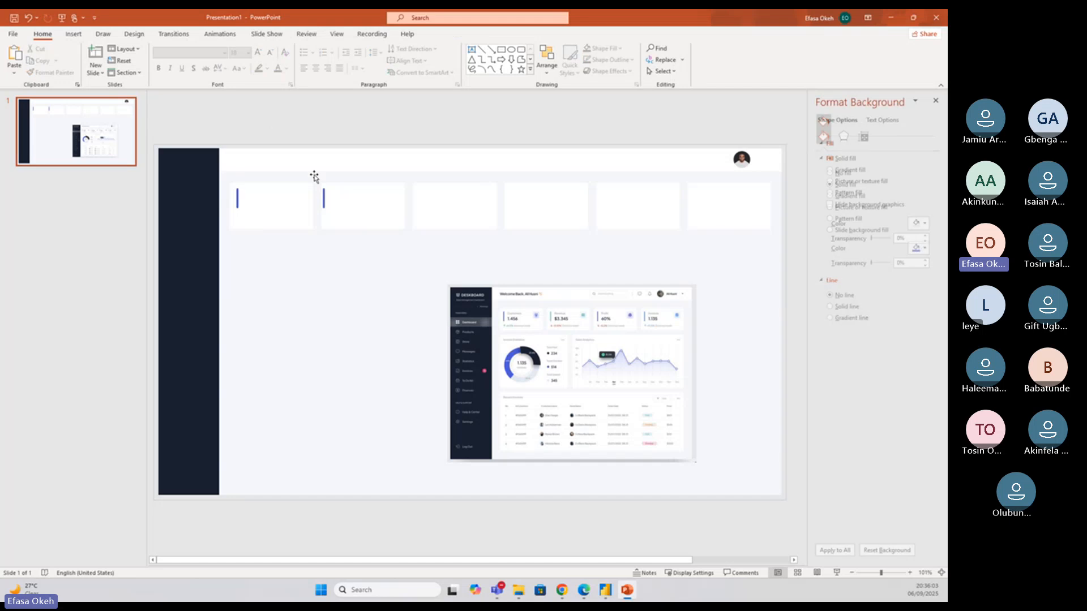
# Align the second accent bar with the second card's left edge and nudge it right to match the first bar's inset
pyautogui.click(323, 212)
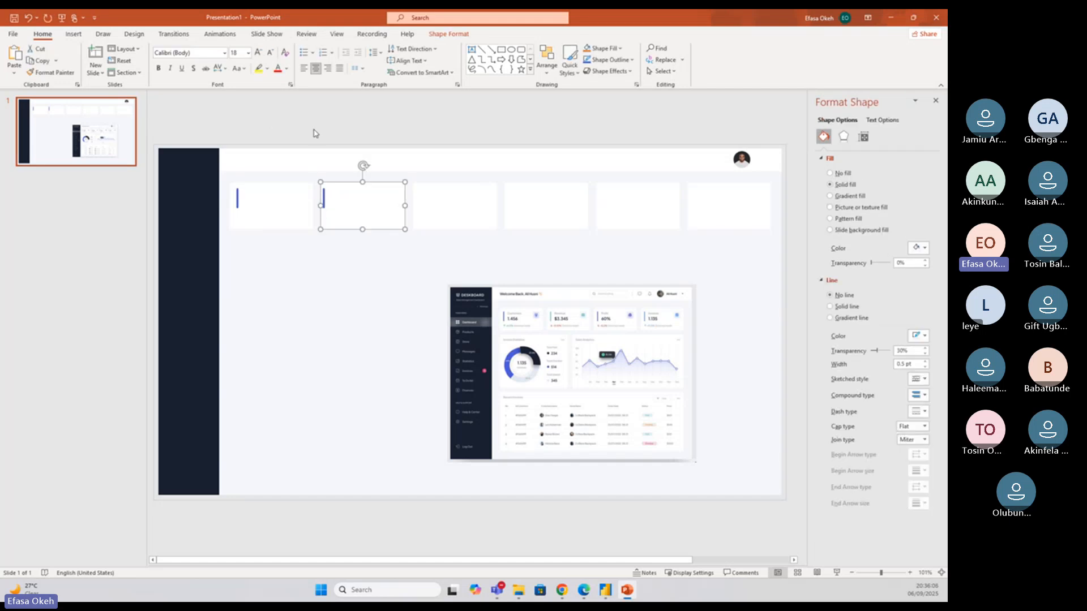
pyautogui.moveTo(309, 121)
pyautogui.mouseDown()
pyautogui.moveTo(332, 226)
pyautogui.moveTo(322, 229)
pyautogui.mouseUp()
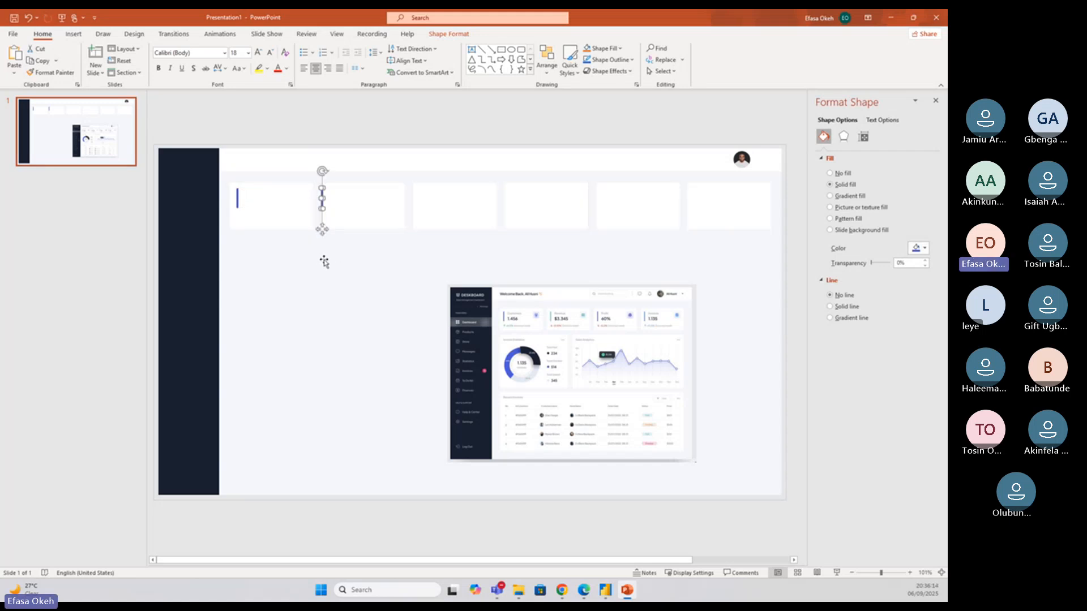
pyautogui.hotkey('ctrl', 'Right')
pyautogui.hotkey('ctrl', 'Right')
pyautogui.hotkey('ctrl', 'Right')
pyautogui.hotkey('ctrl', 'Right')
pyautogui.hotkey('ctrl', 'Right')
pyautogui.hotkey('ctrl', 'Right')
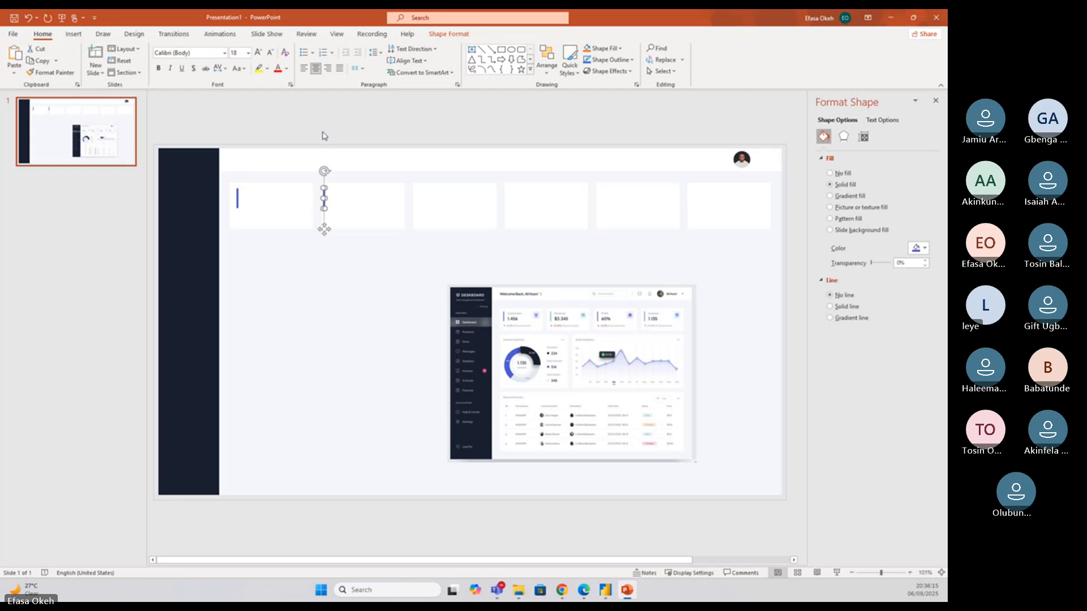
pyautogui.hotkey('ctrl', 'Right')
pyautogui.hotkey('ctrl', 'Right')
pyautogui.hotkey('ctrl', 'Right')
pyautogui.hotkey('ctrl', 'Right')
pyautogui.click(332, 135)
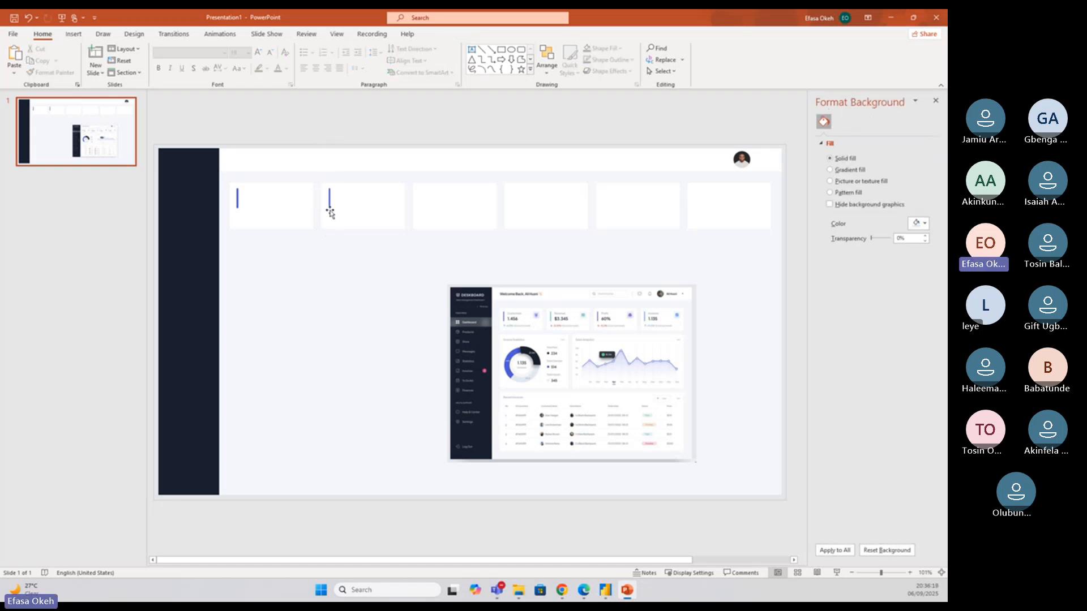
# Set the height of both accent bars in the first two cards to 1 cm
pyautogui.click(238, 199)
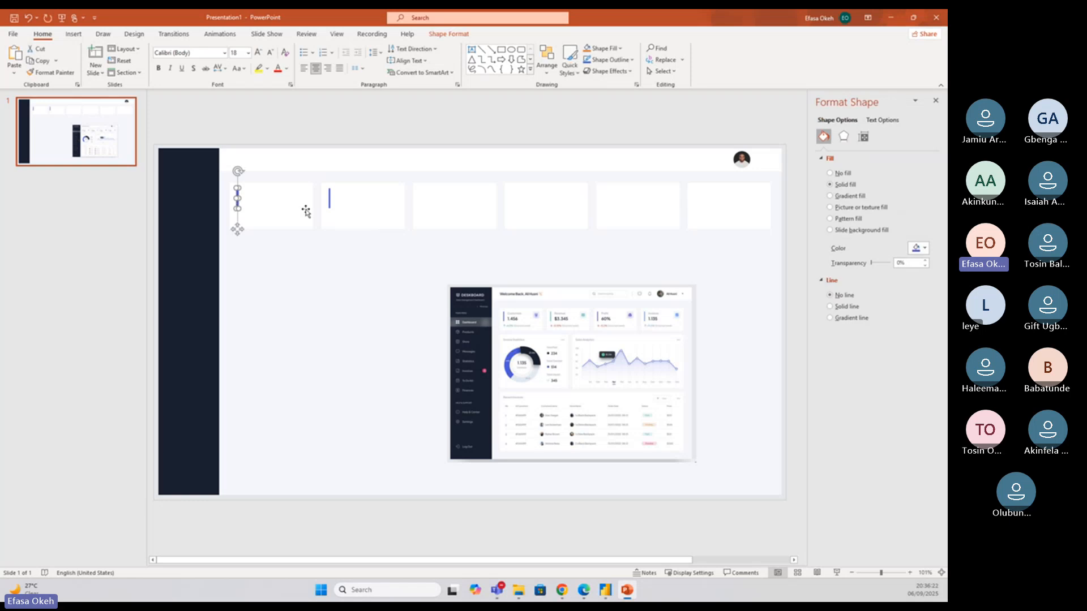
pyautogui.click(329, 201)
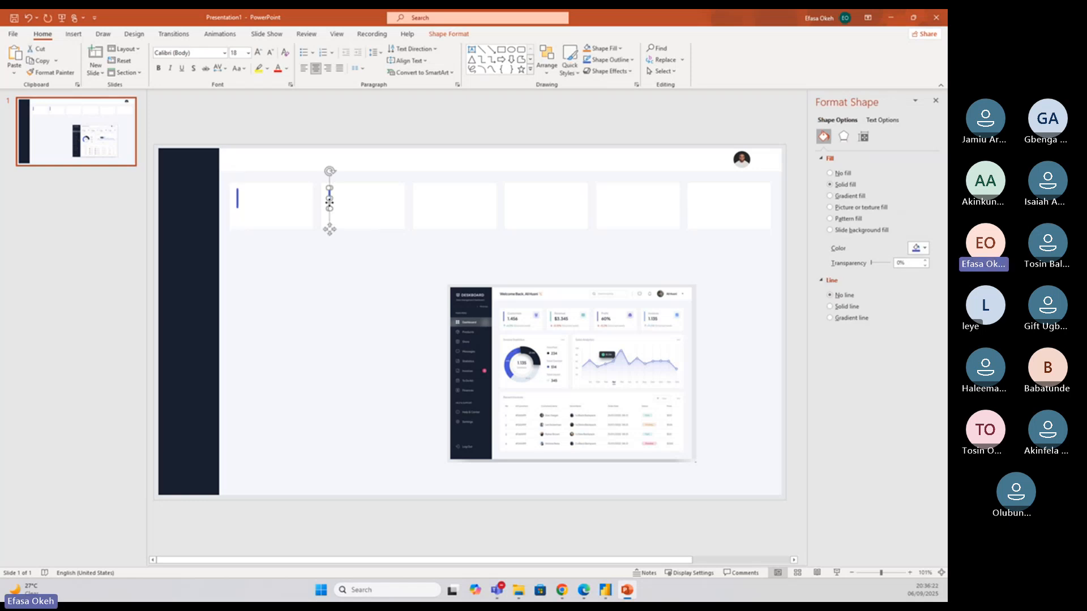
pyautogui.click(238, 200)
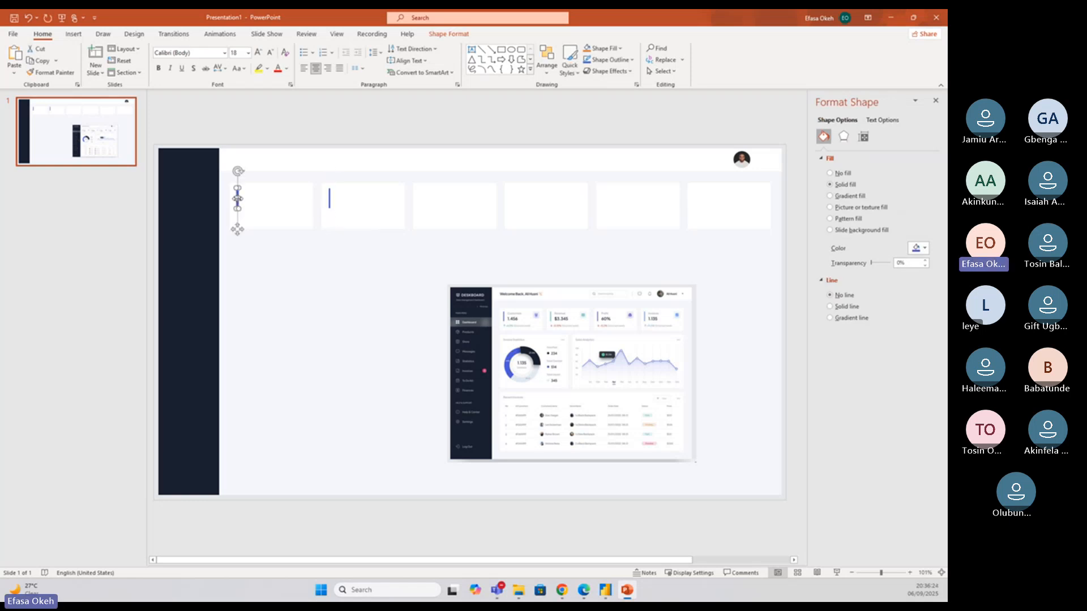
pyautogui.click(448, 35)
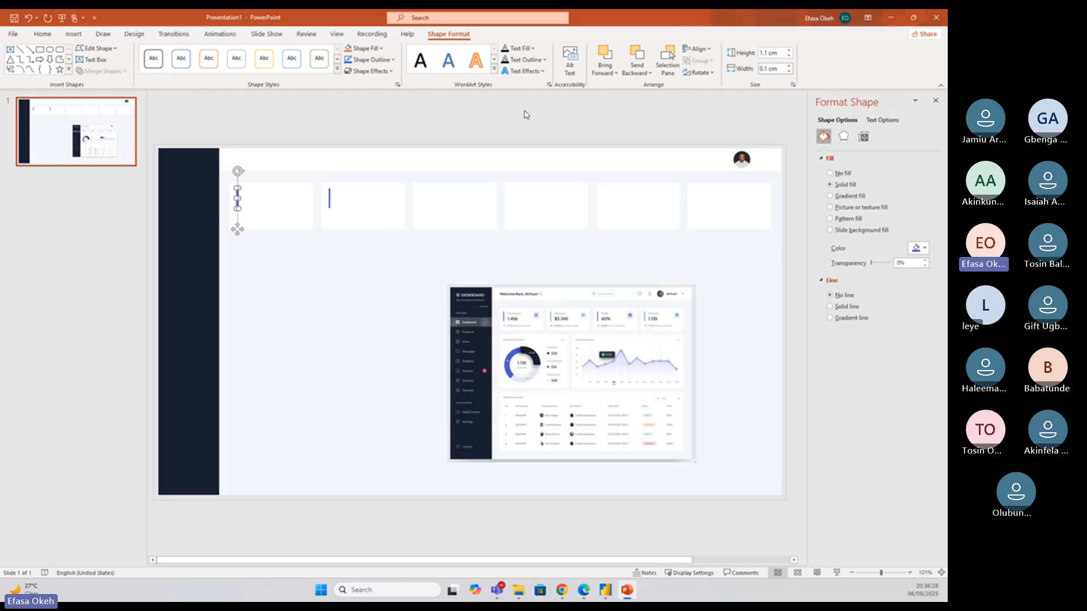
pyautogui.click(789, 56)
pyautogui.click(330, 199)
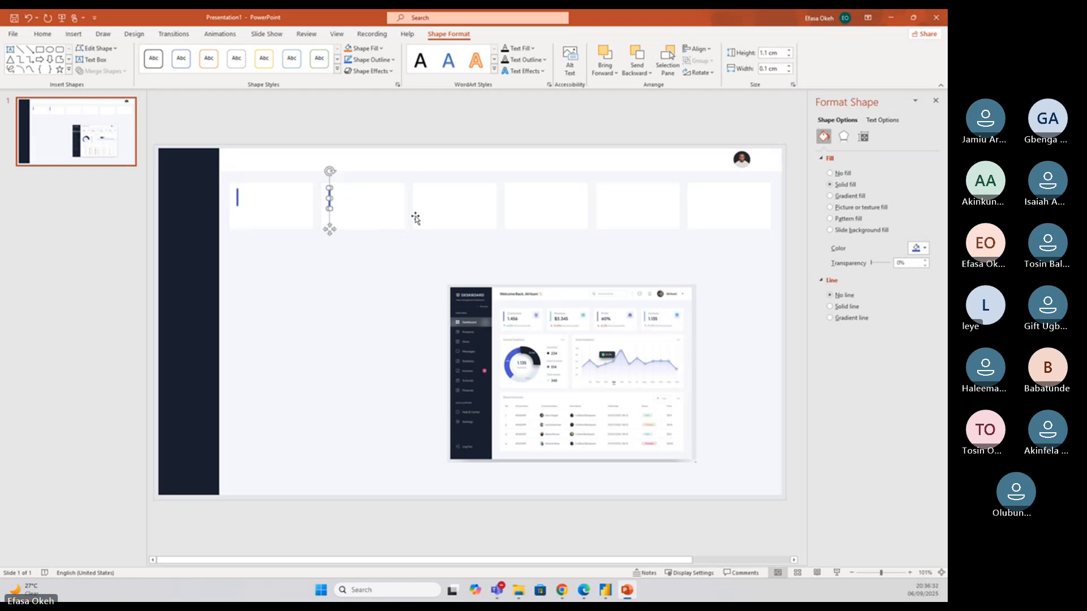
pyautogui.click(789, 55)
pyautogui.click(400, 146)
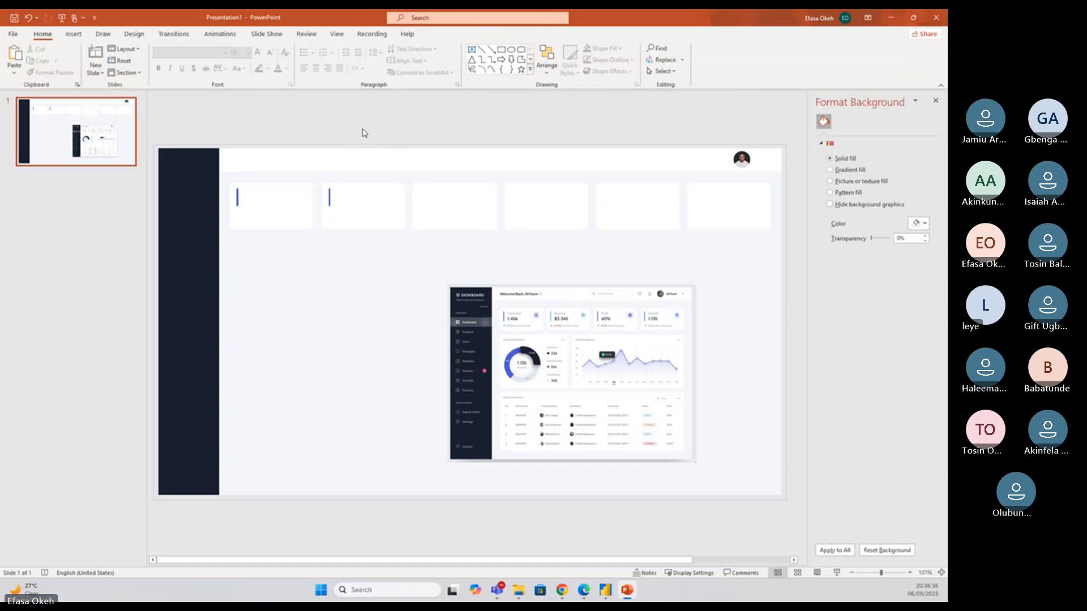
pyautogui.click(328, 194)
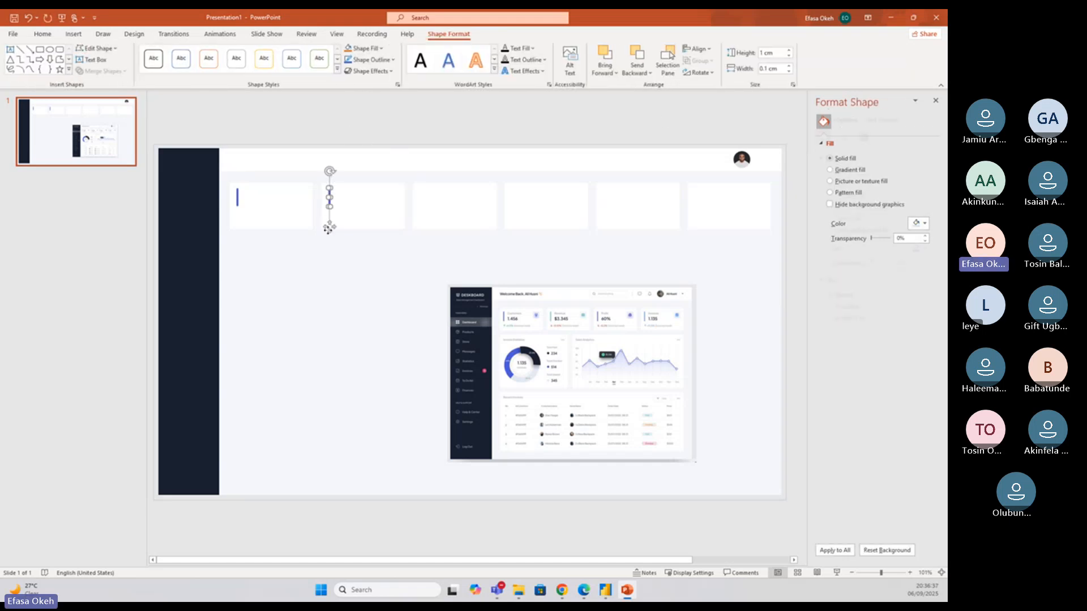
# Replace the first card's accent bar with a copy of the second card's bar, placed at the same inset
pyautogui.hotkey('ctrl', 'v')
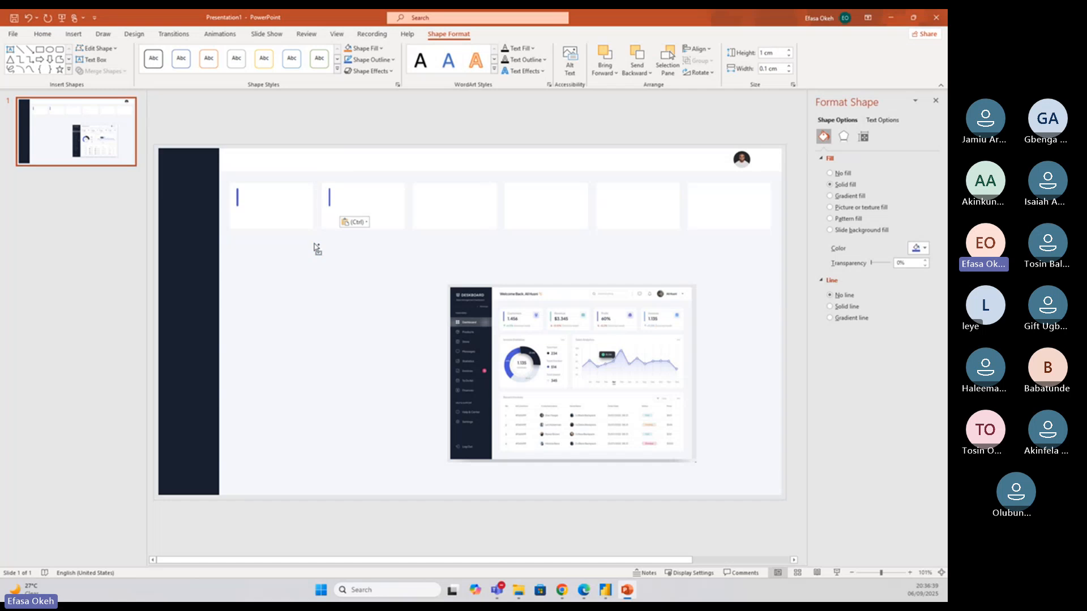
pyautogui.moveTo(337, 235); pyautogui.dragTo(249, 225)
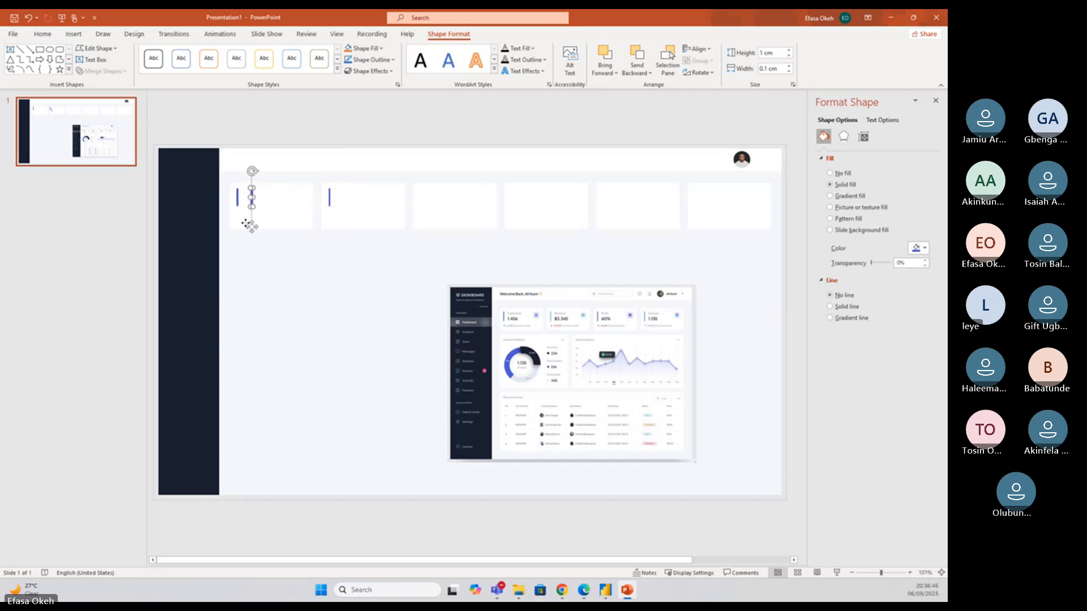
pyautogui.click(237, 205)
pyautogui.hotkey('ctrl', 'z')
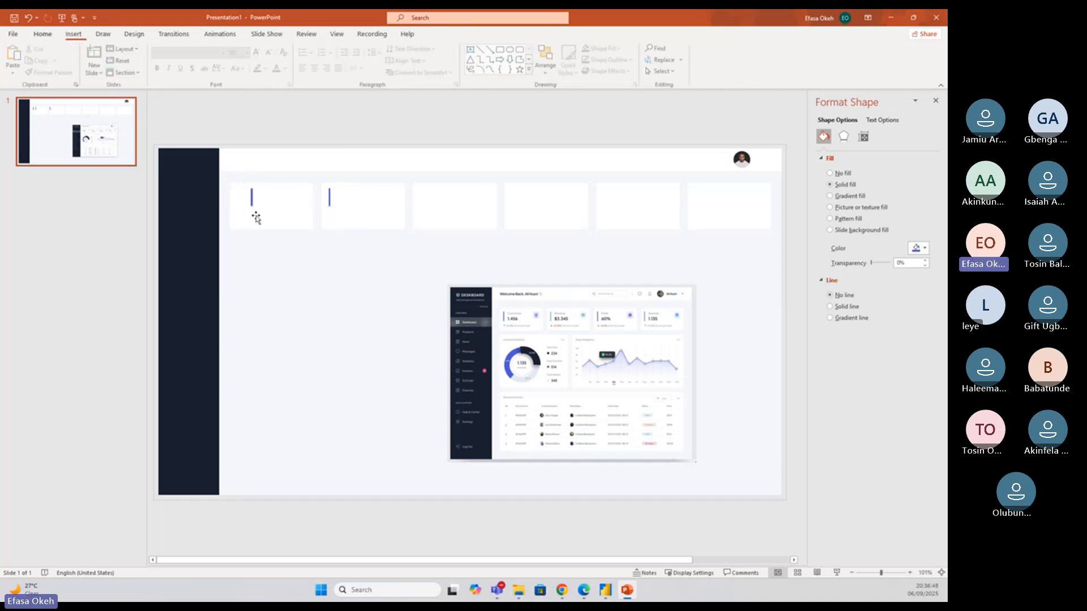
pyautogui.click(251, 226)
pyautogui.moveTo(251, 228); pyautogui.dragTo(236, 230)
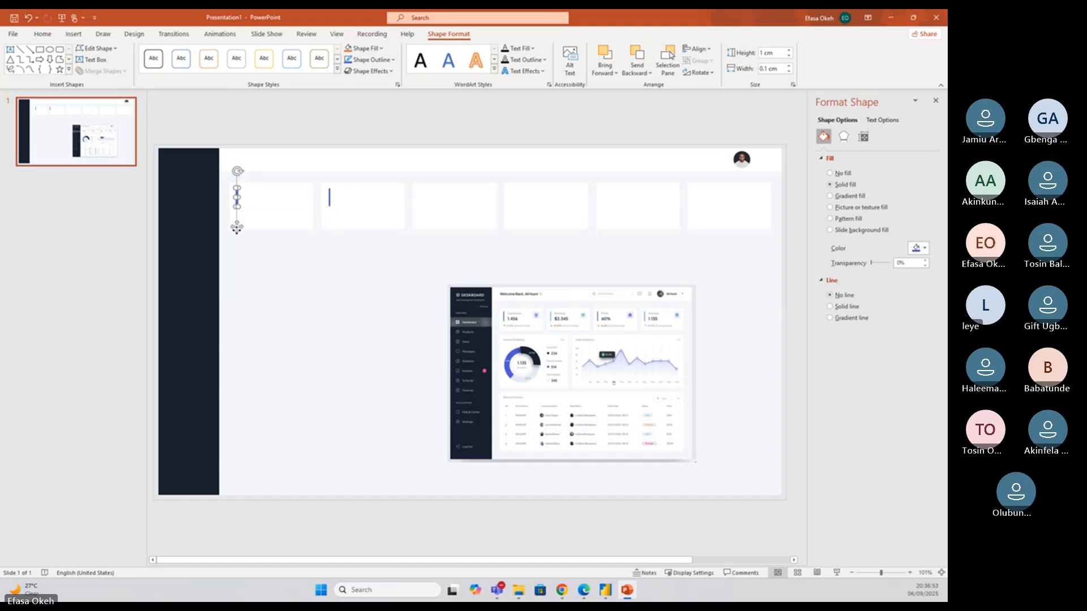
# Duplicate the second card's accent bar and place the copy inside the third card, level with the other bars
pyautogui.click(330, 199)
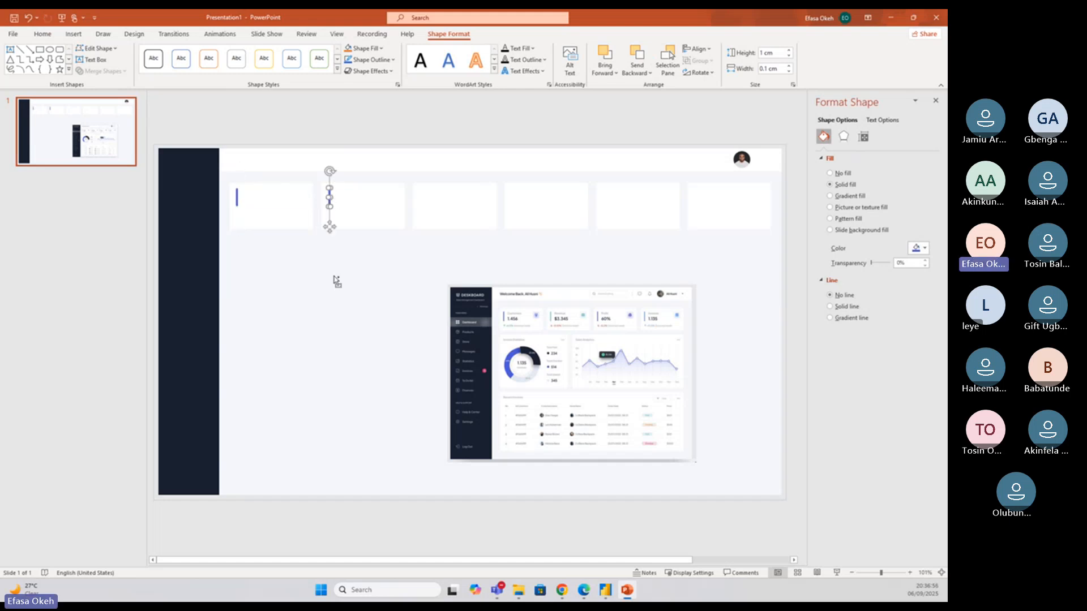
pyautogui.hotkey('ctrl', 'd')
pyautogui.click(338, 220)
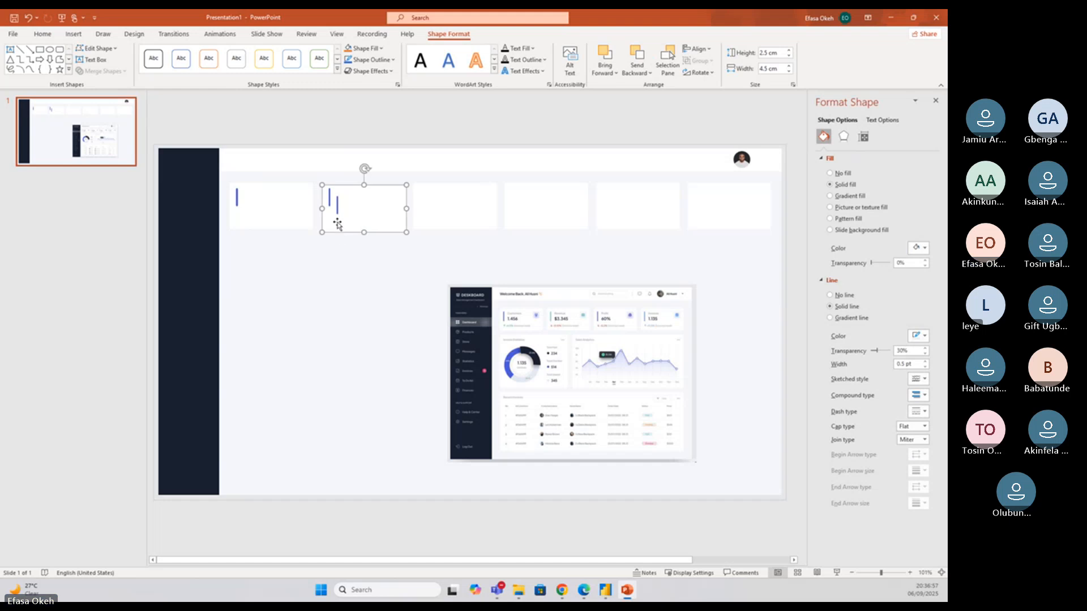
pyautogui.click(336, 214)
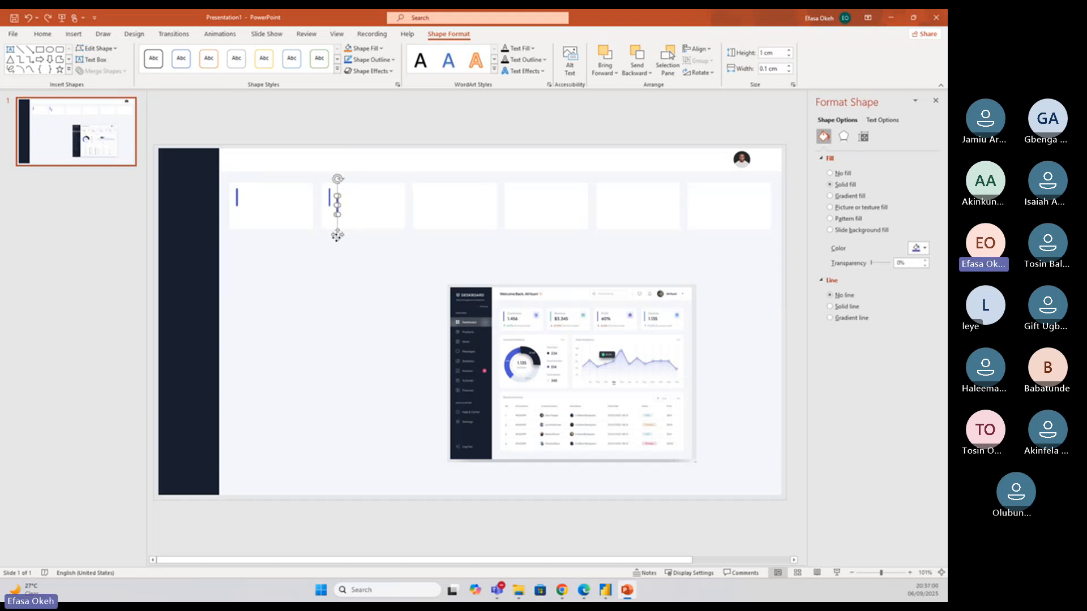
pyautogui.moveTo(336, 214); pyautogui.dragTo(417, 231)
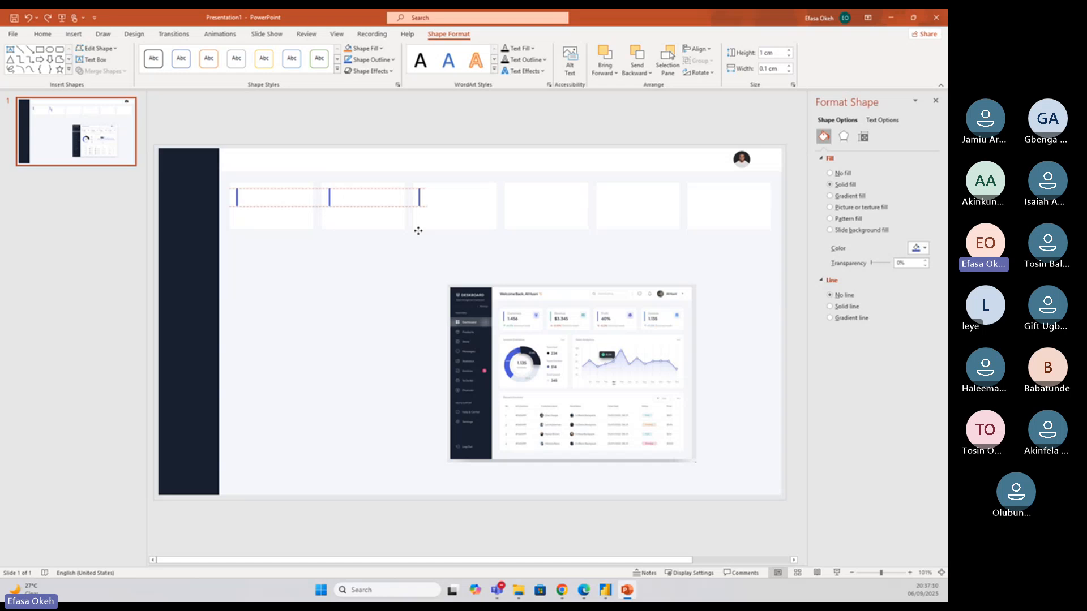
# Add matching copies of the accent bar inside the left edges of the fourth and fifth cards
pyautogui.moveTo(418, 231); pyautogui.dragTo(510, 226)
pyautogui.hotkey('ctrl', 'v')
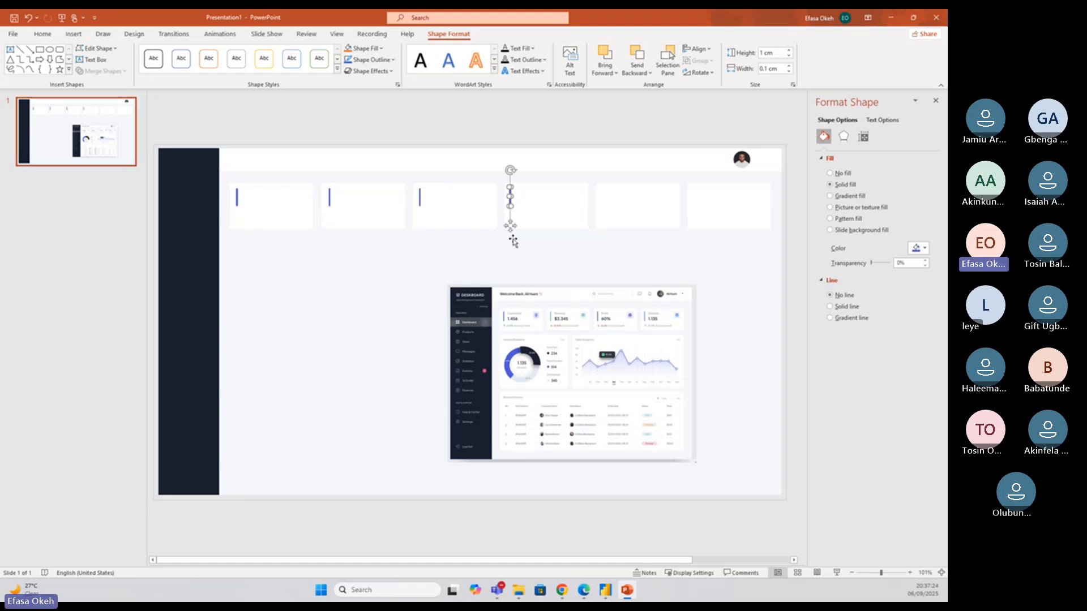
pyautogui.moveTo(508, 227); pyautogui.dragTo(602, 230)
pyautogui.hotkey('ctrl', 'v')
pyautogui.click(547, 129)
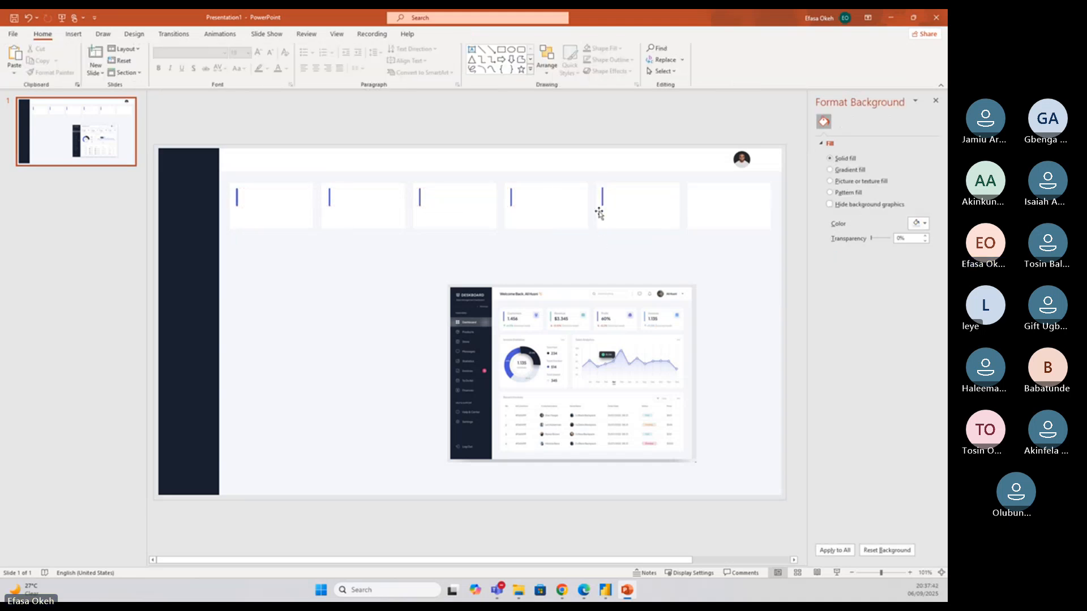
# Copy the fifth card's accent bar and place the copy inside the sixth card's left edge
pyautogui.click(603, 202)
pyautogui.hotkey('ctrl', 'v')
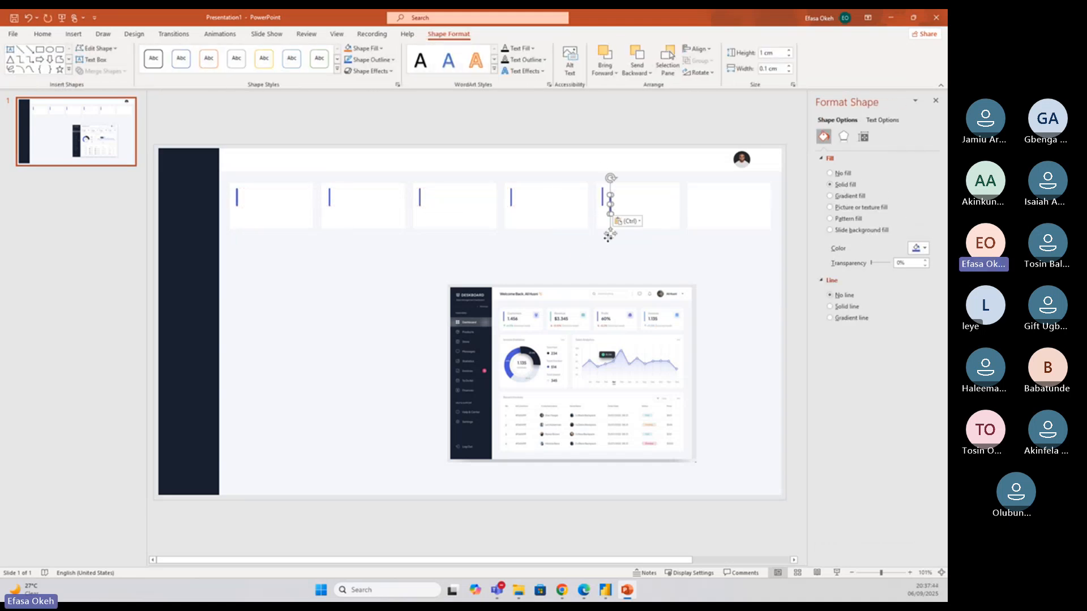
pyautogui.moveTo(612, 235); pyautogui.dragTo(696, 227)
pyautogui.click(635, 130)
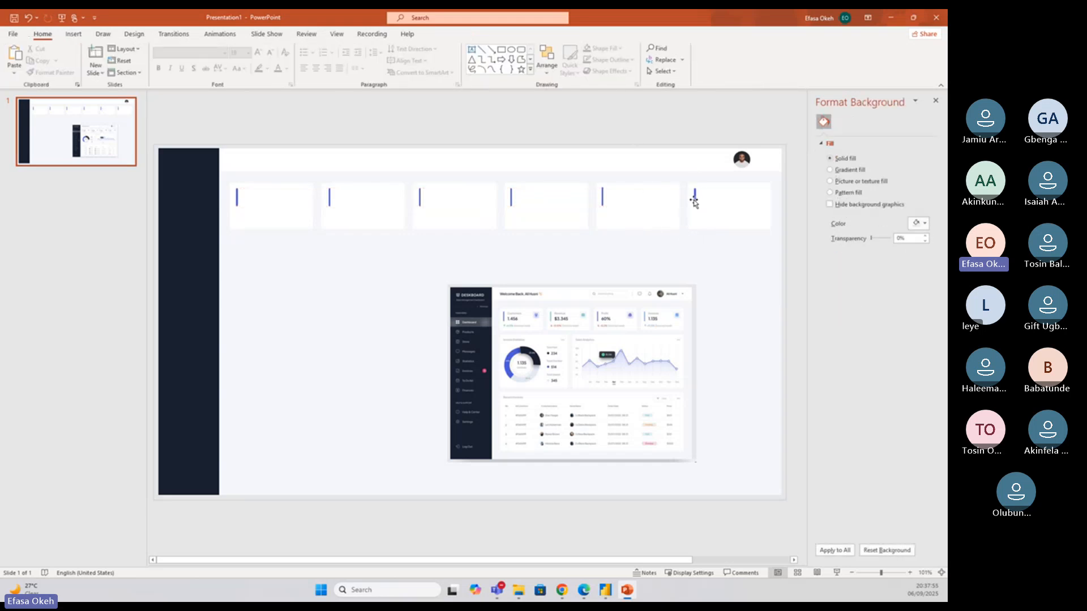
# Set the sixth card's accent bar to a width of 0.1 cm, matching the other bars
pyautogui.click(696, 198)
pyautogui.moveTo(698, 197); pyautogui.dragTo(698, 197)
pyautogui.click(662, 129)
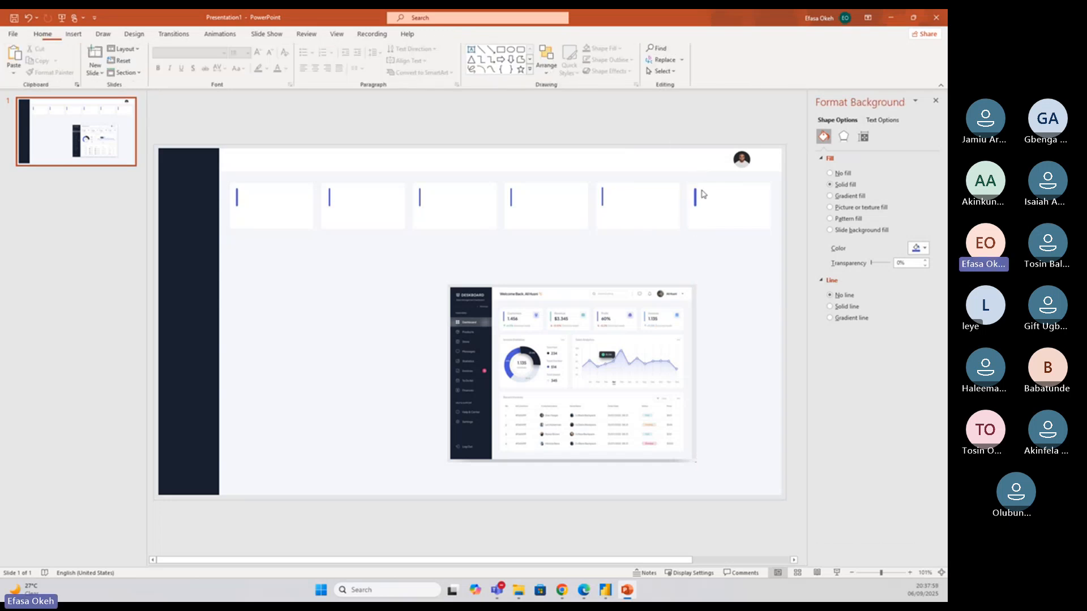
pyautogui.click(708, 187)
pyautogui.click(695, 197)
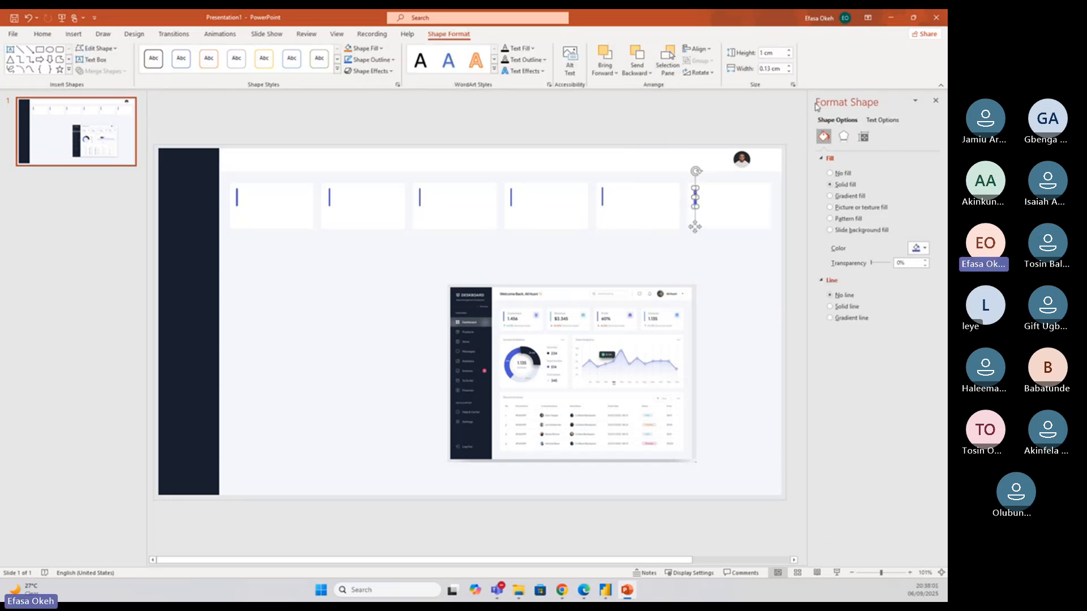
pyautogui.click(789, 71)
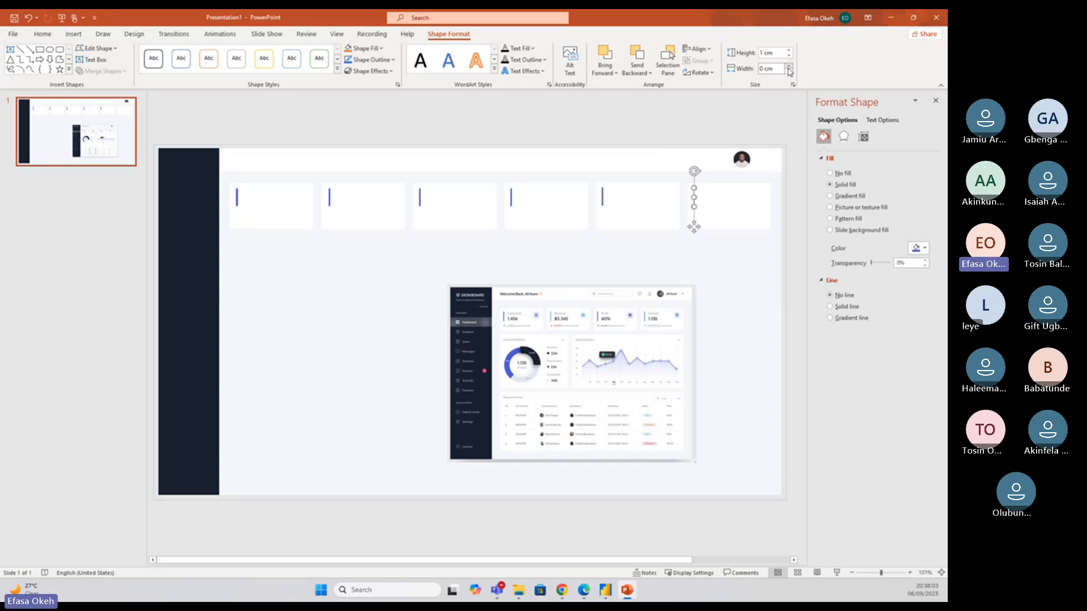
pyautogui.click(789, 67)
pyautogui.click(730, 131)
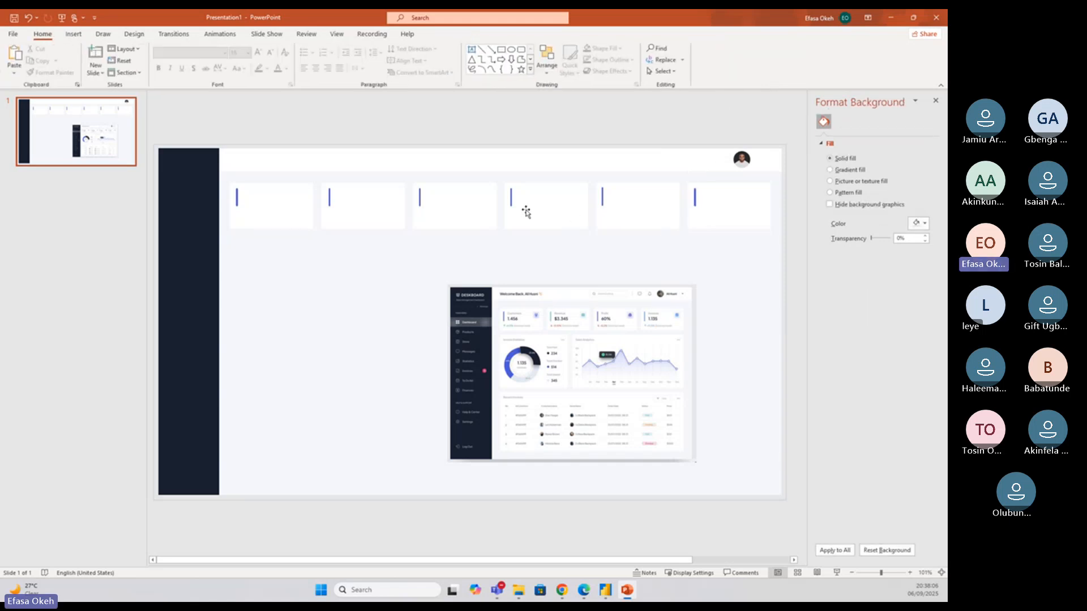
# Switch to the Retail Supplychain report in Power BI to check its KPI cards, and return to the PowerPoint slide
pyautogui.click(511, 199)
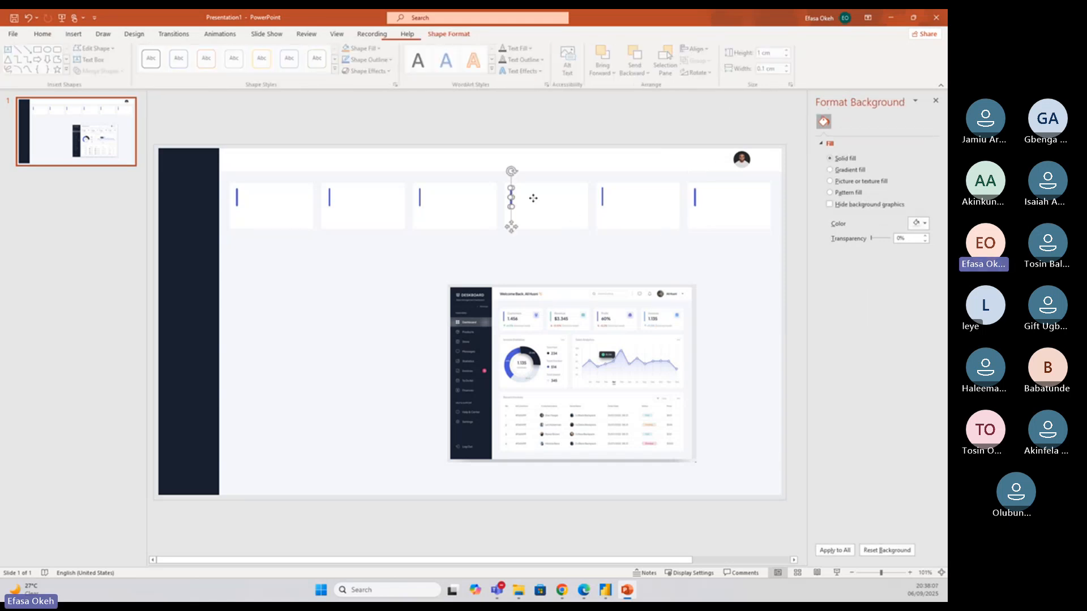
pyautogui.click(594, 196)
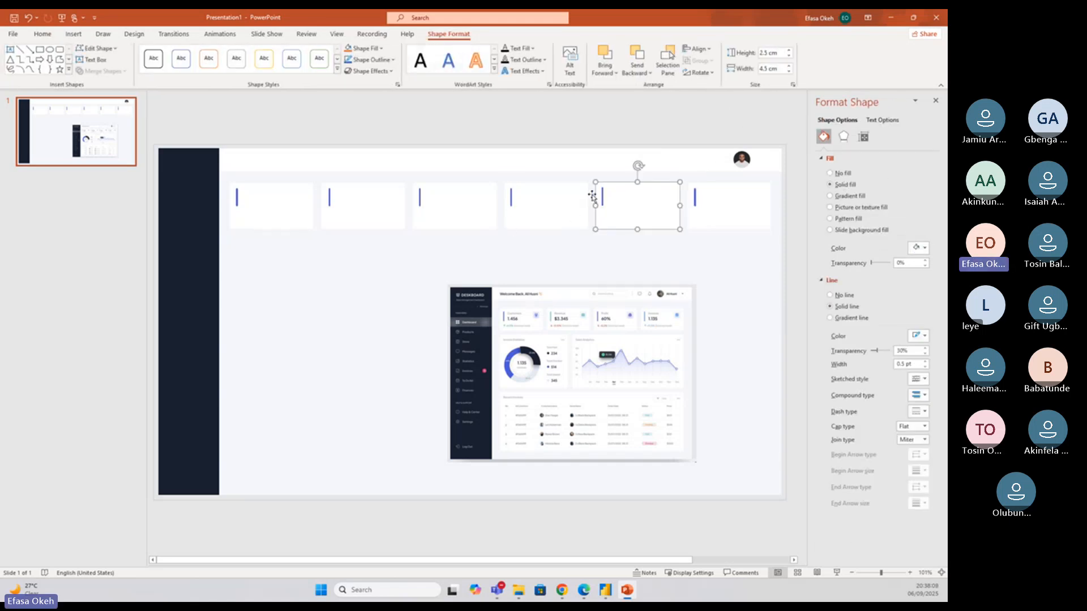
pyautogui.click(587, 133)
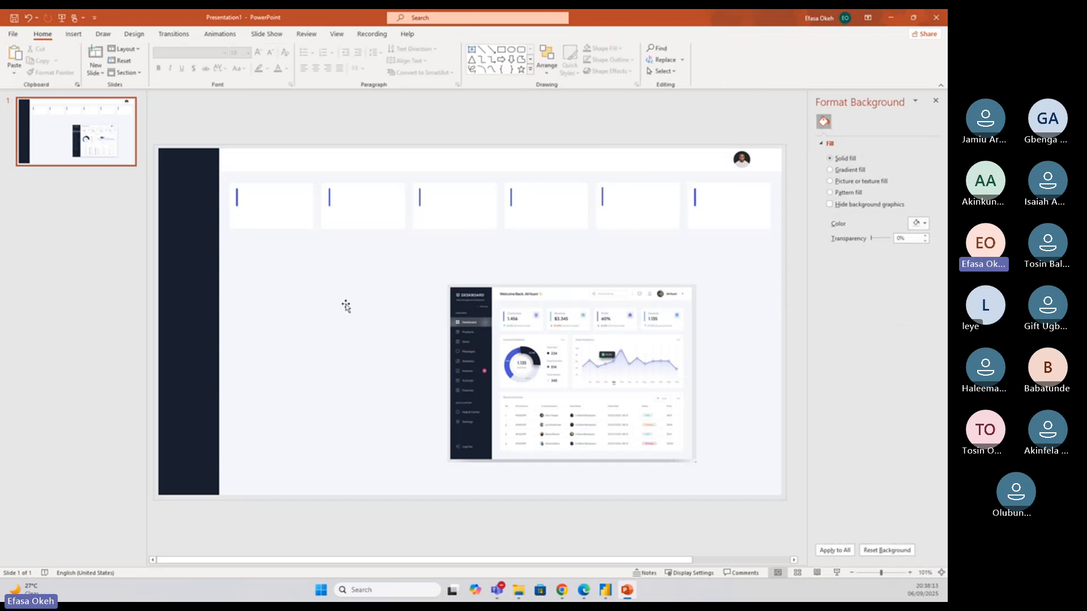
pyautogui.click(606, 592)
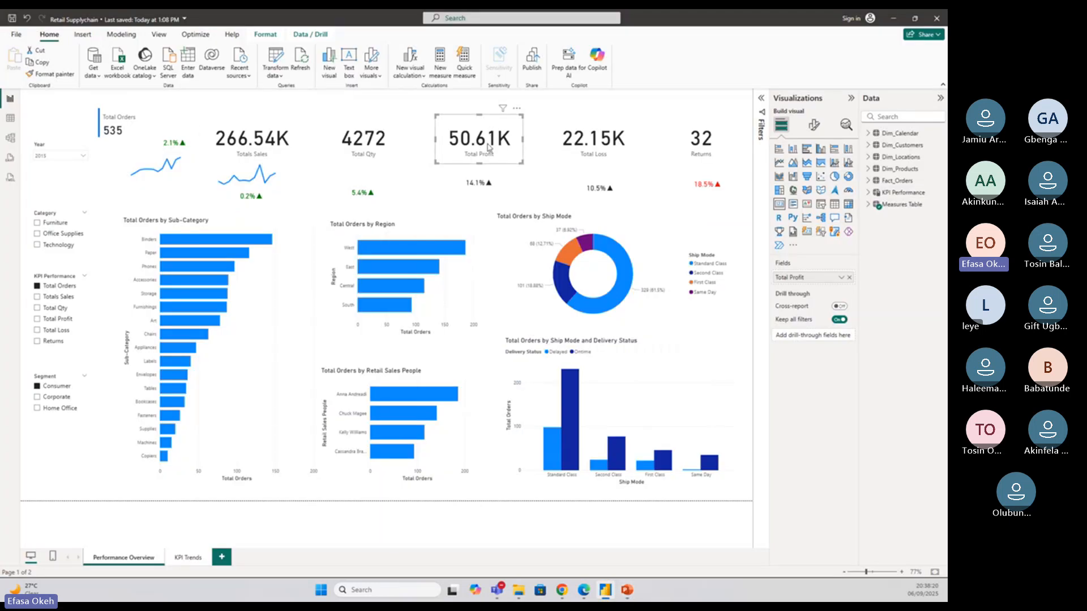
pyautogui.click(627, 590)
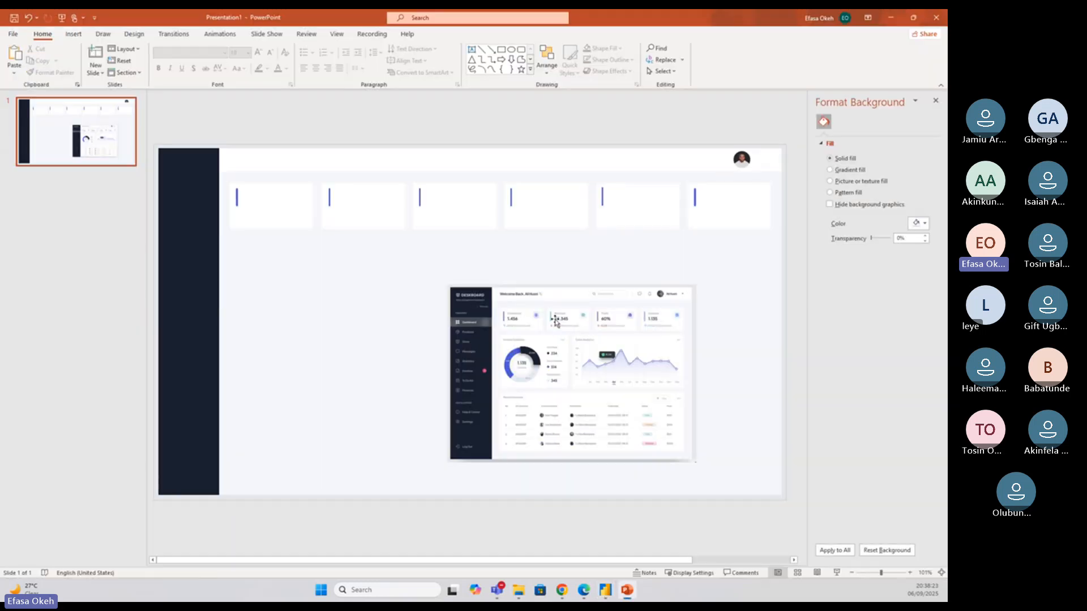
# Try to fill the fourth card's accent bar with the teal sampled from the small reference picture's Revenue card
pyautogui.click(511, 197)
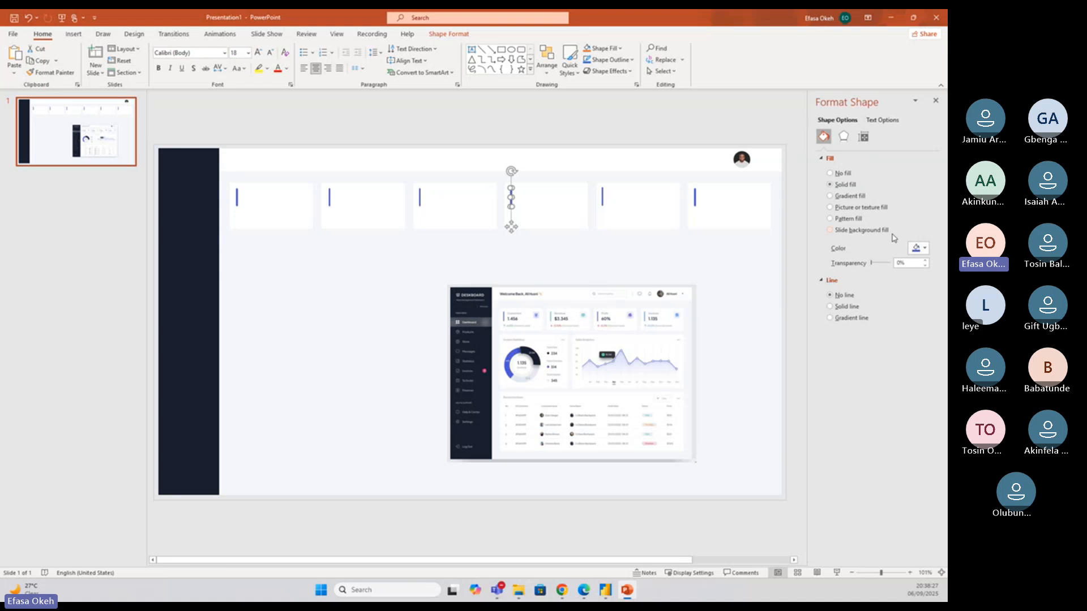
pyautogui.click(919, 248)
pyautogui.click(889, 399)
pyautogui.click(554, 310)
pyautogui.click(919, 249)
pyautogui.click(887, 395)
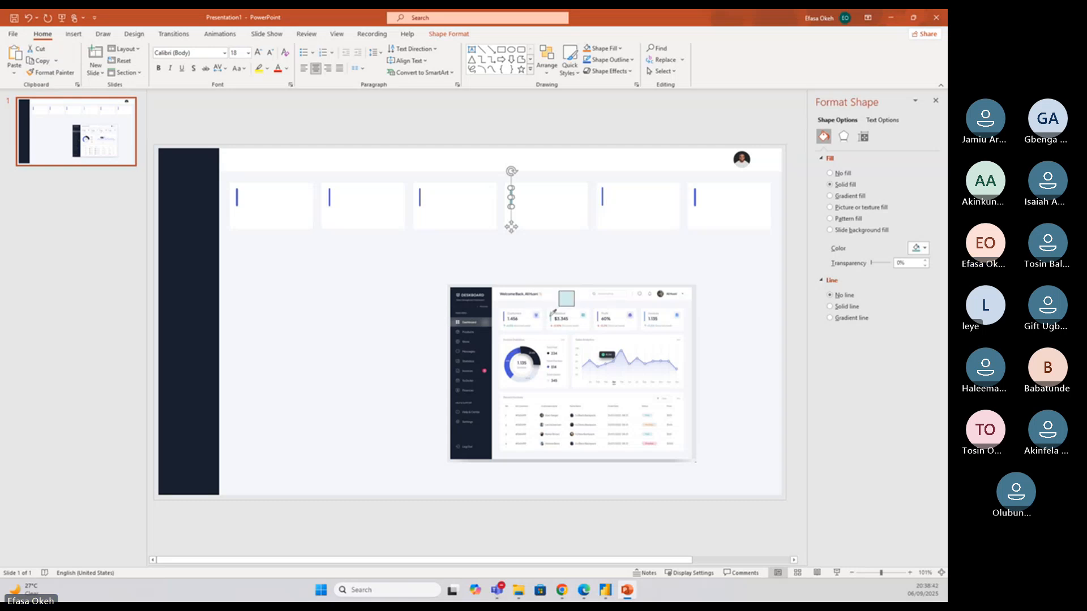
pyautogui.click(706, 127)
# Enlarge the Deskboard reference picture so its card accent colors are easy to sample
pyautogui.click(681, 290)
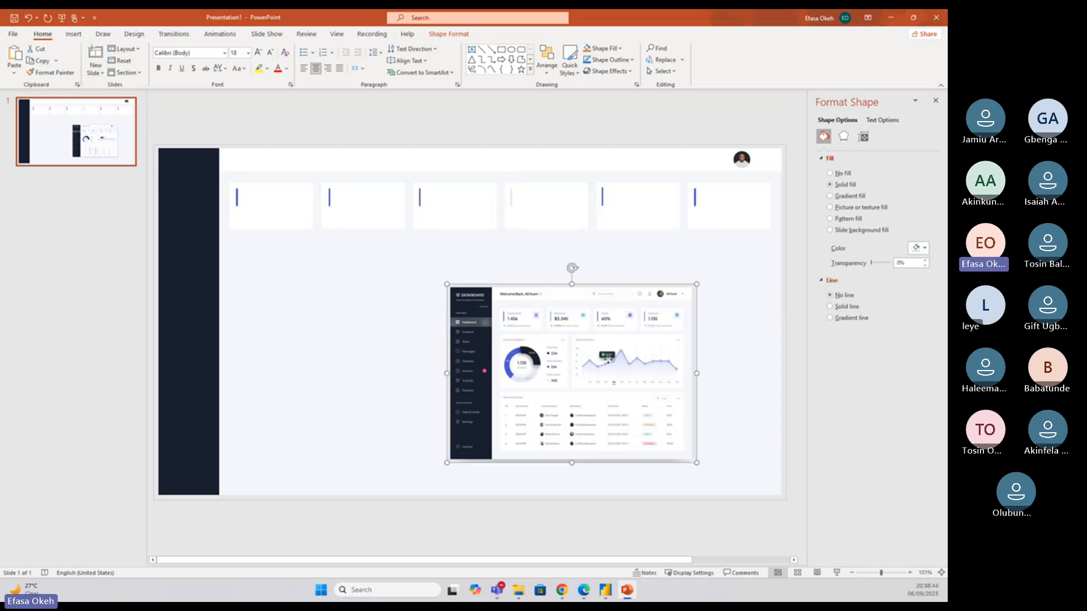
pyautogui.moveTo(696, 284); pyautogui.dragTo(771, 231)
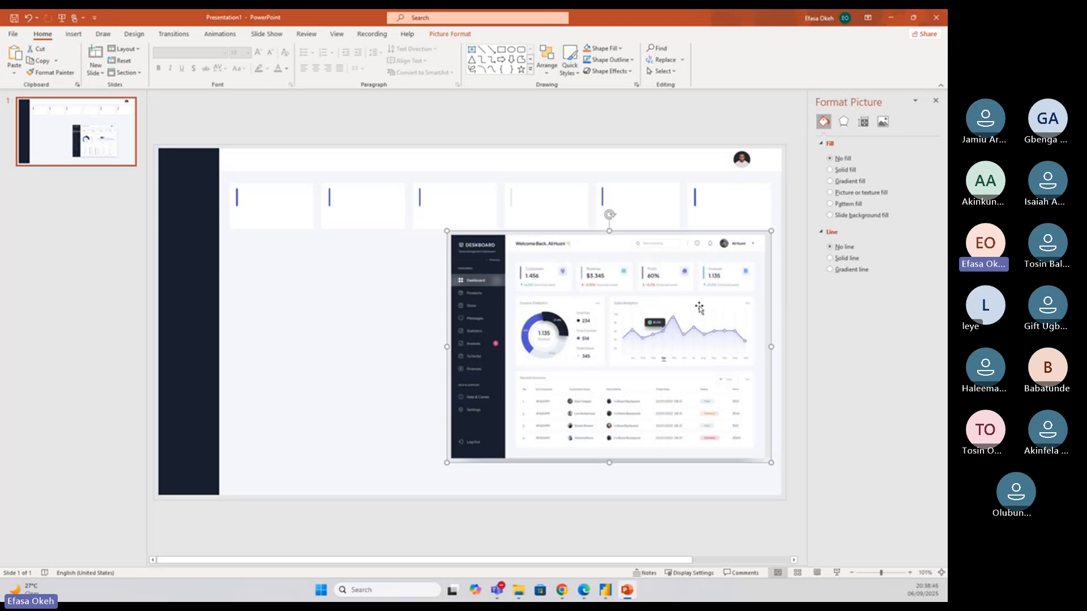
pyautogui.moveTo(447, 463); pyautogui.dragTo(338, 540)
pyautogui.moveTo(444, 435); pyautogui.dragTo(415, 463)
pyautogui.scroll(-1, 521, 226)
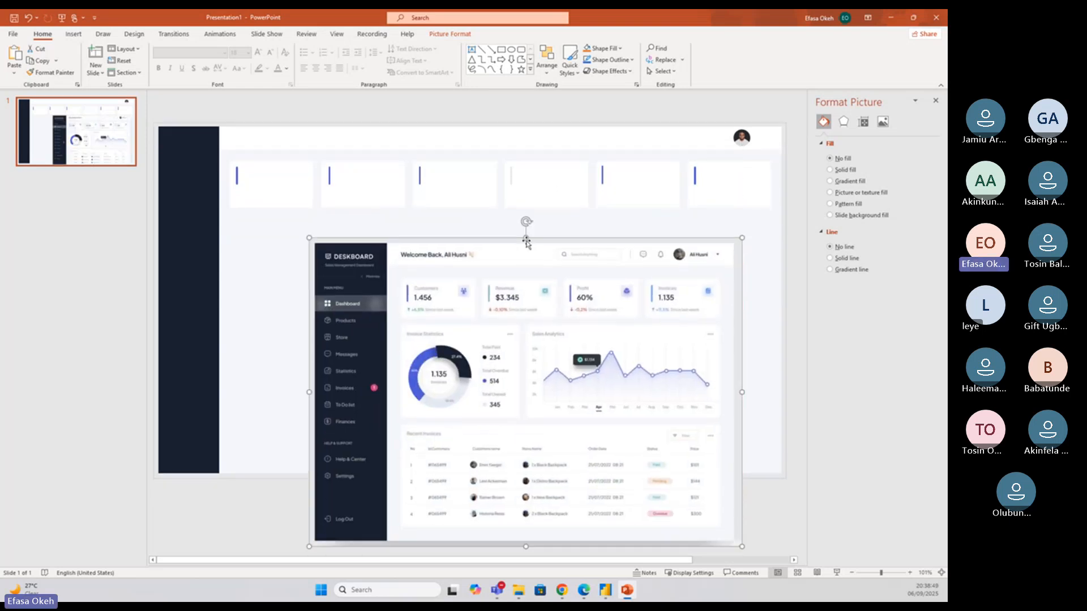
# Fill the fourth card's accent bar with the teal sampled from the Revenue card's bar in the reference picture
pyautogui.click(511, 179)
pyautogui.click(917, 248)
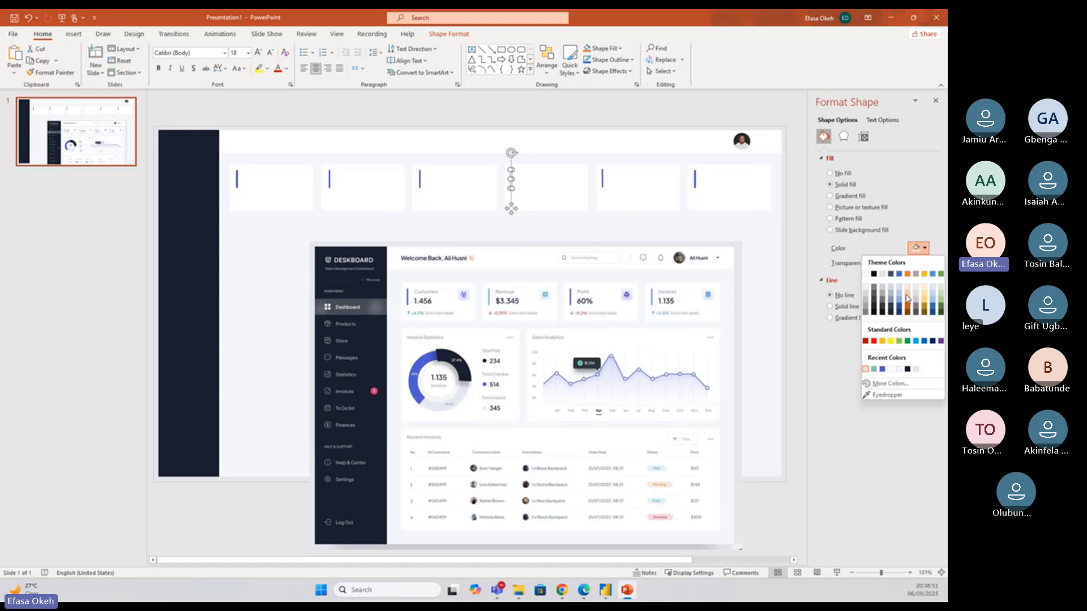
pyautogui.click(886, 395)
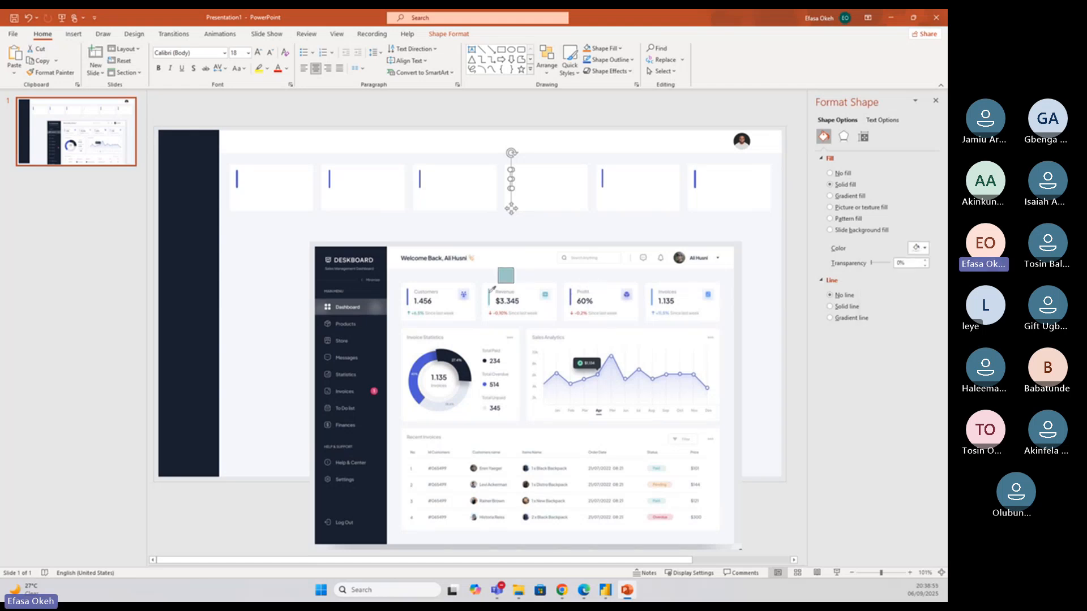
pyautogui.click(492, 289)
pyautogui.click(558, 116)
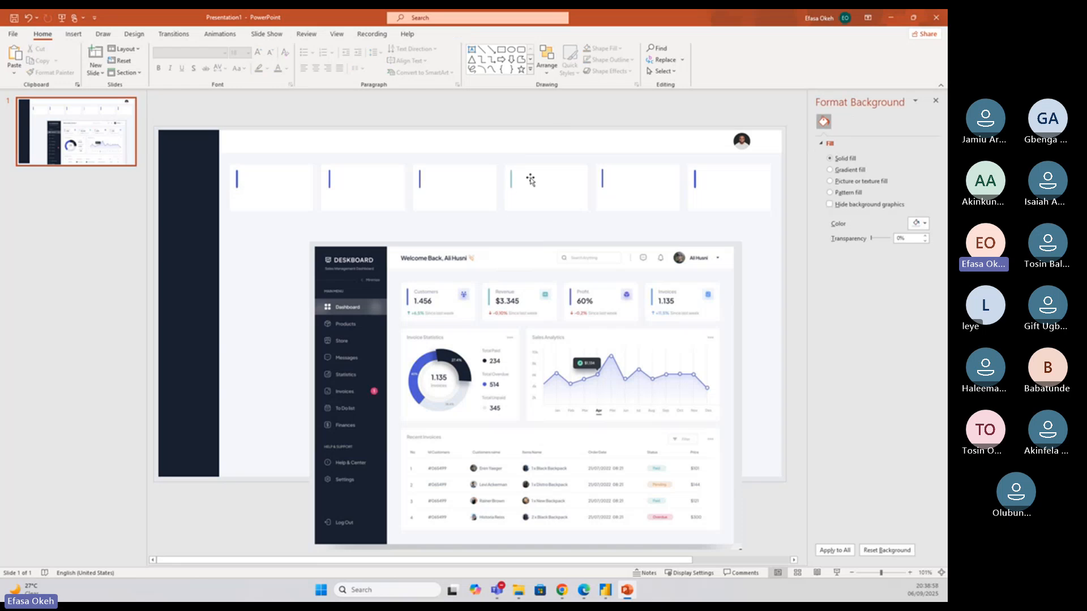
# Fill the third card's accent bar with the light blue sampled from the Invoices card's bar in the reference picture
pyautogui.click(503, 316)
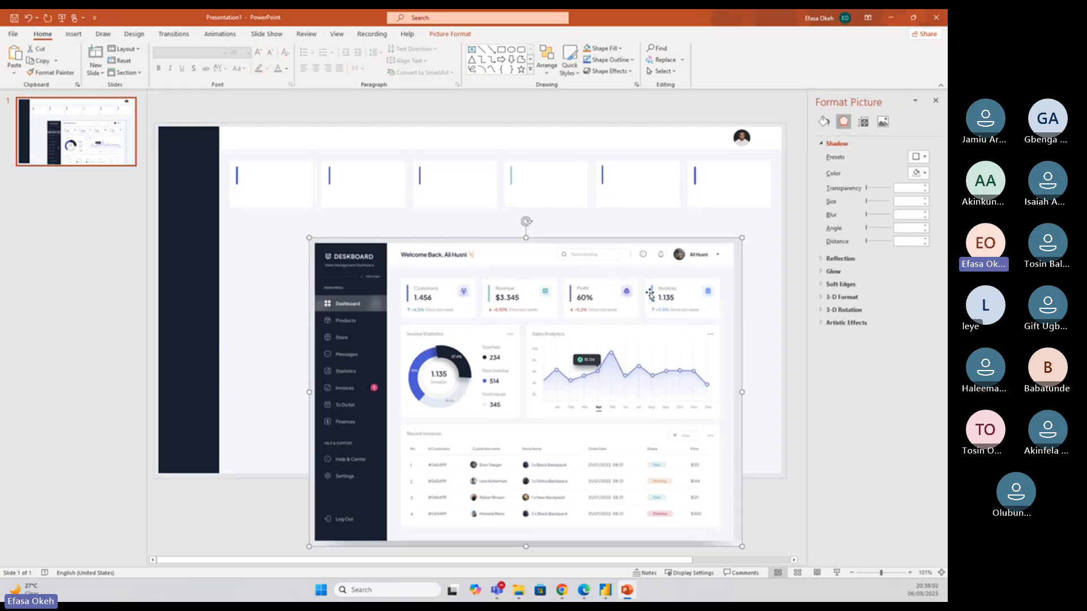
pyautogui.click(420, 180)
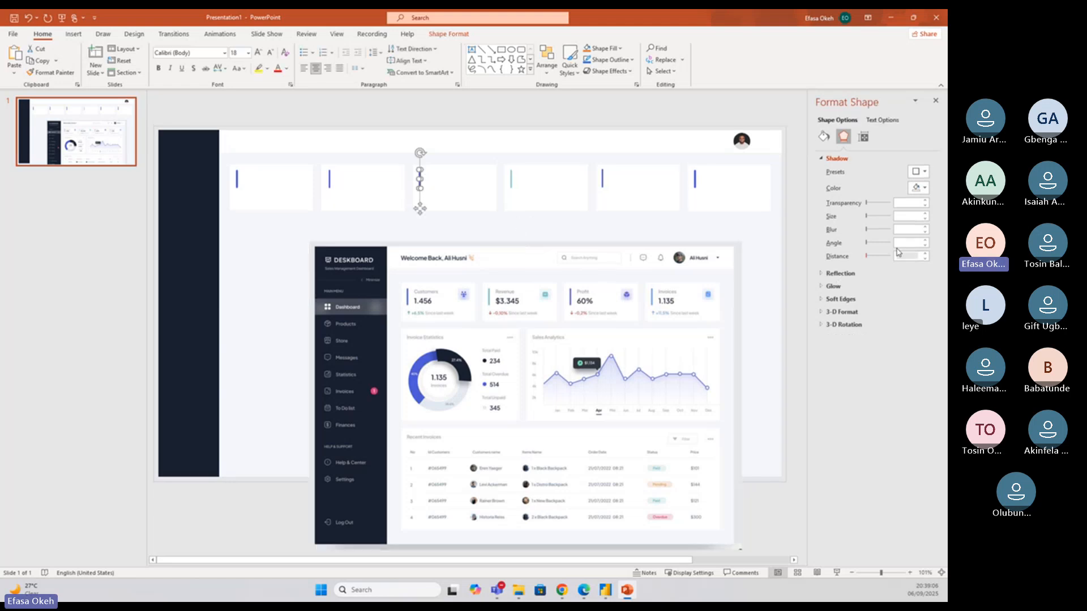
pyautogui.click(824, 137)
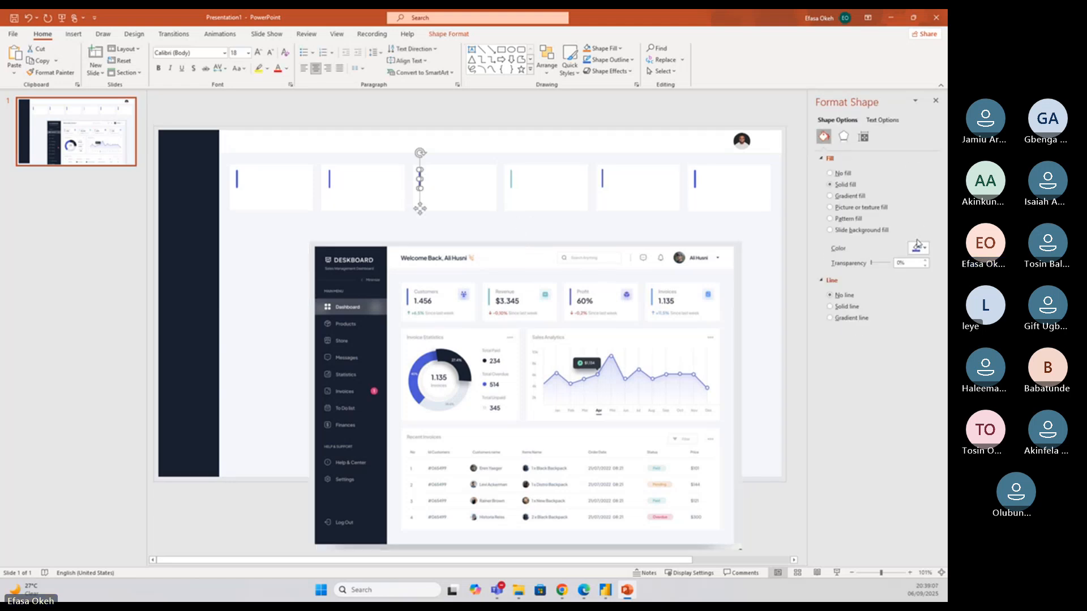
pyautogui.click(920, 248)
pyautogui.click(889, 395)
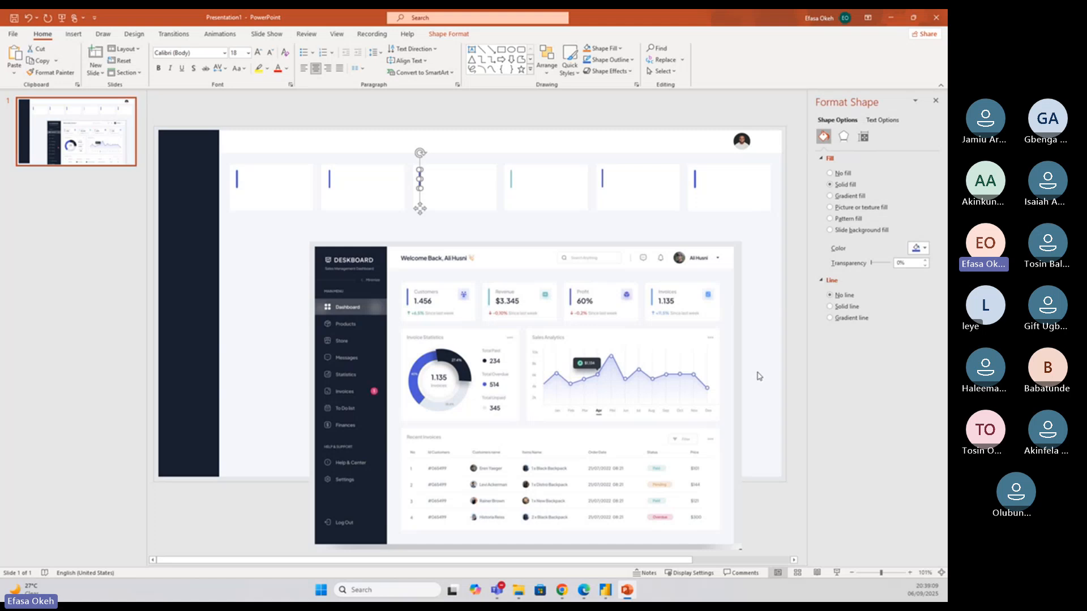
pyautogui.click(654, 292)
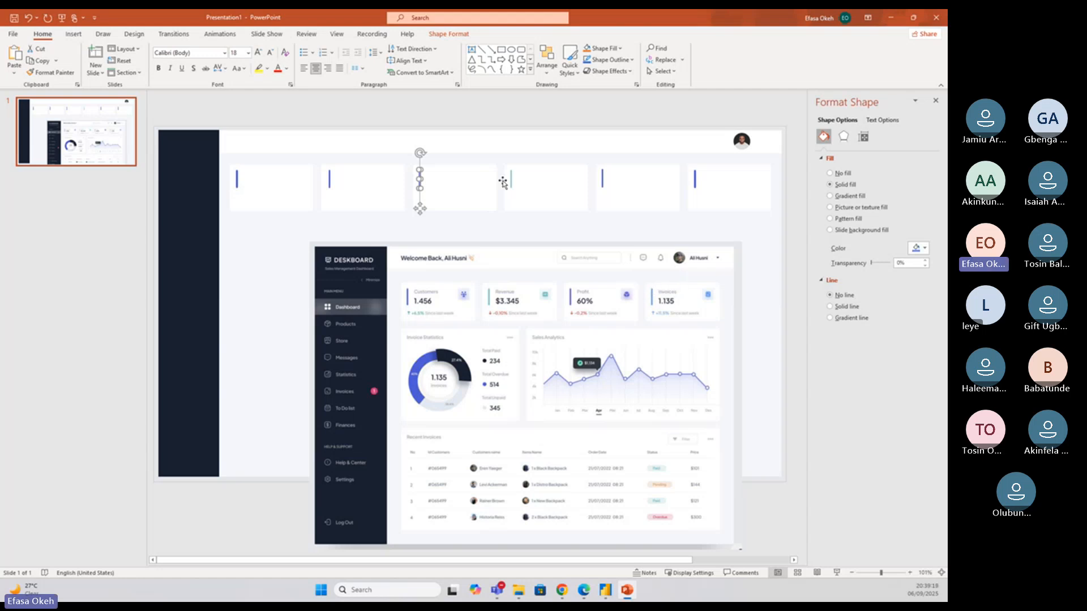
pyautogui.click(440, 113)
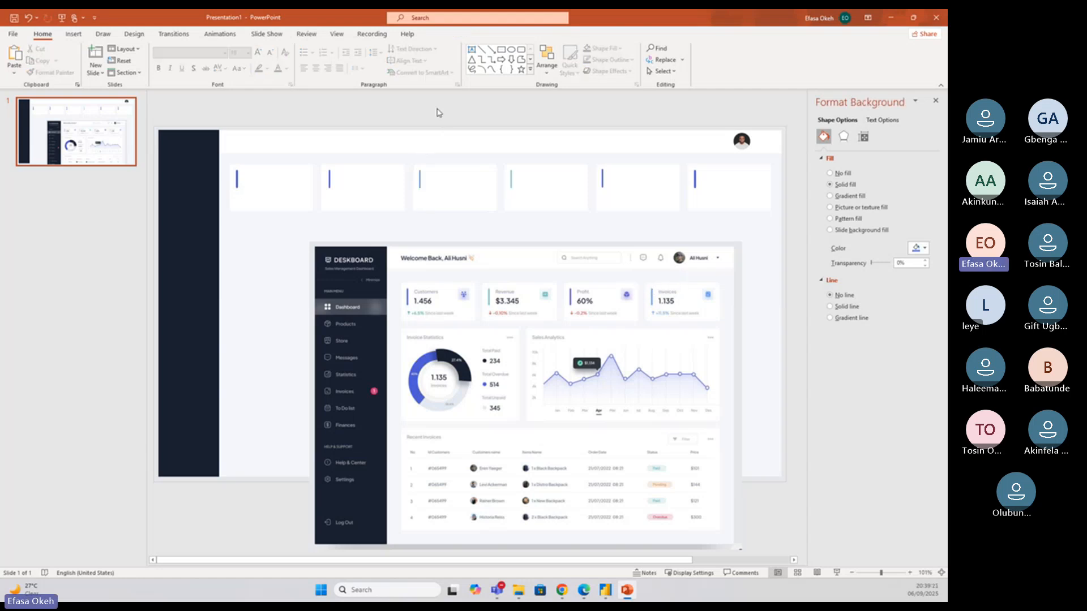
# Fill the fifth card's accent bar with the custom light red #FF7979, lightened from standard red
pyautogui.click(602, 180)
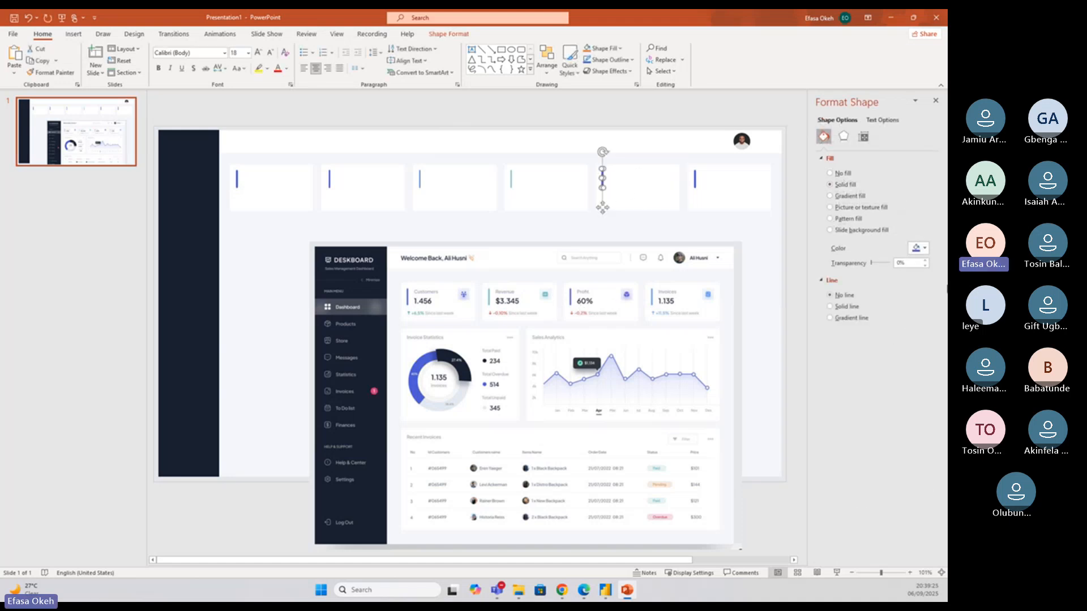
pyautogui.click(918, 248)
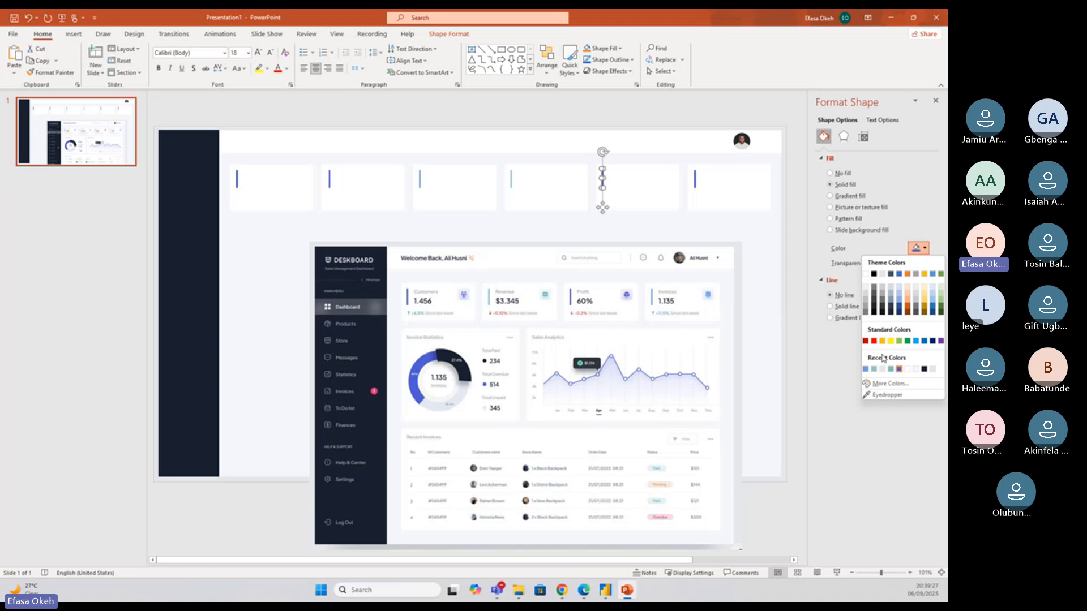
pyautogui.click(874, 341)
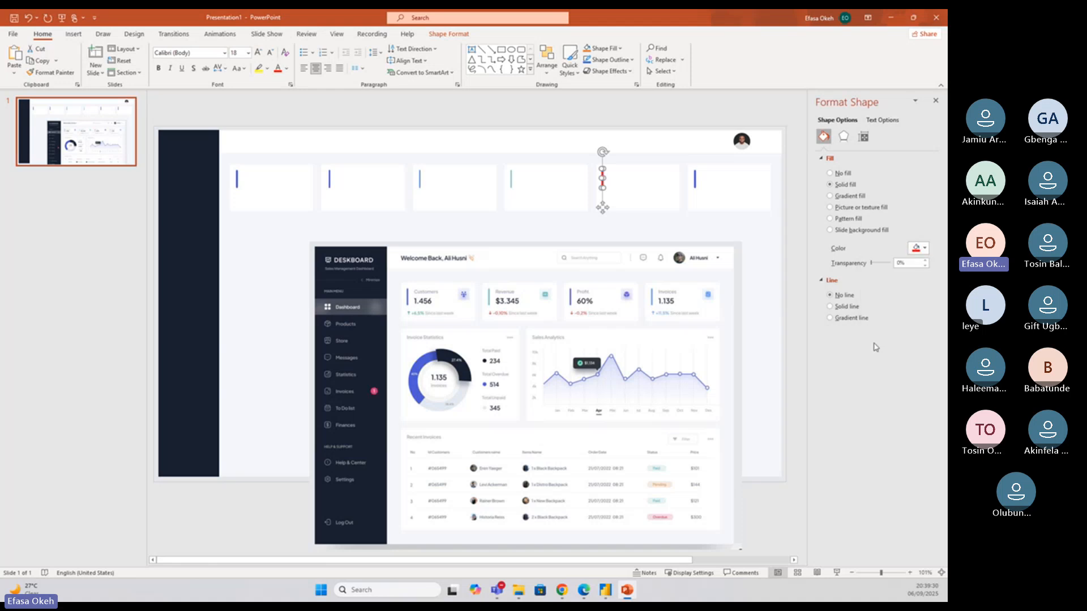
pyautogui.click(924, 249)
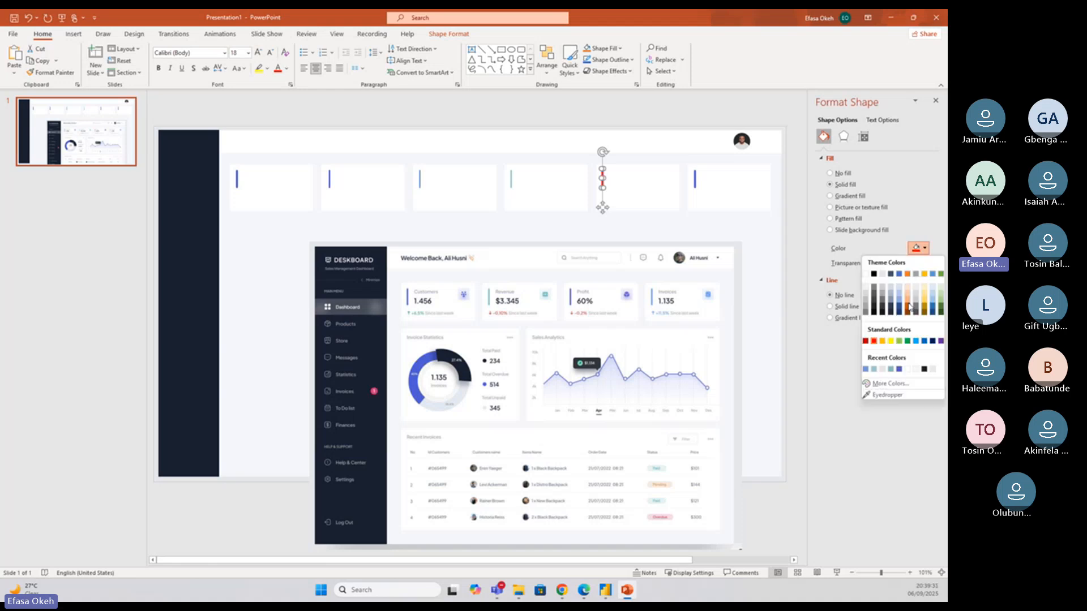
pyautogui.click(887, 384)
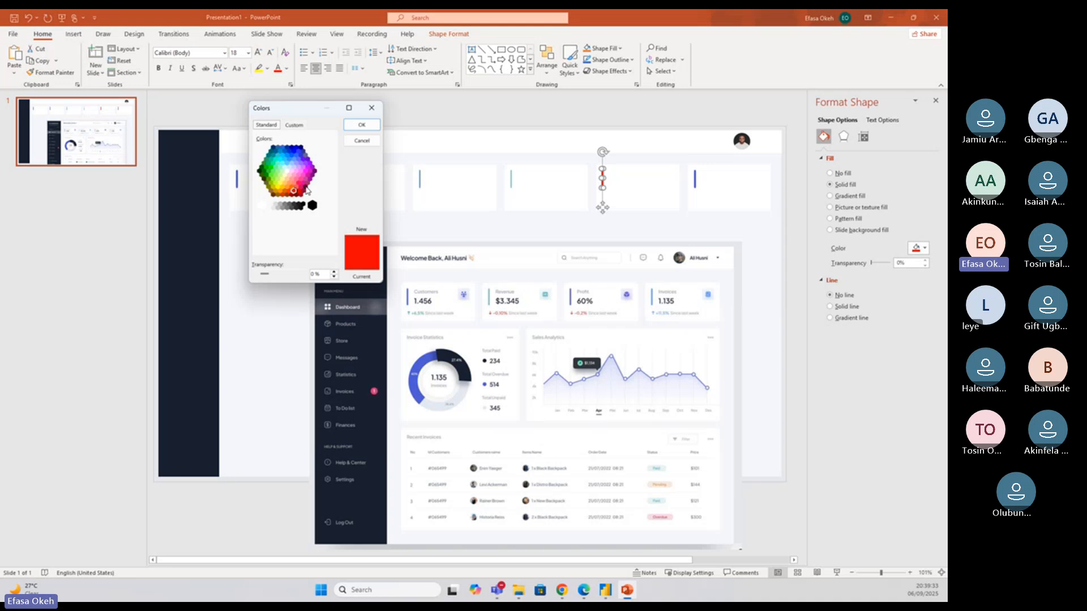
pyautogui.click(294, 124)
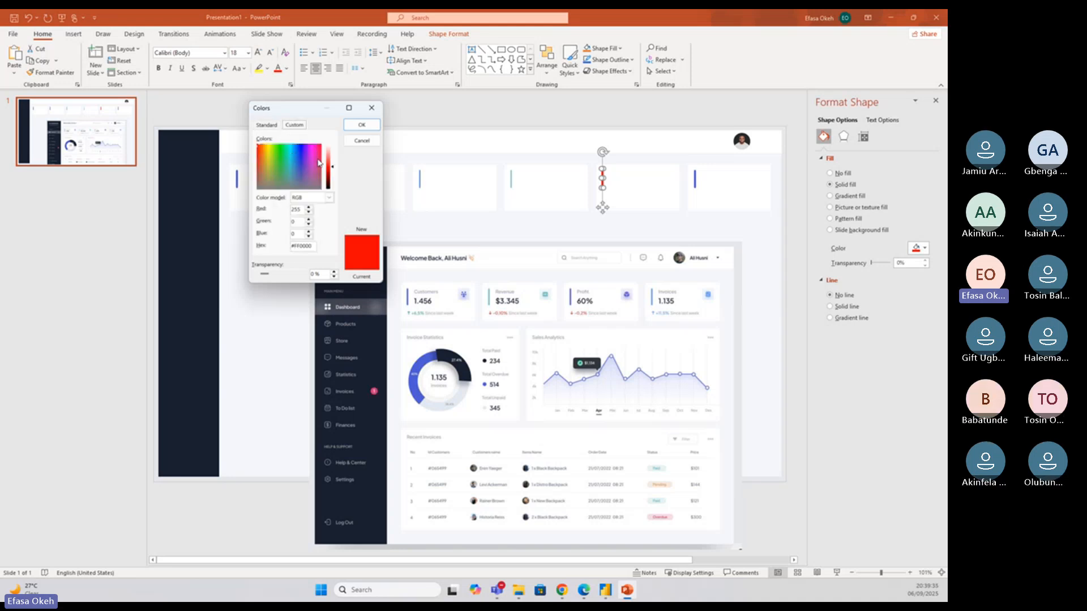
pyautogui.moveTo(332, 166); pyautogui.dragTo(334, 162)
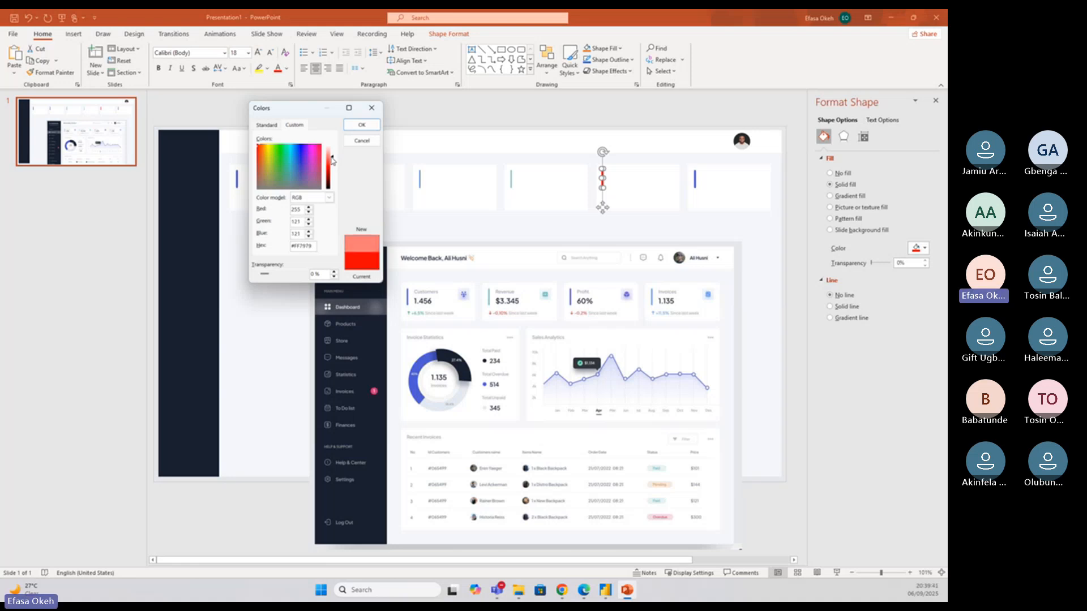
pyautogui.click(361, 125)
pyautogui.click(481, 103)
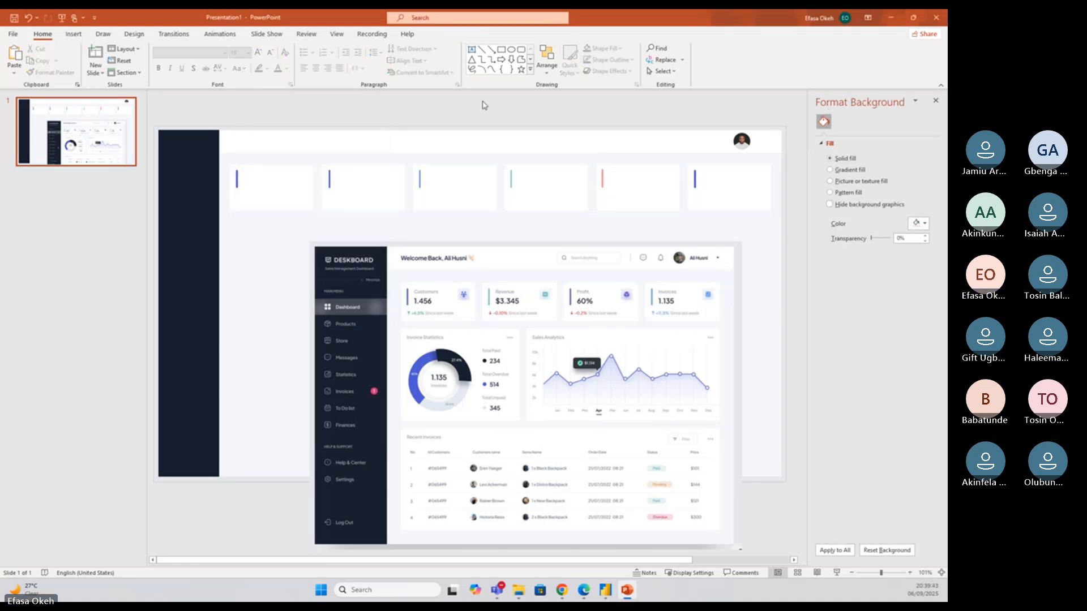
# Fill the sixth card's accent bar with the pale pink #FFBDBD, lightened from the fifth bar's recent color
pyautogui.click(695, 181)
pyautogui.click(923, 250)
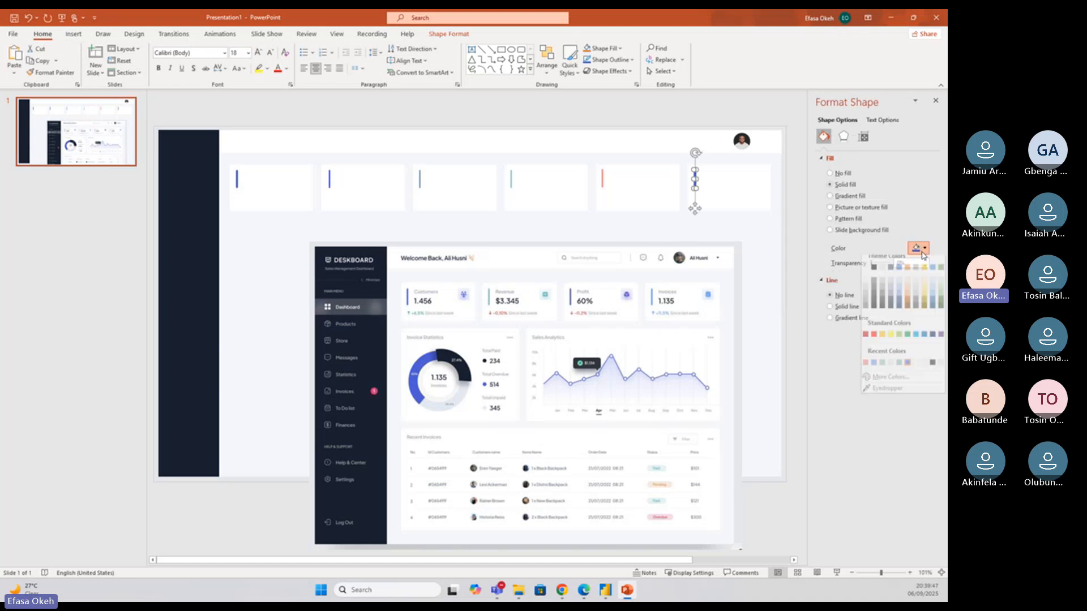
pyautogui.click(865, 370)
pyautogui.click(925, 250)
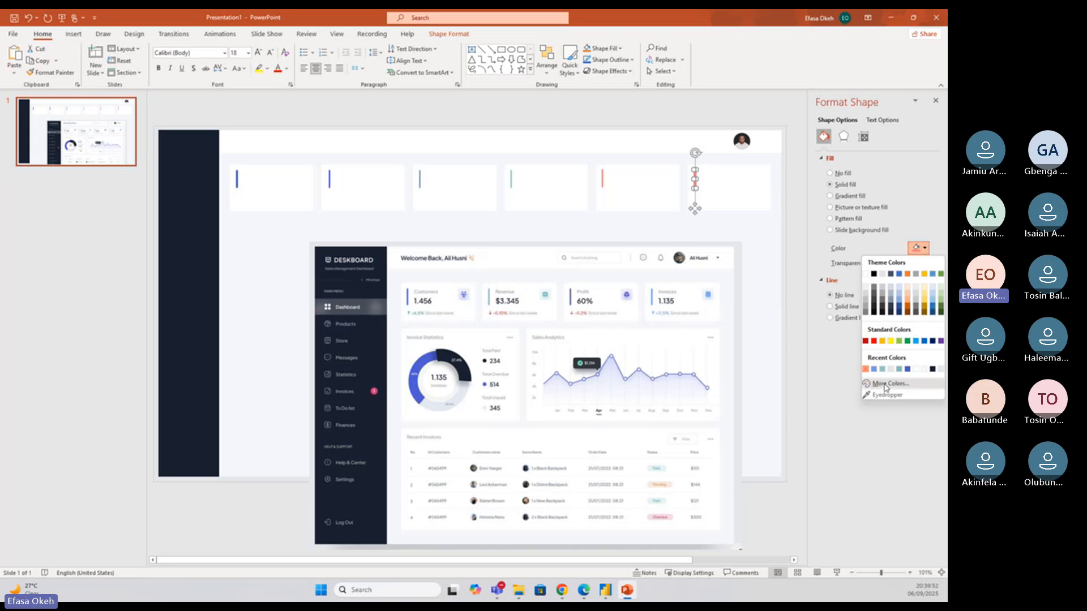
pyautogui.click(879, 386)
pyautogui.moveTo(336, 167); pyautogui.dragTo(333, 154)
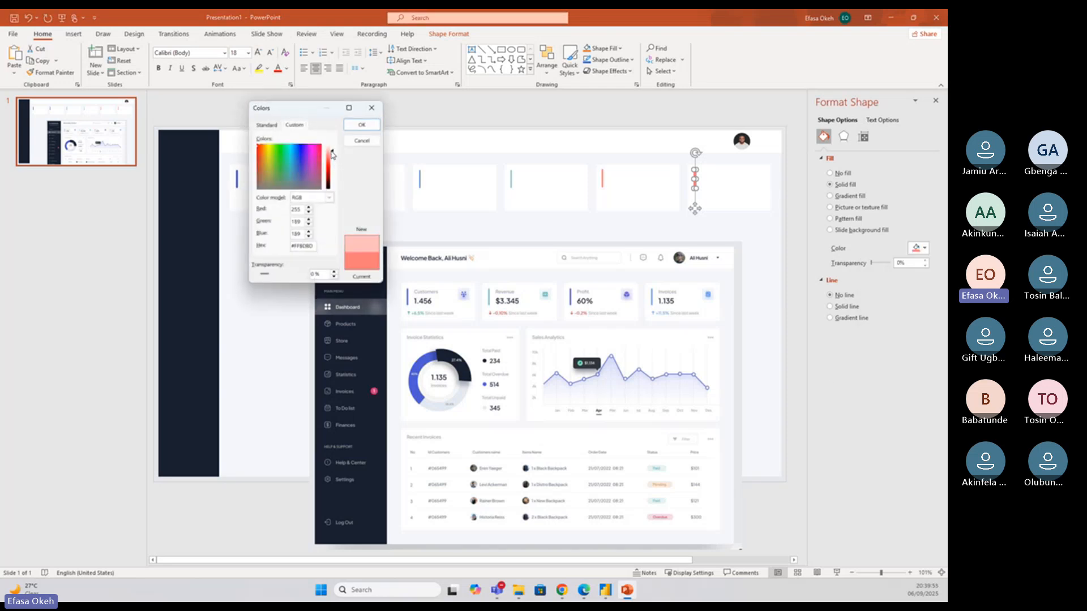
pyautogui.click(362, 125)
pyautogui.click(585, 110)
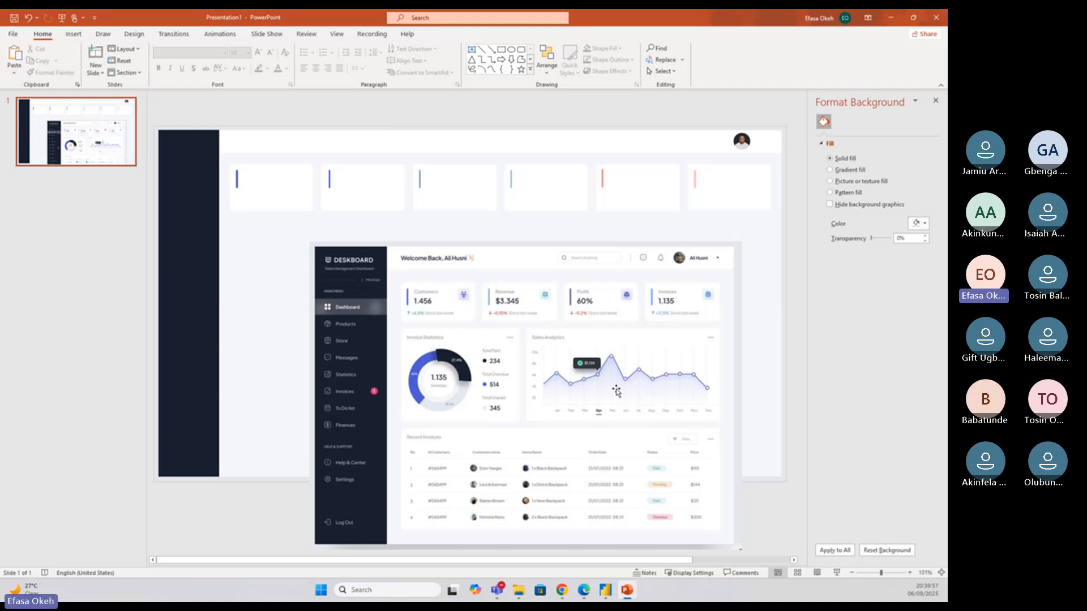
# Shrink the Deskboard reference picture and move it to the lower-right area of the slide, clear of the cards
pyautogui.click(587, 385)
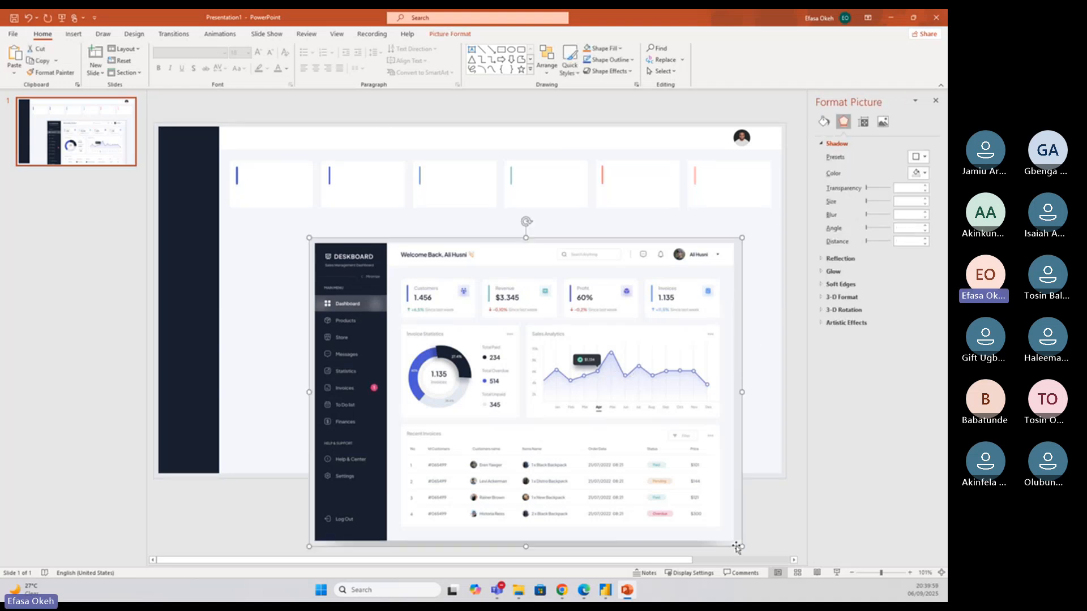
pyautogui.moveTo(740, 545); pyautogui.dragTo(539, 402)
pyautogui.moveTo(486, 360); pyautogui.dragTo(702, 383)
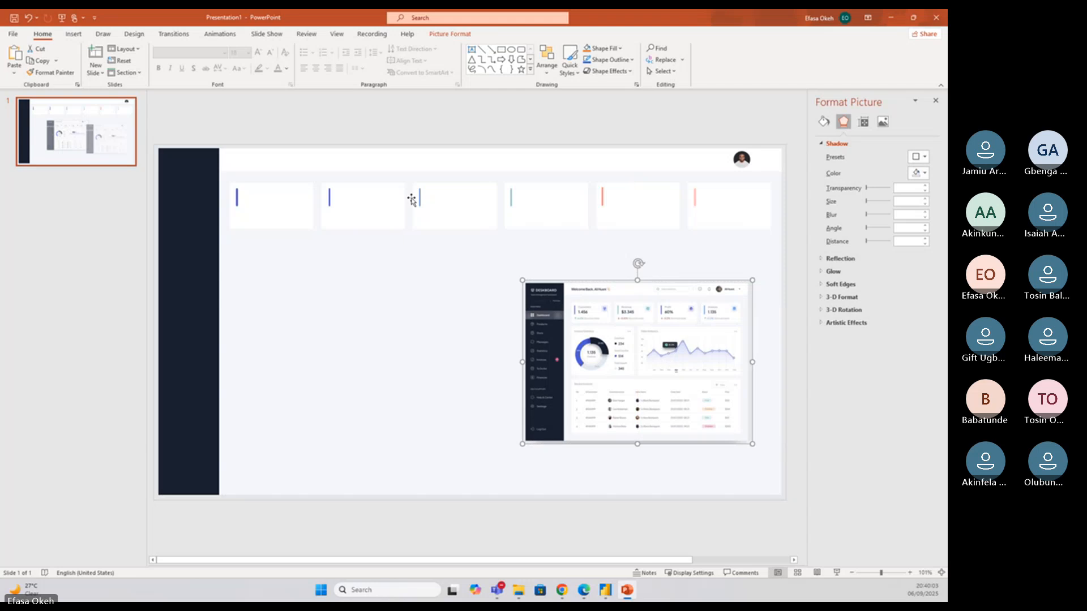
pyautogui.click(440, 278)
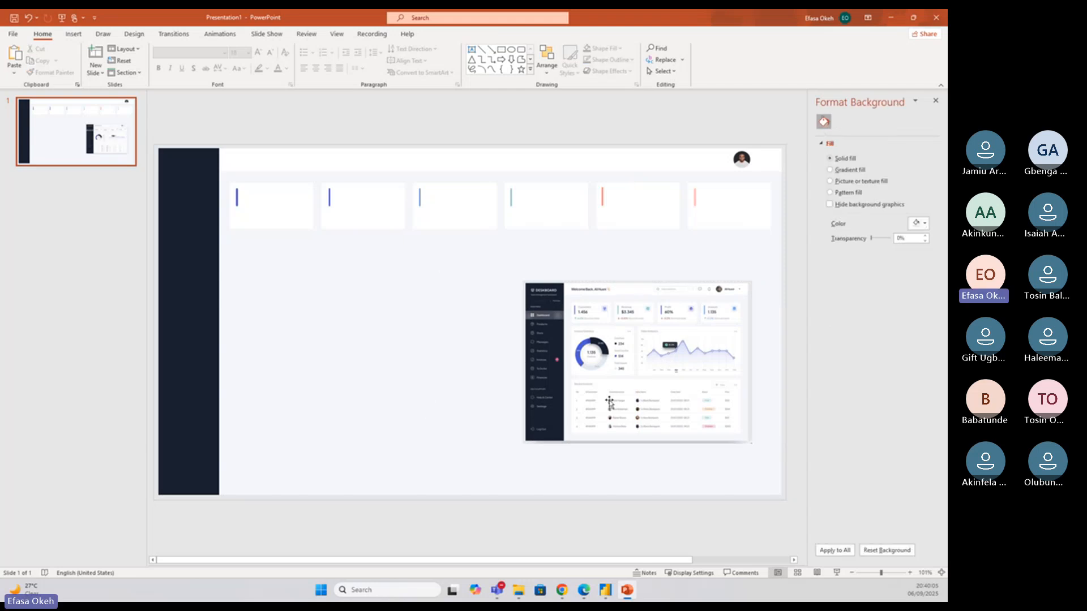
# Enlarge the reference picture moderately from its lower-left corner so the card icons are easier to see
pyautogui.click(621, 388)
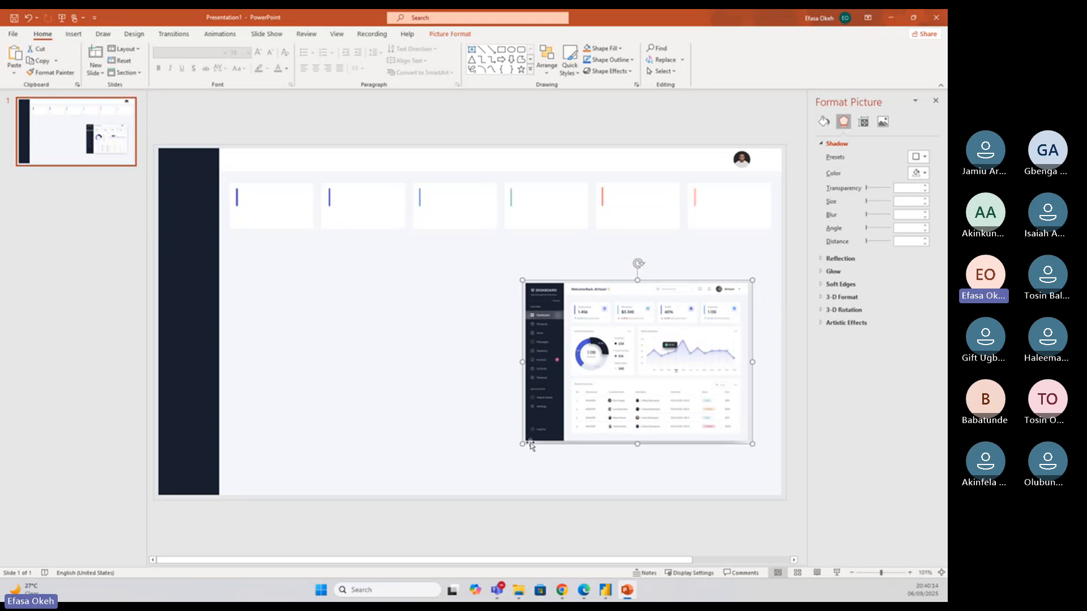
pyautogui.moveTo(521, 445); pyautogui.dragTo(436, 506)
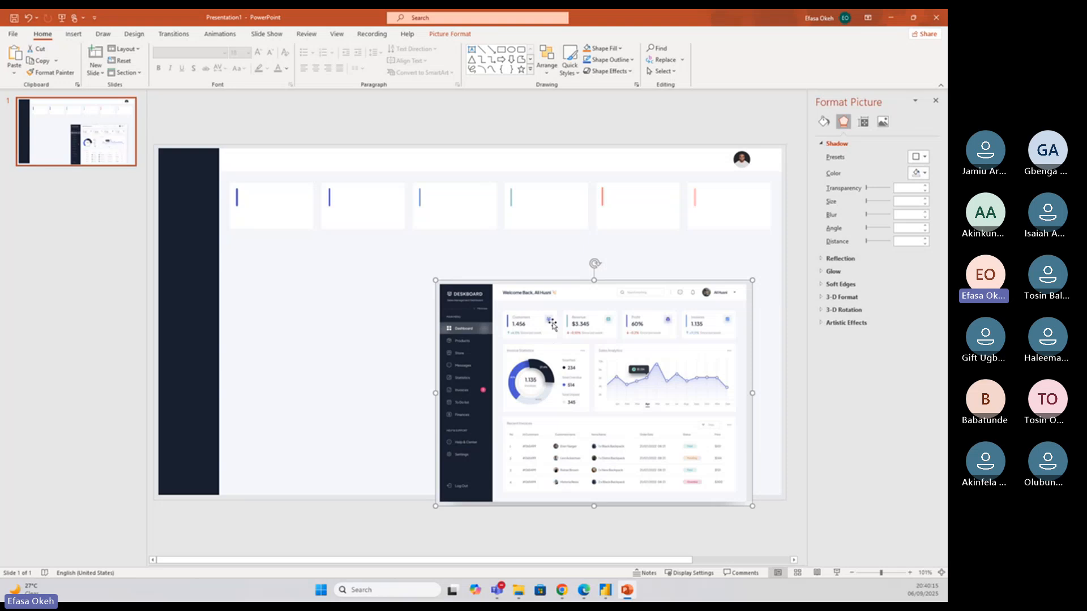
pyautogui.click(331, 133)
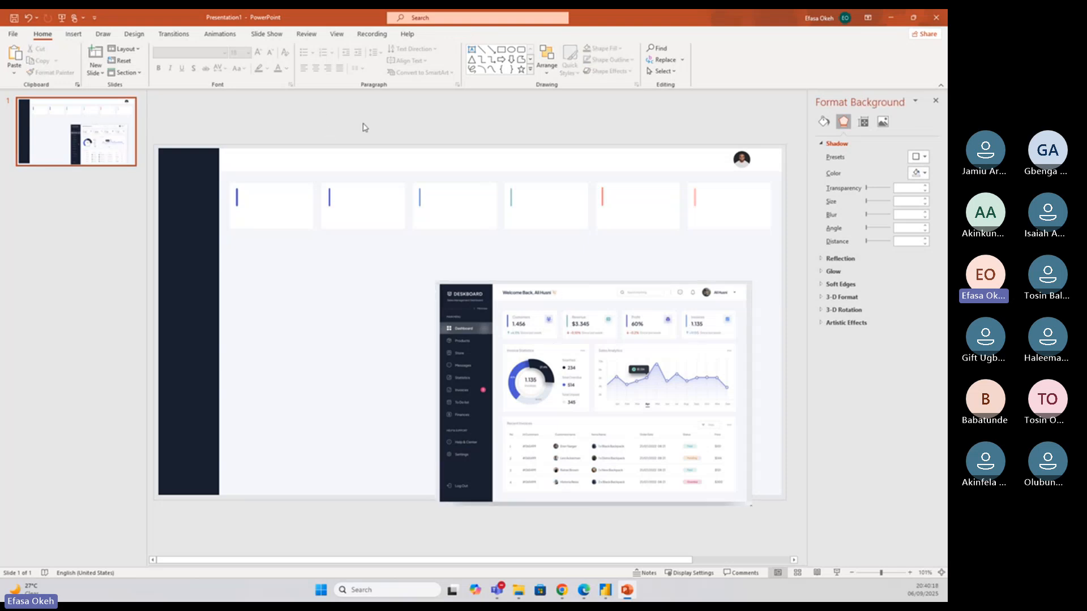
# Draw a small square in the first card's upper-right corner and size it to 0.7 cm by 0.7 cm
pyautogui.click(502, 51)
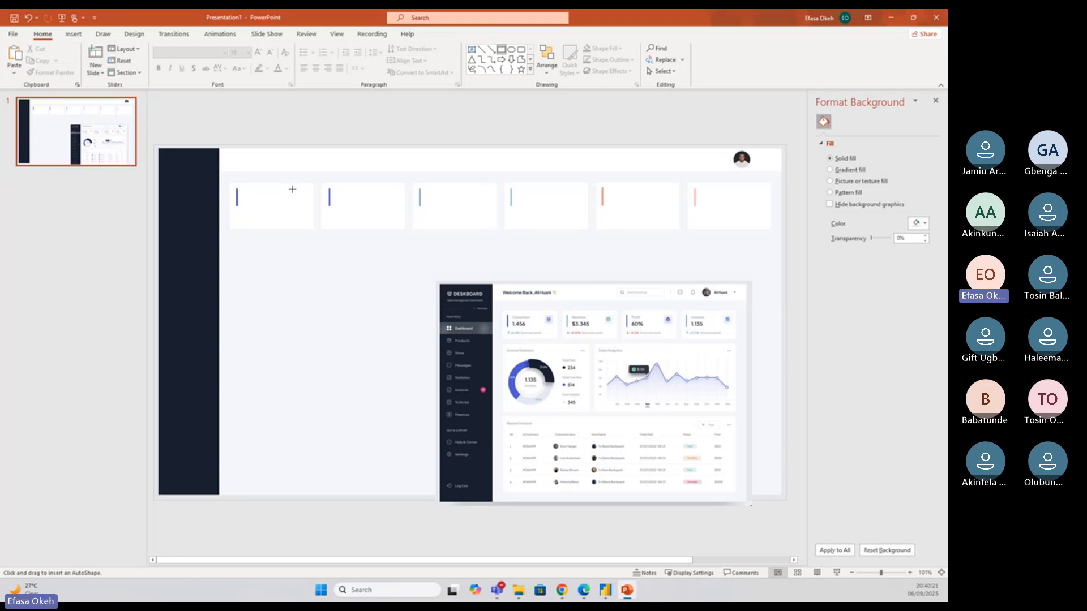
pyautogui.moveTo(292, 189); pyautogui.dragTo(306, 200)
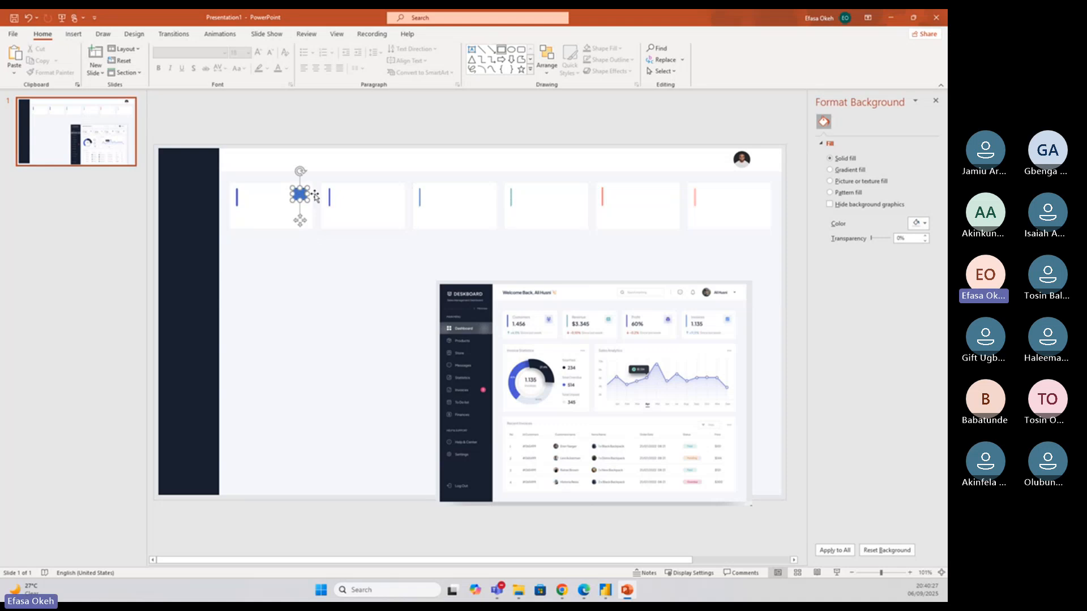
pyautogui.click(789, 71)
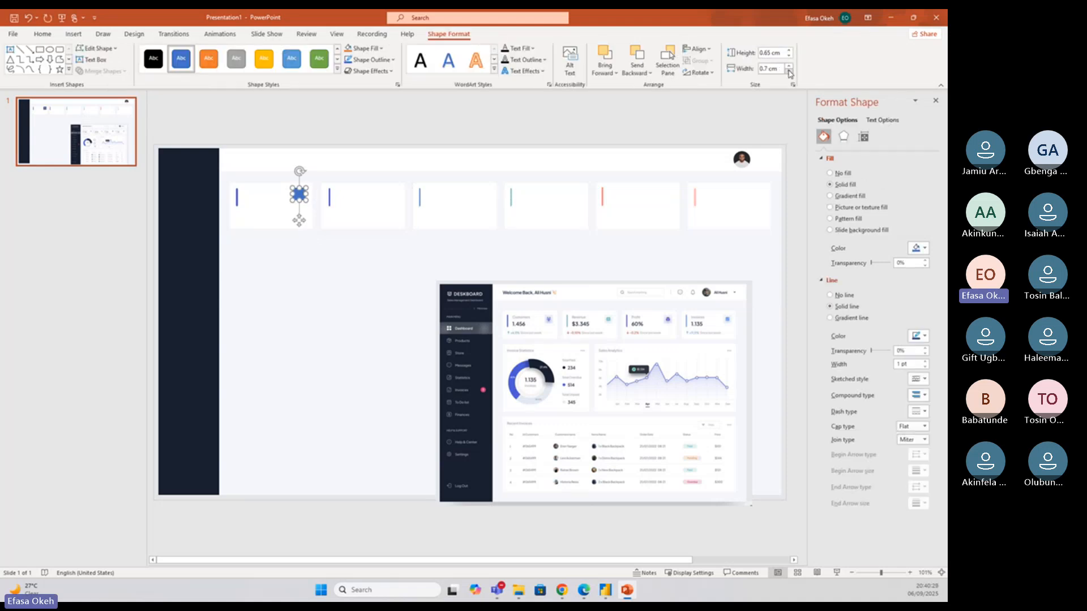
pyautogui.click(788, 50)
pyautogui.click(340, 136)
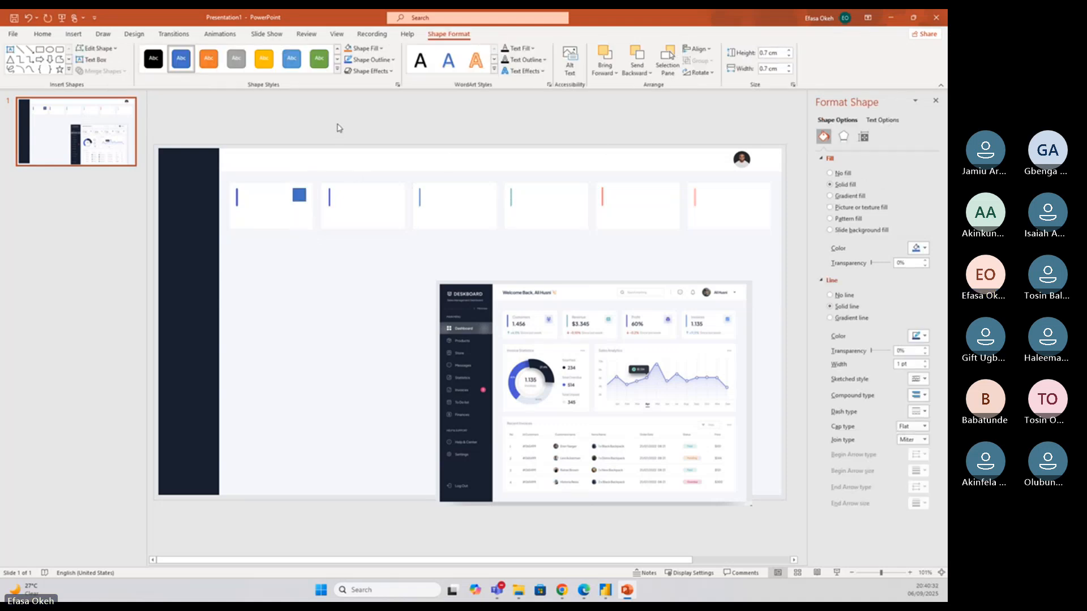
# Fill the small square in the first card with the lightest grey shade of the white theme color
pyautogui.click(295, 193)
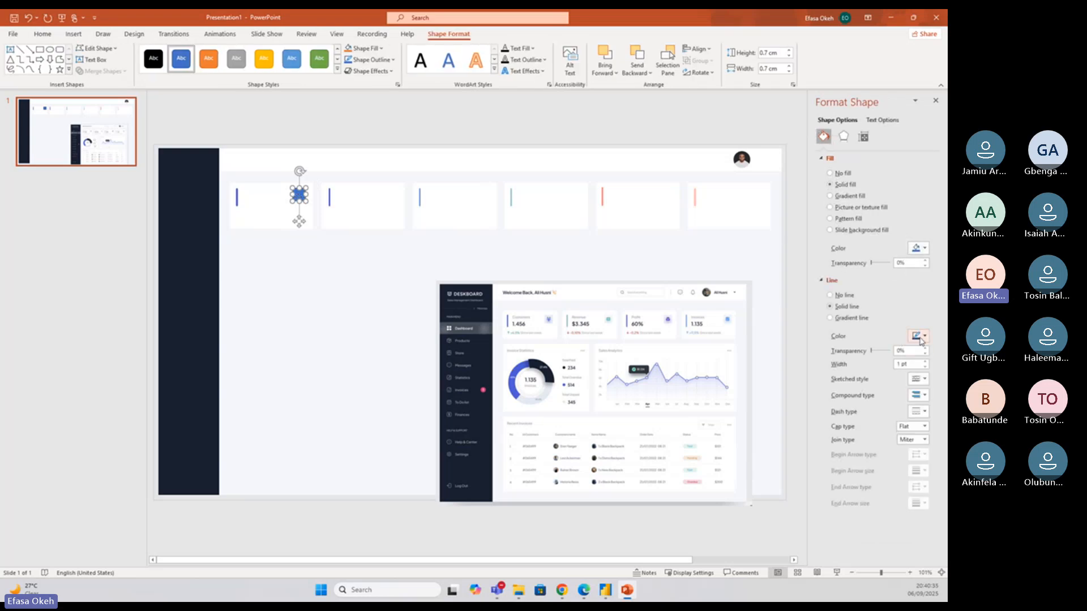
pyautogui.click(925, 249)
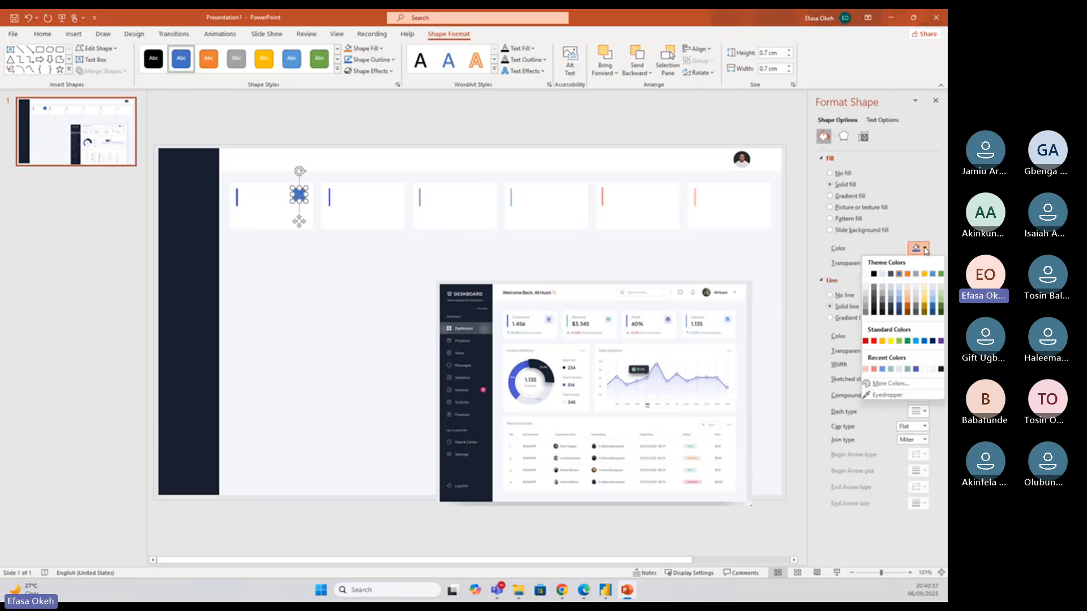
pyautogui.click(867, 289)
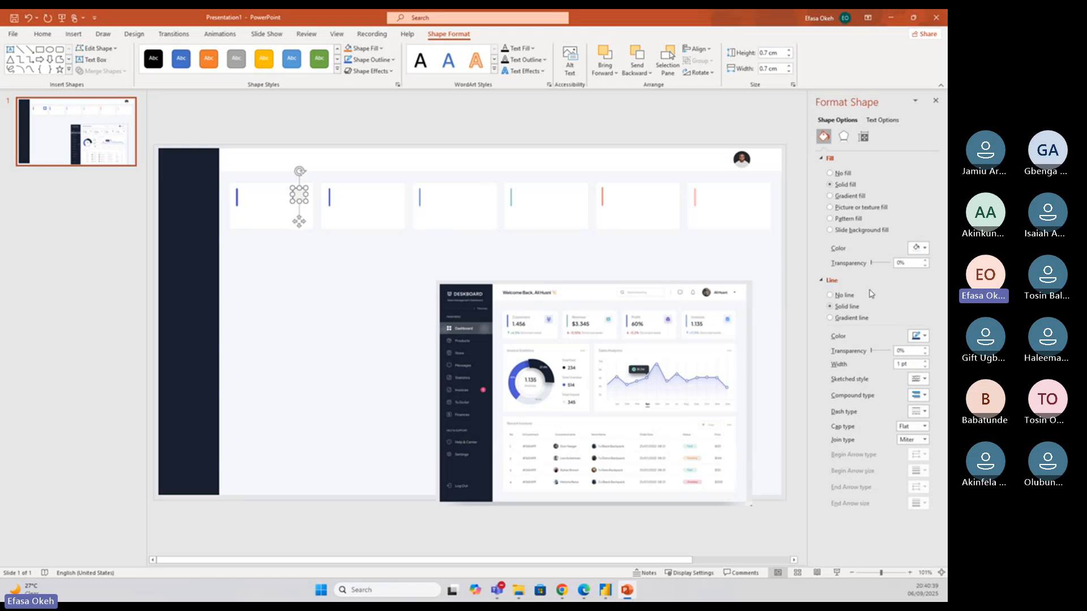
# Remove the outline from the small square in the first card and copy the square into the second and third cards
pyautogui.click(848, 296)
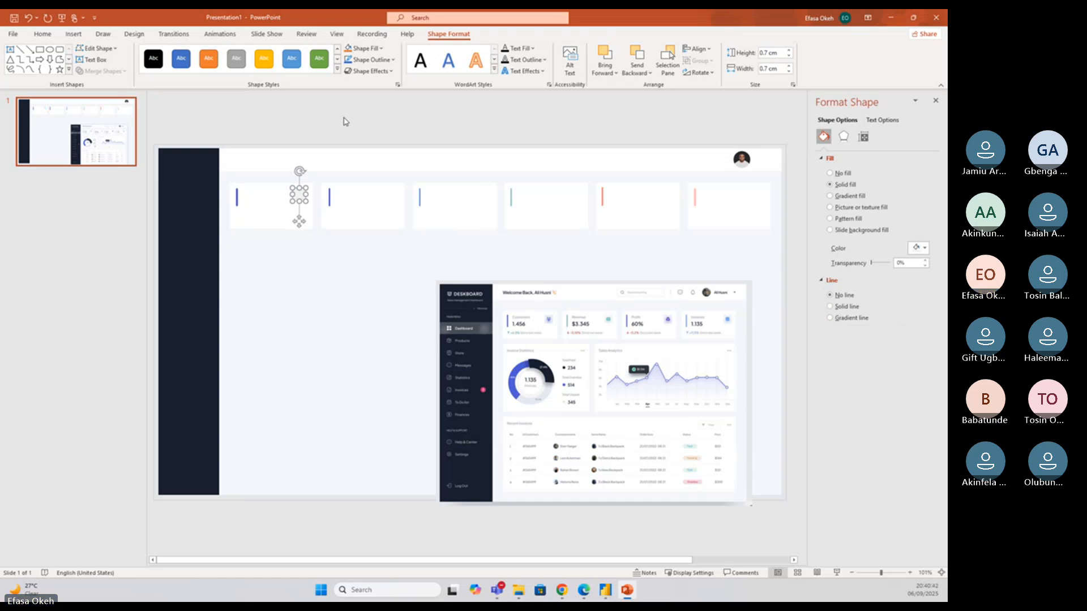
pyautogui.click(342, 118)
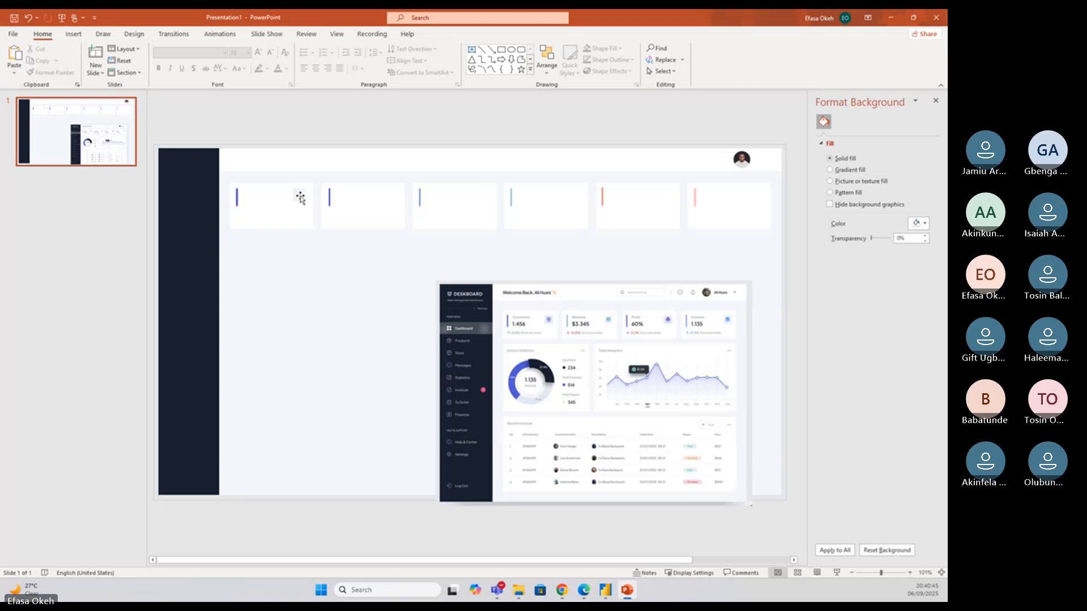
pyautogui.click(301, 197)
pyautogui.hotkey('ctrl', 'c')
pyautogui.hotkey('ctrl', 'v')
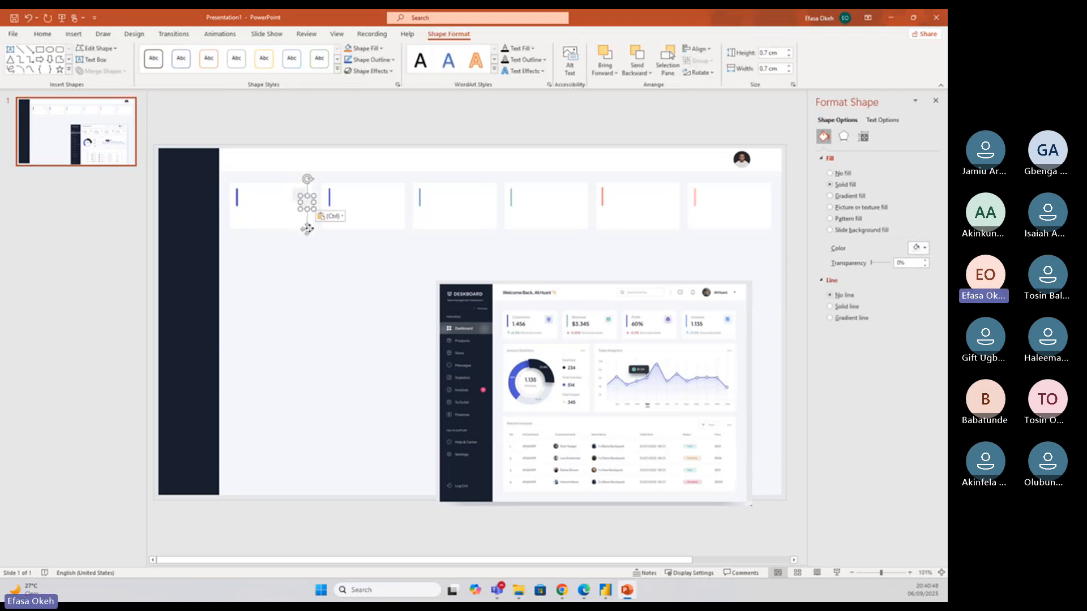
pyautogui.moveTo(307, 228); pyautogui.dragTo(482, 222)
pyautogui.hotkey('ctrl', 'v')
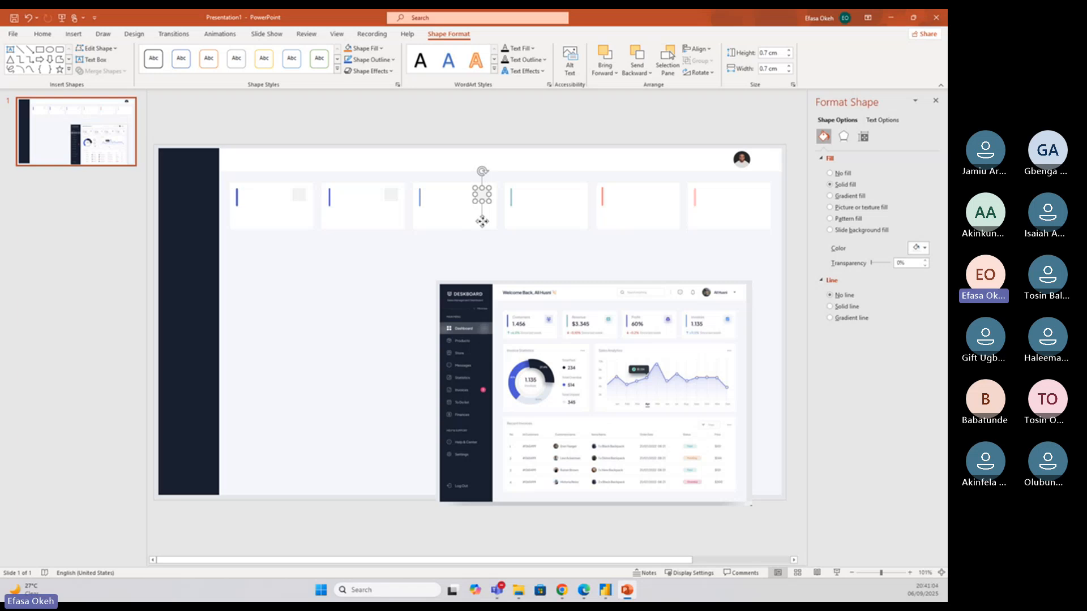
# Place copies of the small square in the upper-right corners of the fourth, fifth and sixth cards
pyautogui.click(467, 129)
pyautogui.click(482, 210)
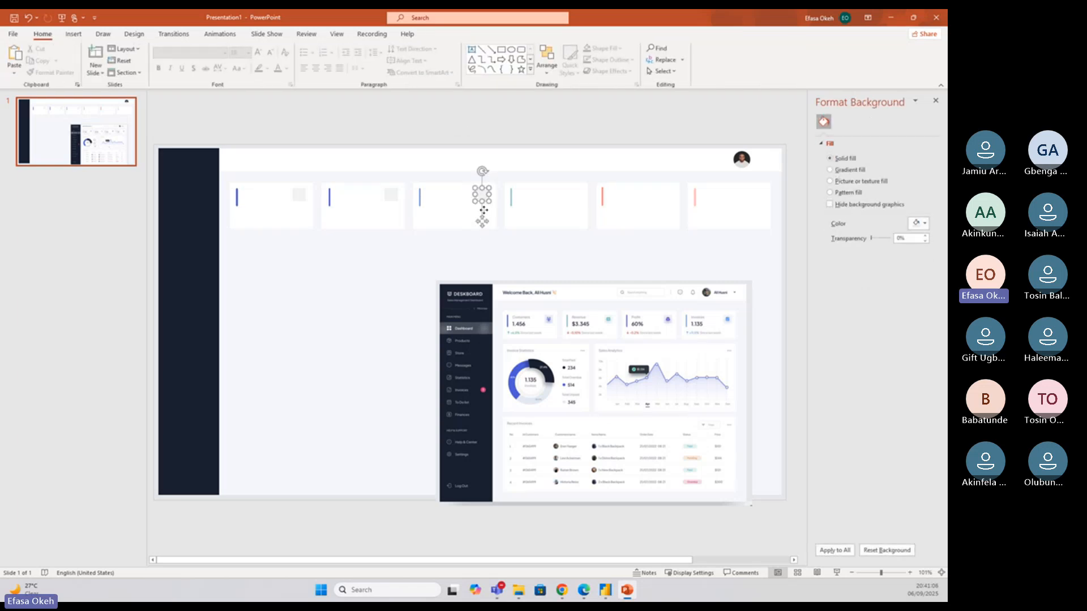
pyautogui.hotkey('ctrl', 'v')
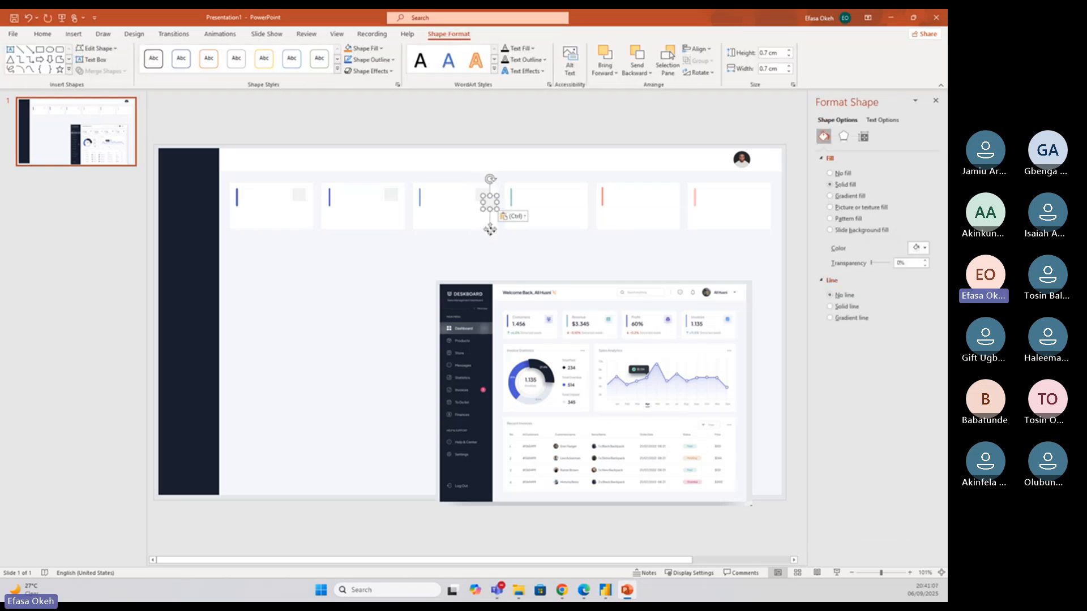
pyautogui.moveTo(490, 229); pyautogui.dragTo(573, 224)
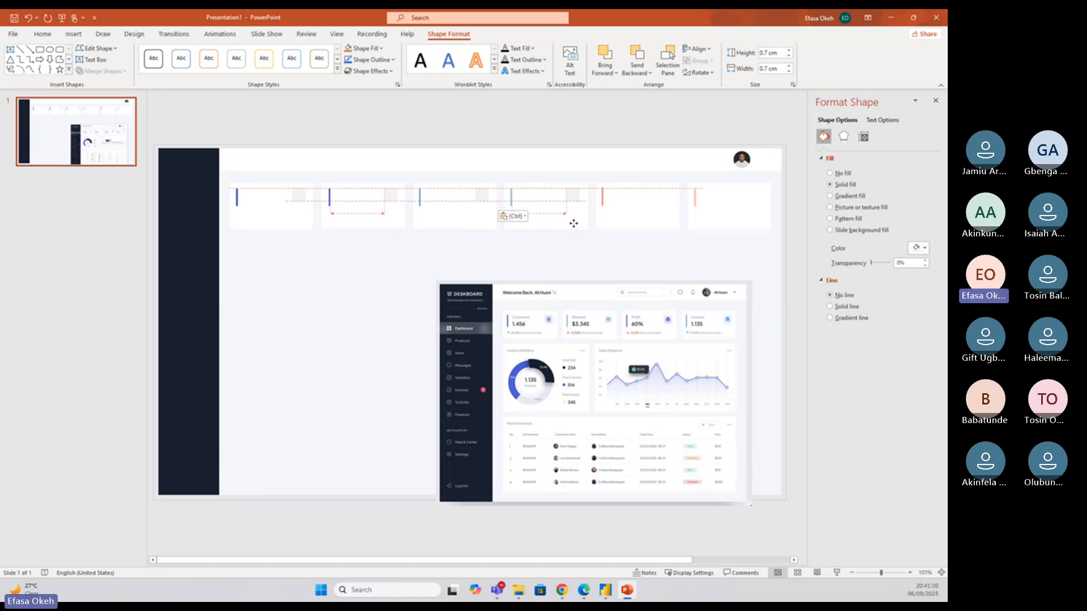
pyautogui.moveTo(573, 223); pyautogui.dragTo(757, 220)
pyautogui.click(627, 133)
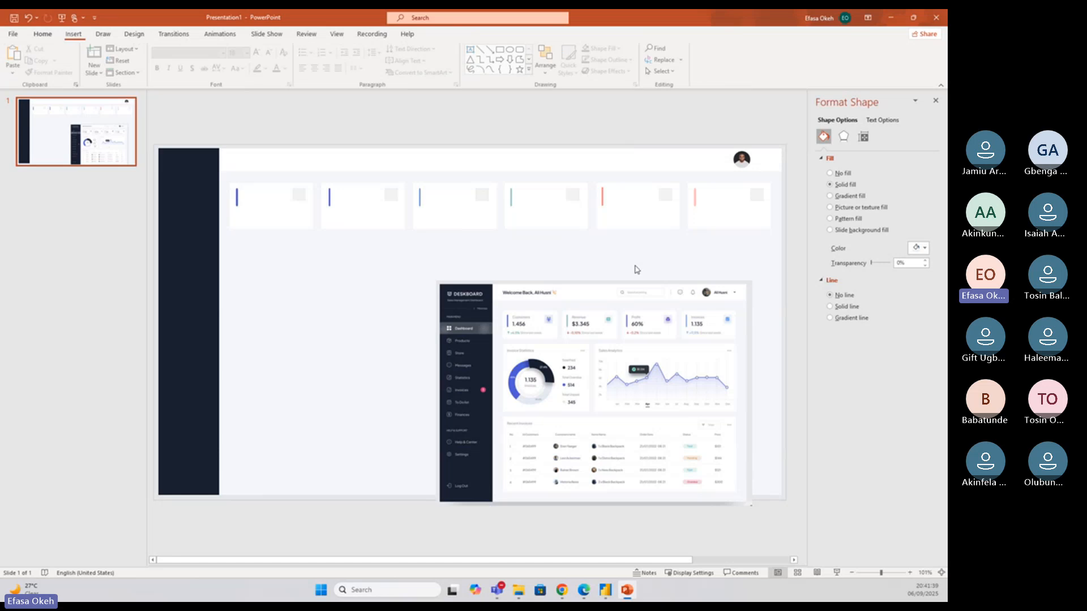
# Shrink the reference dashboard picture and move it slightly up on the slide
pyautogui.click(637, 270)
pyautogui.click(690, 348)
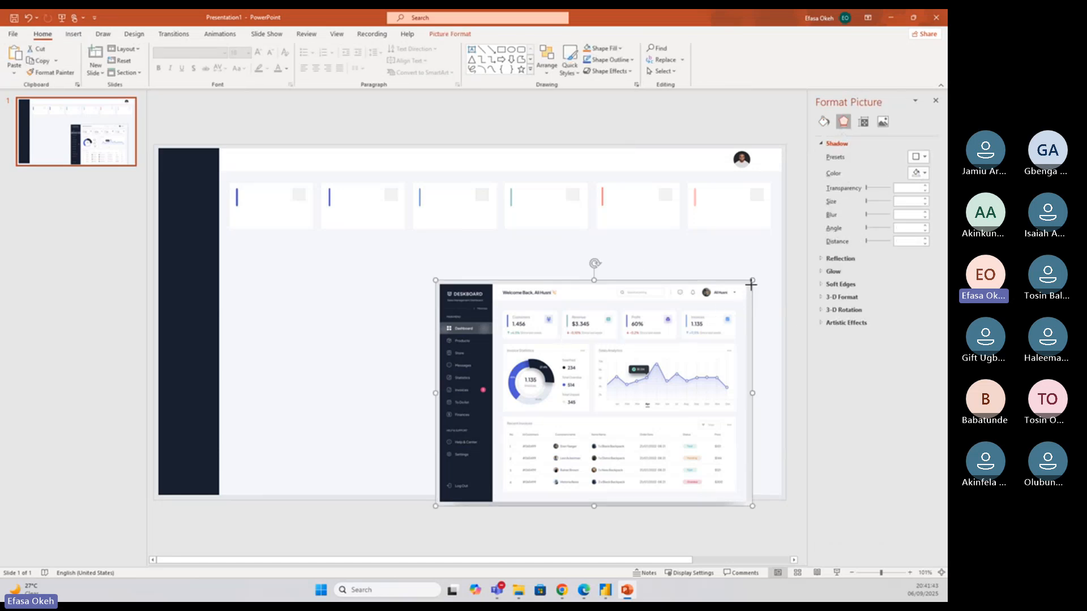
pyautogui.moveTo(751, 284); pyautogui.dragTo(714, 311)
pyautogui.moveTo(671, 348); pyautogui.dragTo(680, 314)
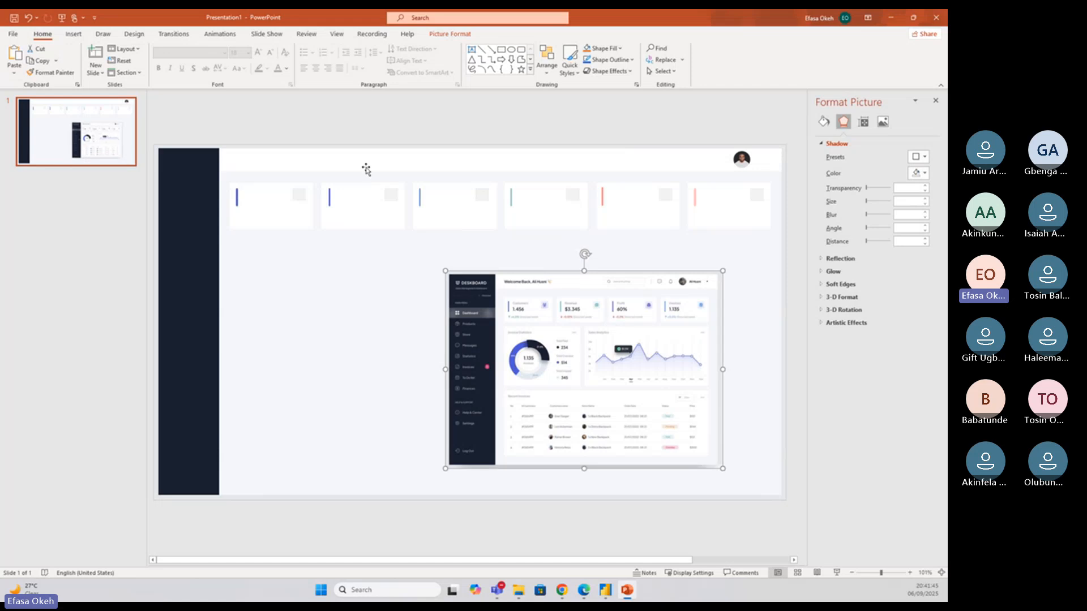
pyautogui.click(350, 129)
# Switch to the Chrome window with the Sales Management Dashboard reference and load flaticon.com in a new tab
pyautogui.moveTo(561, 590)
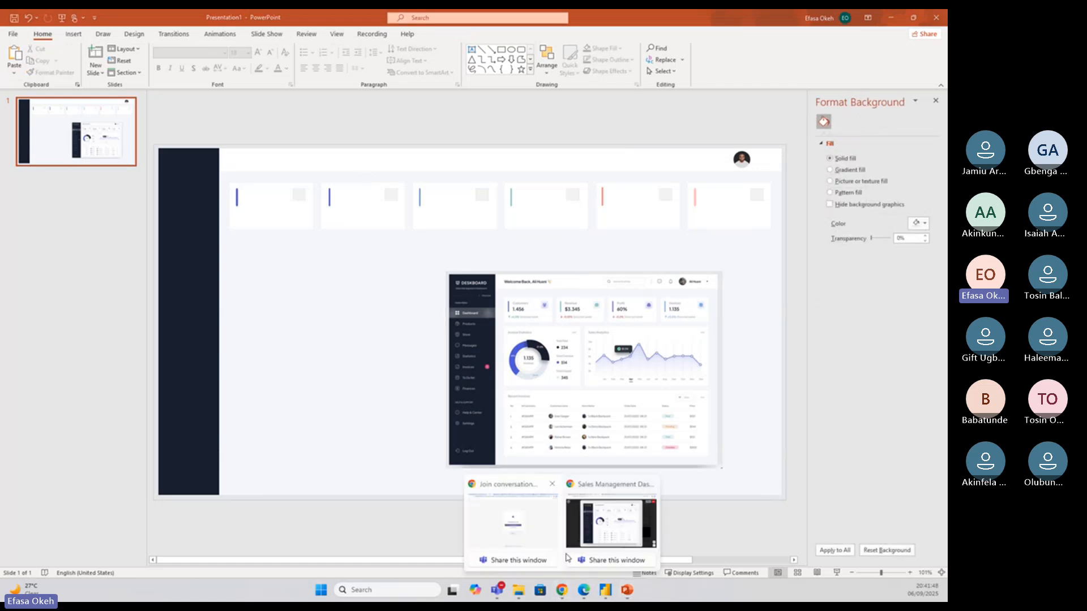
pyautogui.click(610, 521)
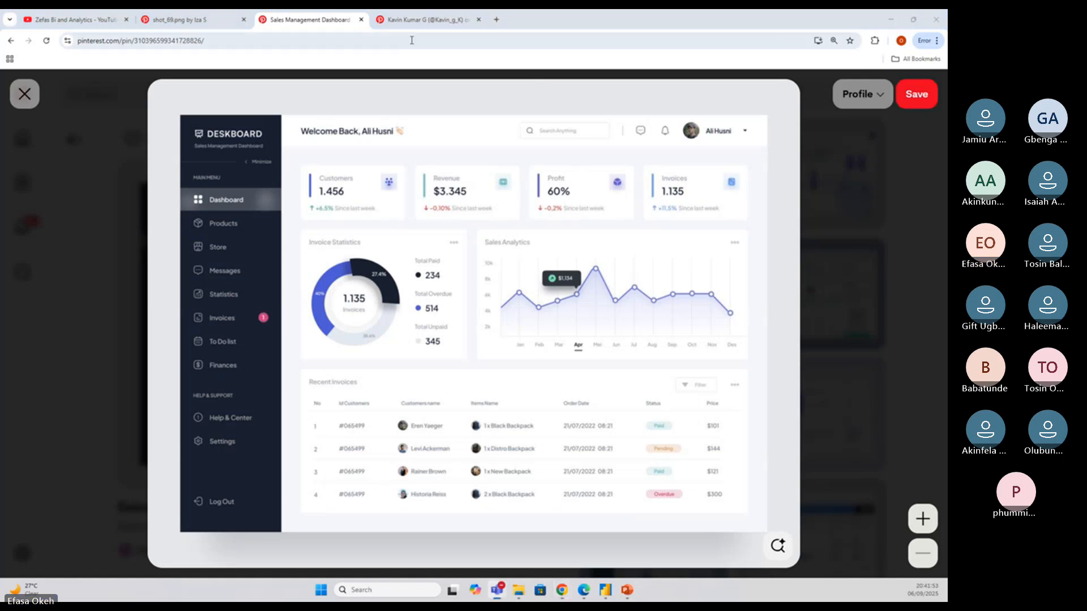
pyautogui.click(494, 21)
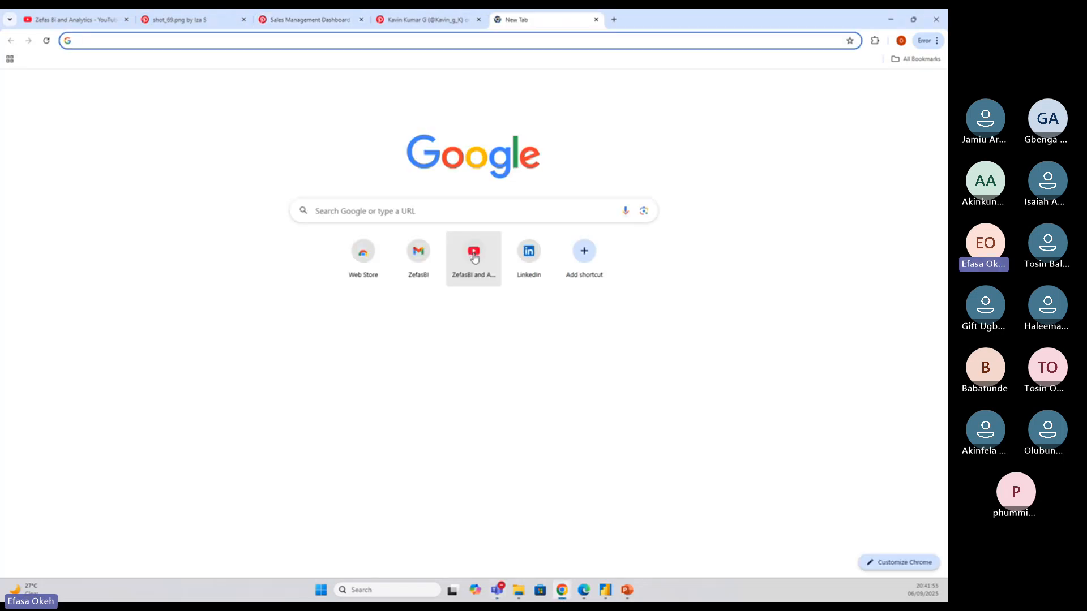
pyautogui.write('fla')
pyautogui.press('Return')
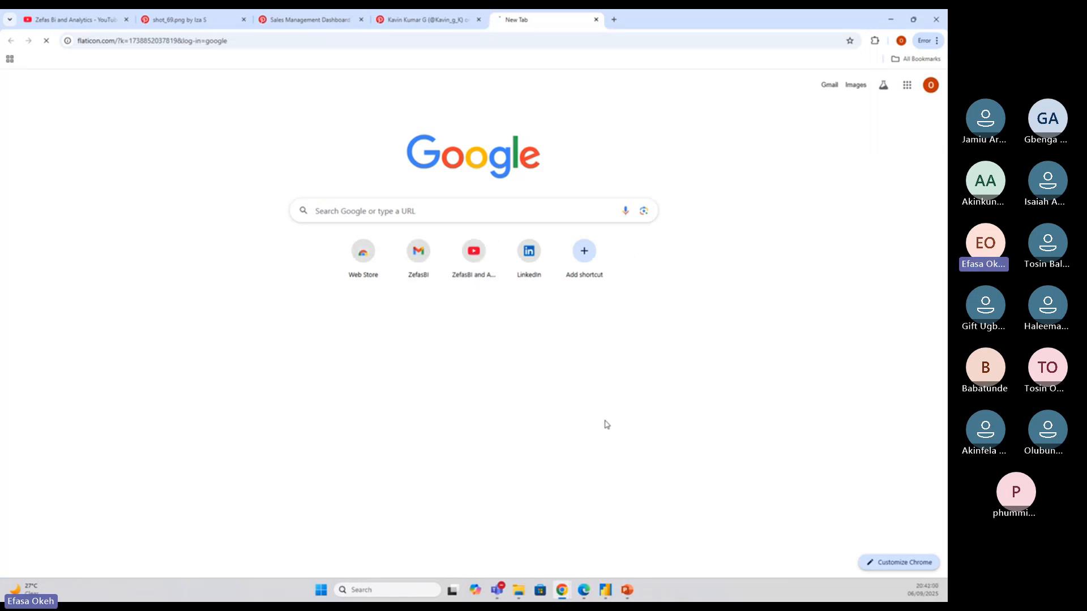
pyautogui.click(627, 592)
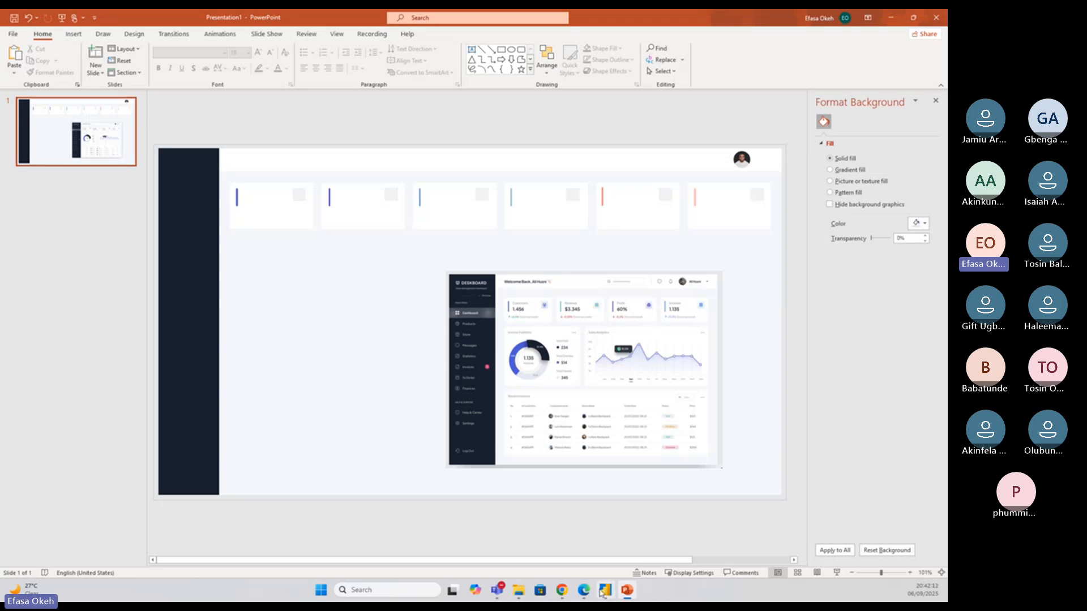
pyautogui.click(562, 591)
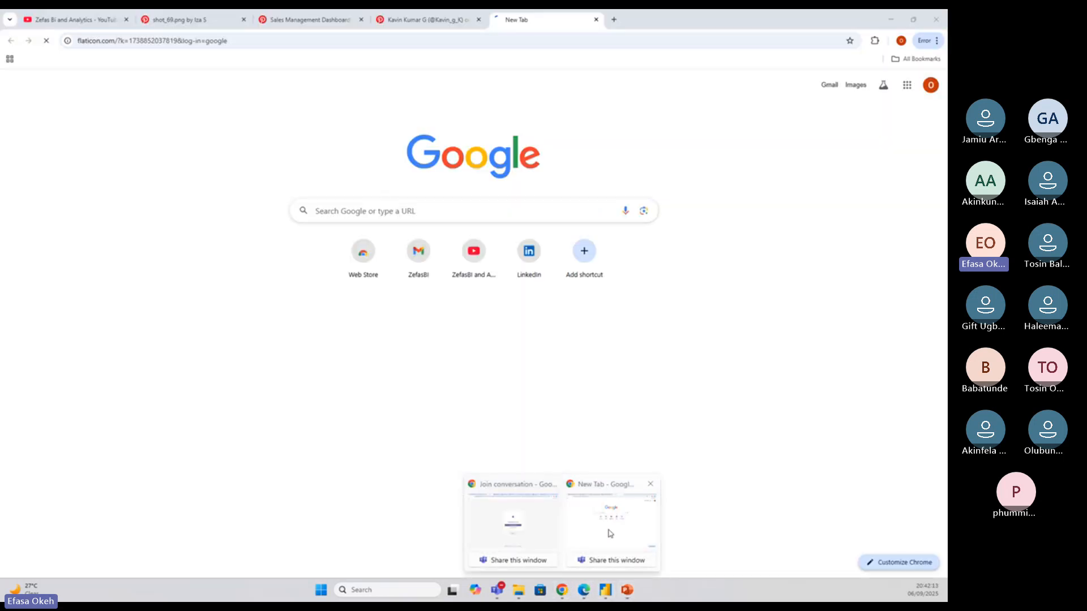
pyautogui.click(609, 533)
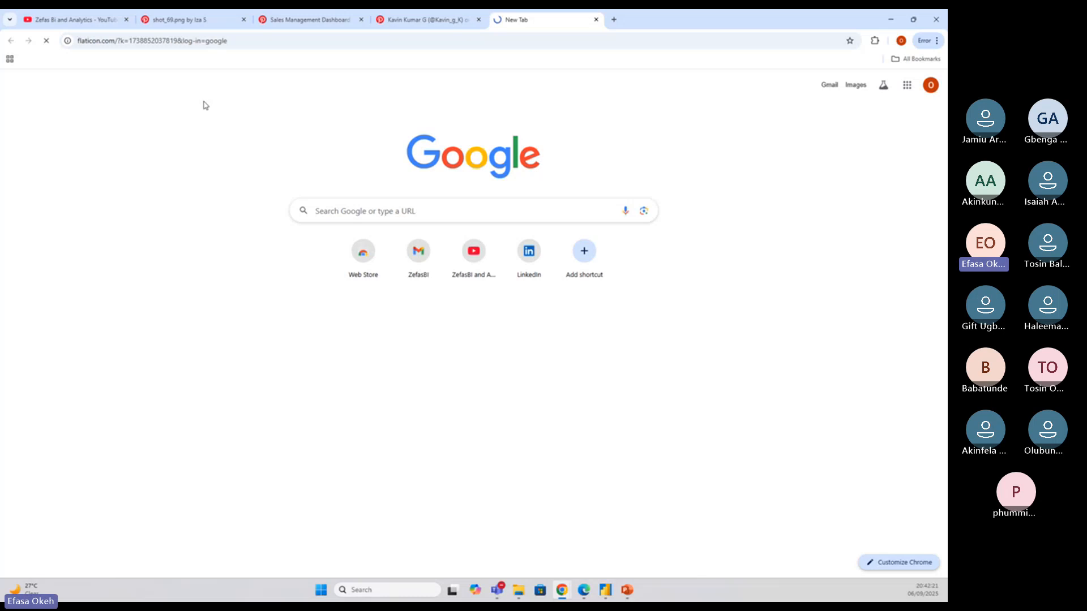
# Load flaticon.com in a second new browser tab
pyautogui.click(615, 20)
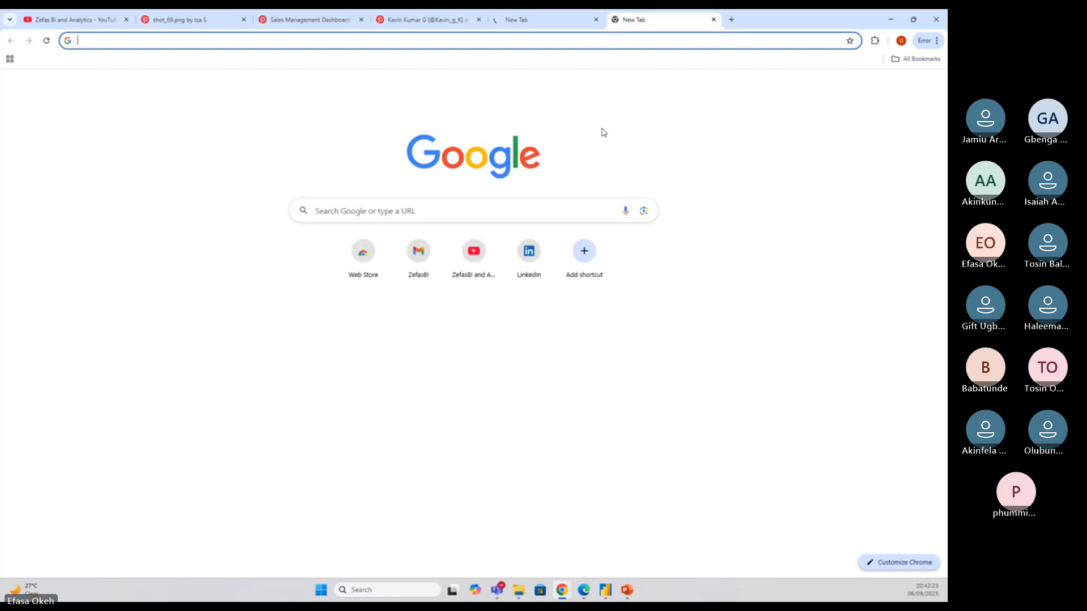
pyautogui.write('fla')
pyautogui.press('Return')
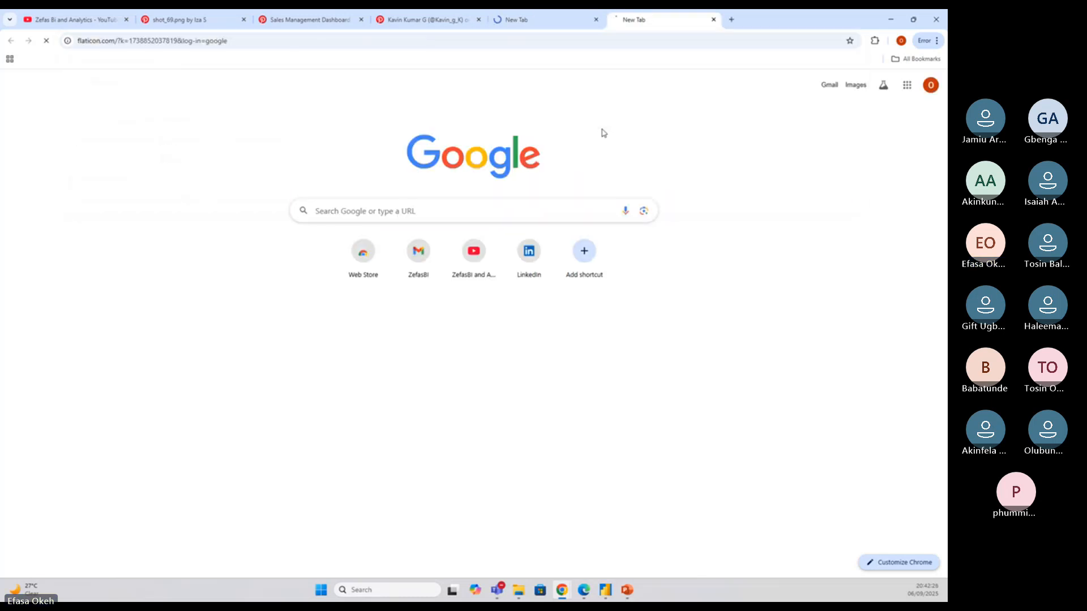
pyautogui.click(532, 21)
pyautogui.click(643, 20)
pyautogui.click(555, 23)
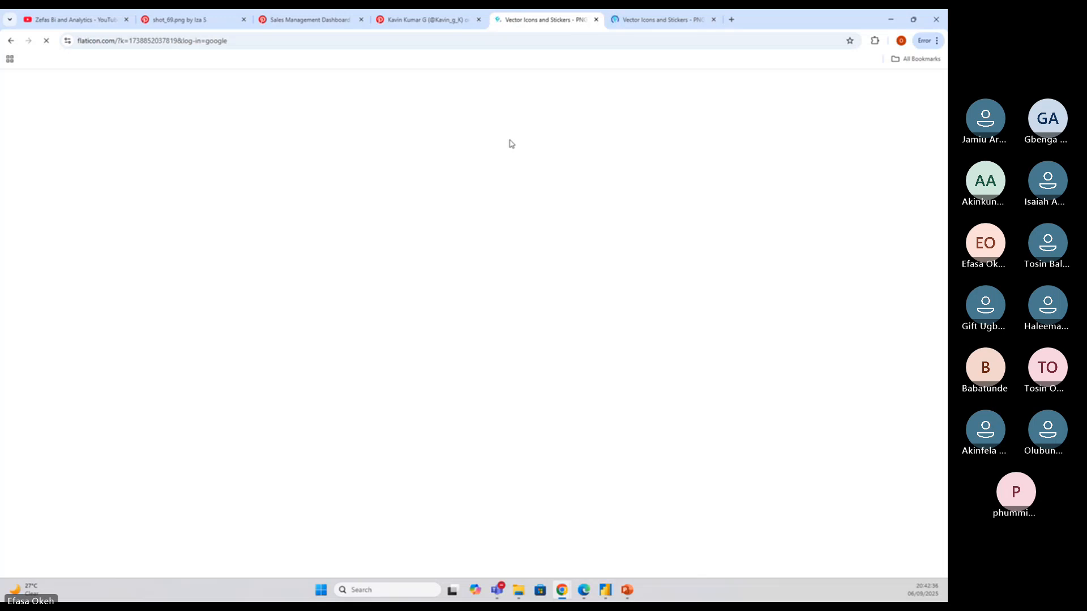
pyautogui.click(647, 22)
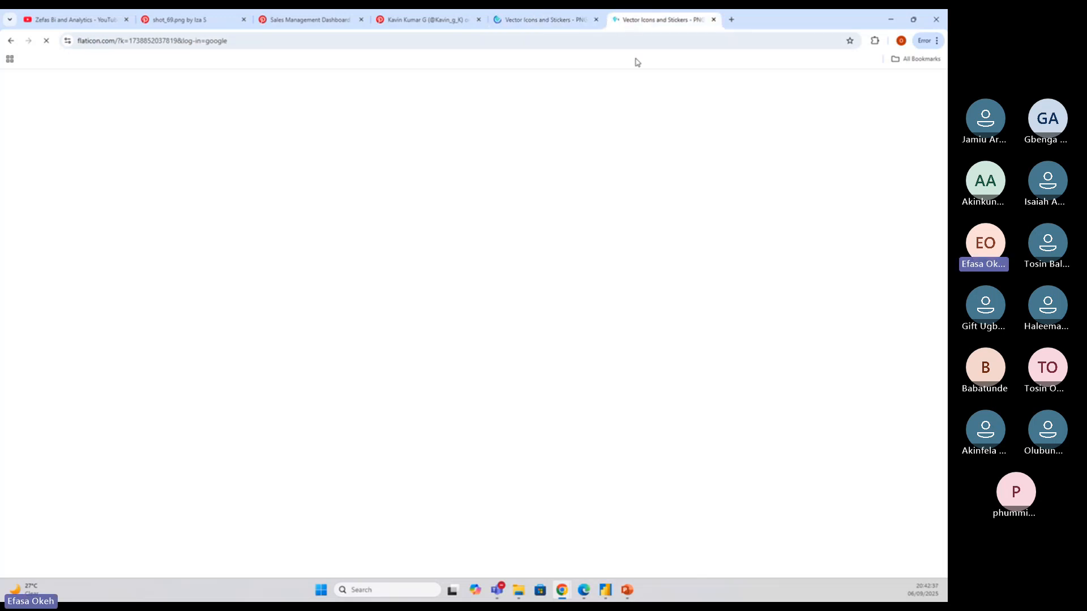
pyautogui.click(549, 26)
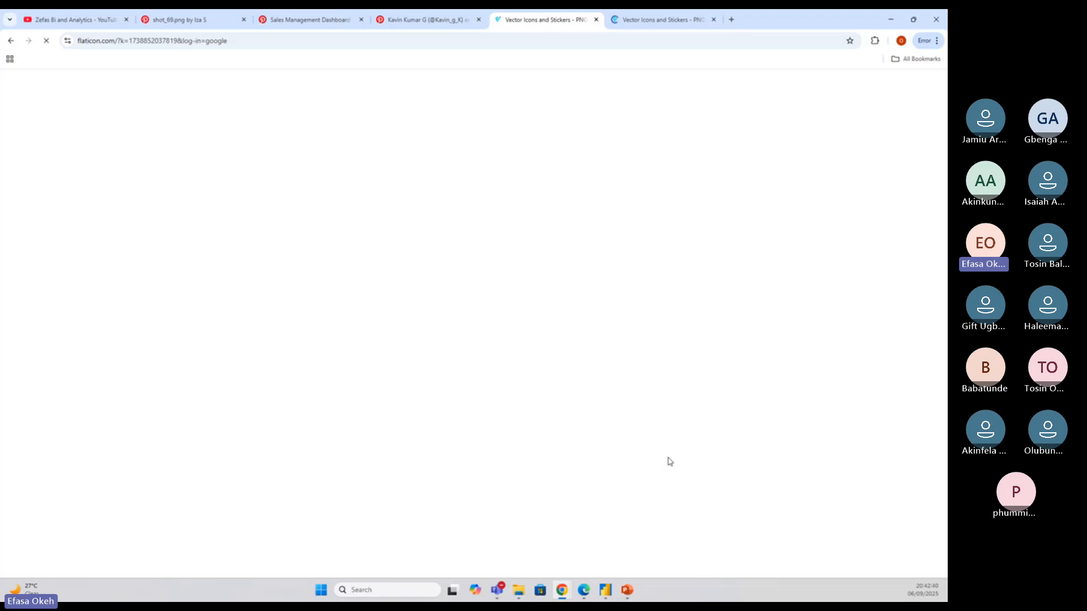
pyautogui.click(610, 592)
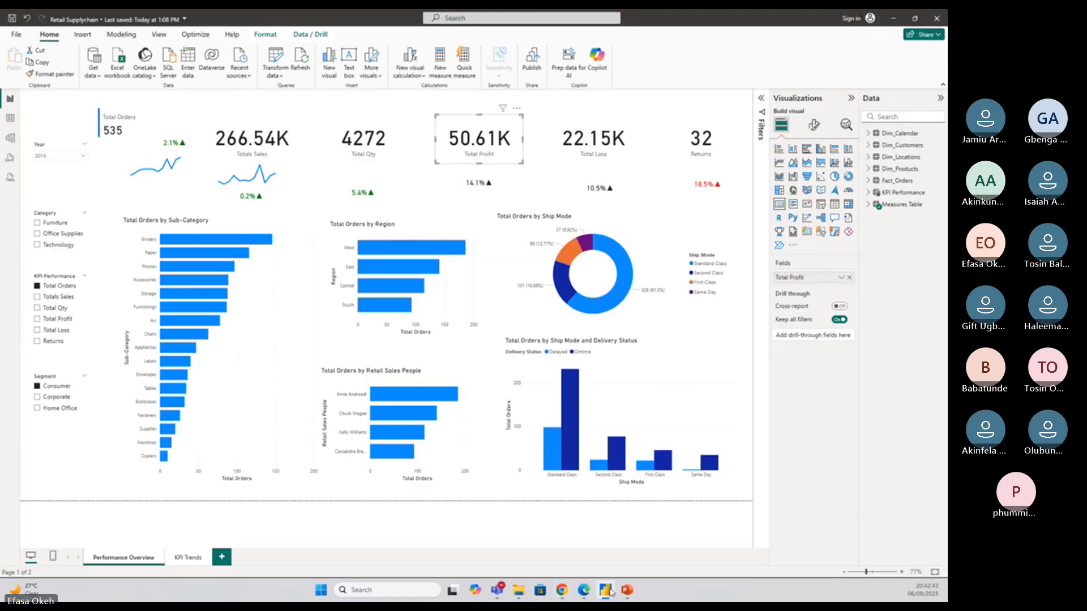
pyautogui.click(610, 592)
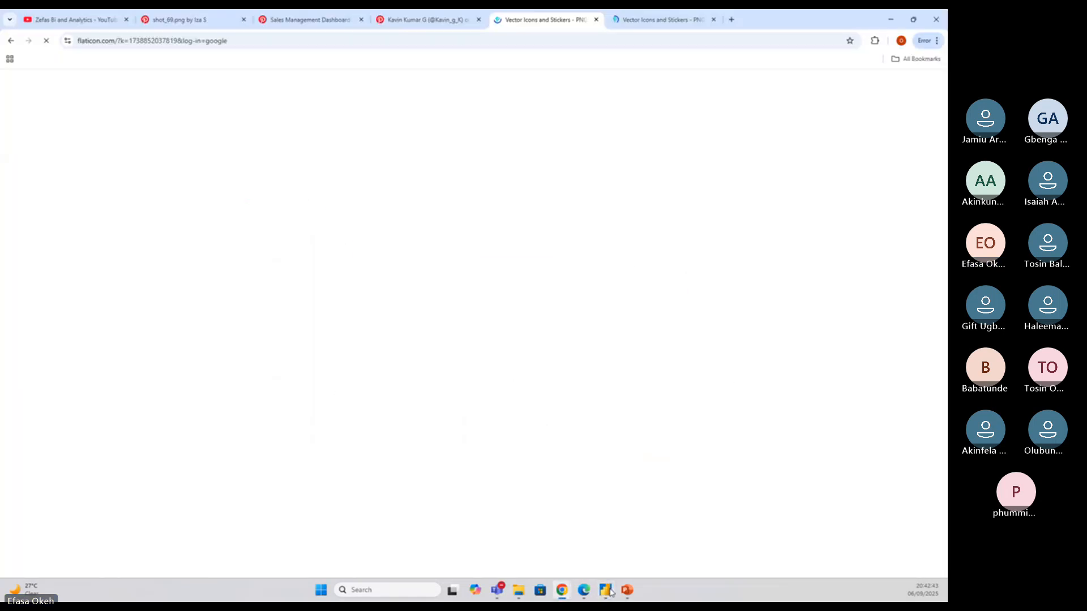
pyautogui.click(666, 23)
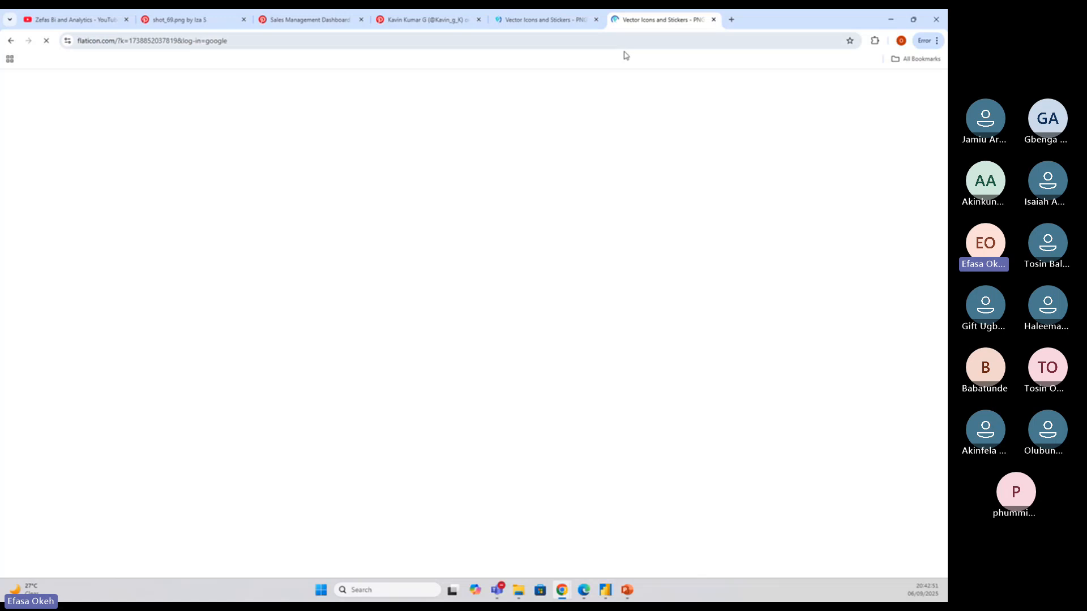
pyautogui.click(545, 19)
pyautogui.click(634, 20)
pyautogui.click(553, 19)
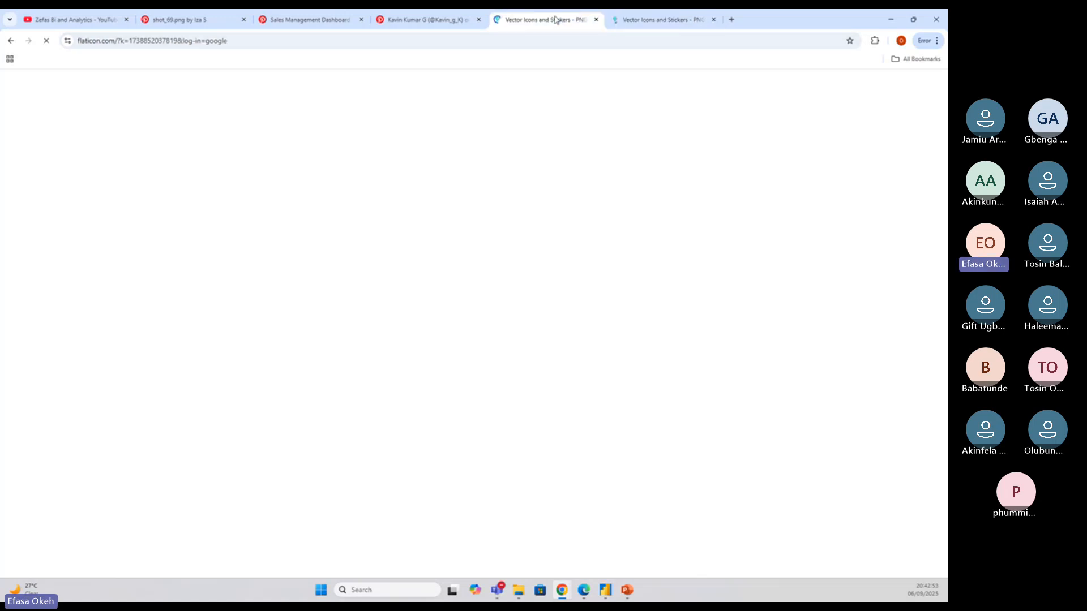
pyautogui.click(643, 22)
pyautogui.click(550, 21)
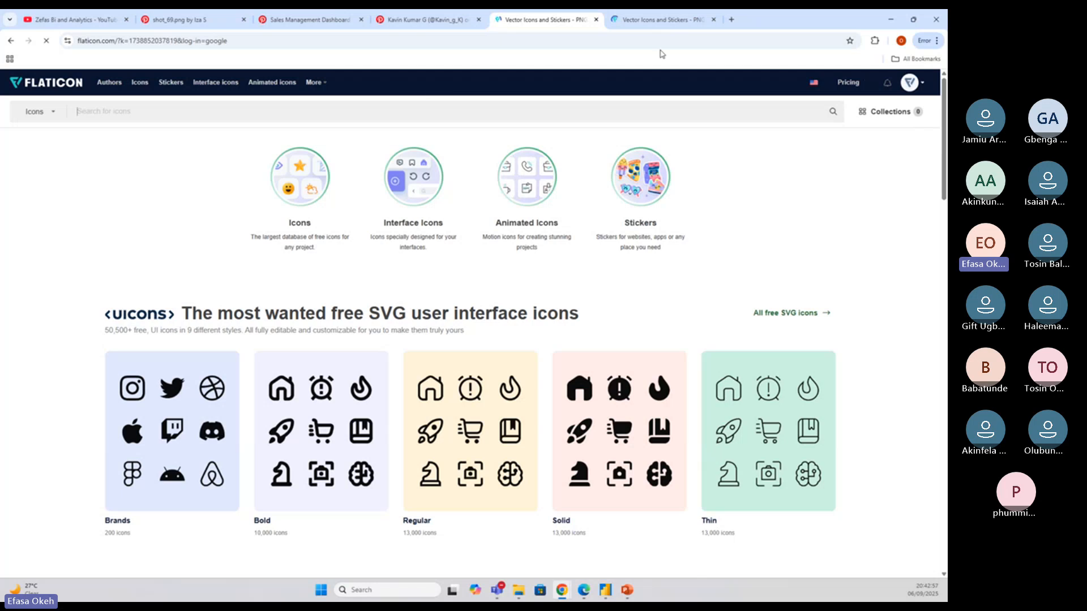
pyautogui.click(645, 25)
# Search for "orders" icons in the first Flaticon tab
pyautogui.click(566, 23)
pyautogui.write('o')
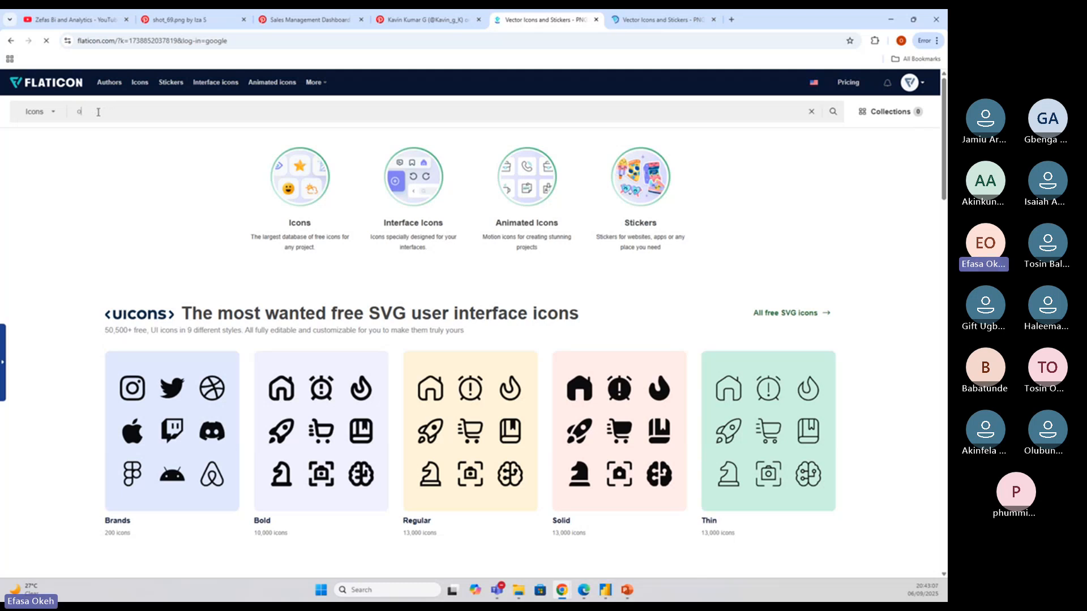
pyautogui.write('lrders')
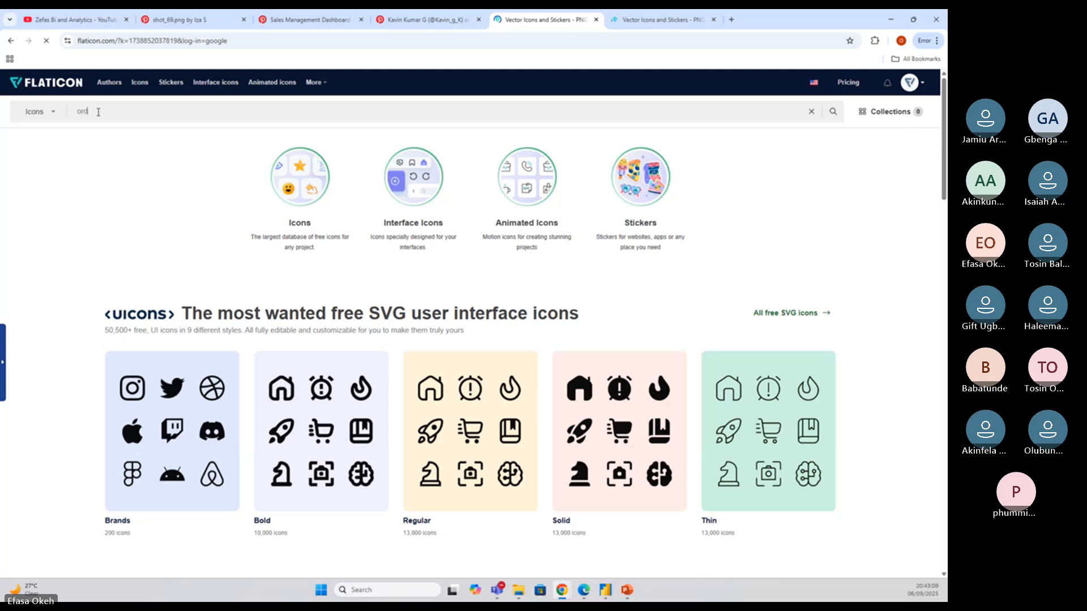
pyautogui.press('Return')
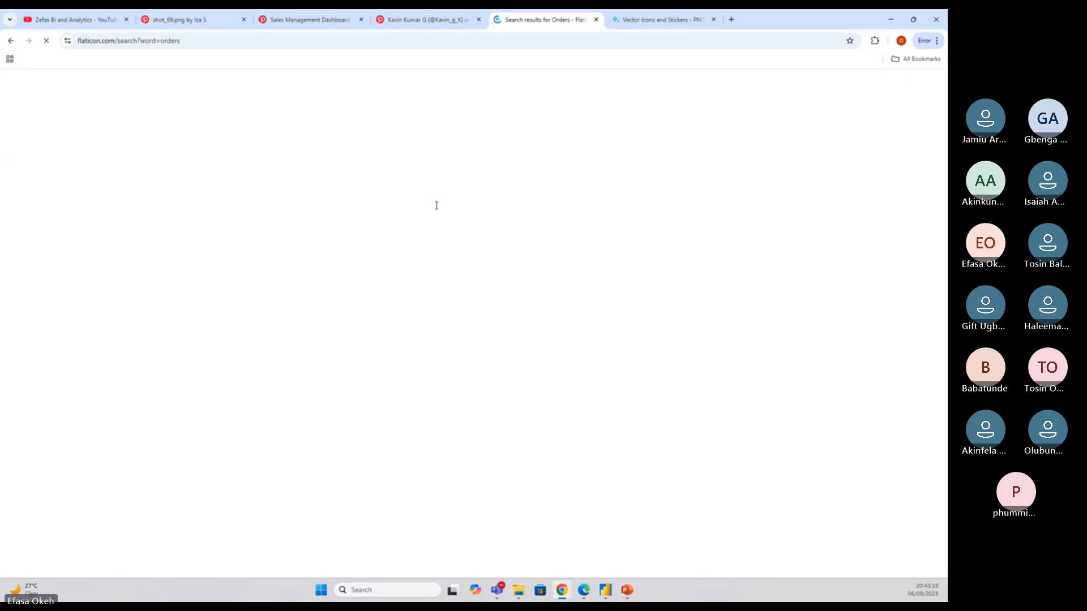
# Check the KPI names in the Power BI report and search for "sales" icons in the second Flaticon tab
pyautogui.click(645, 22)
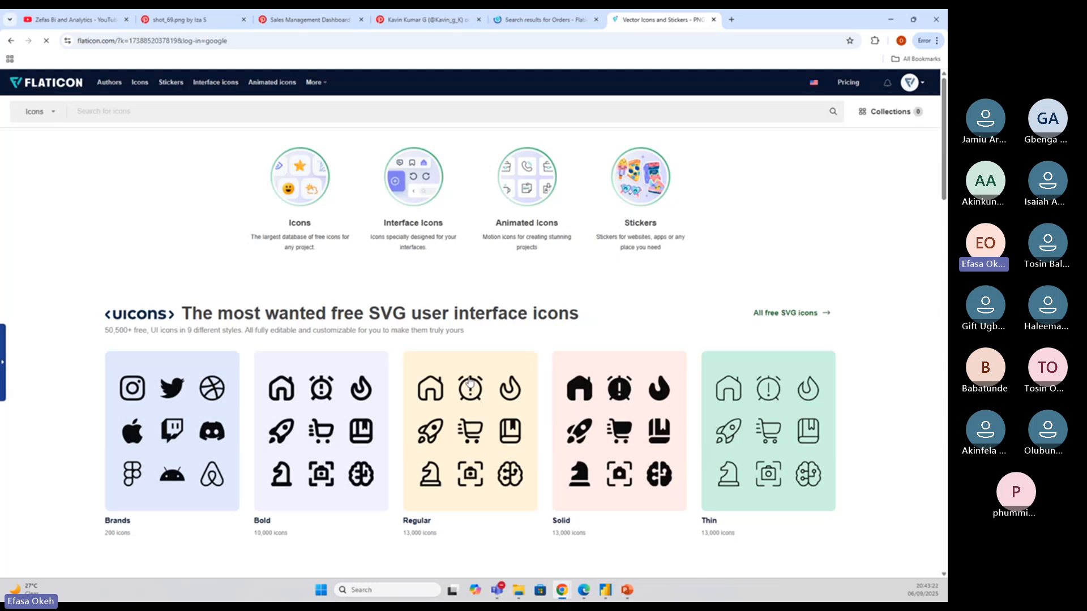
pyautogui.click(604, 591)
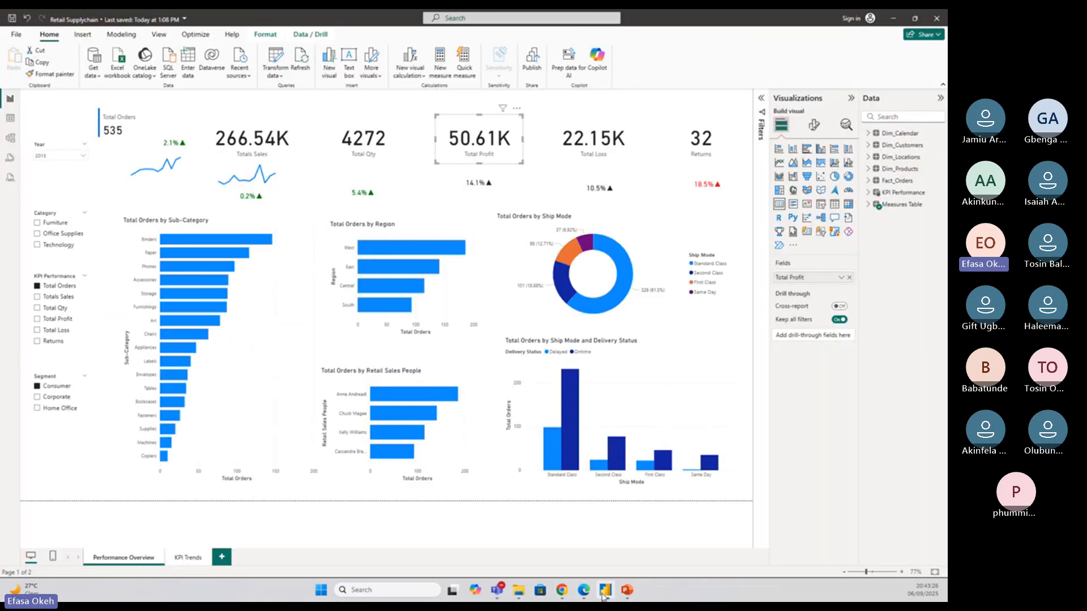
pyautogui.click(605, 591)
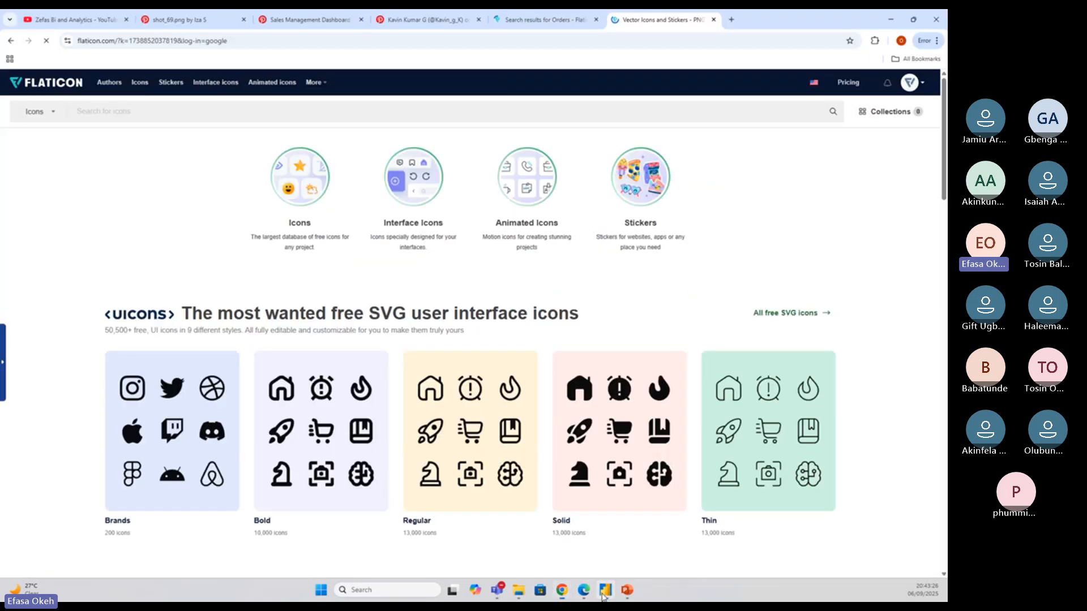
pyautogui.click(81, 113)
pyautogui.write('sales')
pyautogui.press('Return')
# Look through the orders icon results and download the solid black shopping bag with a check mark as a free PNG
pyautogui.click(544, 19)
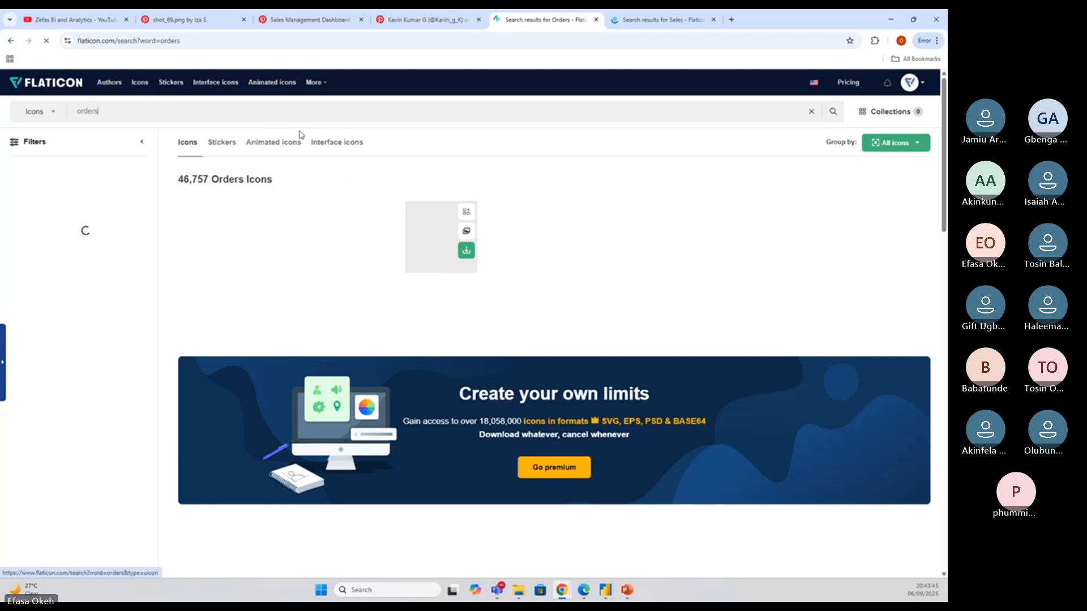
pyautogui.scroll(-8, 438, 295)
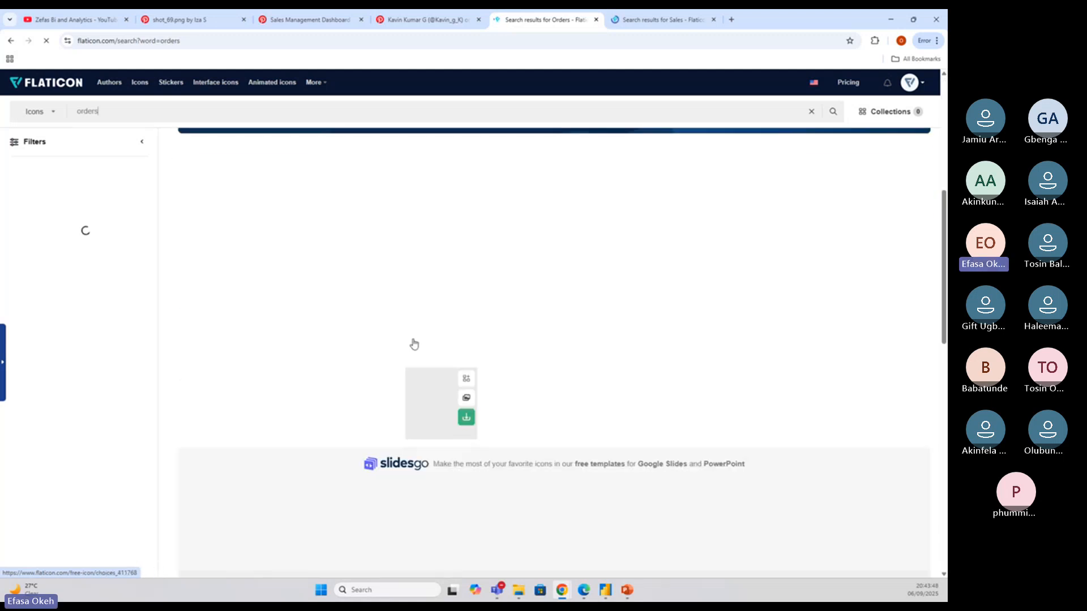
pyautogui.scroll(-3, 421, 333)
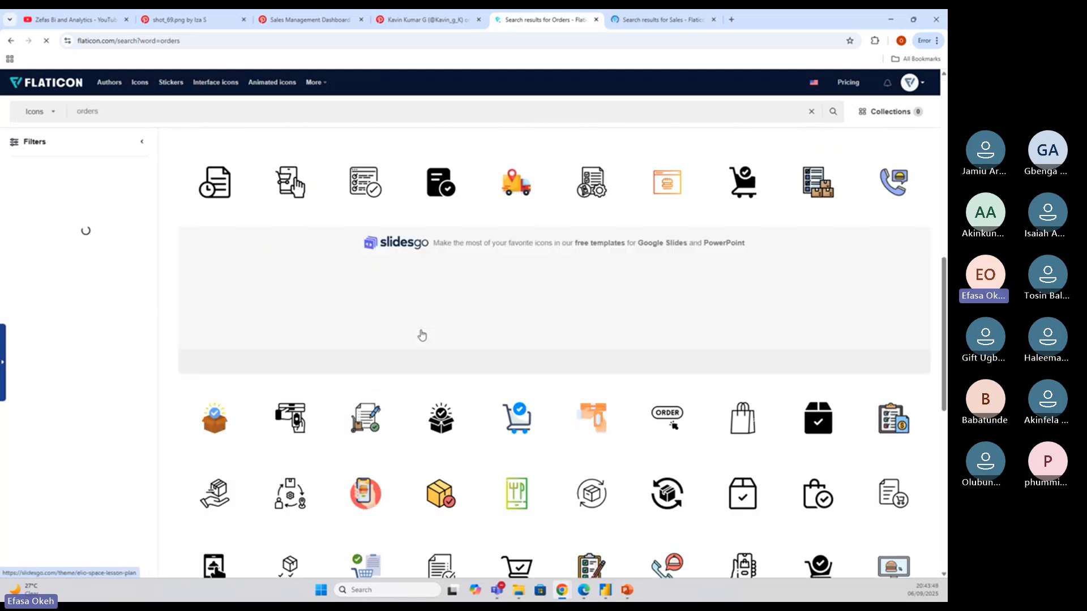
pyautogui.scroll(5, 430, 342)
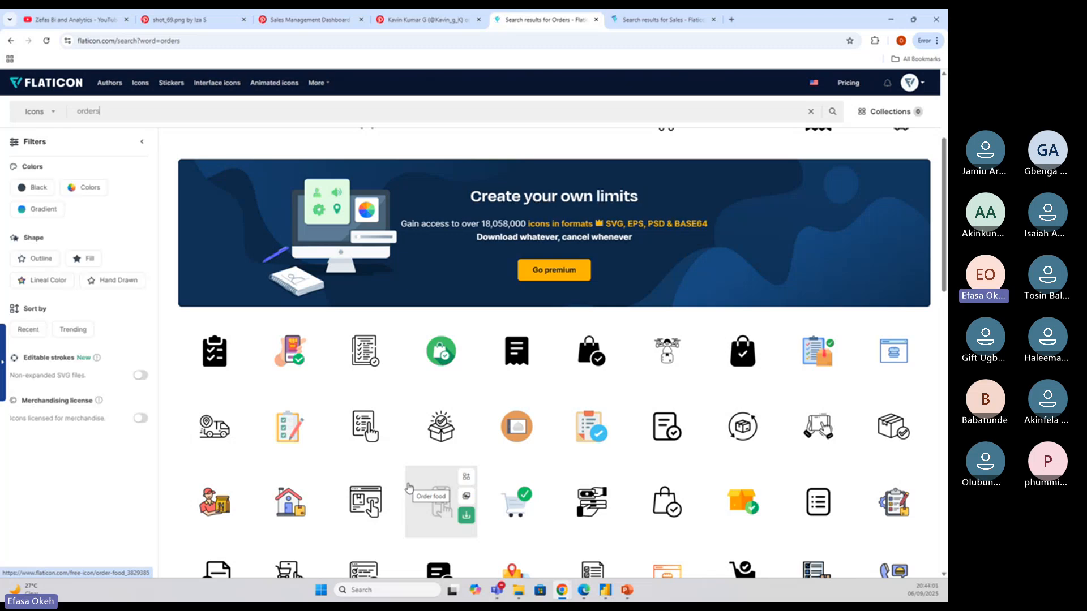
pyautogui.scroll(-1, 431, 413)
pyautogui.scroll(-3, 466, 430)
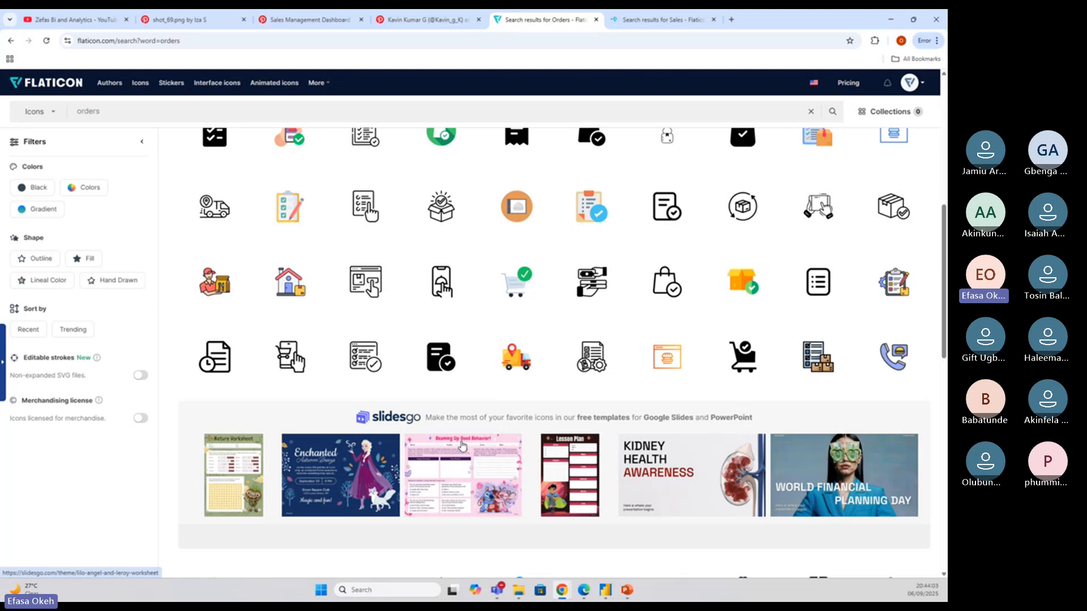
pyautogui.scroll(-6, 462, 445)
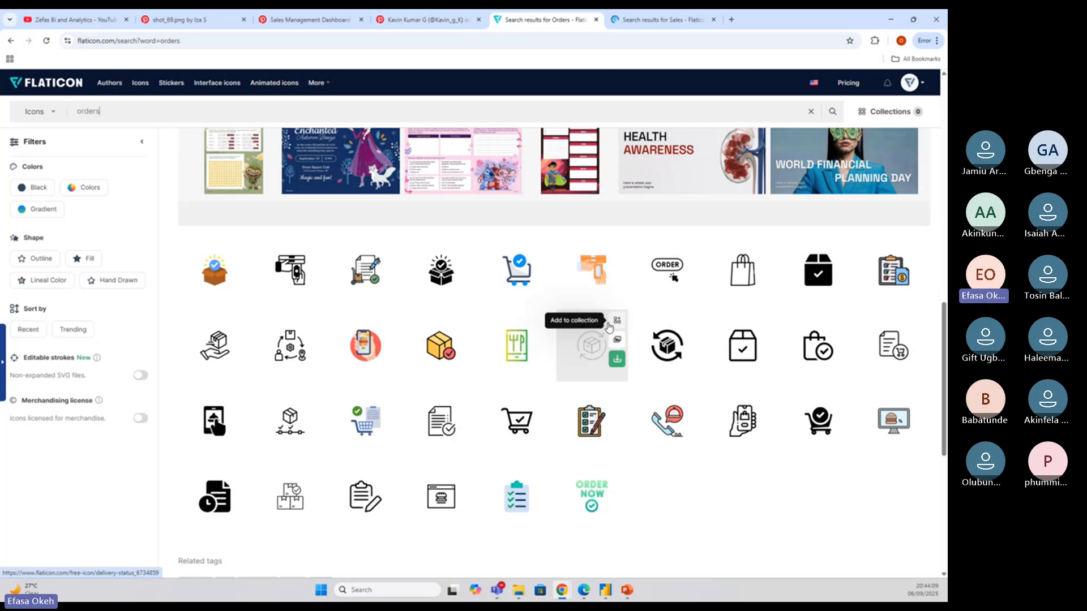
pyautogui.scroll(2, 601, 332)
pyautogui.scroll(6, 601, 332)
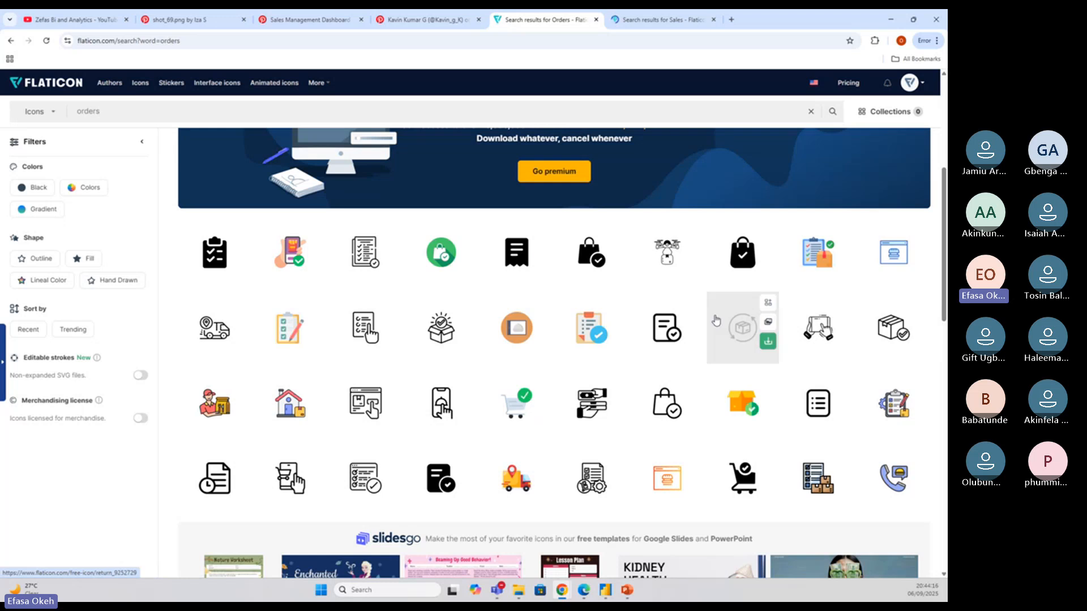
pyautogui.click(765, 270)
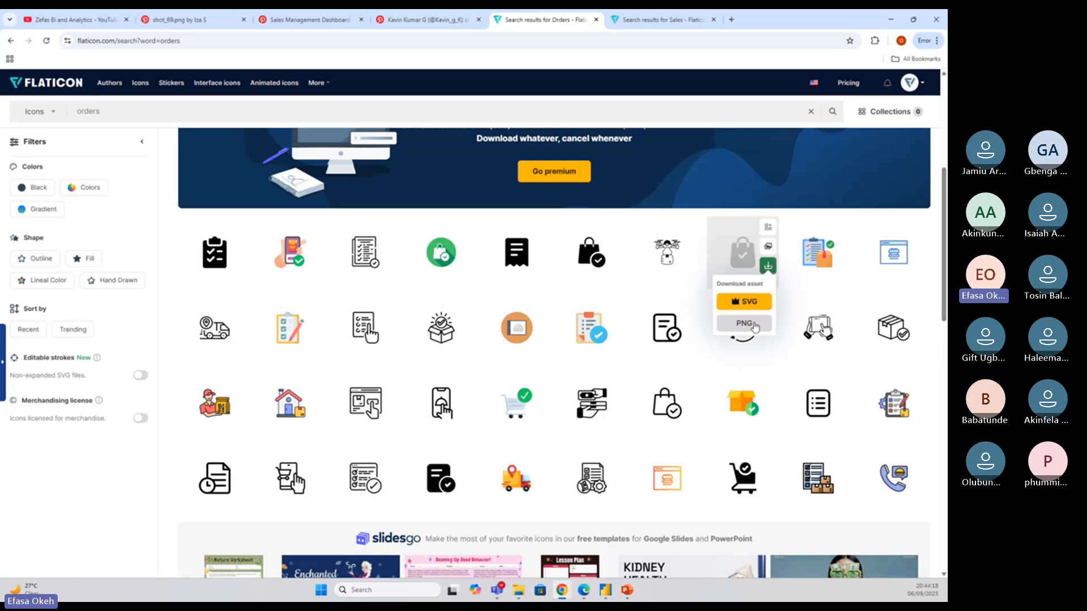
pyautogui.click(754, 324)
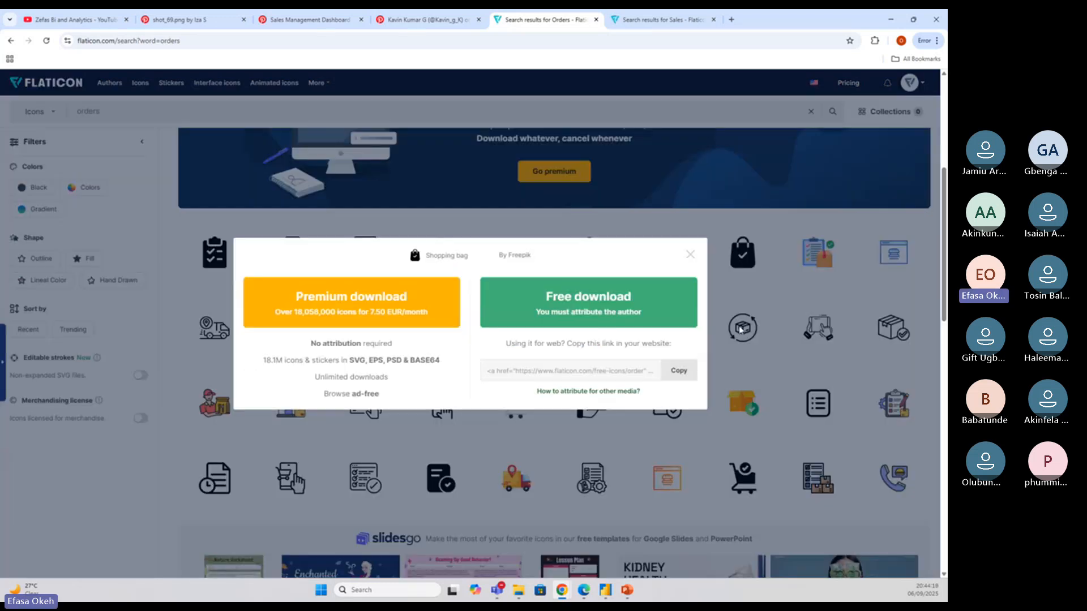
pyautogui.click(587, 305)
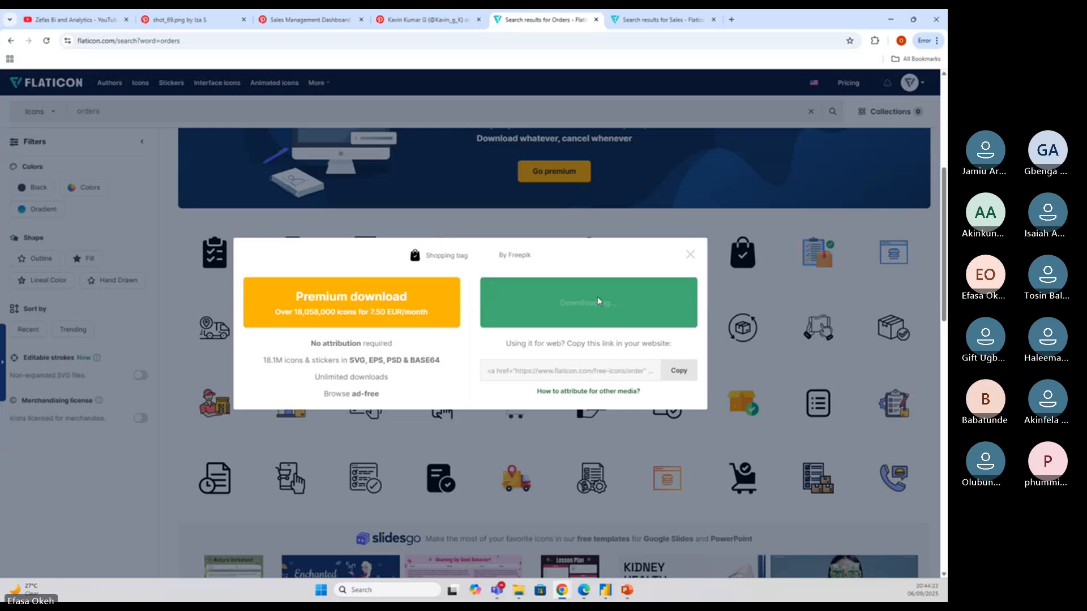
# Look through the sales icon results and download the solid black bar chart with a rising arrow as a free PNG
pyautogui.click(646, 20)
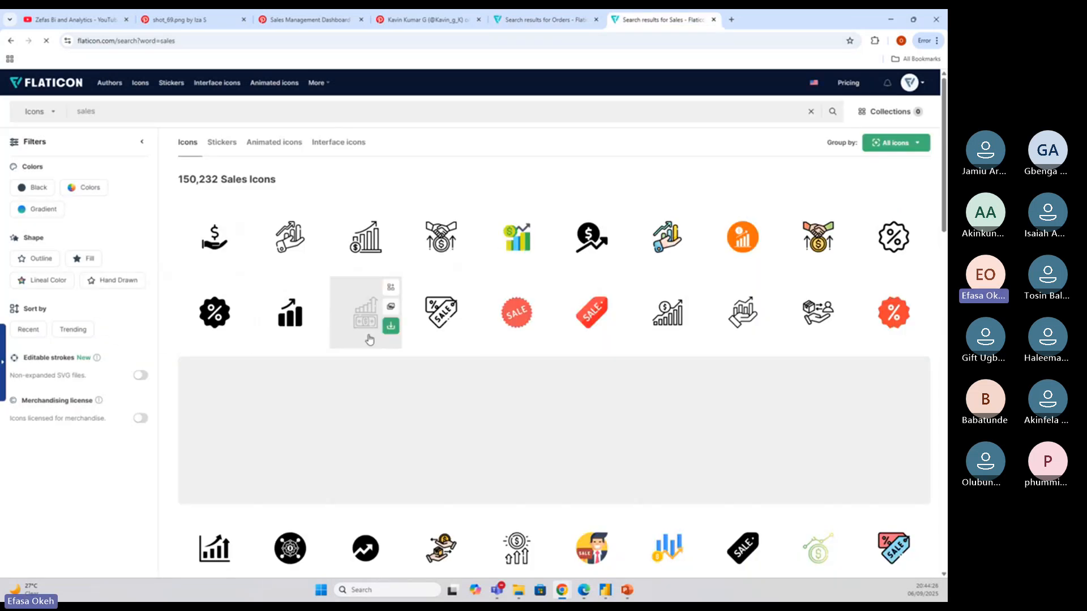
pyautogui.scroll(-2, 487, 306)
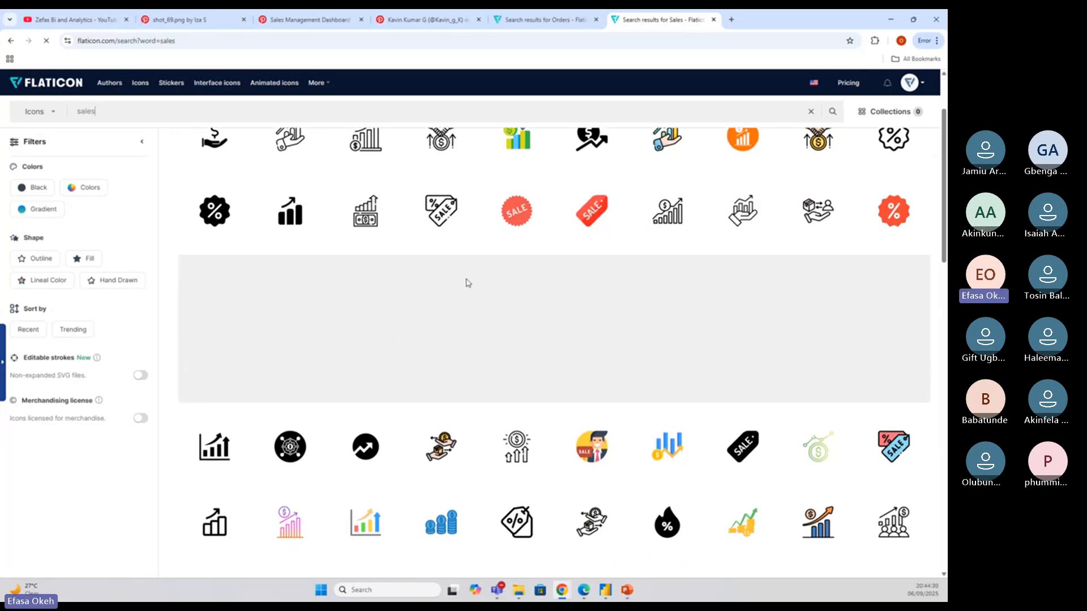
pyautogui.scroll(-4, 452, 283)
pyautogui.scroll(-8, 414, 284)
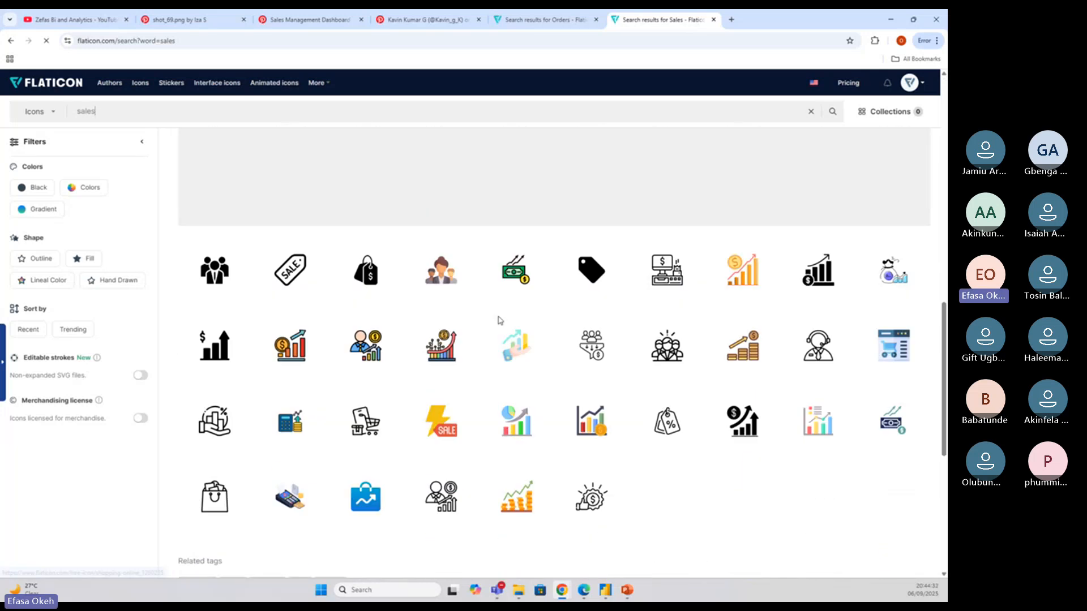
pyautogui.scroll(4, 504, 327)
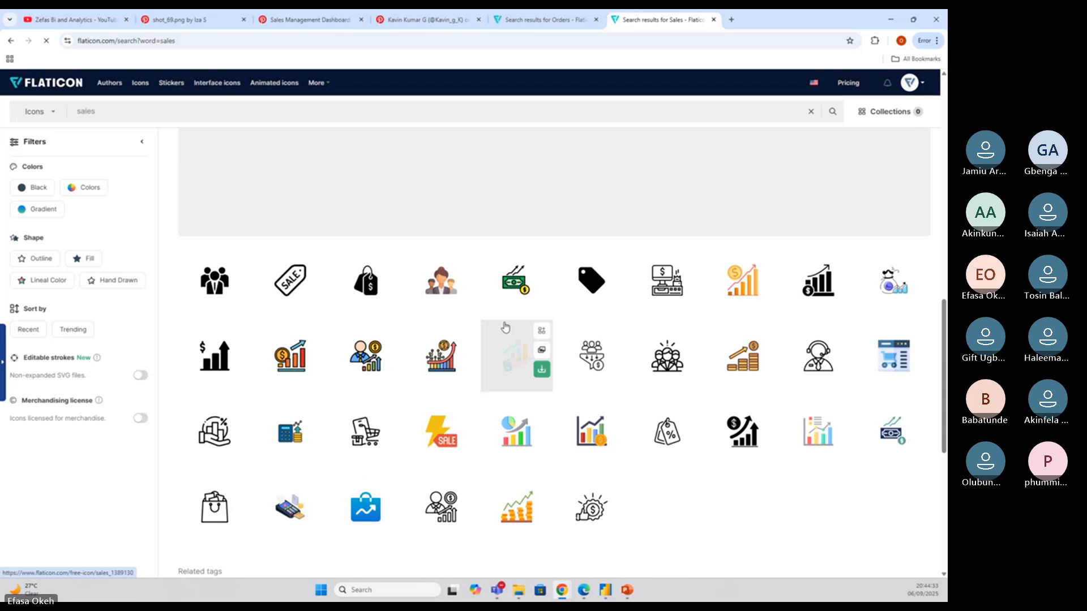
pyautogui.scroll(6, 531, 327)
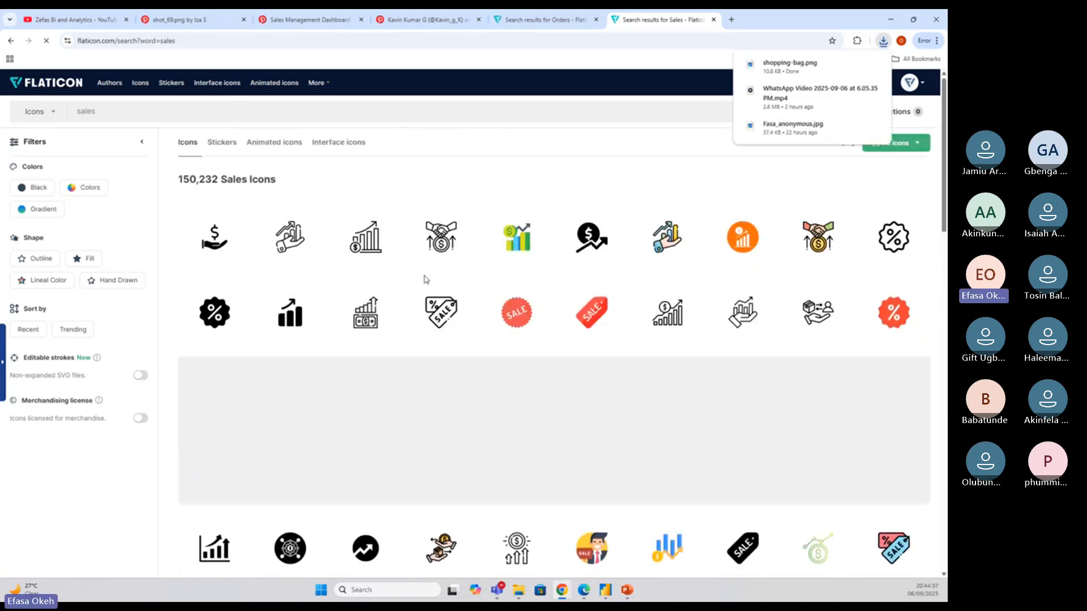
pyautogui.moveTo(295, 312)
pyautogui.click(316, 327)
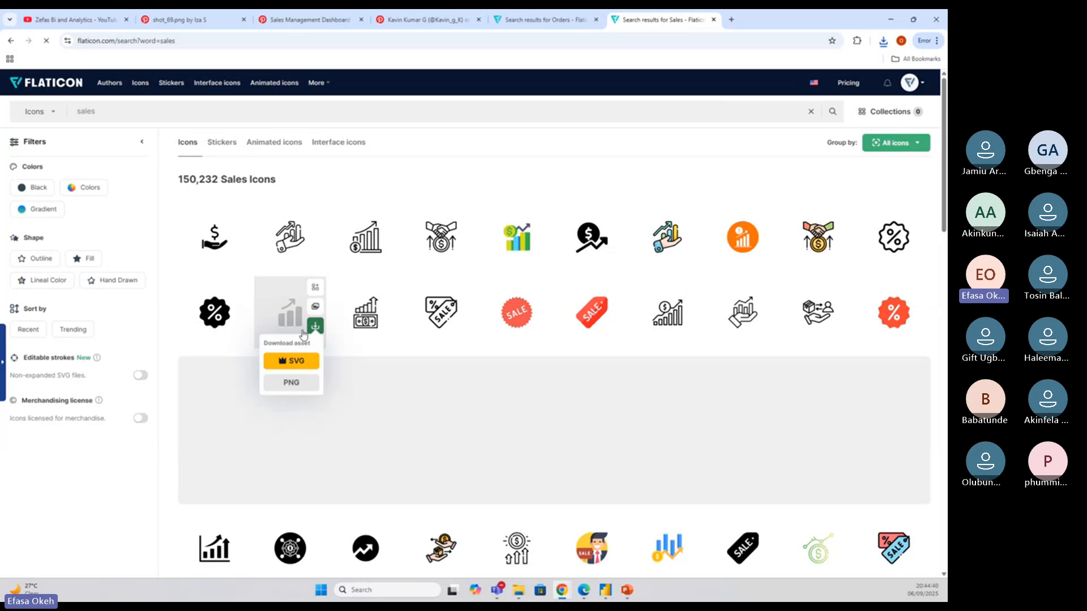
pyautogui.click(306, 391)
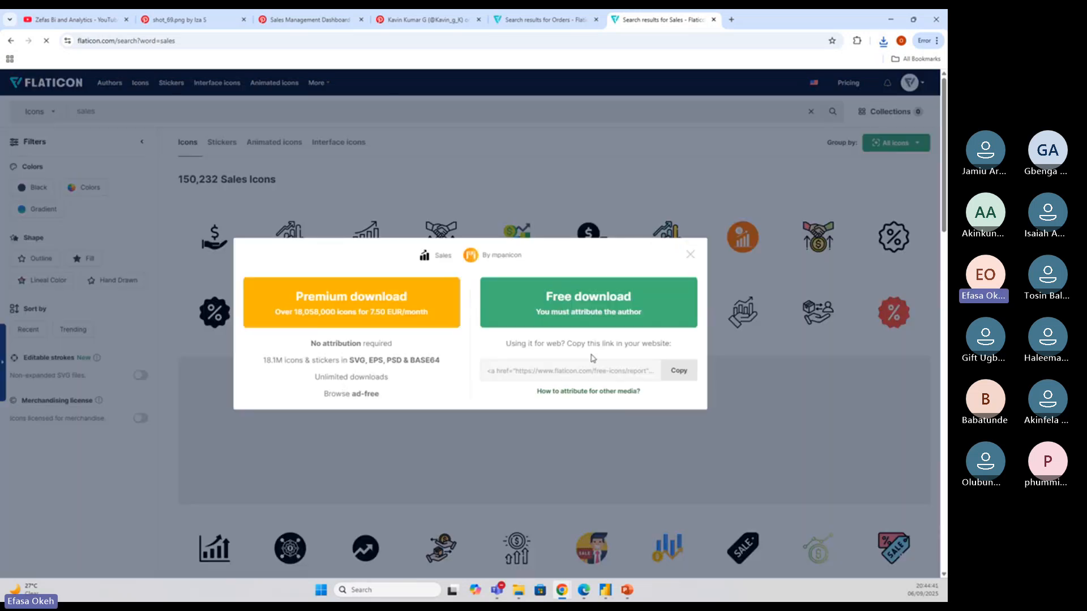
pyautogui.click(585, 318)
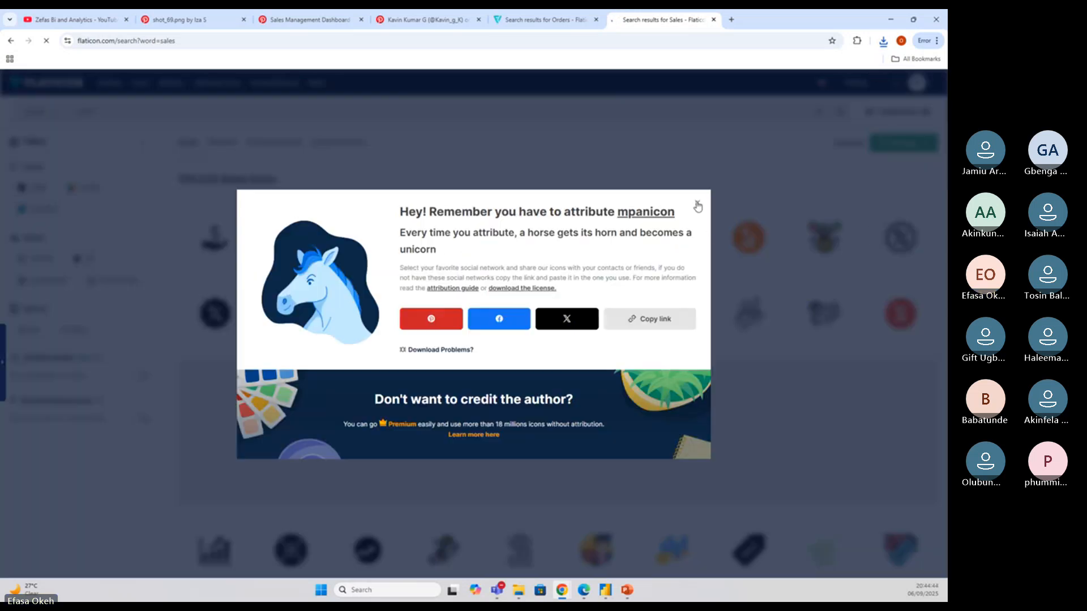
pyautogui.click(696, 205)
# Return to the orders results, dismiss the attribution reminder and search for "Quantity" icons
pyautogui.click(545, 17)
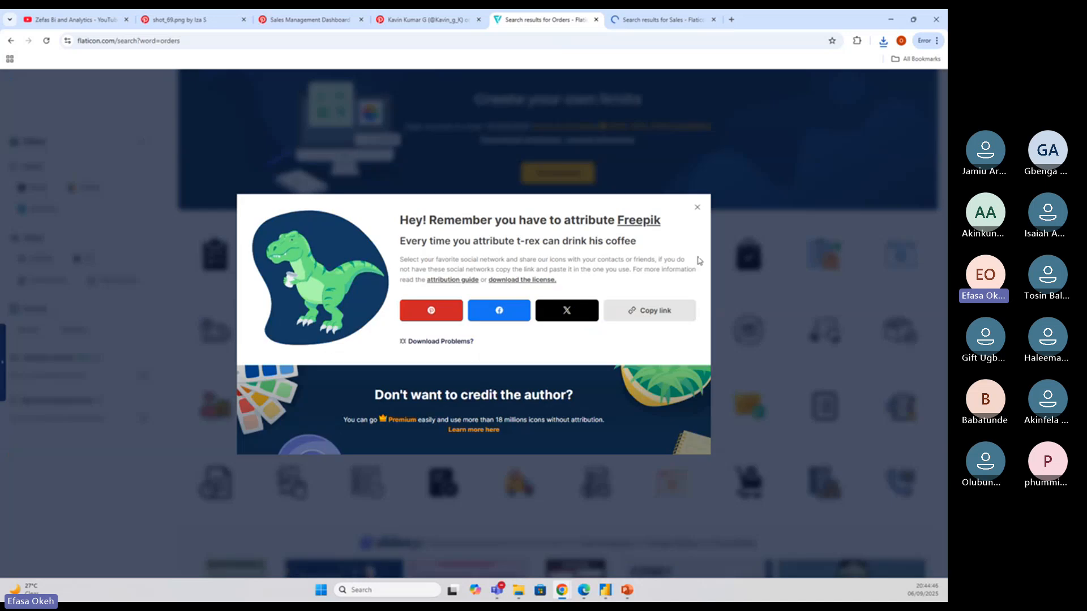
pyautogui.click(457, 170)
pyautogui.moveTo(102, 111); pyautogui.dragTo(65, 109)
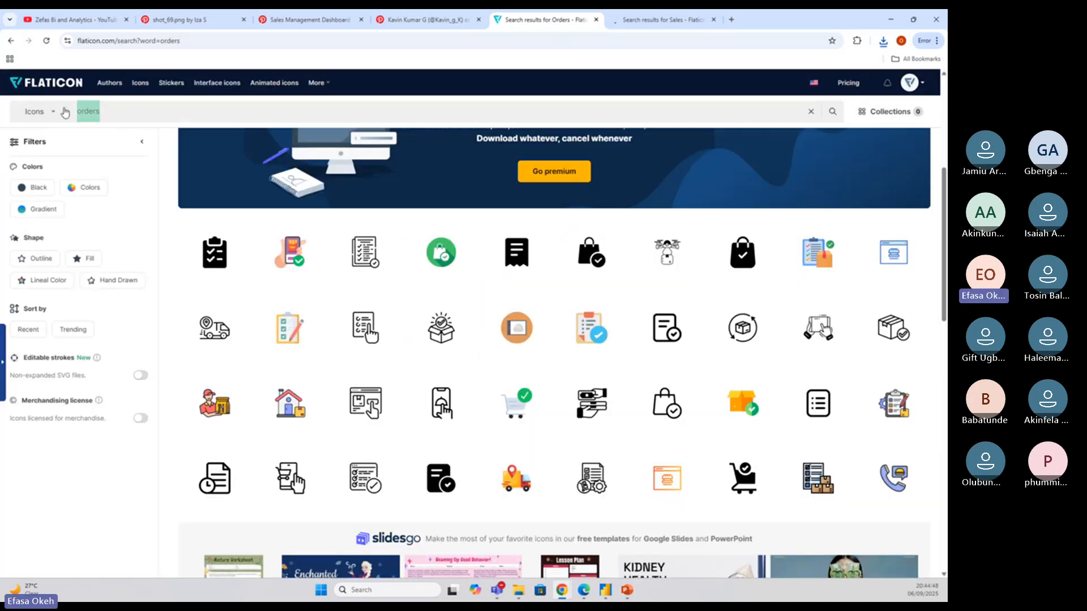
pyautogui.write('Quan')
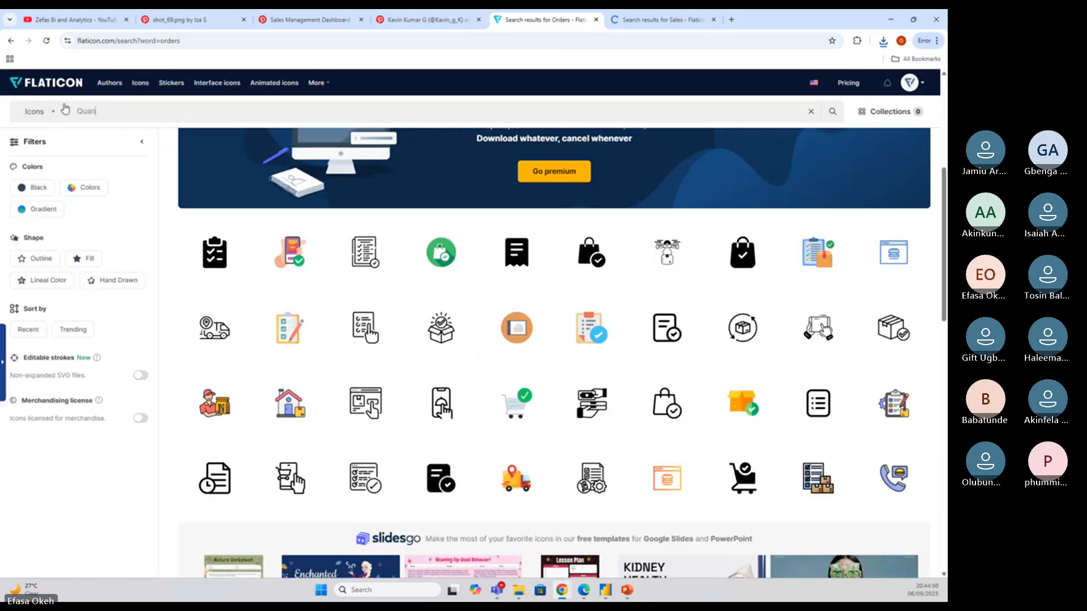
pyautogui.write('tity')
pyautogui.press('Return')
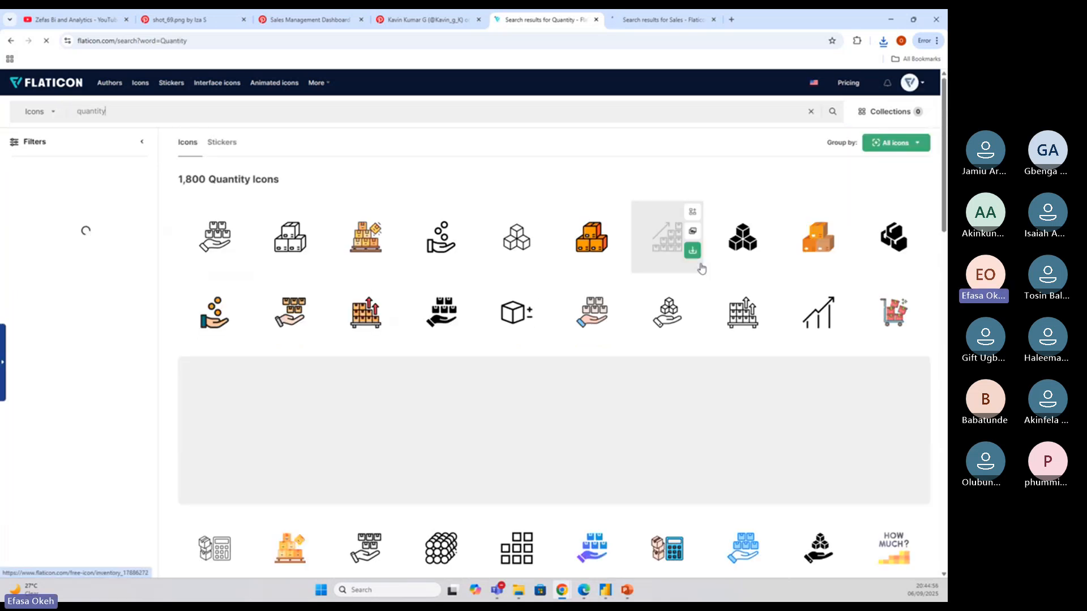
# Download the solid black three stacked cubes icon from the quantity results as a free PNG
pyautogui.click(768, 250)
pyautogui.click(748, 306)
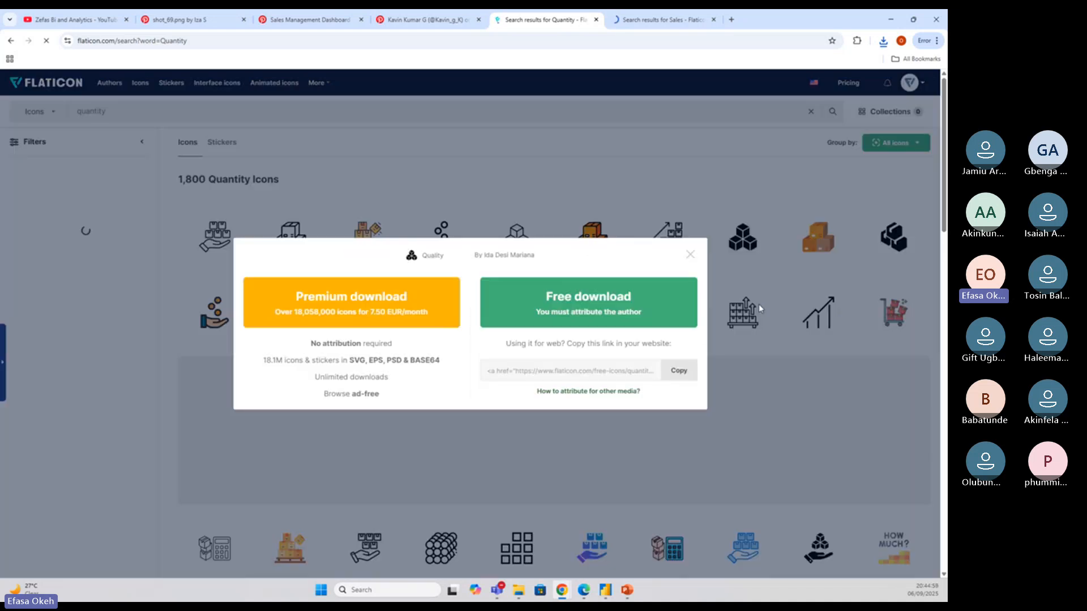
pyautogui.click(622, 299)
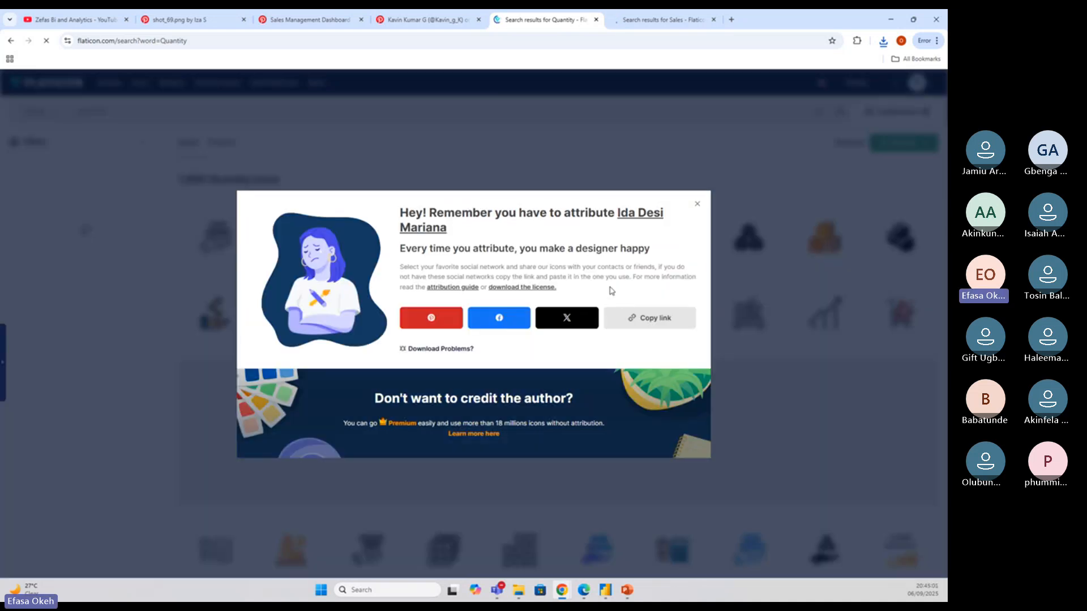
pyautogui.click(697, 207)
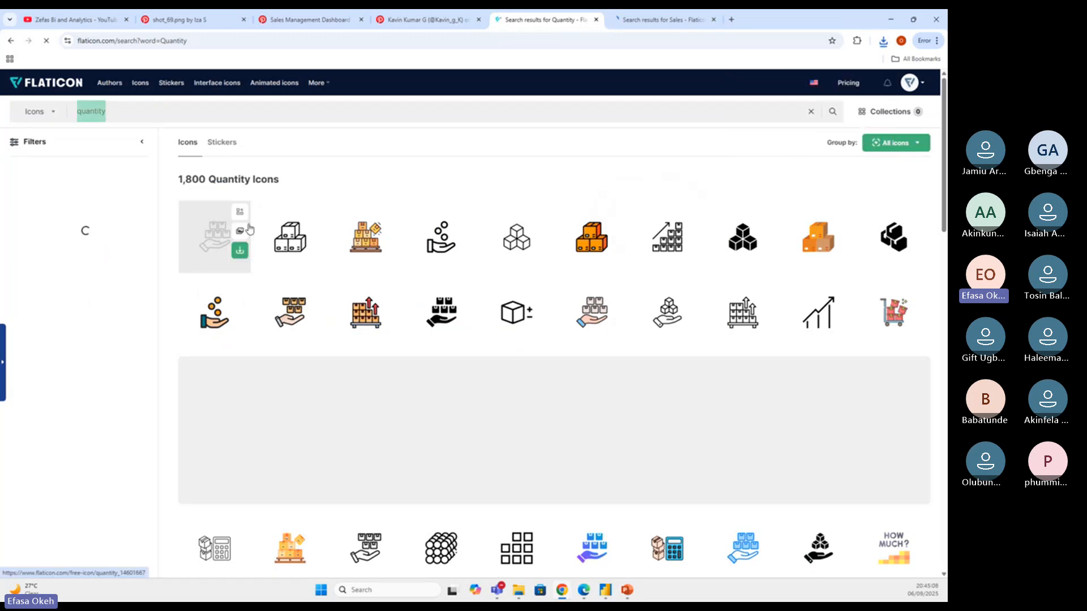
# Search for "profit" icons and download the solid black hand holding a growth chart as a free PNG
pyautogui.write('profit')
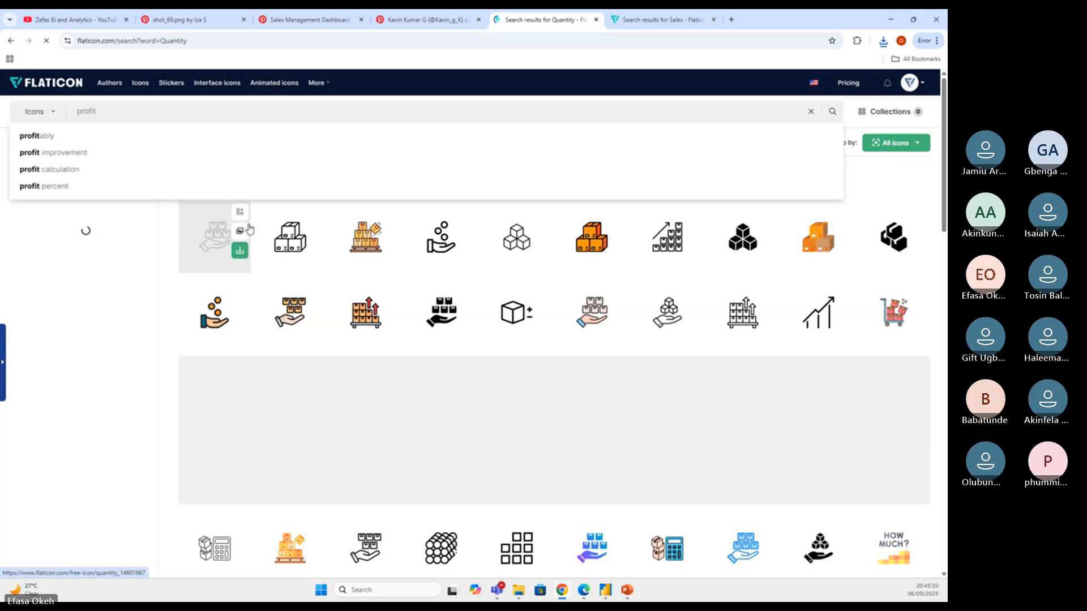
pyautogui.press('Return')
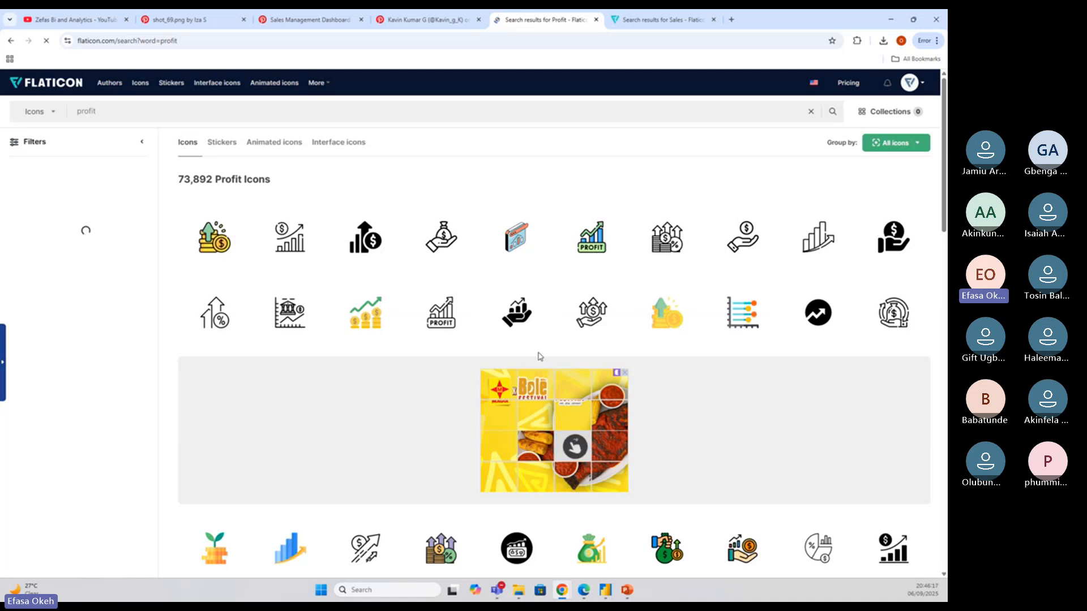
pyautogui.click(541, 323)
pyautogui.click(516, 380)
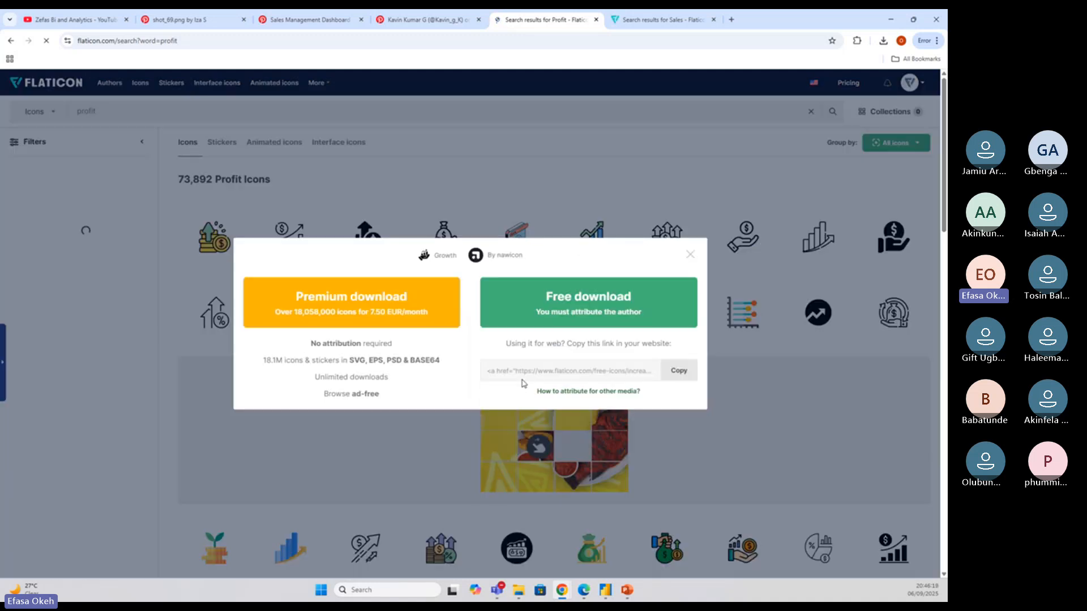
pyautogui.click(483, 279)
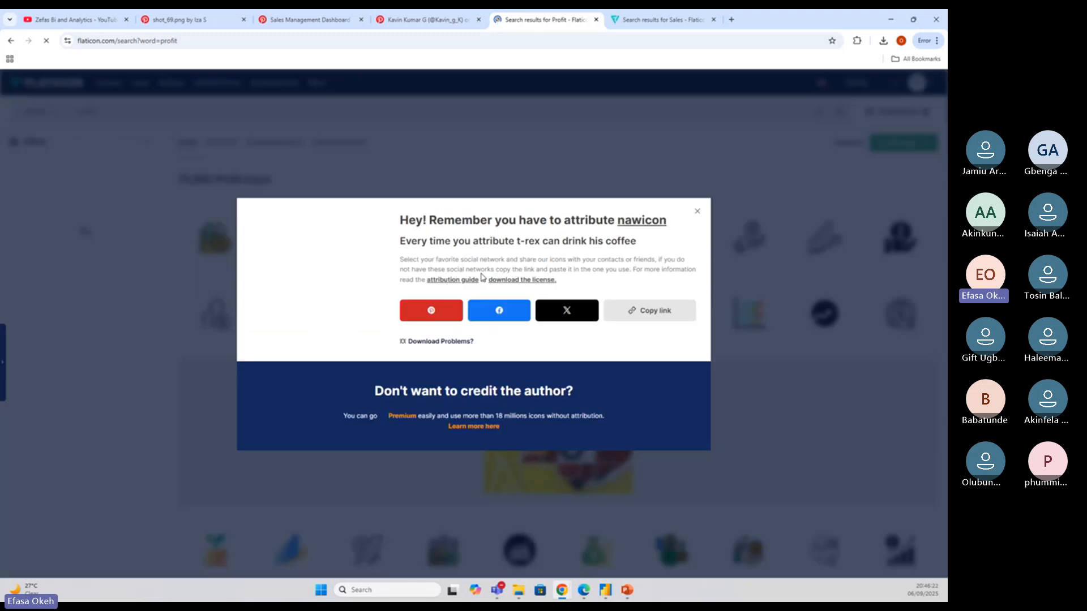
pyautogui.click(298, 153)
# Replace the profit search with a search for "loss" icons
pyautogui.moveTo(105, 112); pyautogui.dragTo(44, 100)
pyautogui.write('lo')
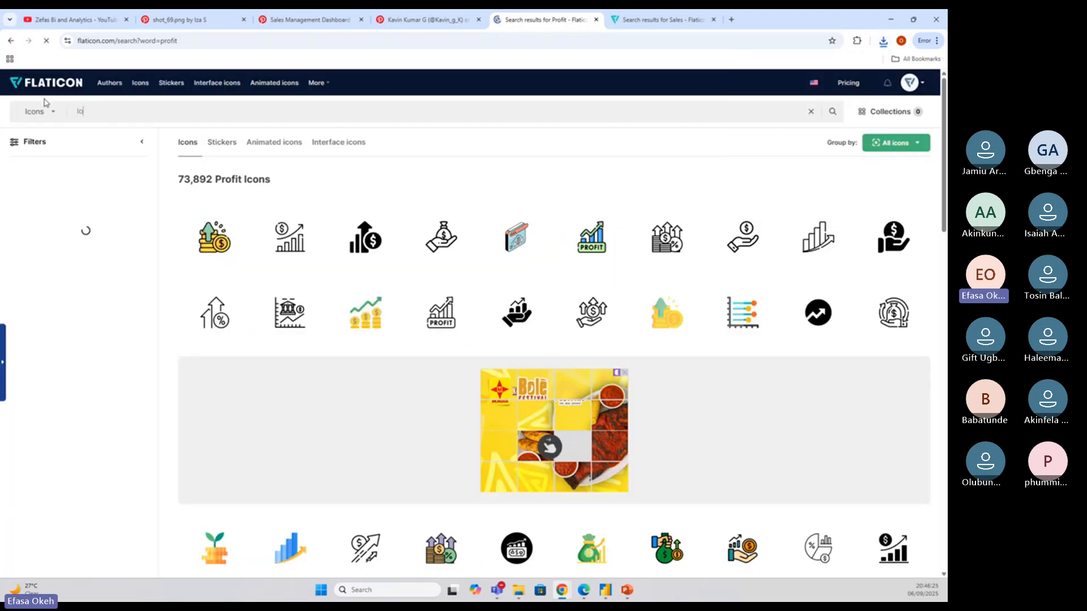
pyautogui.write('ss')
pyautogui.press('Return')
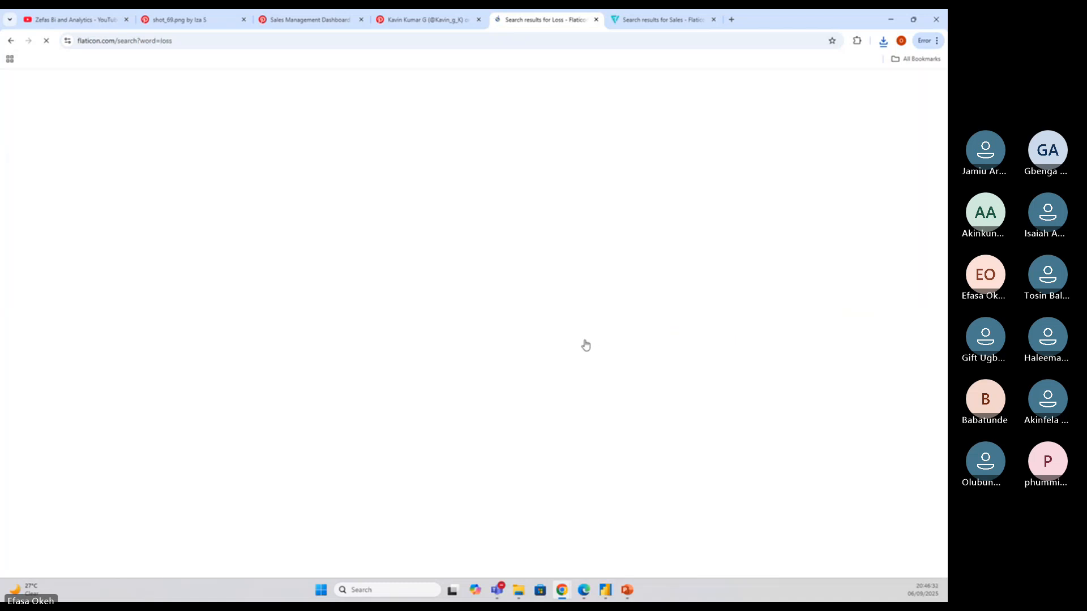
# Search for "returns" icons in the browser tab with the sales results, and go back to the loss results
pyautogui.click(655, 19)
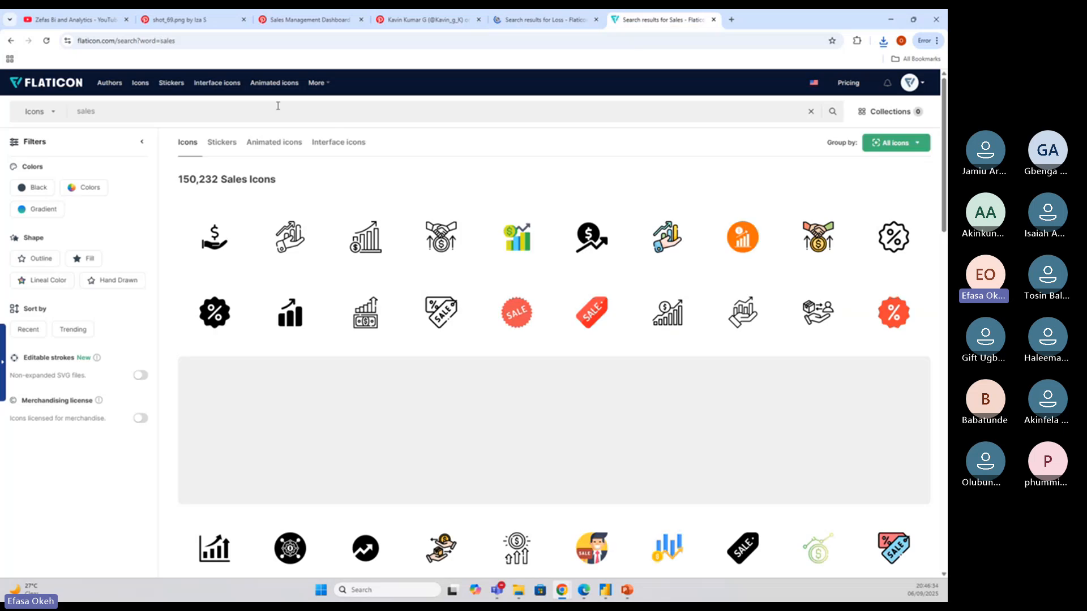
pyautogui.moveTo(125, 116); pyautogui.dragTo(54, 117)
pyautogui.write('returns')
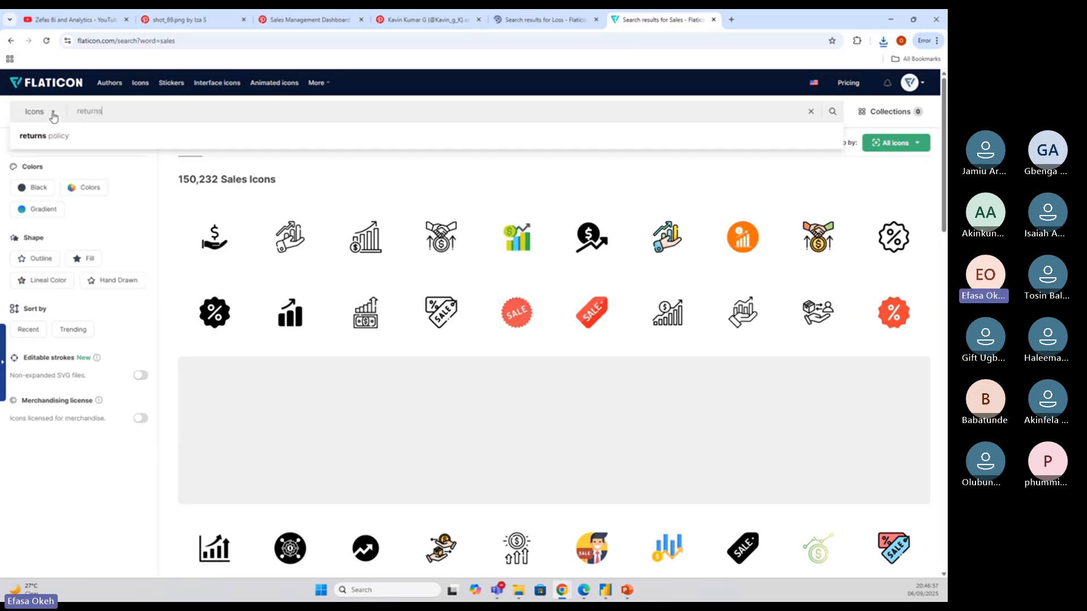
pyautogui.press('Return')
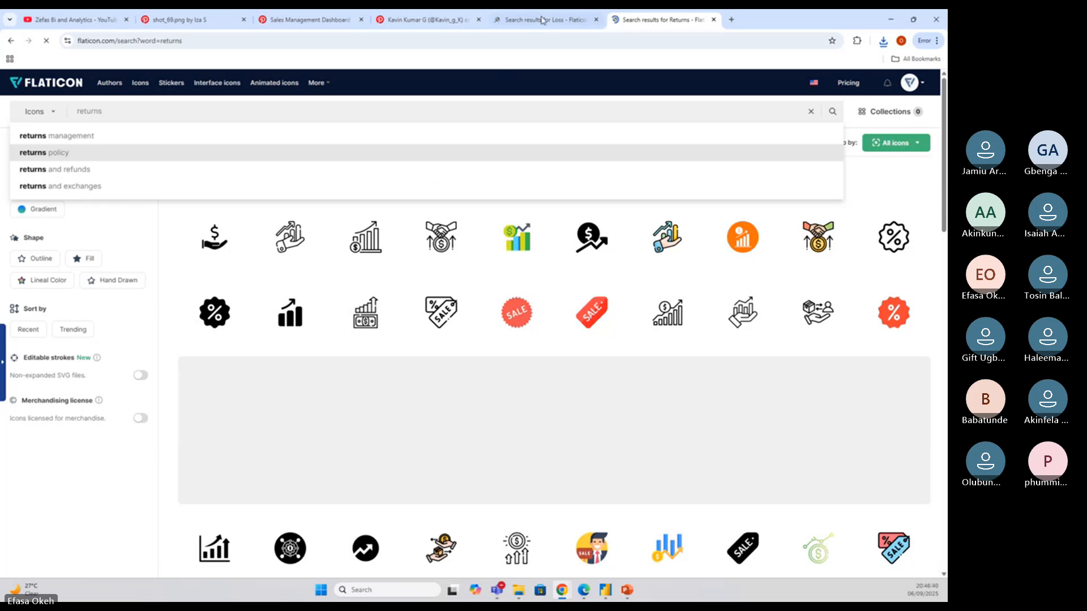
pyautogui.click(542, 20)
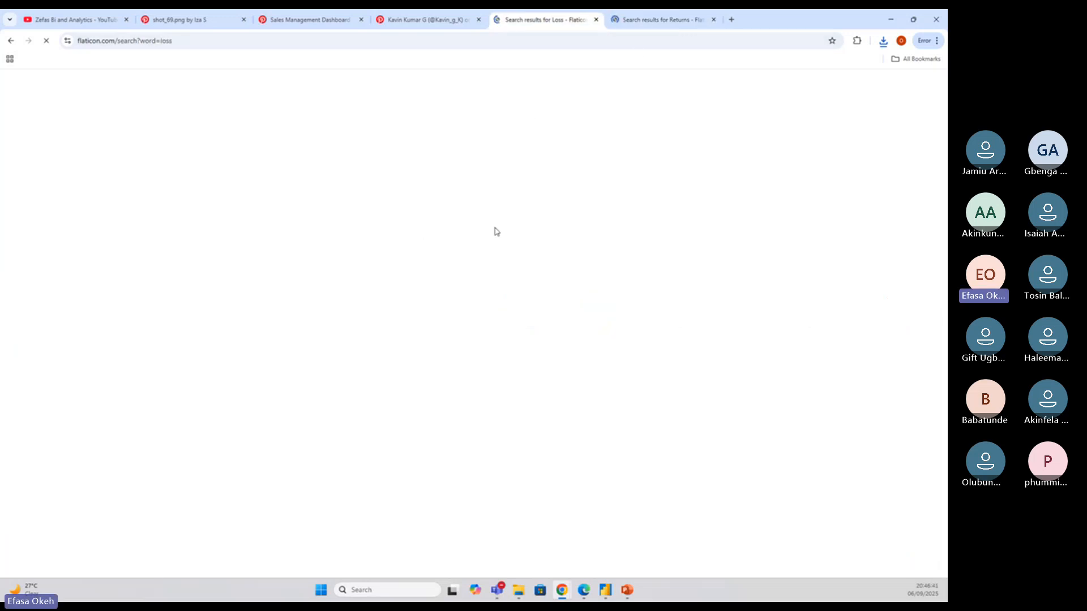
pyautogui.click(644, 22)
pyautogui.click(558, 26)
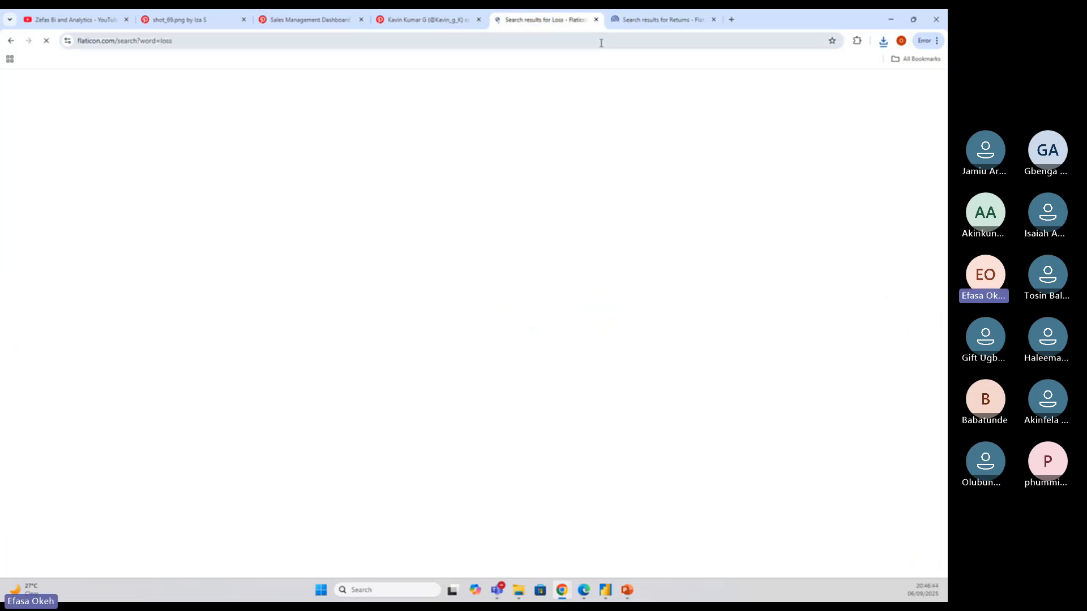
pyautogui.click(651, 24)
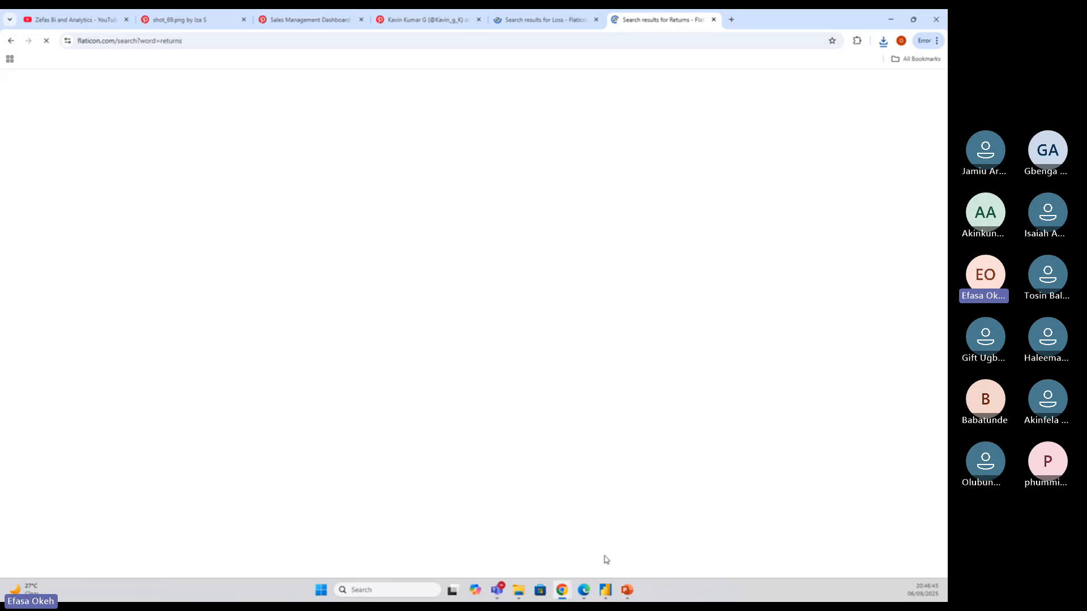
# Switch to PowerPoint and insert the growth (1), quality, sales and shopping-bag pictures from the Downloads folder into the slide
pyautogui.click(628, 590)
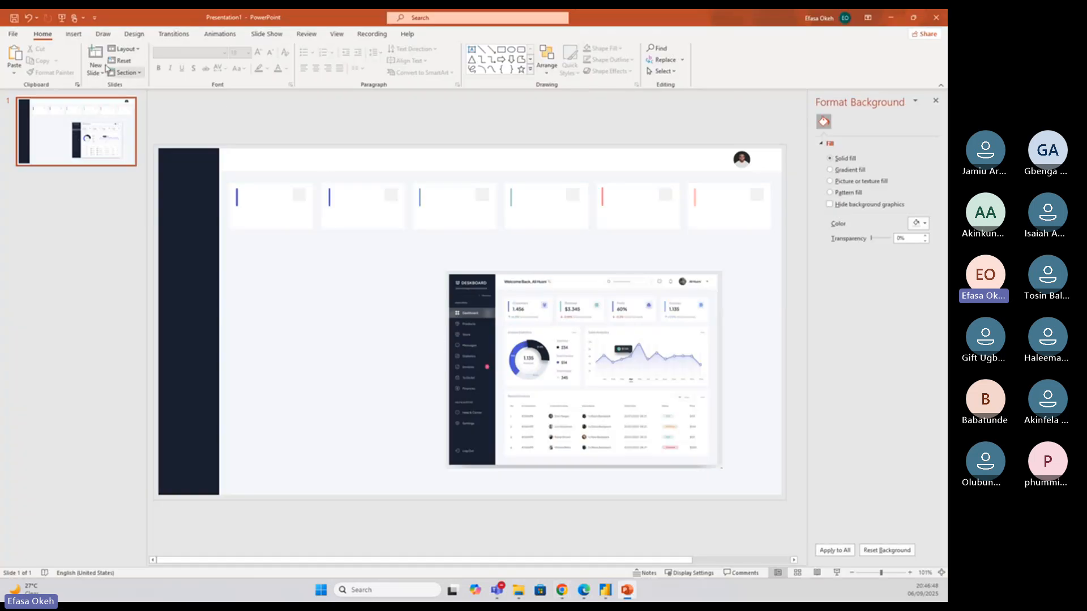
pyautogui.click(73, 34)
pyautogui.click(73, 59)
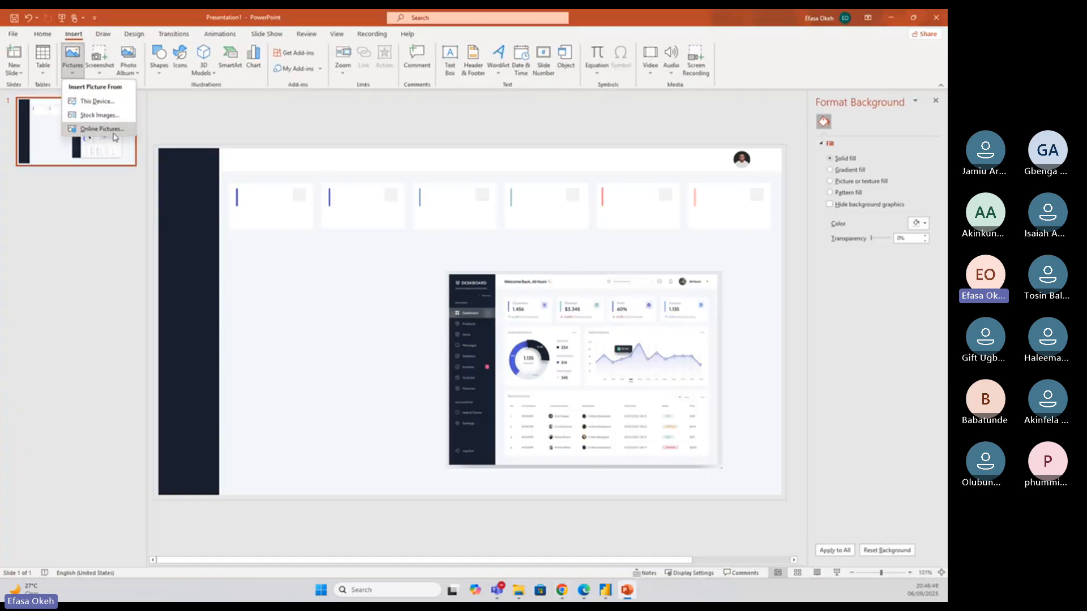
pyautogui.click(97, 100)
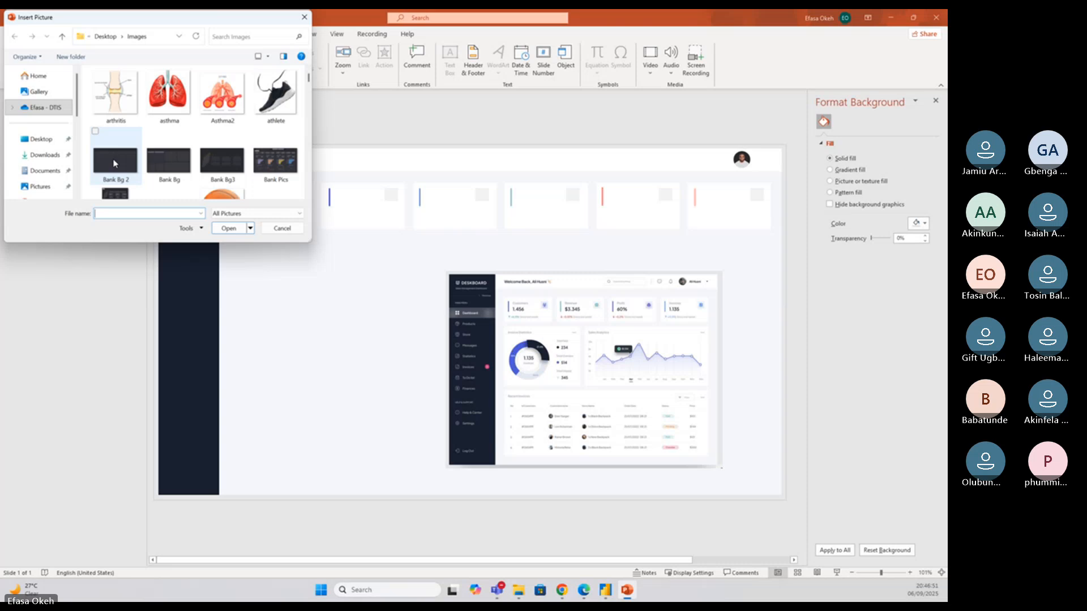
pyautogui.click(44, 154)
pyautogui.click(128, 103)
pyautogui.keyDown('ctrl'); pyautogui.click(121, 117); pyautogui.keyUp('ctrl')
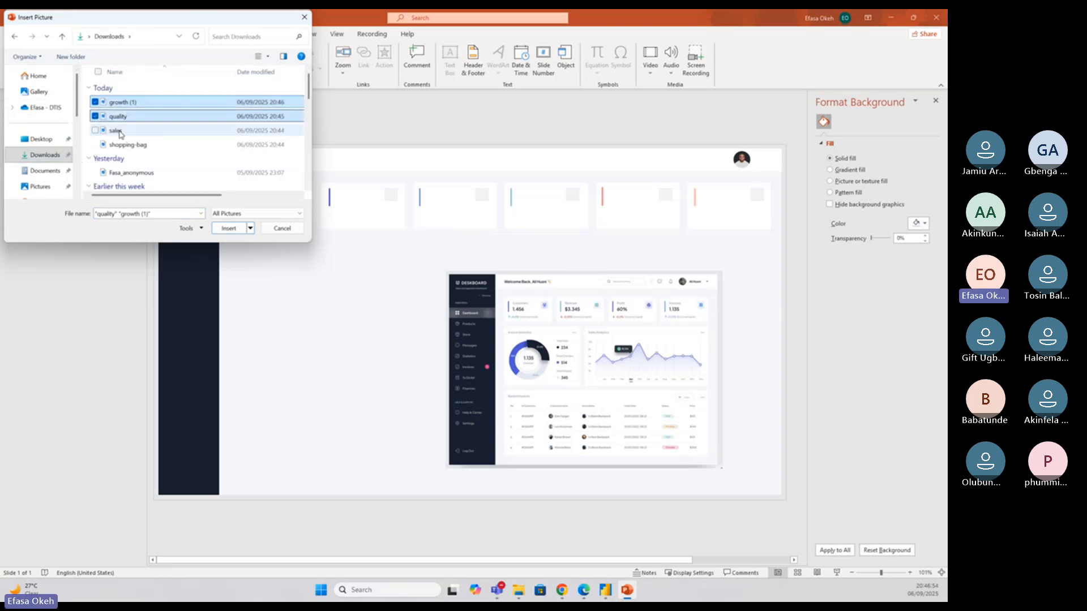
pyautogui.keyDown('ctrl'); pyautogui.click(119, 132); pyautogui.keyUp('ctrl')
pyautogui.keyDown('ctrl'); pyautogui.click(126, 146); pyautogui.keyUp('ctrl')
pyautogui.click(222, 229)
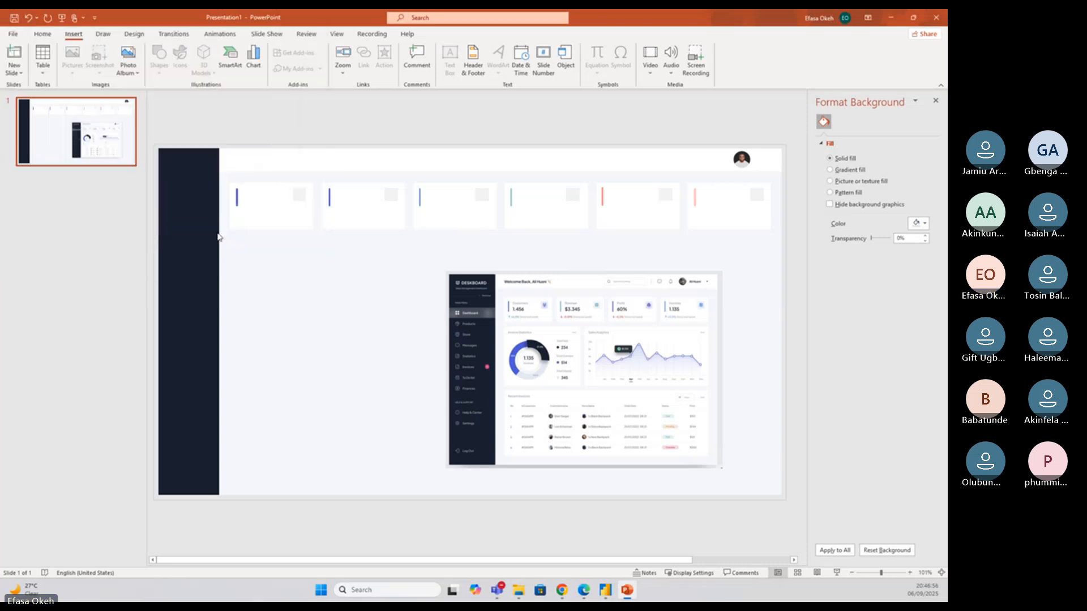
# Move the shopping bag icon out of the pile of inserted pictures and shrink it to about 0.53 cm square
pyautogui.moveTo(545, 362); pyautogui.dragTo(602, 361)
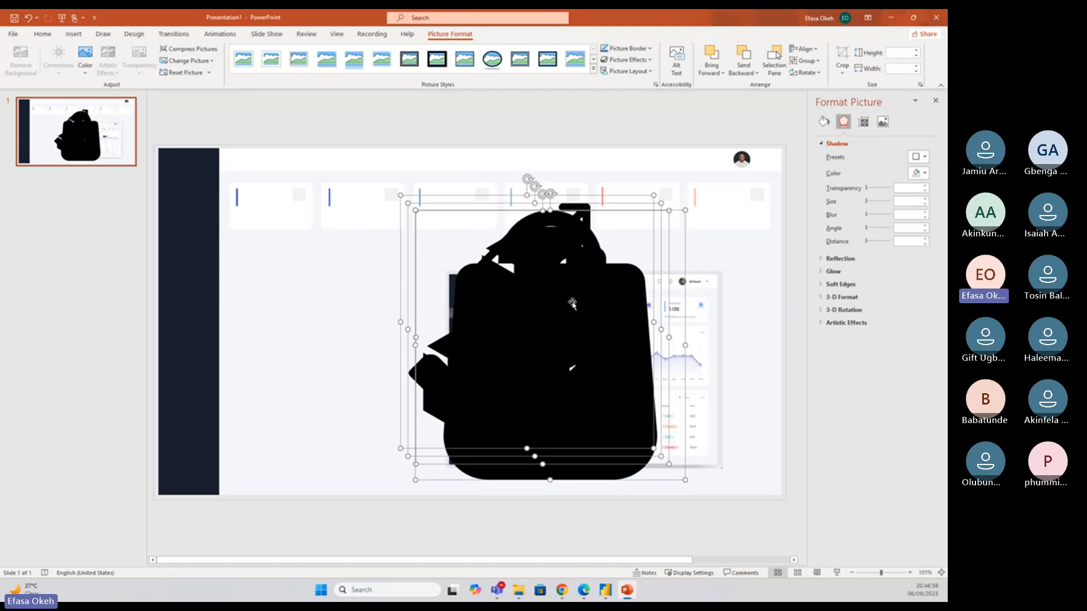
pyautogui.click(519, 119)
pyautogui.moveTo(526, 330); pyautogui.dragTo(326, 331)
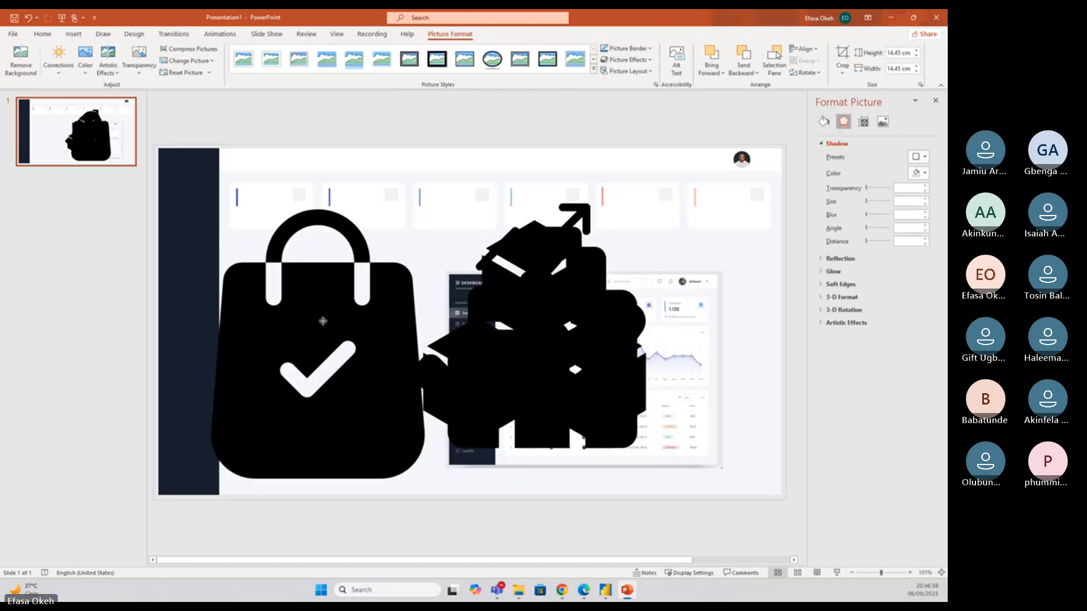
pyautogui.moveTo(480, 219); pyautogui.dragTo(312, 273)
pyautogui.click(597, 141)
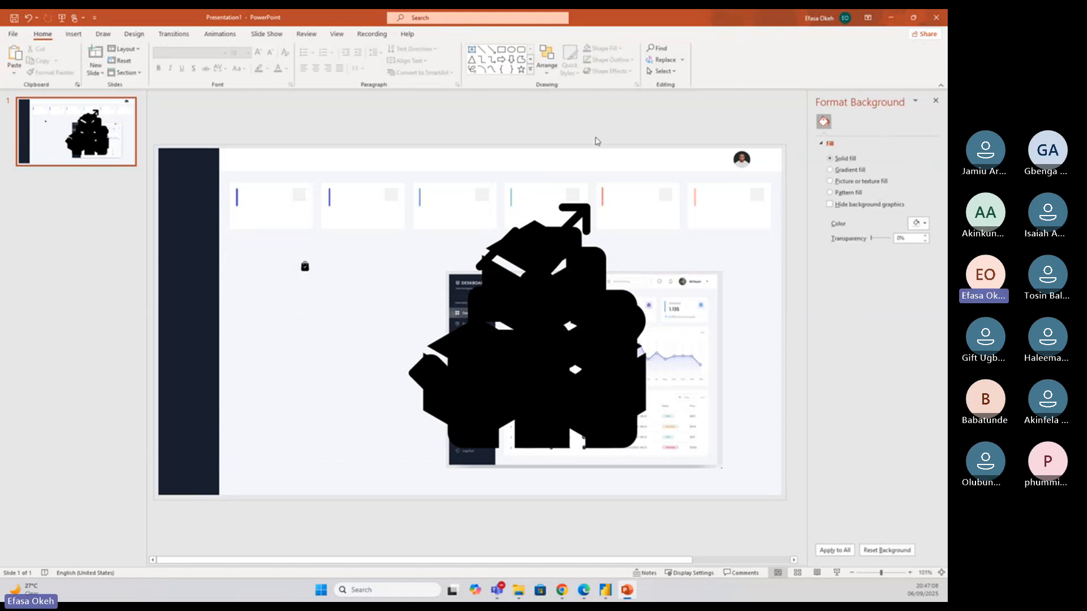
# Set the shopping bag icon's size to 0.5 cm and place it on the grey square of the first KPI card
pyautogui.click(306, 270)
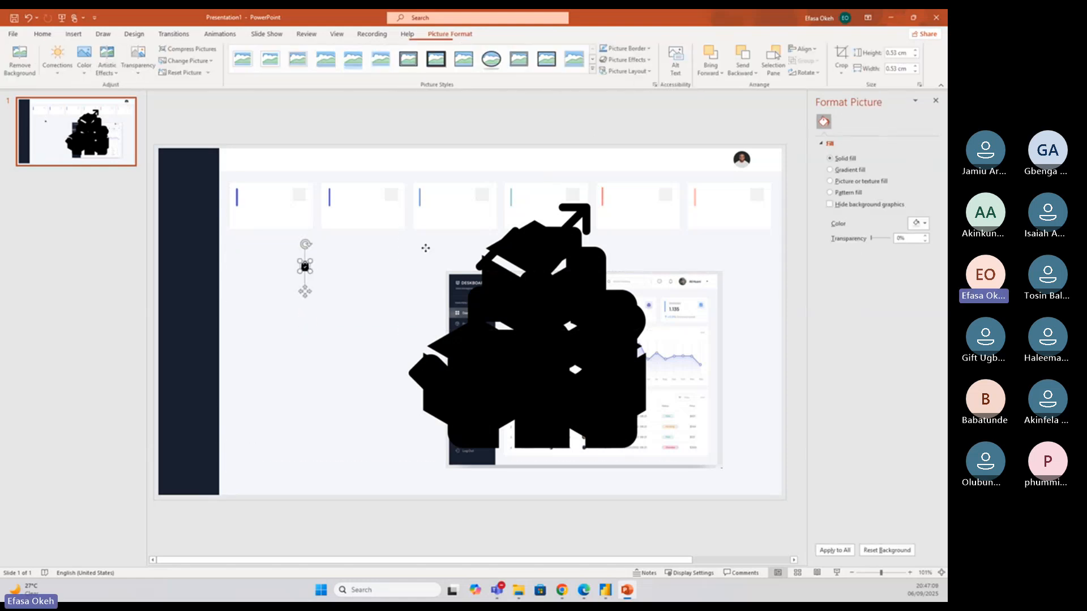
pyautogui.click(916, 71)
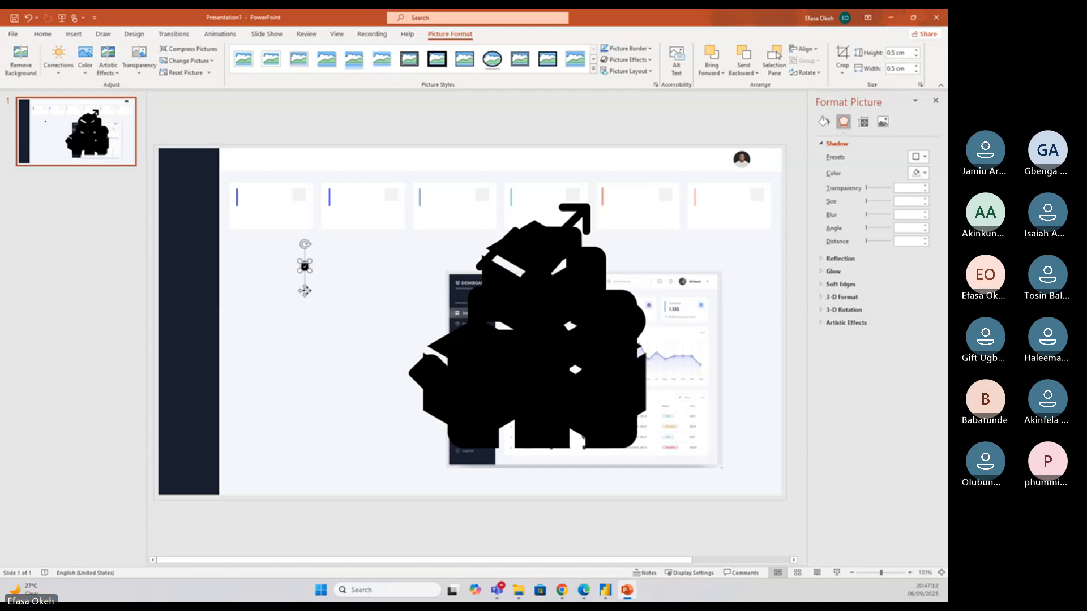
pyautogui.moveTo(305, 290); pyautogui.dragTo(302, 220)
pyautogui.press('Up')
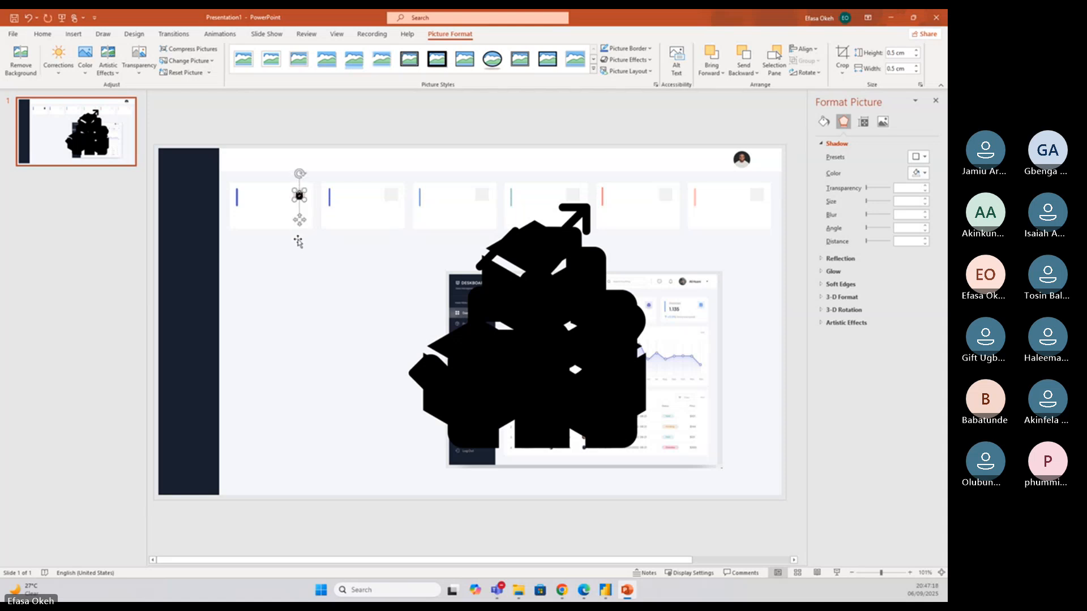
pyautogui.click(339, 155)
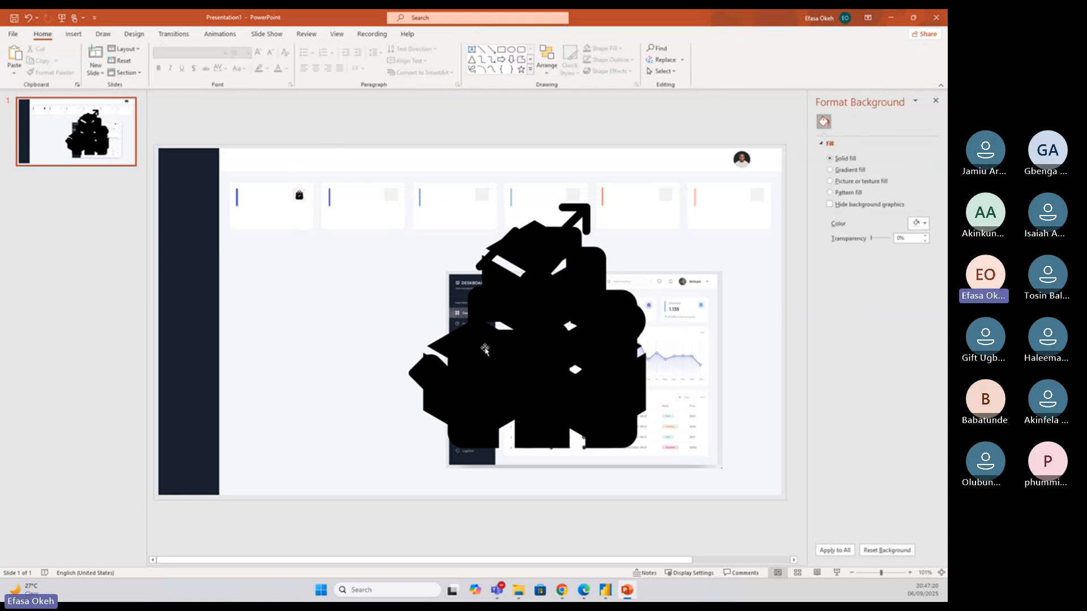
# Move the bar chart with arrow icon to the empty area below the cards and shrink it to about 1.47 cm square
pyautogui.moveTo(485, 350); pyautogui.dragTo(315, 361)
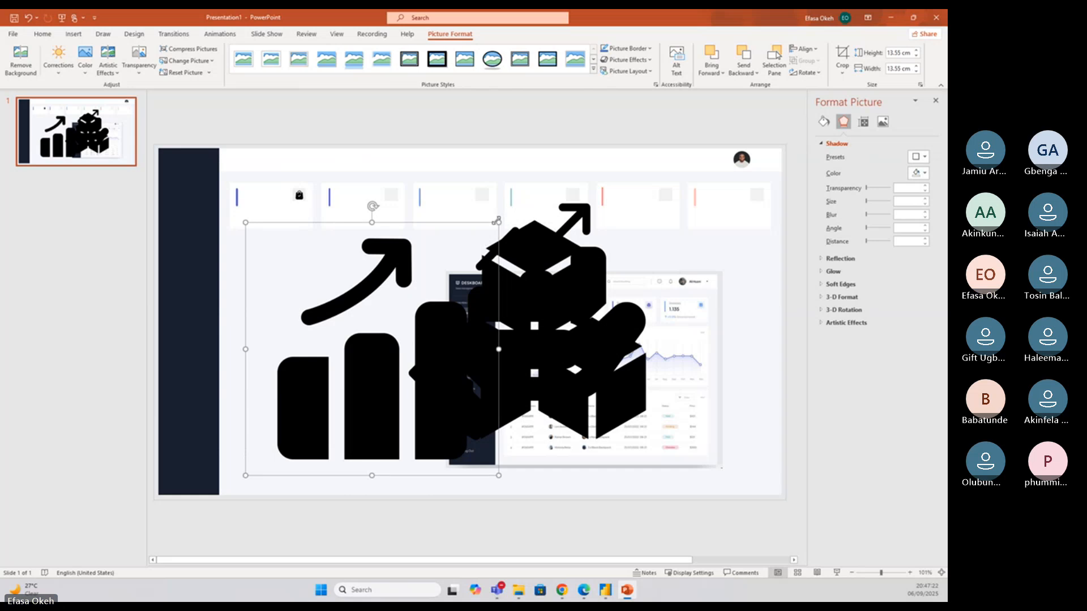
pyautogui.moveTo(498, 221); pyautogui.dragTo(337, 294)
pyautogui.moveTo(306, 448); pyautogui.dragTo(328, 376)
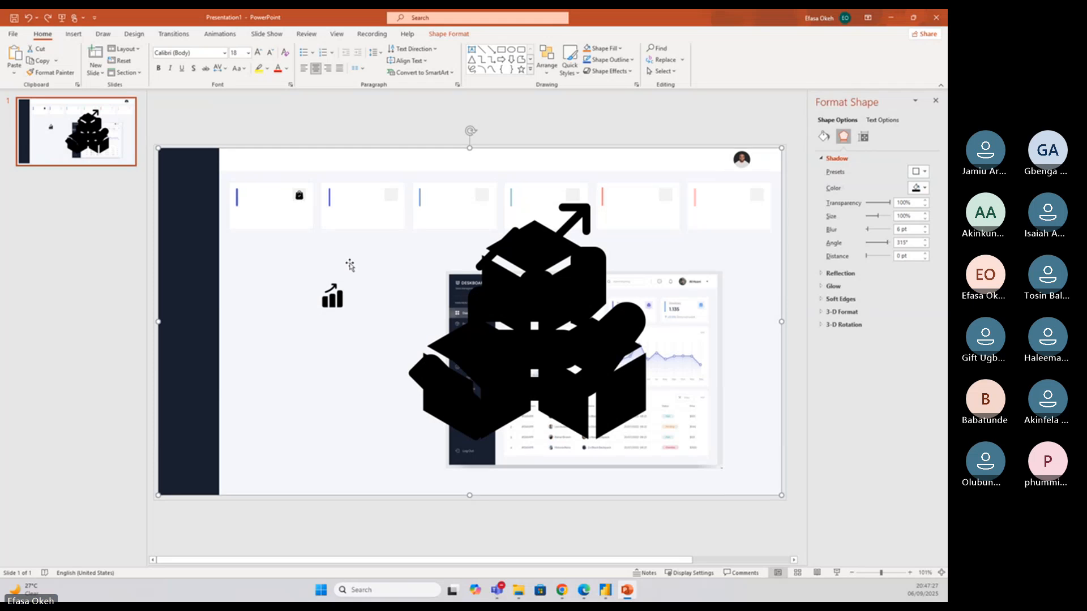
pyautogui.click(309, 118)
pyautogui.click(332, 296)
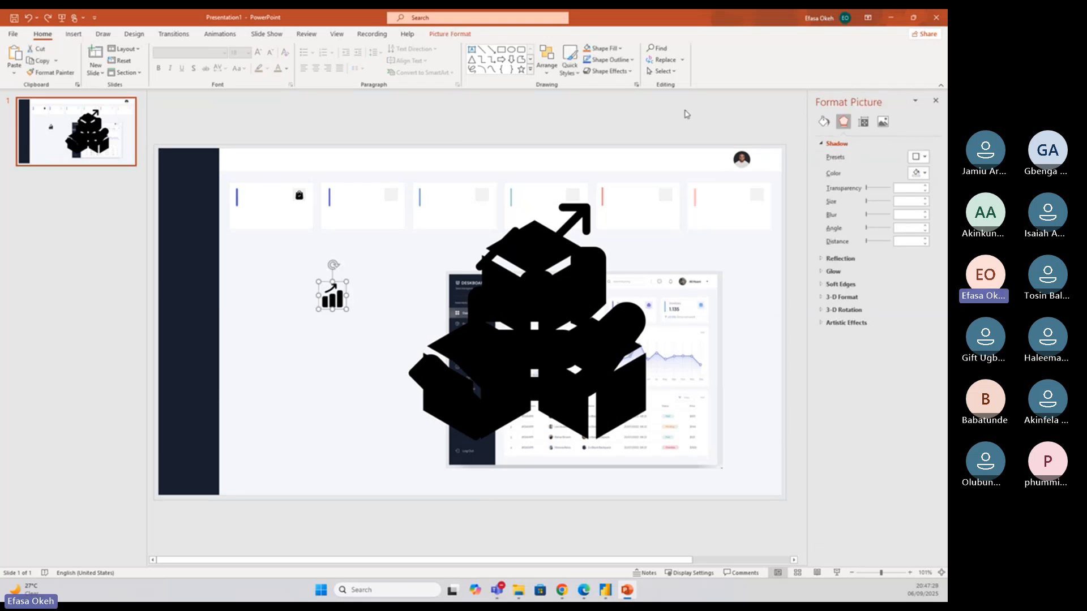
# Set the bar chart icon's height and width to 0.5 cm
pyautogui.click(450, 34)
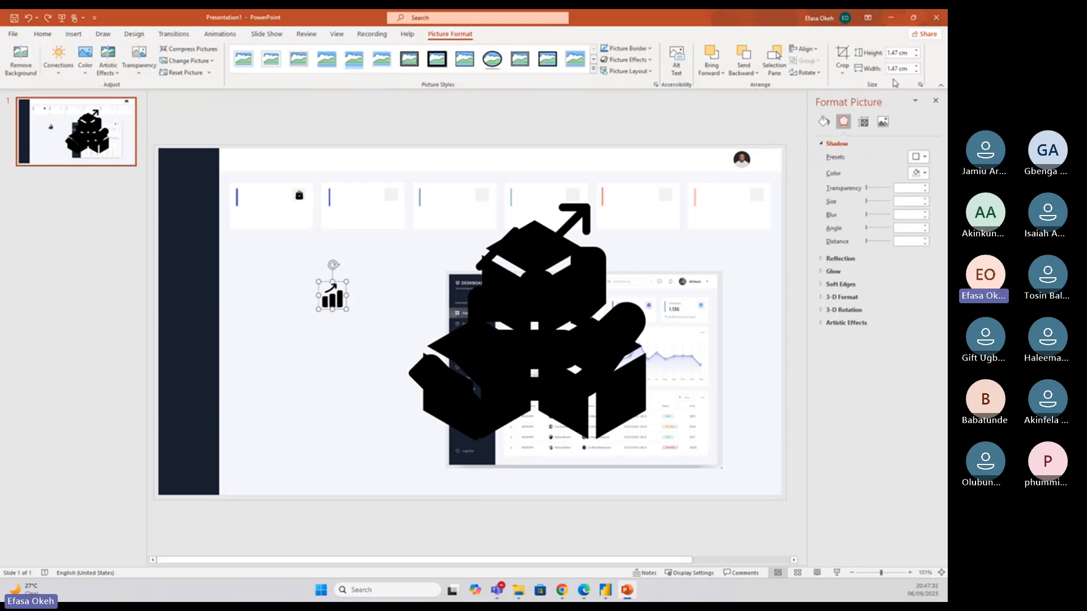
pyautogui.click(916, 71)
pyautogui.click(916, 72)
pyautogui.click(915, 71)
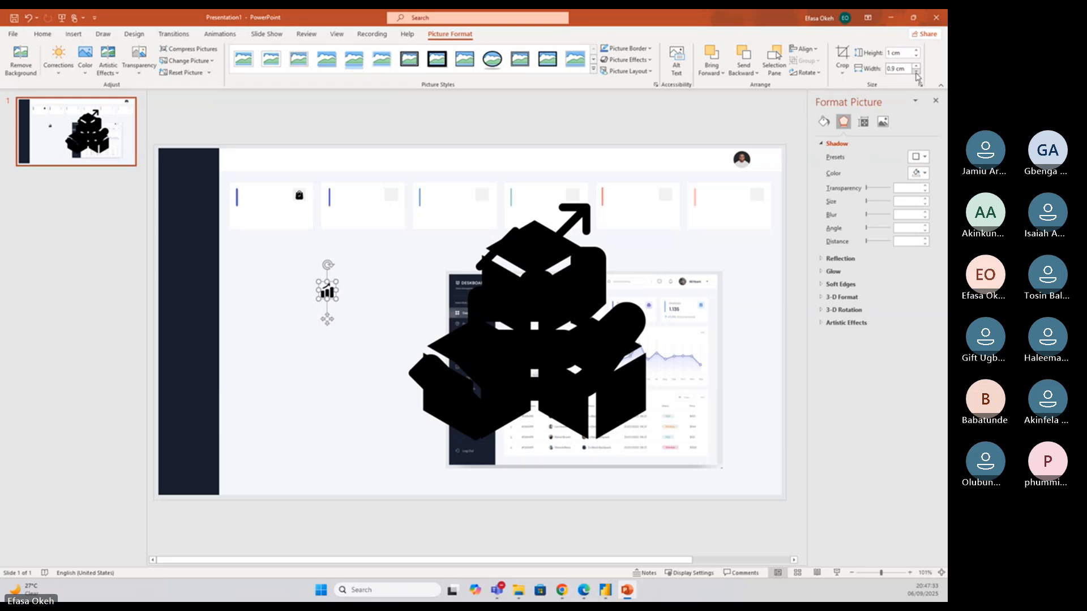
pyautogui.click(916, 72)
pyautogui.click(916, 71)
pyautogui.click(915, 72)
pyautogui.click(916, 71)
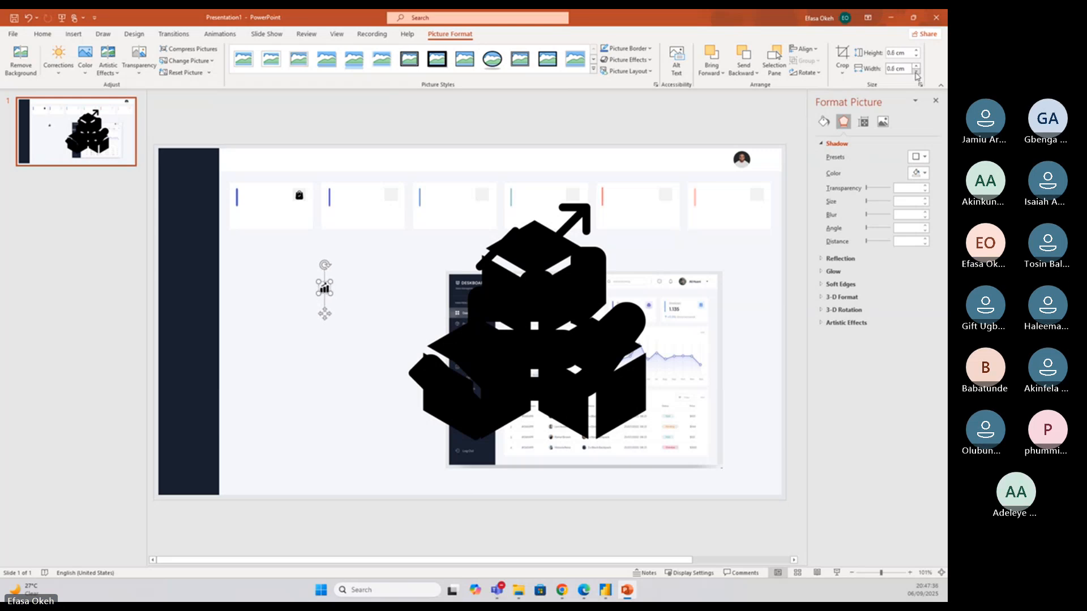
pyautogui.click(916, 72)
# Place the bar chart icon on the grey square of the second KPI card, aligned with the shopping bag icon
pyautogui.moveTo(323, 312); pyautogui.dragTo(394, 221)
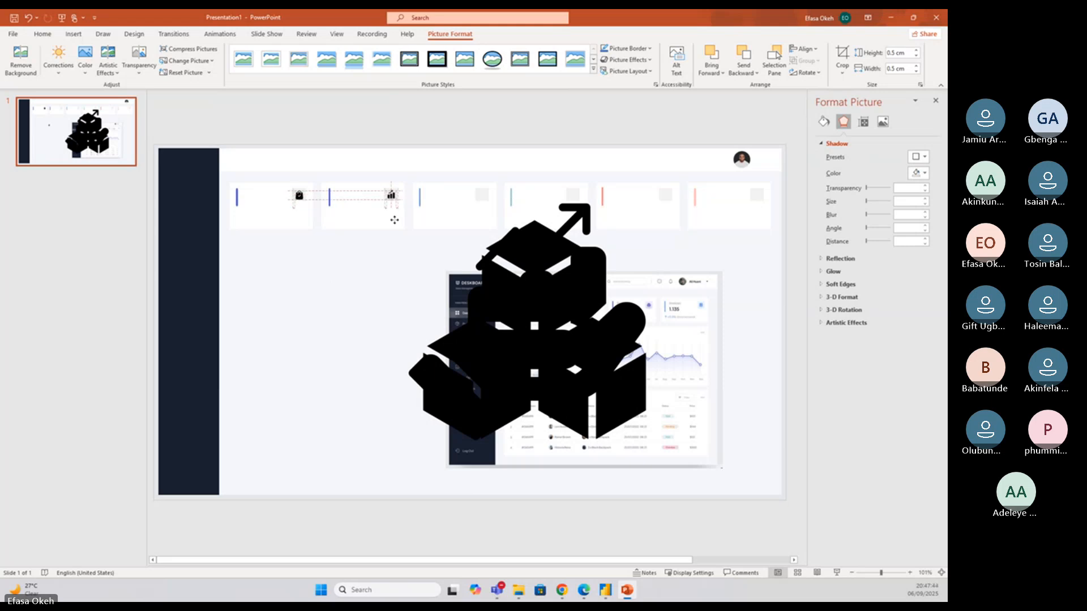
pyautogui.moveTo(395, 220); pyautogui.dragTo(391, 219)
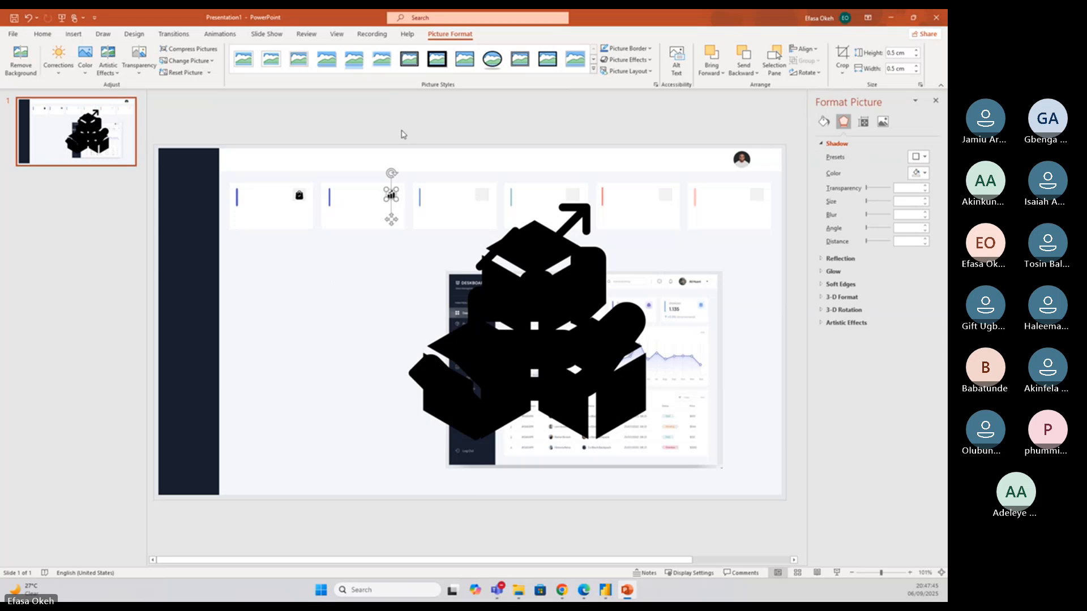
pyautogui.click(403, 134)
# Shrink the stacked cubes icon to 0.5 cm and place it on the grey square of the third KPI card
pyautogui.moveTo(519, 354); pyautogui.dragTo(440, 375)
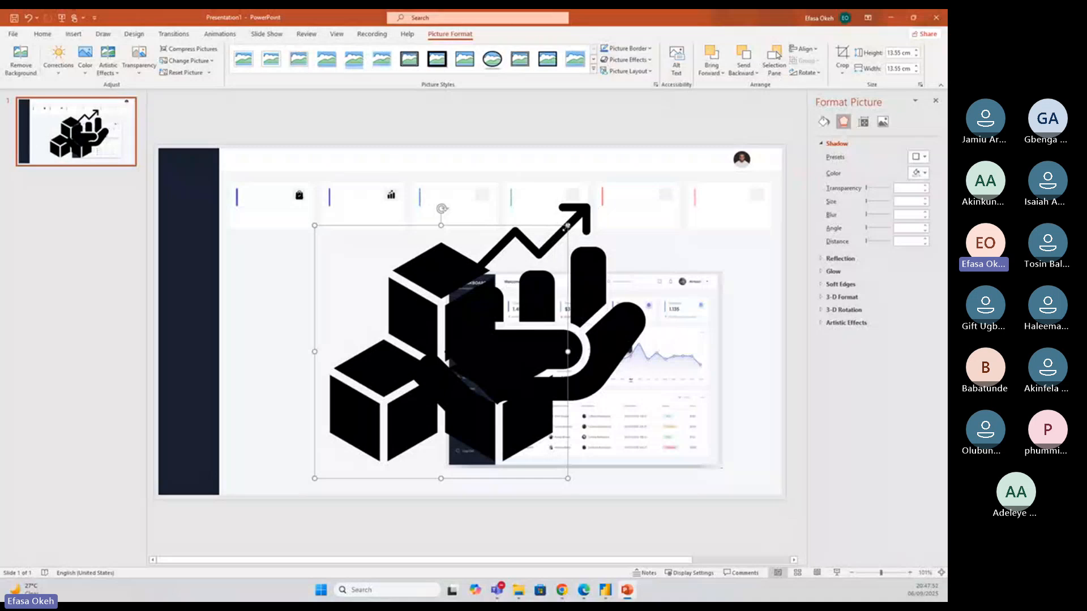
pyautogui.moveTo(567, 225); pyautogui.dragTo(345, 286)
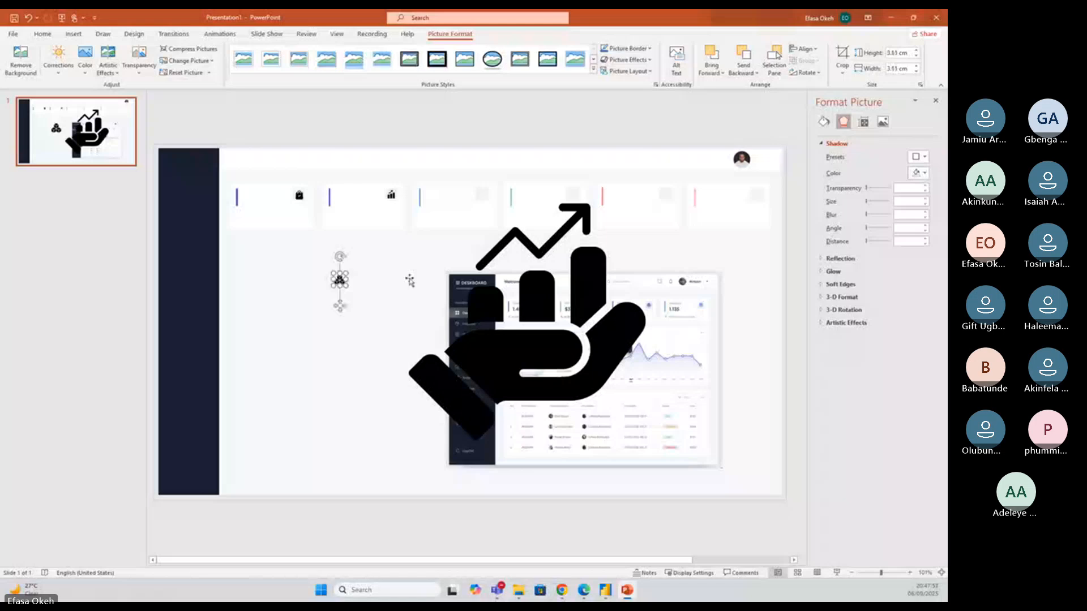
pyautogui.click(917, 72)
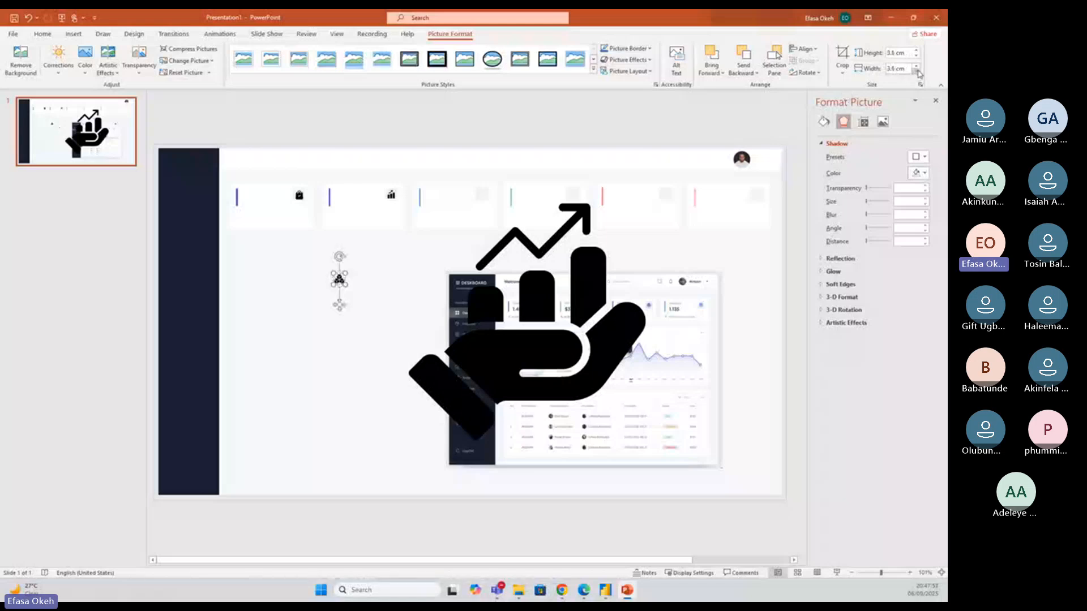
pyautogui.click(917, 71)
pyautogui.moveTo(340, 305); pyautogui.dragTo(483, 221)
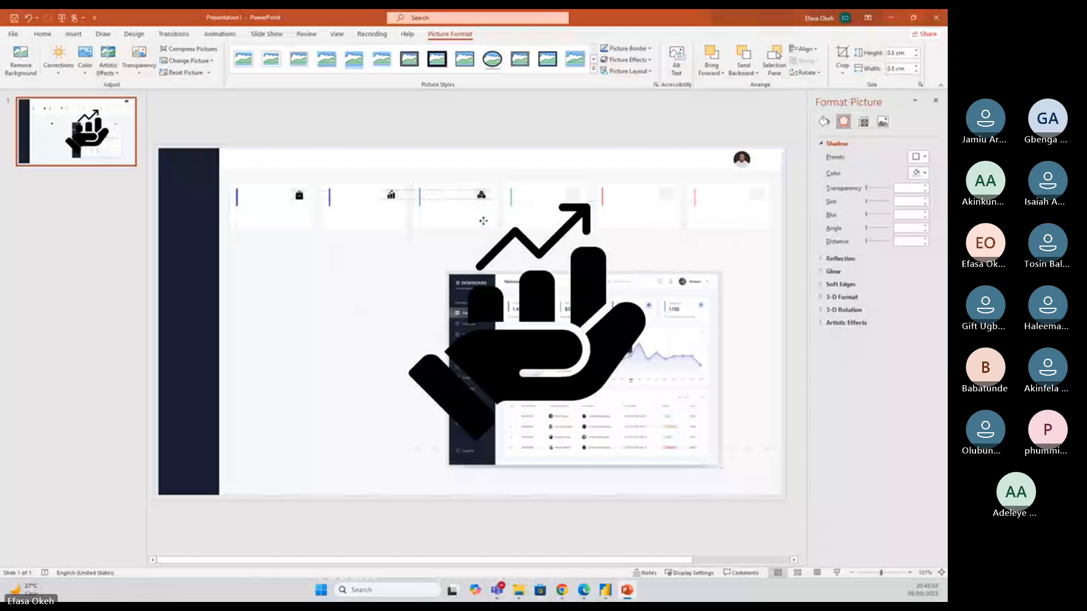
# Shrink the hand holding a growth chart icon to 0.5 cm and place it on the grey square of the fourth KPI card
pyautogui.moveTo(545, 265); pyautogui.dragTo(393, 300)
pyautogui.moveTo(501, 232); pyautogui.dragTo(334, 284)
pyautogui.click(917, 72)
pyautogui.click(916, 72)
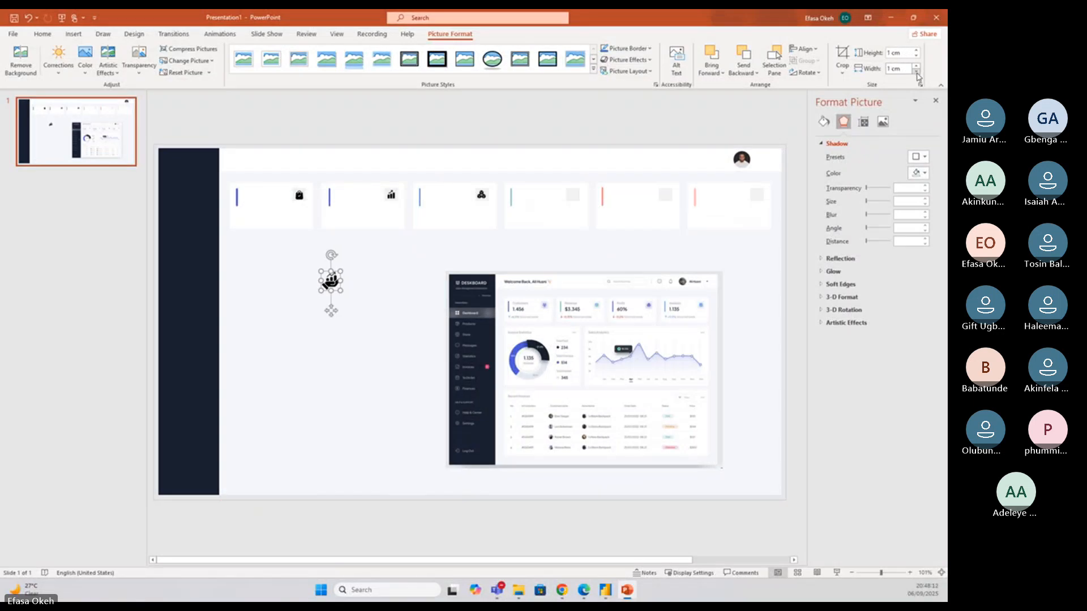
pyautogui.click(917, 72)
pyautogui.click(917, 72)
pyautogui.click(917, 72)
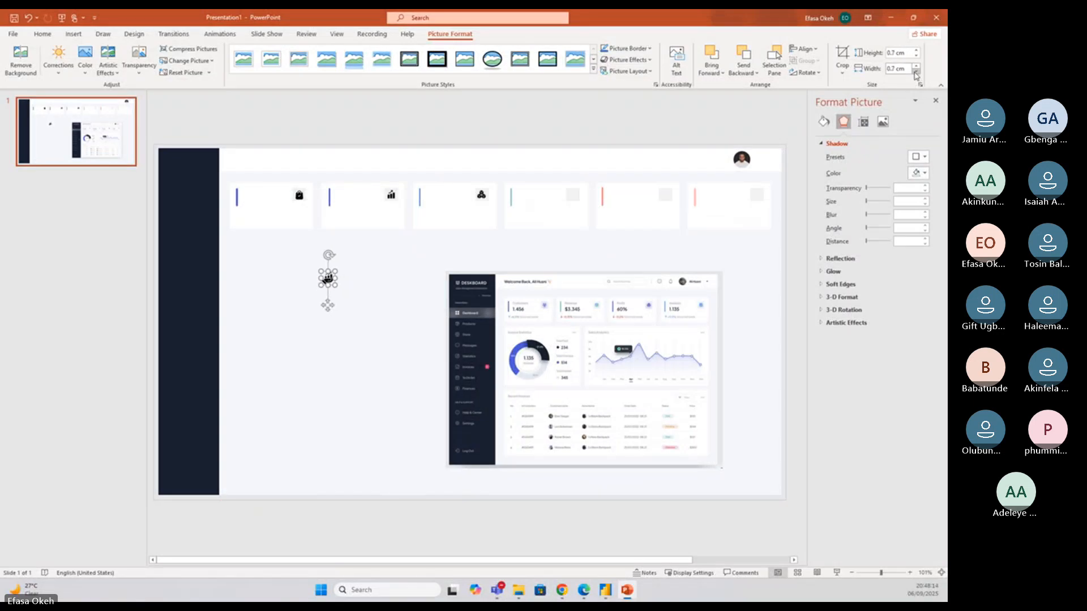
pyautogui.click(916, 73)
pyautogui.click(916, 72)
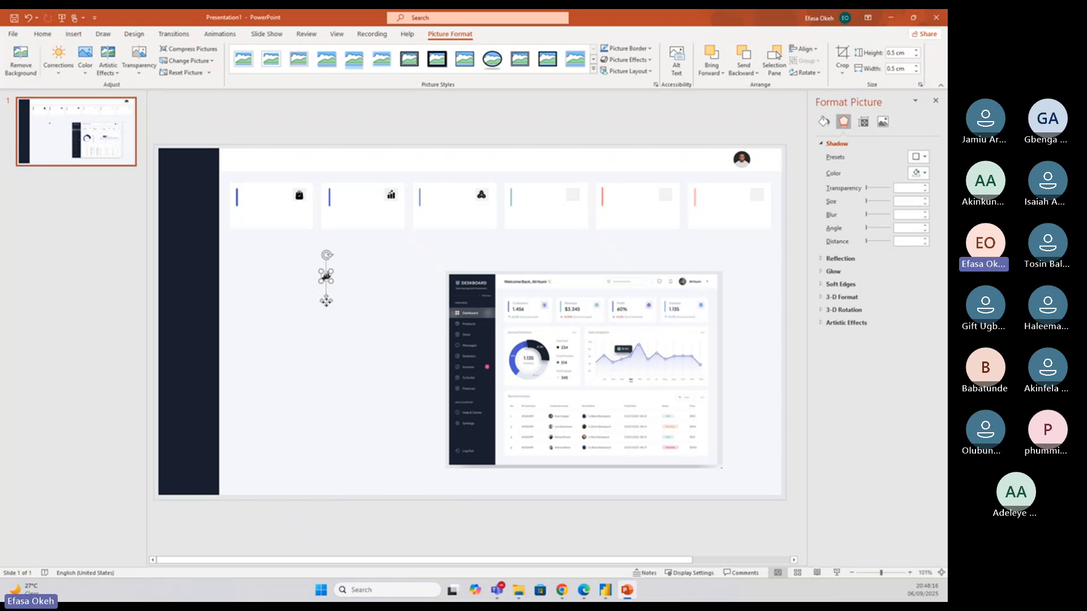
pyautogui.moveTo(326, 301); pyautogui.dragTo(574, 221)
pyautogui.click(553, 138)
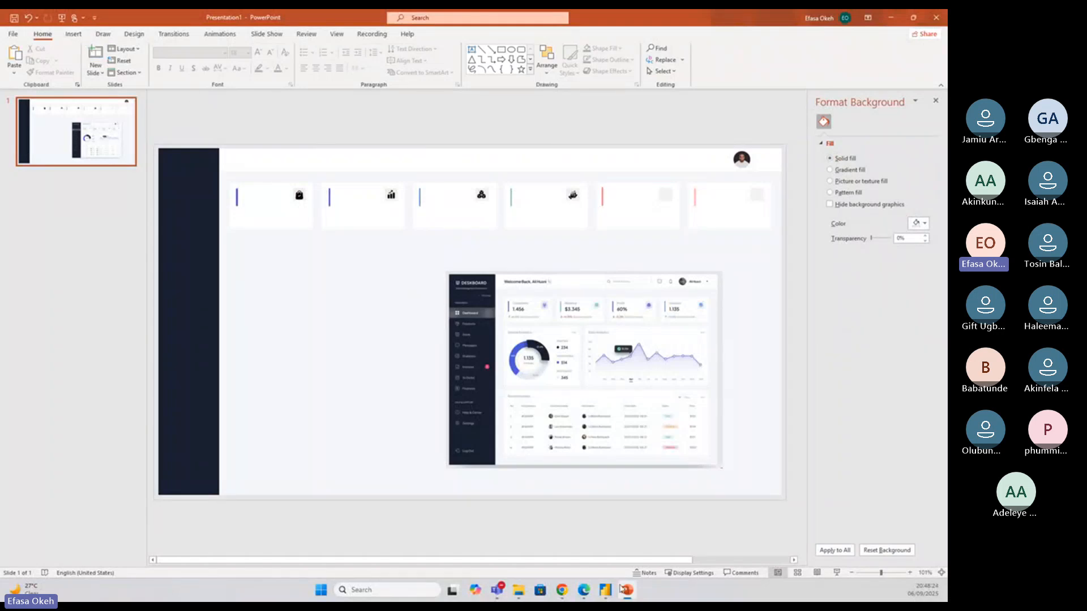
# Switch to Chrome and download the solid black return box icon from the returns results as a free PNG
pyautogui.moveTo(562, 590)
pyautogui.click(573, 538)
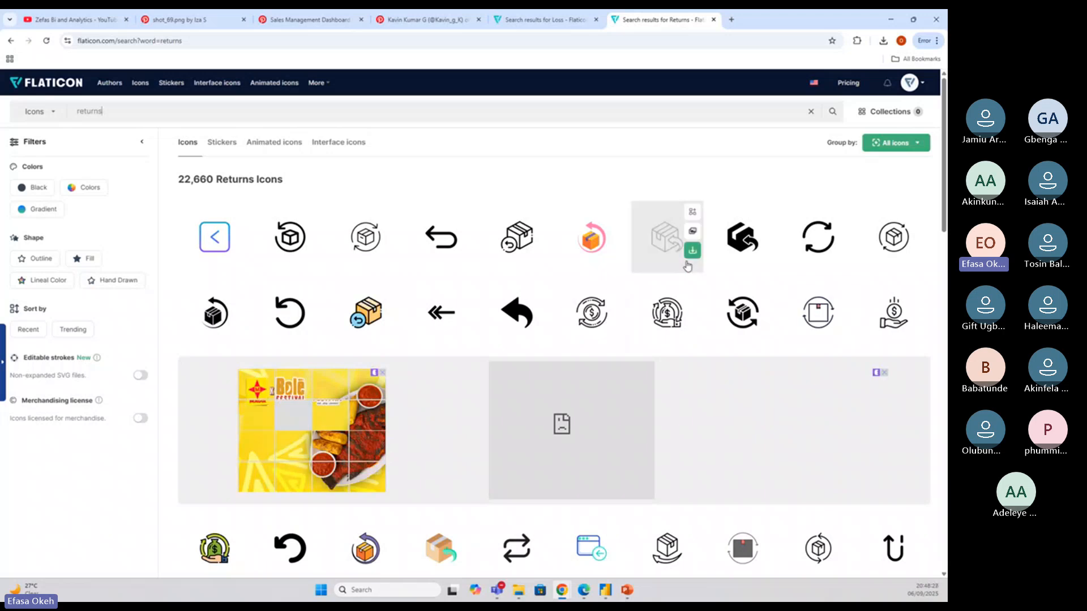
pyautogui.click(767, 250)
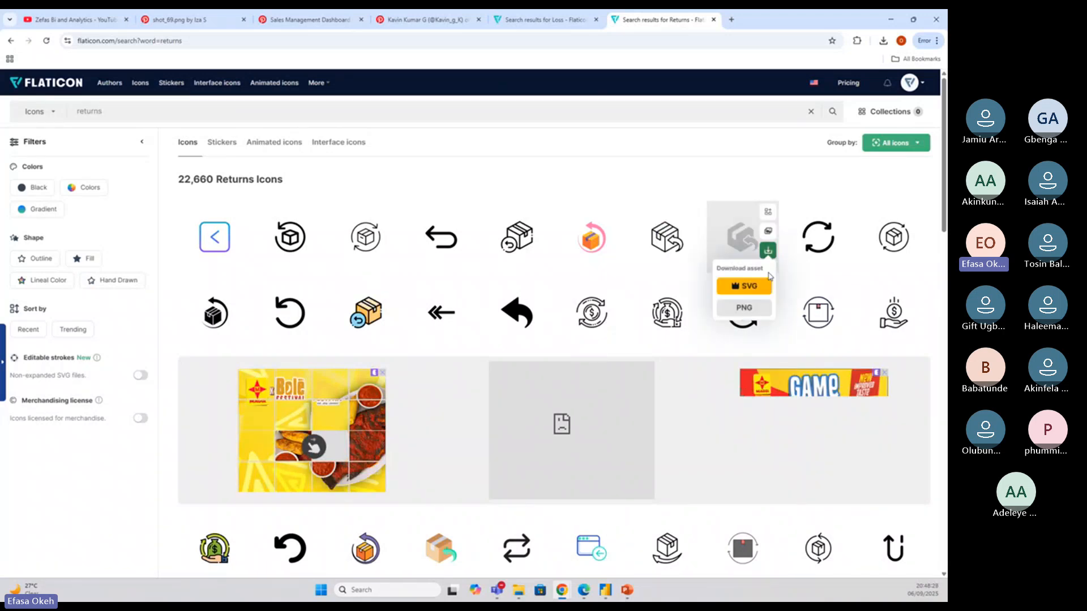
pyautogui.click(747, 311)
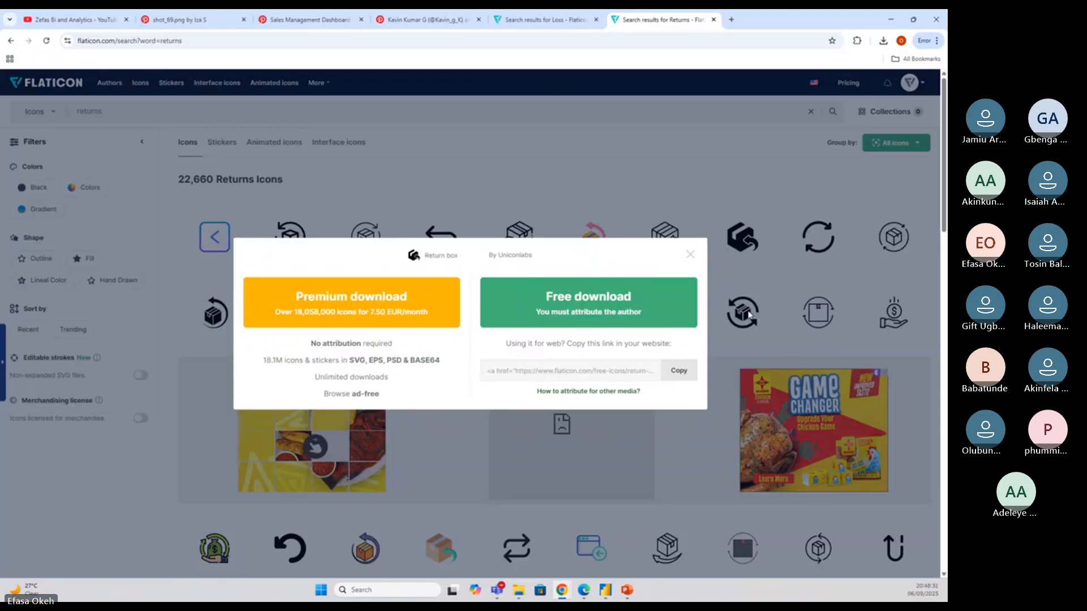
pyautogui.click(604, 304)
# Download the solid black falling bar chart icon with a downward arrow from the loss results as a free PNG
pyautogui.click(543, 19)
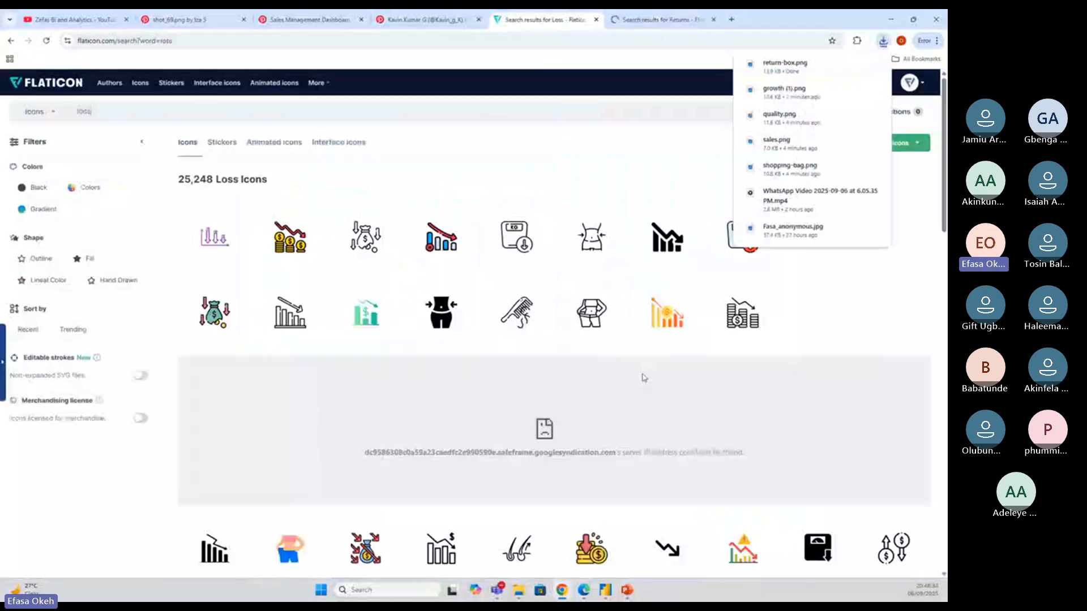
pyautogui.moveTo(666, 241)
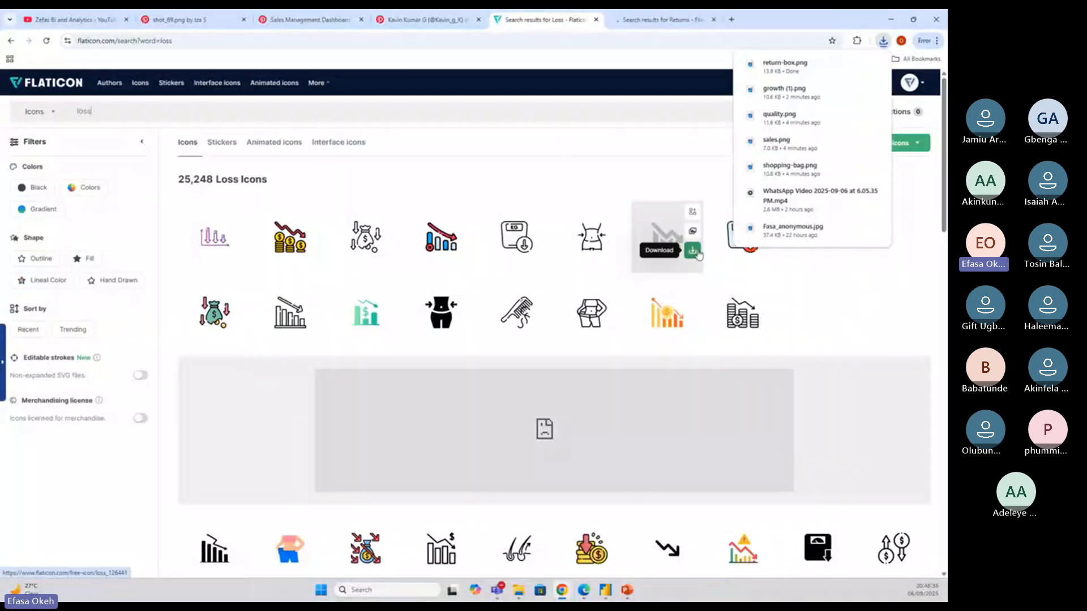
pyautogui.click(693, 251)
pyautogui.click(682, 315)
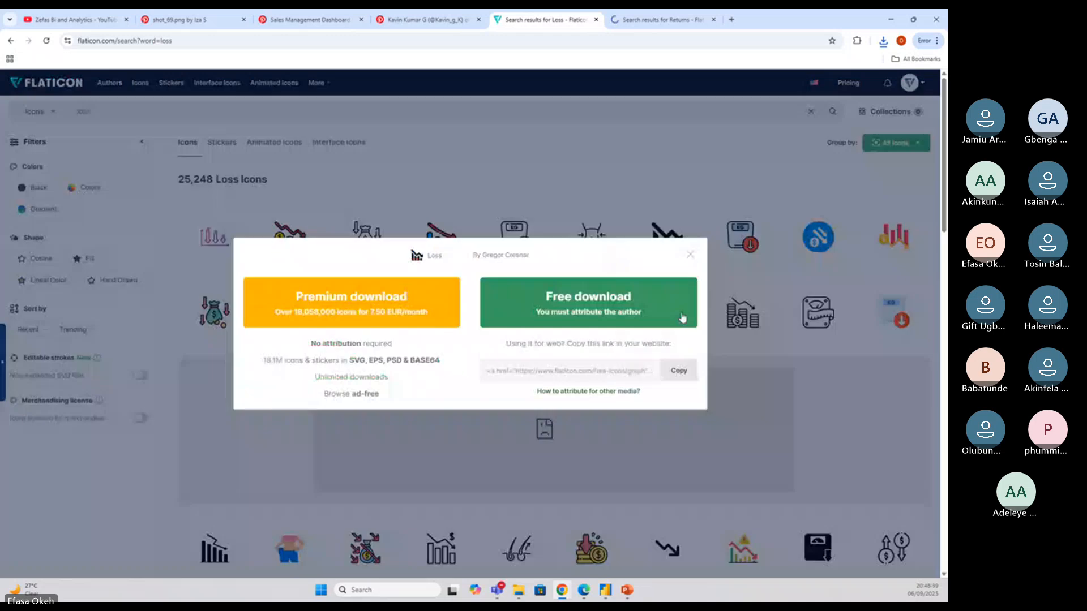
pyautogui.click(635, 306)
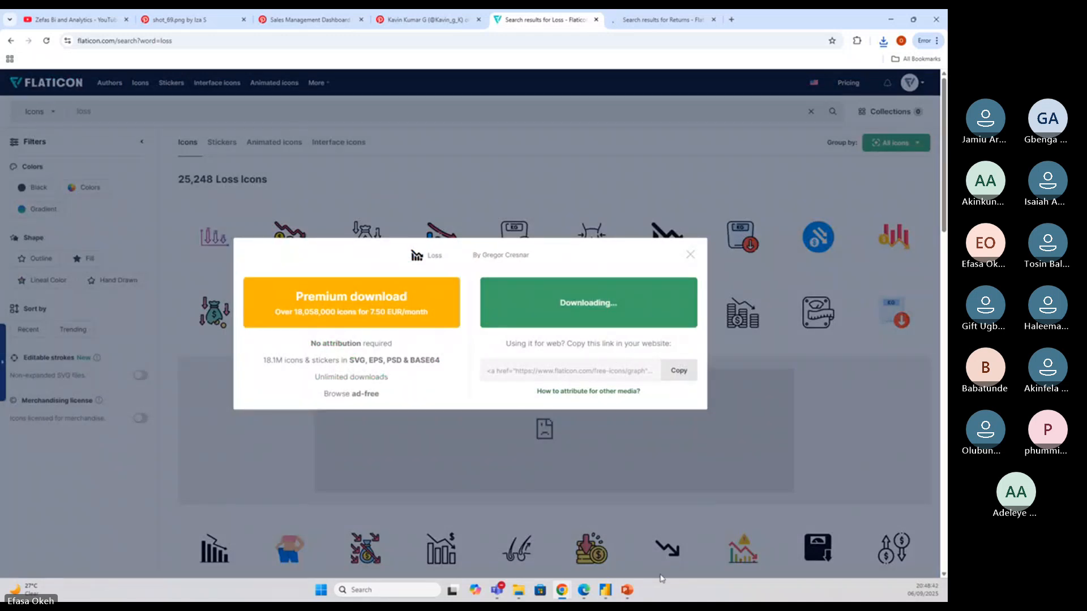
# Switch to PowerPoint and insert the downloaded loss and return-box pictures together onto the slide
pyautogui.click(626, 592)
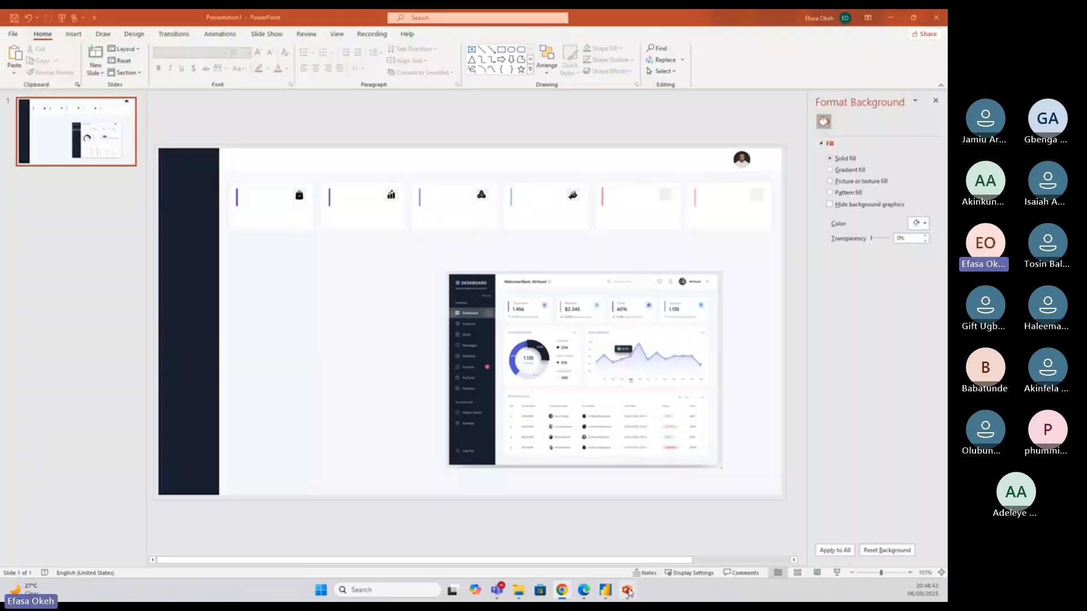
pyautogui.click(74, 35)
pyautogui.click(72, 59)
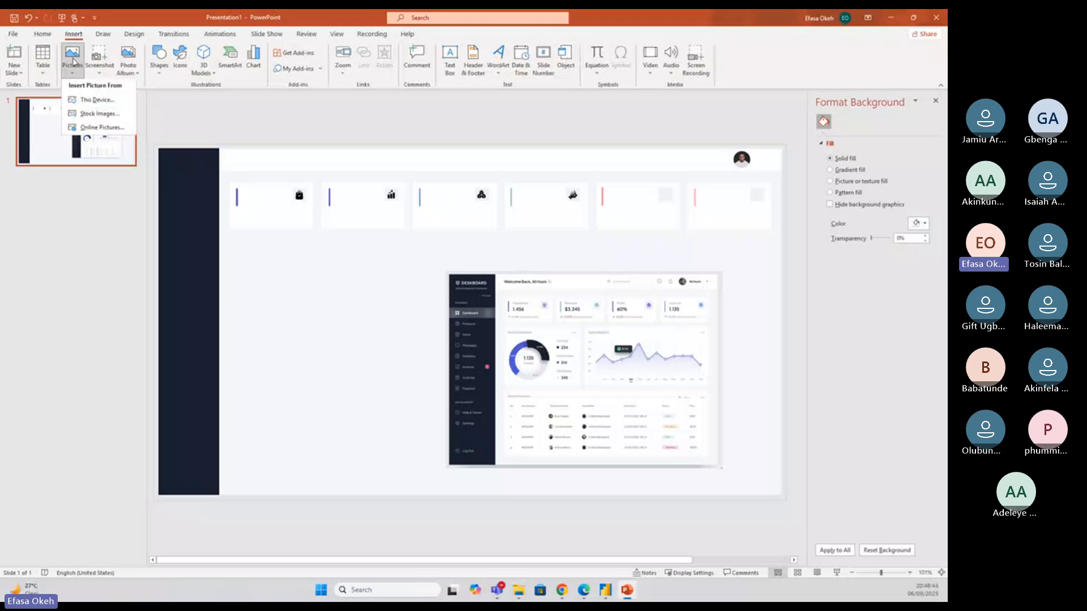
pyautogui.click(100, 102)
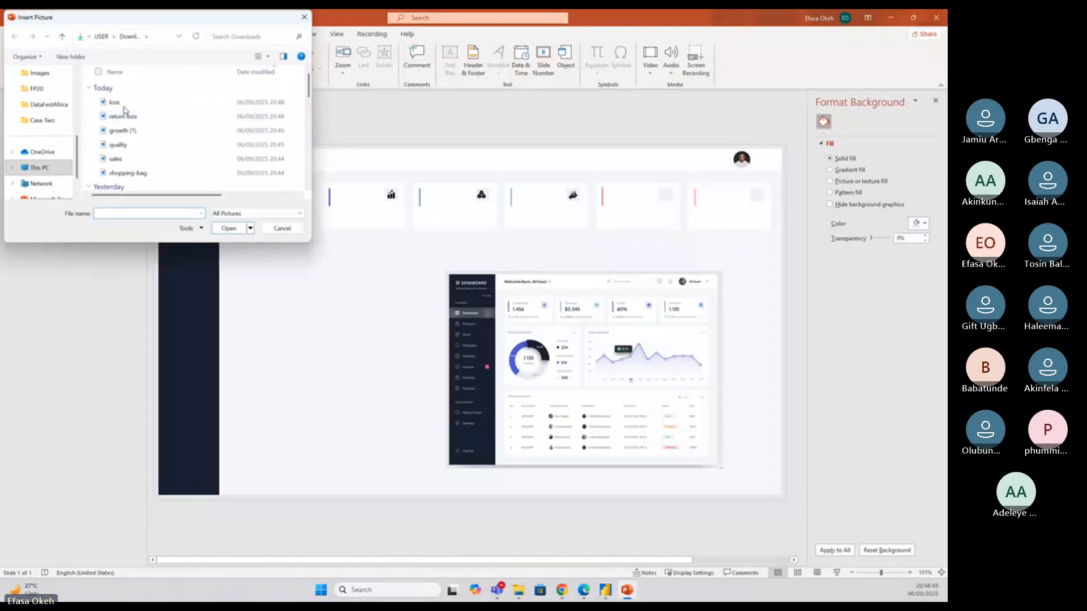
pyautogui.click(116, 103)
pyautogui.keyDown('ctrl'); pyautogui.click(123, 116); pyautogui.keyUp('ctrl')
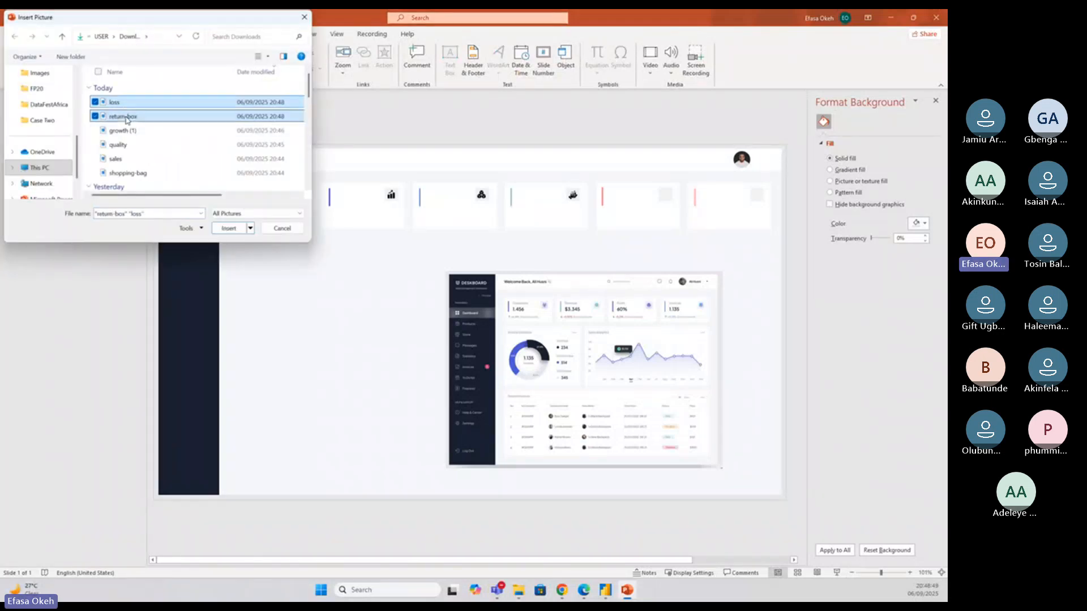
pyautogui.click(222, 229)
pyautogui.click(417, 104)
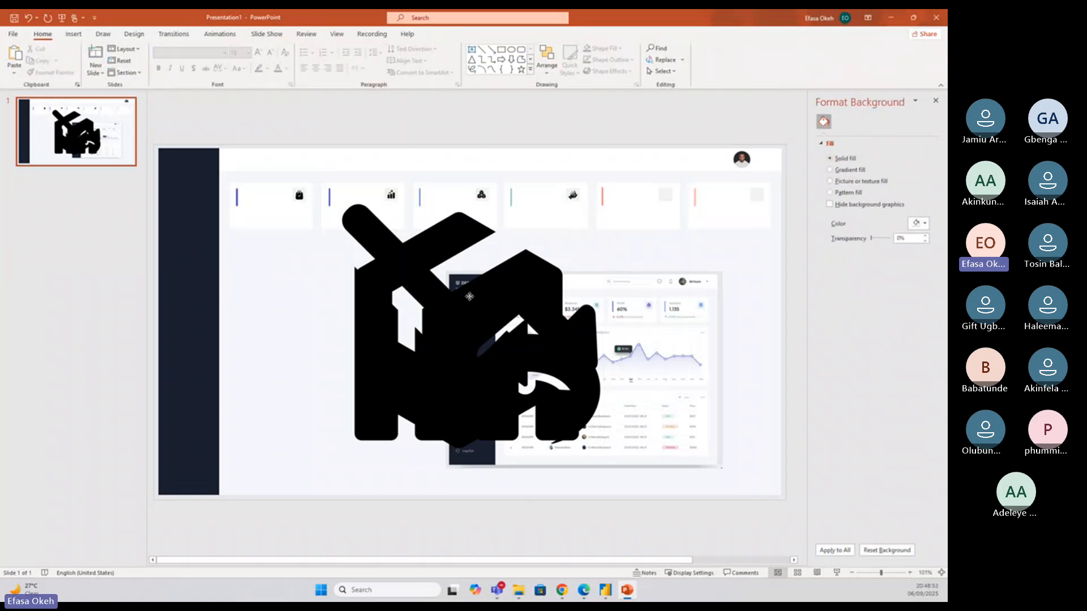
# Shrink the return box icon to 0.5 cm and place it on the grey square of the sixth KPI card
pyautogui.moveTo(469, 296); pyautogui.dragTo(286, 297)
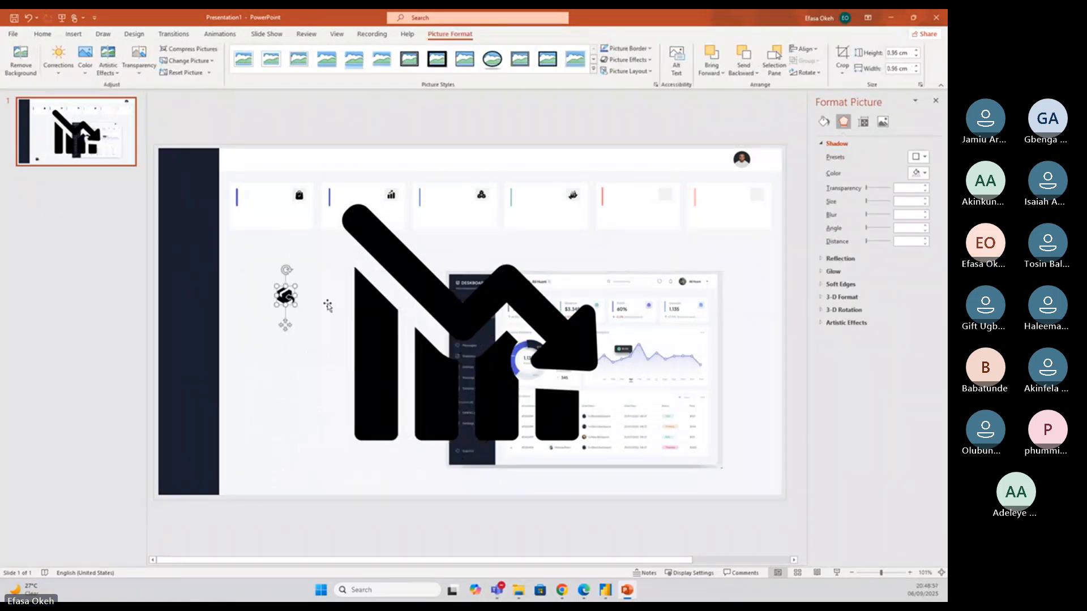
pyautogui.click(917, 72)
pyautogui.click(917, 72)
pyautogui.click(916, 72)
pyautogui.click(916, 72)
pyautogui.click(917, 72)
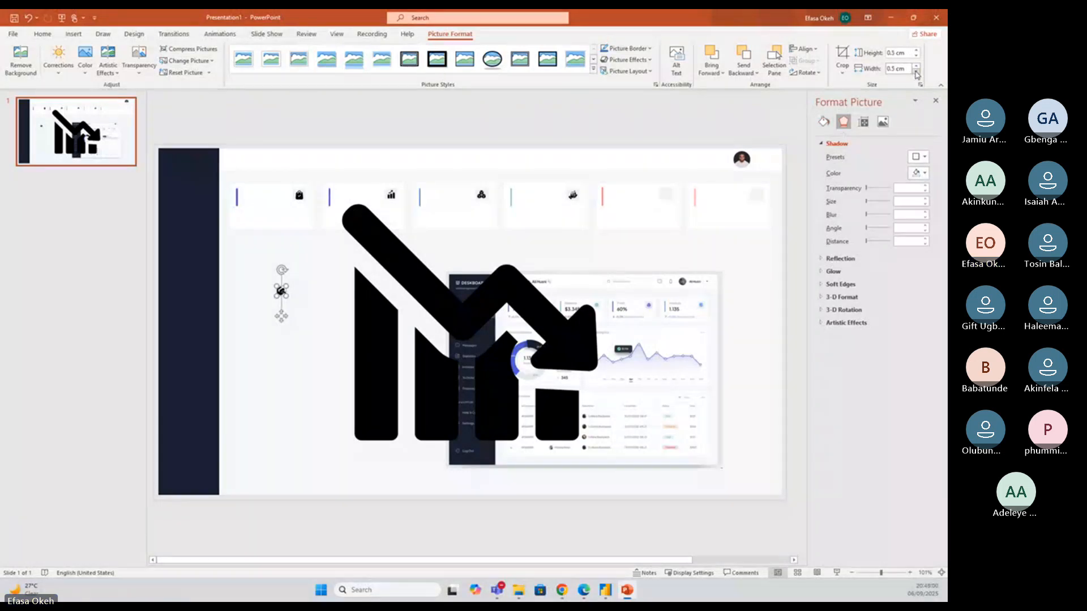
pyautogui.moveTo(282, 316); pyautogui.dragTo(758, 220)
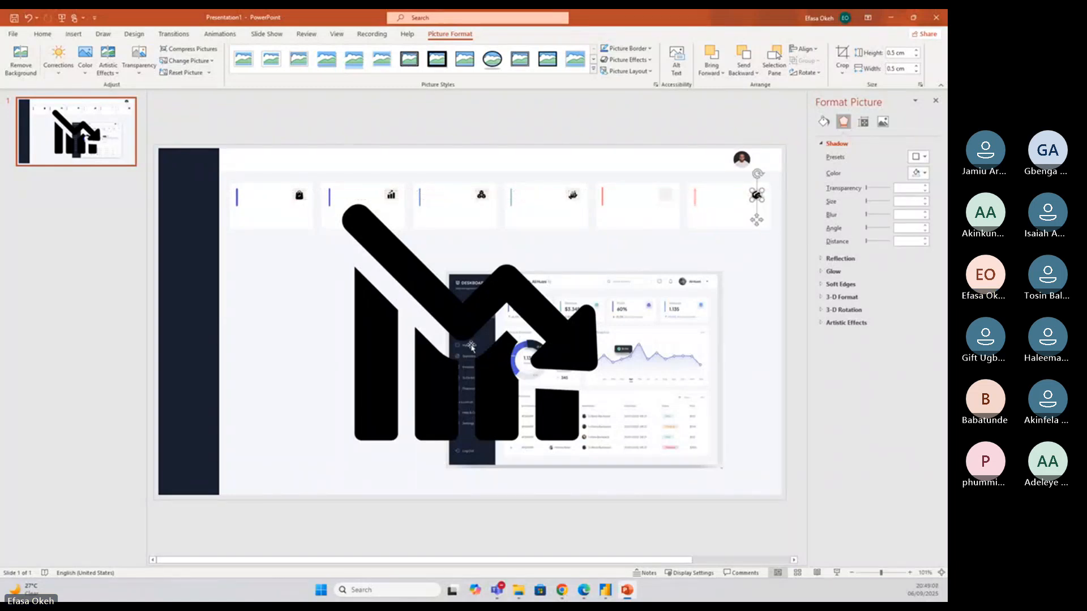
# Shrink the falling bar chart icon to 0.5 cm and place it on the grey square of the fifth KPI card
pyautogui.click(544, 304)
pyautogui.moveTo(597, 195); pyautogui.dragTo(336, 327)
pyautogui.click(916, 67)
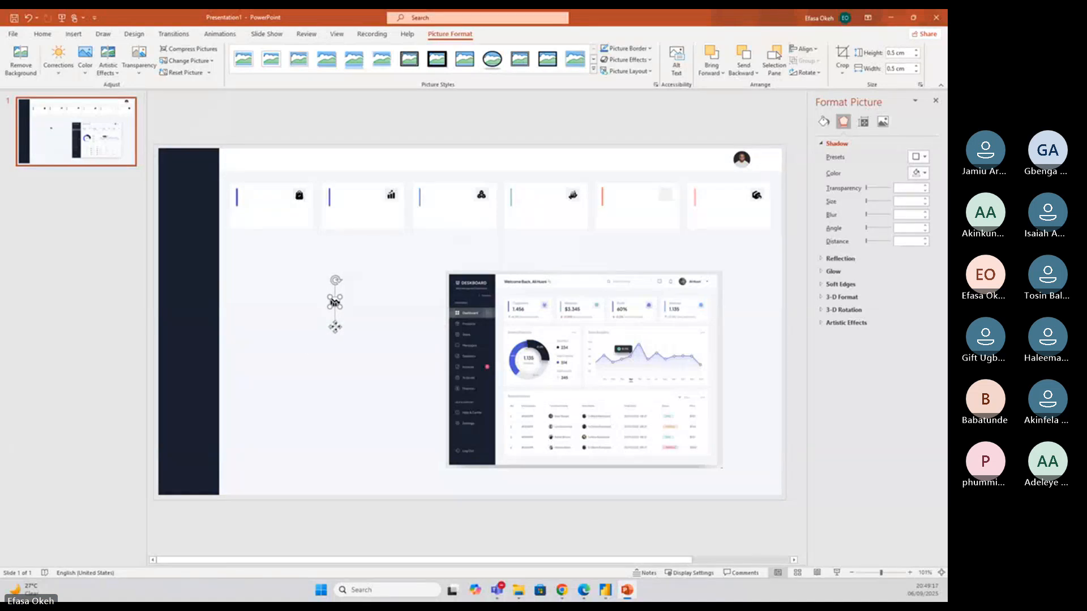
pyautogui.moveTo(335, 327); pyautogui.dragTo(667, 221)
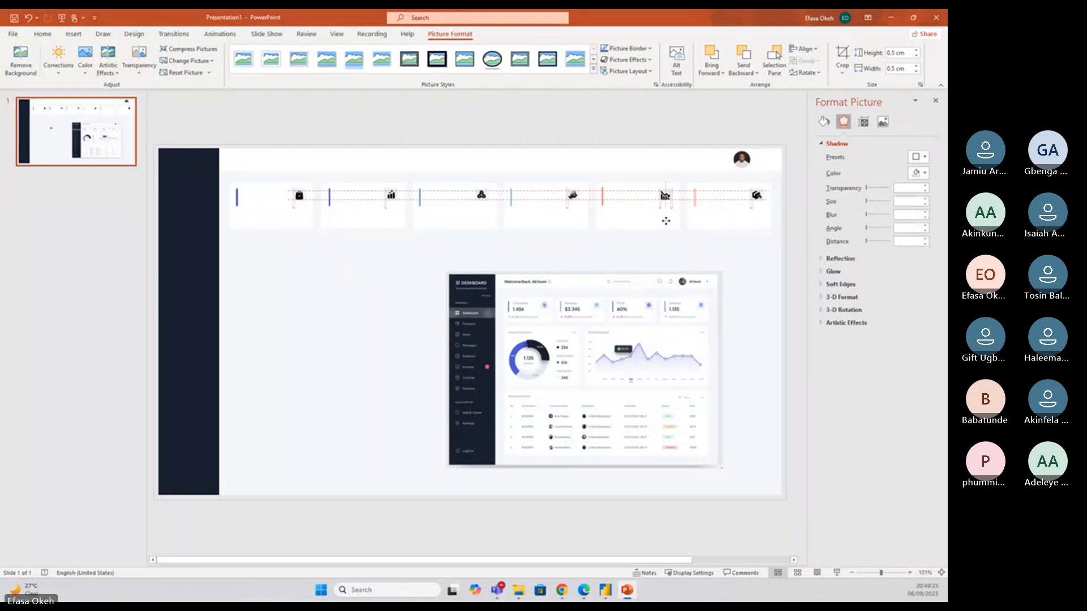
pyautogui.click(616, 166)
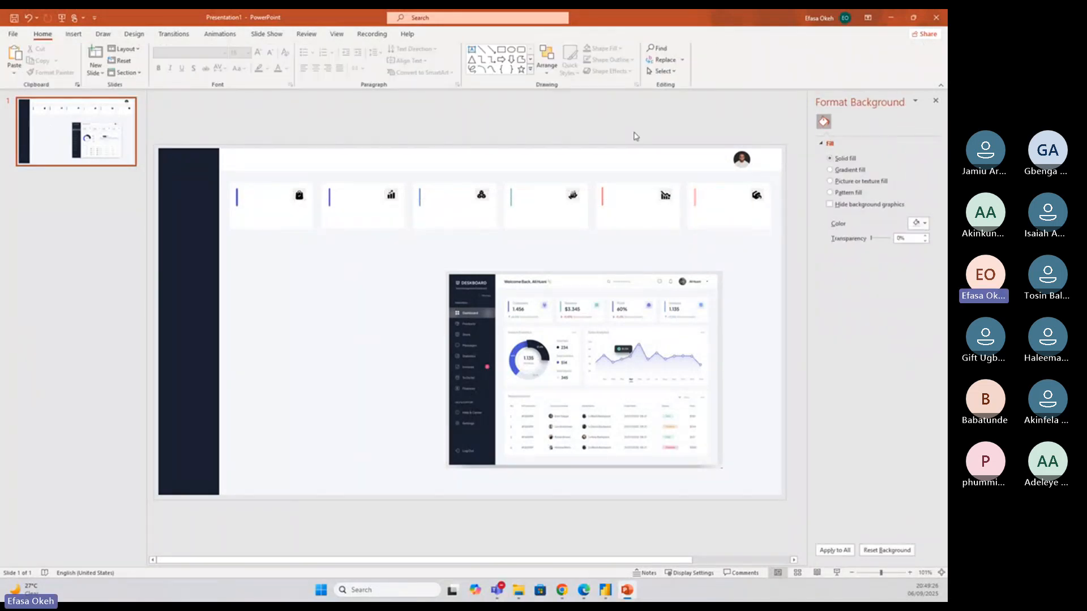
# Reduce the falling bar chart icon to 0.4 cm and adjust its position on the fifth card's grey square
pyautogui.click(610, 347)
pyautogui.click(665, 195)
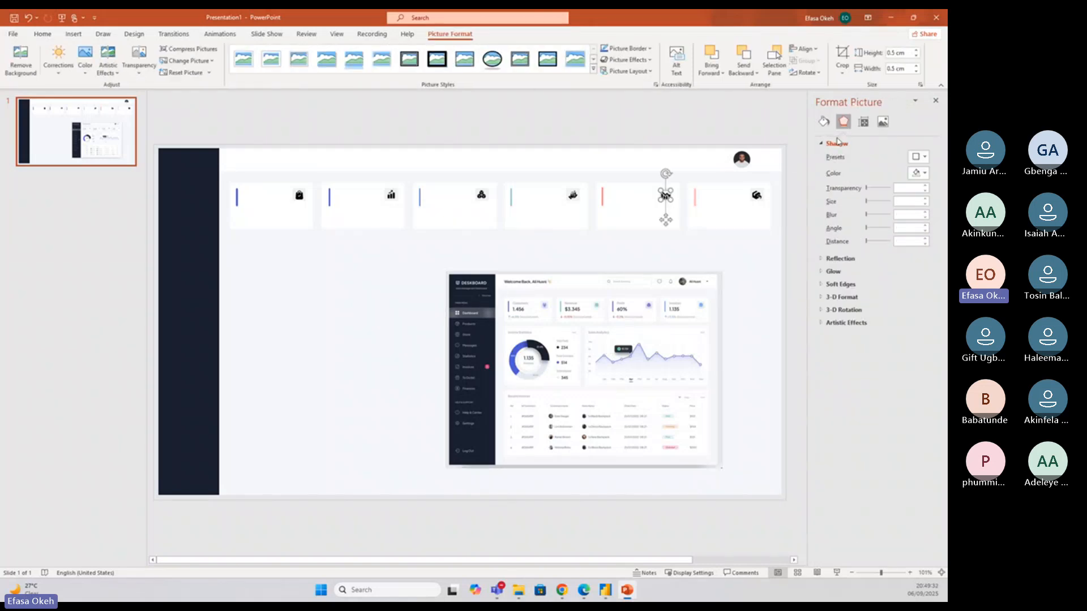
pyautogui.click(695, 128)
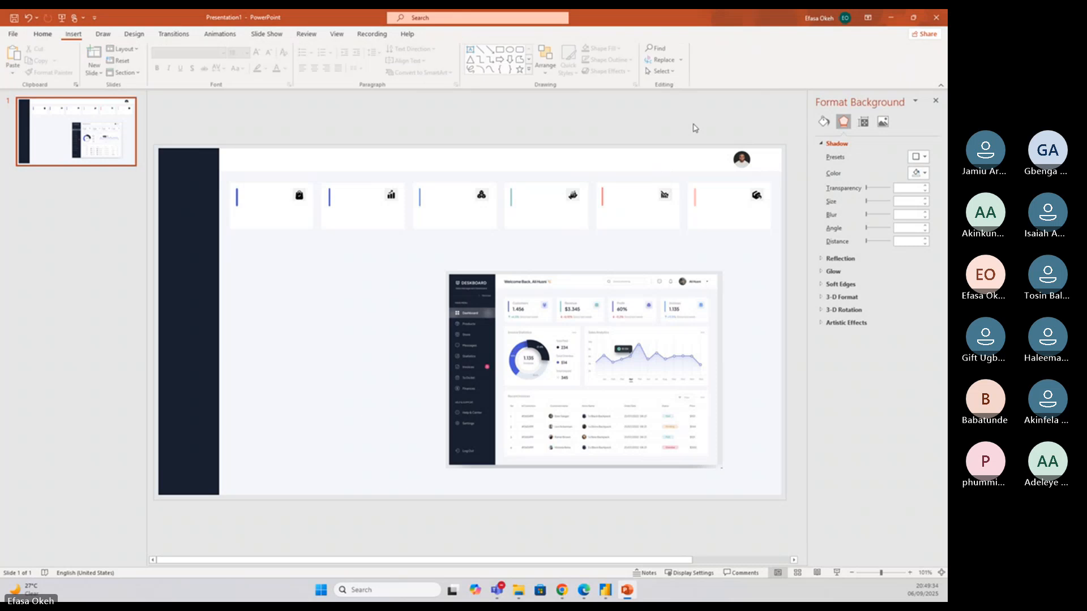
pyautogui.click(664, 199)
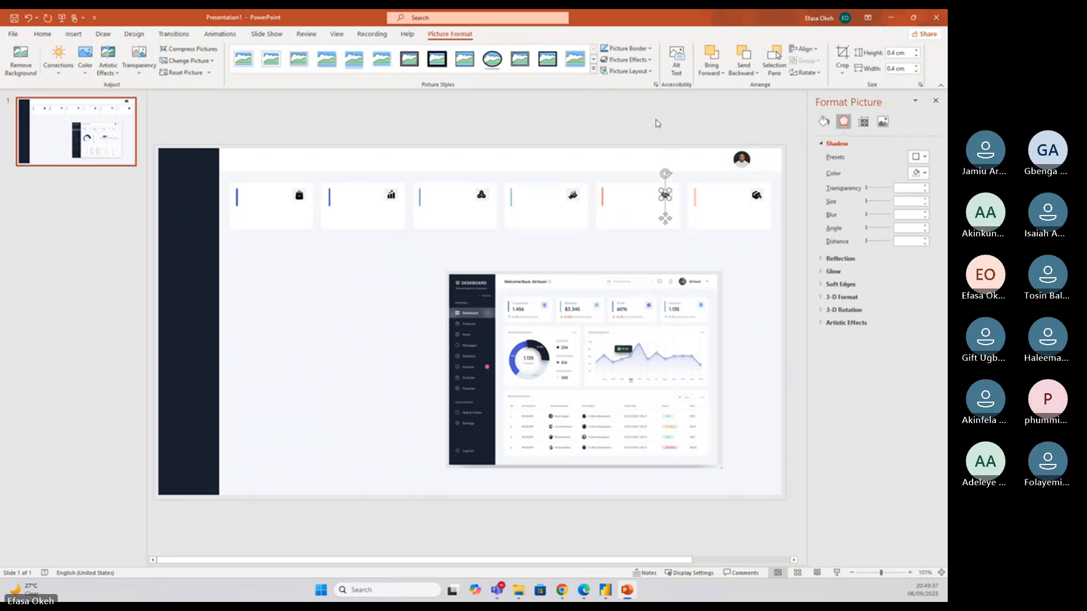
pyautogui.click(655, 124)
pyautogui.click(666, 195)
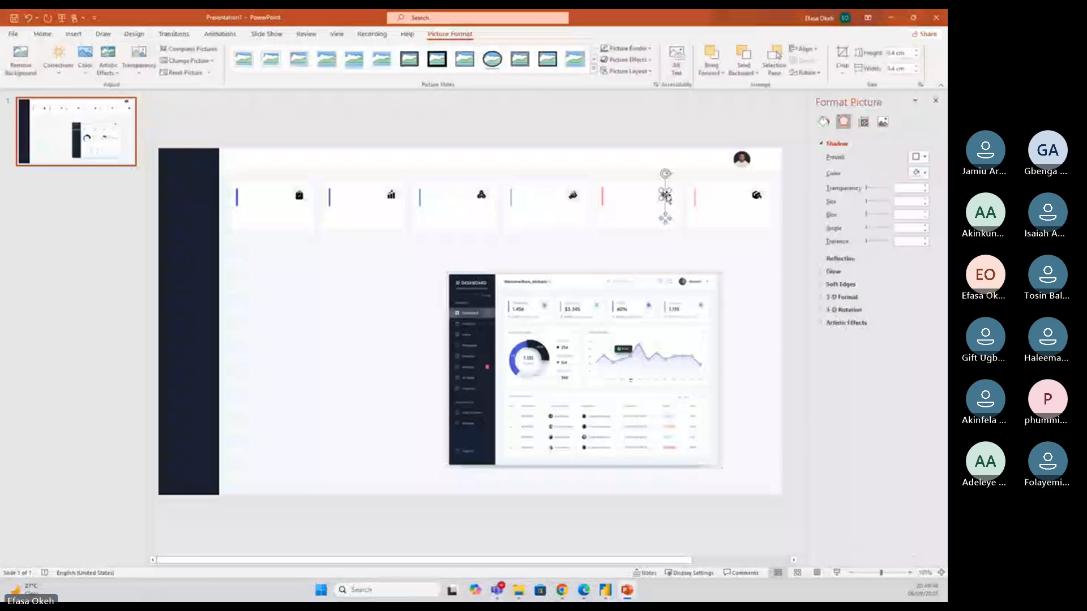
pyautogui.click(655, 138)
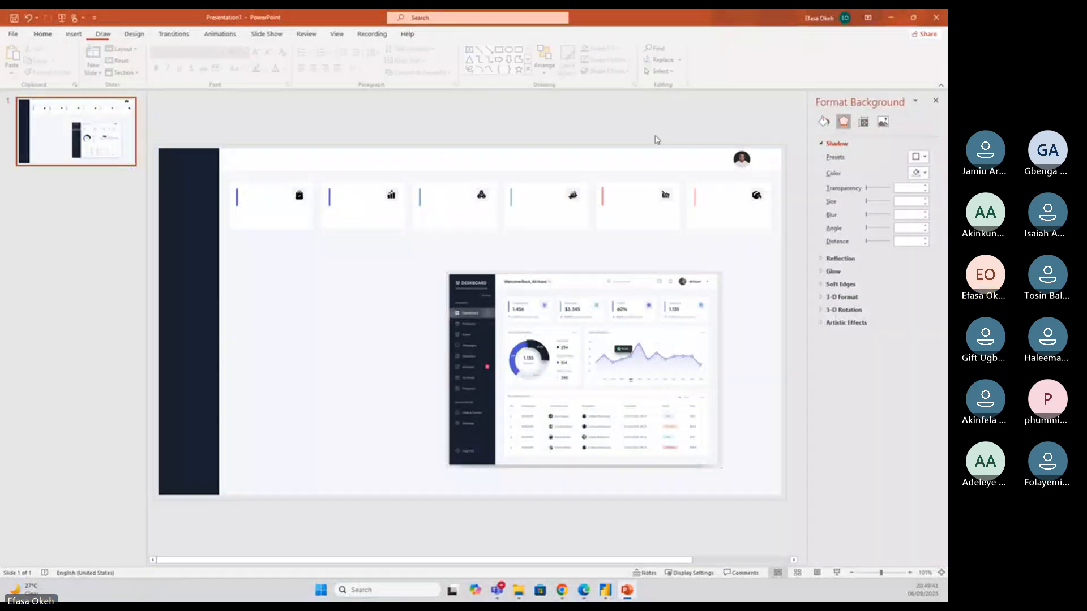
# Switch to Power BI and examine how the charts below the KPI values are arranged on the Performance Overview page
pyautogui.click(640, 365)
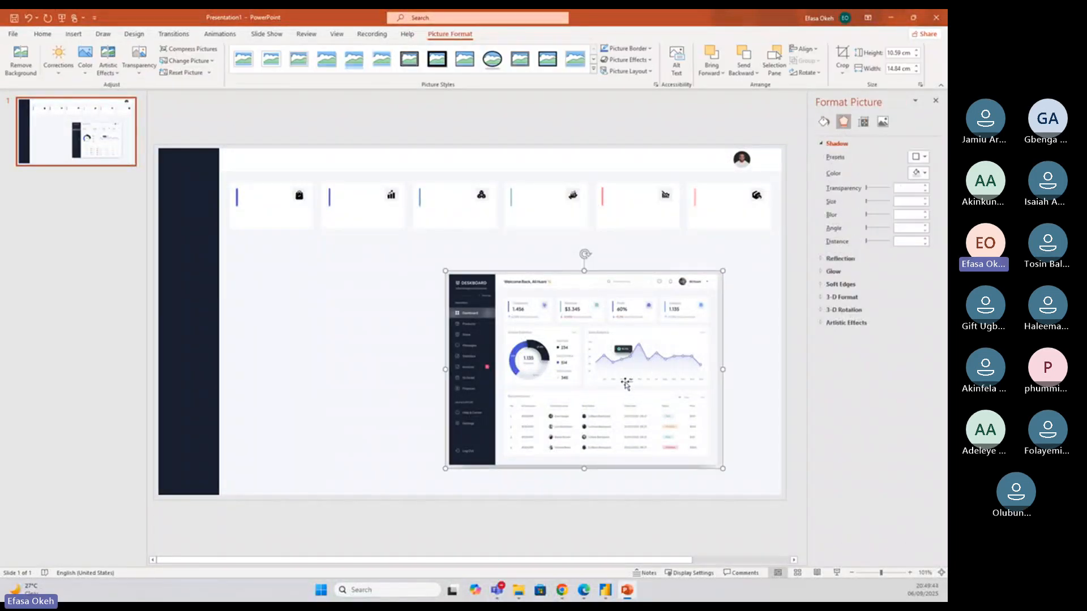
pyautogui.click(605, 591)
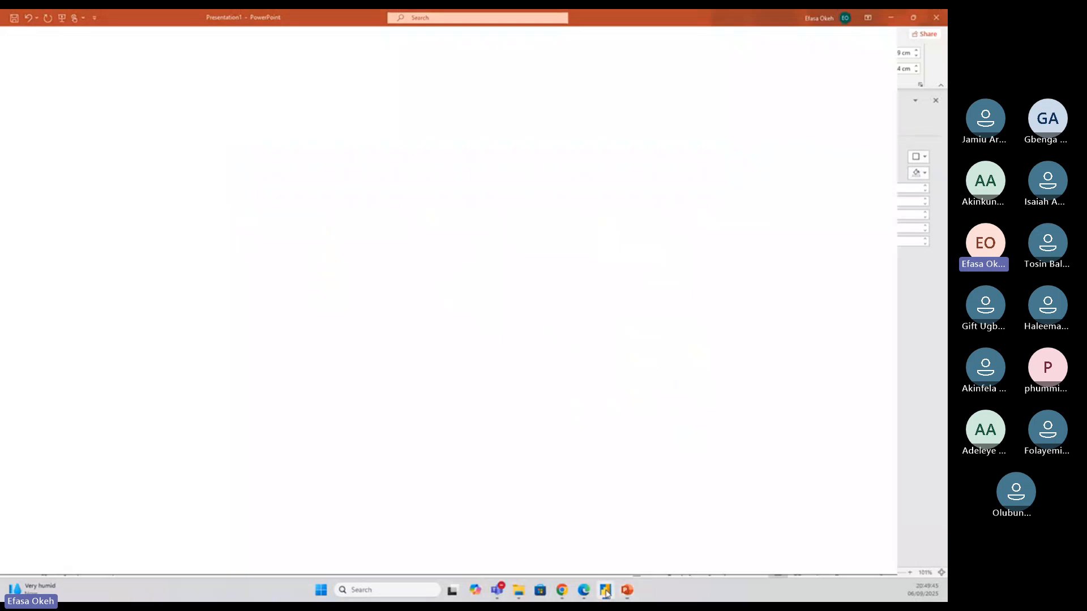
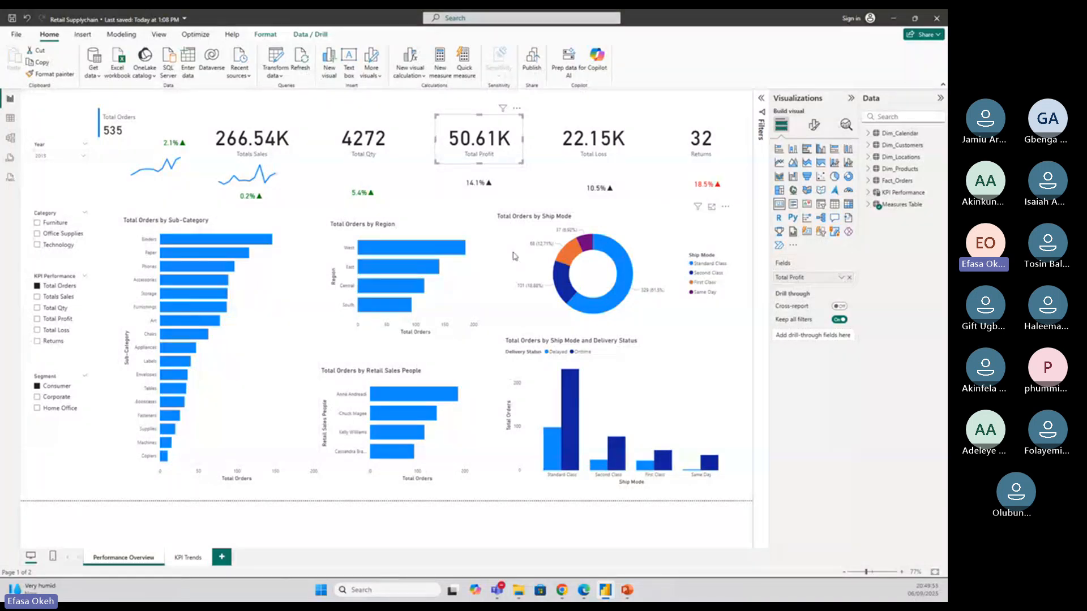
pyautogui.click(515, 254)
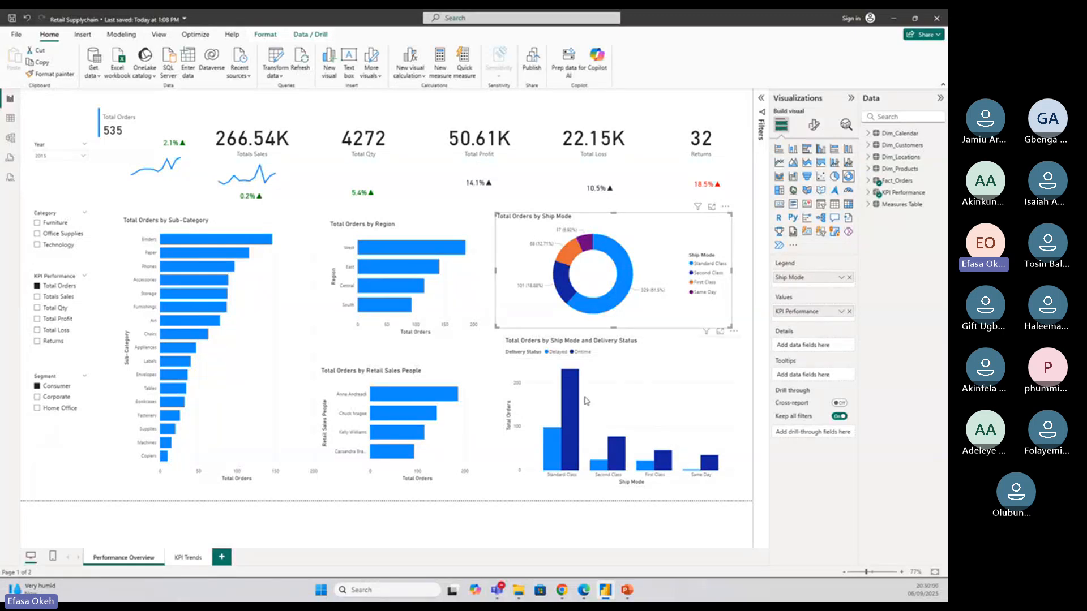
pyautogui.click(647, 410)
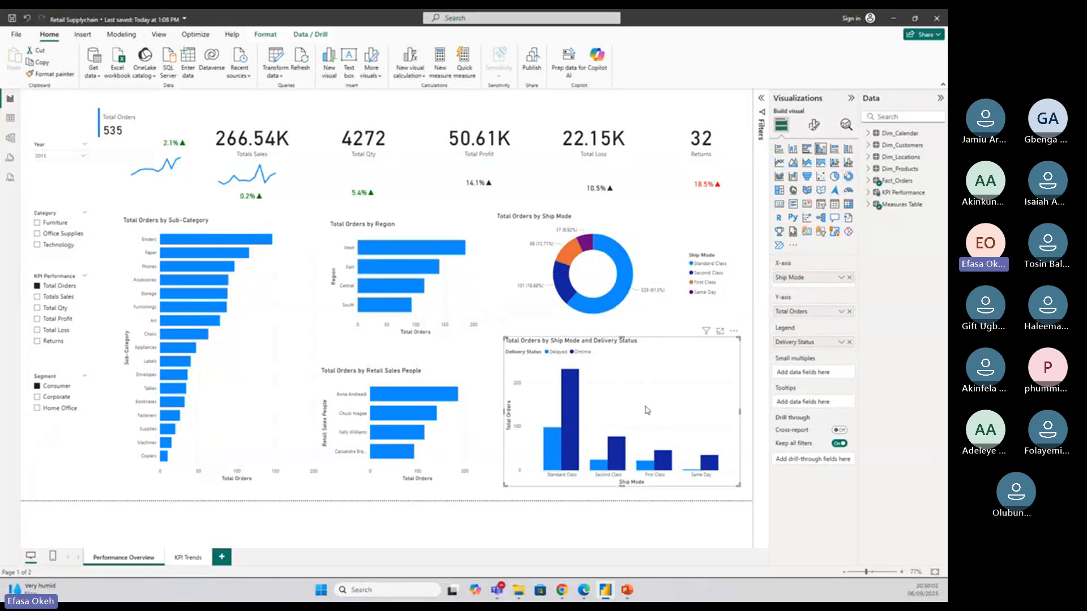
pyautogui.click(494, 206)
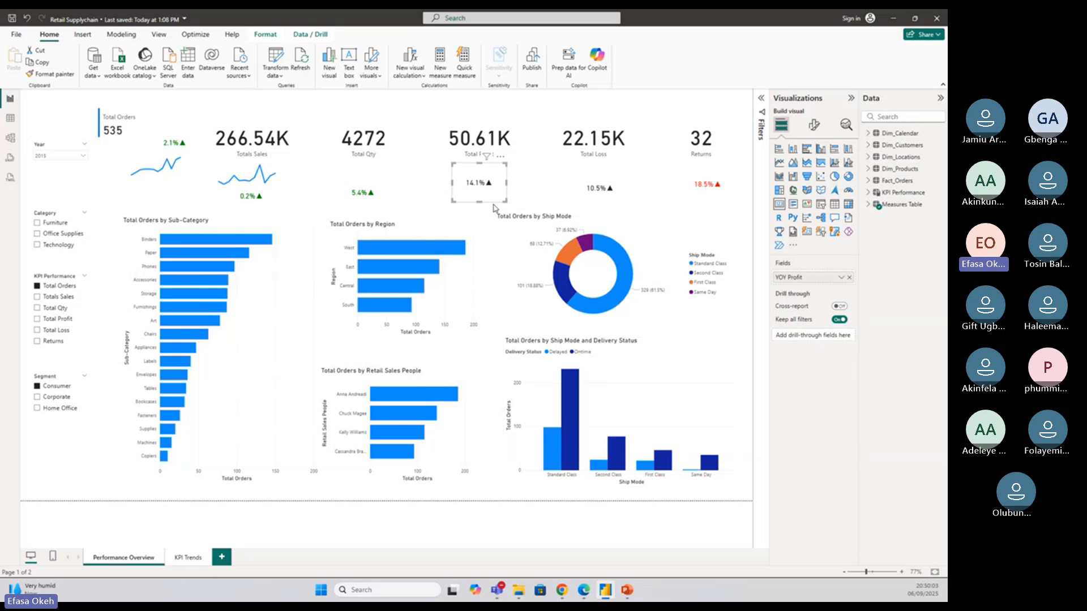
pyautogui.moveTo(488, 202); pyautogui.dragTo(775, 514)
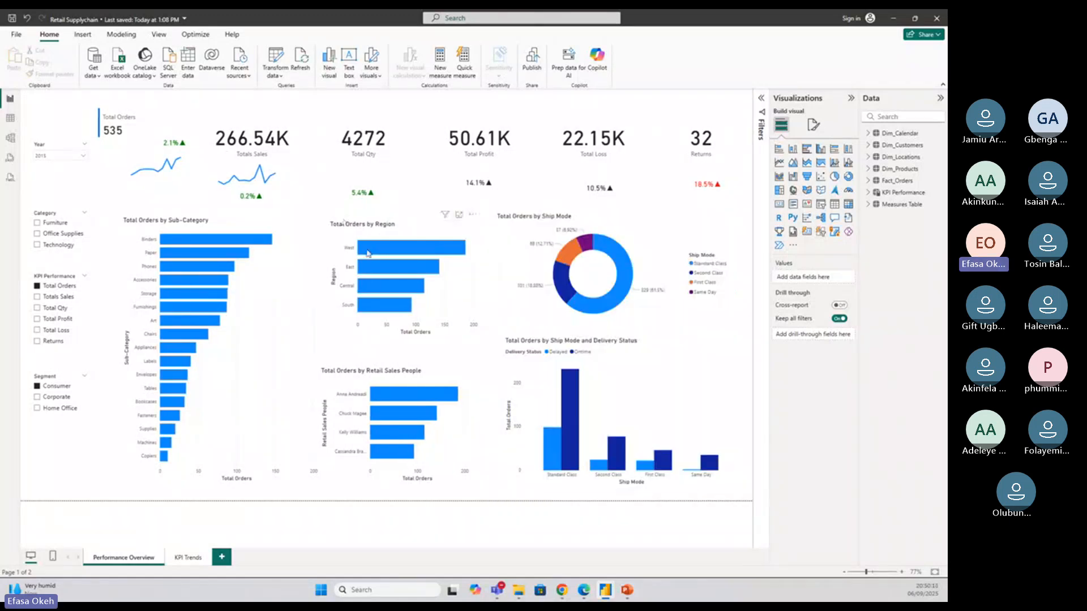
pyautogui.click(300, 396)
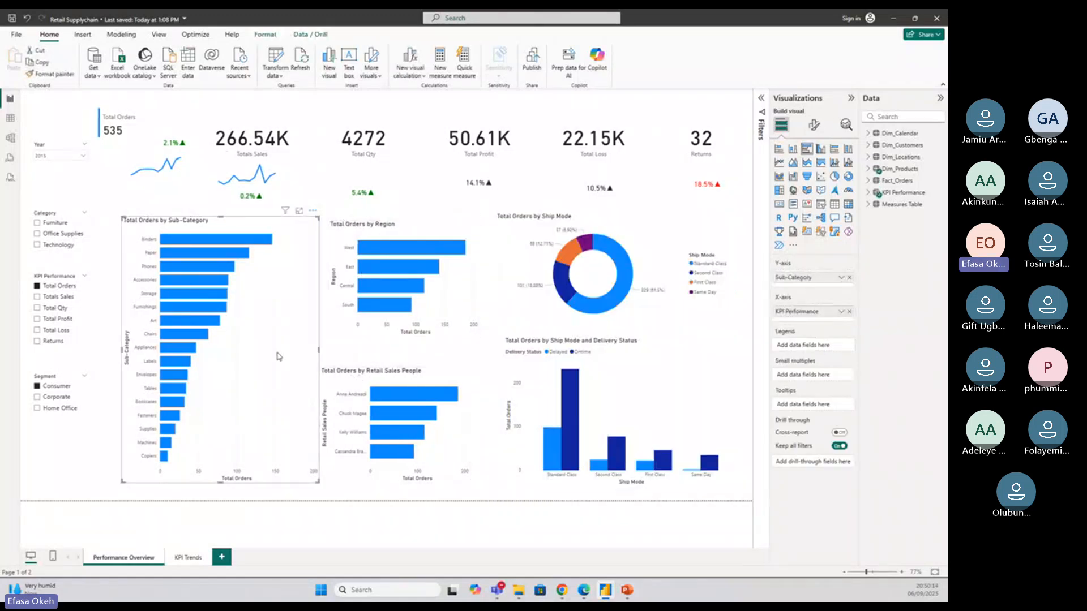
# Switch to PowerPoint and move the reference dashboard picture further right to free space beneath the KPI cards
pyautogui.click(629, 596)
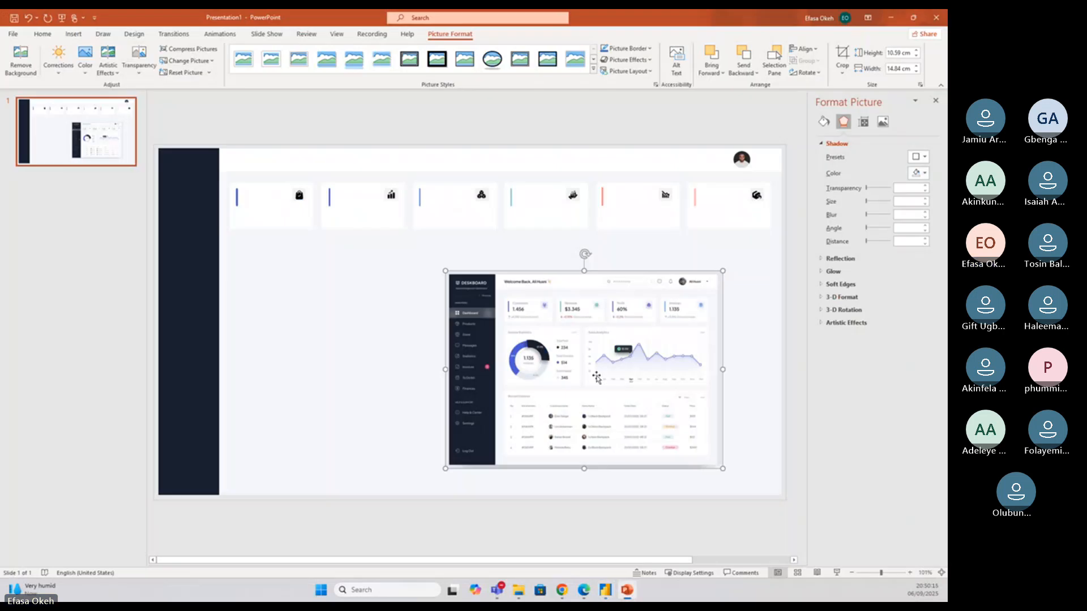
pyautogui.moveTo(594, 361); pyautogui.dragTo(637, 357)
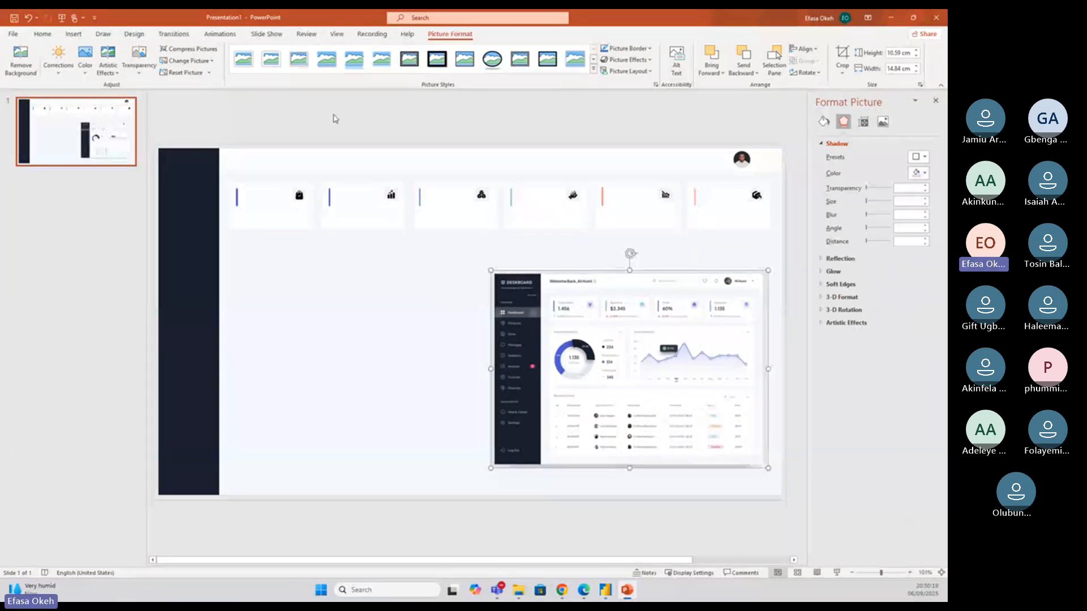
pyautogui.click(334, 114)
# Draw a rectangle about 9.4 cm wide below the first two KPI cards, spanning both and reaching almost to the slide's lower edge
pyautogui.click(501, 49)
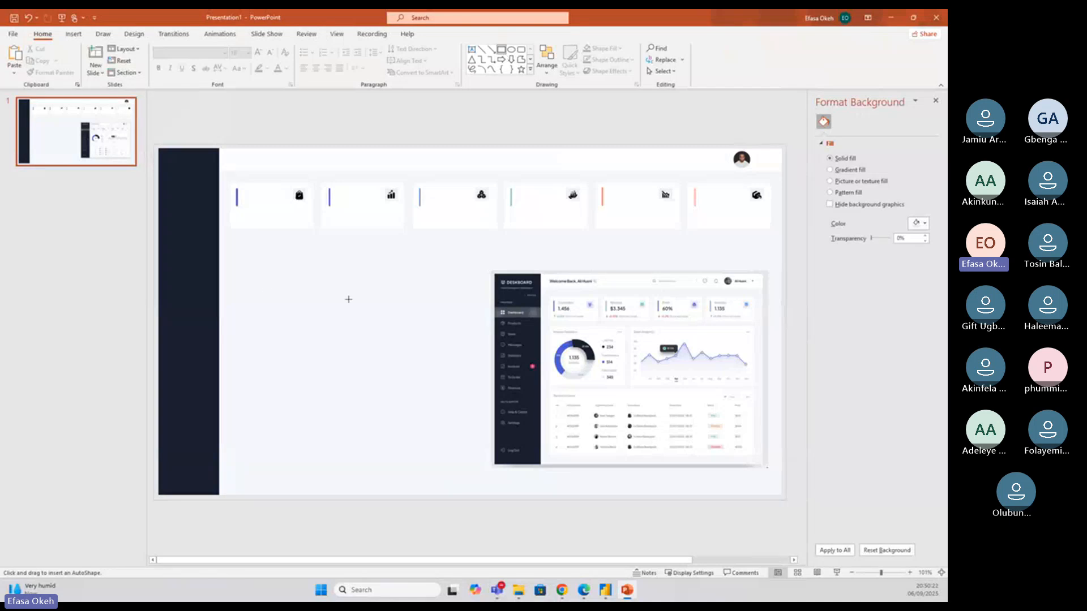
pyautogui.moveTo(233, 243); pyautogui.dragTo(404, 485)
pyautogui.moveTo(361, 430); pyautogui.dragTo(354, 428)
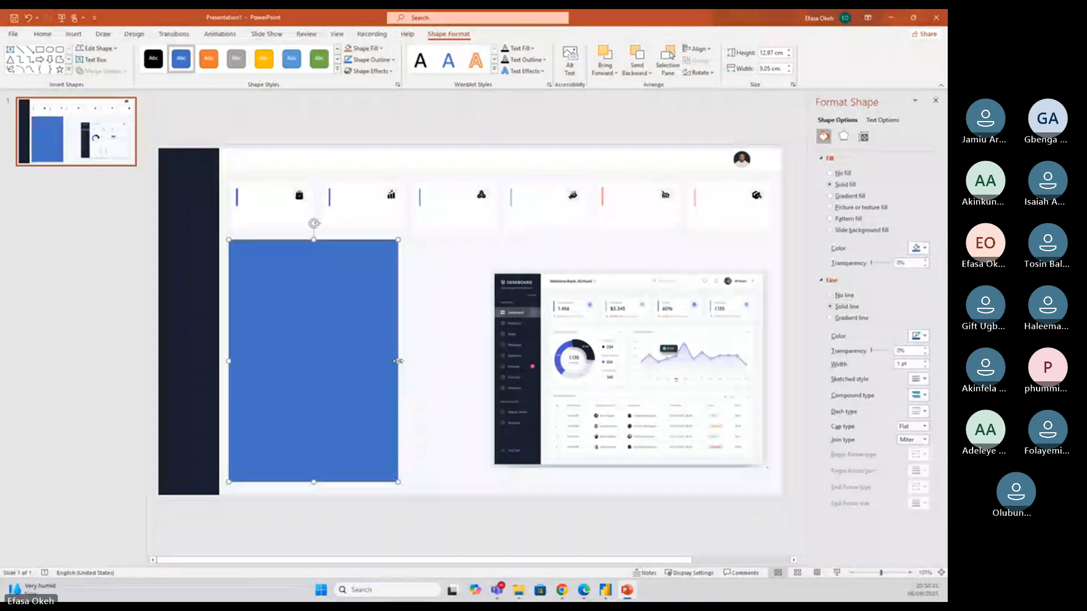
pyautogui.moveTo(398, 361); pyautogui.dragTo(405, 361)
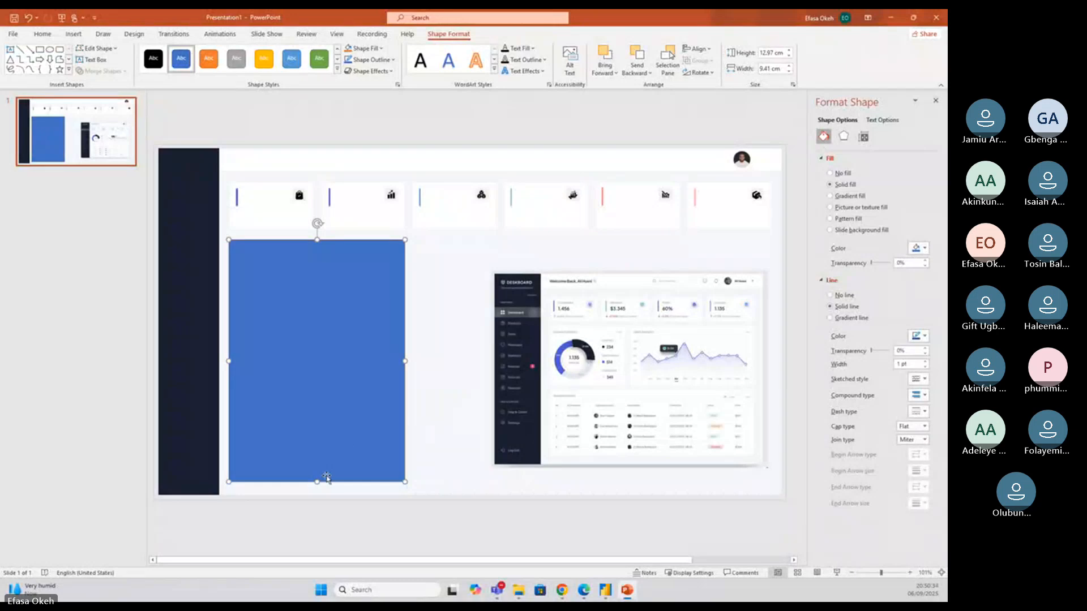
pyautogui.moveTo(316, 482); pyautogui.dragTo(314, 487)
pyautogui.click(357, 138)
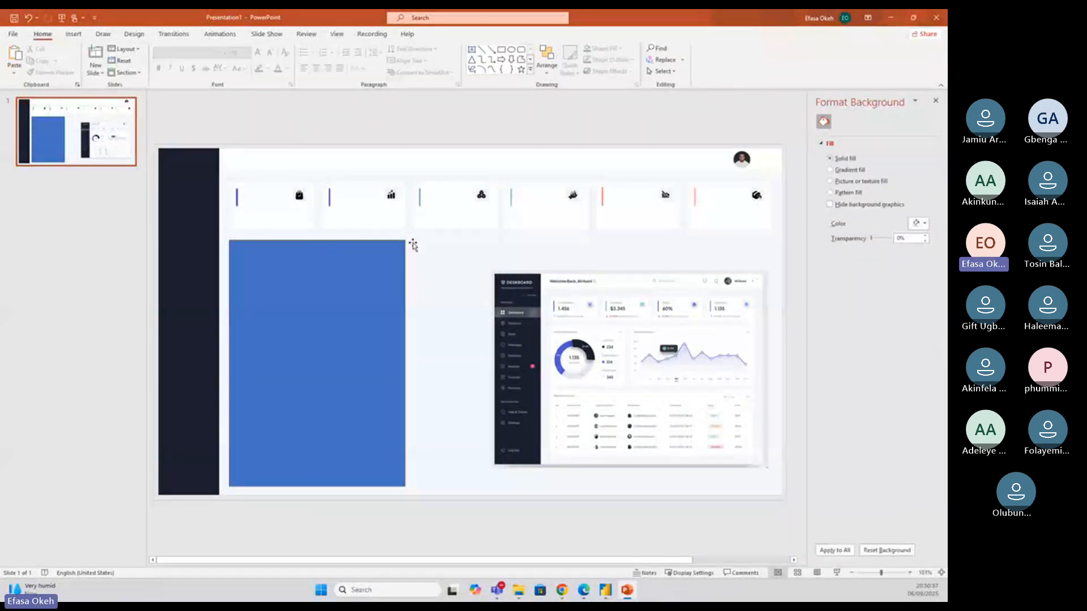
# Apply the first KPI card's formatting to the large blue rectangle below the first two cards
pyautogui.click(270, 222)
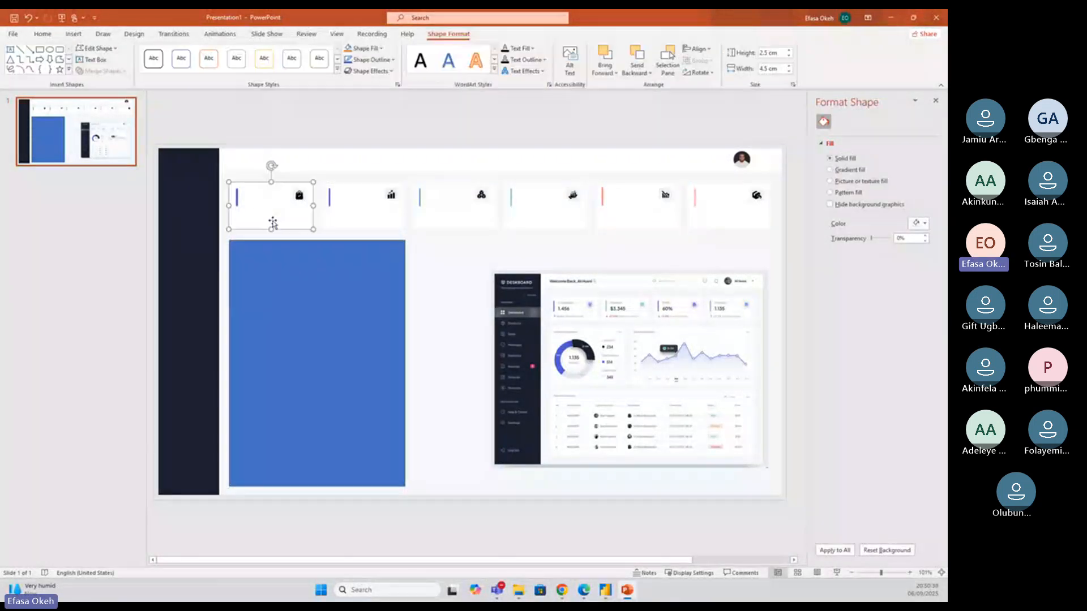
pyautogui.click(43, 35)
pyautogui.click(69, 74)
pyautogui.click(299, 294)
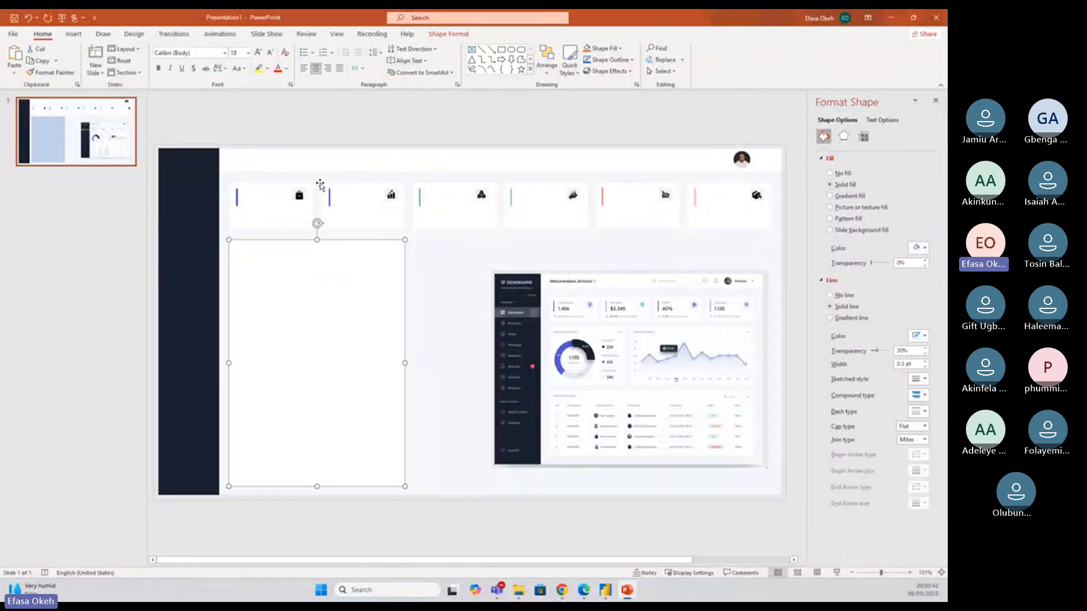
pyautogui.click(315, 117)
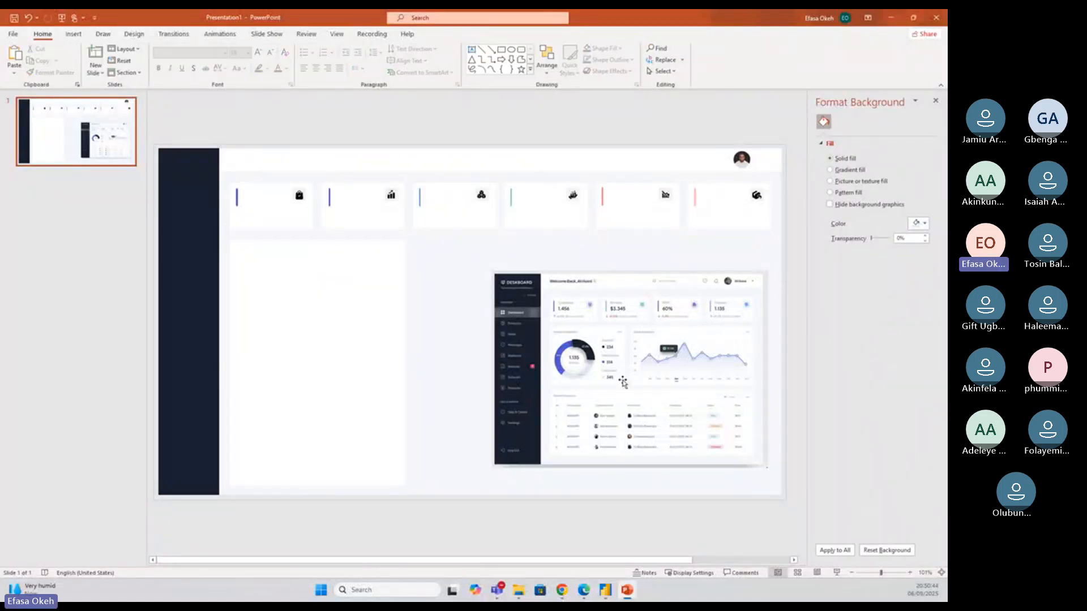
# Shrink the reference dashboard picture and reposition it in the open area beneath the third to fifth KPI cards
pyautogui.moveTo(617, 375); pyautogui.dragTo(579, 368)
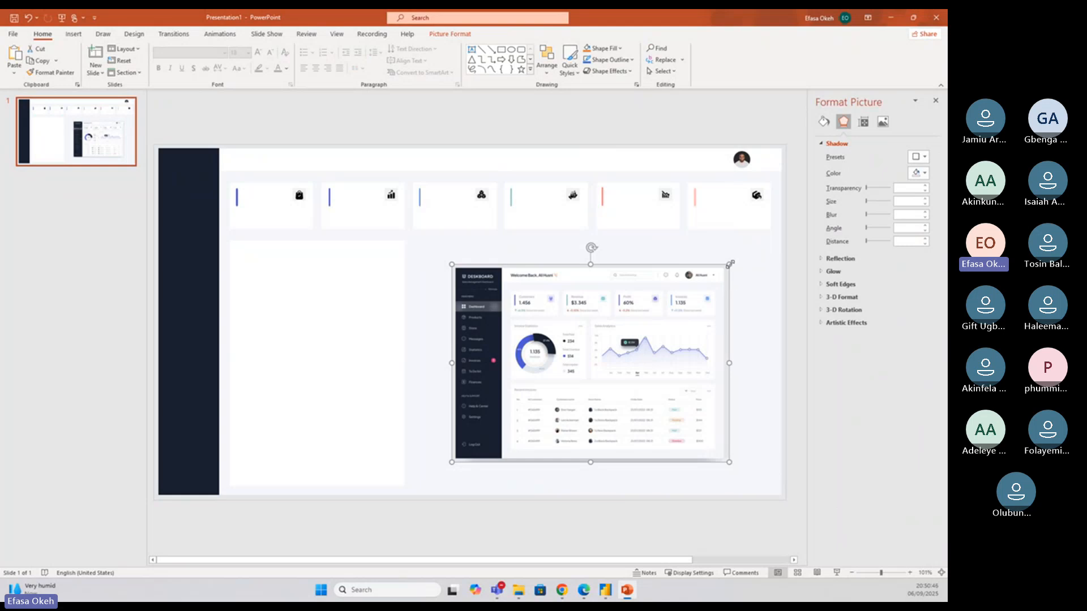
pyautogui.moveTo(729, 265); pyautogui.dragTo(575, 328)
pyautogui.moveTo(562, 394); pyautogui.dragTo(596, 359)
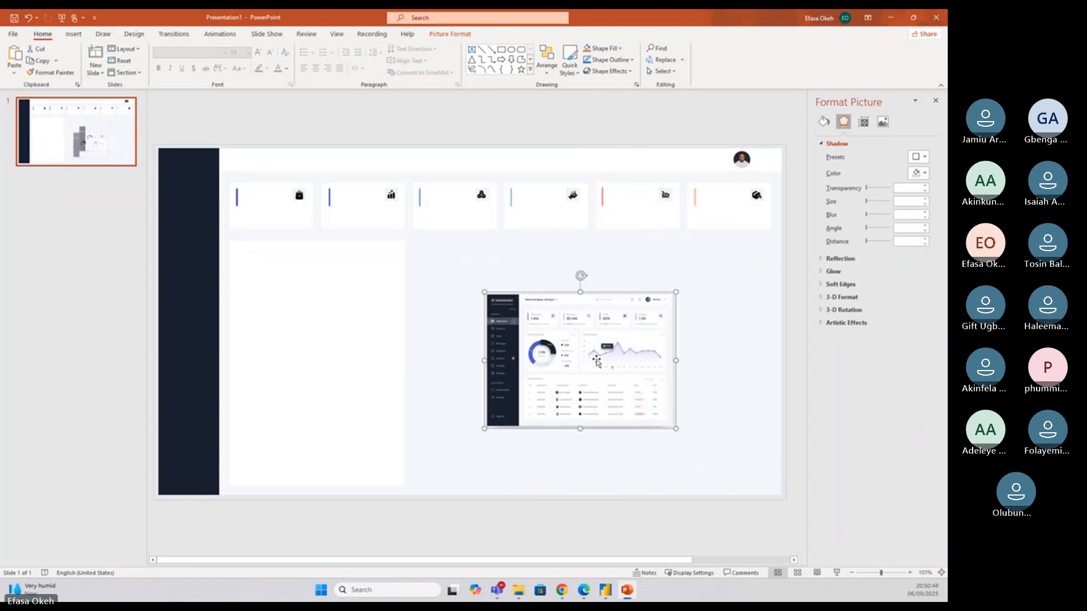
# Duplicate the slide to keep the reference picture on the copy, and delete the picture from the first slide
pyautogui.rightClick(72, 132)
pyautogui.click(110, 212)
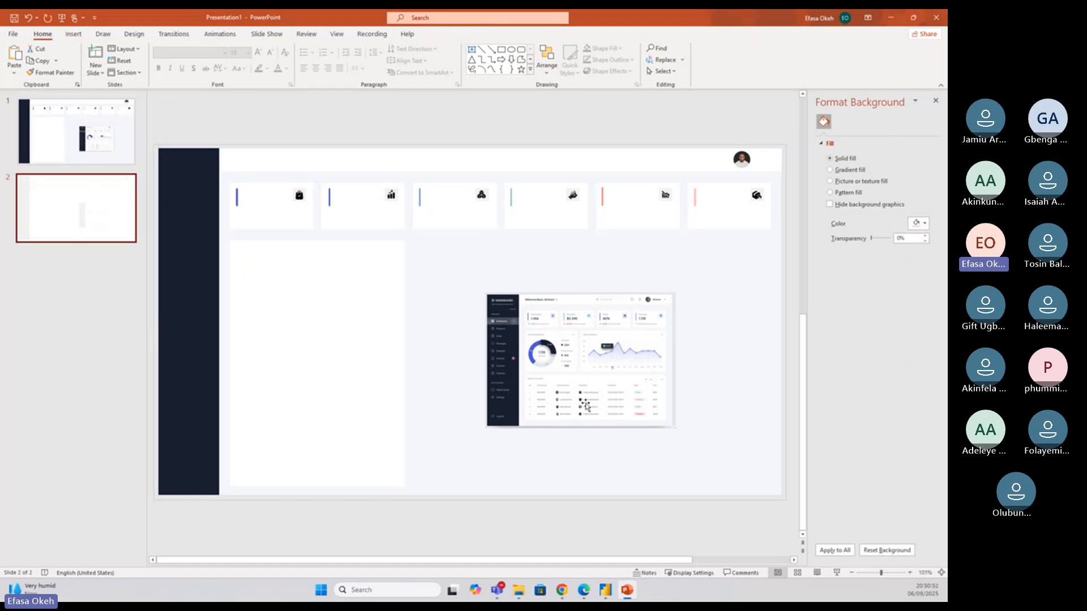
pyautogui.click(76, 131)
pyautogui.click(578, 367)
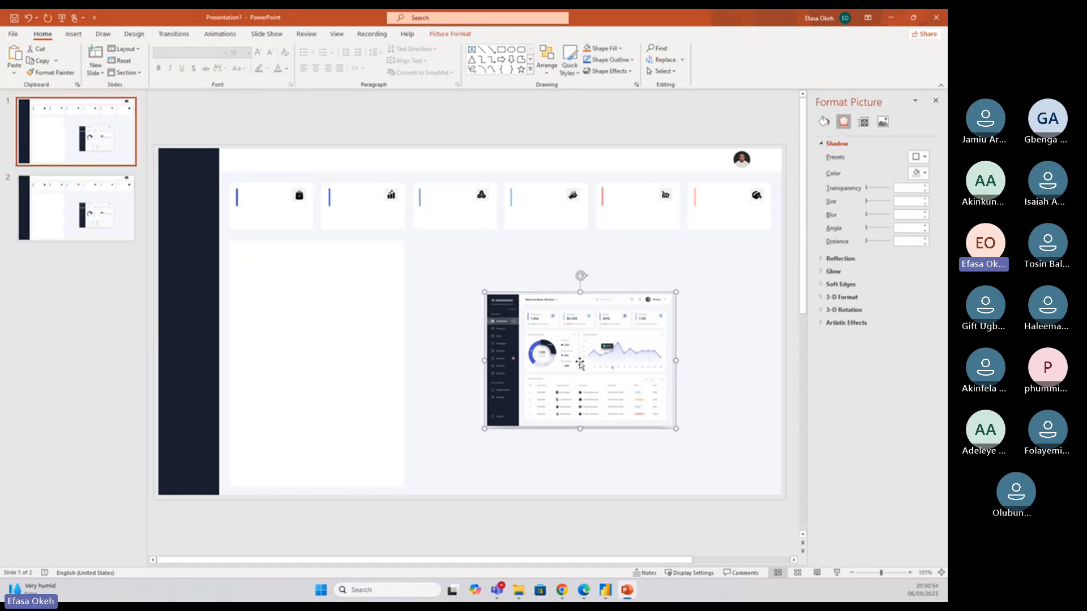
pyautogui.press('Delete')
# Place one copy of the tall white panel below the fifth and sixth KPI cards and another below the third and fourth
pyautogui.click(363, 366)
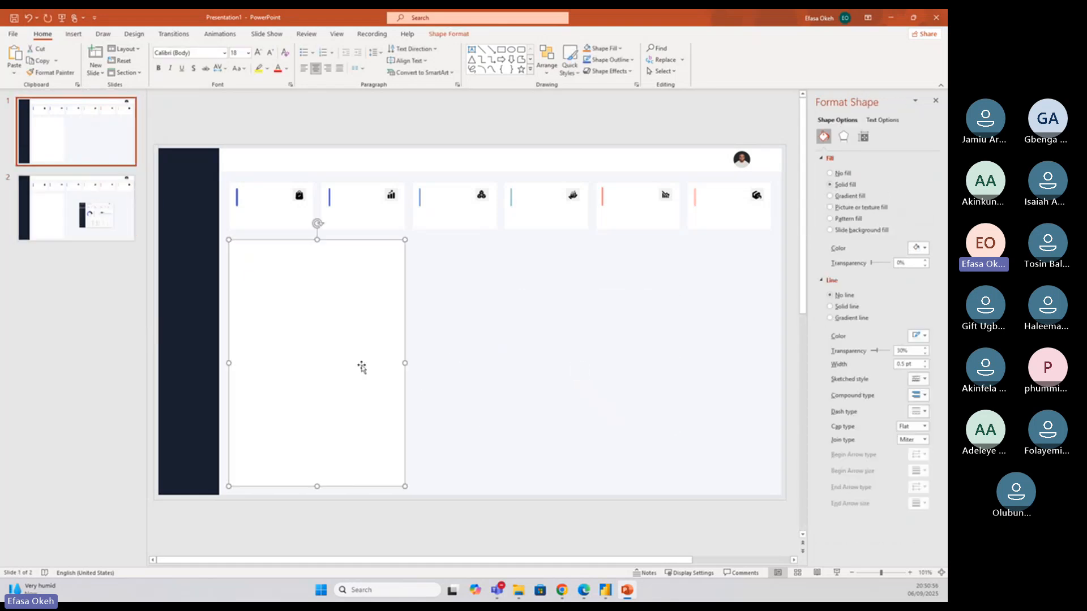
pyautogui.moveTo(361, 365); pyautogui.dragTo(701, 360)
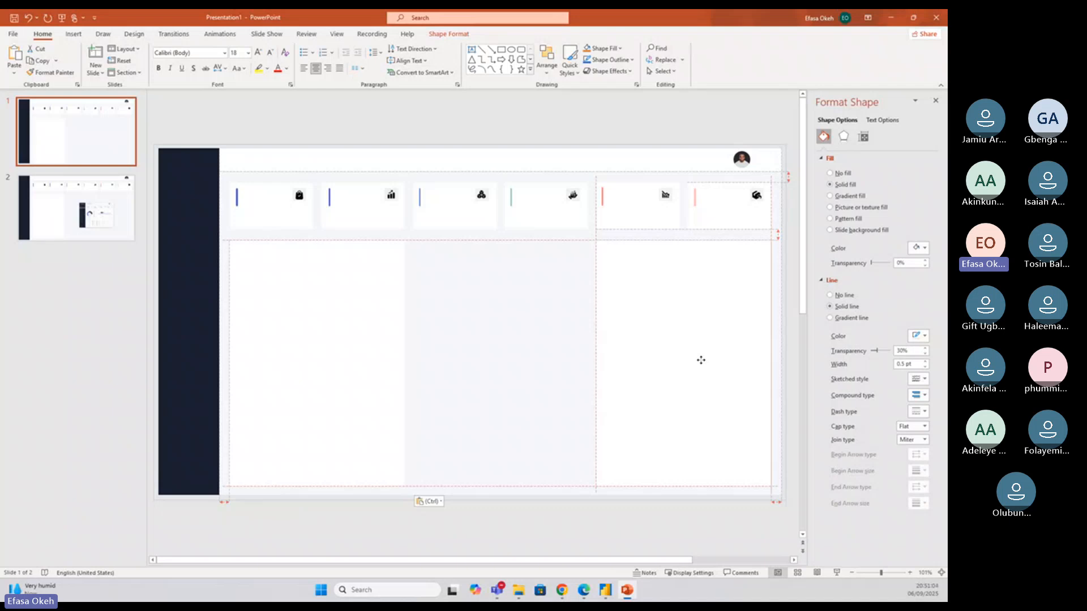
pyautogui.moveTo(701, 360); pyautogui.dragTo(700, 359)
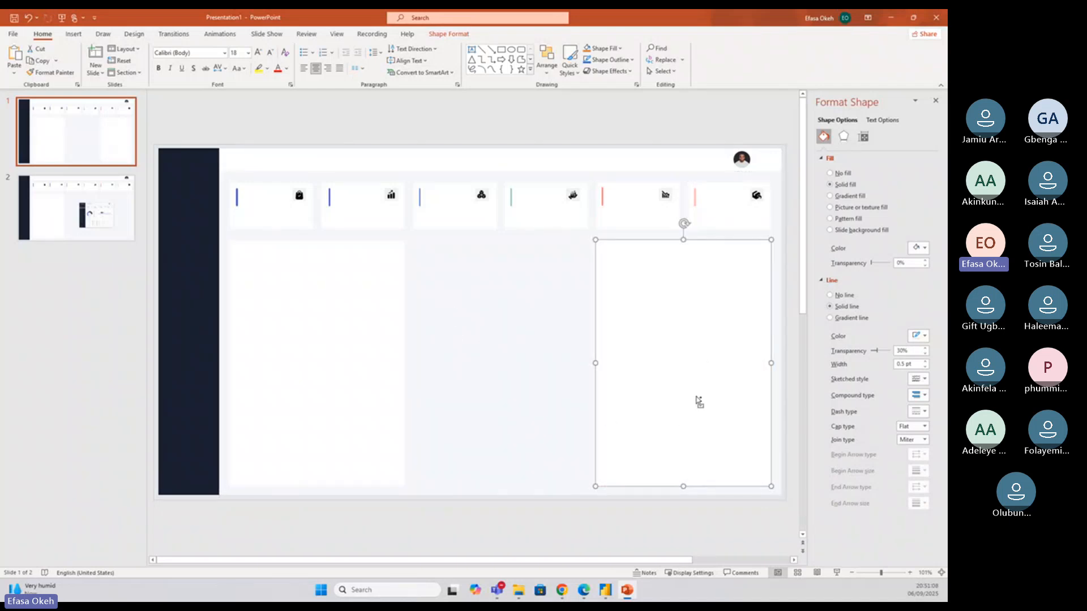
pyautogui.hotkey('ctrl', 'd')
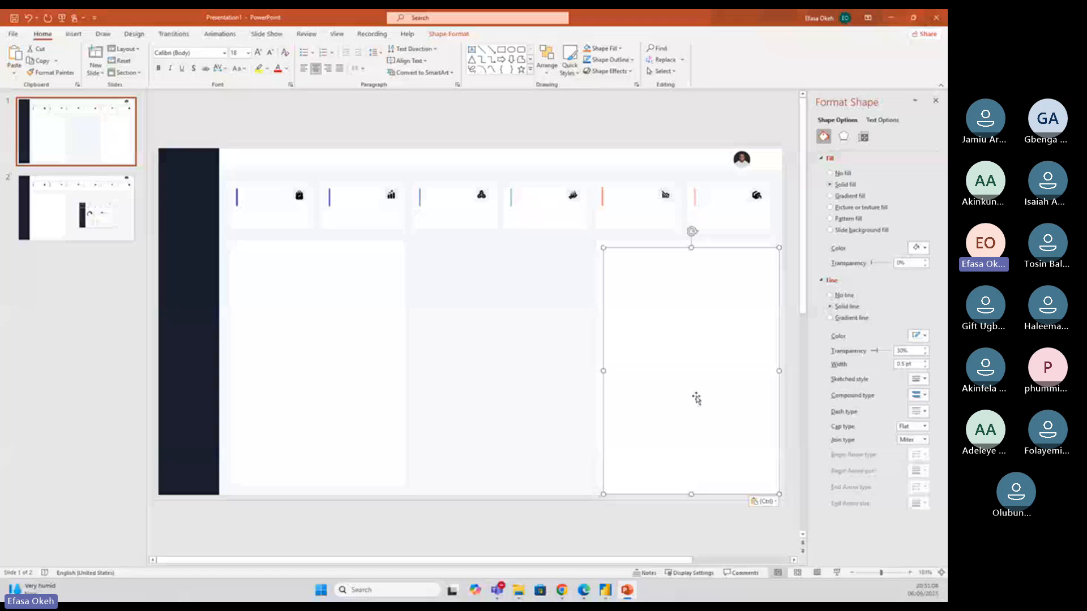
pyautogui.moveTo(695, 396); pyautogui.dragTo(502, 391)
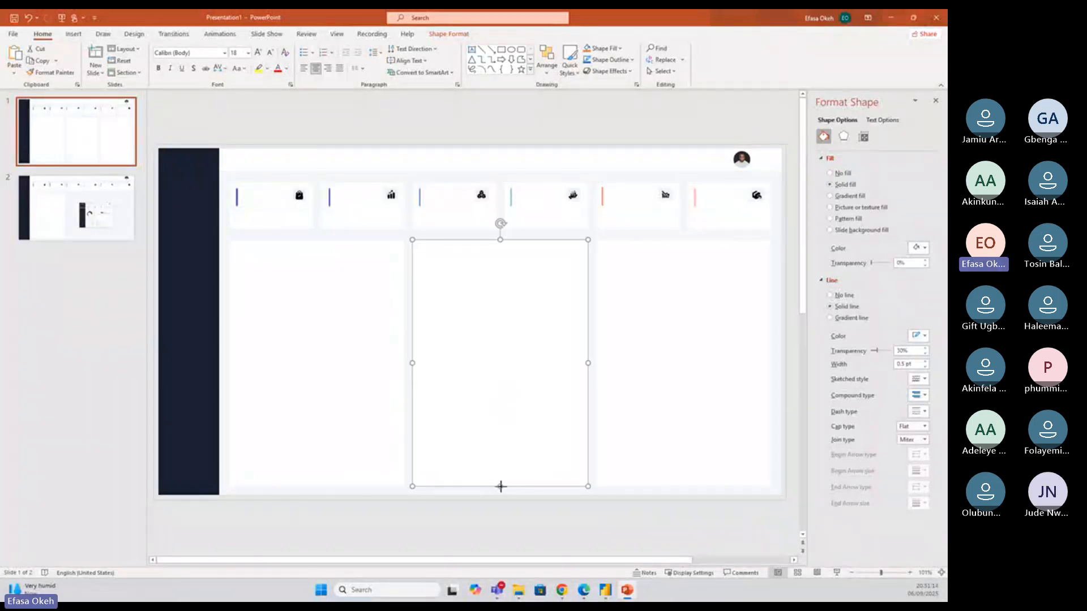
# Shorten the middle panel to about half its height and place a copy beneath it, aligned with the side panels' lower edges
pyautogui.moveTo(501, 486); pyautogui.dragTo(512, 355)
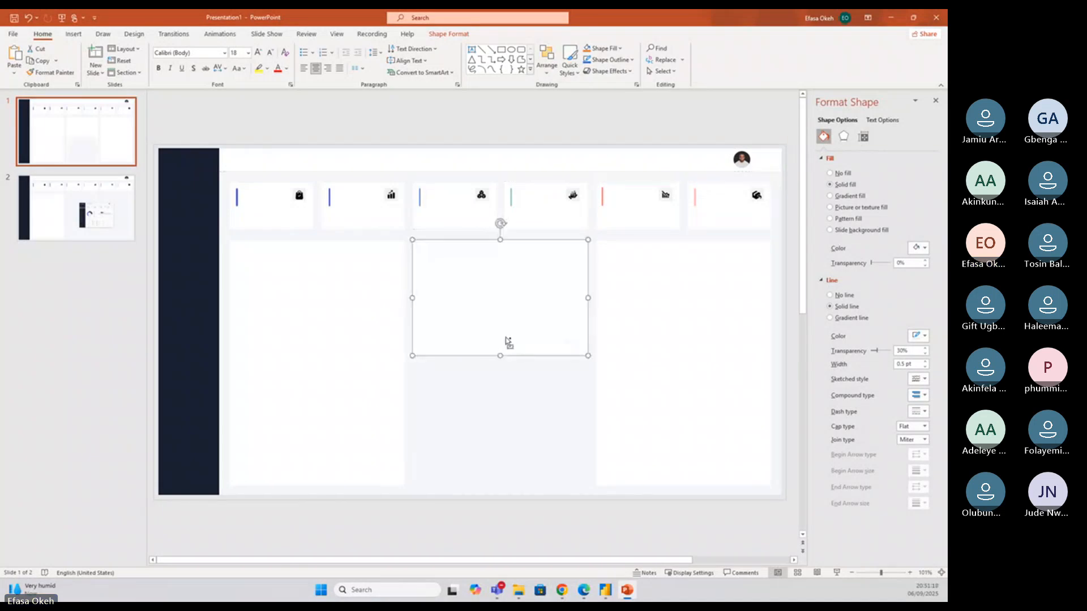
pyautogui.hotkey('ctrl', 'v')
pyautogui.moveTo(509, 313); pyautogui.dragTo(500, 438)
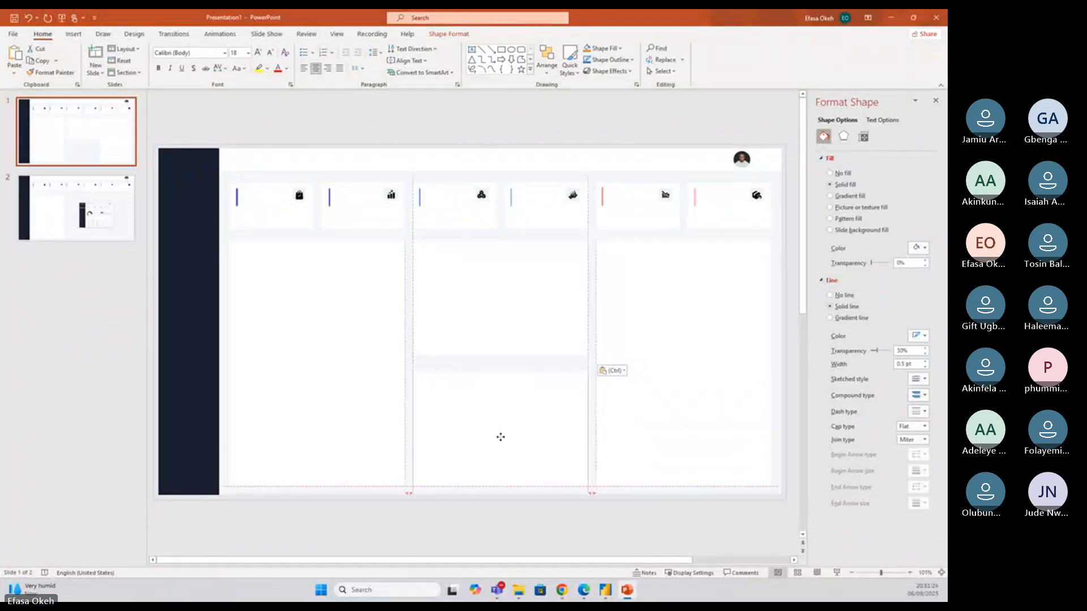
pyautogui.click(501, 436)
# Extend the lower middle panel upward to narrow the gap between it and the upper middle panel
pyautogui.moveTo(507, 376); pyautogui.dragTo(502, 370)
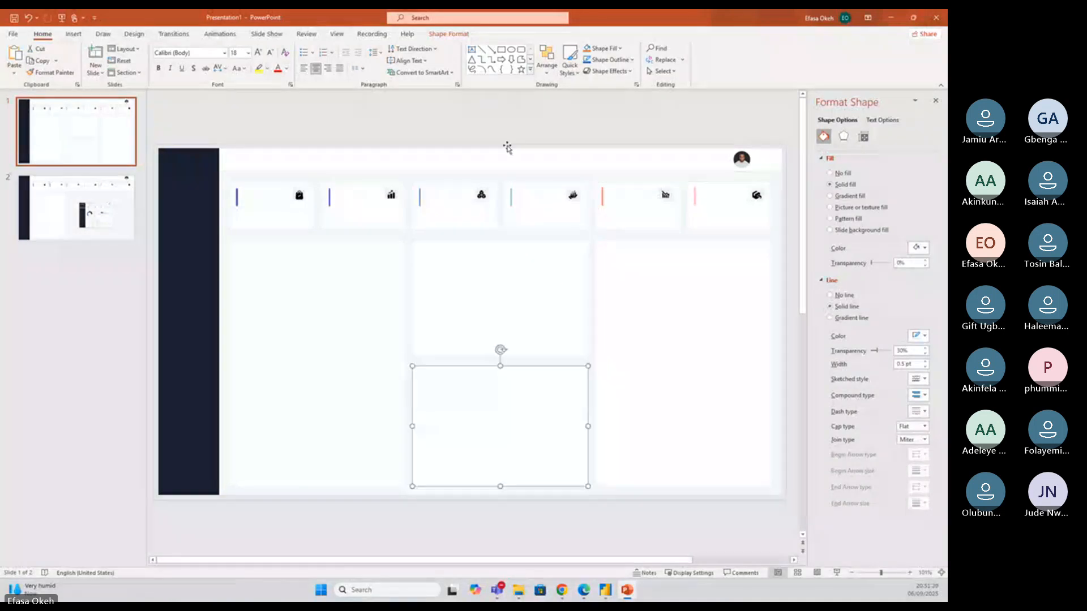
pyautogui.click(494, 339)
pyautogui.click(497, 378)
pyautogui.moveTo(501, 367); pyautogui.dragTo(502, 362)
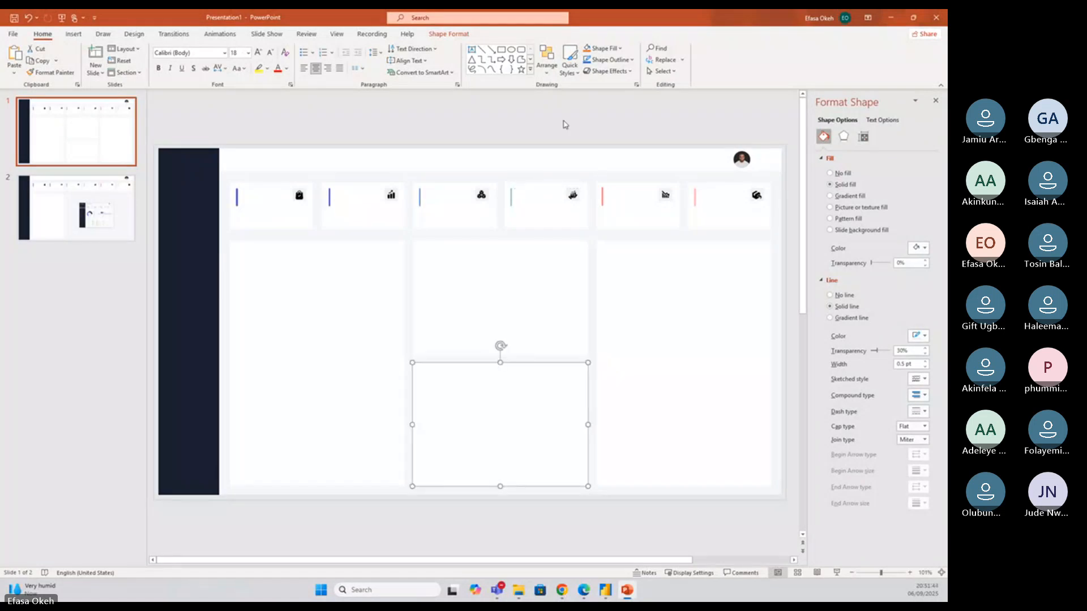
pyautogui.click(589, 152)
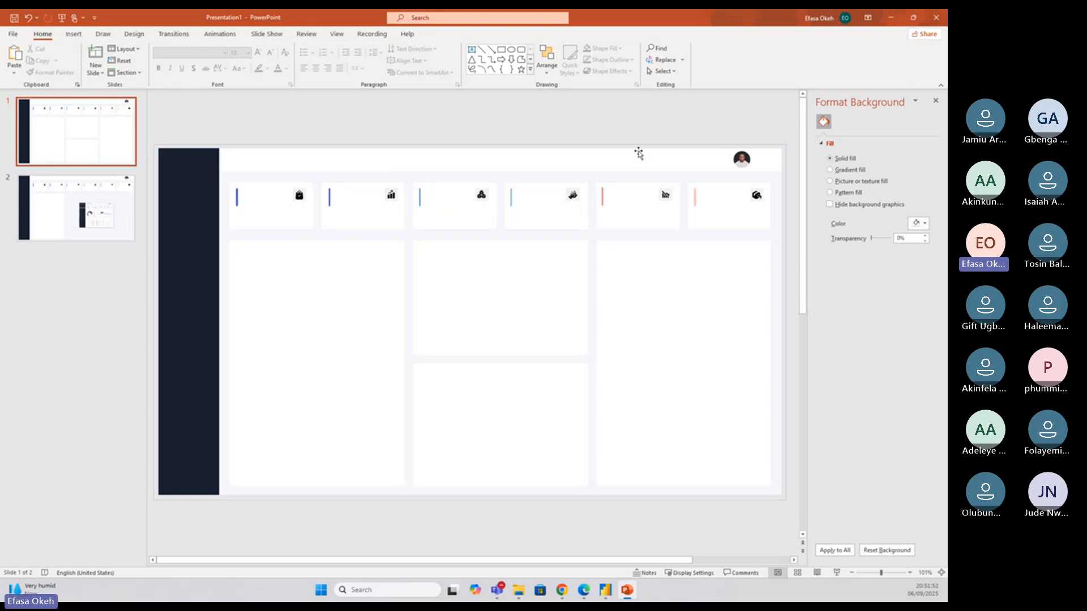
# Switch to Power BI and compare the Performance Overview chart arrangement with the slide's panel layout
pyautogui.click(604, 591)
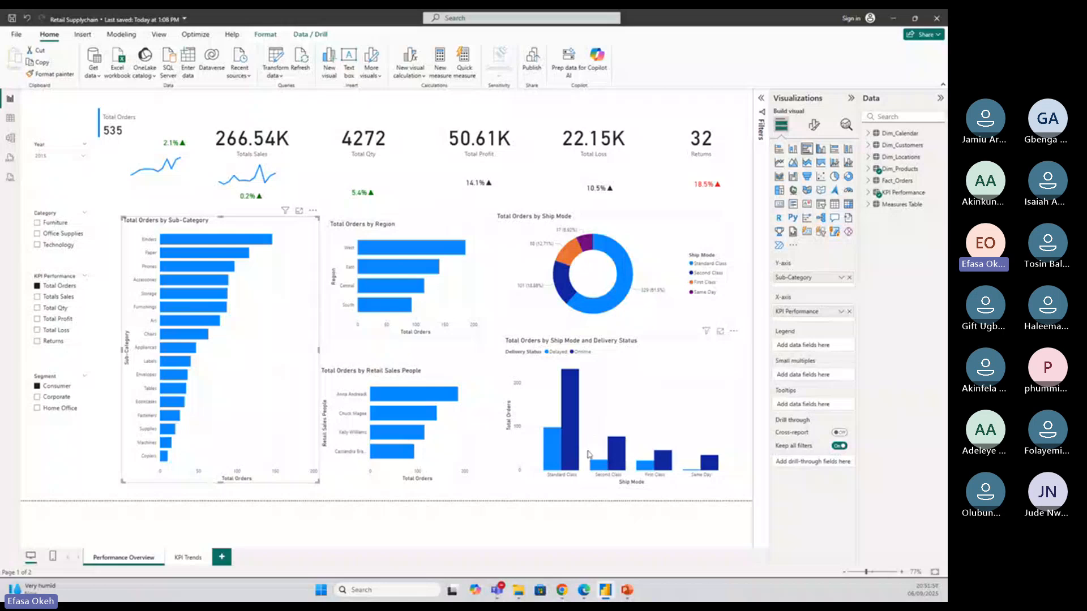
pyautogui.click(627, 590)
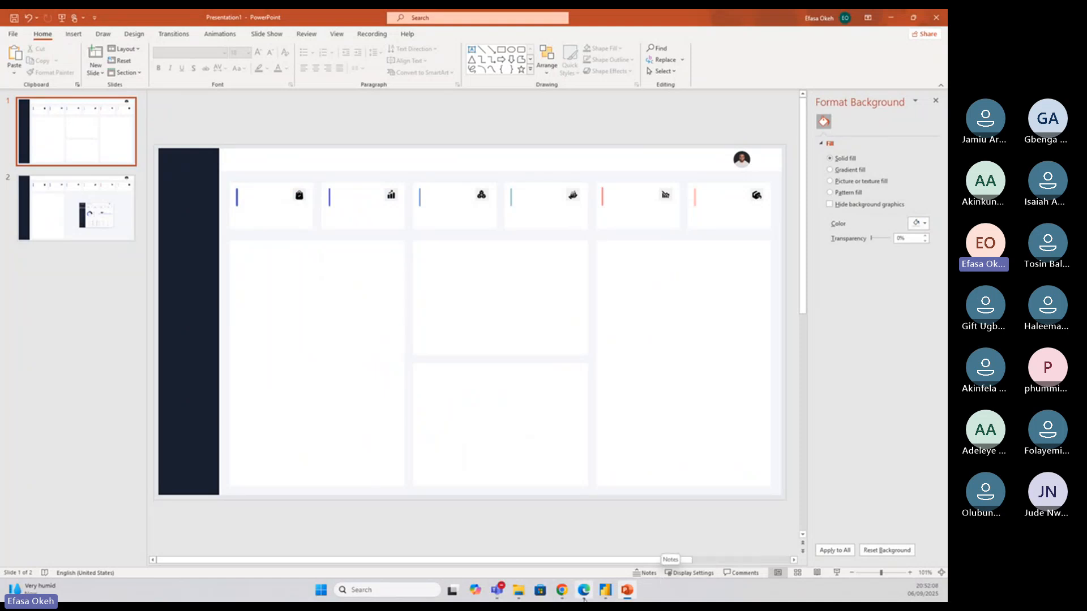
pyautogui.click(608, 596)
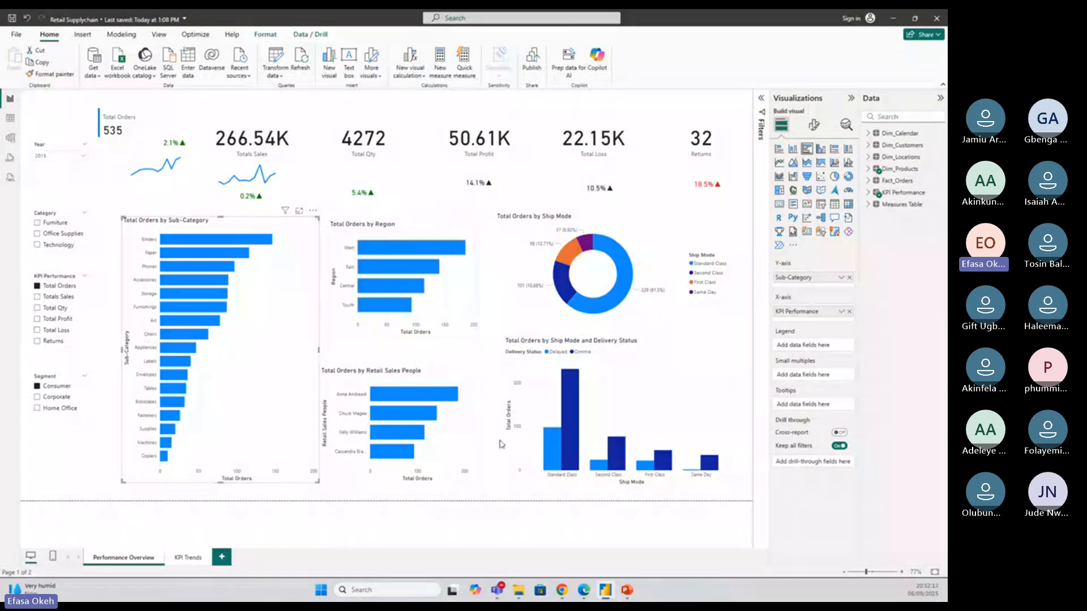
# Switch to Chrome, search Google for "Retail Store logo" in a new tab, and open the image results
pyautogui.moveTo(562, 591)
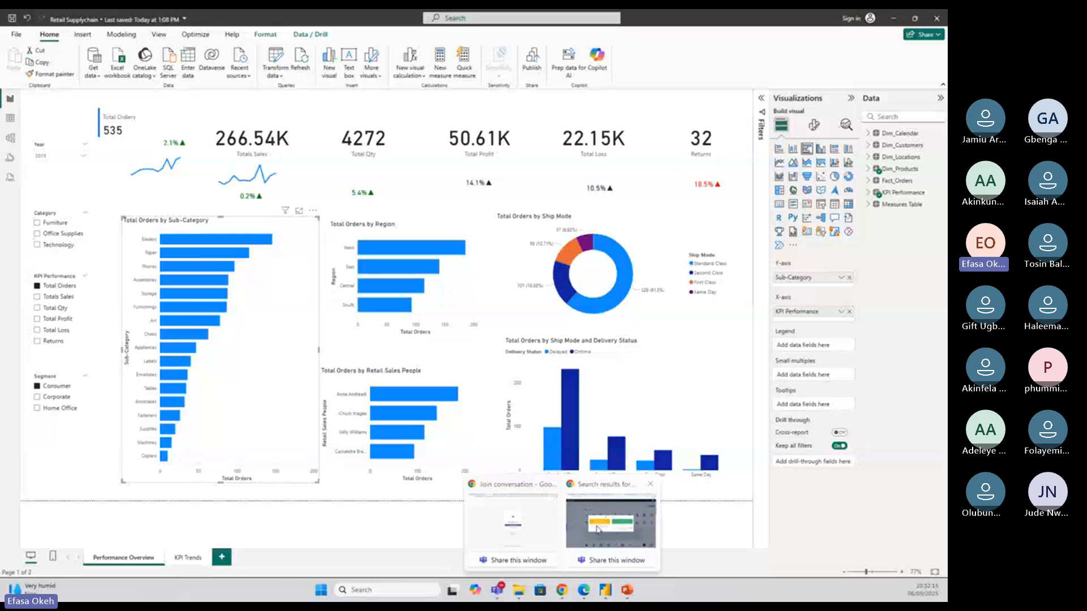
pyautogui.click(614, 515)
pyautogui.click(731, 19)
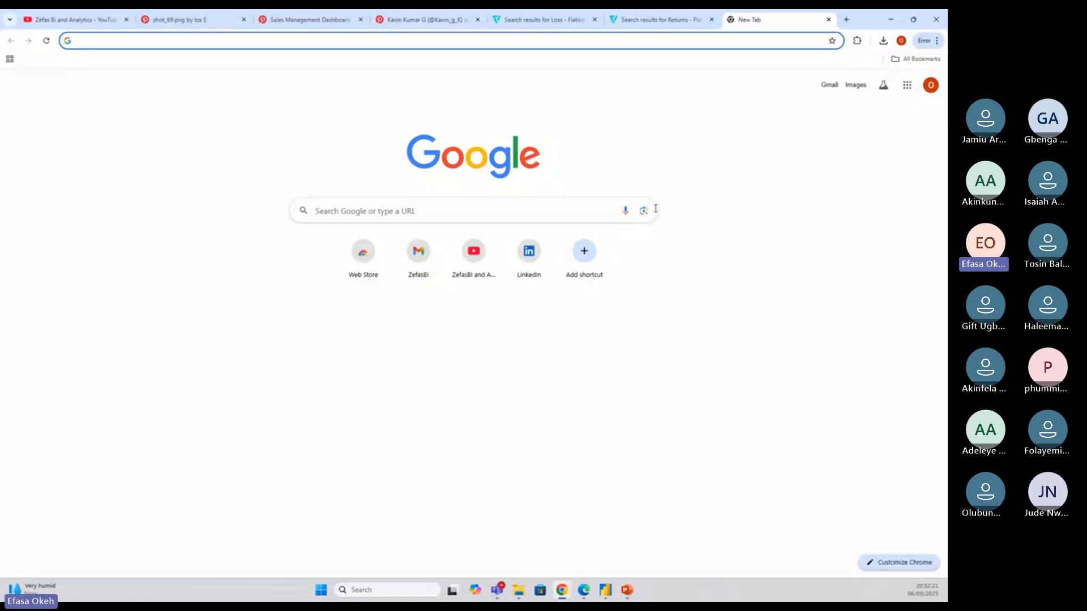
pyautogui.write('Retail S')
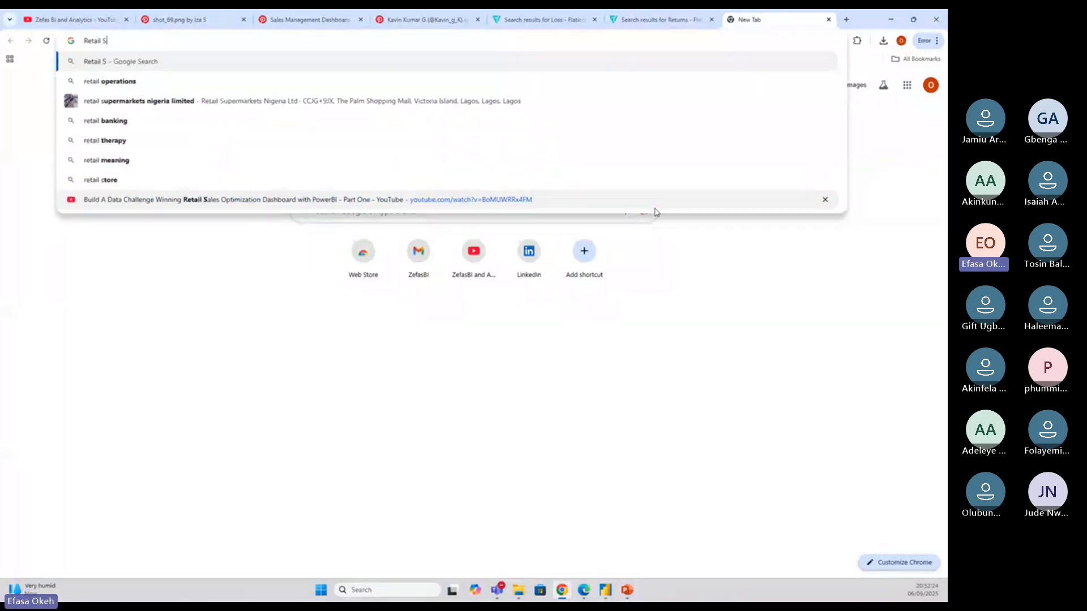
pyautogui.write('tore logo')
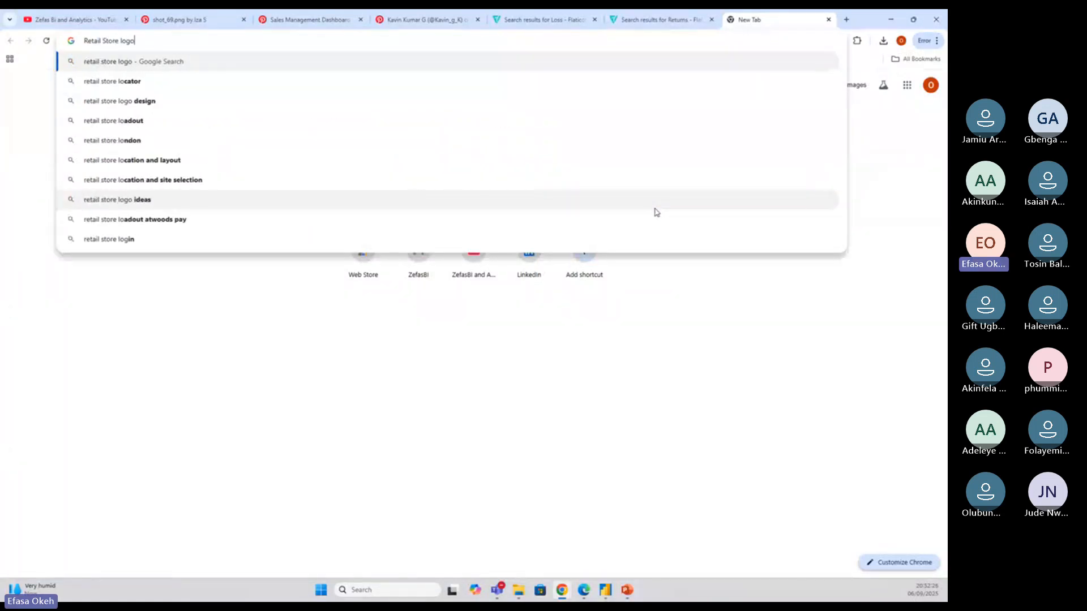
pyautogui.press('Return')
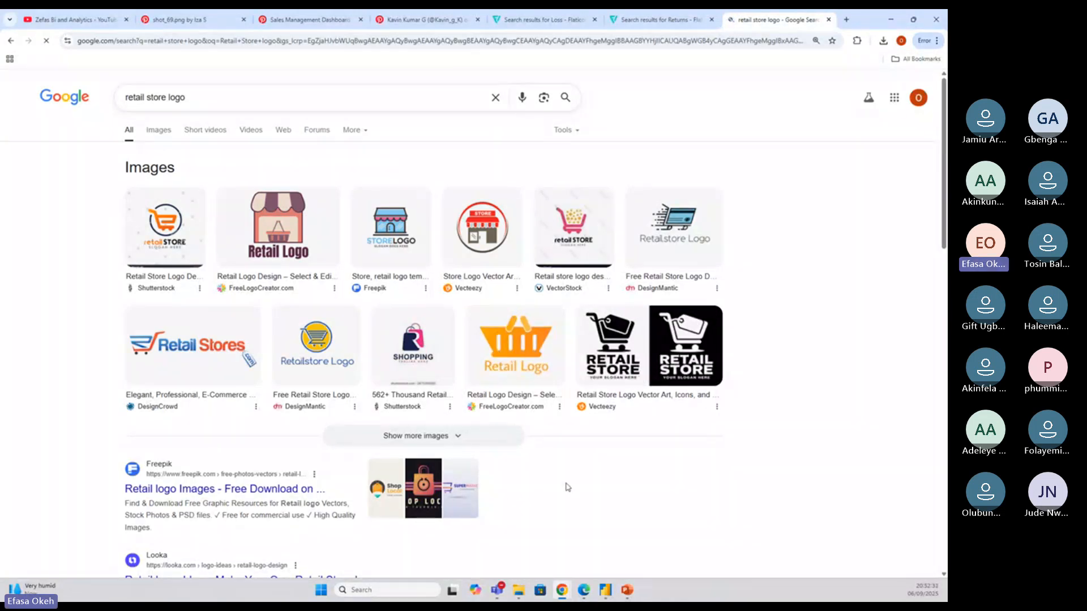
pyautogui.click(474, 381)
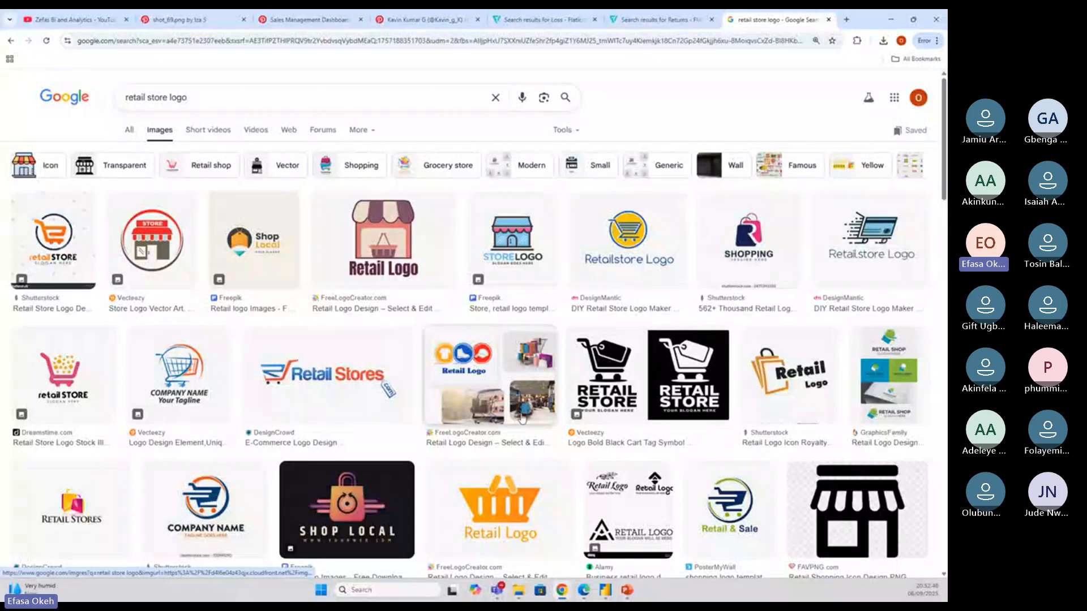
# Look through the retail store logo image results for a design that suits the dashboard
pyautogui.scroll(-1, 481, 396)
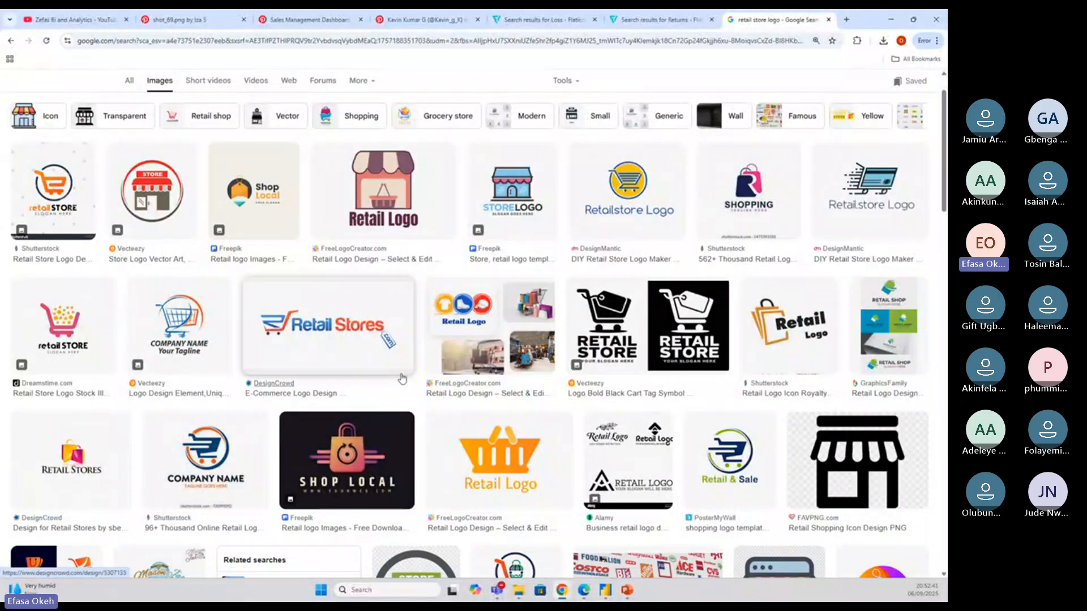
pyautogui.scroll(-2, 351, 358)
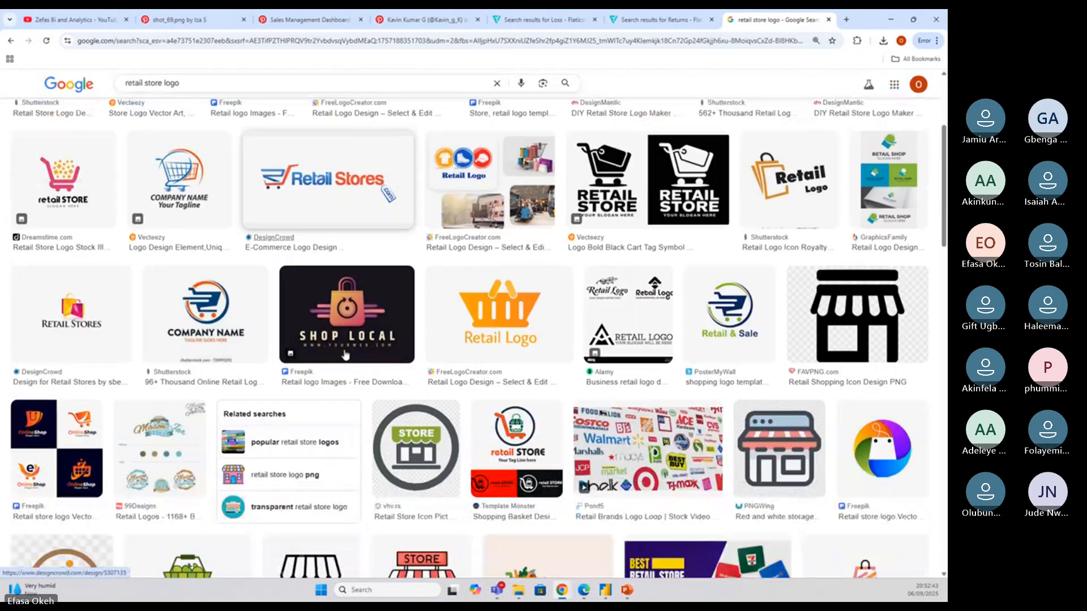
pyautogui.scroll(-1, 346, 355)
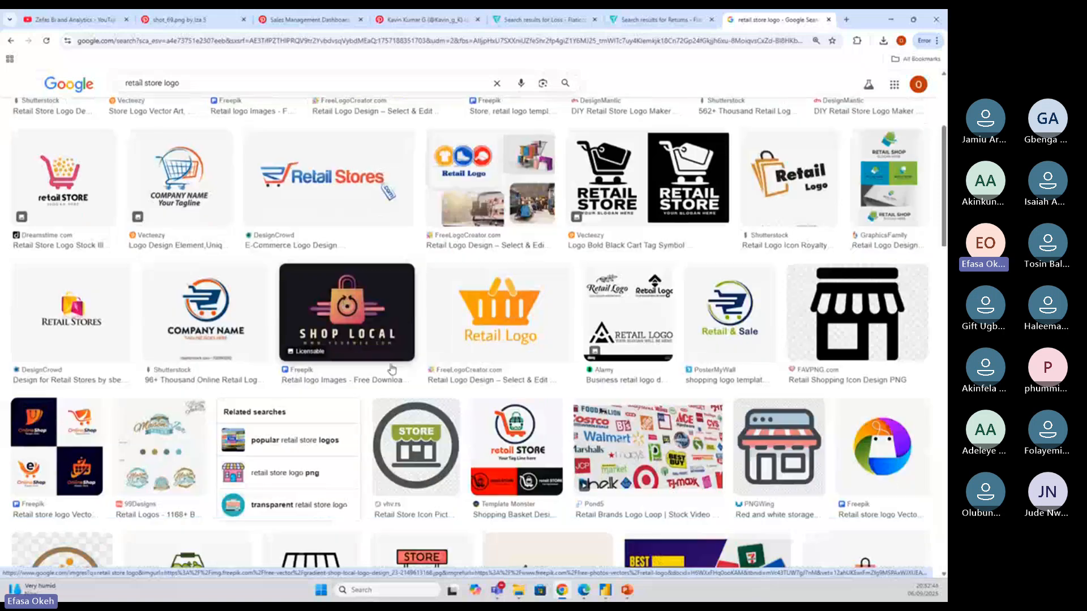
pyautogui.scroll(-1, 488, 287)
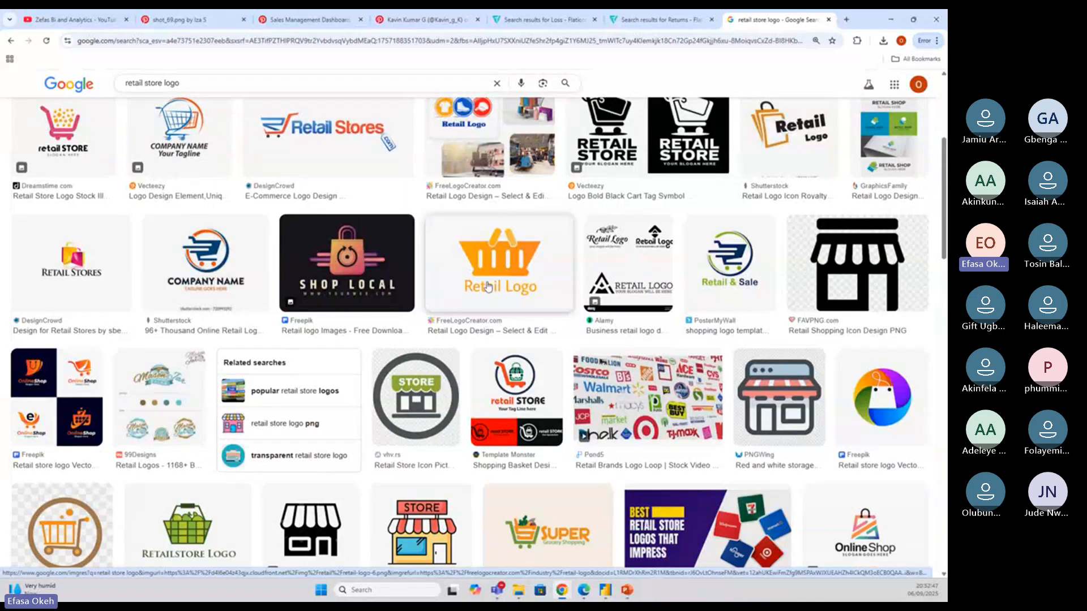
pyautogui.scroll(-8, 488, 287)
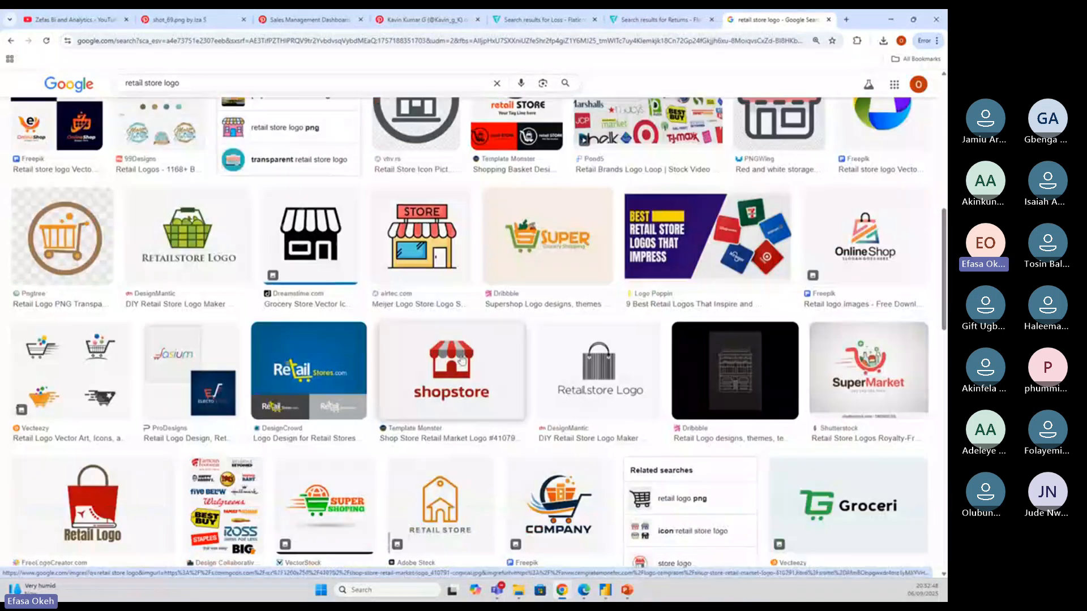
pyautogui.scroll(-2, 446, 357)
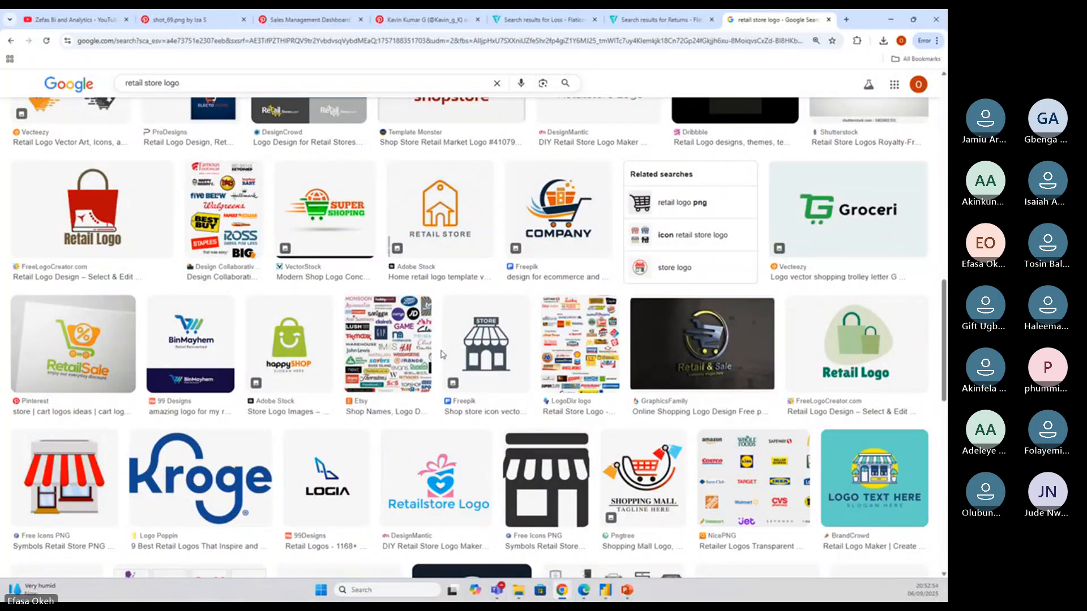
pyautogui.scroll(-2, 464, 358)
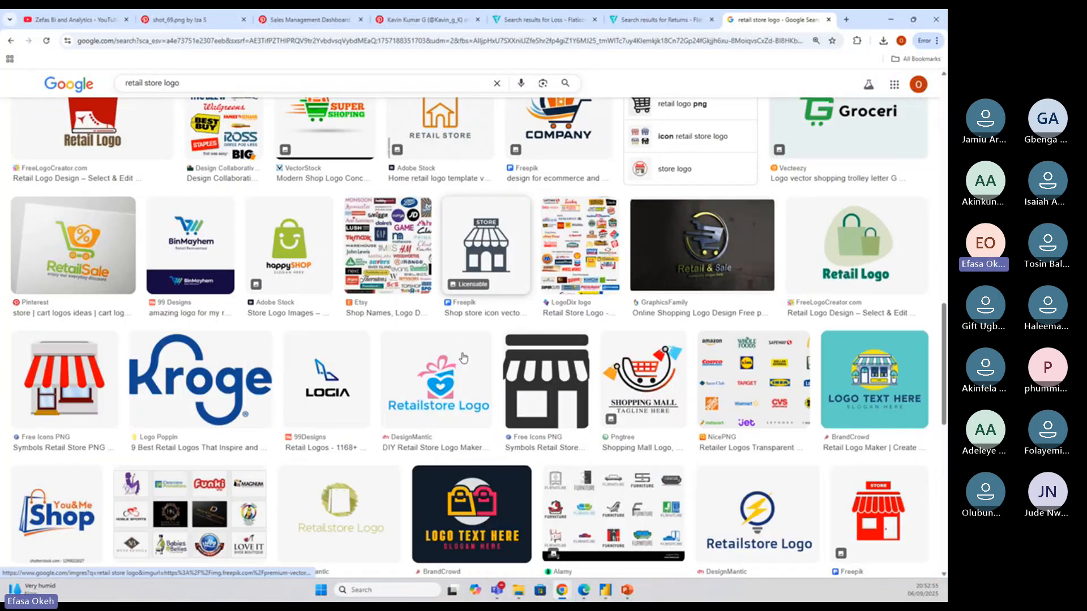
pyautogui.scroll(-3, 463, 358)
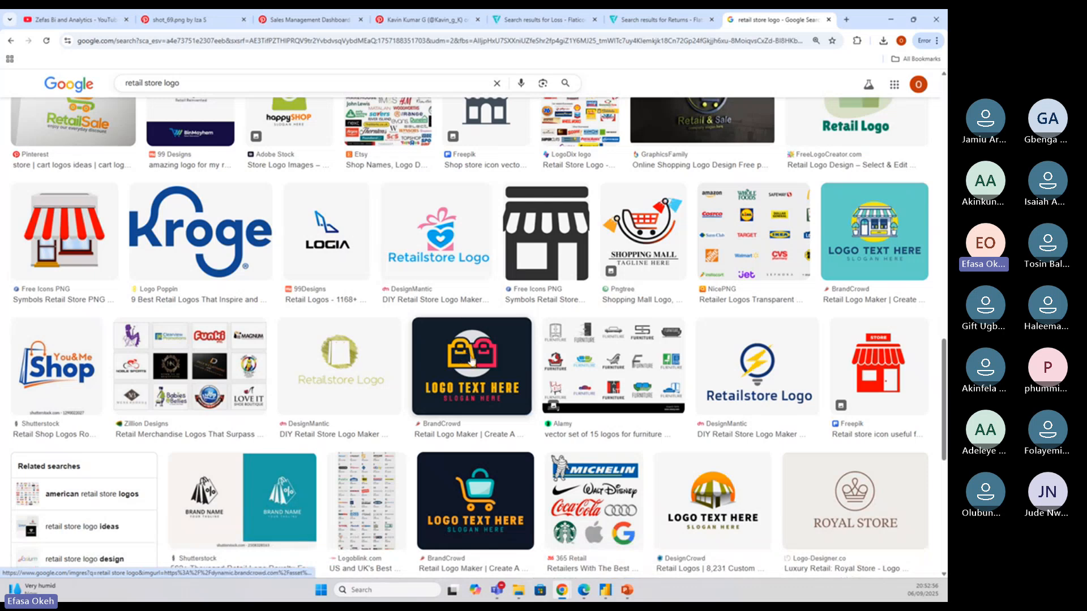
pyautogui.scroll(-4, 412, 355)
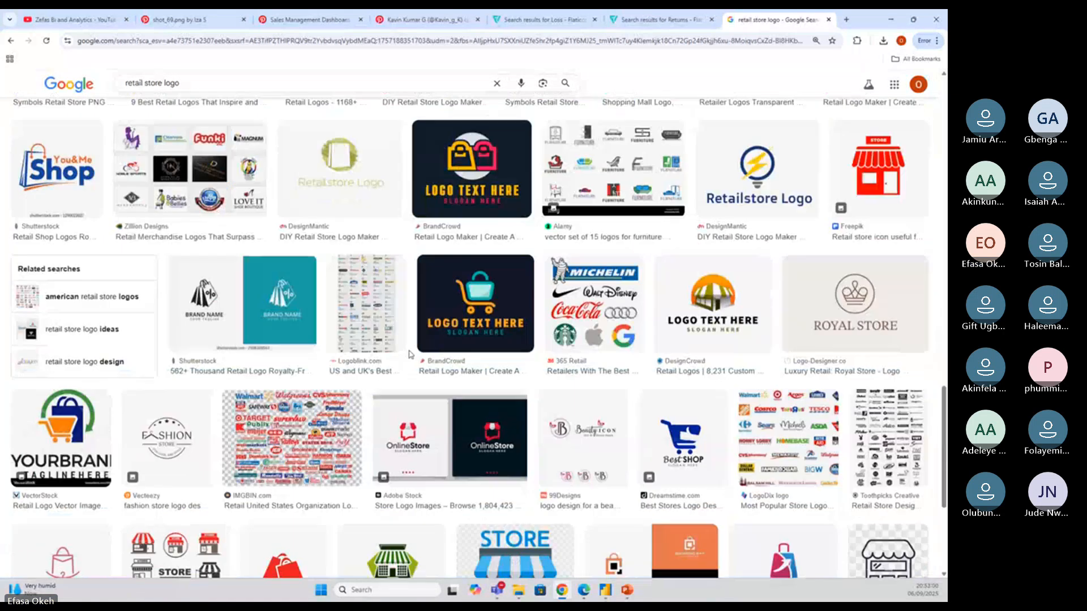
pyautogui.scroll(-6, 411, 355)
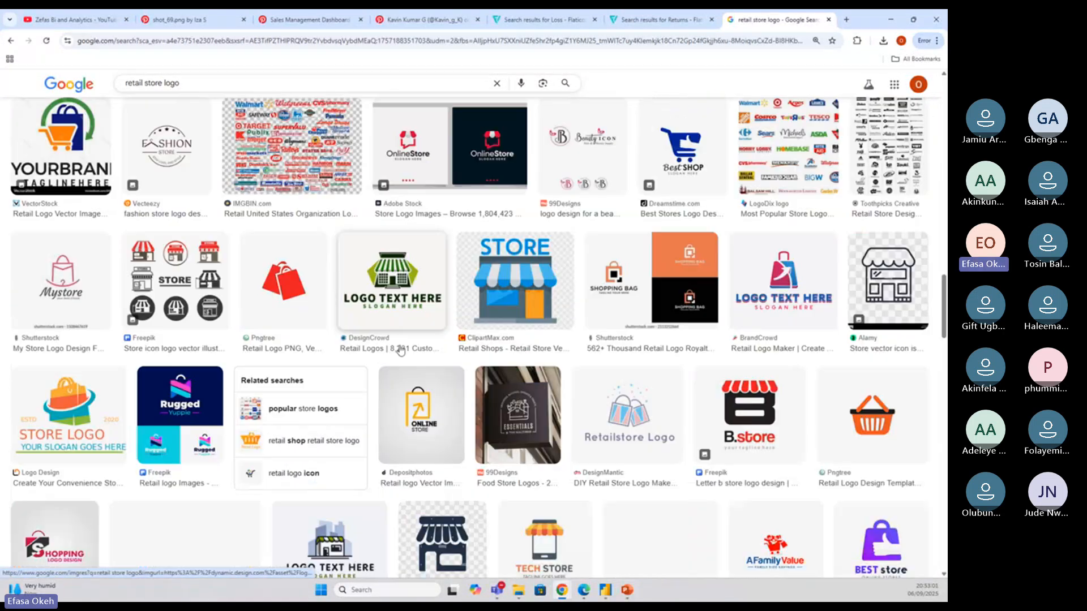
pyautogui.scroll(-5, 400, 352)
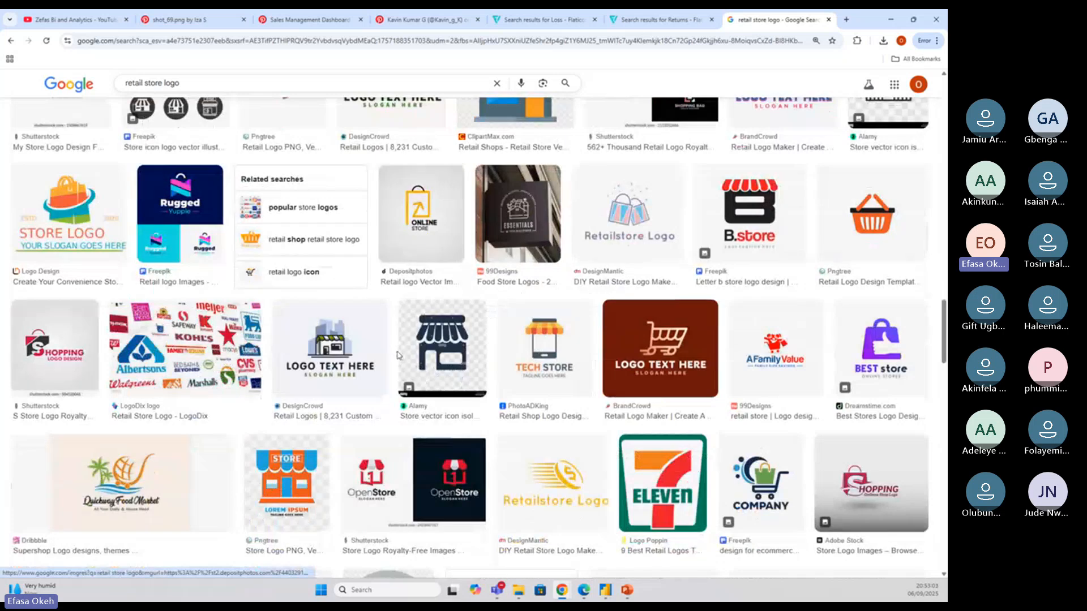
pyautogui.scroll(-2, 400, 362)
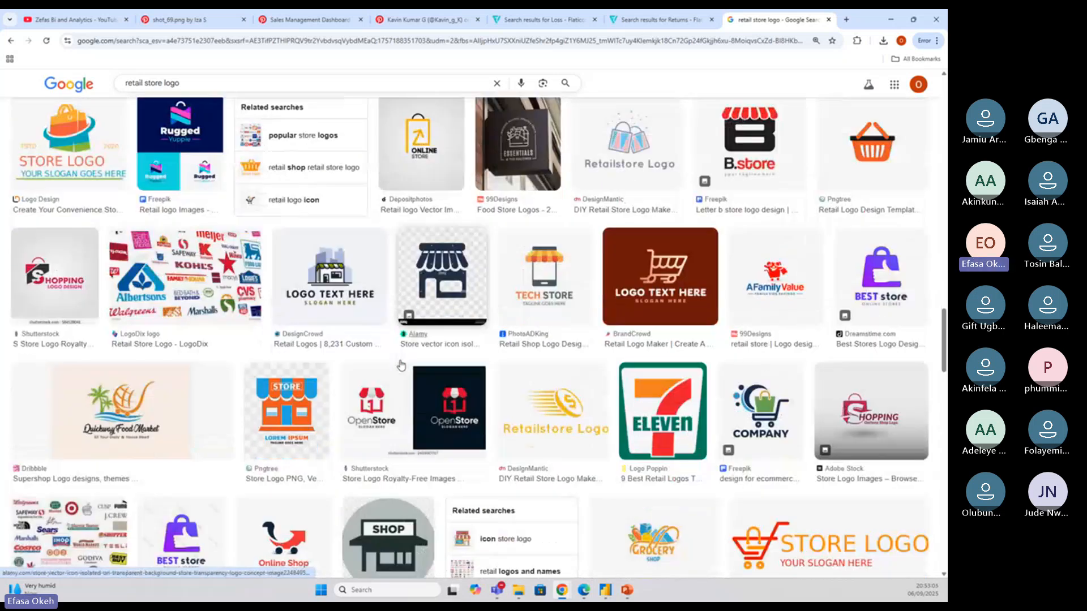
pyautogui.scroll(10, 466, 385)
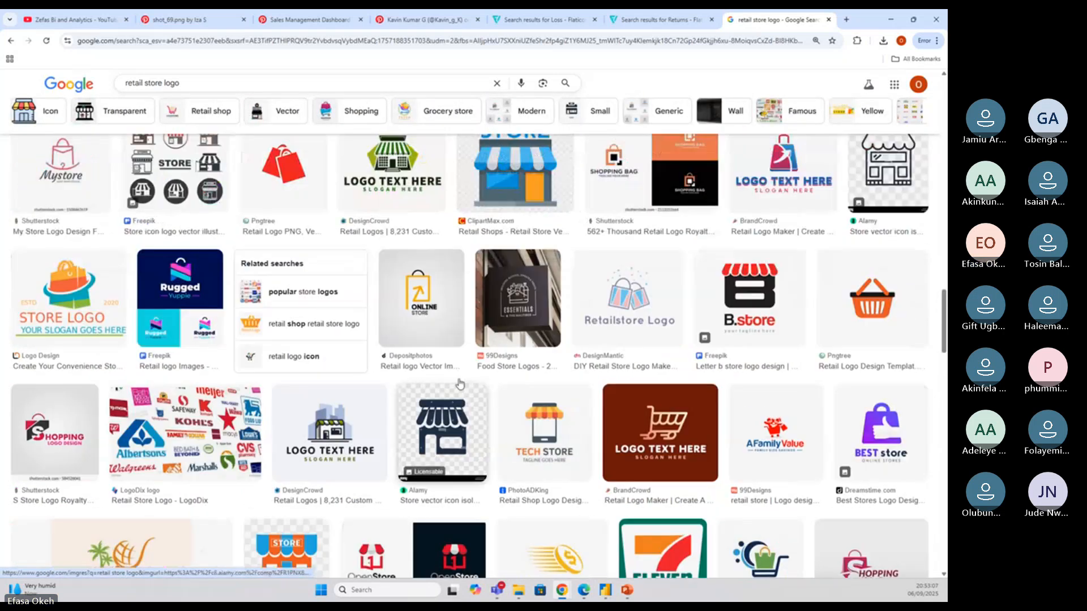
pyautogui.scroll(15, 436, 375)
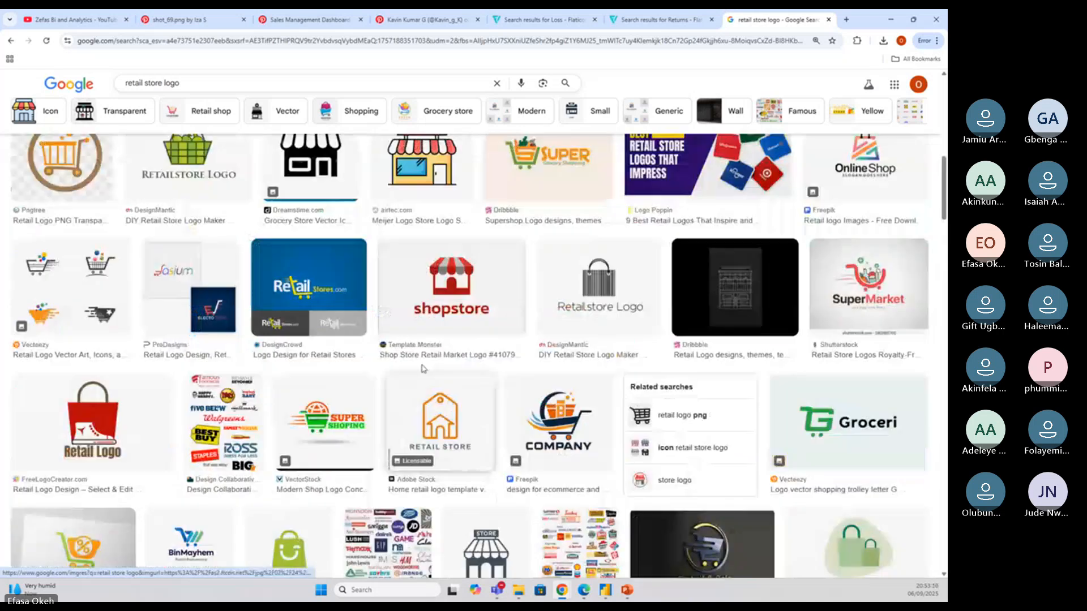
pyautogui.scroll(5, 421, 374)
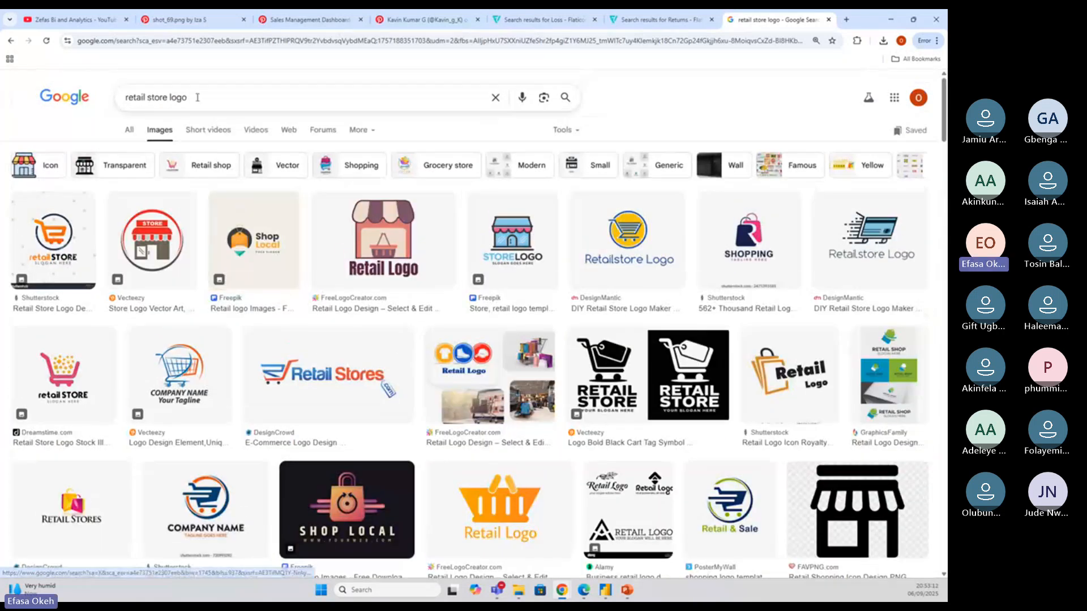
# Replace the image search query with "Shipment delivery logo" and run the search
pyautogui.moveTo(190, 97); pyautogui.dragTo(118, 99)
pyautogui.write('Del')
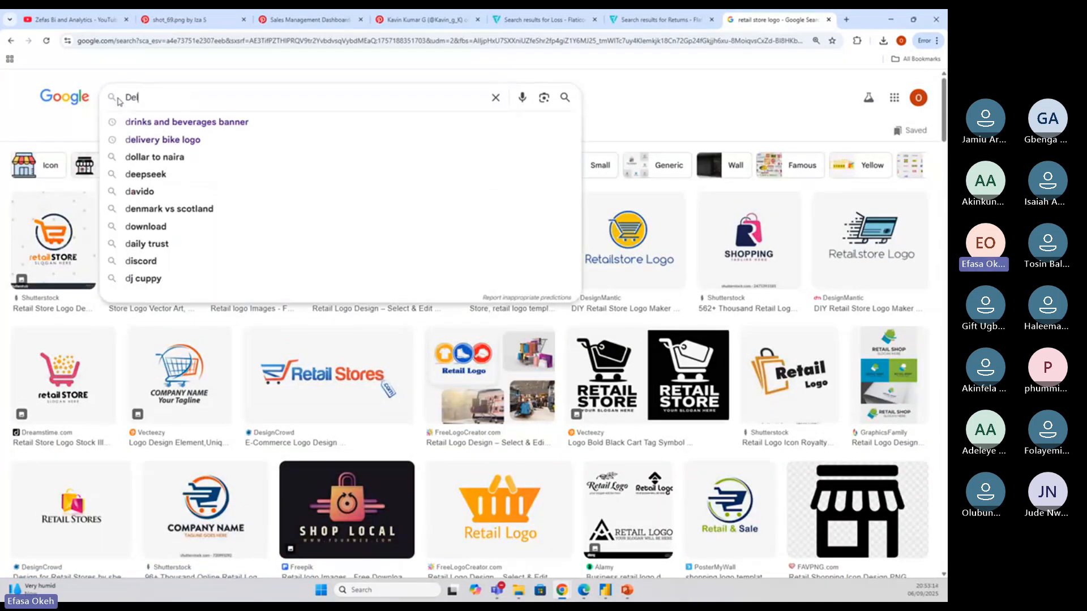
pyautogui.write('iver')
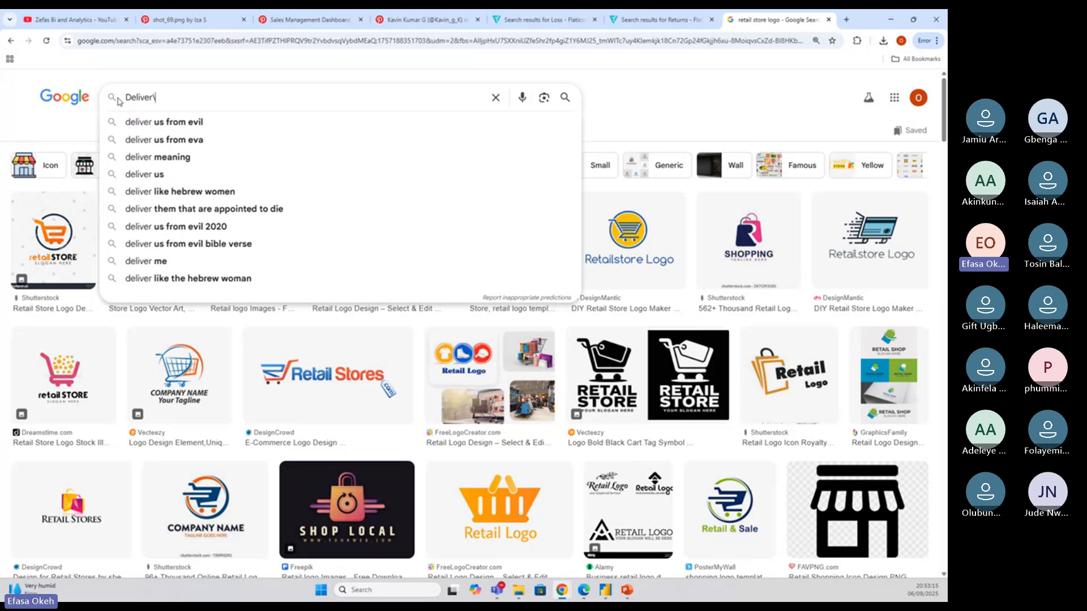
pyautogui.hotkey('ctrl', 'a')
pyautogui.write('S')
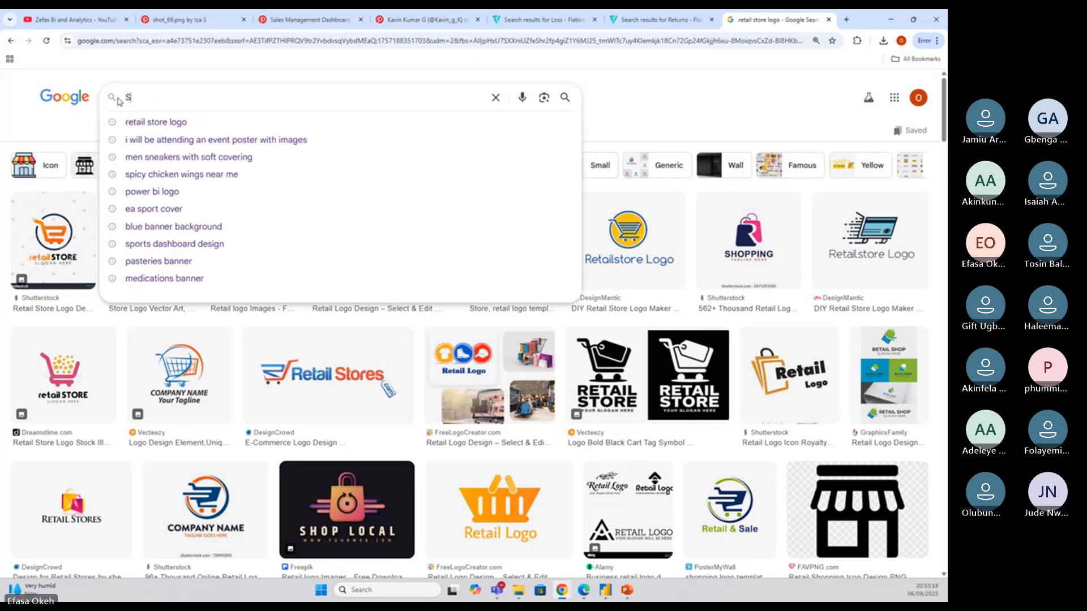
pyautogui.write('hipment delivery logo')
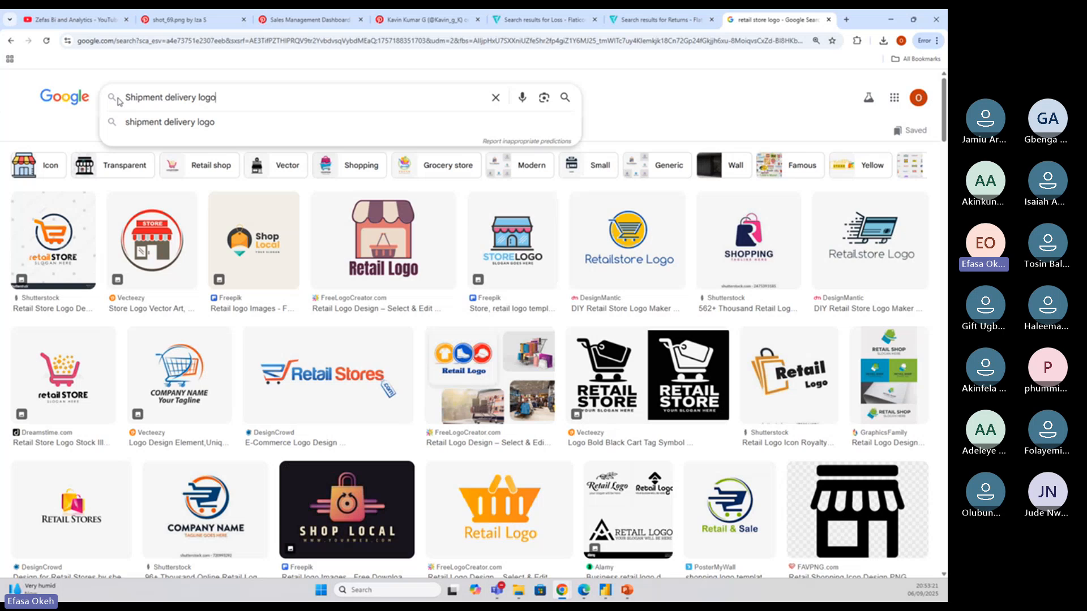
pyautogui.press('Return')
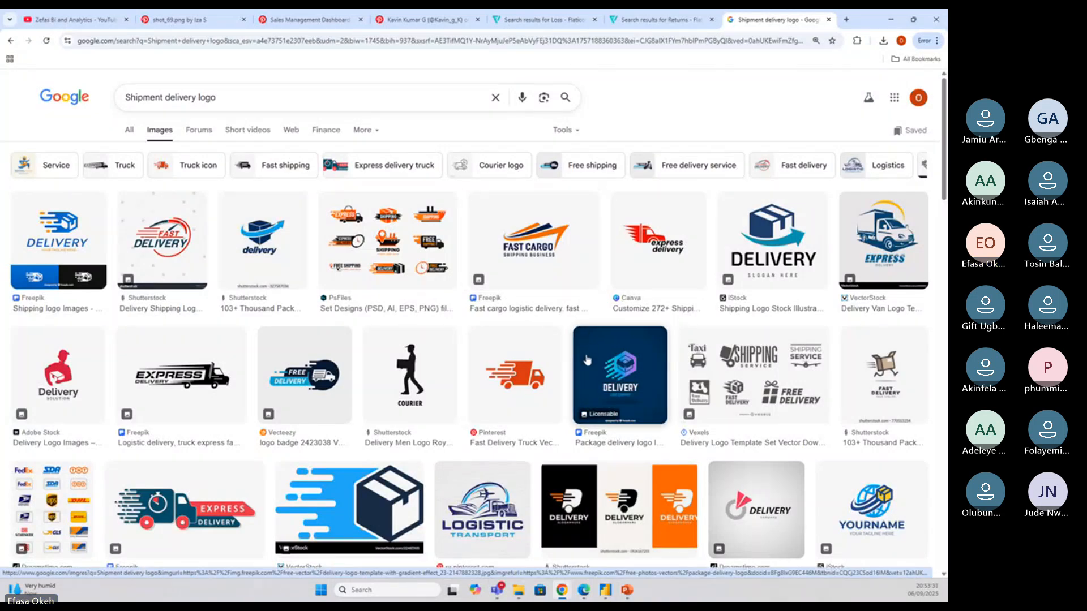
# Find the Dreamstime Express Delivery logo with the red winged truck among the results and open its preview
pyautogui.scroll(-7, 575, 383)
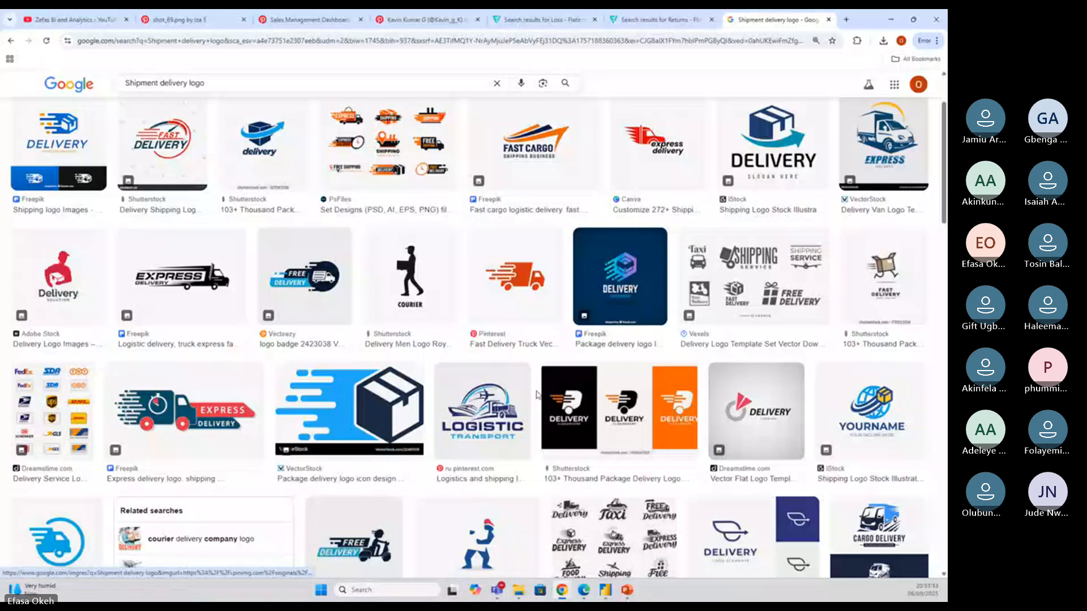
pyautogui.scroll(-3, 538, 395)
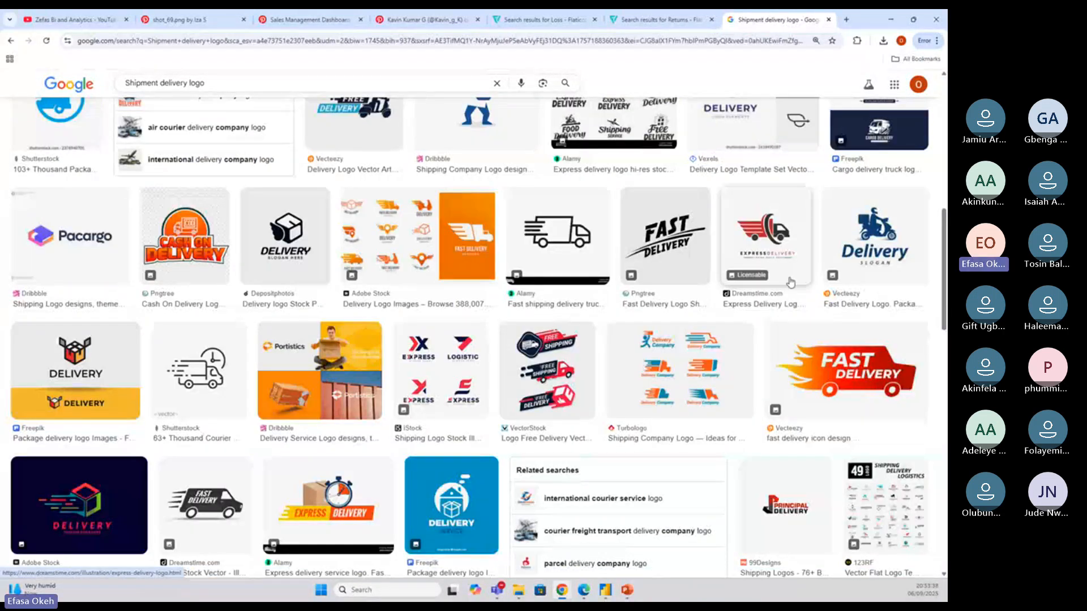
pyautogui.click(736, 306)
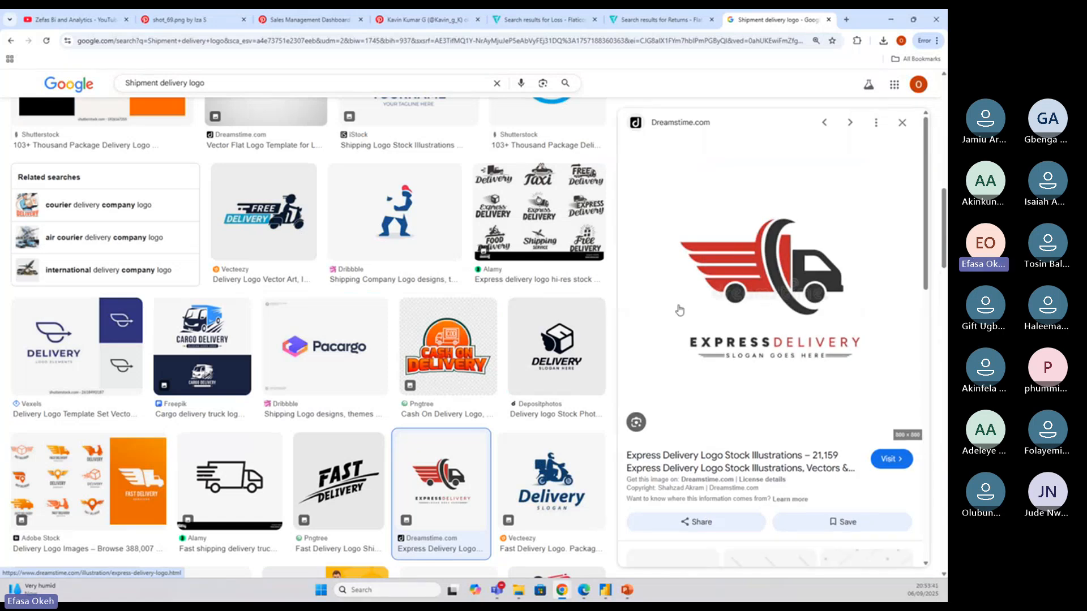
# Browse the related images through the red Dreamstime Express truck logo and open the Dribbble Express Delivery logo preview
pyautogui.scroll(-2, 345, 290)
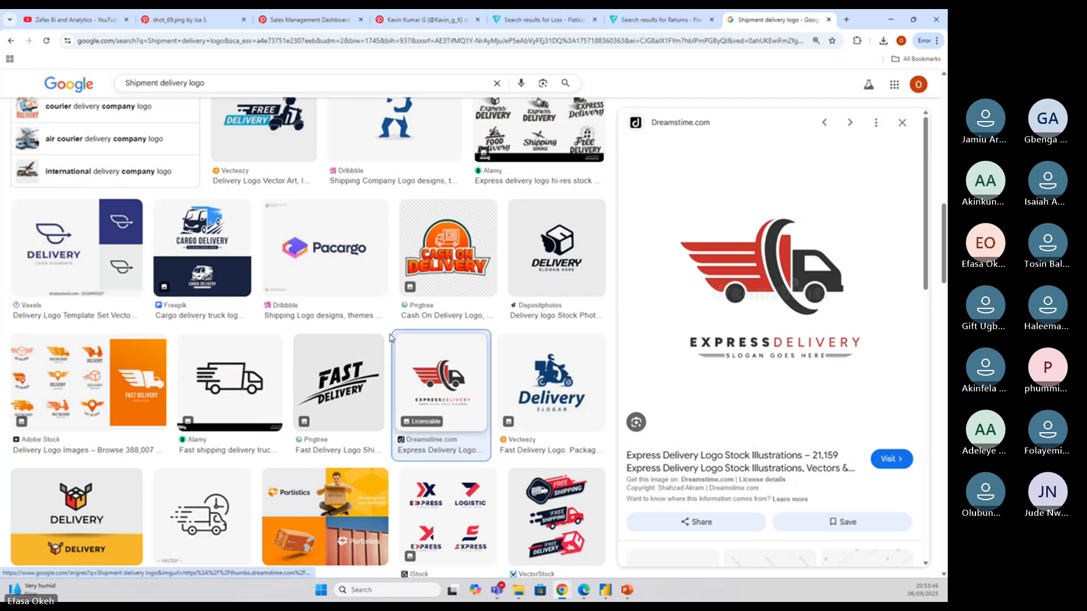
pyautogui.scroll(1, 362, 331)
pyautogui.scroll(-1, 362, 332)
pyautogui.scroll(-1, 710, 385)
pyautogui.scroll(-5, 710, 385)
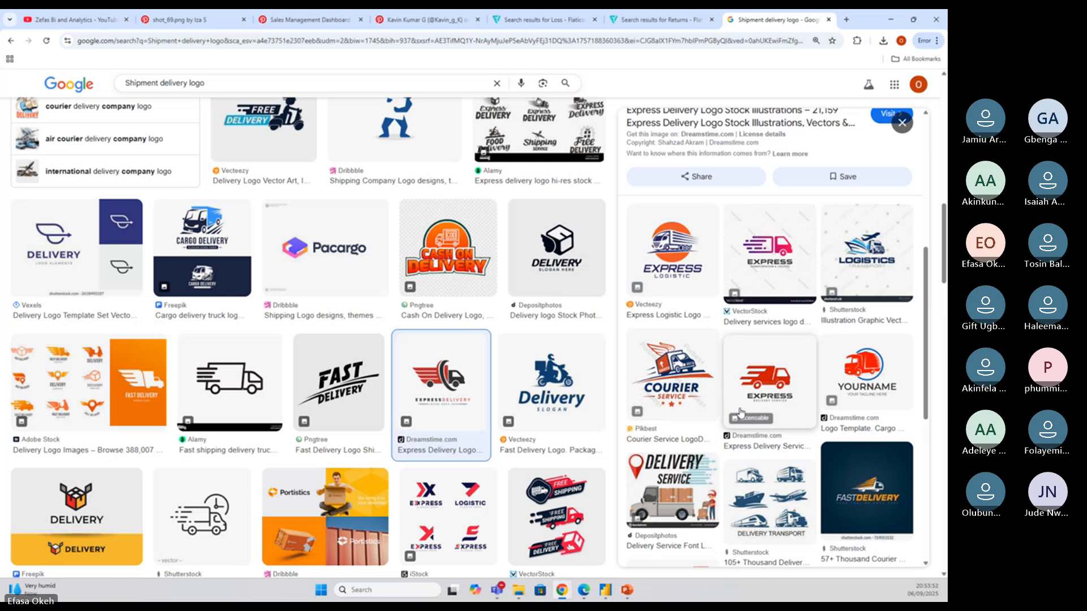
pyautogui.click(774, 374)
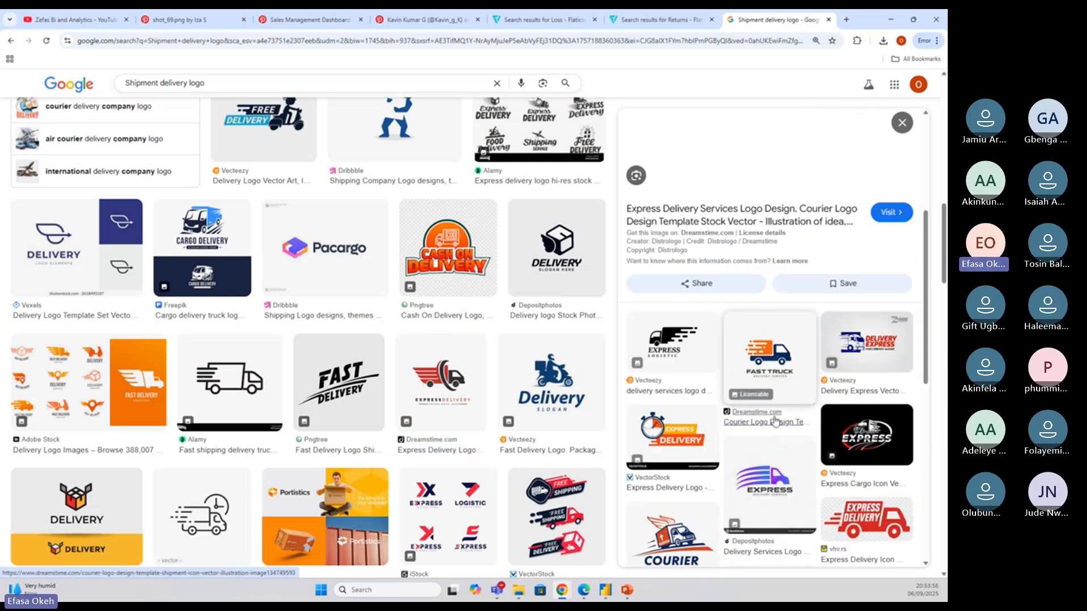
pyautogui.scroll(-3, 780, 443)
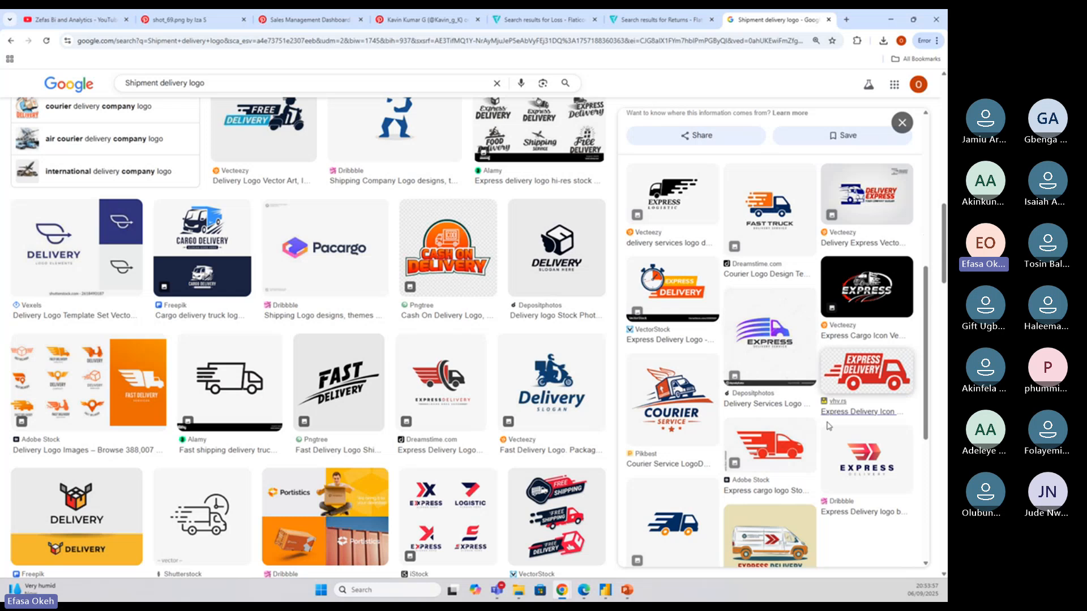
pyautogui.click(866, 451)
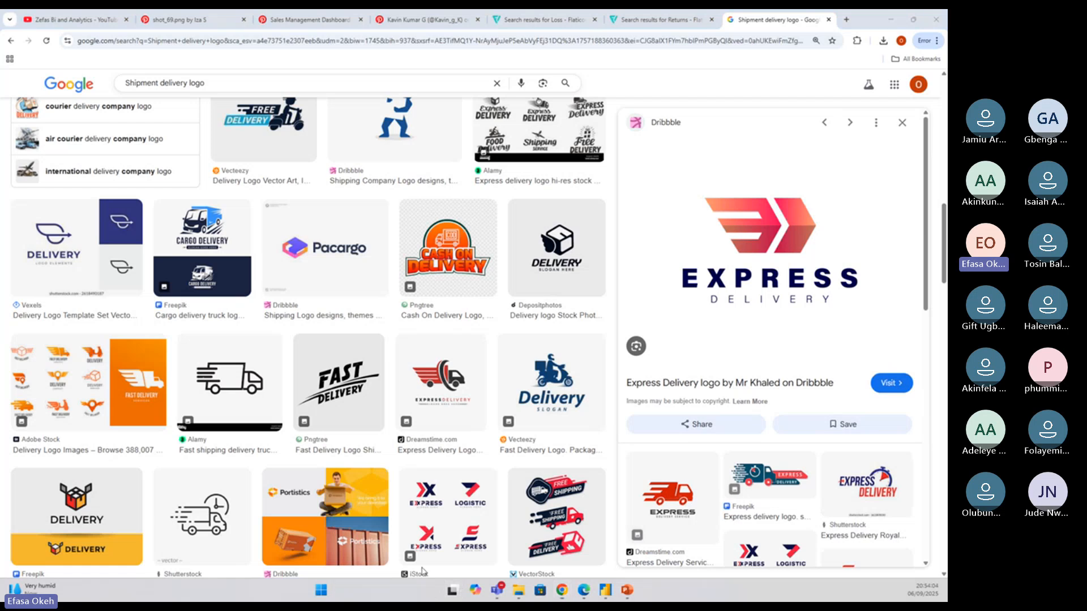
# Capture the red arrow mark of the previewed Express Delivery logo with Snipping Tool, leaving out its text
pyautogui.press('super')
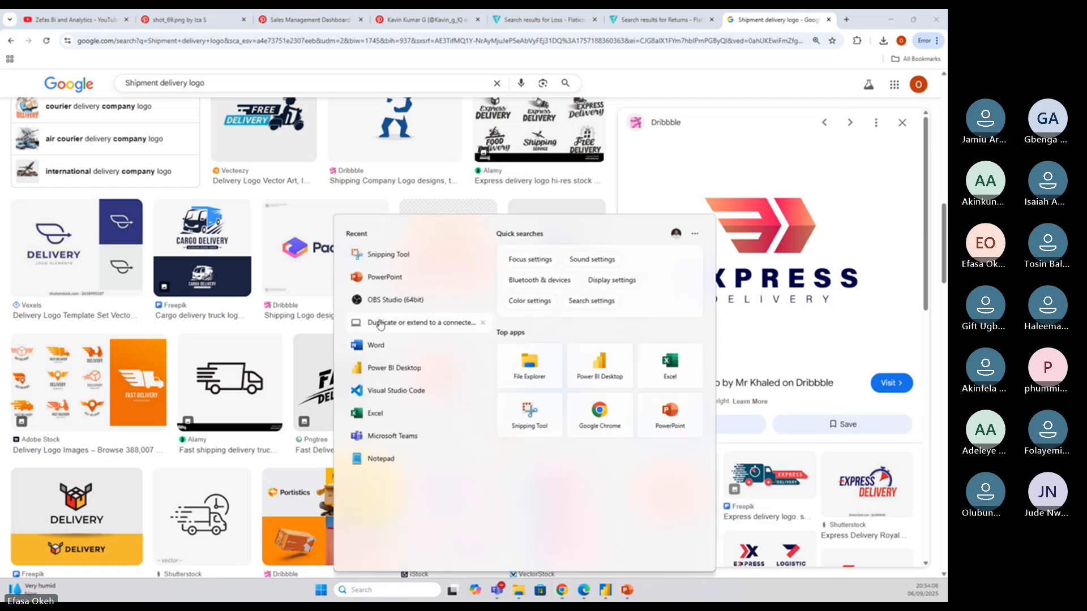
pyautogui.click(384, 256)
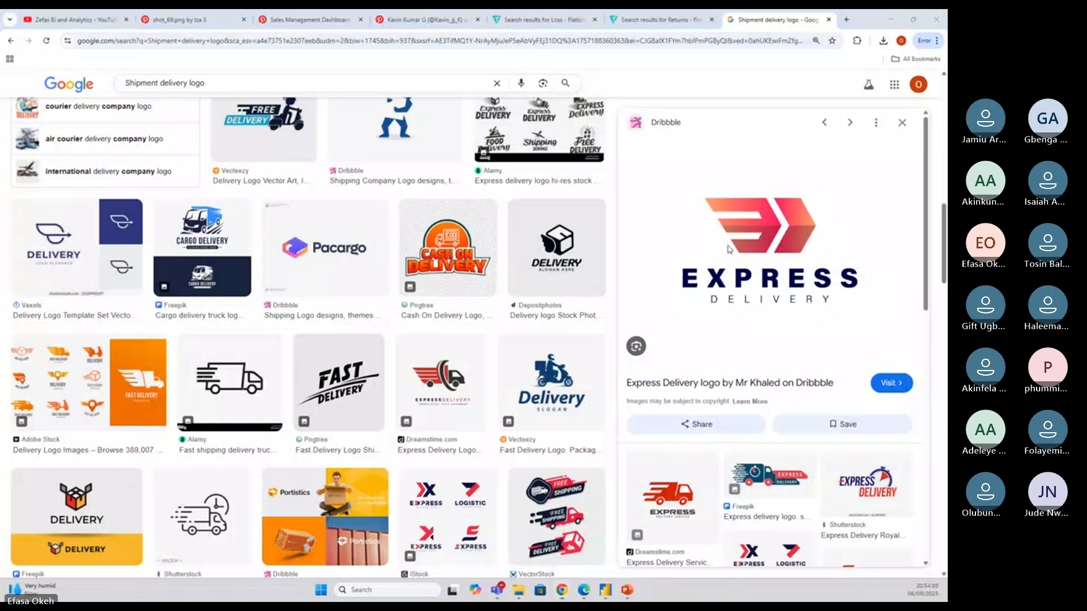
pyautogui.moveTo(666, 170); pyautogui.dragTo(862, 265)
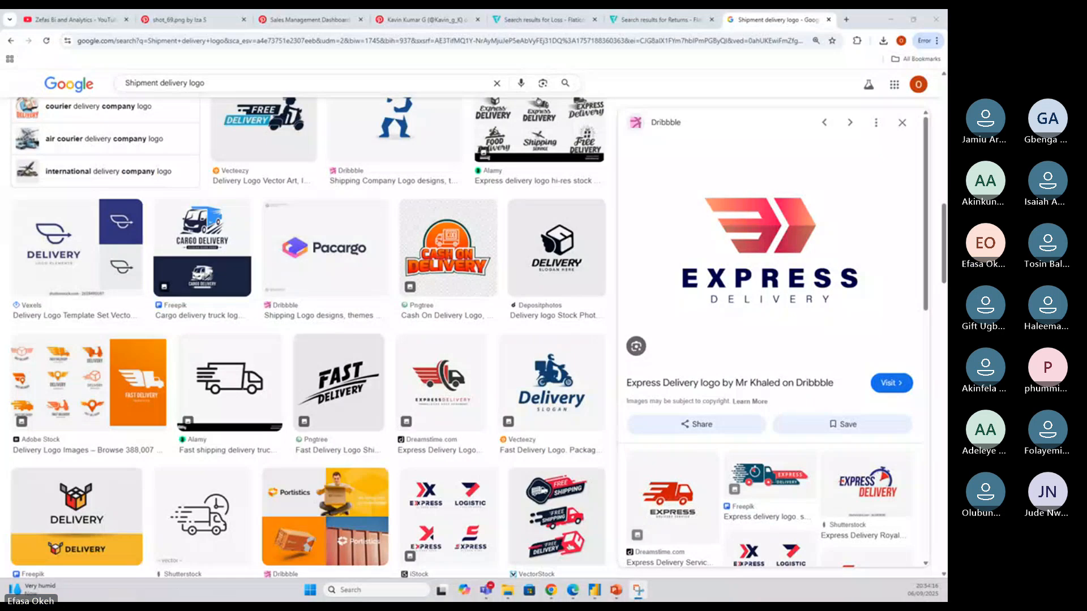
# Switch to PowerPoint, paste the captured logo mark onto slide 1, shift it toward the dark sidebar, and delete it
pyautogui.click(616, 590)
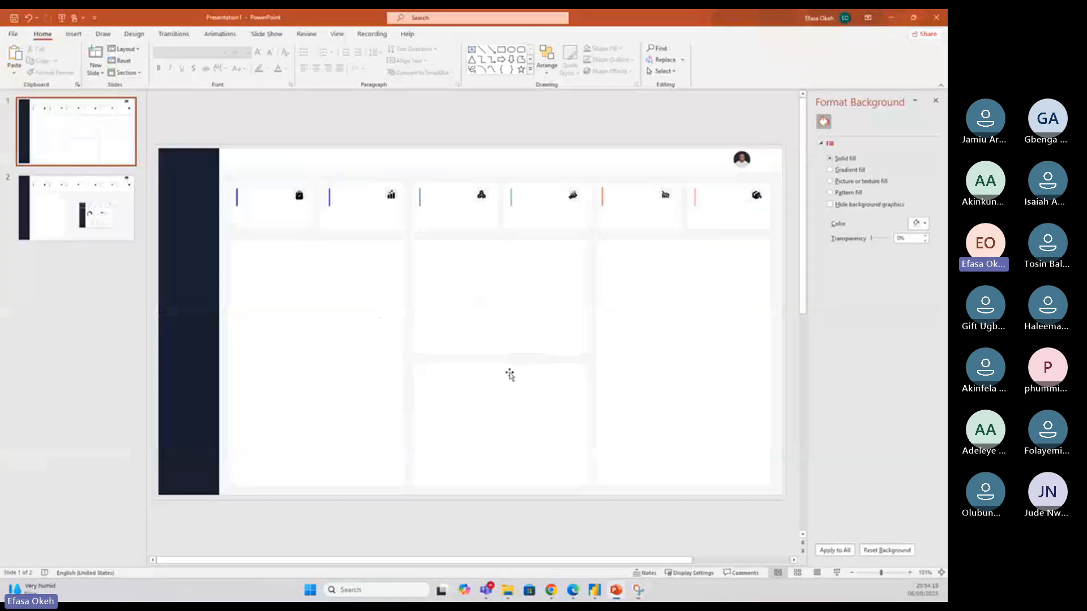
pyautogui.hotkey('ctrl', 'v')
pyautogui.moveTo(482, 324); pyautogui.dragTo(389, 331)
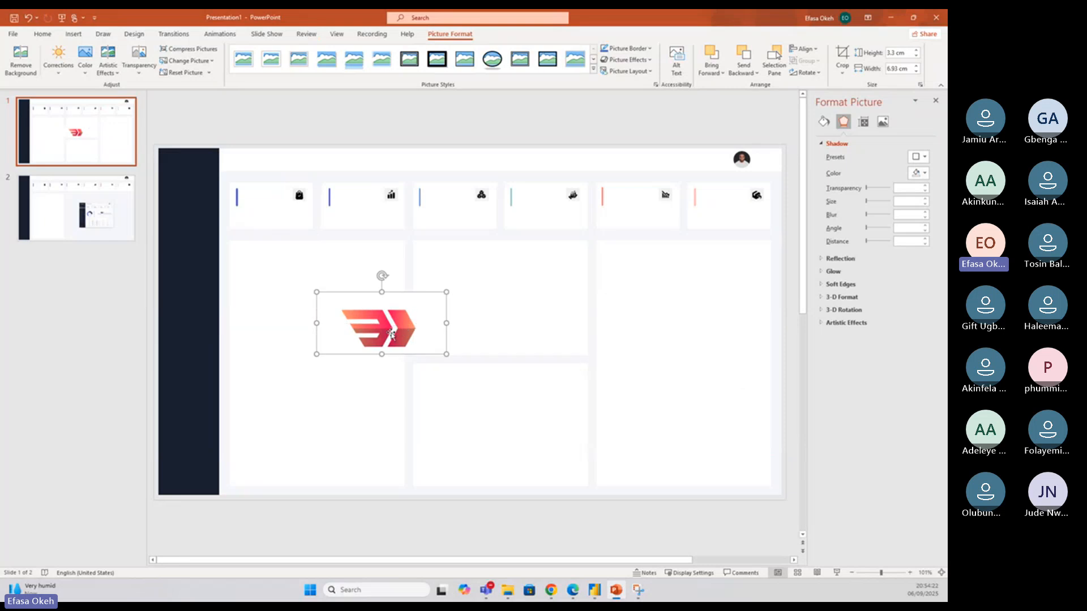
pyautogui.press('Delete')
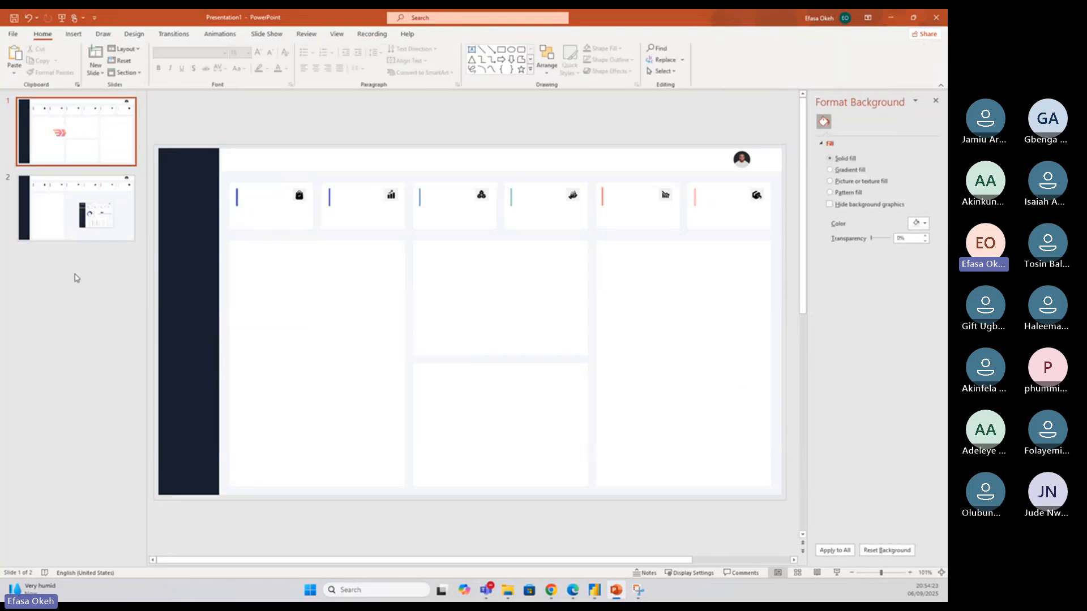
# Save the captured logo mark from Snipping Tool to the Desktop as a JPG named logo
pyautogui.press('super+shift+s')
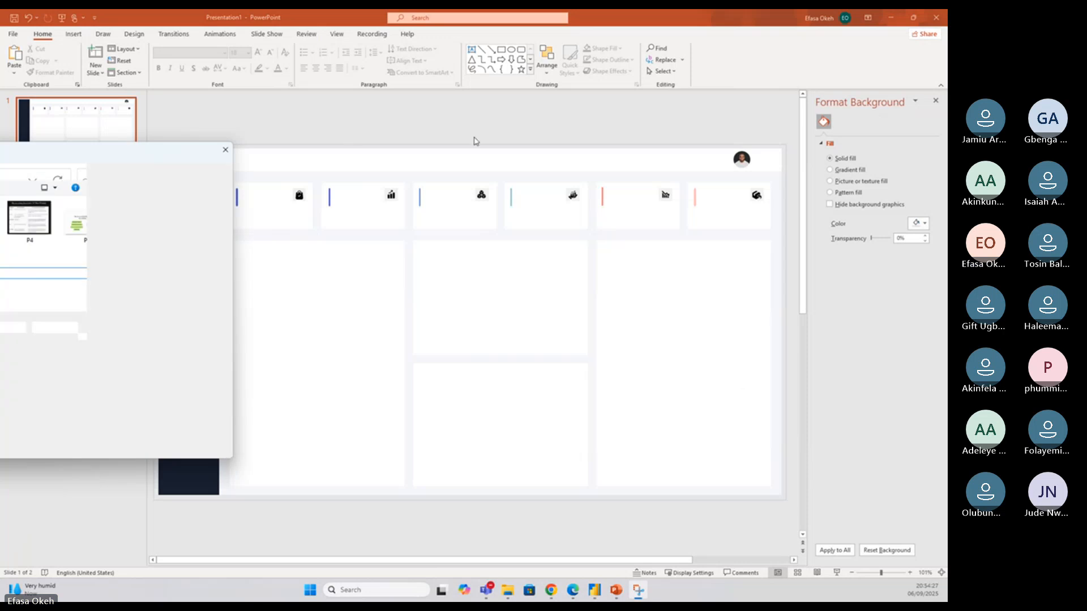
pyautogui.hotkey('ctrl', 's')
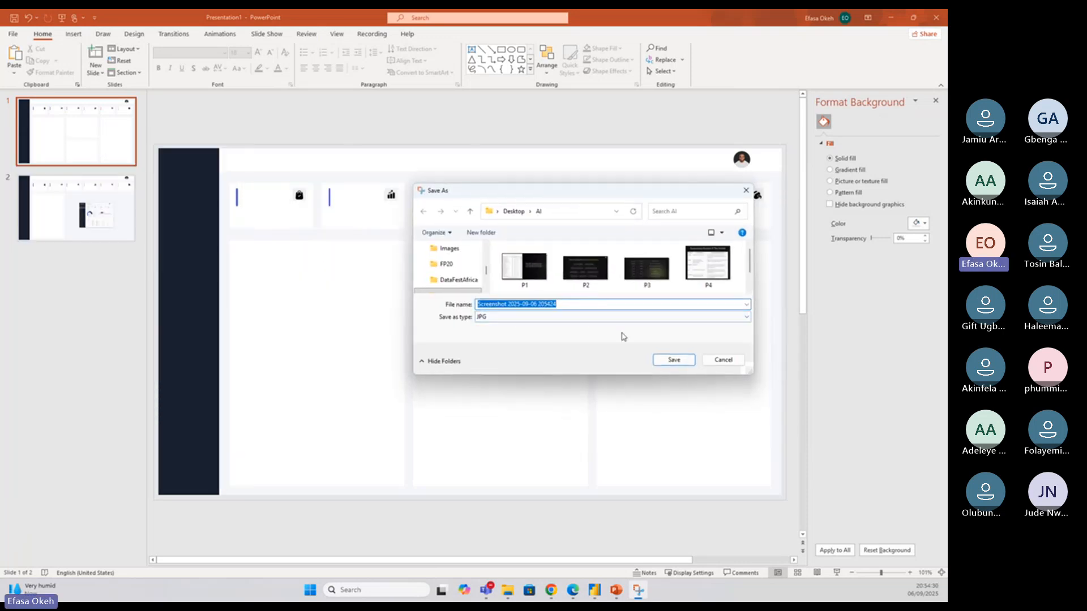
pyautogui.write('logo')
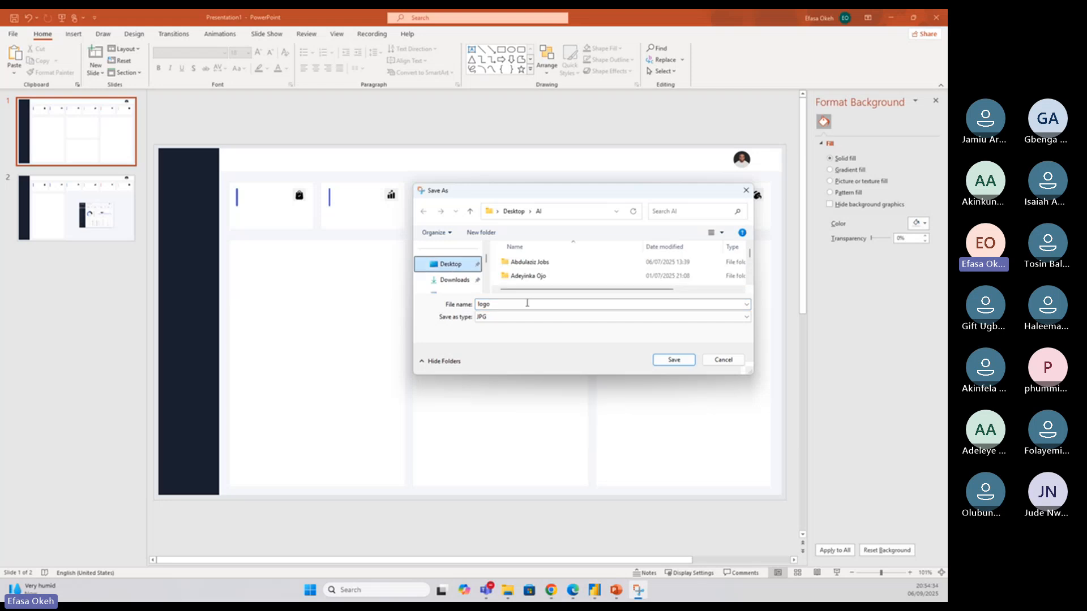
pyautogui.click(670, 359)
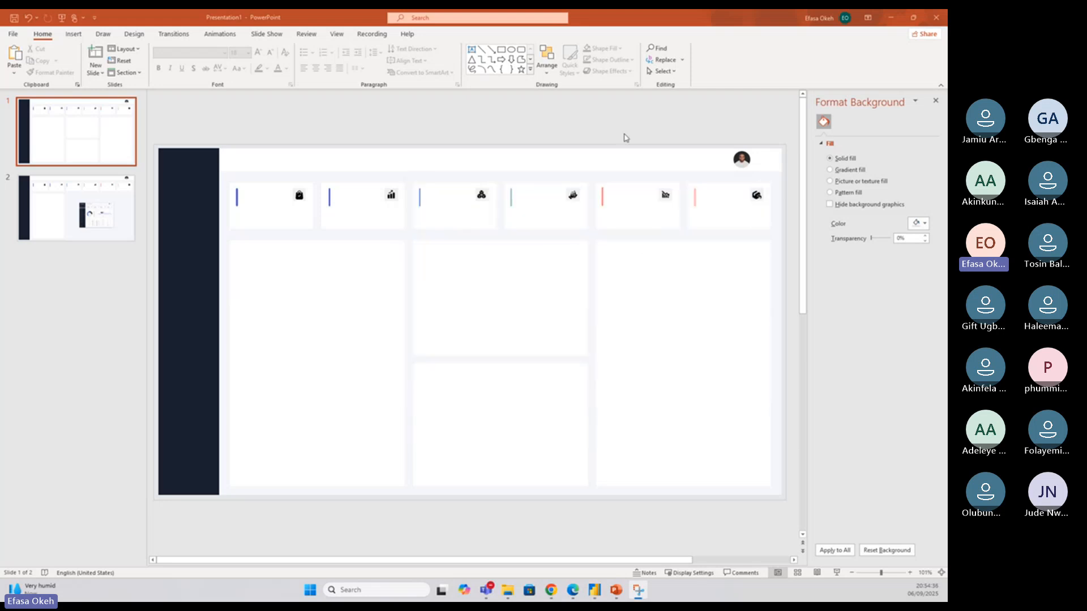
# Switch to the Chrome window with the logo search results and open remove.bg in a new tab
pyautogui.moveTo(550, 590)
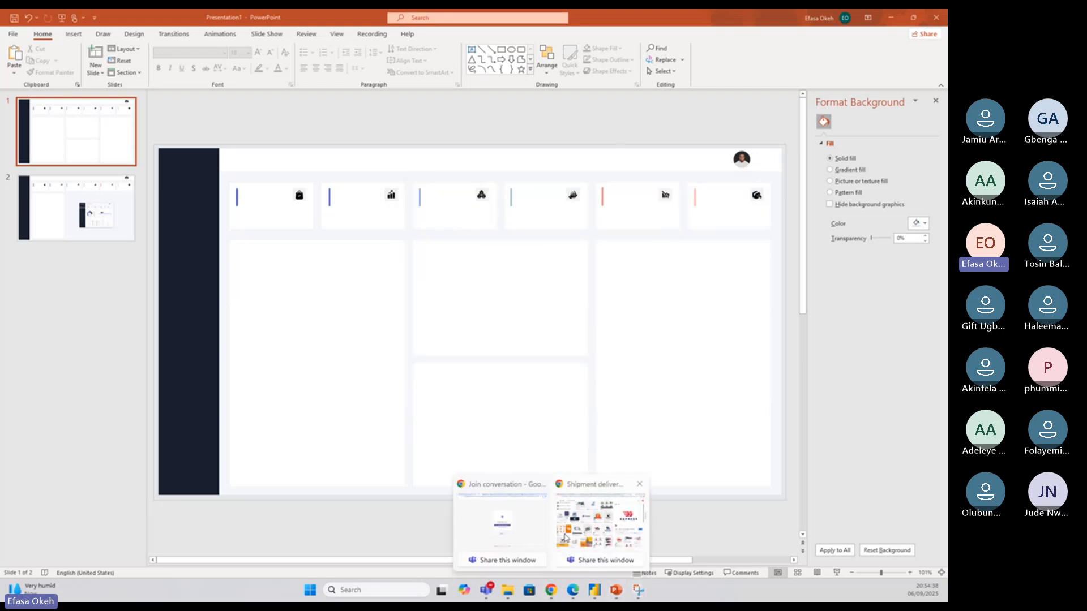
pyautogui.click(564, 538)
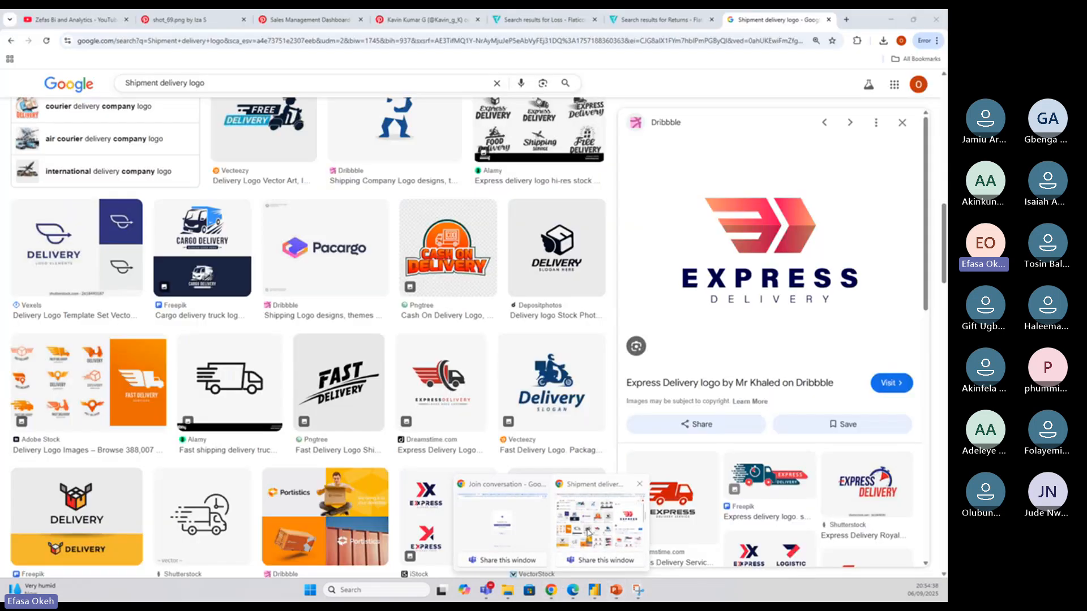
pyautogui.click(846, 20)
pyautogui.write('remove.bg')
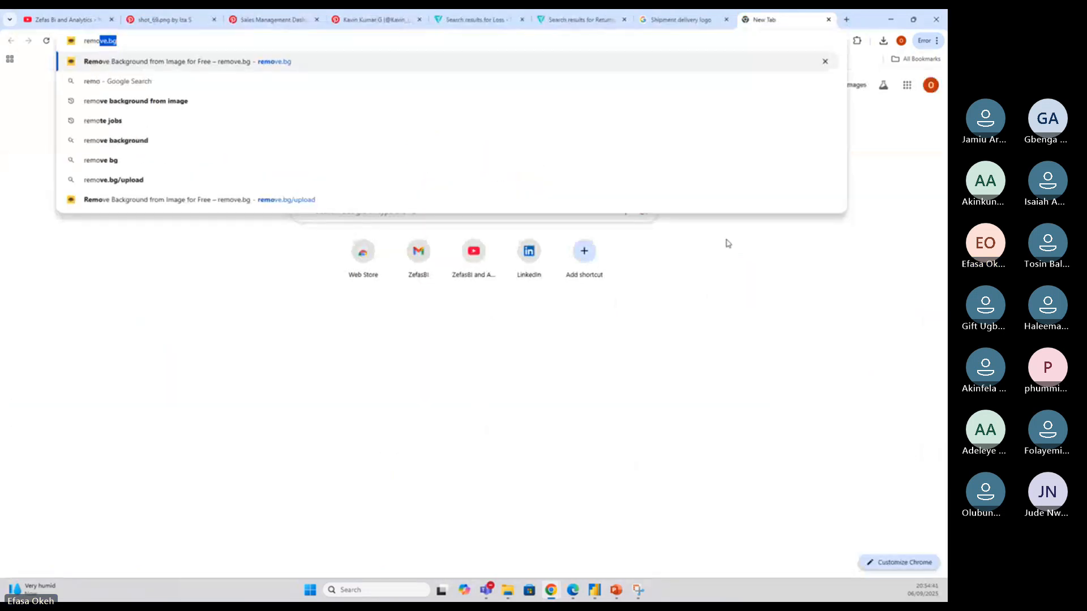
pyautogui.press('Return')
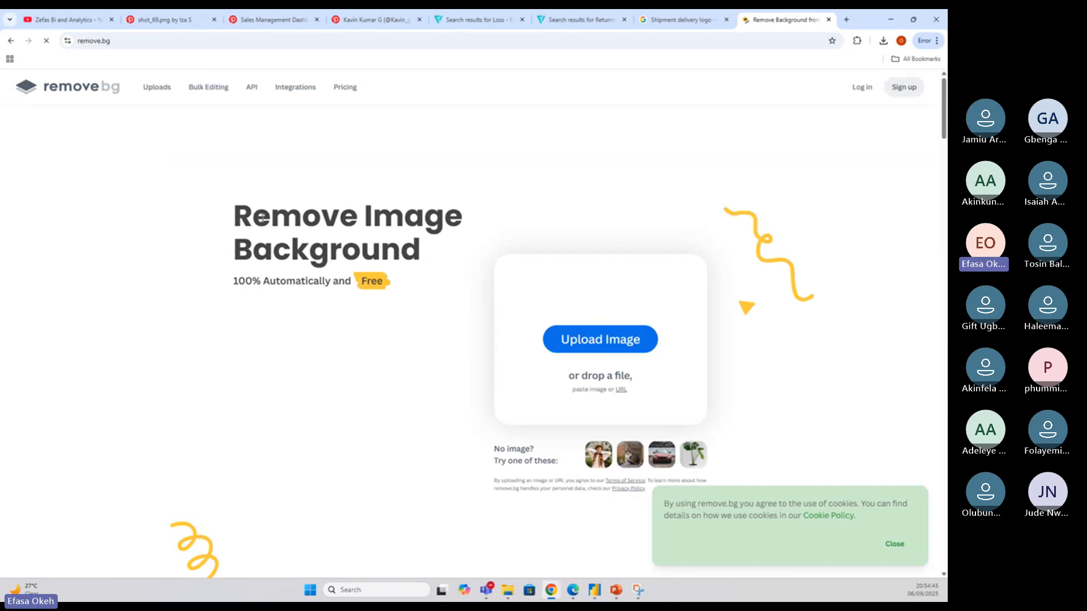
# Upload the logo image from the Desktop to remove.bg and download the free 393 x 187 preview without background
pyautogui.click(609, 348)
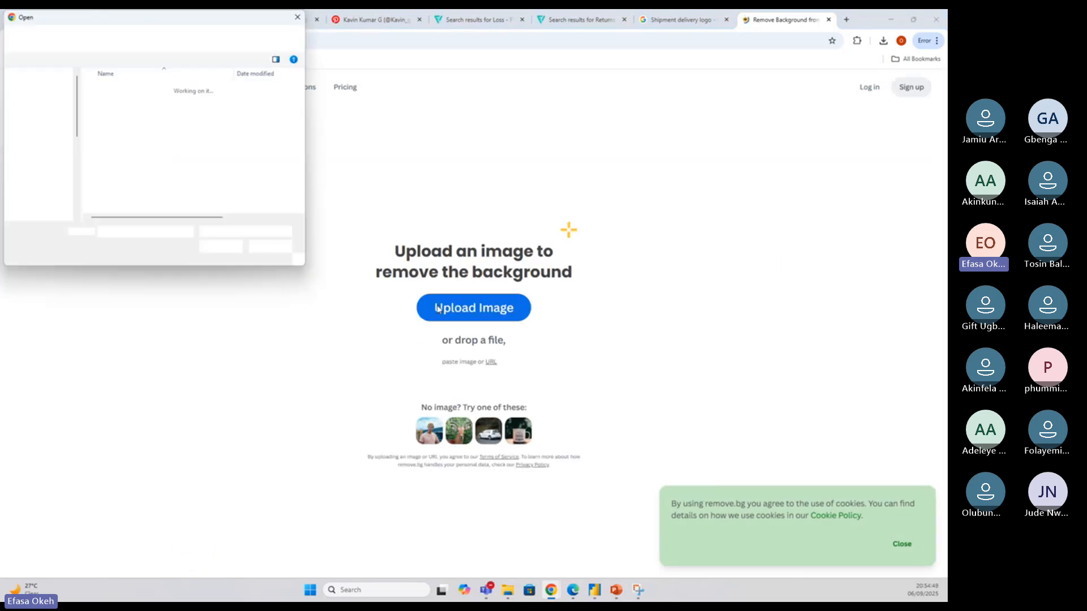
pyautogui.click(45, 141)
pyautogui.scroll(-8, 113, 170)
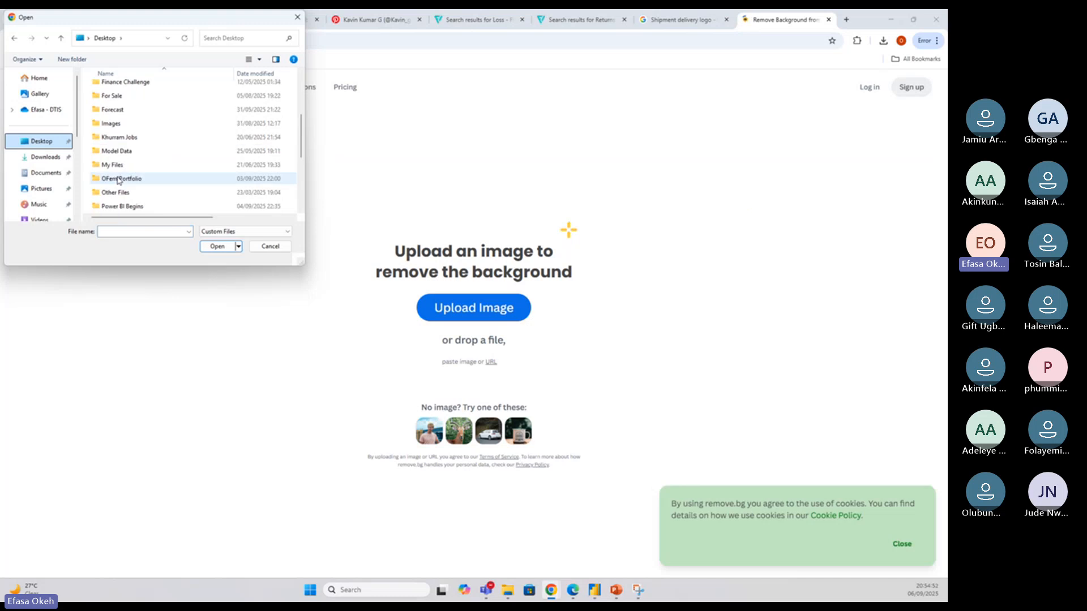
pyautogui.click(120, 208)
pyautogui.click(218, 247)
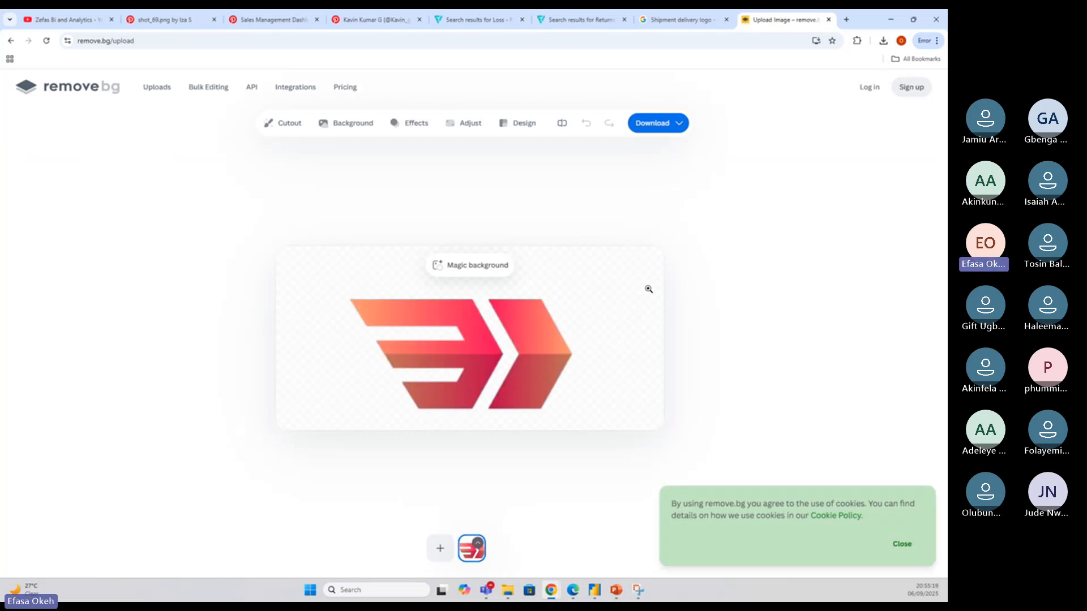
pyautogui.click(681, 126)
pyautogui.click(668, 154)
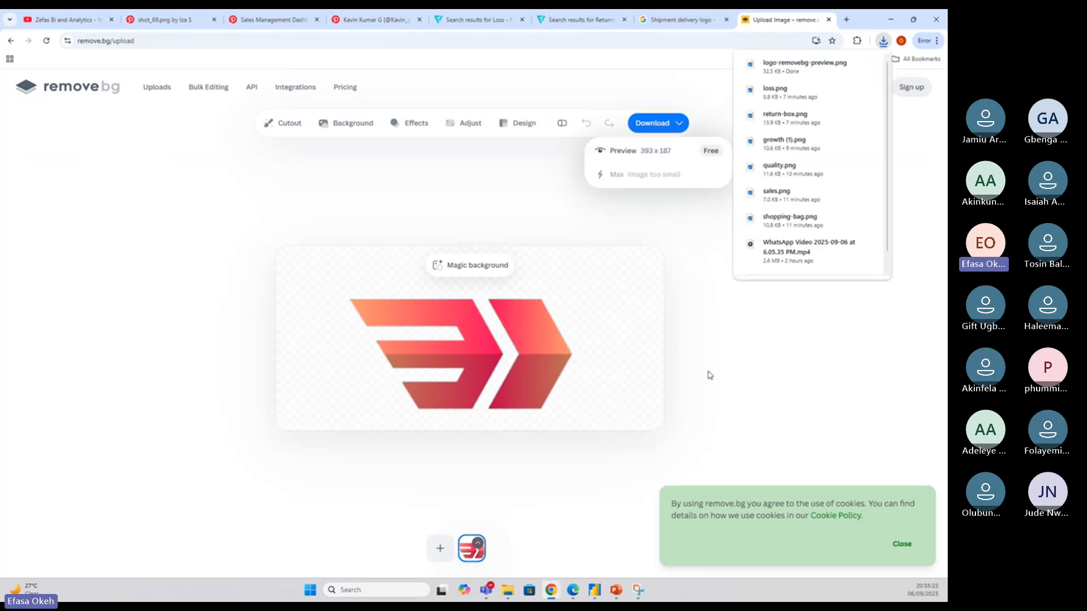
# Switch to PowerPoint and insert the logo-removebg-preview picture from the Downloads folder onto slide 1
pyautogui.click(616, 590)
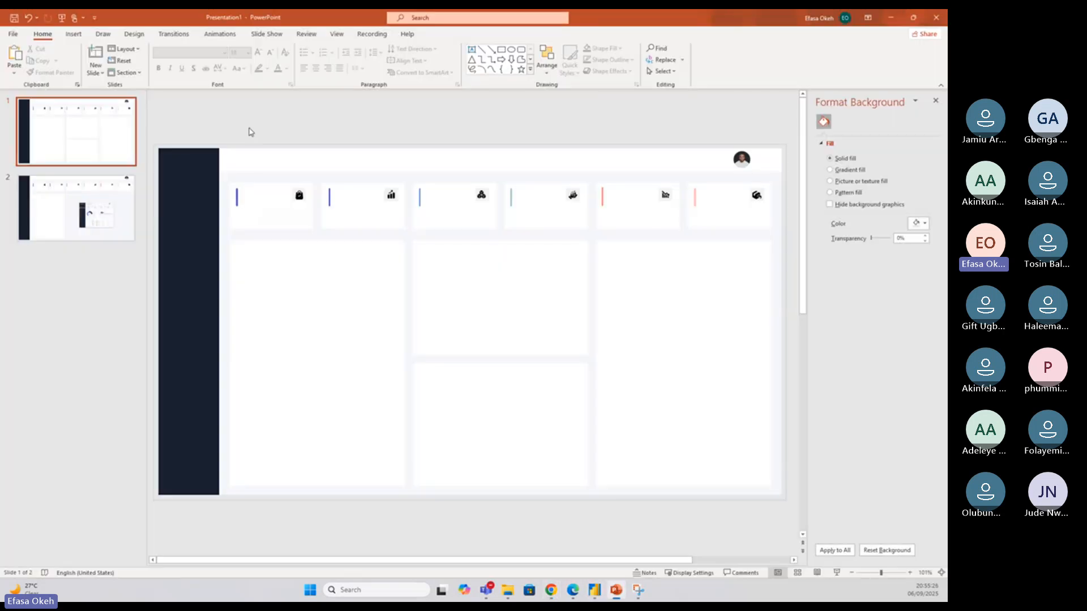
pyautogui.click(74, 34)
pyautogui.click(72, 60)
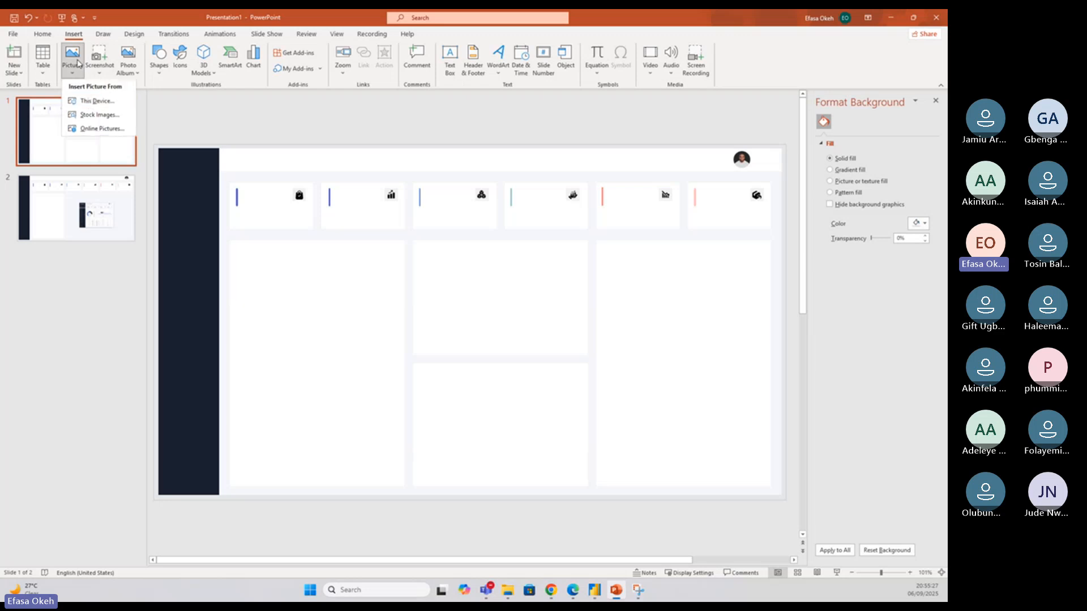
pyautogui.click(91, 105)
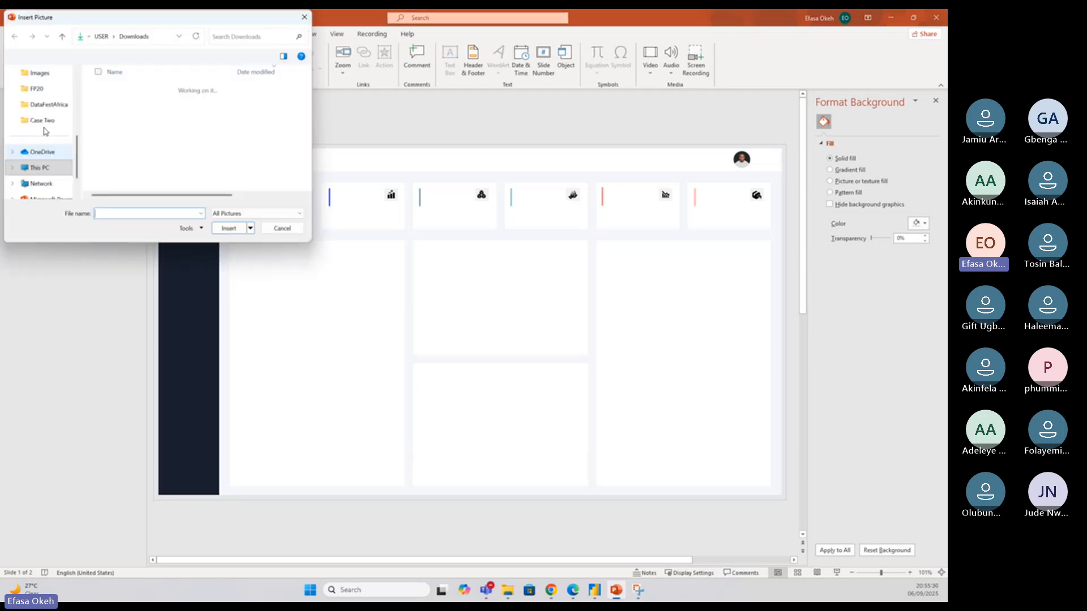
pyautogui.scroll(4, 37, 113)
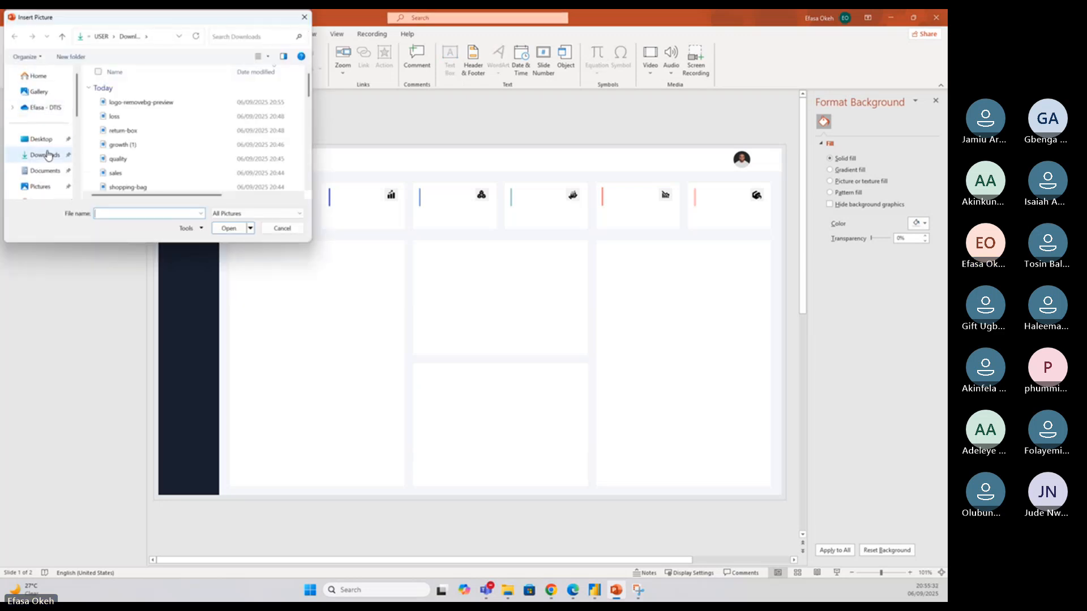
pyautogui.click(49, 155)
pyautogui.click(136, 117)
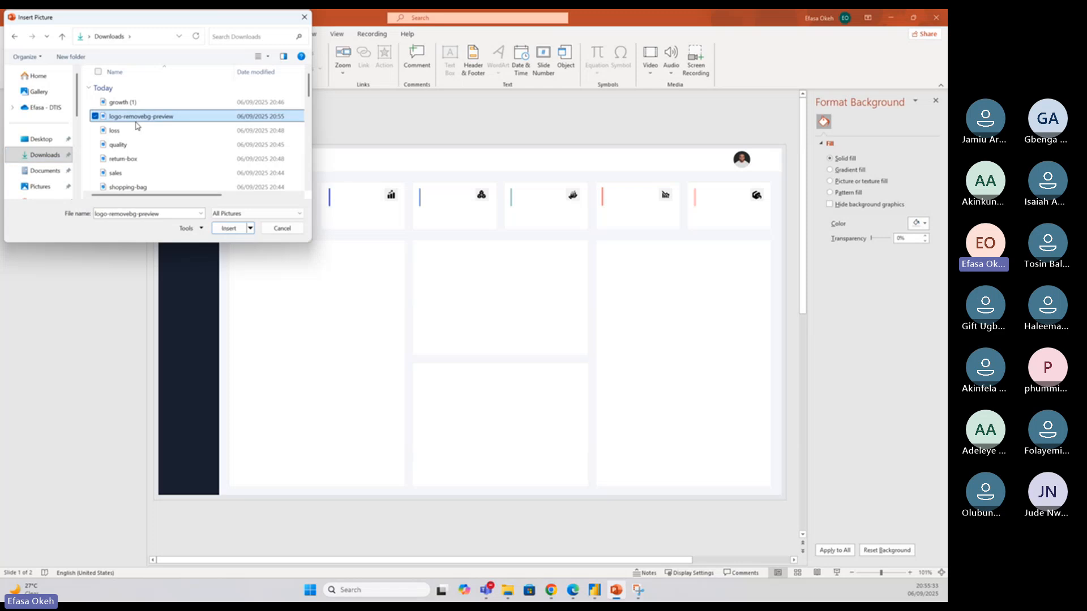
pyautogui.click(229, 228)
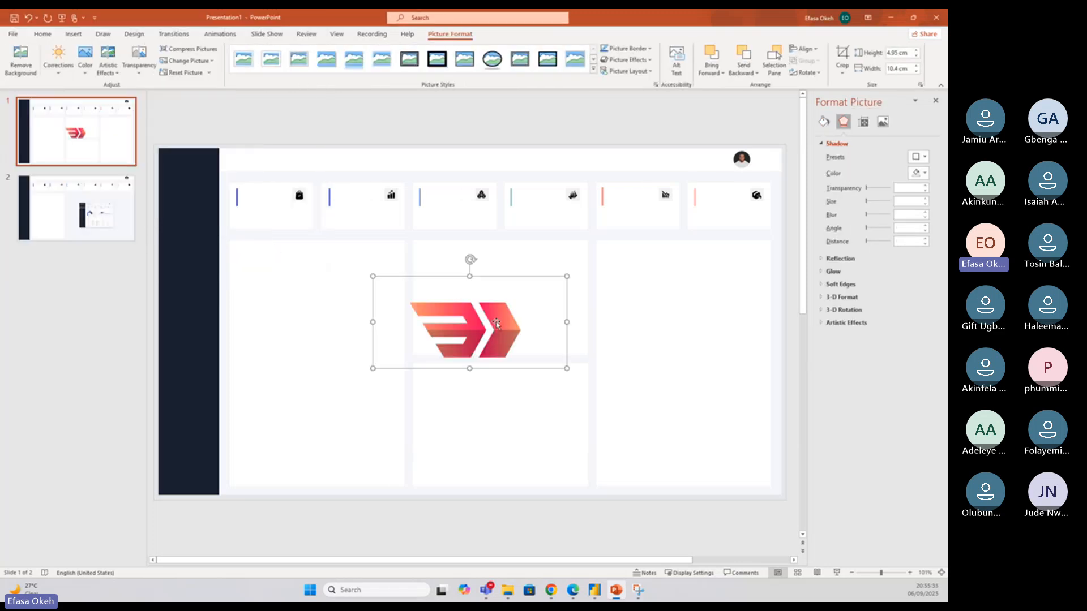
# Shrink the logo to about 3.35 cm wide by 1.59 cm high and place it near the top of the dark sidebar
pyautogui.moveTo(496, 324); pyautogui.dragTo(384, 315)
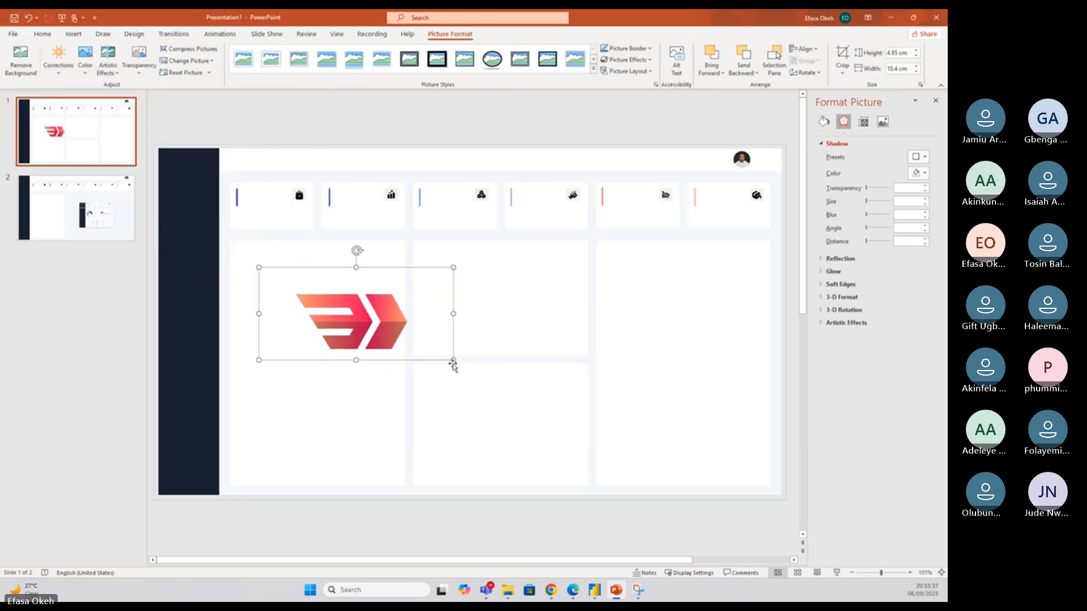
pyautogui.moveTo(453, 363); pyautogui.dragTo(195, 185)
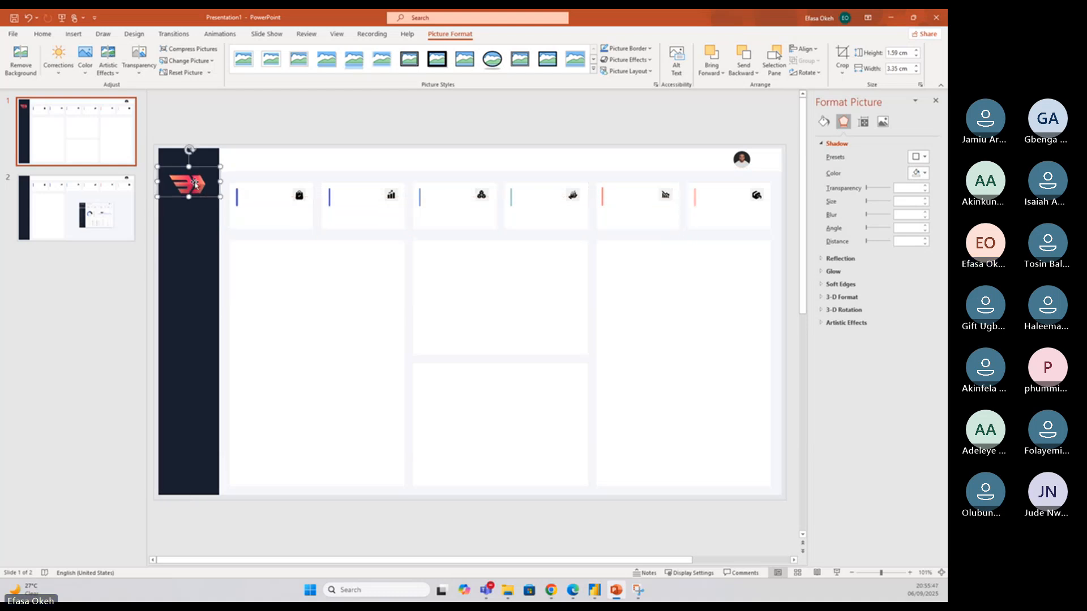
pyautogui.click(226, 109)
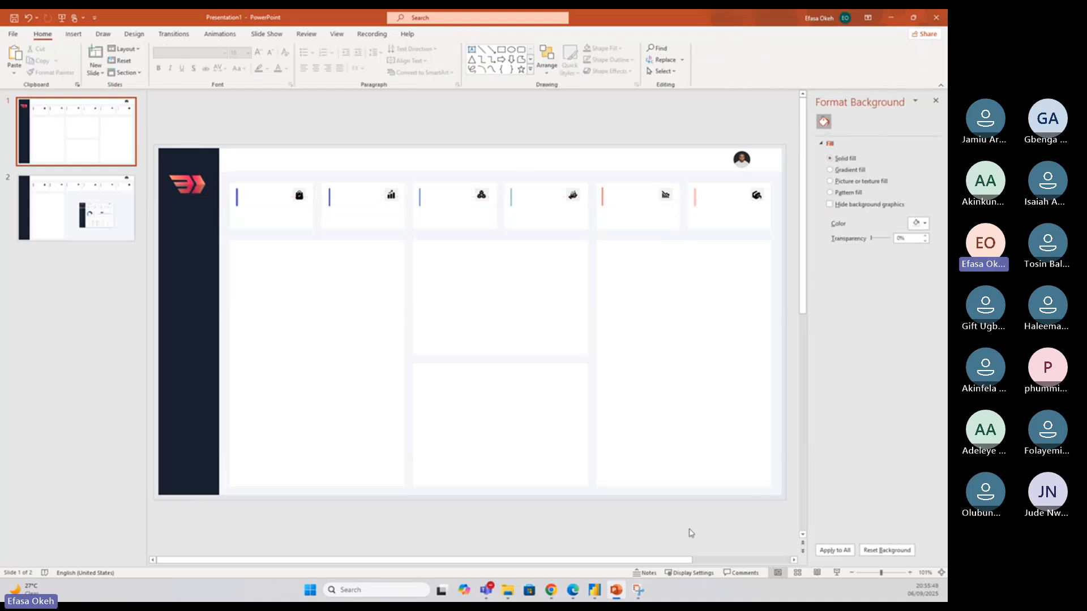
# Capture the whole slide 1 dashboard layout as a new rectangular snip with Snipping Tool
pyautogui.click(640, 594)
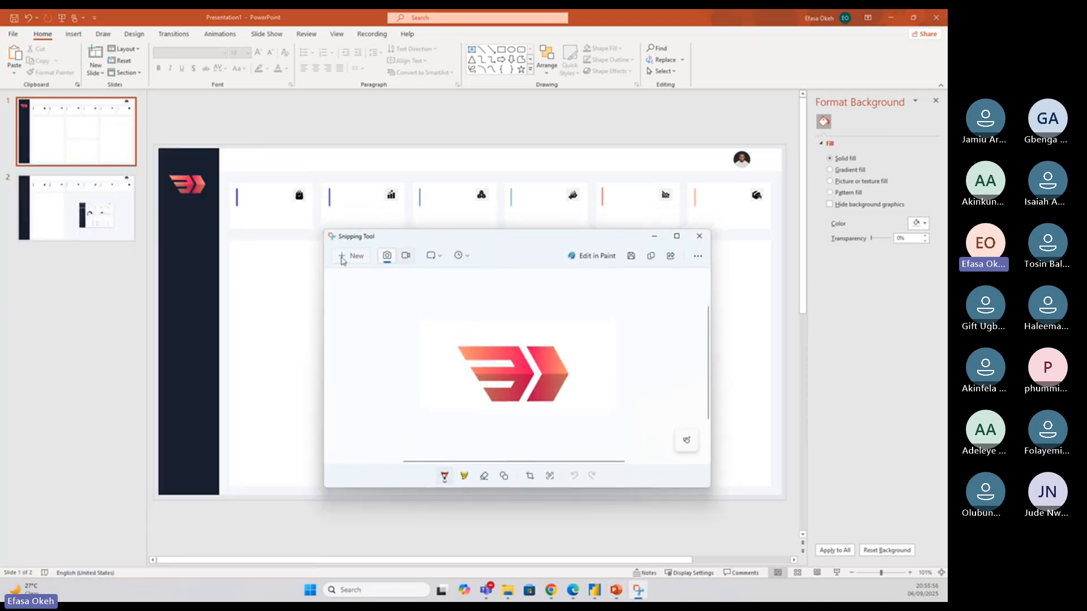
pyautogui.click(351, 256)
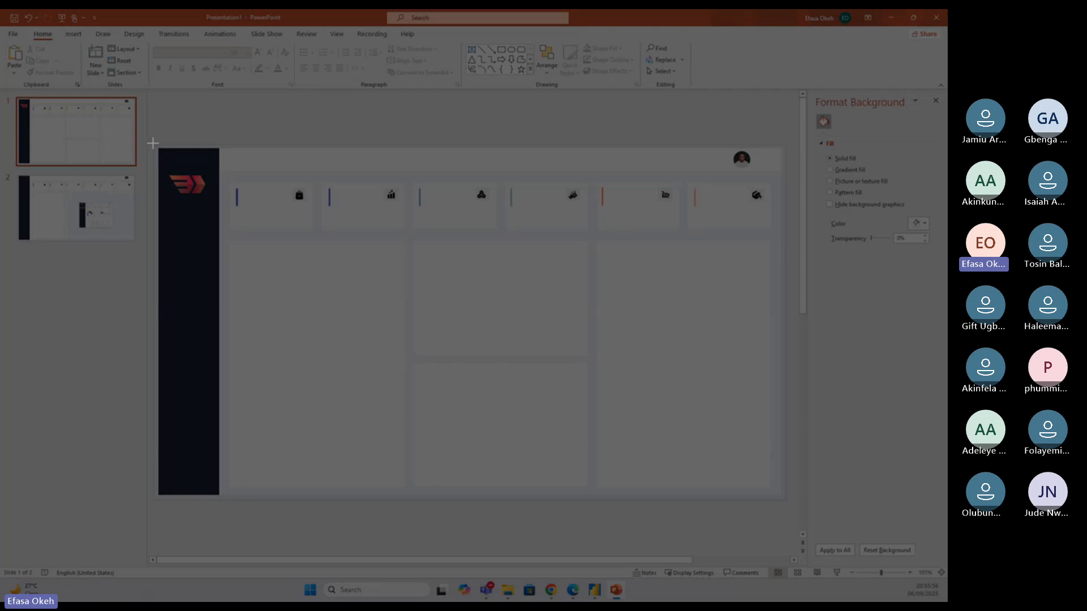
pyautogui.moveTo(152, 144); pyautogui.dragTo(789, 505)
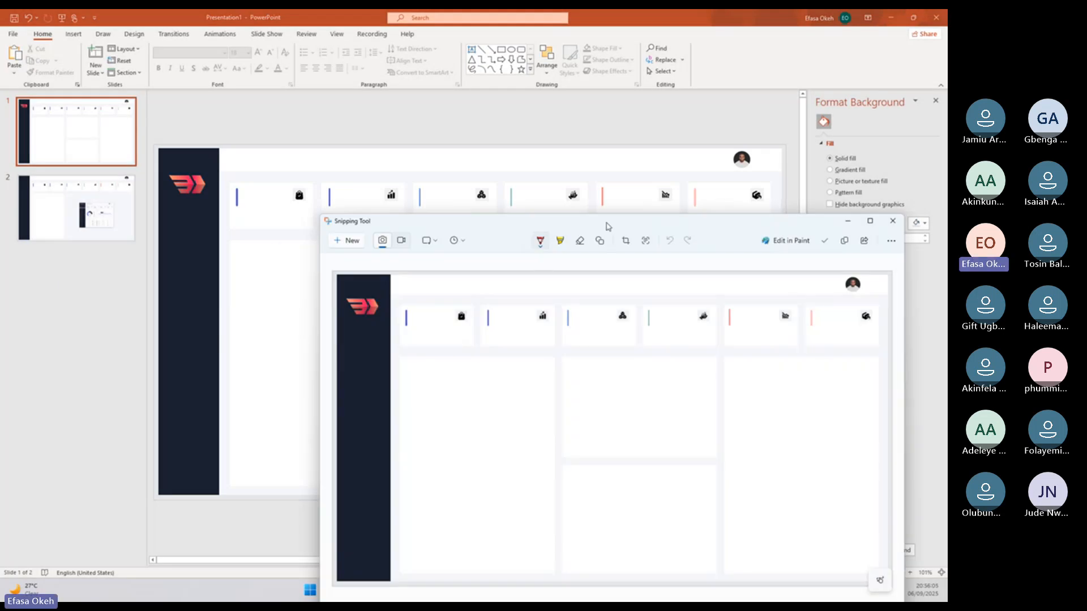
pyautogui.moveTo(606, 226); pyautogui.dragTo(478, 106)
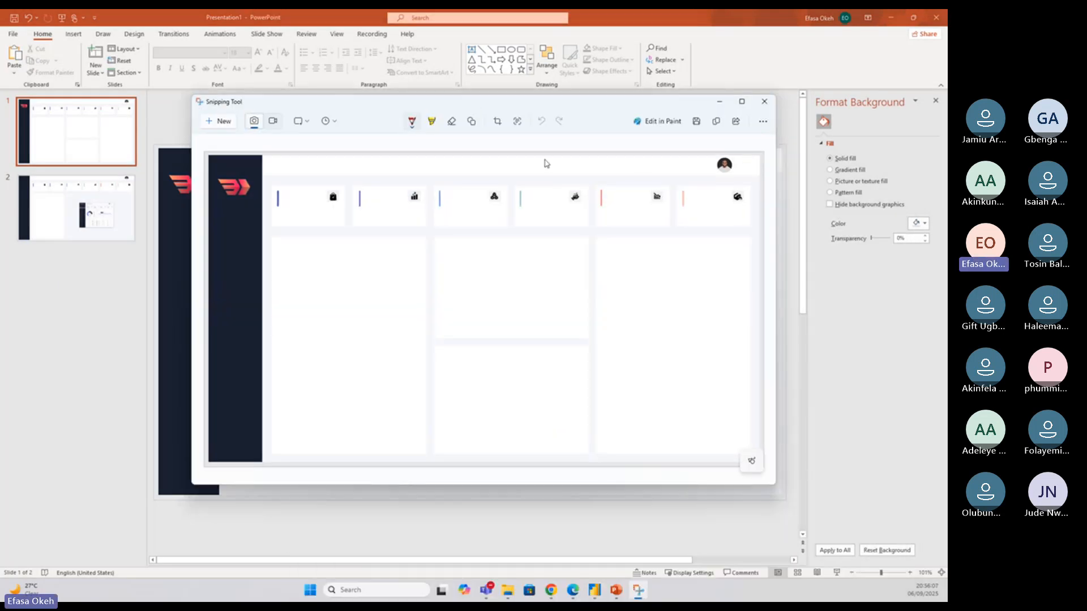
# Save the slide capture to the Desktop as a JPG named Background
pyautogui.click(695, 123)
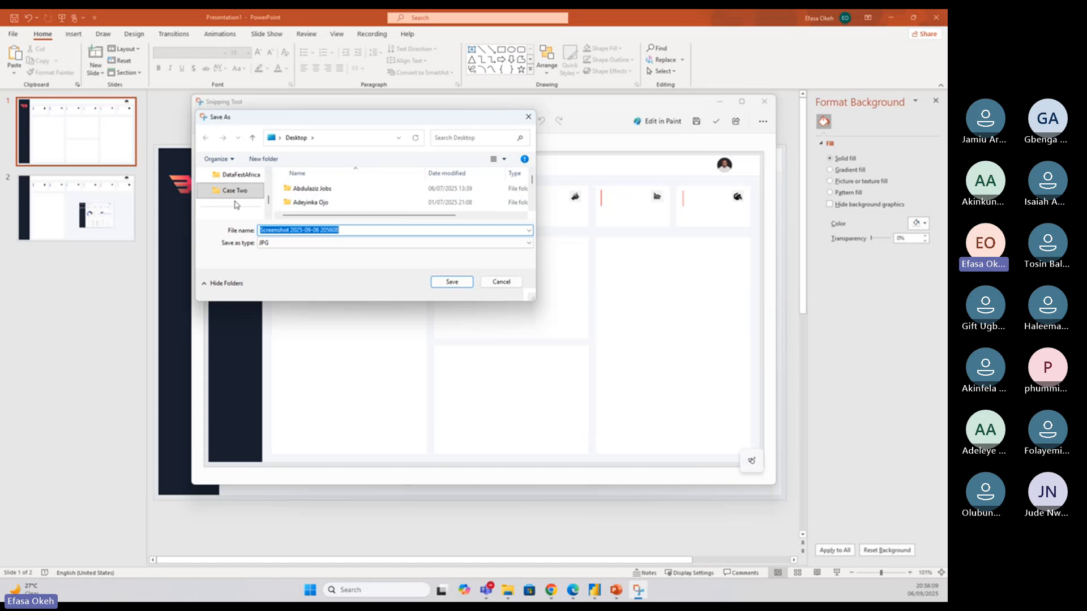
pyautogui.scroll(3, 231, 184)
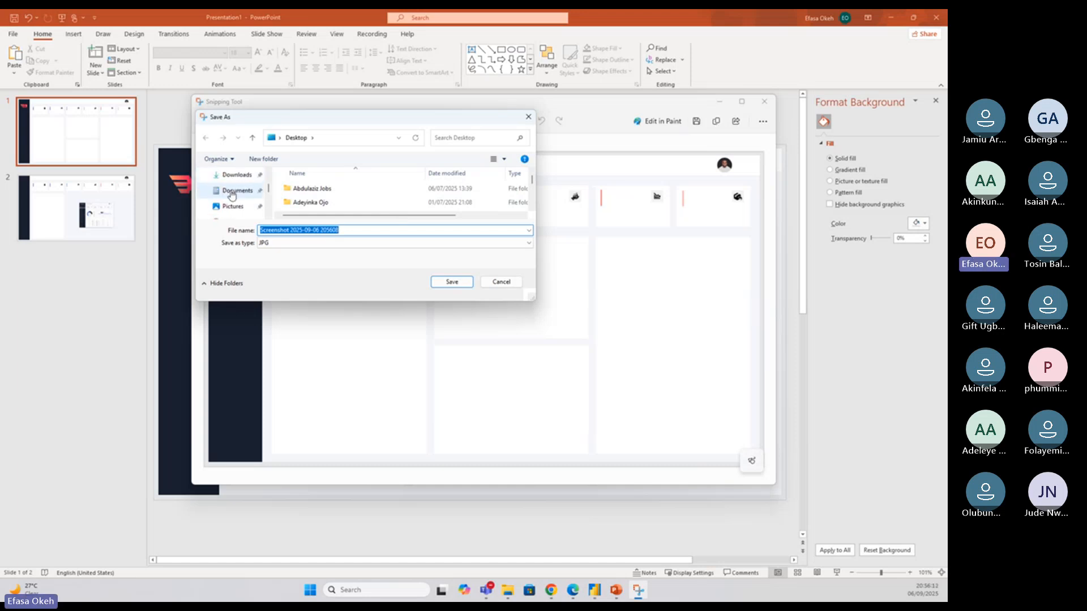
pyautogui.scroll(3, 231, 187)
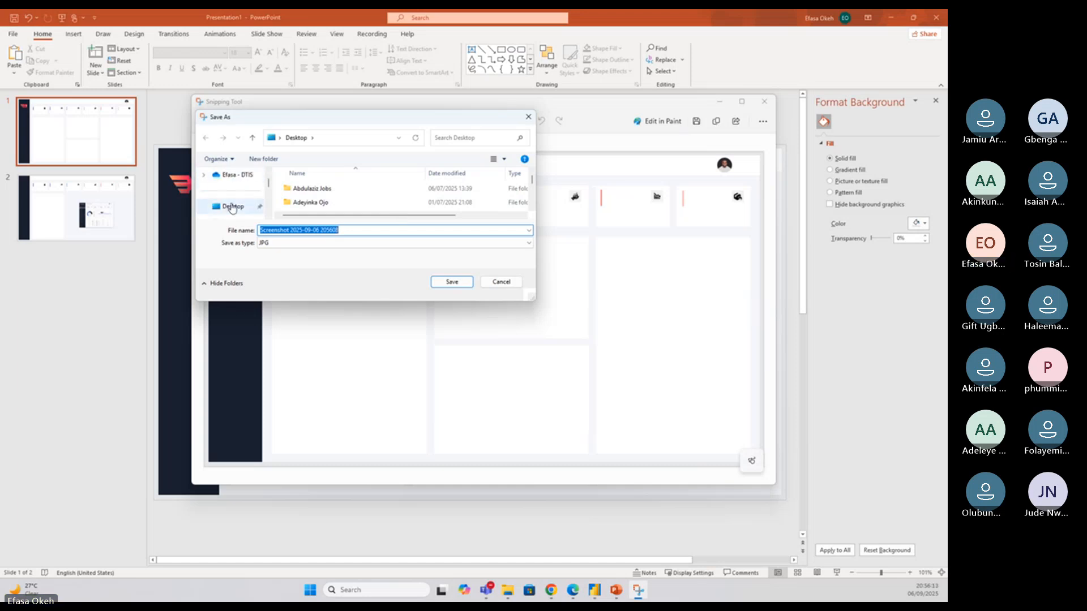
pyautogui.click(232, 191)
pyautogui.click(356, 231)
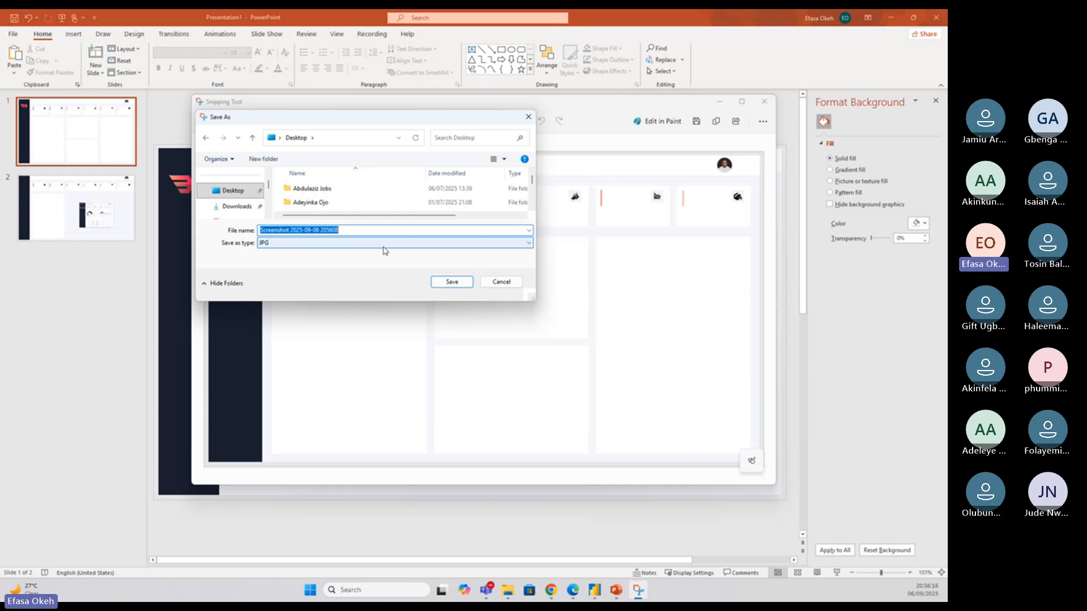
pyautogui.write('Background')
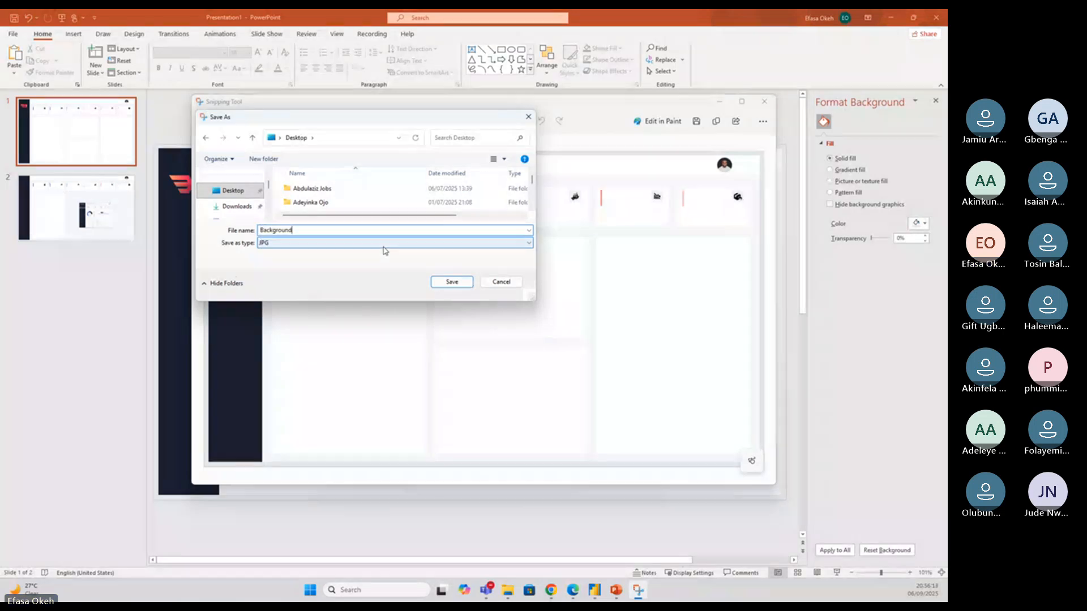
pyautogui.press('Return')
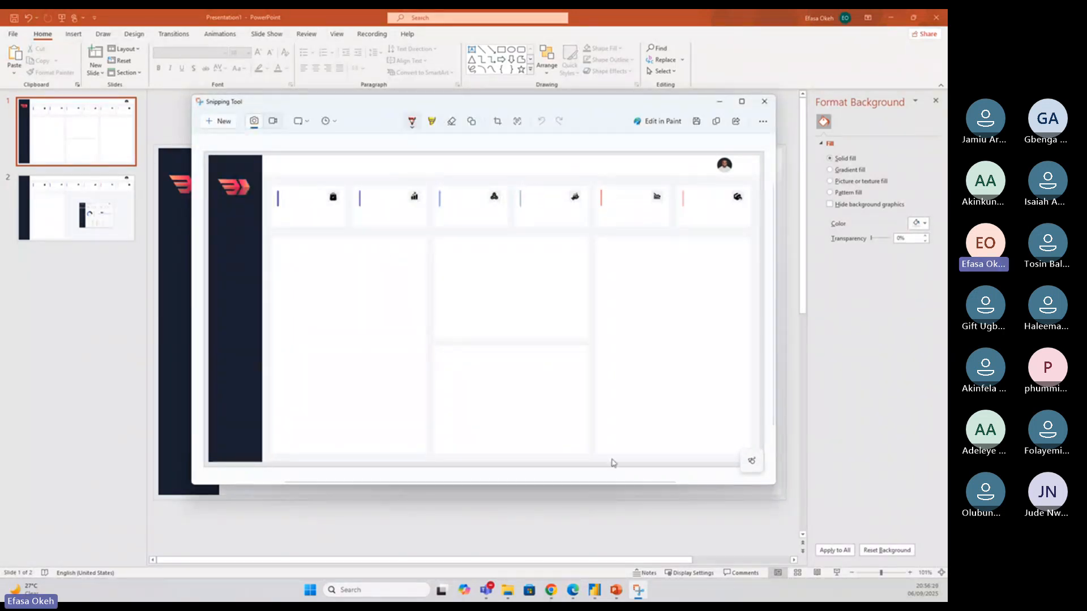
# Switch to the Power BI report and move the Total Orders card into line with the other KPI cards, above its sparkline
pyautogui.click(594, 590)
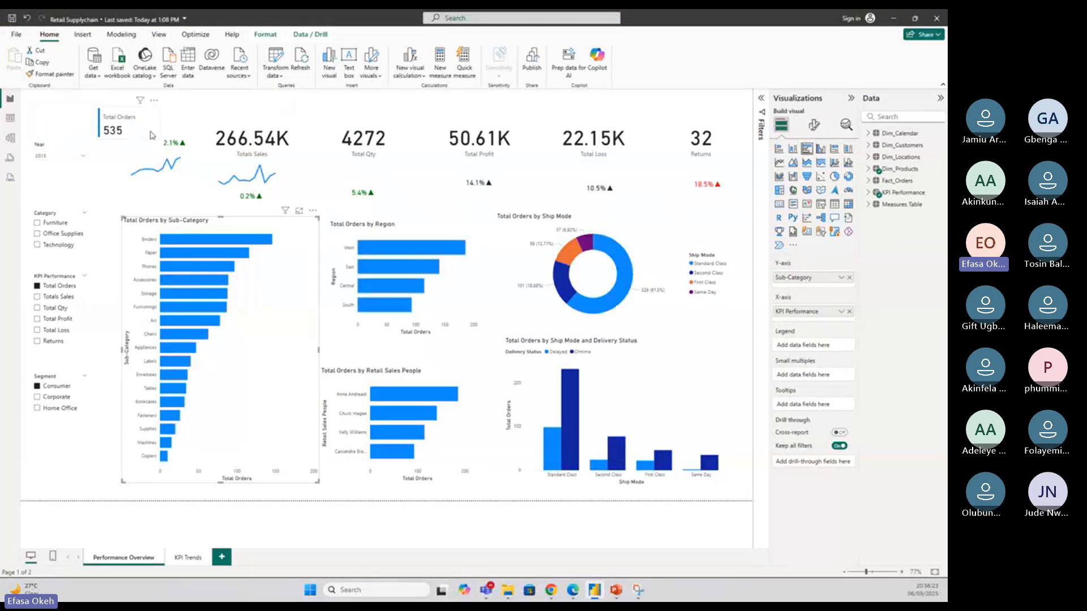
pyautogui.moveTo(150, 104); pyautogui.dragTo(179, 114)
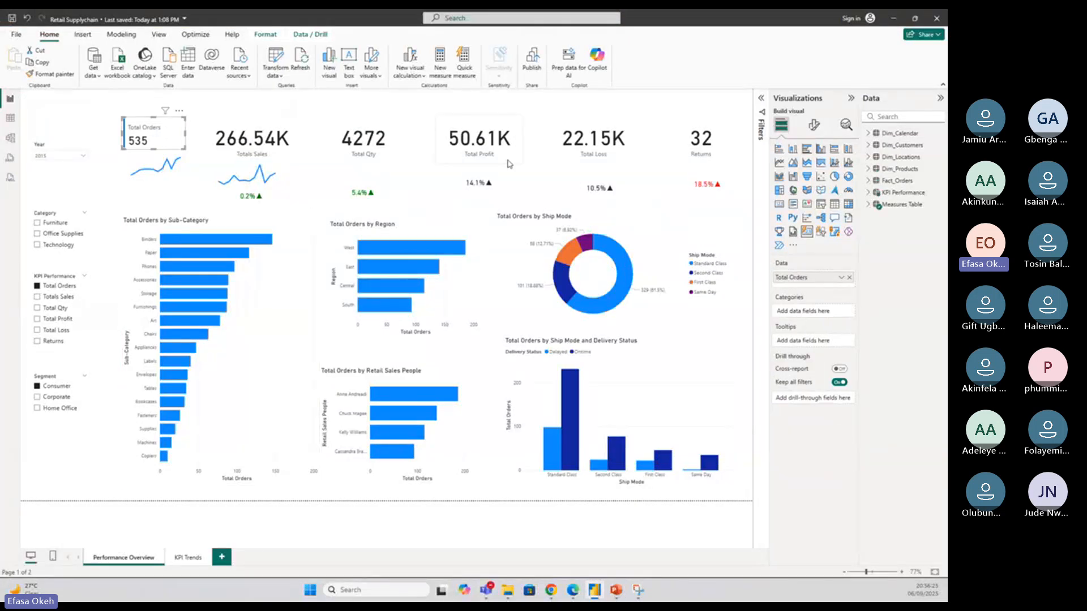
# Set the Background image from the Desktop as the report page's canvas background with 0% transparency
pyautogui.click(814, 125)
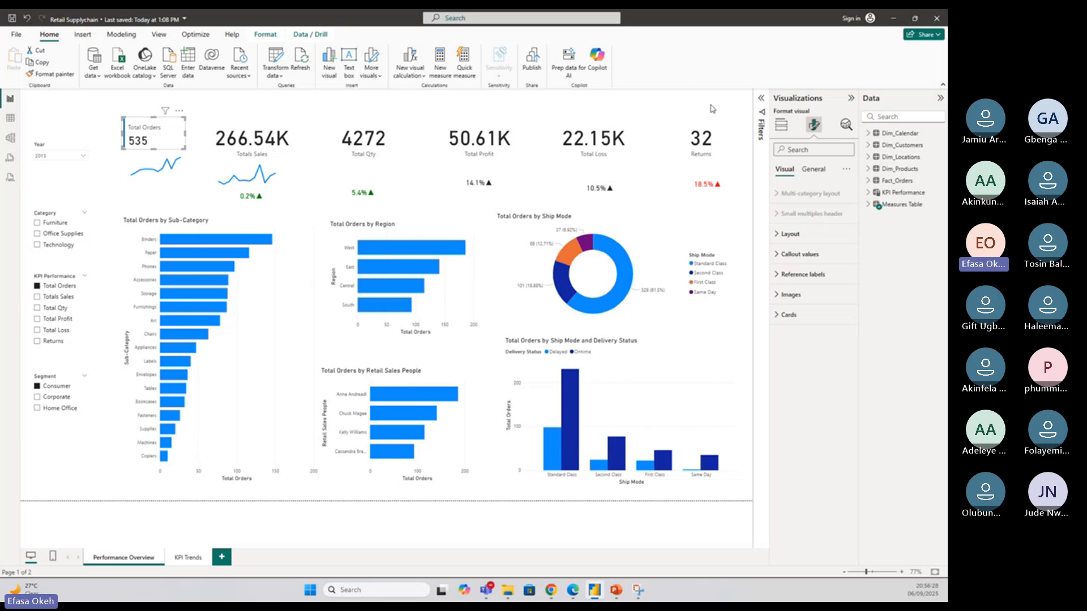
pyautogui.click(397, 102)
pyautogui.click(814, 125)
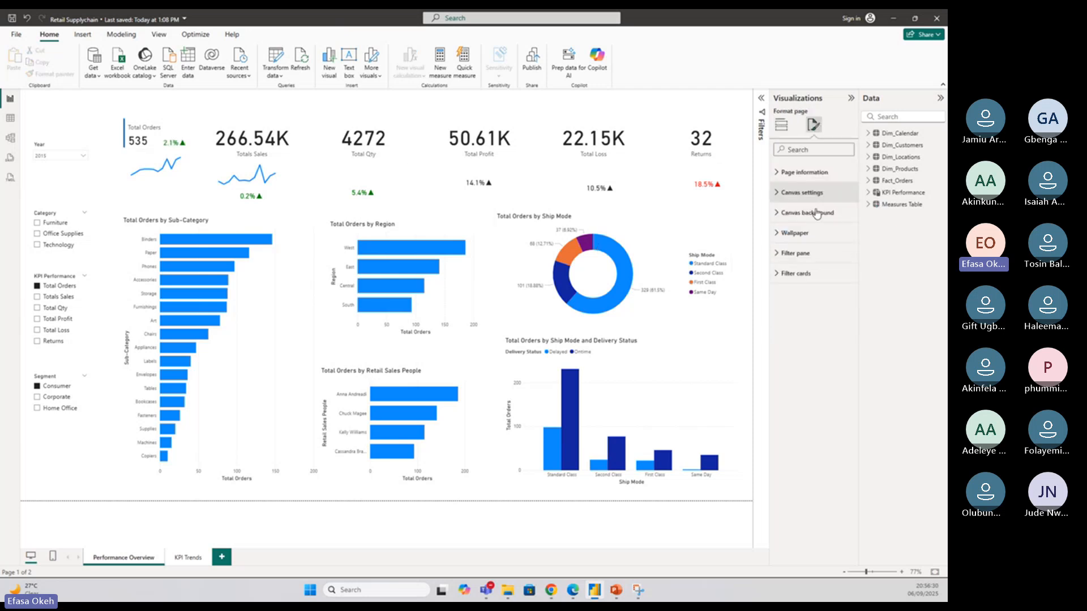
pyautogui.click(805, 213)
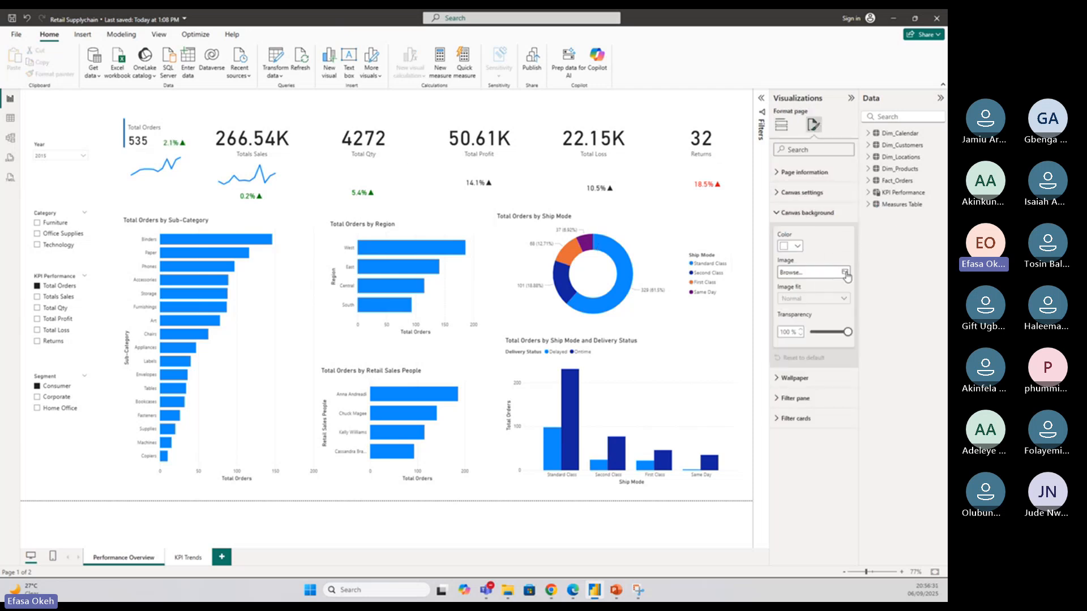
pyautogui.click(808, 275)
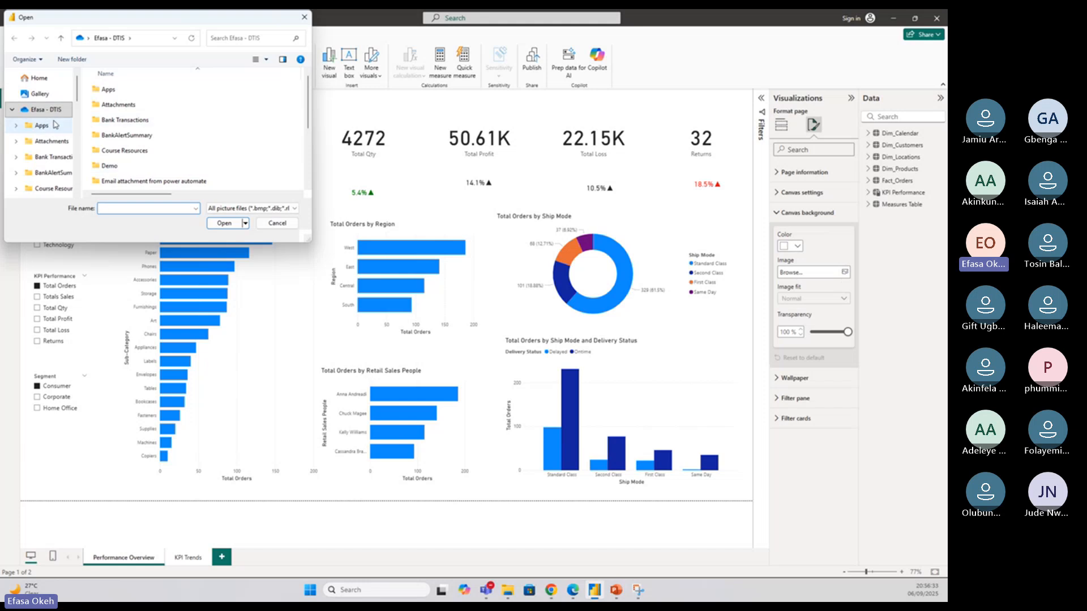
pyautogui.scroll(-2, 39, 119)
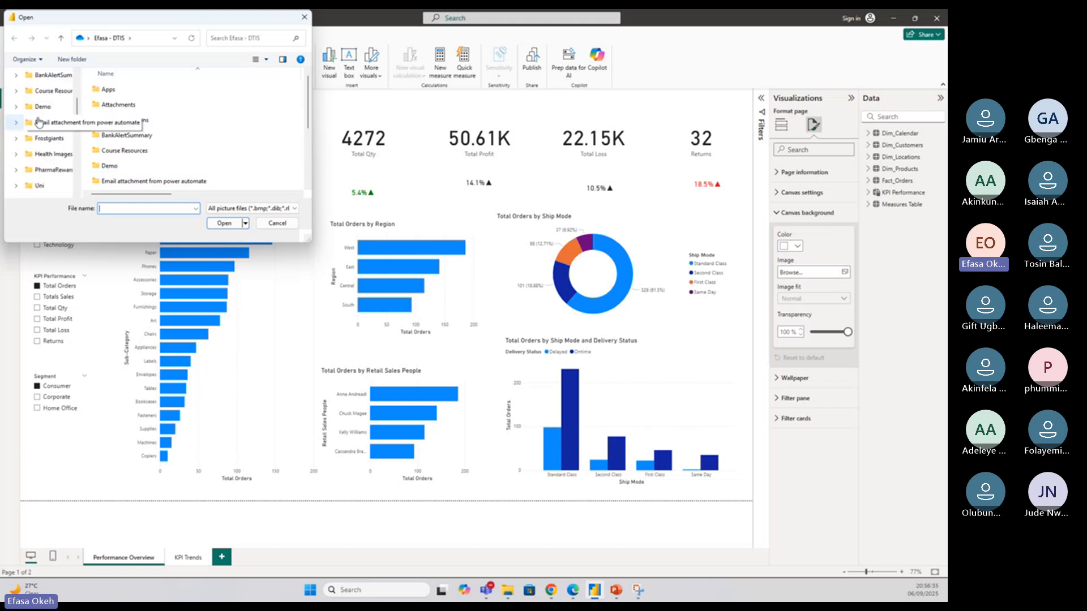
pyautogui.scroll(-2, 40, 141)
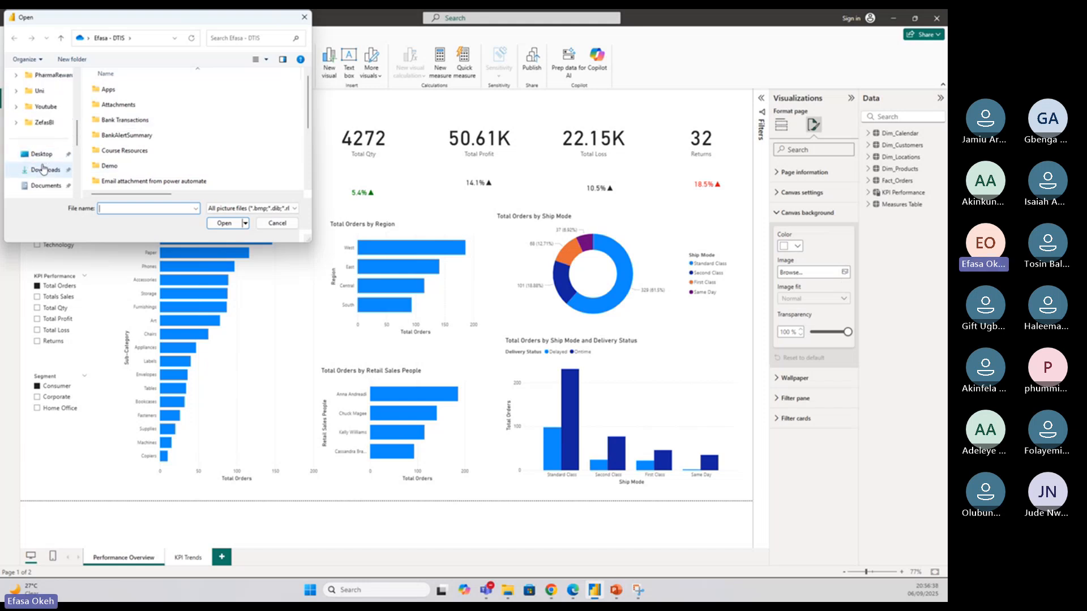
pyautogui.click(42, 154)
pyautogui.scroll(-5, 124, 170)
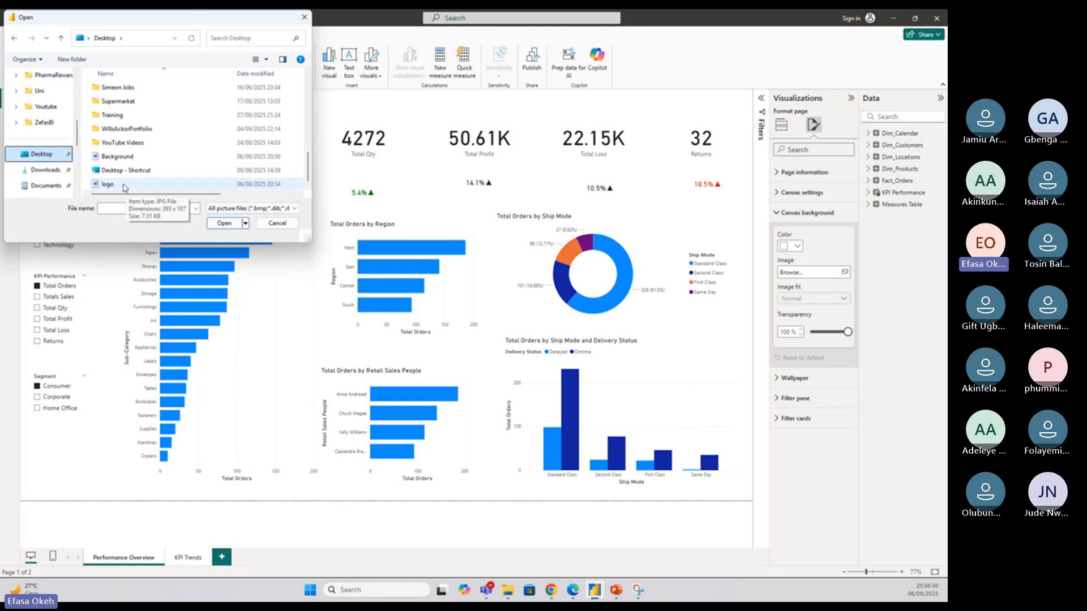
pyautogui.click(116, 157)
pyautogui.click(225, 223)
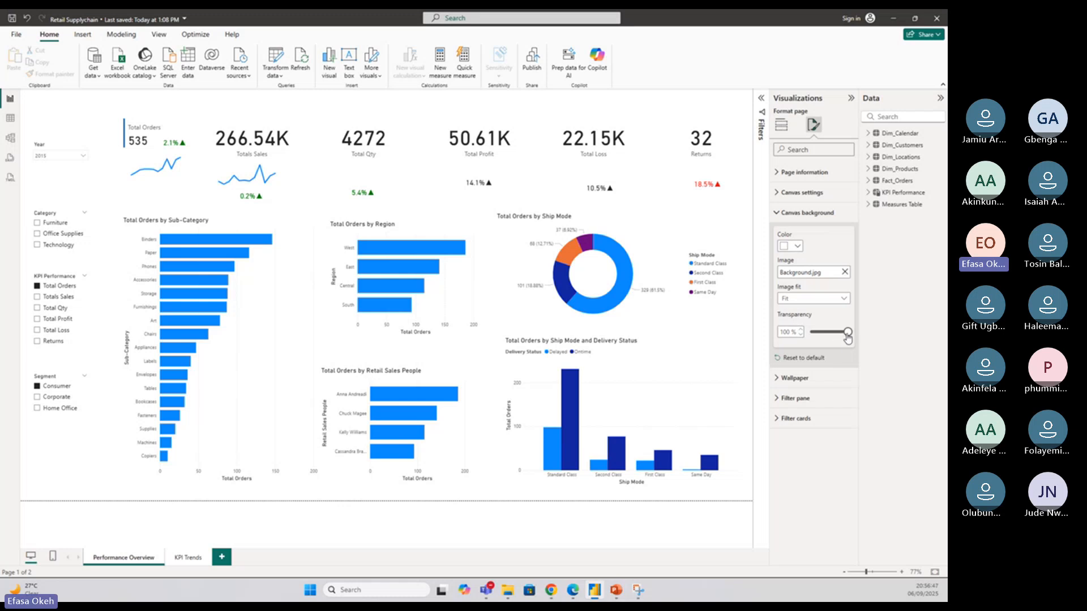
pyautogui.moveTo(848, 332); pyautogui.dragTo(800, 343)
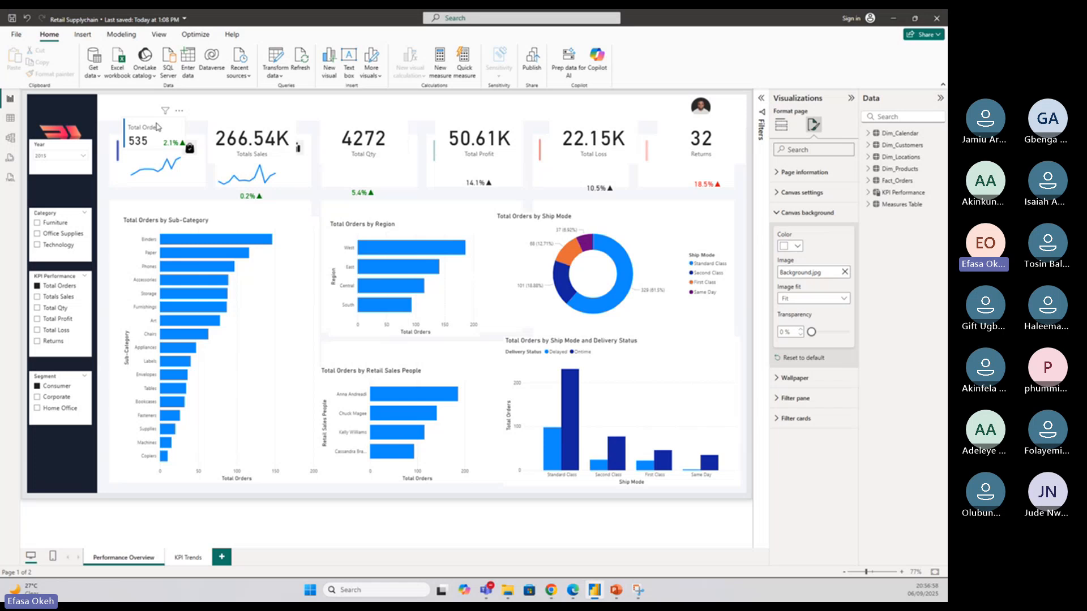
# Move the Total Orders card down over its sparkline and turn off its accent bar
pyautogui.moveTo(154, 126); pyautogui.dragTo(183, 185)
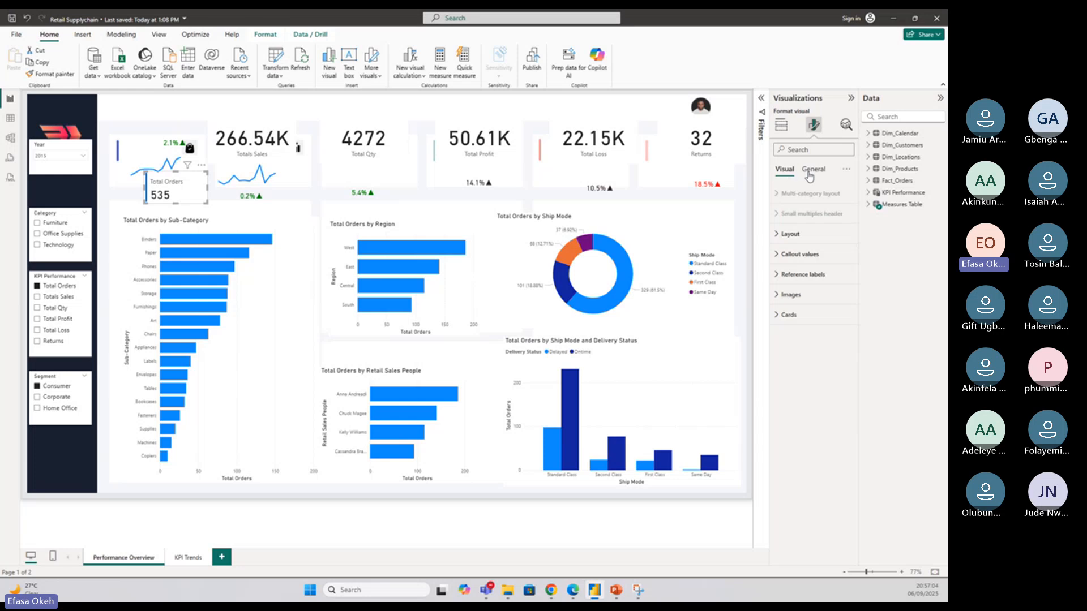
pyautogui.click(790, 314)
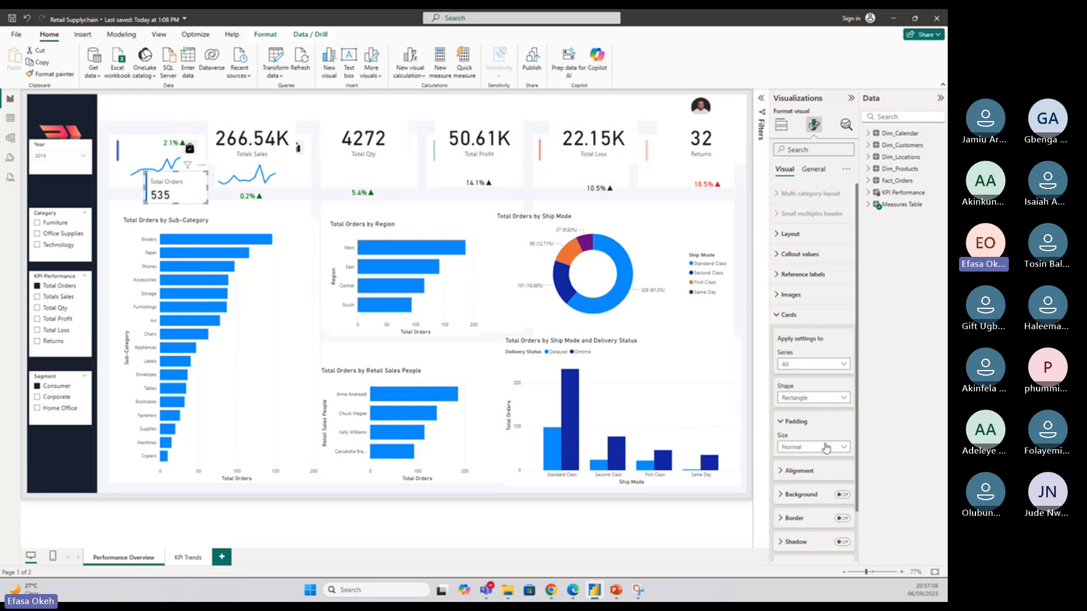
pyautogui.scroll(-1, 827, 455)
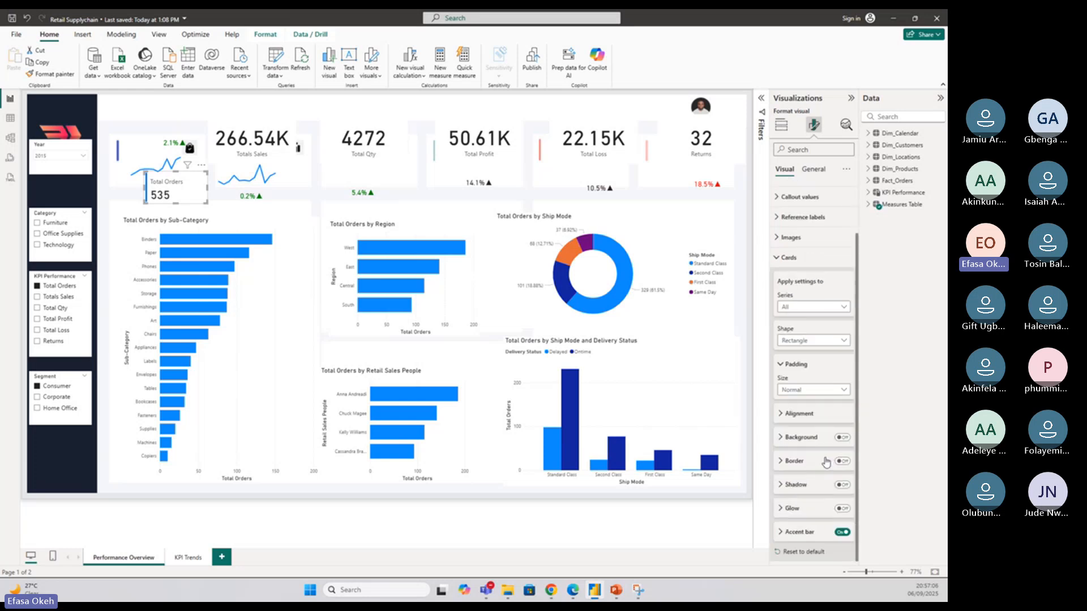
pyautogui.click(785, 262)
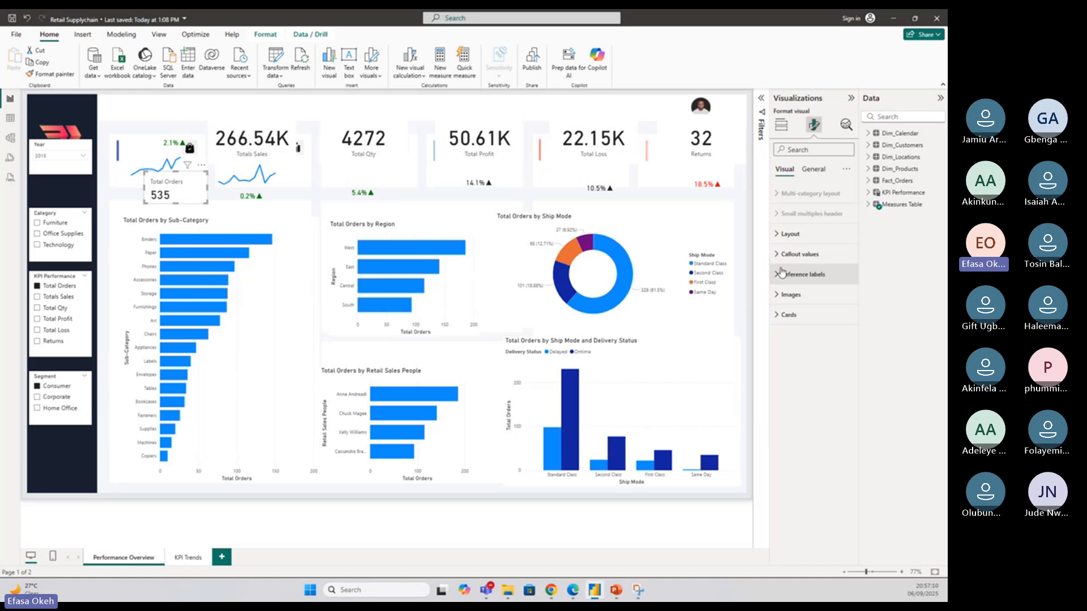
pyautogui.click(789, 256)
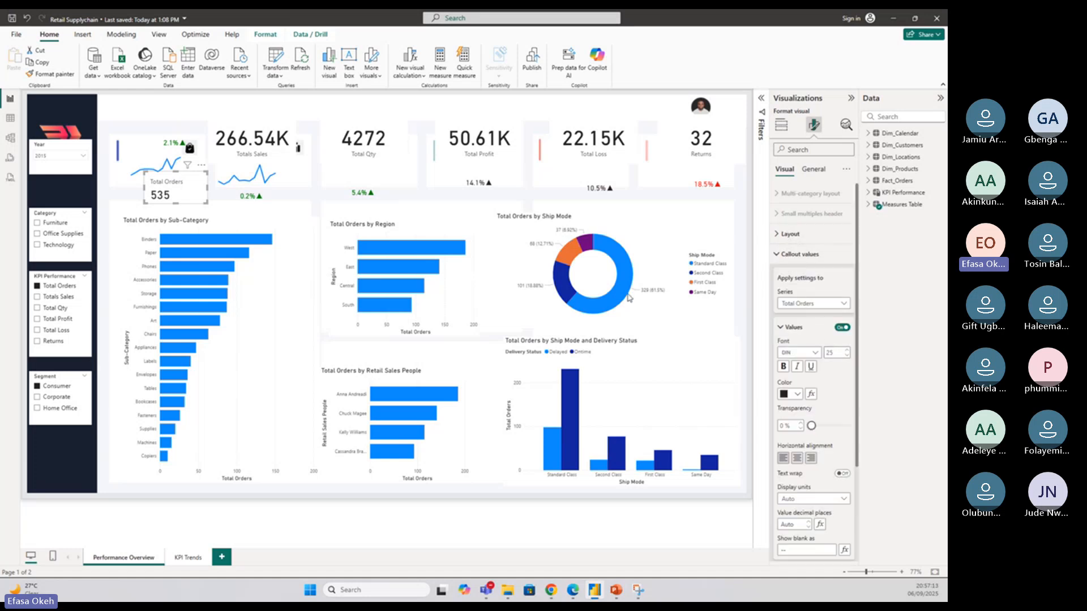
# Turn off the Total Orders card's background, shrink the card and place it beside the blue bar in the first KPI panel
pyautogui.moveTo(188, 194)
pyautogui.mouseDown()
pyautogui.moveTo(170, 165)
pyautogui.moveTo(187, 188)
pyautogui.mouseUp()
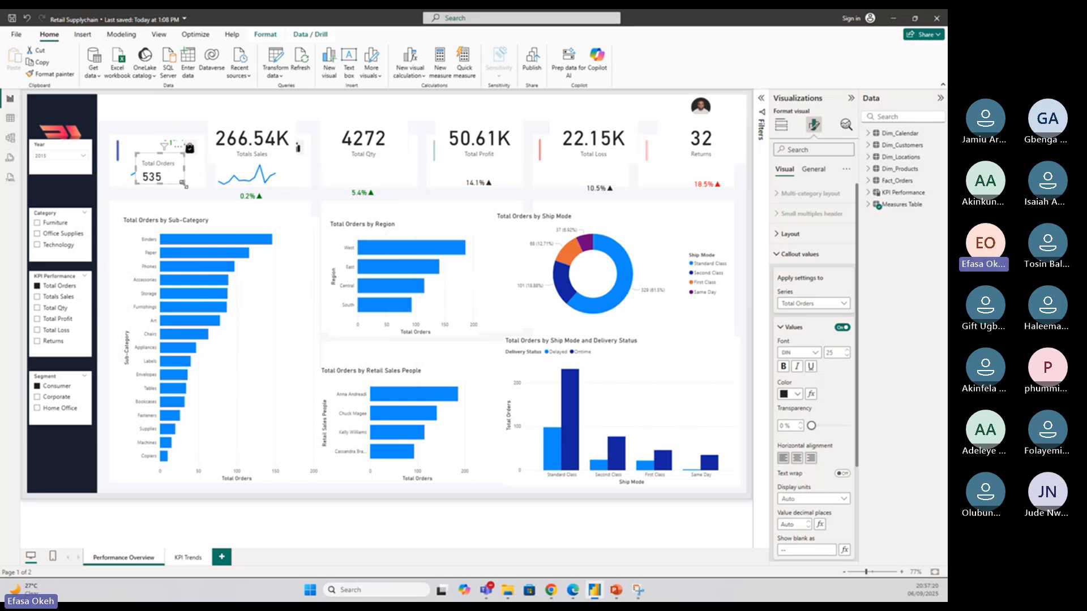
pyautogui.click(813, 169)
pyautogui.click(792, 233)
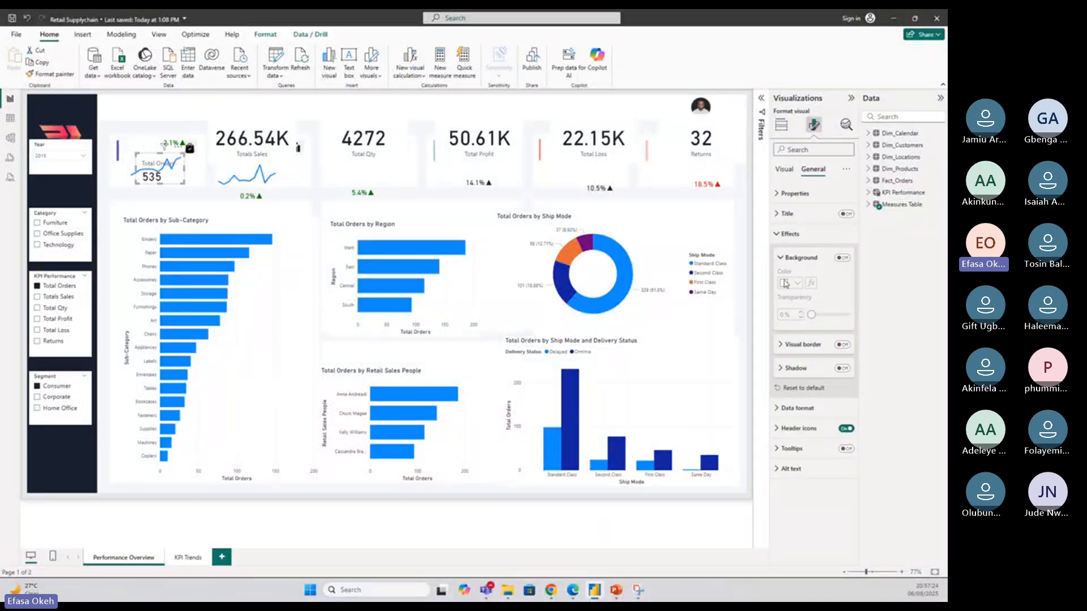
pyautogui.click(792, 234)
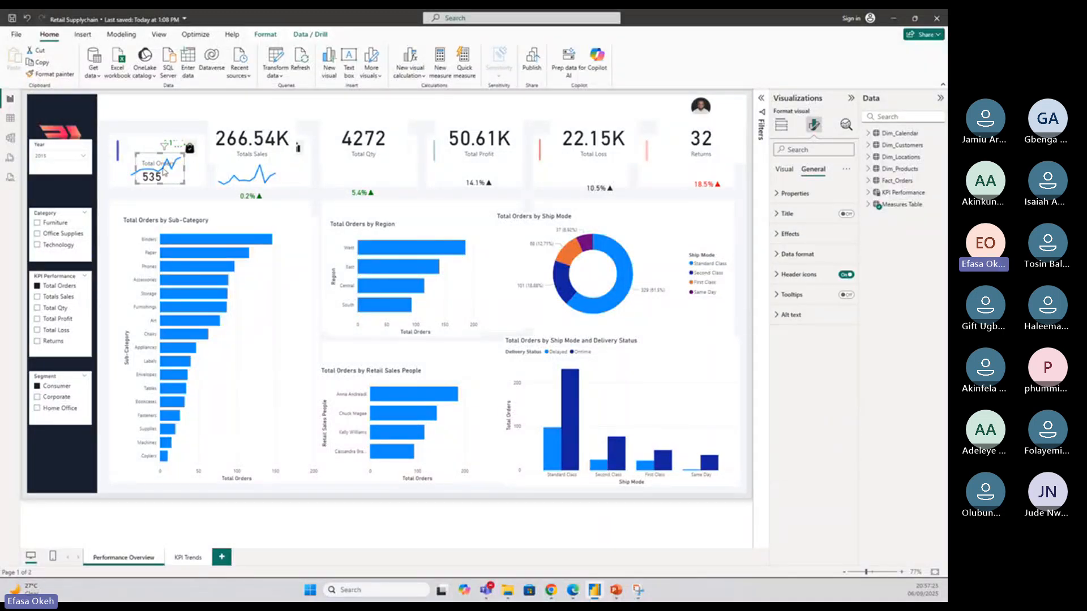
pyautogui.moveTo(165, 173); pyautogui.dragTo(147, 155)
# Shift the Total Orders sparkline toward the panel's left side and widen it to span the first KPI panel
pyautogui.click(171, 186)
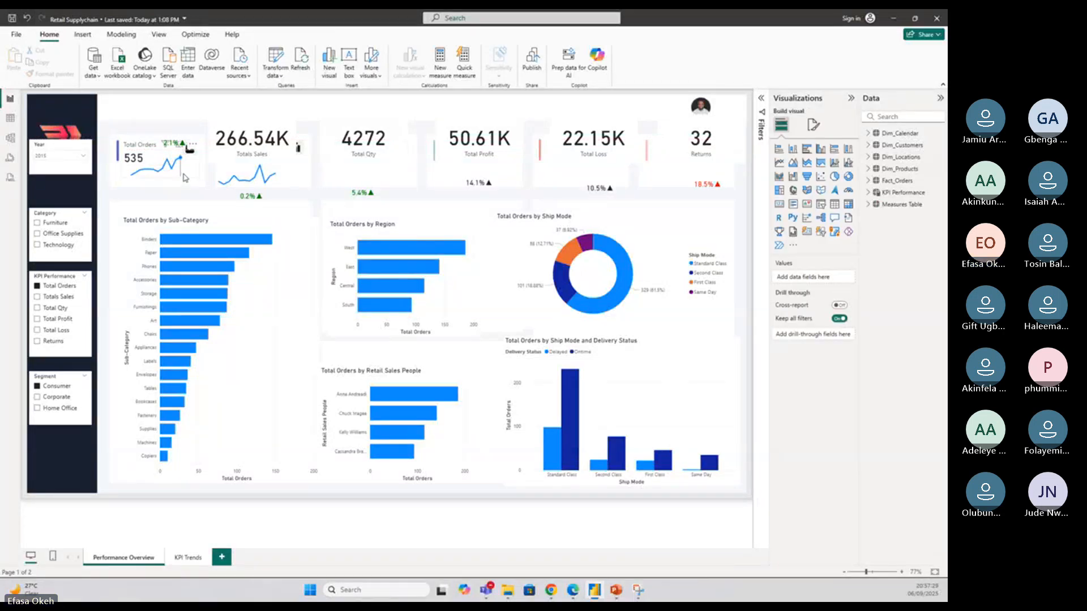
pyautogui.click(185, 179)
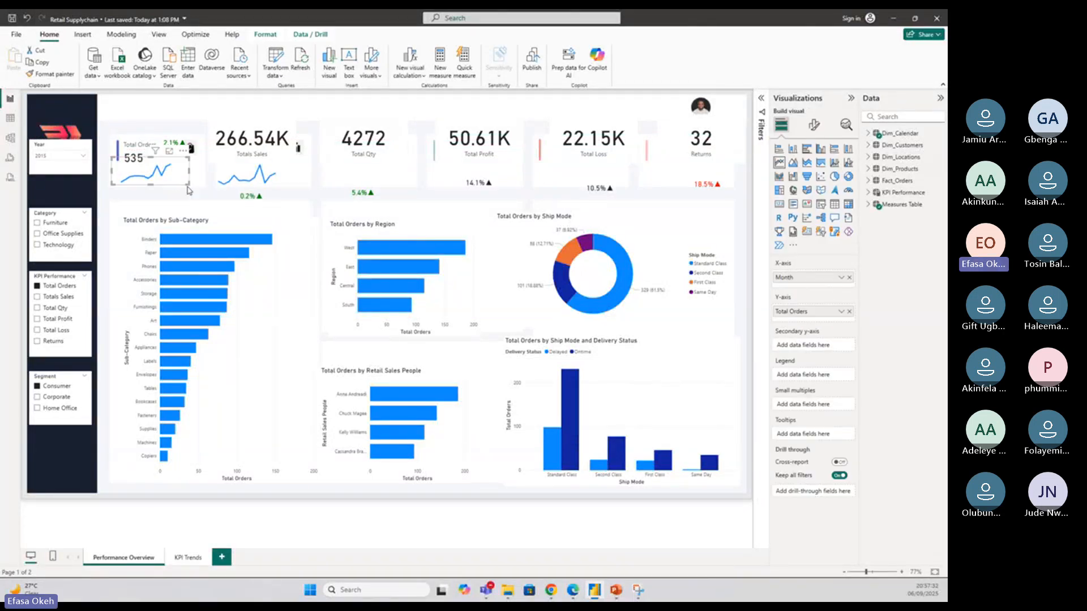
pyautogui.moveTo(189, 184); pyautogui.dragTo(214, 192)
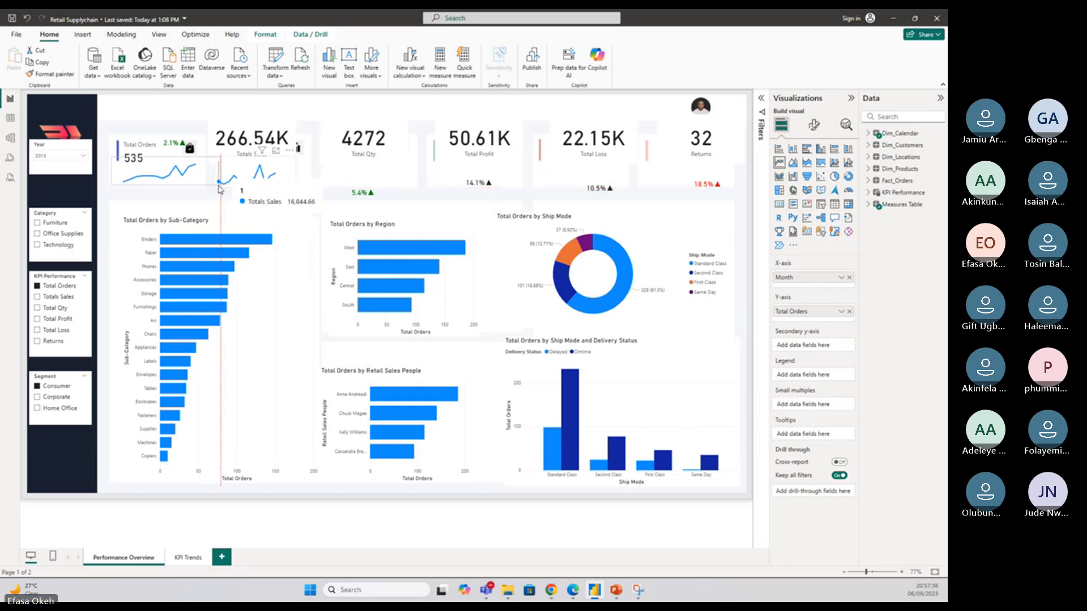
pyautogui.click(220, 190)
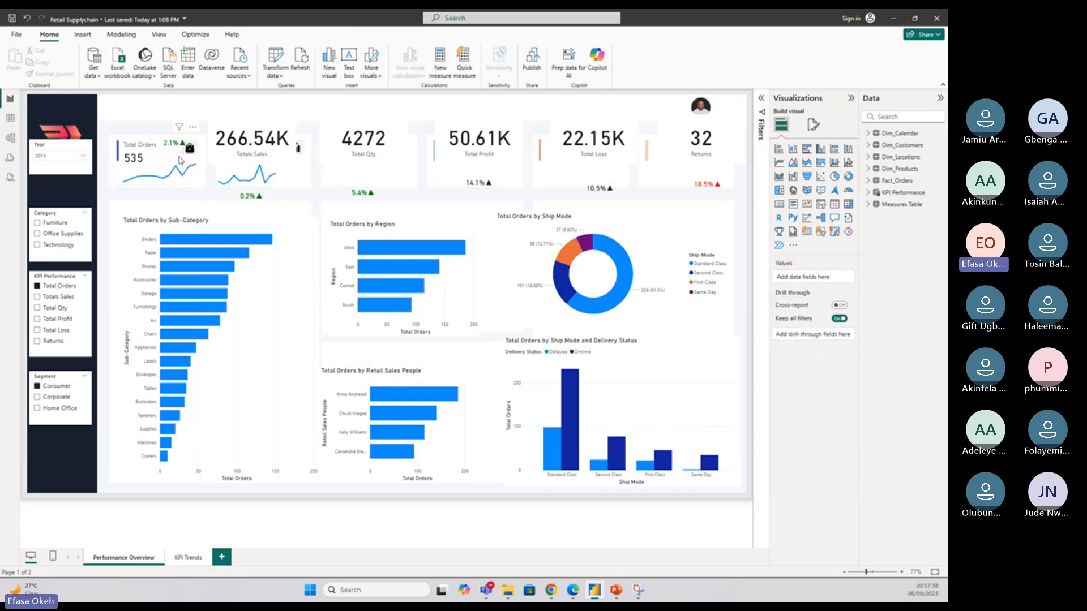
# Move the Total Orders year-over-year percentage label down beside the order value and check its background effect settings
pyautogui.moveTo(180, 149); pyautogui.dragTo(166, 164)
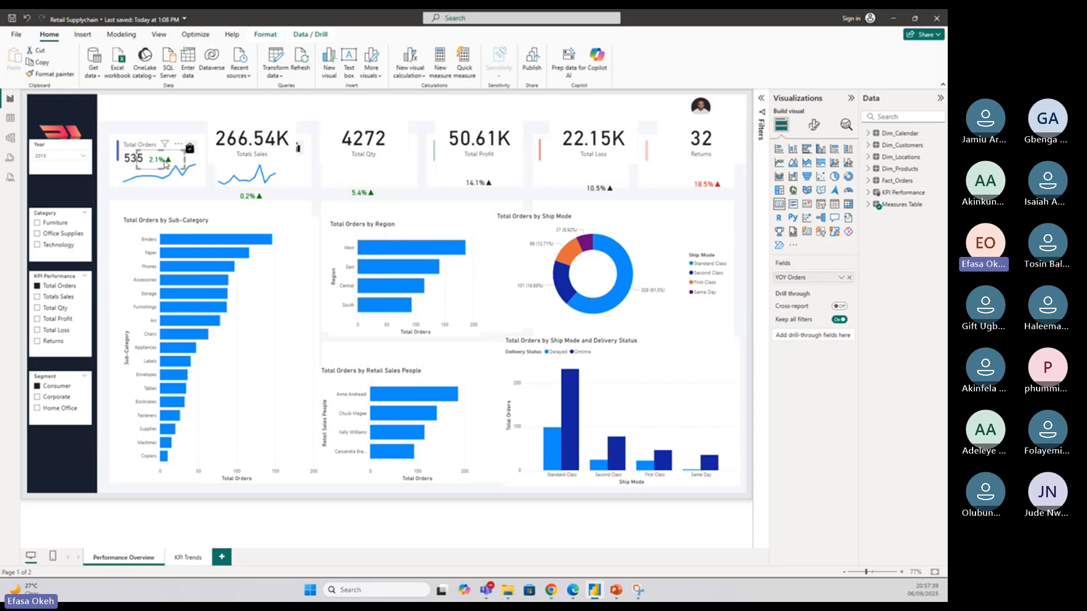
pyautogui.click(812, 125)
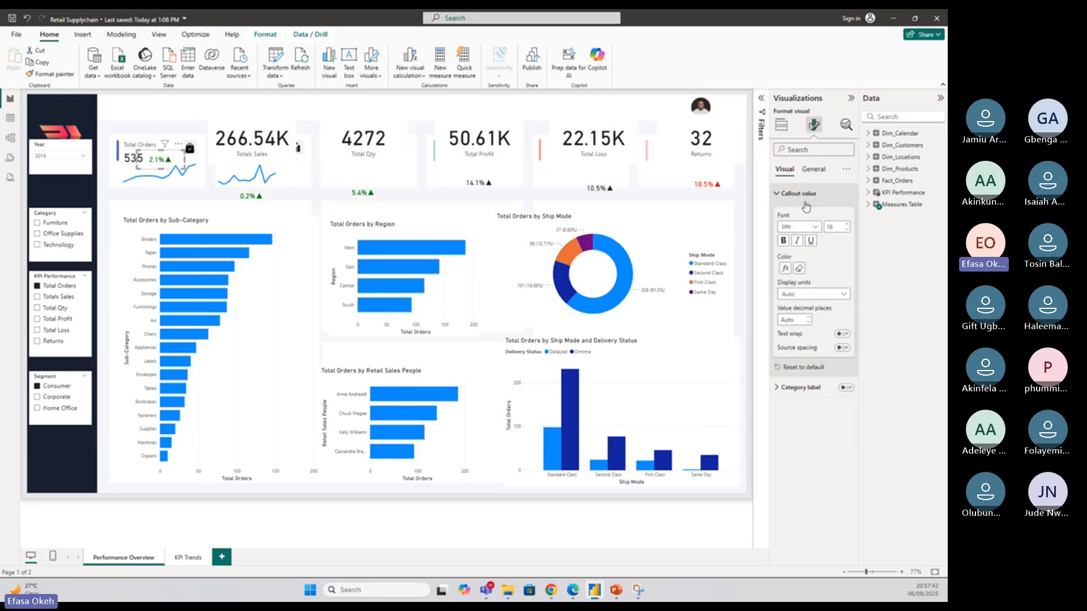
pyautogui.click(815, 169)
pyautogui.click(826, 233)
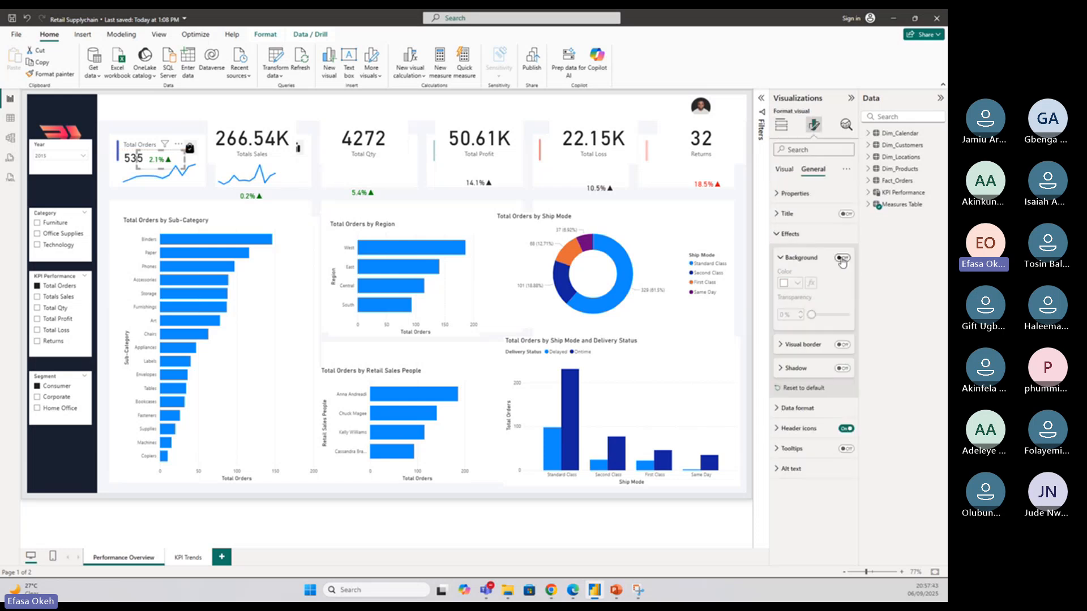
pyautogui.click(790, 234)
# Reduce the percentage label's callout font size to about 11, turn on text wrap and source spacing, and align it beside the order value
pyautogui.click(785, 171)
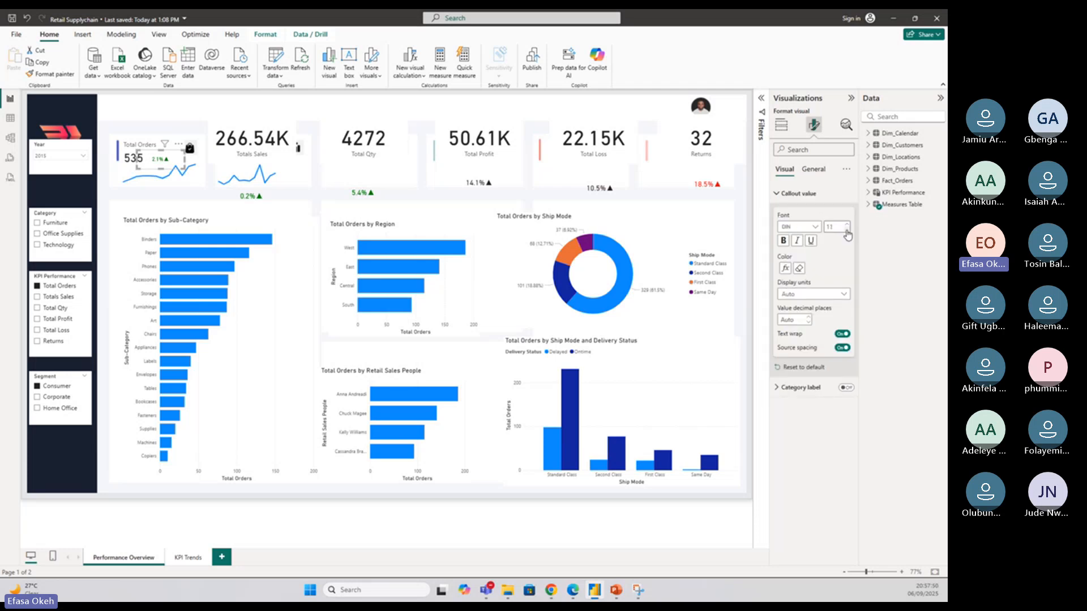
pyautogui.click(847, 224)
pyautogui.click(186, 120)
pyautogui.click(180, 165)
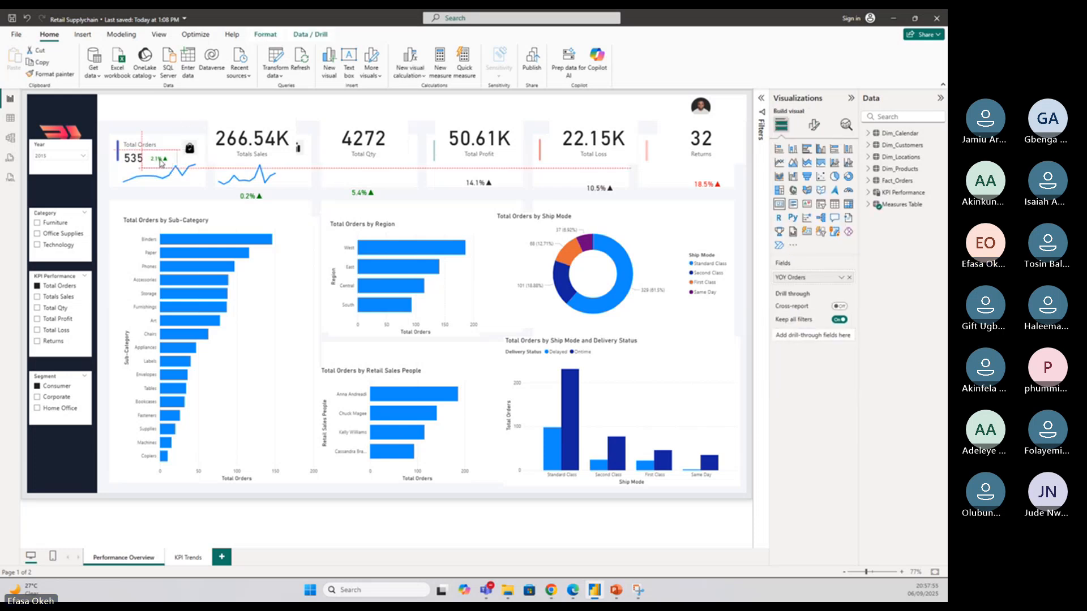
pyautogui.click(181, 124)
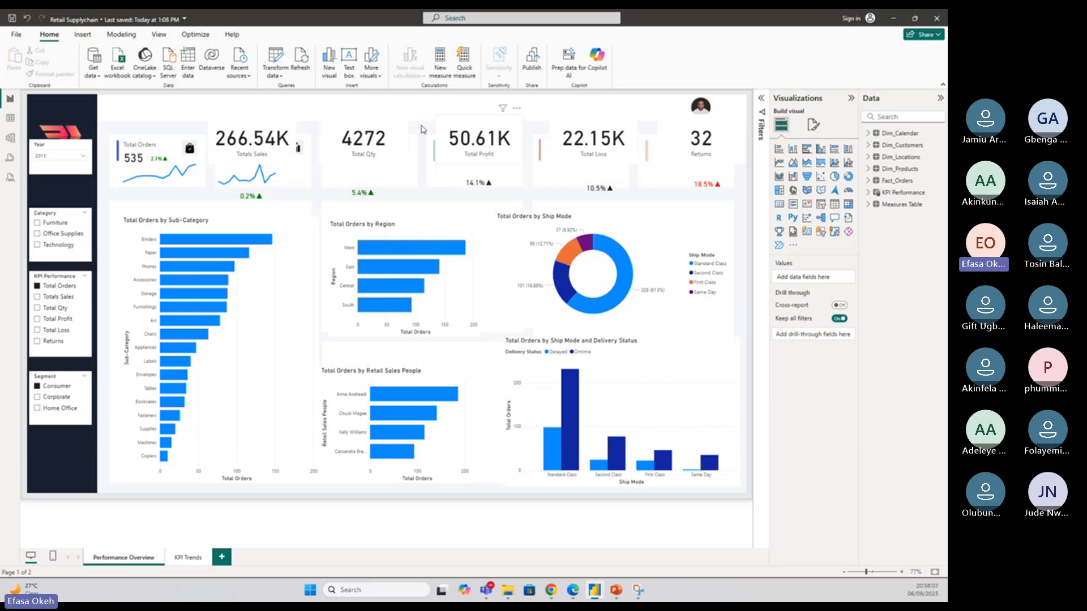
# Move the Totals Sales card out of the second KPI panel and shift the Sub-Category chart to the upper-left of its own panel
pyautogui.moveTo(227, 135); pyautogui.dragTo(395, 203)
pyautogui.click(179, 181)
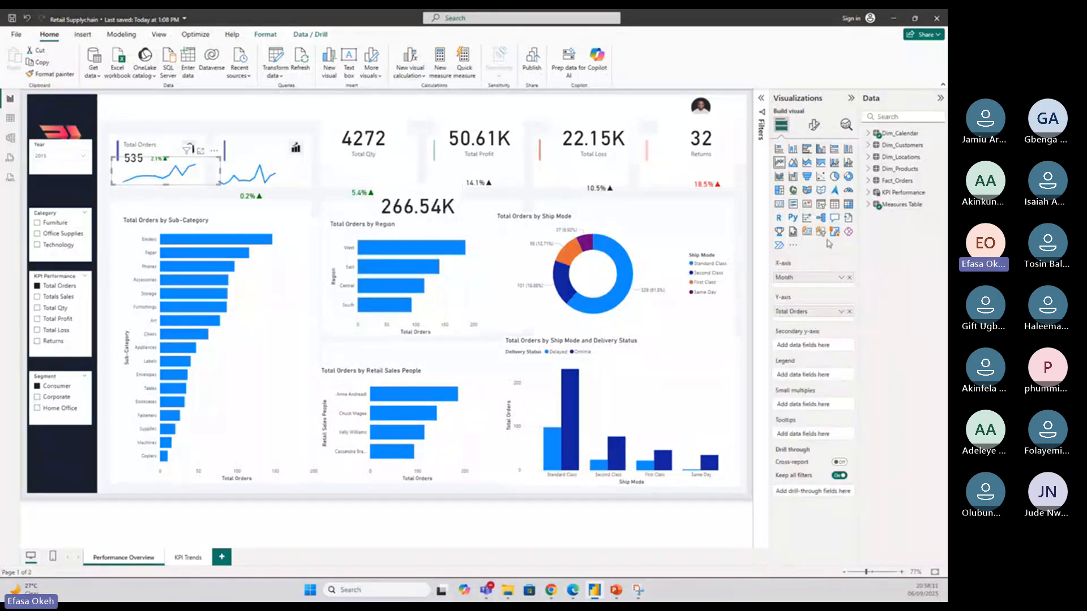
pyautogui.click(814, 128)
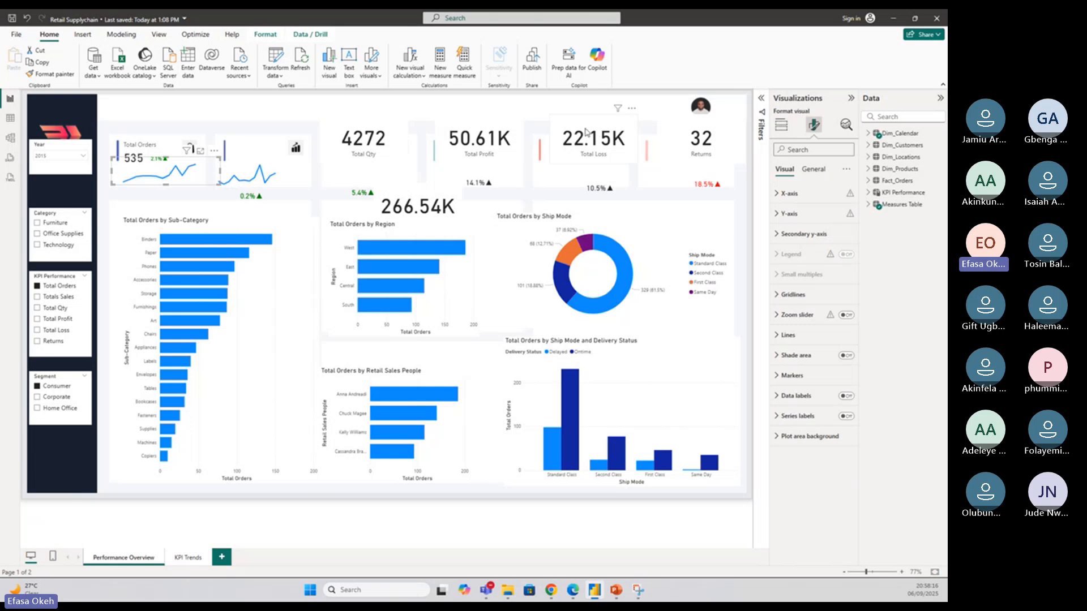
pyautogui.click(545, 105)
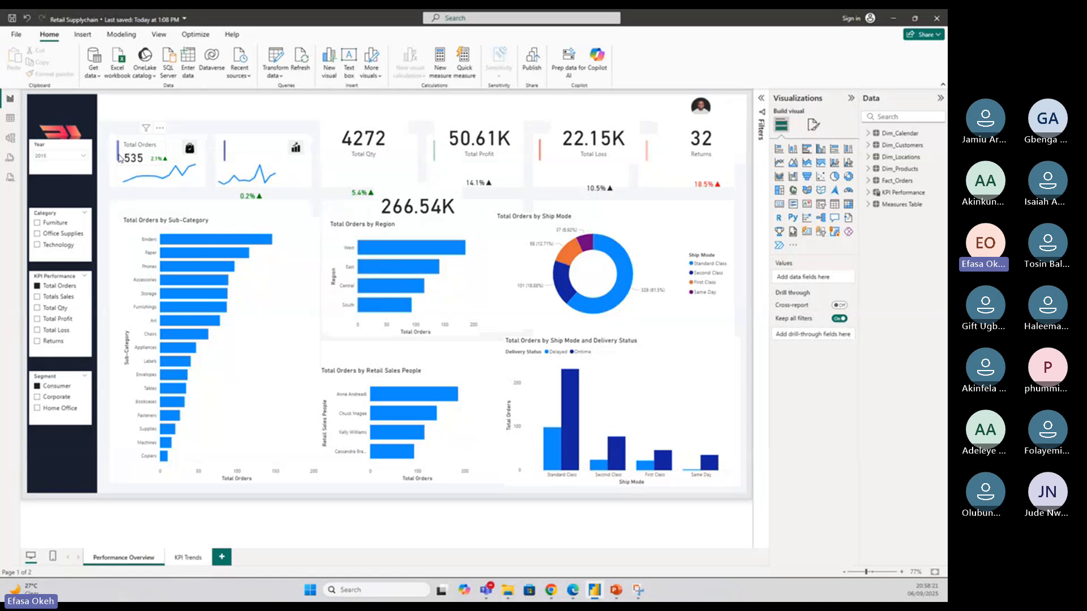
pyautogui.click(202, 228)
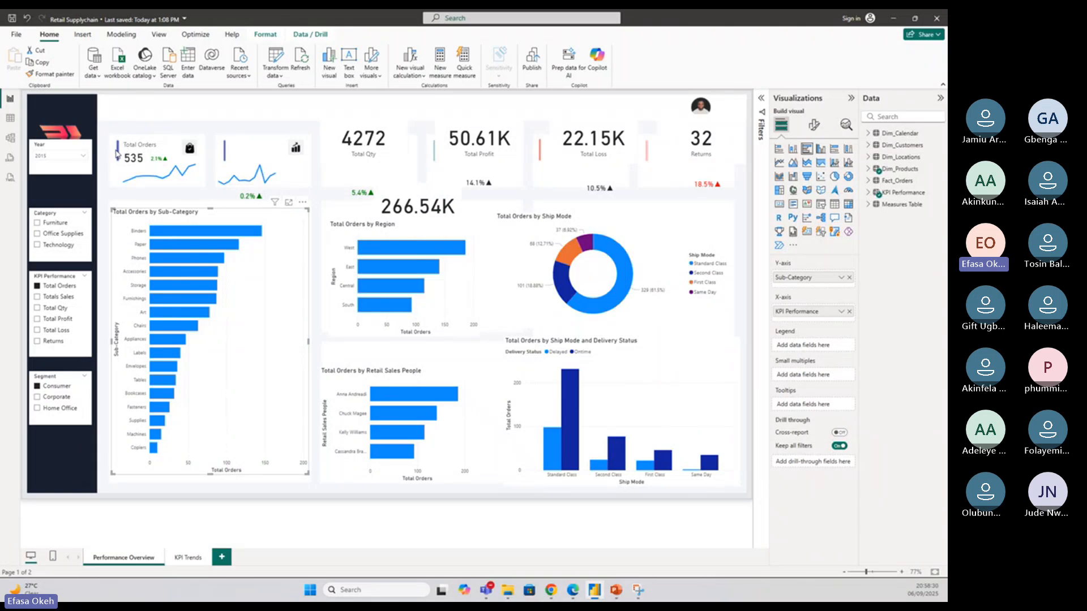
# Set the Total Orders sparkline's line width to 1 px for all categories
pyautogui.click(154, 172)
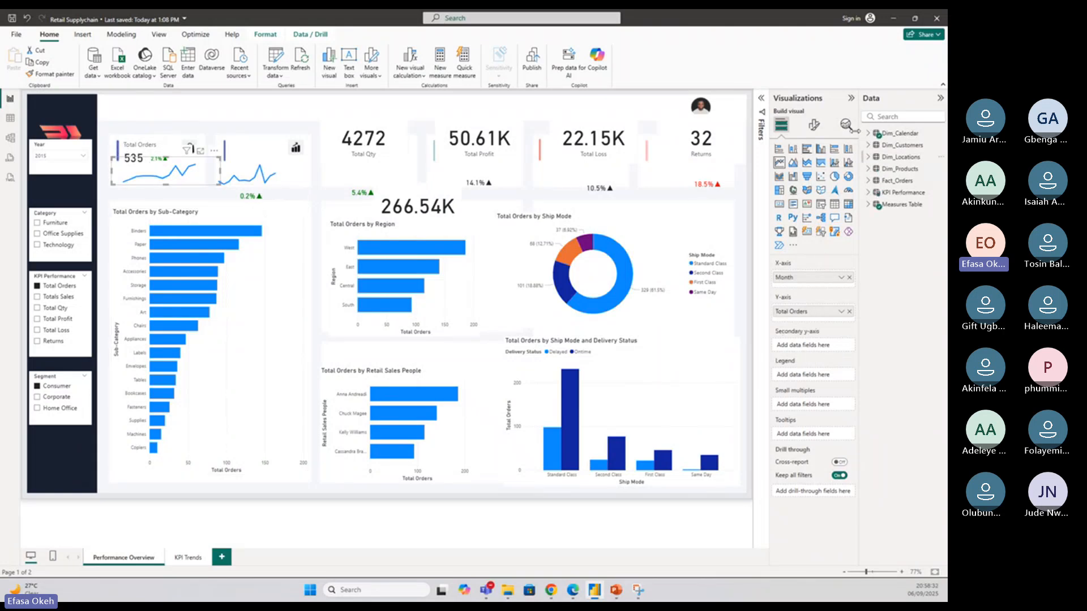
pyautogui.click(812, 126)
pyautogui.click(788, 334)
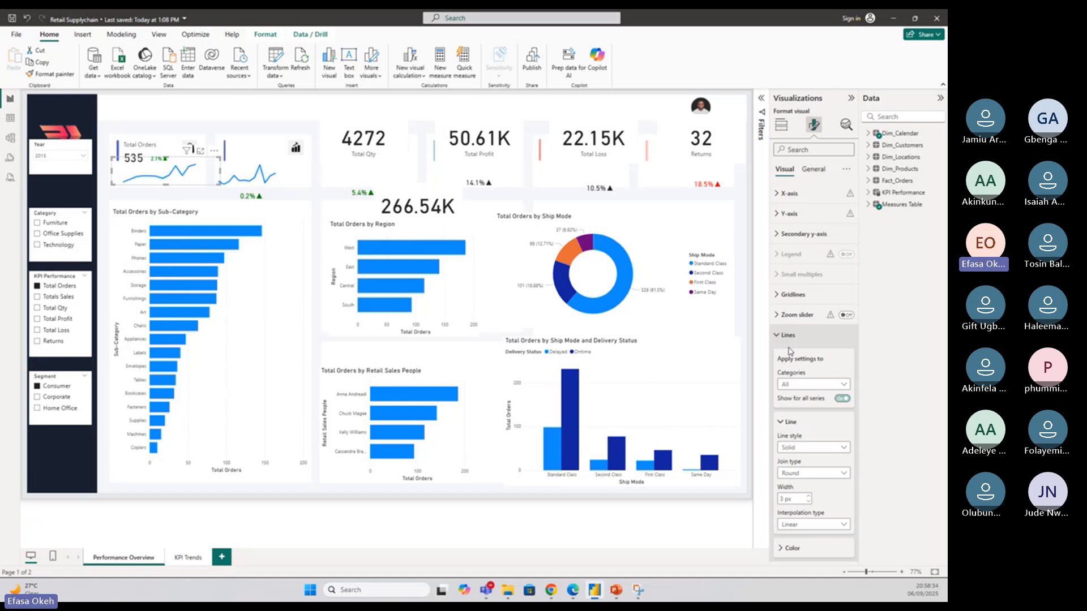
pyautogui.scroll(-3, 804, 415)
pyautogui.click(789, 269)
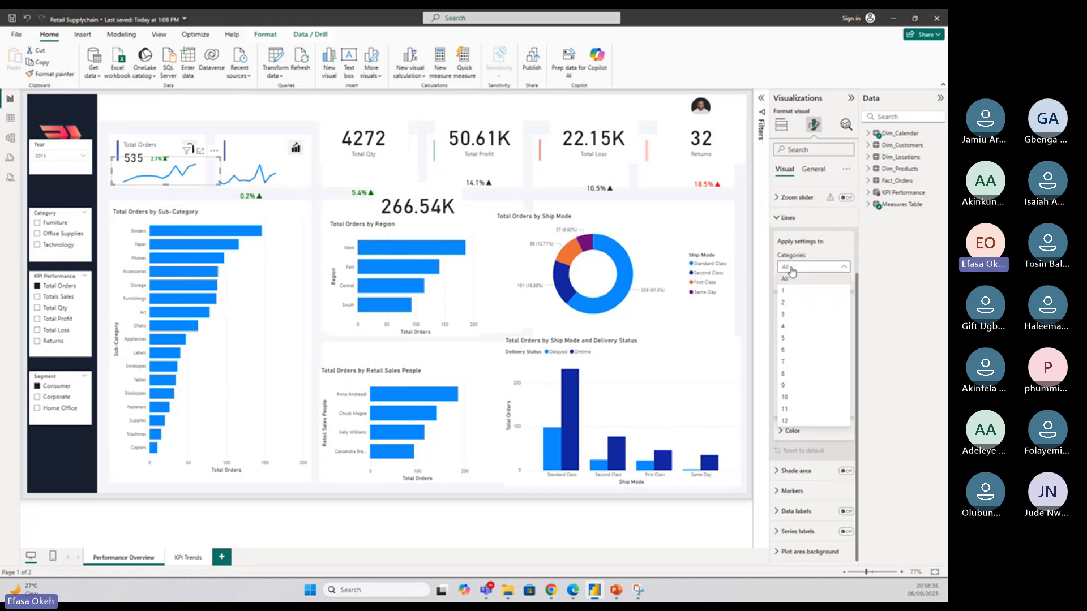
pyautogui.click(789, 270)
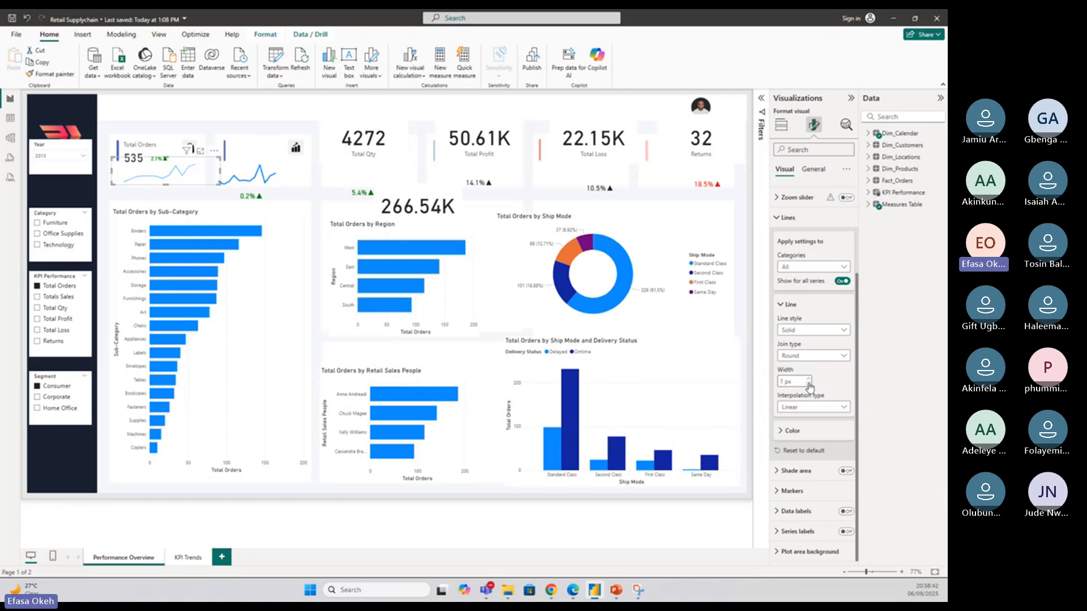
# Set the Total Orders sparkline's line width to 2 px and its interpolation type to Smooth
pyautogui.click(809, 383)
pyautogui.click(810, 407)
pyautogui.click(810, 434)
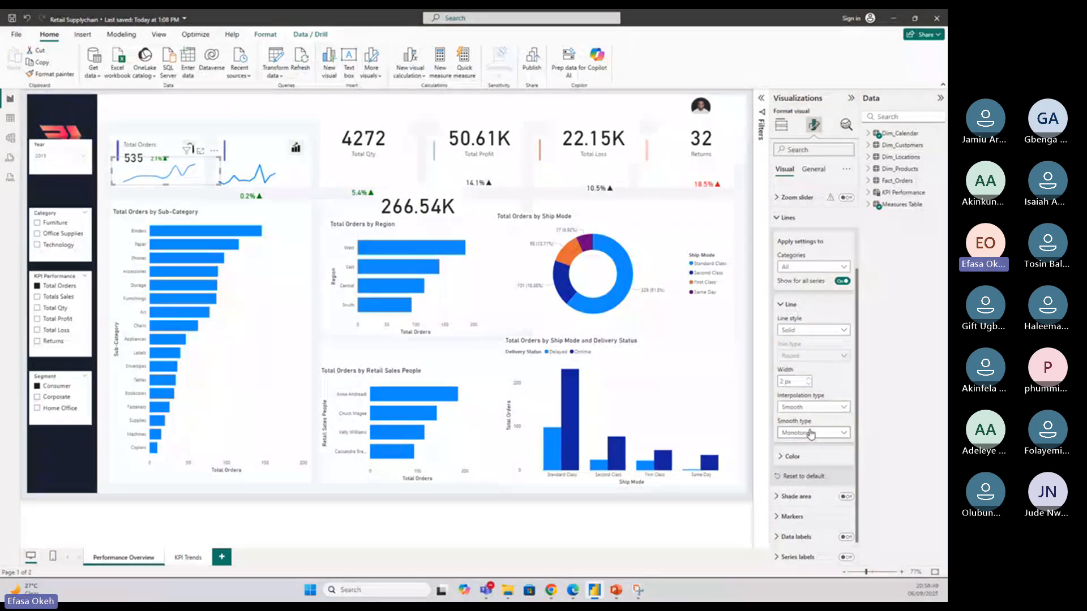
pyautogui.click(172, 131)
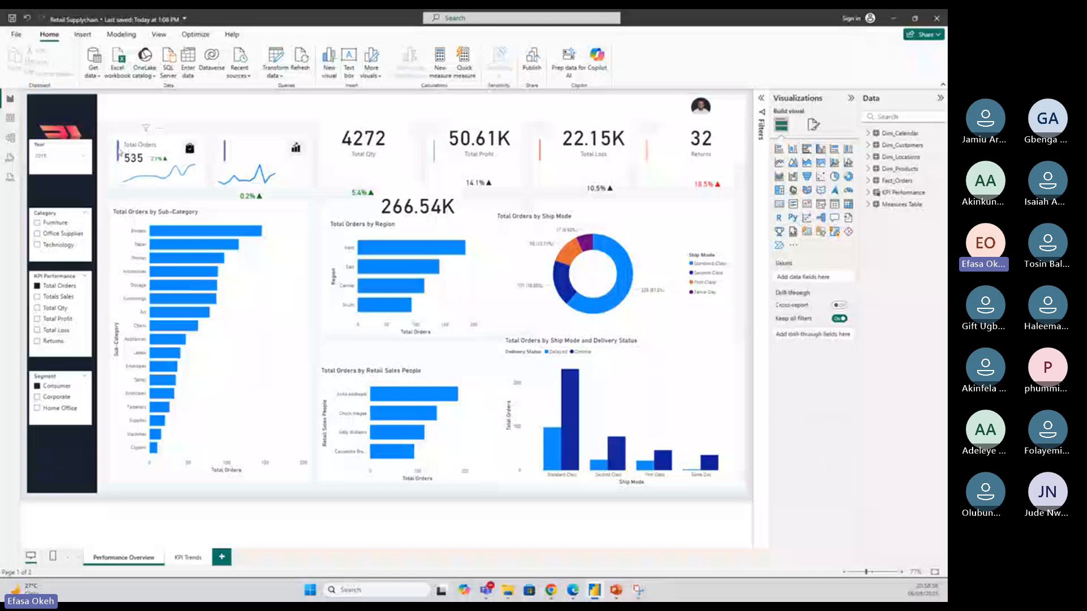
# Switch to PowerPoint and copy the hex code of the fill colour used by the first KPI panel's accent bar
pyautogui.hotkey('alt', 'Tab')
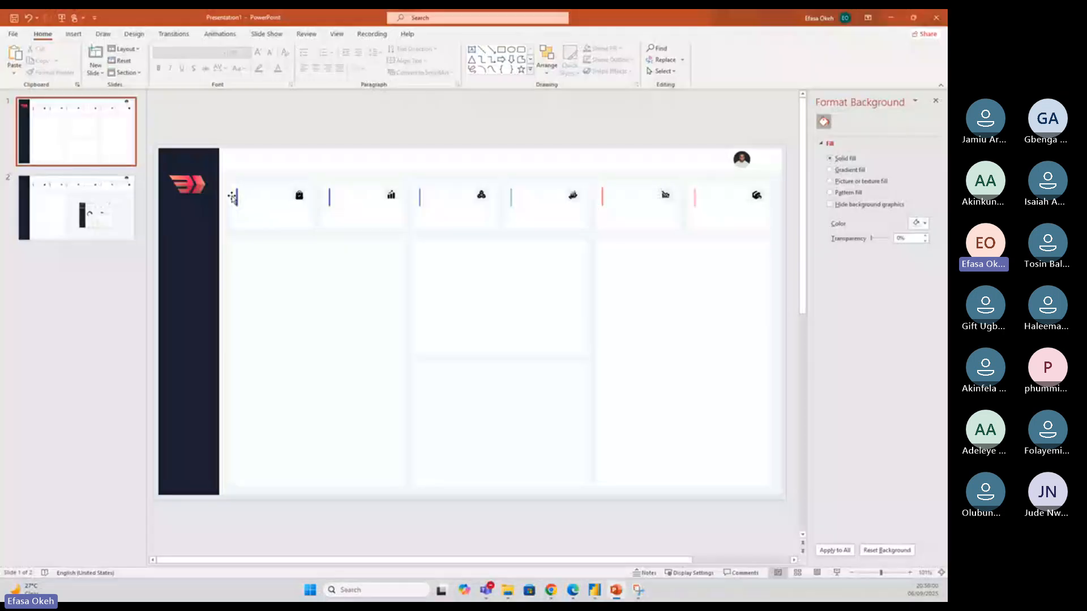
pyautogui.click(254, 201)
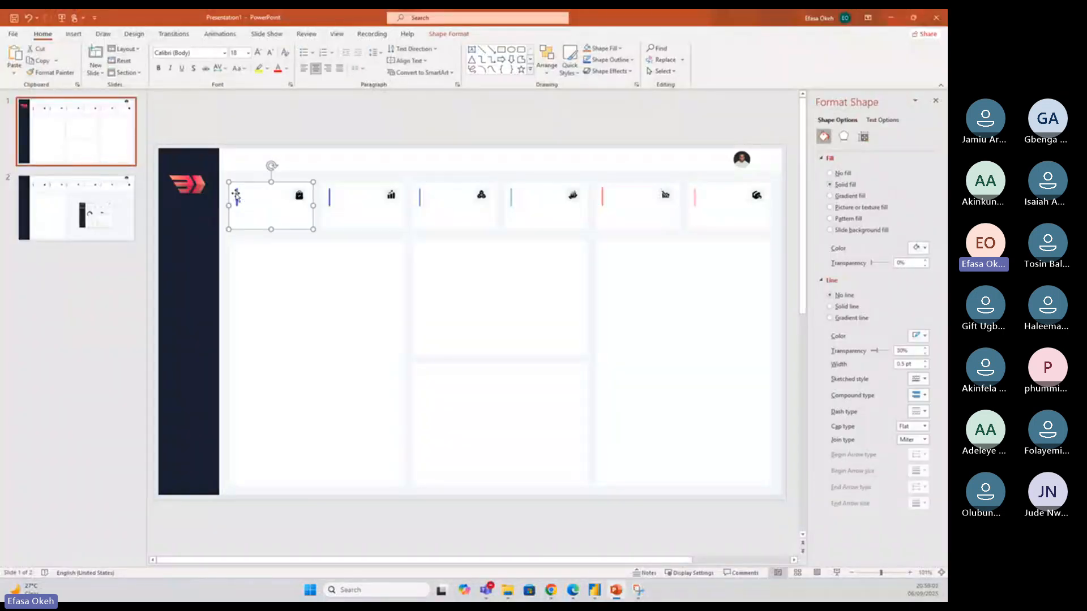
pyautogui.moveTo(211, 121); pyautogui.dragTo(241, 217)
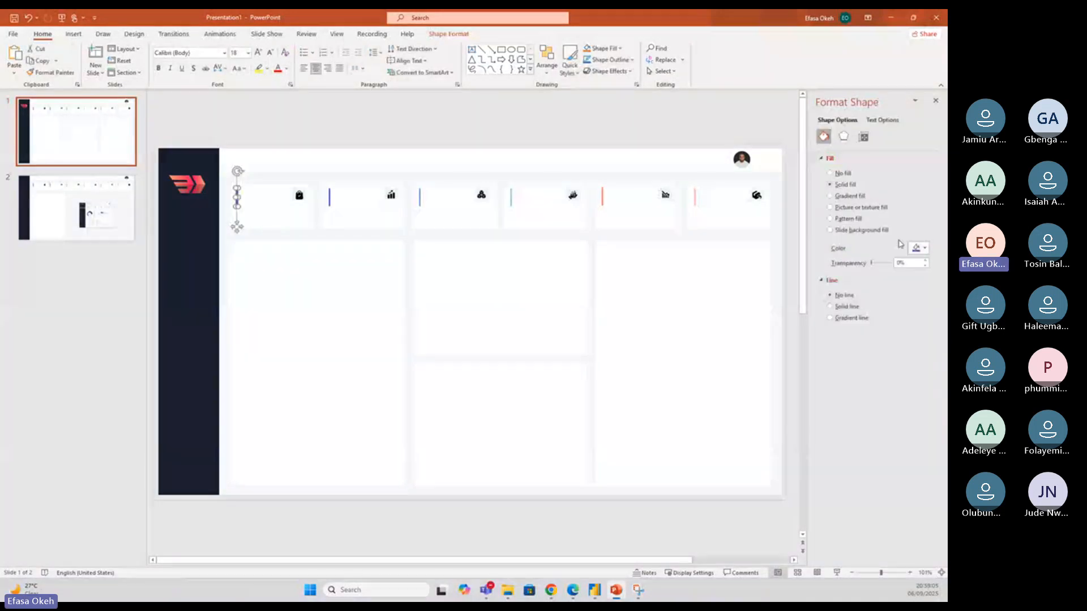
pyautogui.click(924, 249)
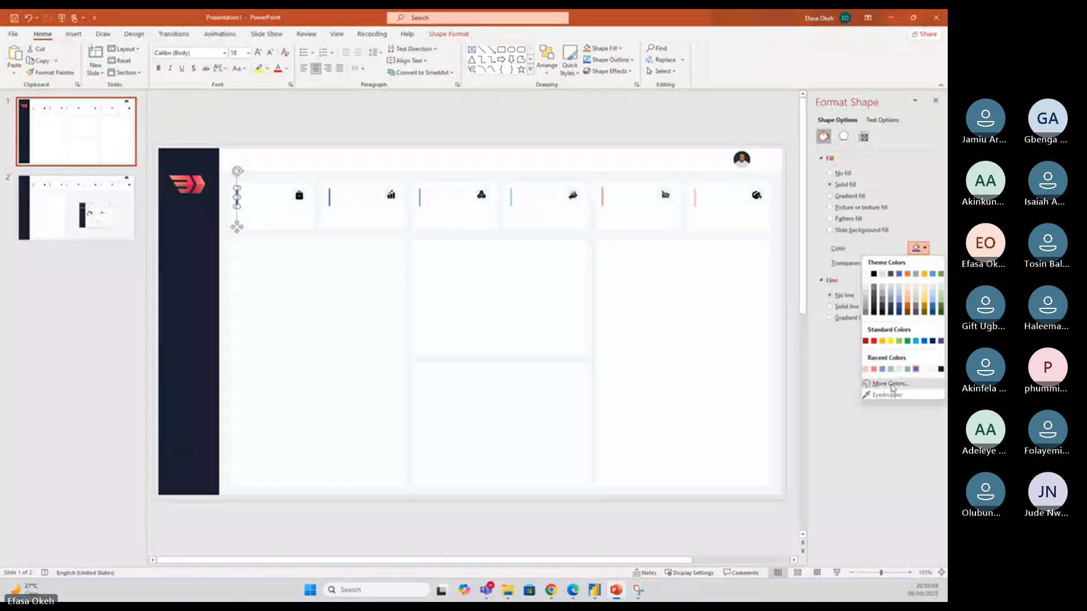
pyautogui.click(889, 386)
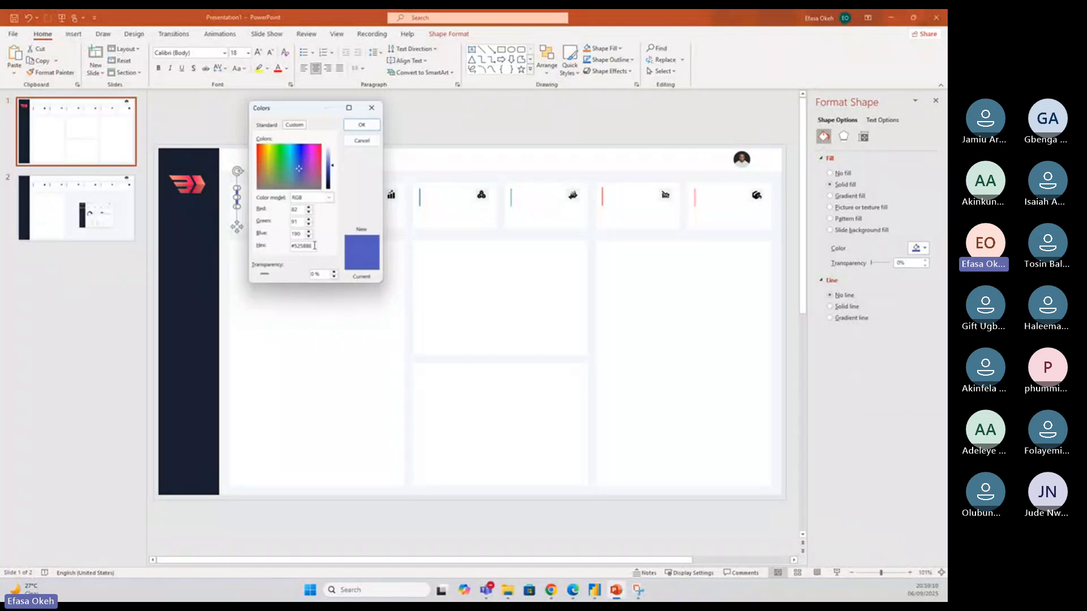
pyautogui.moveTo(315, 246); pyautogui.dragTo(275, 247)
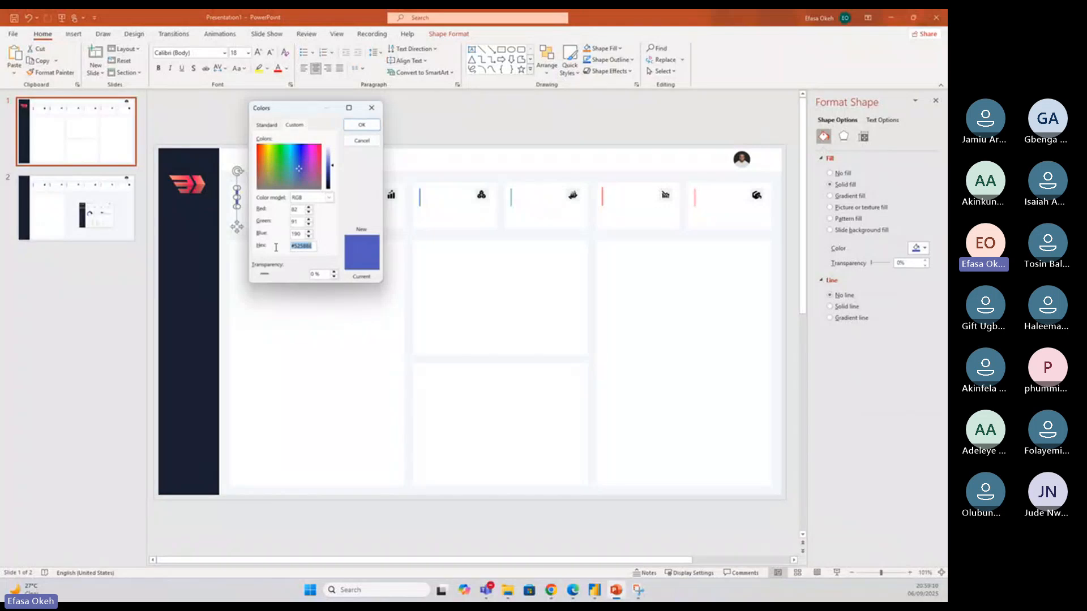
# Switch back to Power BI and colour the Total Orders sparkline's line with the copied hex value #525BBE
pyautogui.click(595, 589)
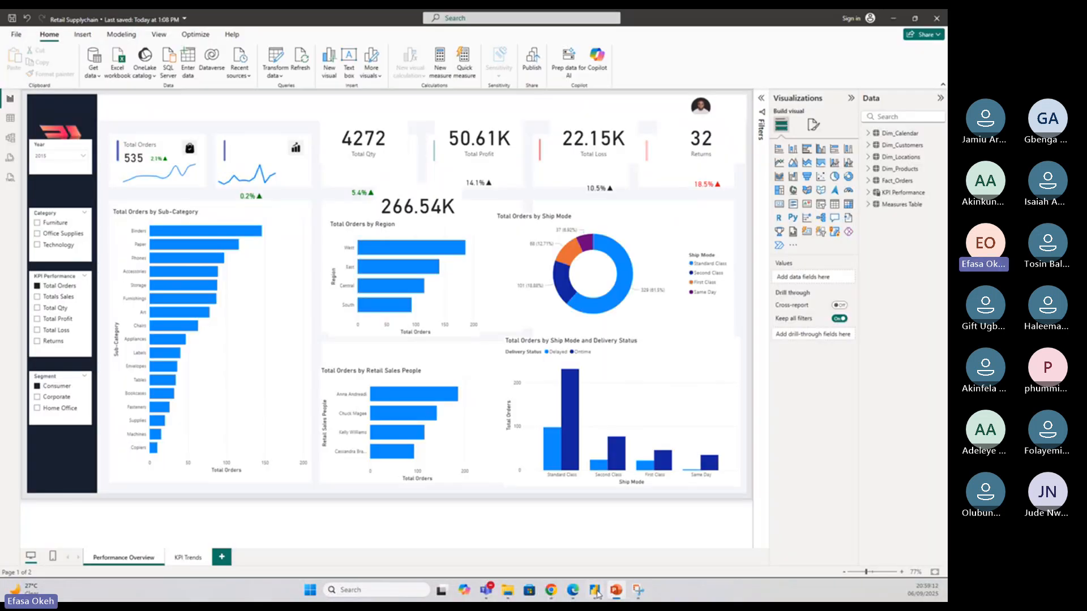
pyautogui.click(160, 185)
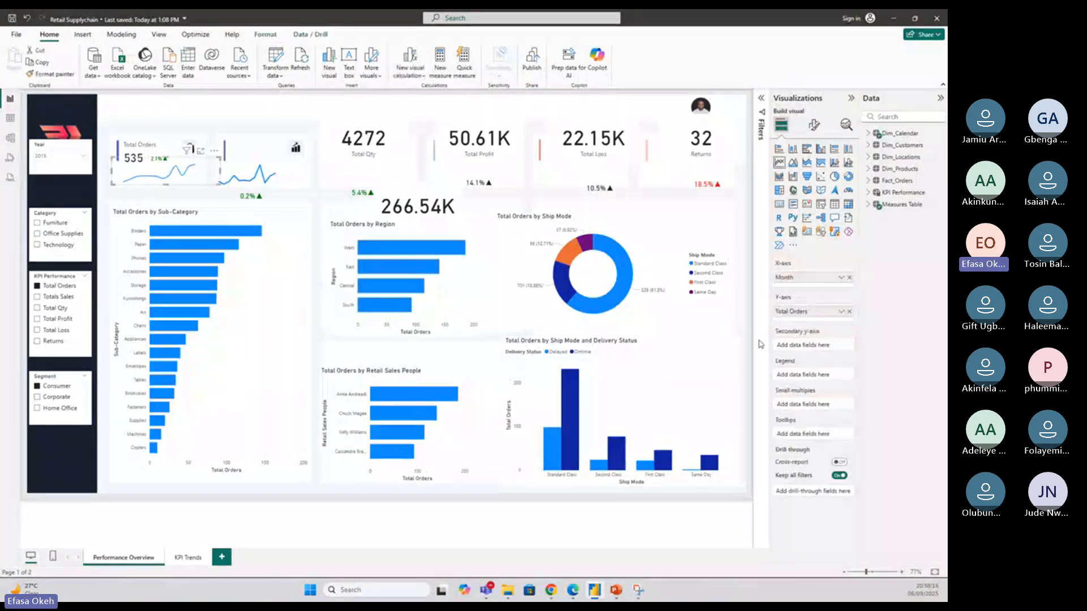
pyautogui.click(813, 124)
pyautogui.click(790, 336)
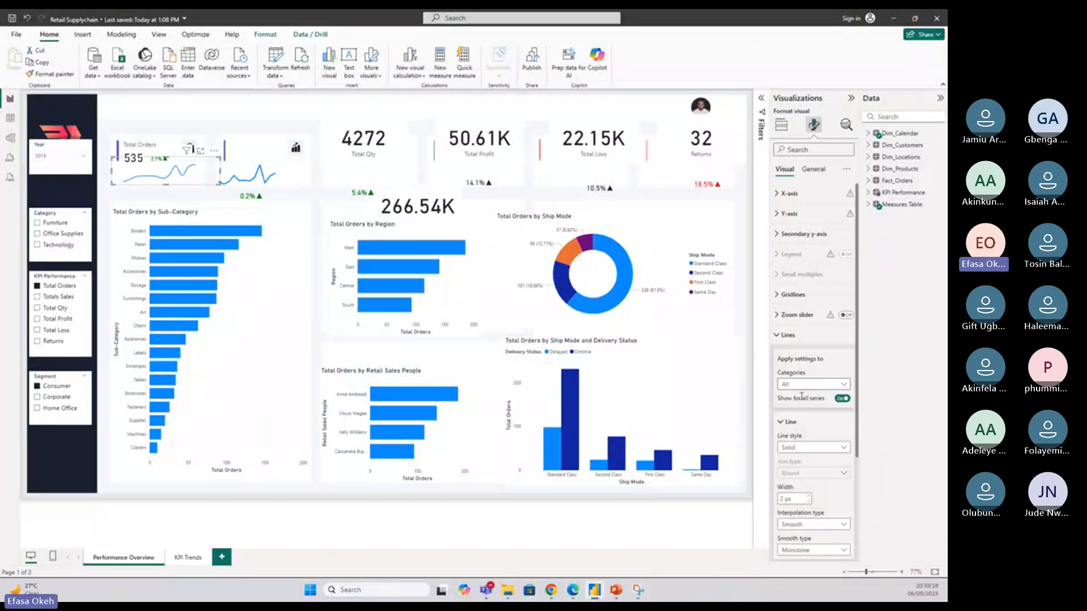
pyautogui.click(796, 433)
pyautogui.click(797, 456)
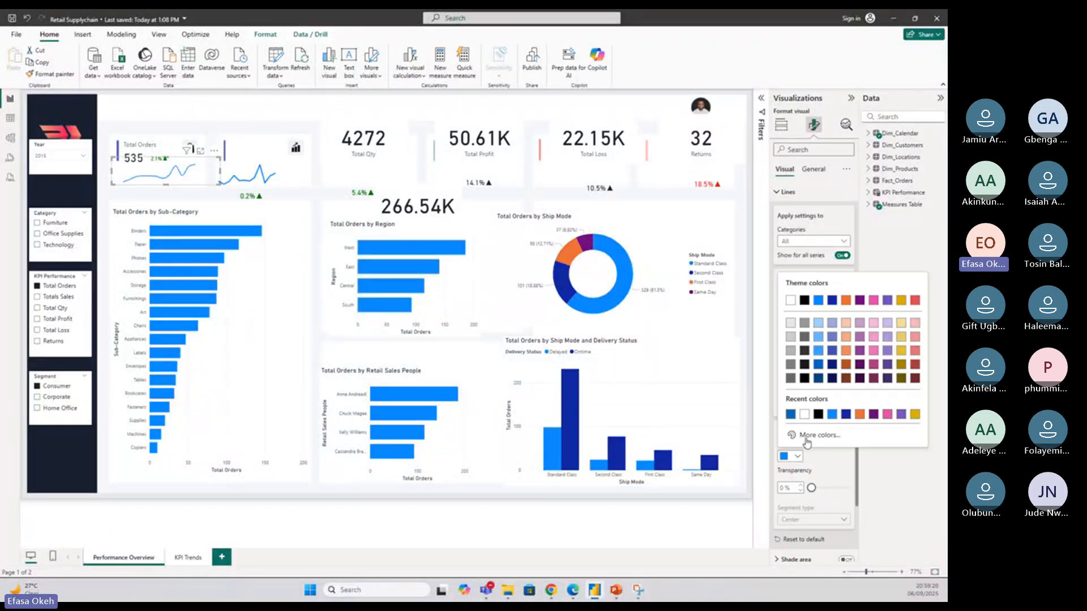
pyautogui.click(811, 435)
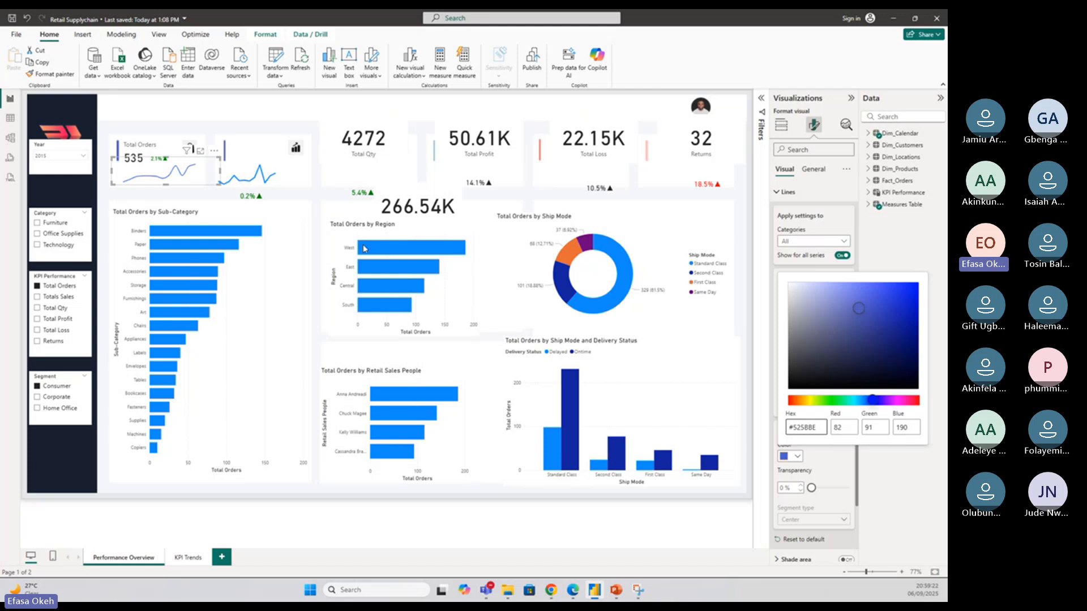
pyautogui.click(203, 195)
pyautogui.click(209, 198)
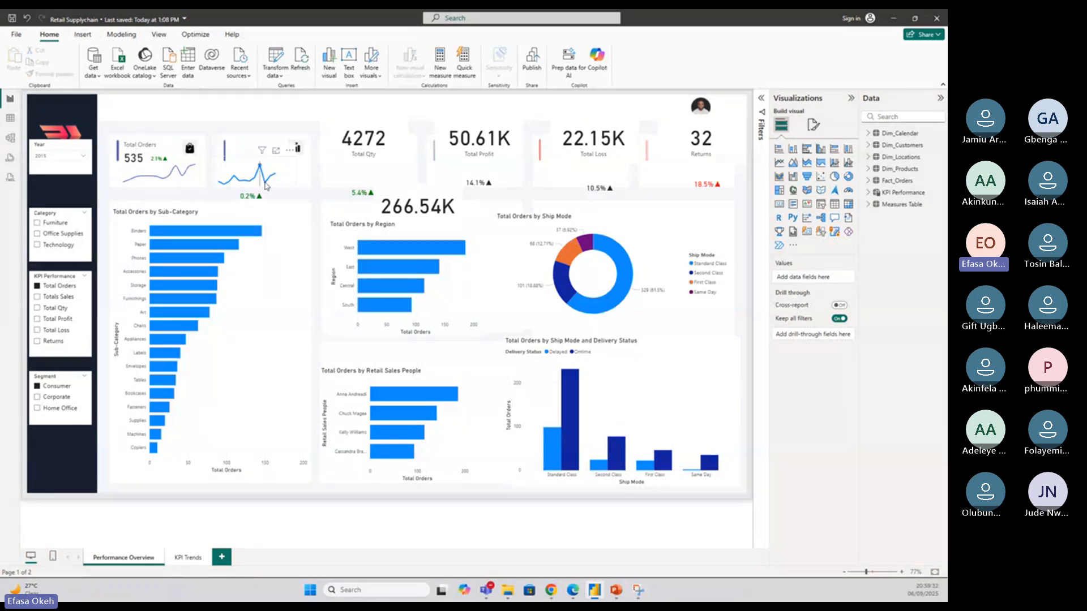
# Place the Totals Sales sparkline and its year-over-year label inside the second KPI panel, and move the Total Qty card over that panel
pyautogui.click(287, 165)
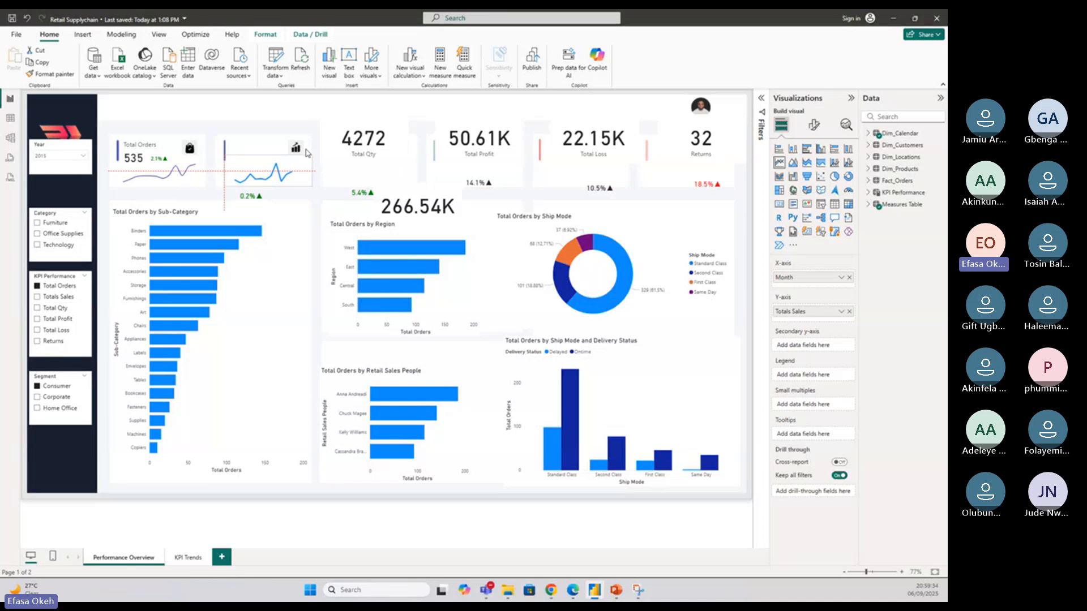
pyautogui.moveTo(263, 204); pyautogui.dragTo(289, 174)
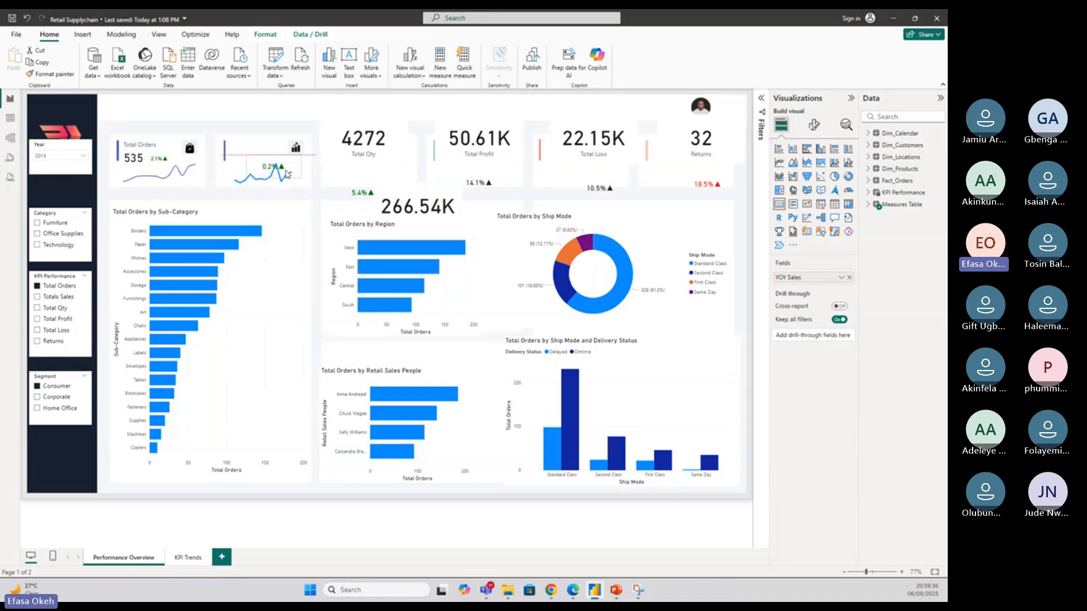
pyautogui.moveTo(366, 147); pyautogui.dragTo(270, 139)
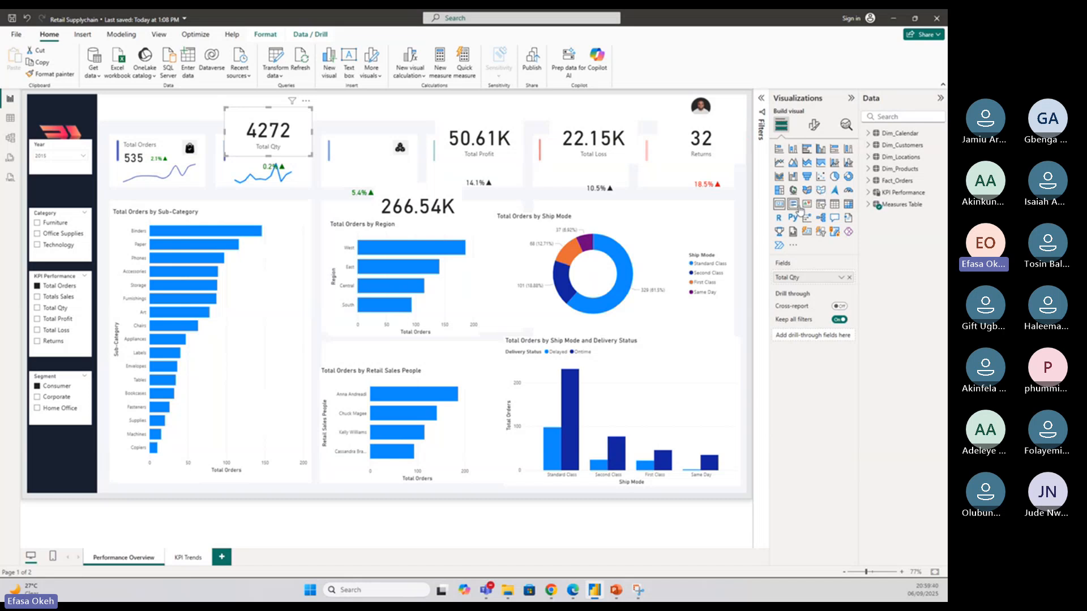
# Convert the Total Qty card to the Card (new) visual and set its callout value font size to 25
pyautogui.click(810, 234)
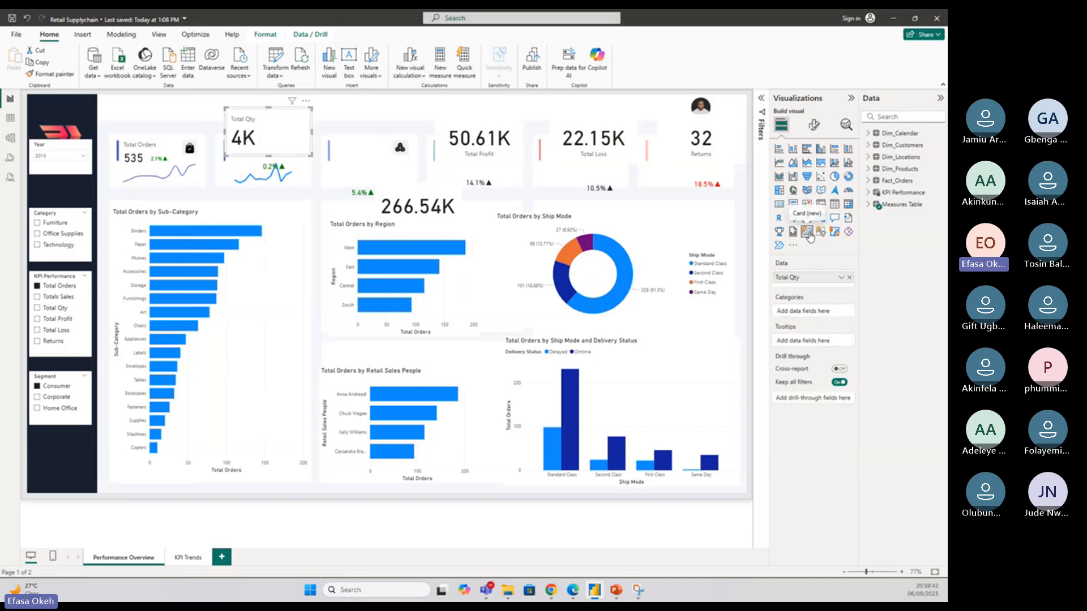
pyautogui.click(814, 125)
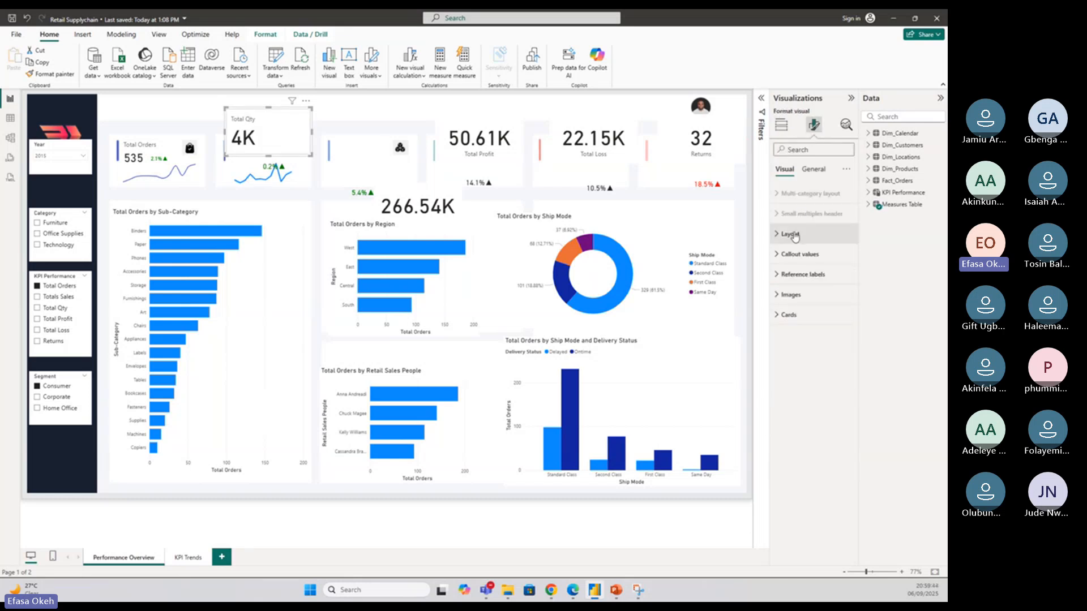
pyautogui.click(792, 256)
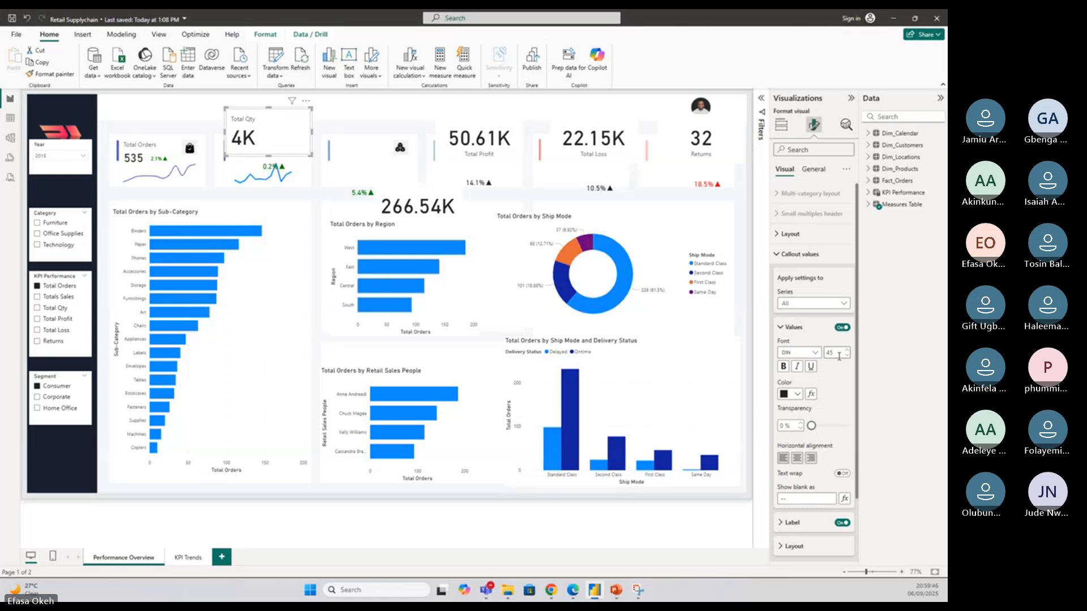
pyautogui.write('25')
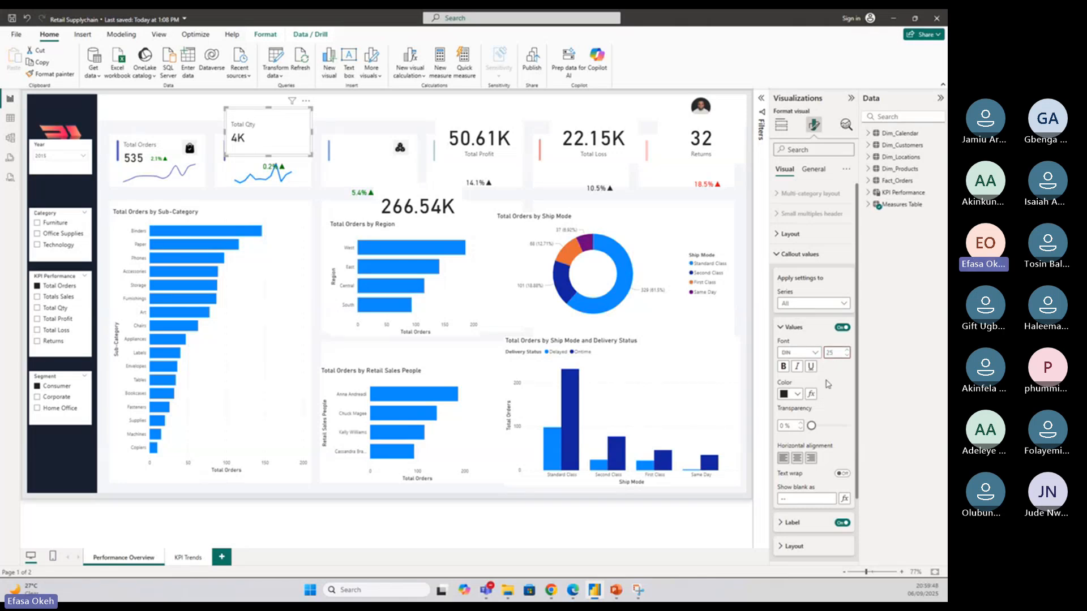
pyautogui.scroll(-2, 828, 399)
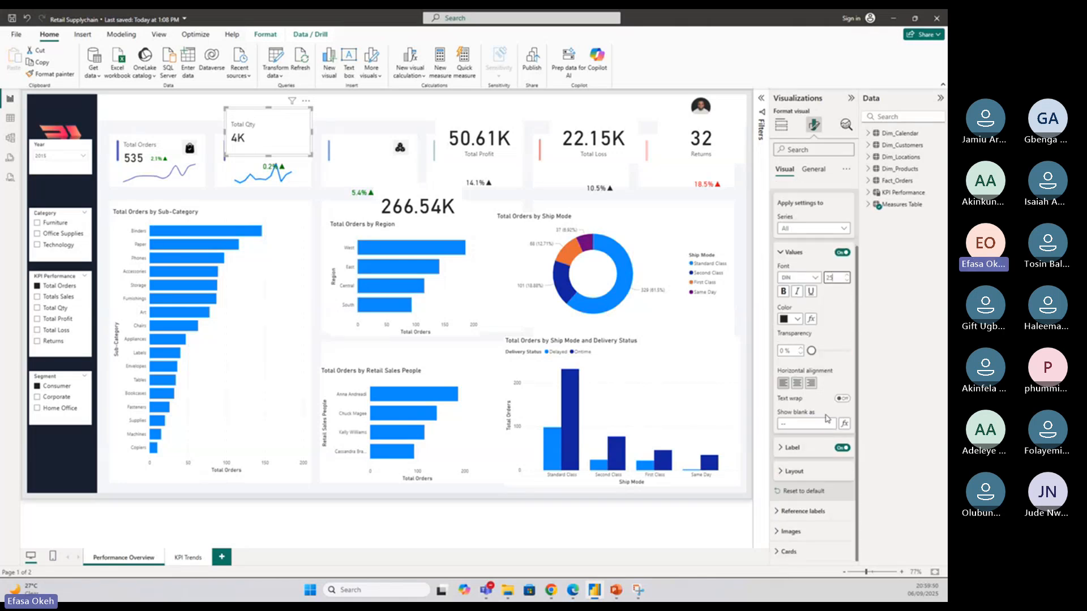
pyautogui.scroll(2, 800, 355)
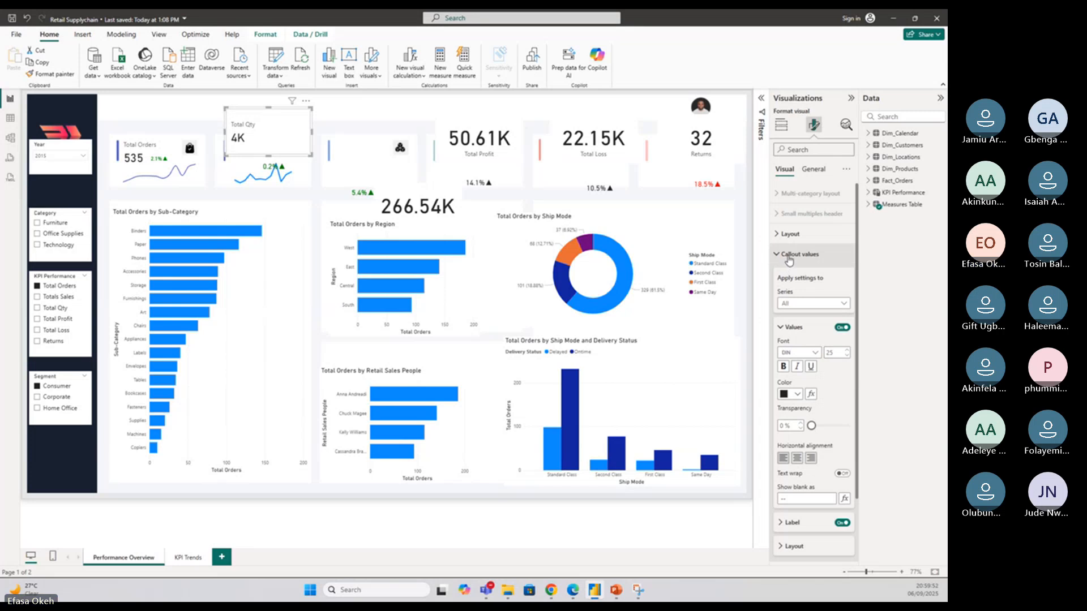
# Turn off the background and border of the Total Qty card
pyautogui.click(793, 253)
pyautogui.click(790, 315)
pyautogui.scroll(-1, 815, 430)
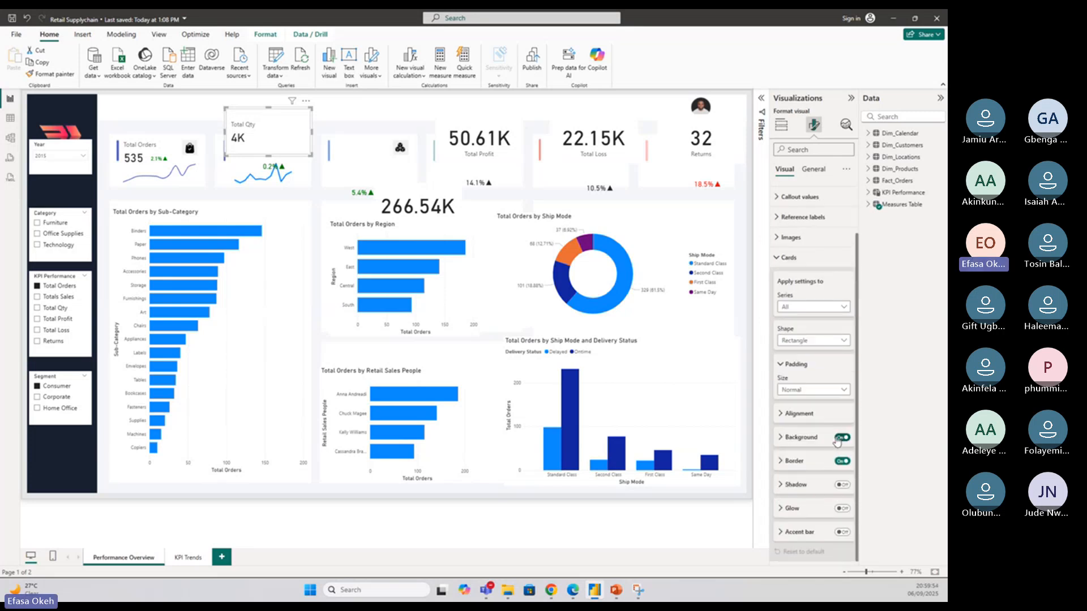
pyautogui.click(842, 461)
pyautogui.click(840, 462)
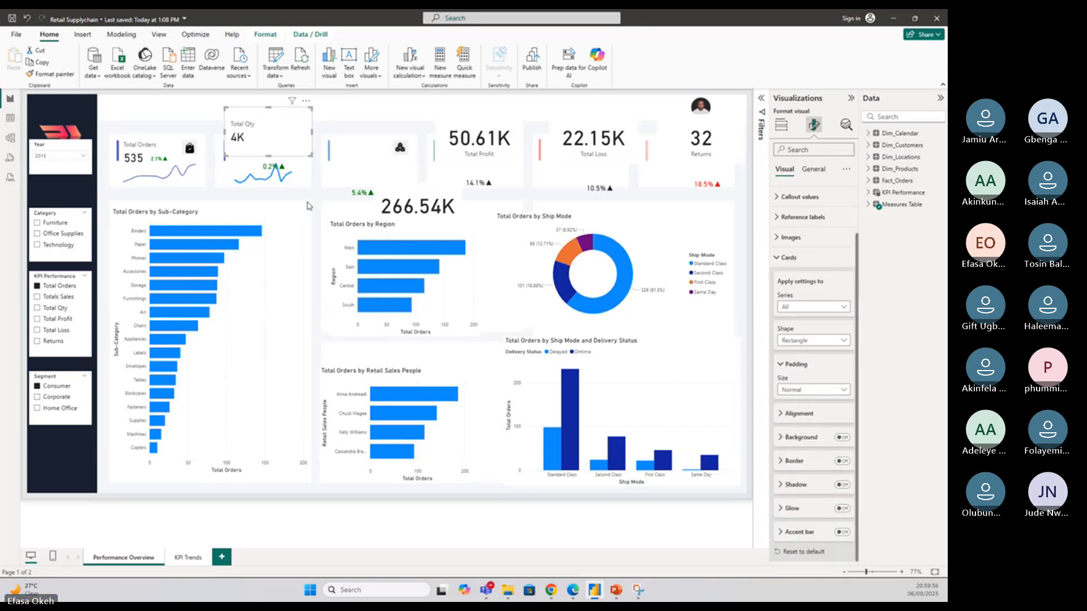
pyautogui.click(789, 258)
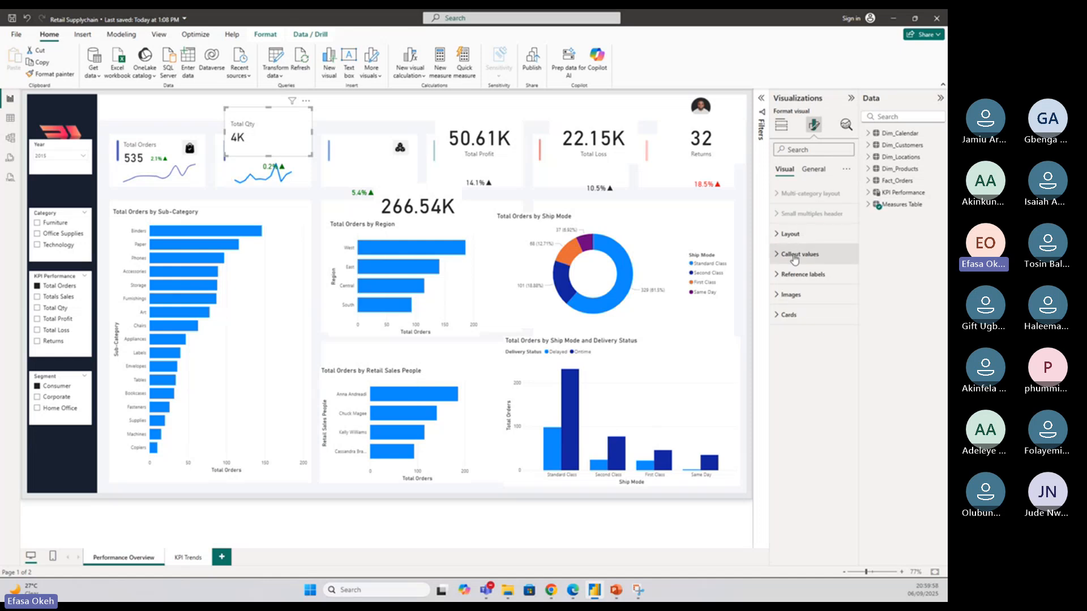
# Set the Total Qty series' display units to None and format the Total Qty measure with a thousands separator
pyautogui.click(793, 253)
pyautogui.scroll(-1, 799, 440)
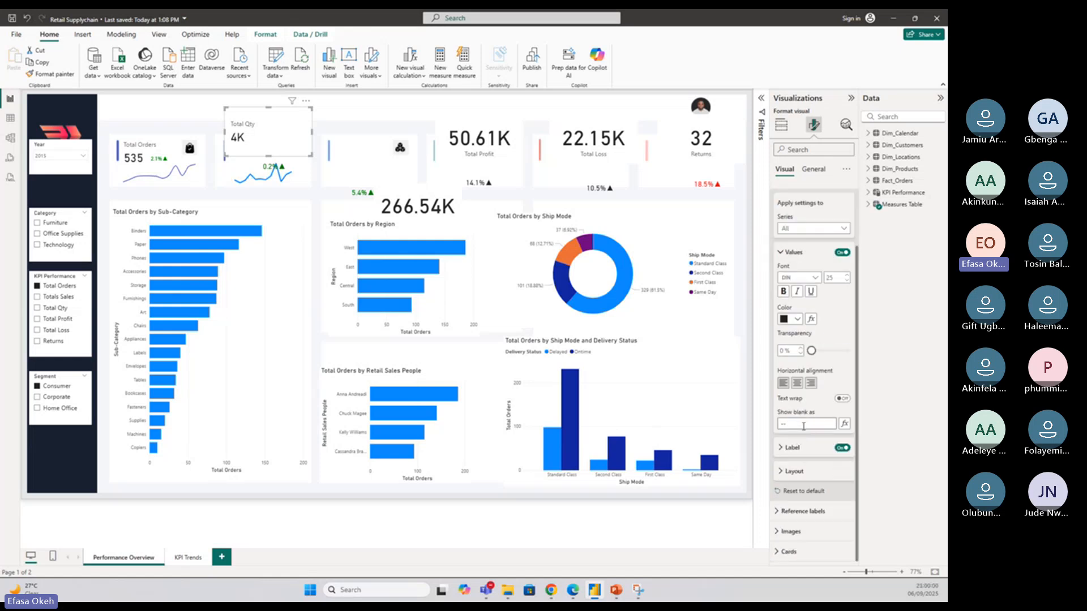
pyautogui.click(813, 228)
pyautogui.click(802, 258)
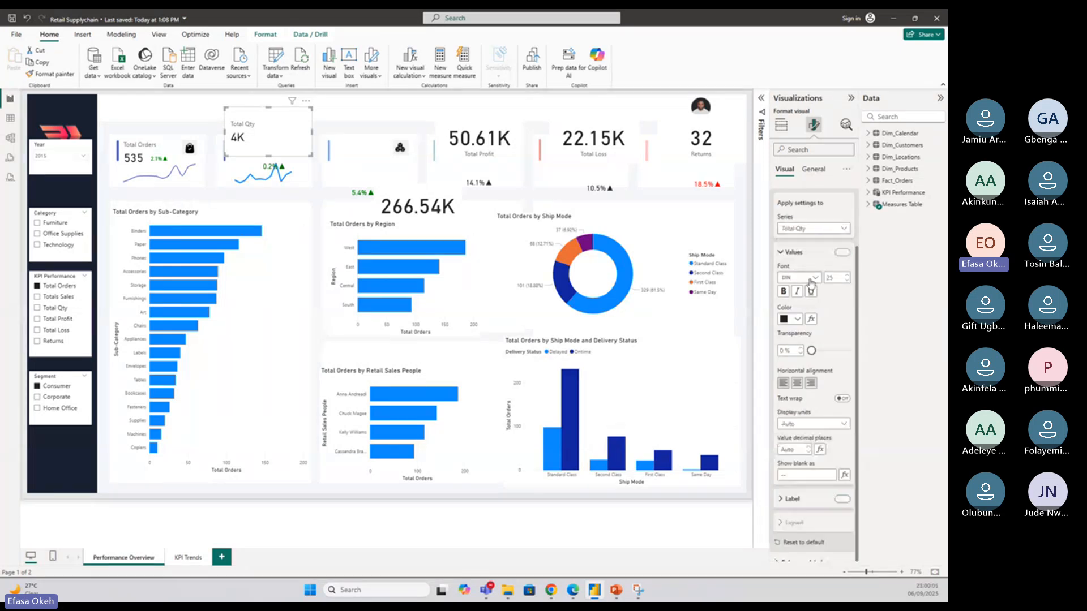
pyautogui.scroll(-1, 802, 387)
pyautogui.scroll(-1, 803, 387)
pyautogui.click(804, 372)
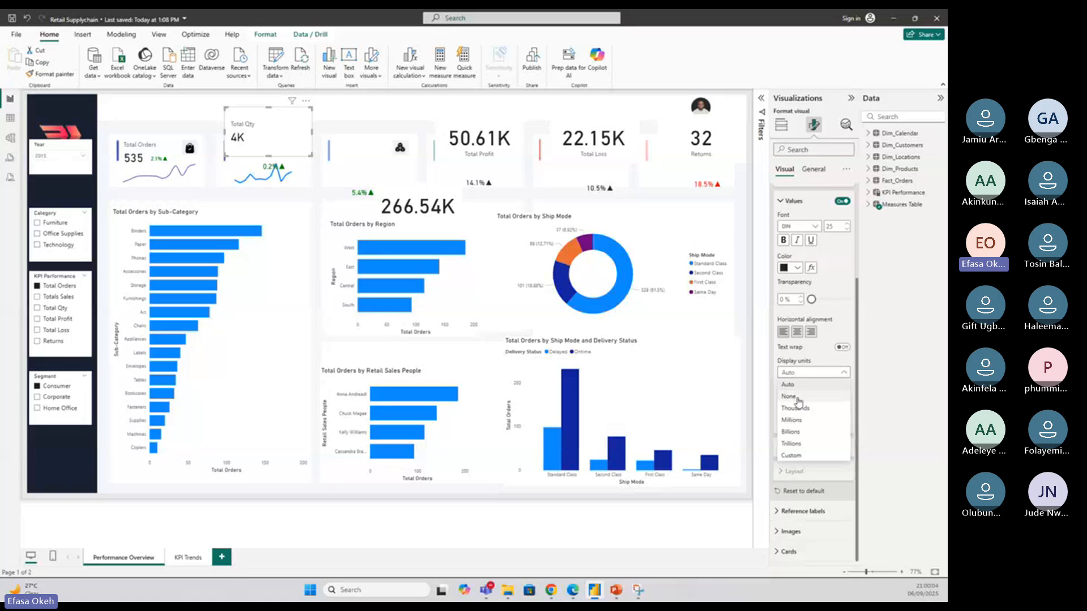
pyautogui.click(789, 397)
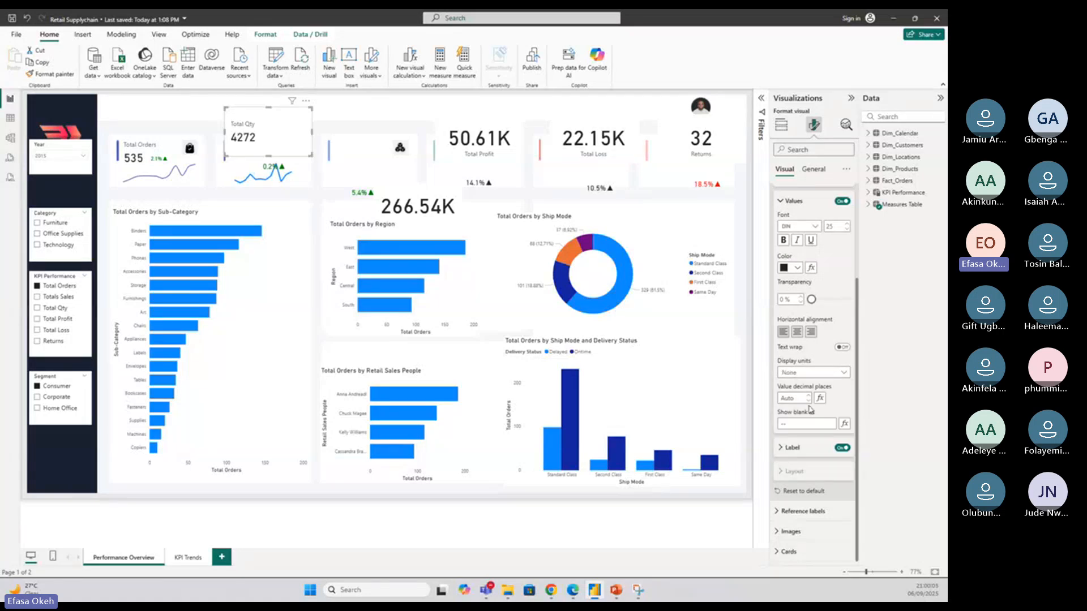
pyautogui.click(869, 204)
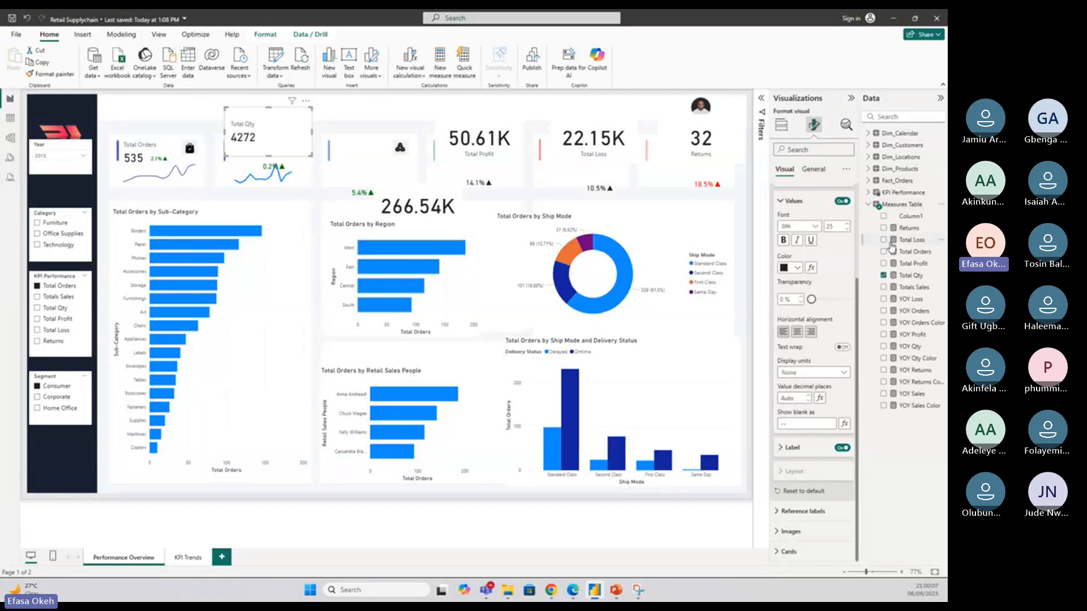
pyautogui.click(906, 275)
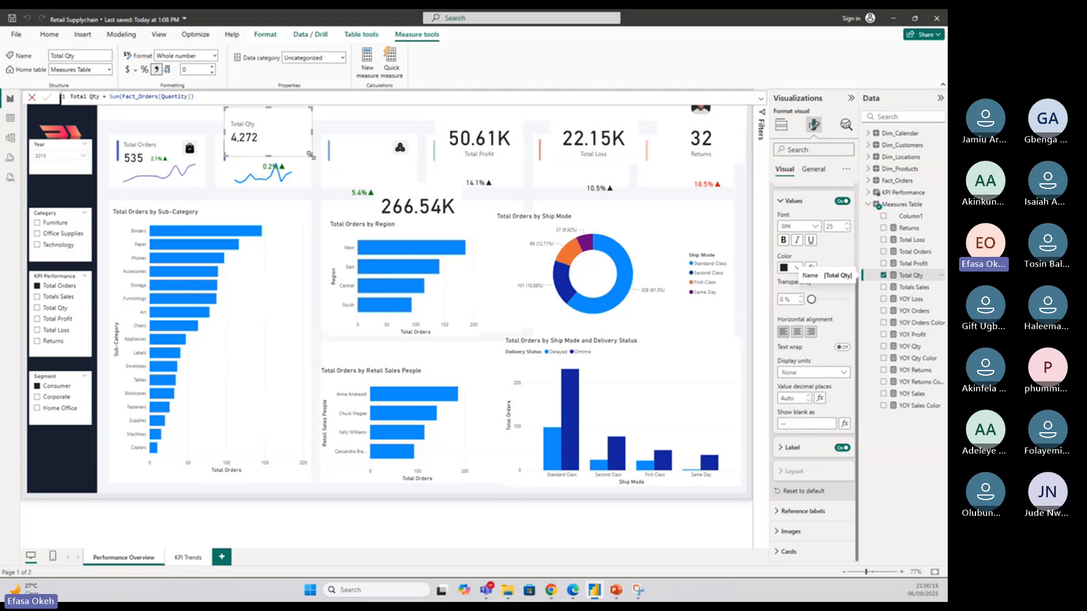
# Shrink the Total Qty card and place it in the second KPI panel, between the accent bar and the icon
pyautogui.moveTo(311, 154); pyautogui.dragTo(259, 160)
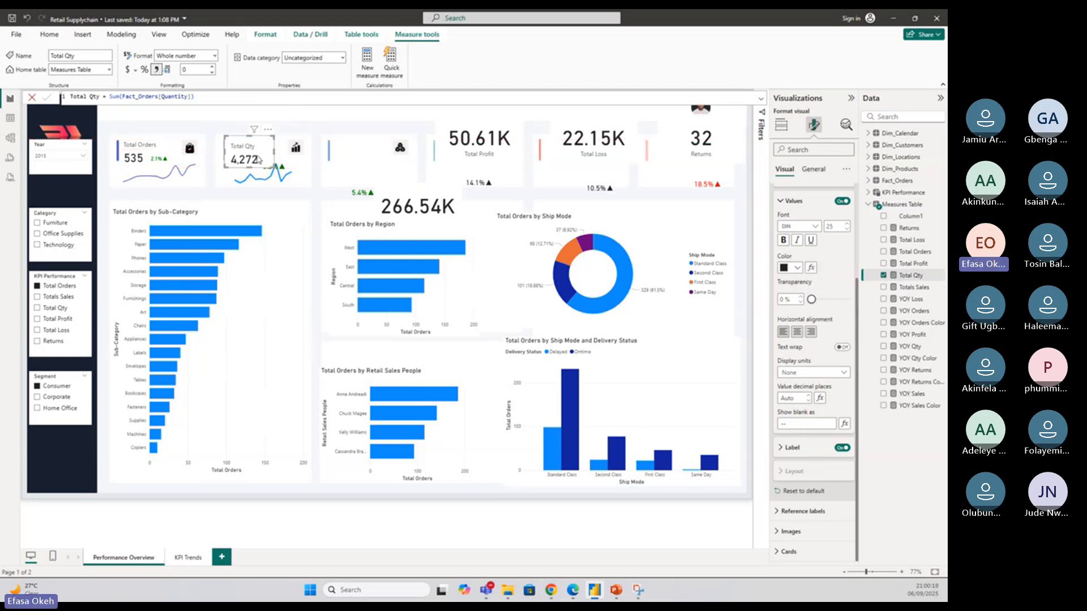
pyautogui.moveTo(254, 154); pyautogui.dragTo(255, 152)
# Check the height and width of the Total Orders card in its size properties
pyautogui.click(129, 153)
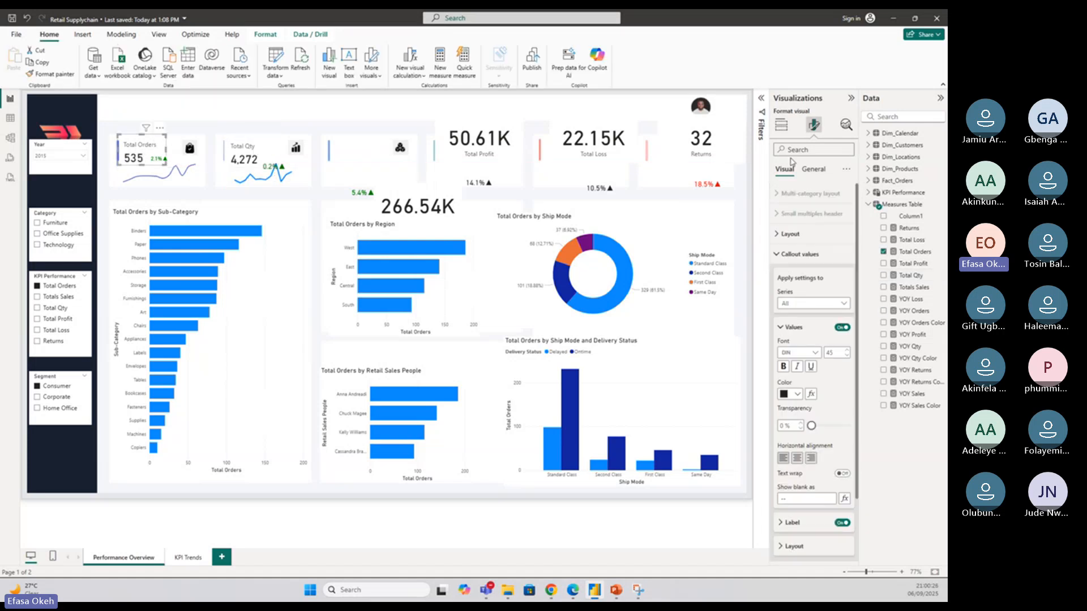
pyautogui.click(814, 169)
pyautogui.click(794, 194)
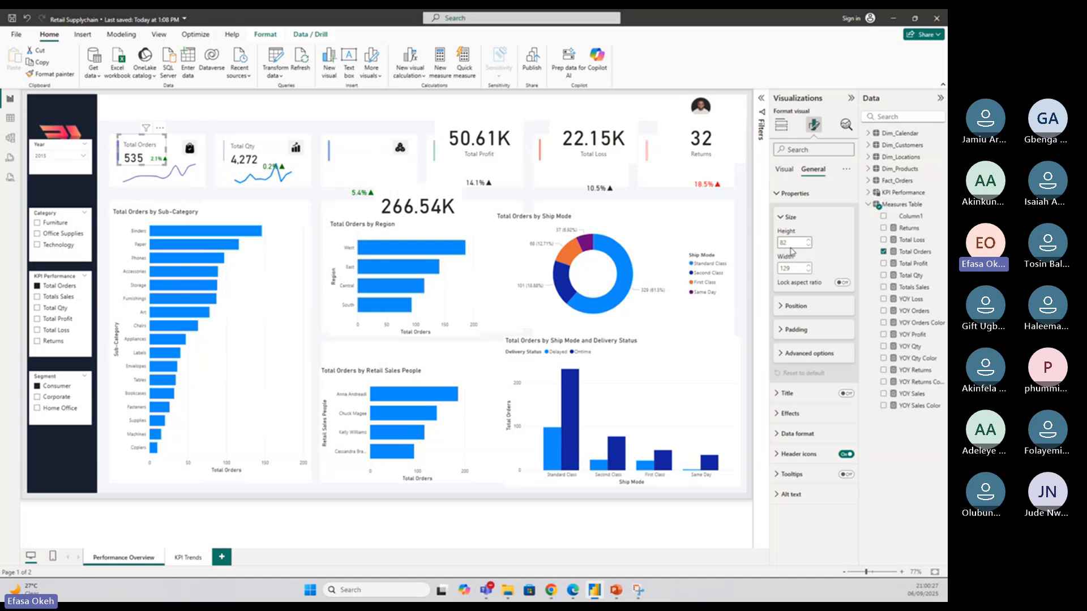
# Set the Total Qty card's height to 82 and width to 129
pyautogui.click(246, 154)
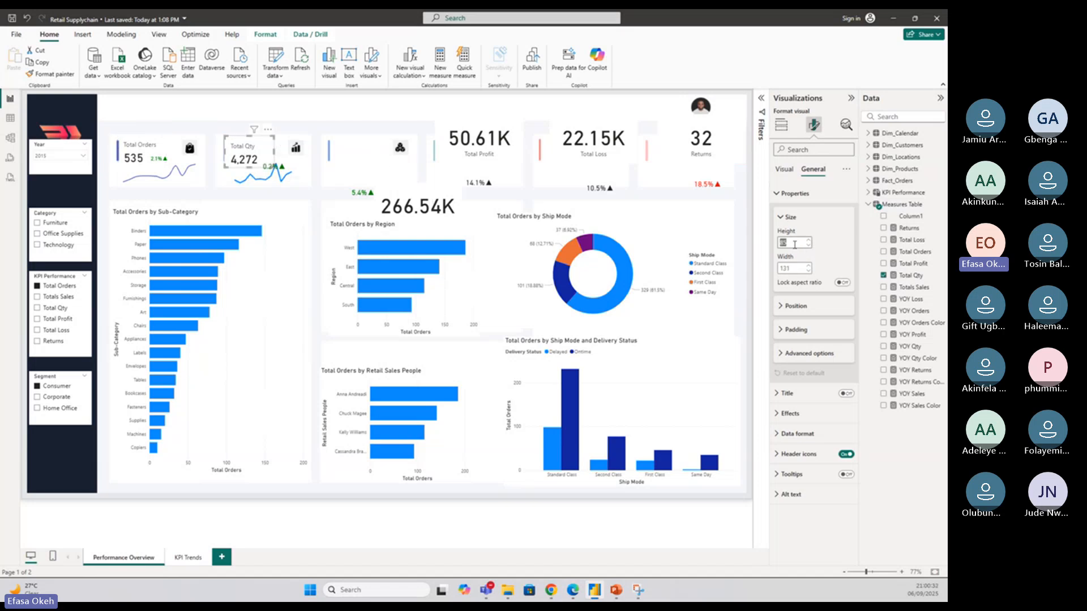
pyautogui.write('82')
pyautogui.doubleClick(795, 267)
pyautogui.write('129')
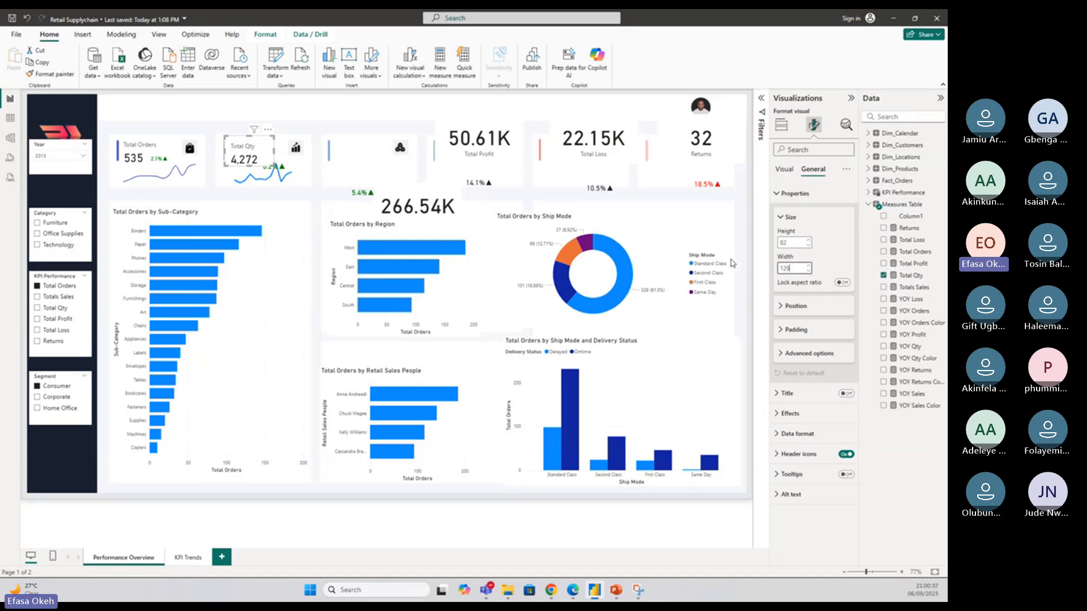
pyautogui.click(299, 119)
# Nudge the Total Qty card within the second KPI panel so its title and value line up with the Total Orders card
pyautogui.moveTo(252, 146); pyautogui.dragTo(254, 152)
pyautogui.click(814, 125)
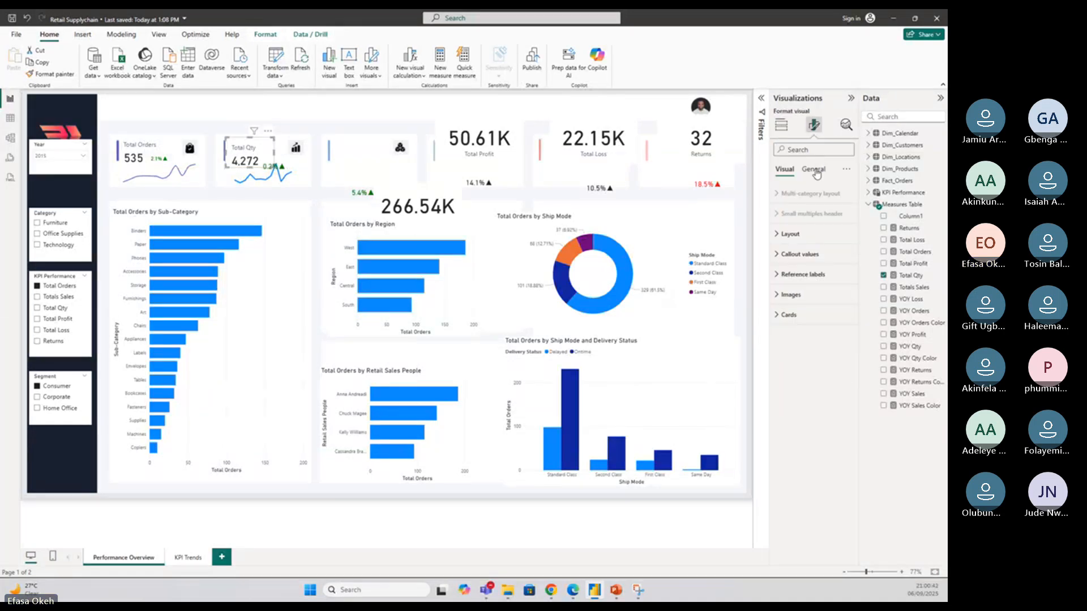
pyautogui.click(814, 170)
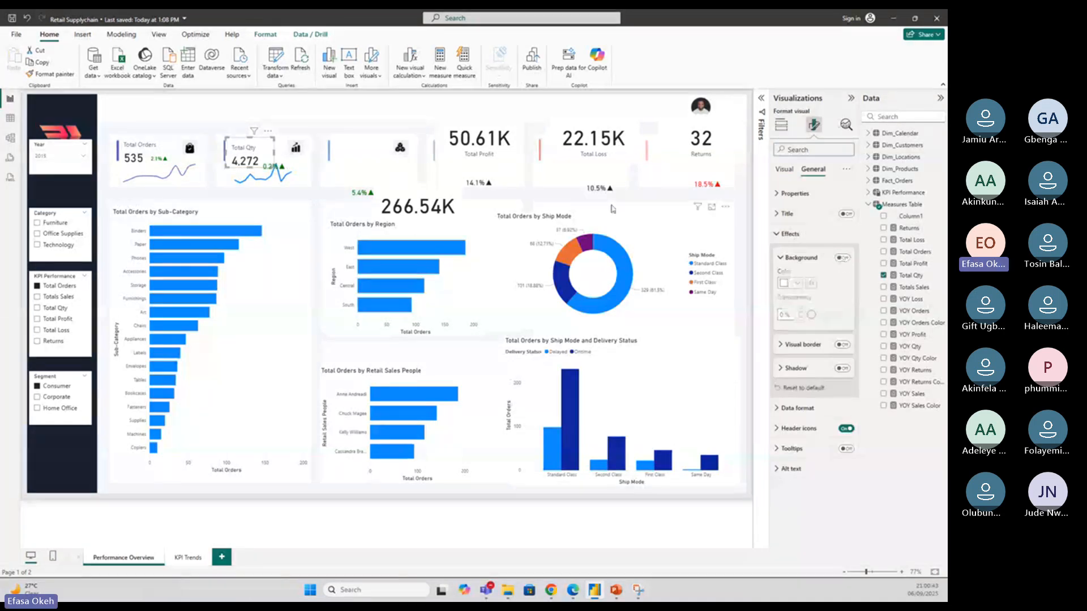
pyautogui.click(356, 120)
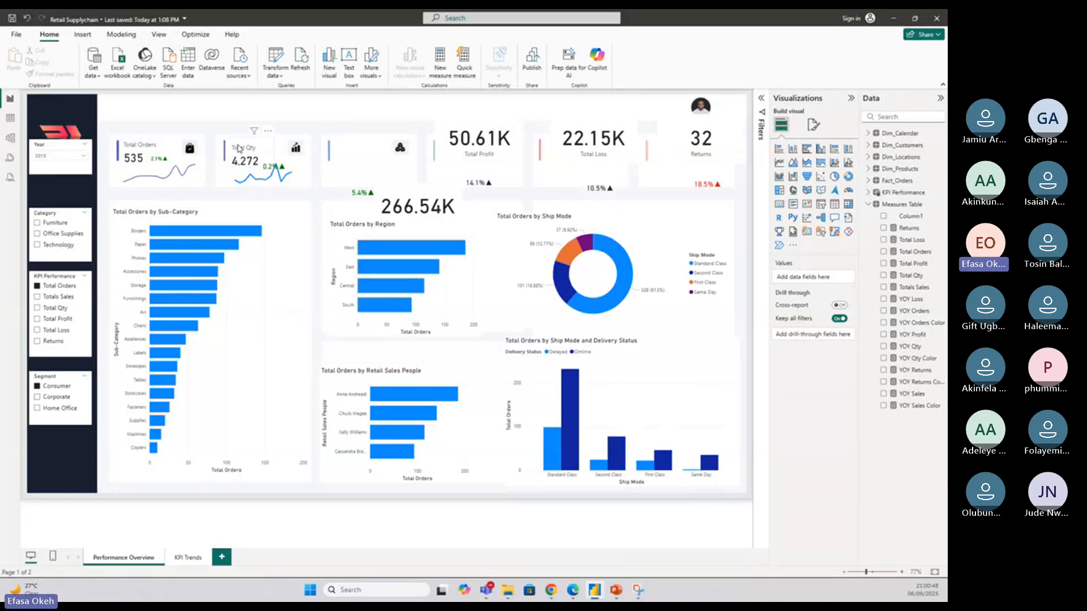
pyautogui.moveTo(238, 148); pyautogui.dragTo(238, 151)
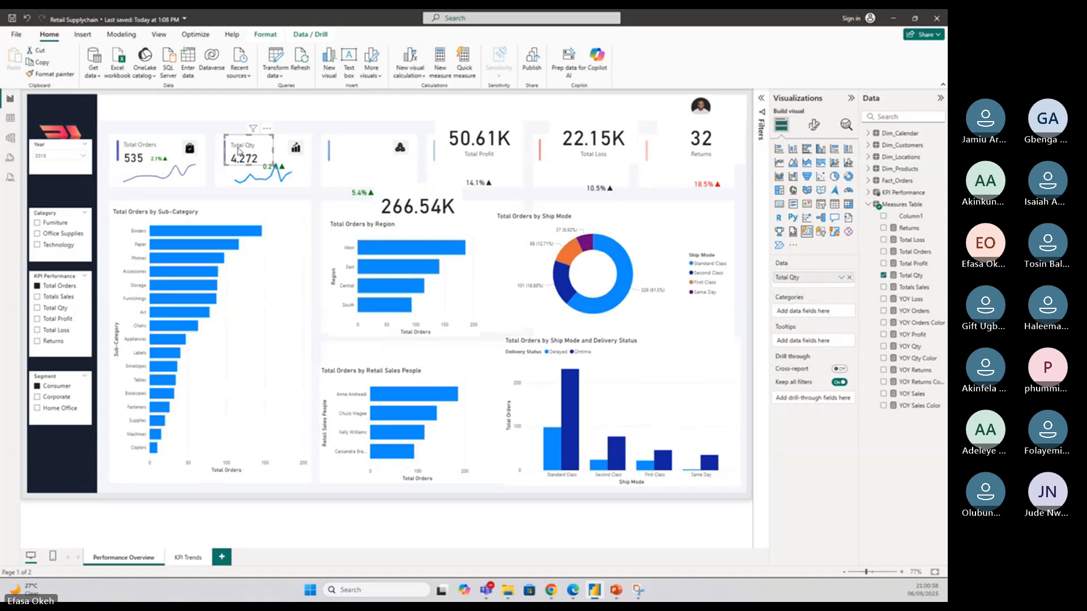
pyautogui.click(307, 127)
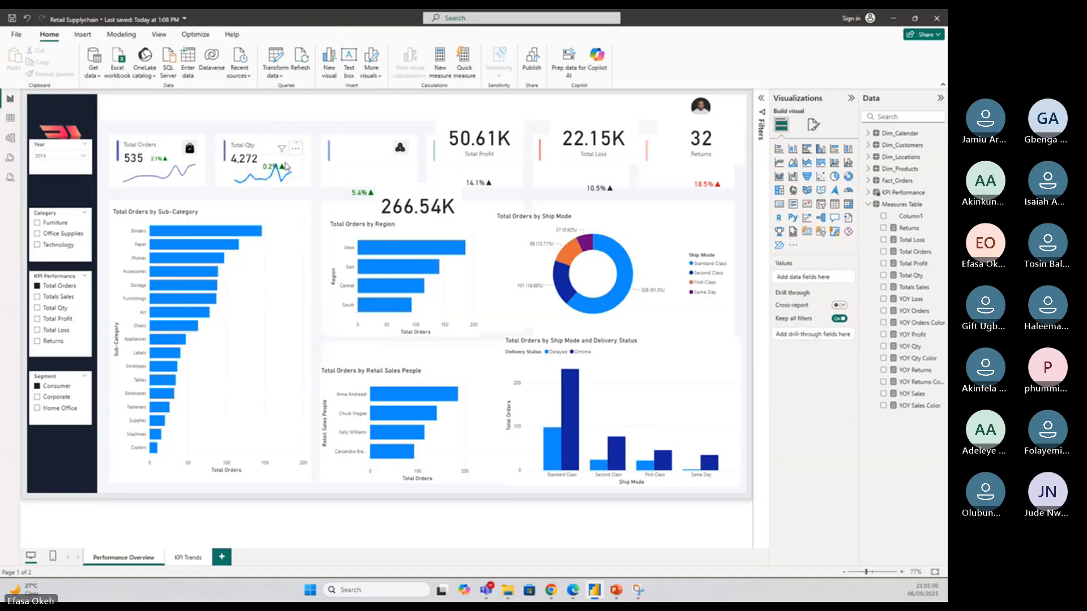
# Move the year-over-year percentage label up beside the Total Qty value and reduce its callout font size
pyautogui.click(287, 160)
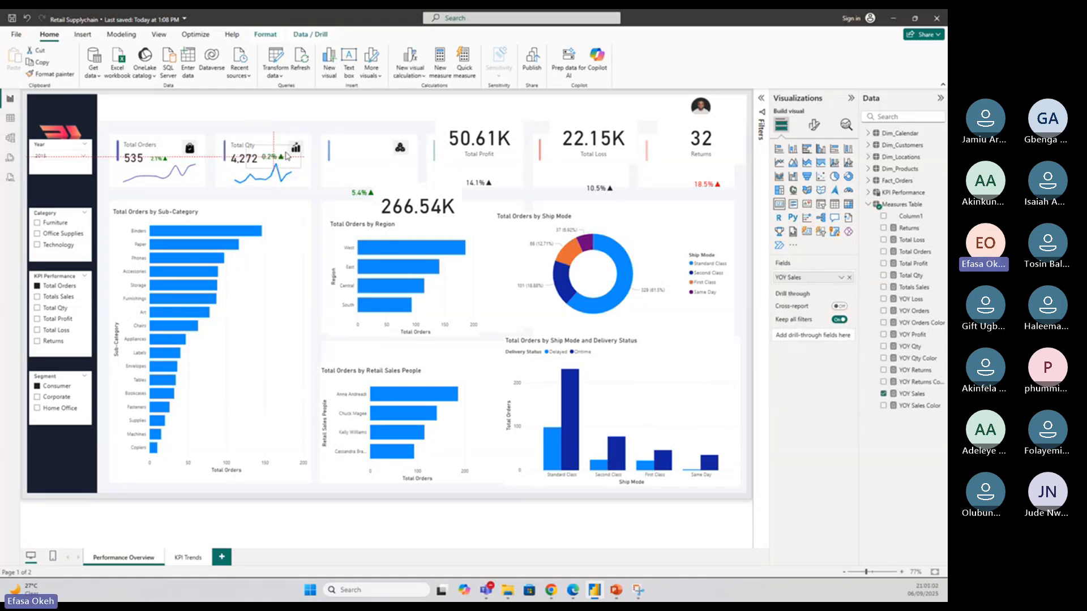
pyautogui.click(814, 124)
pyautogui.click(799, 194)
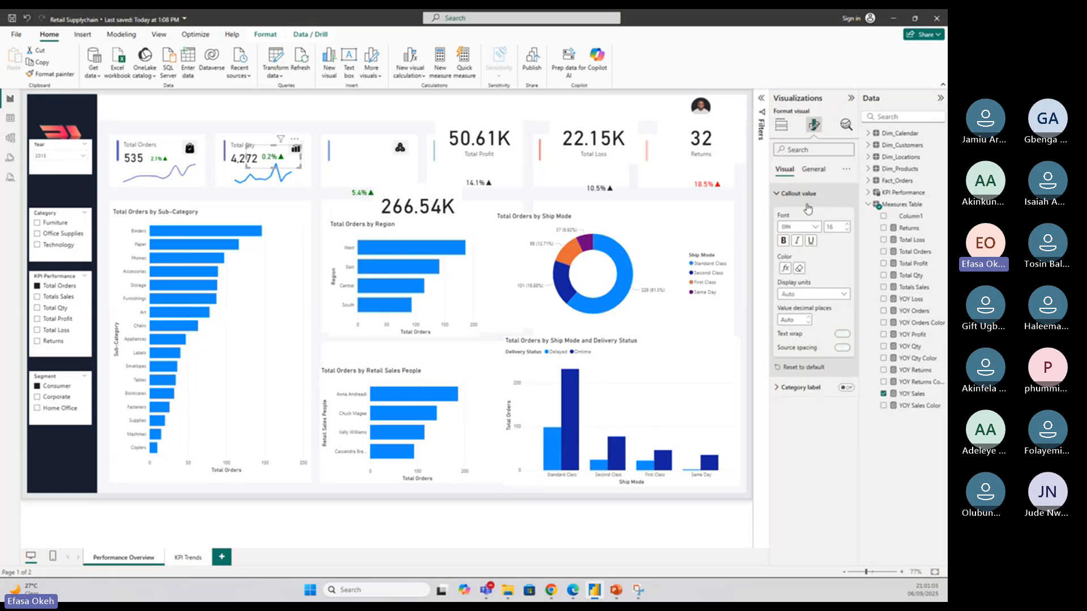
pyautogui.click(847, 224)
# Shift the sparkline beneath the Total Qty value and widen it to span the second KPI panel
pyautogui.click(281, 184)
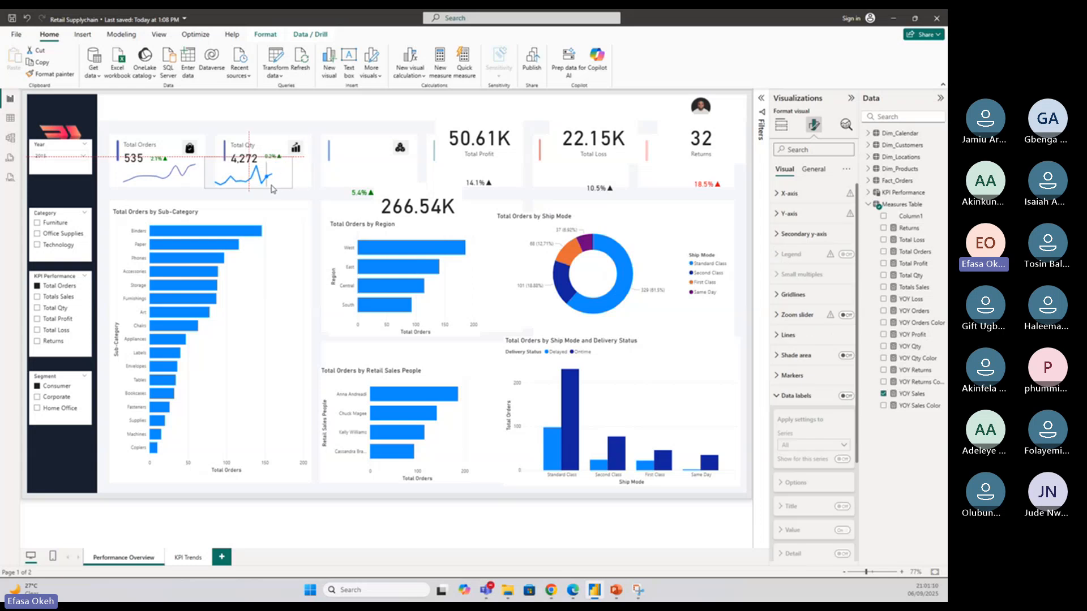
pyautogui.moveTo(281, 187)
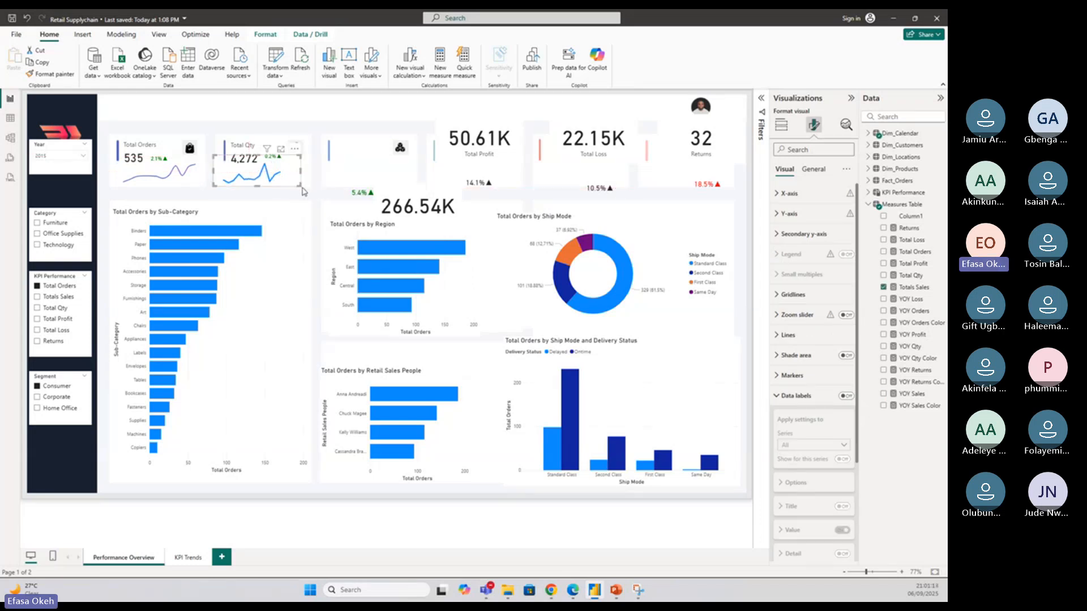
pyautogui.moveTo(301, 187); pyautogui.dragTo(328, 187)
pyautogui.click(313, 198)
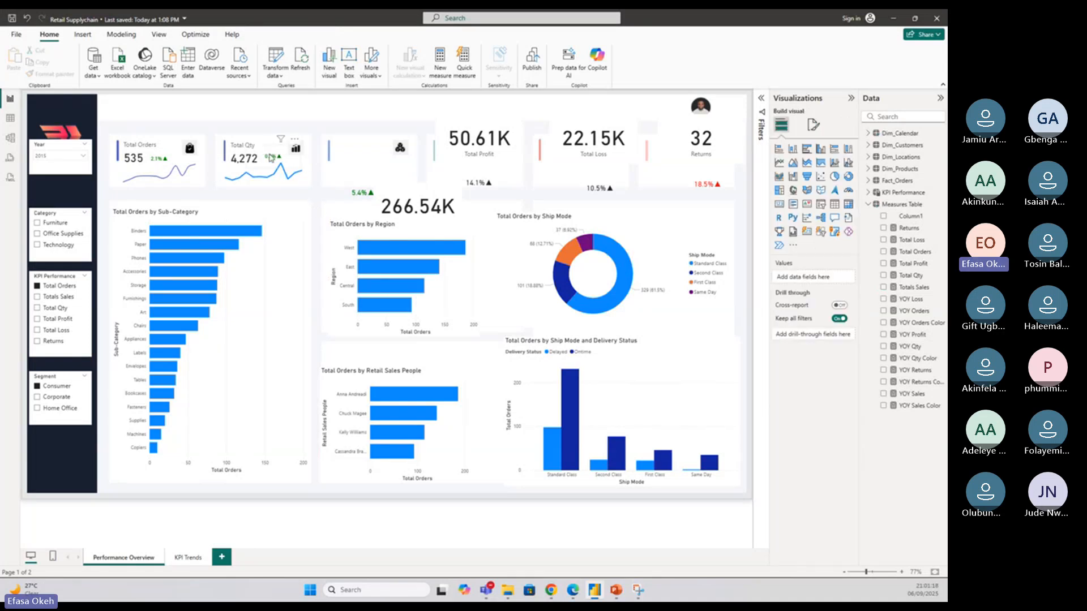
# Nudge the Total Qty percentage label closer to its value, then reduce the Total Orders percentage label's height to 45 and trim its width slightly
pyautogui.click(269, 161)
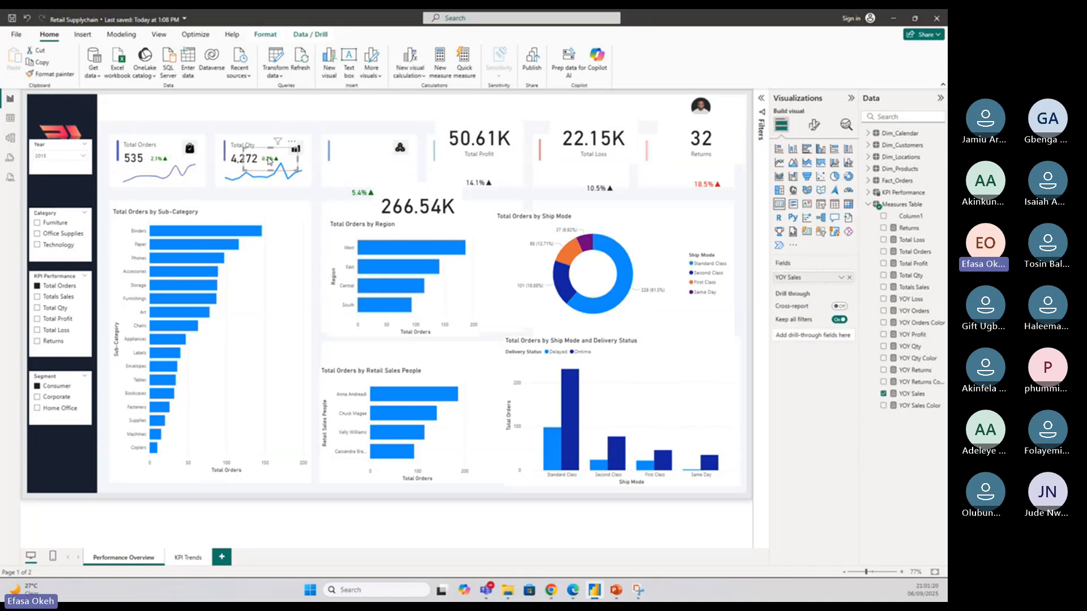
pyautogui.click(160, 161)
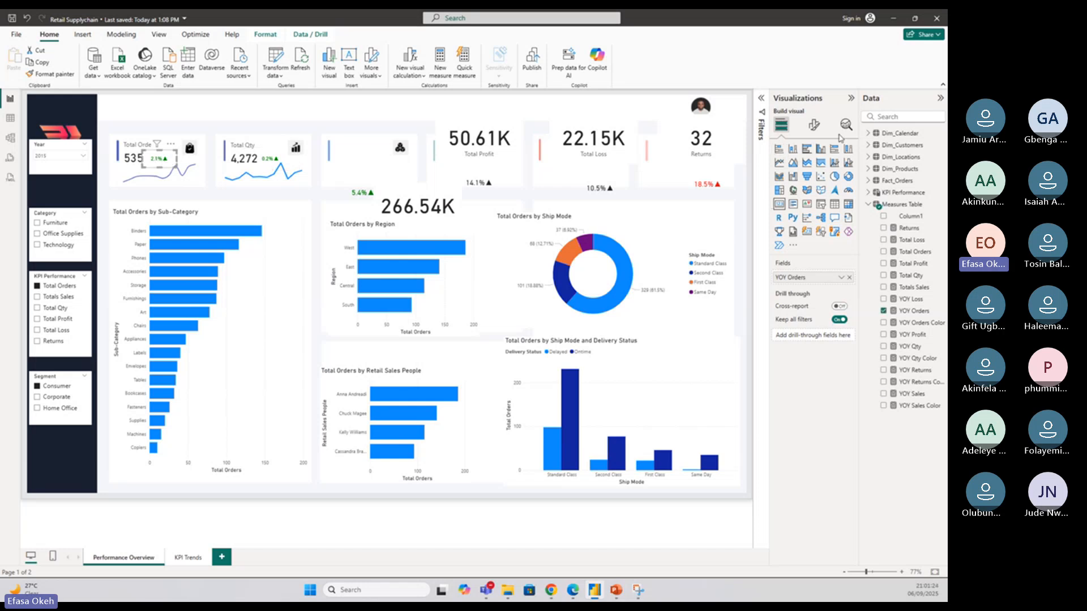
pyautogui.click(814, 125)
pyautogui.click(814, 169)
pyautogui.click(795, 193)
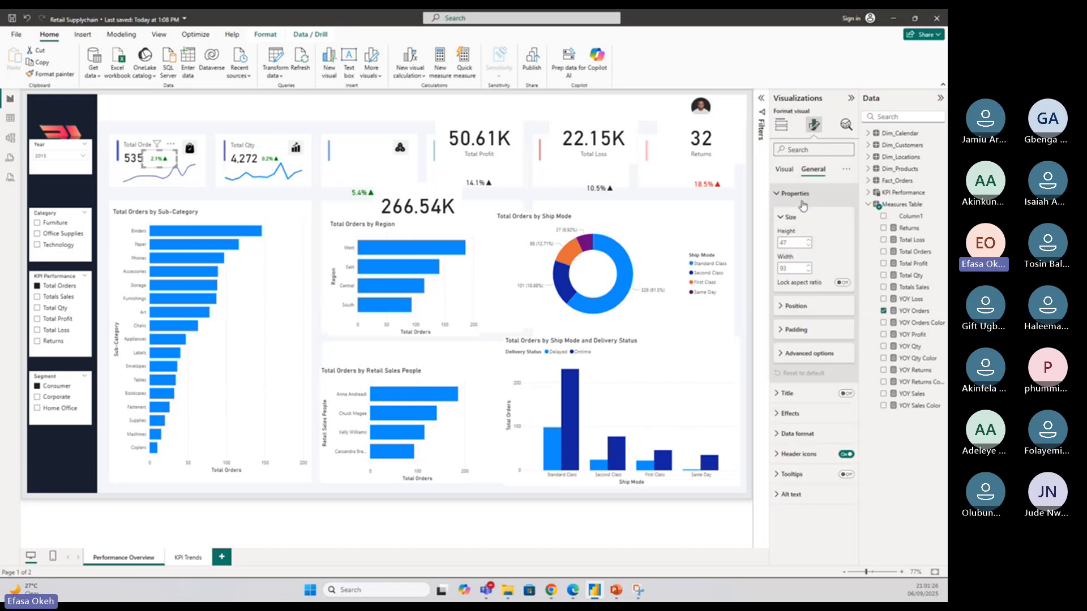
pyautogui.click(808, 247)
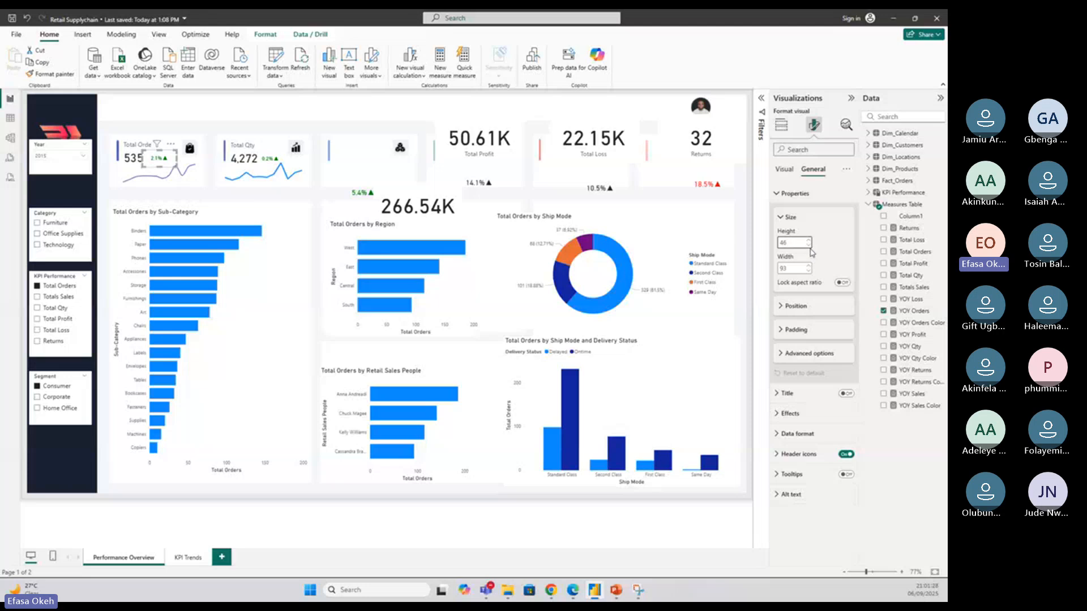
pyautogui.click(808, 247)
pyautogui.click(809, 272)
# Set the Total Qty percentage label's height to 45 and width to 90, and place it beside the value
pyautogui.click(277, 168)
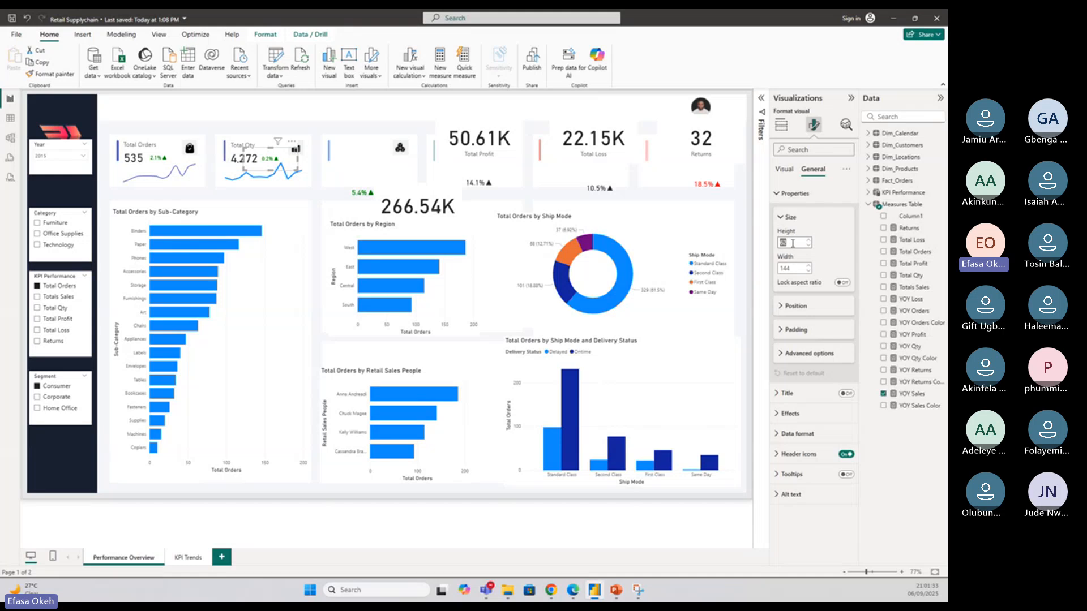
pyautogui.write('45')
pyautogui.click(797, 269)
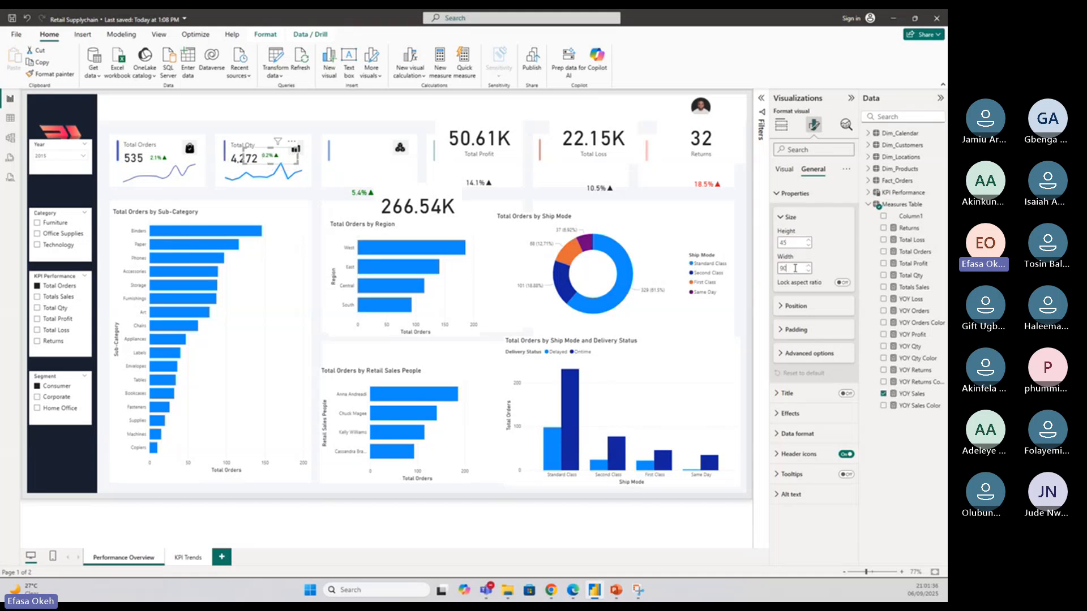
pyautogui.write('90')
pyautogui.press('Return')
pyautogui.moveTo(265, 159); pyautogui.dragTo(276, 161)
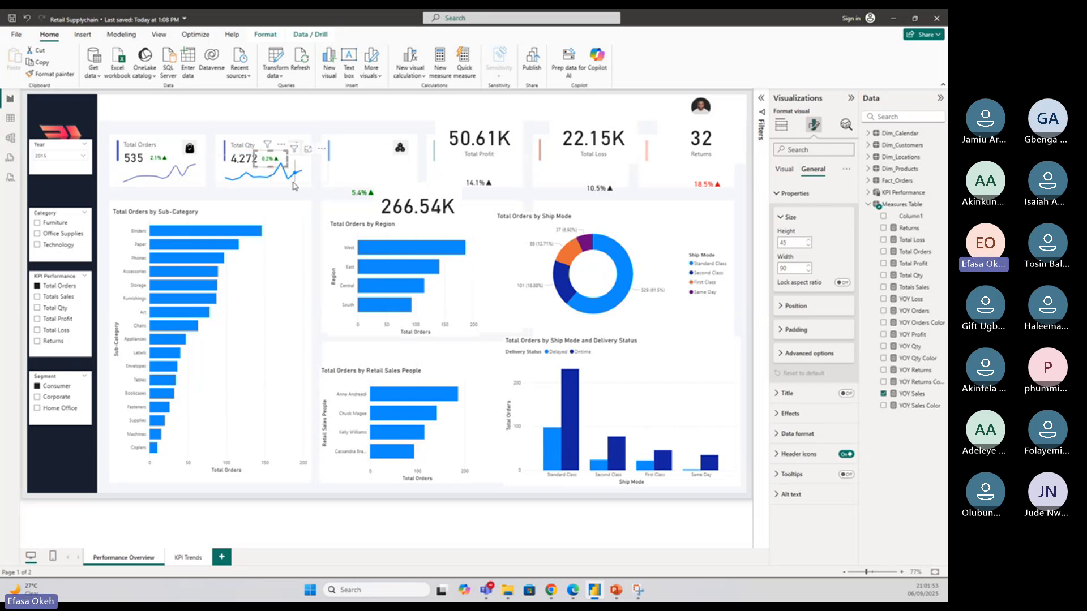
# Copy the Total Orders sparkline's formatting onto the Total Qty sparkline with Format Painter
pyautogui.click(293, 177)
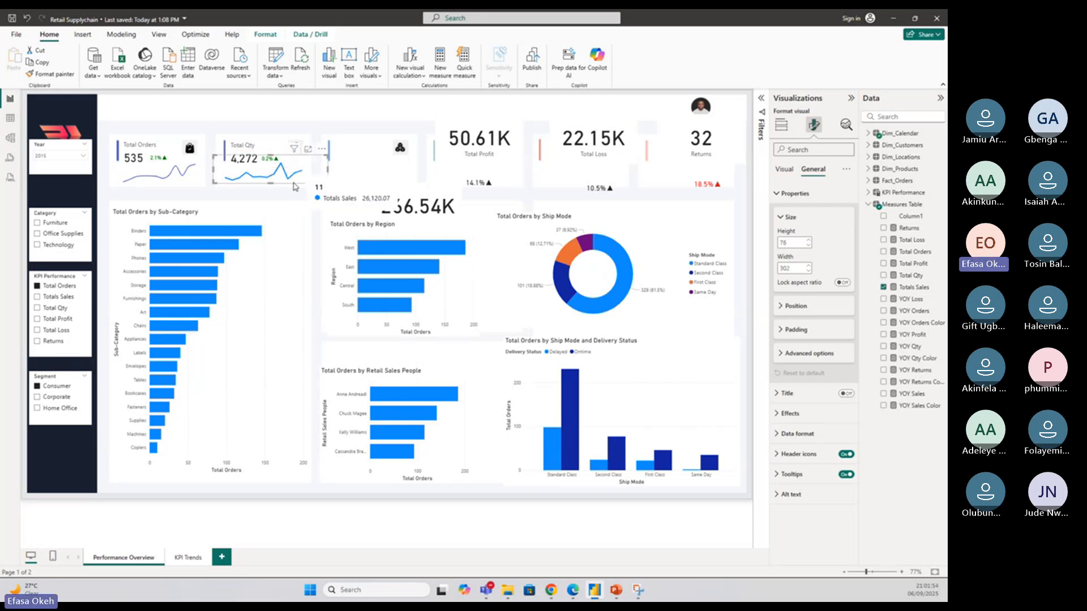
pyautogui.click(161, 181)
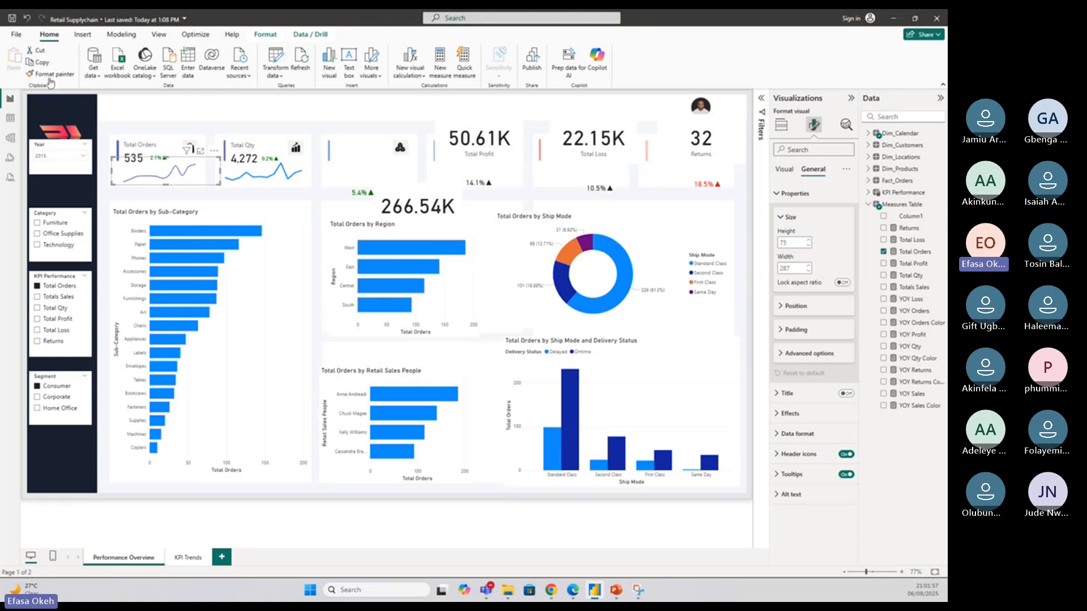
pyautogui.click(51, 73)
pyautogui.click(297, 167)
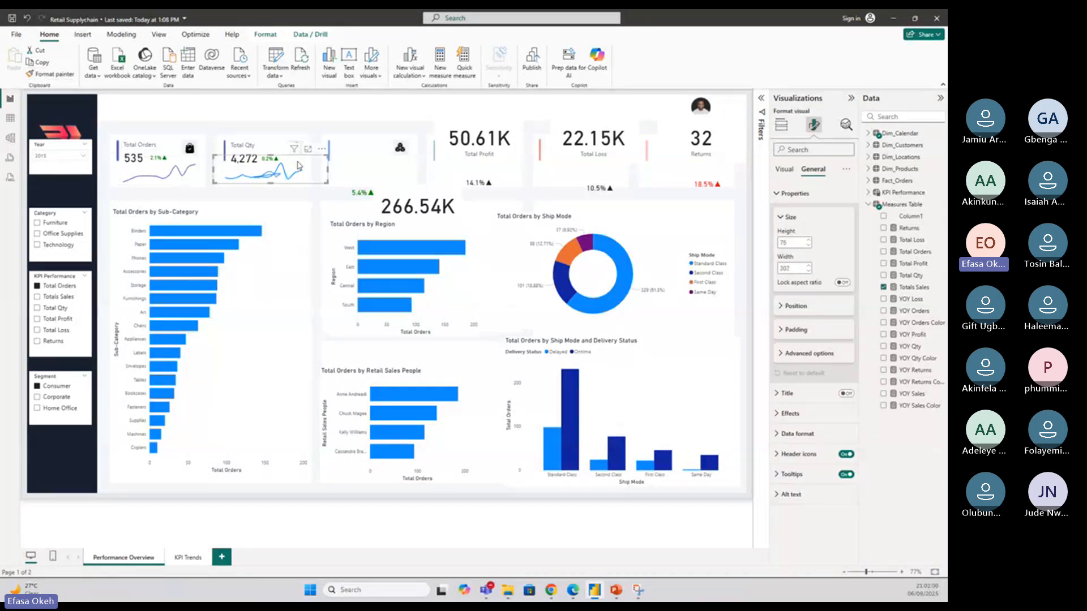
pyautogui.click(214, 133)
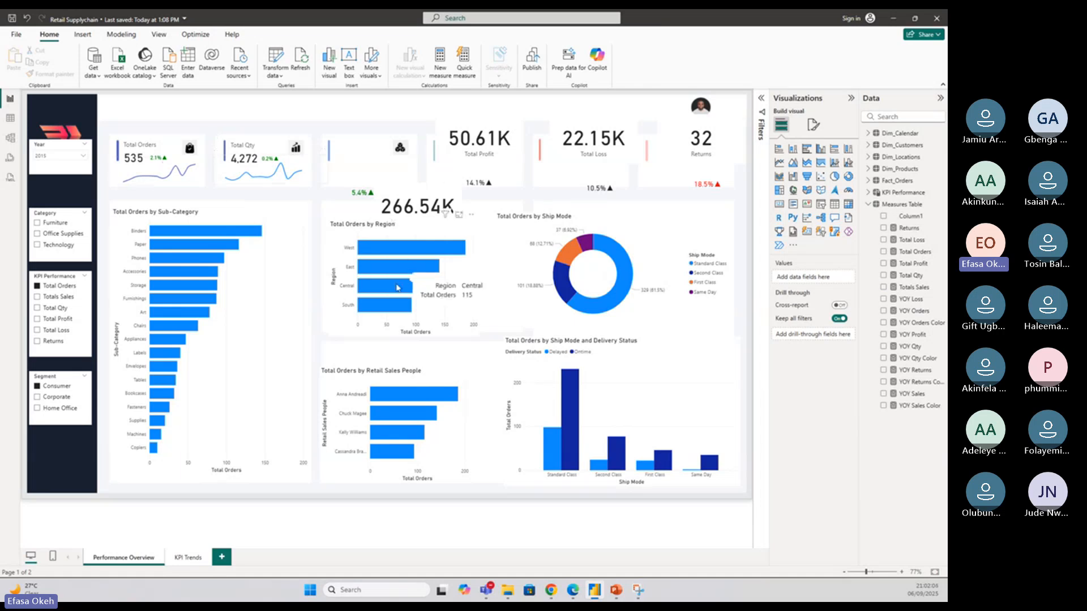
# Switch to PowerPoint and copy the hex fill colour of the second KPI panel's accent bar
pyautogui.click(618, 591)
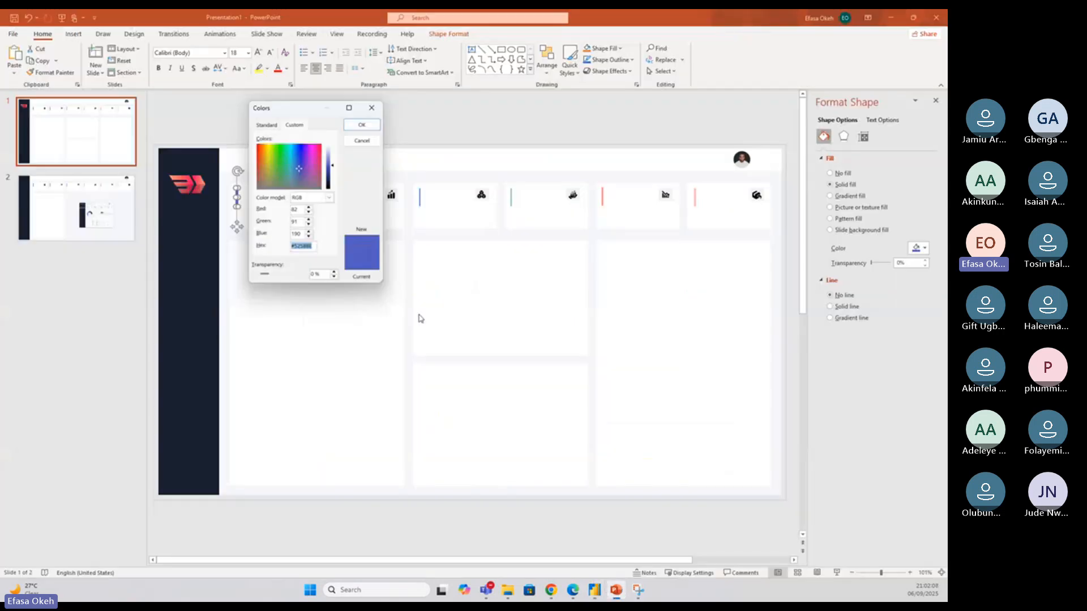
pyautogui.click(364, 143)
pyautogui.click(418, 136)
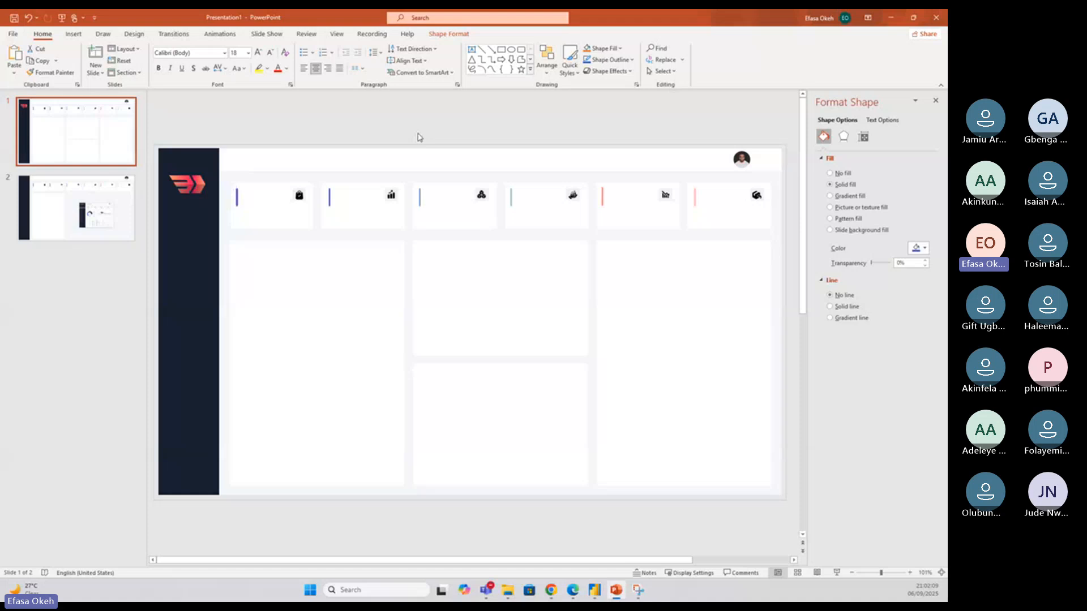
pyautogui.click(329, 199)
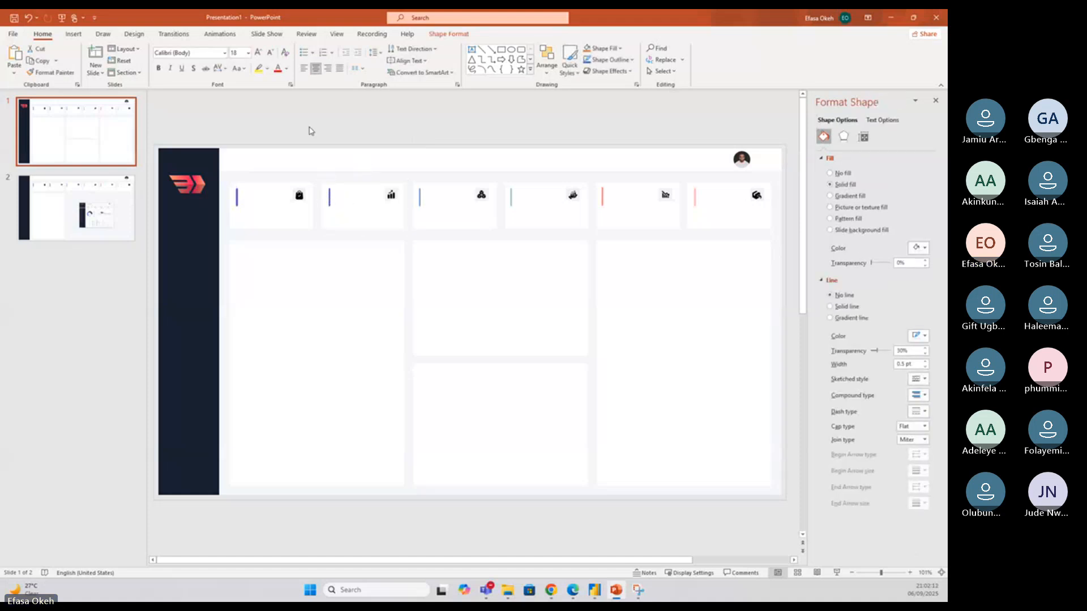
pyautogui.moveTo(310, 129); pyautogui.dragTo(346, 232)
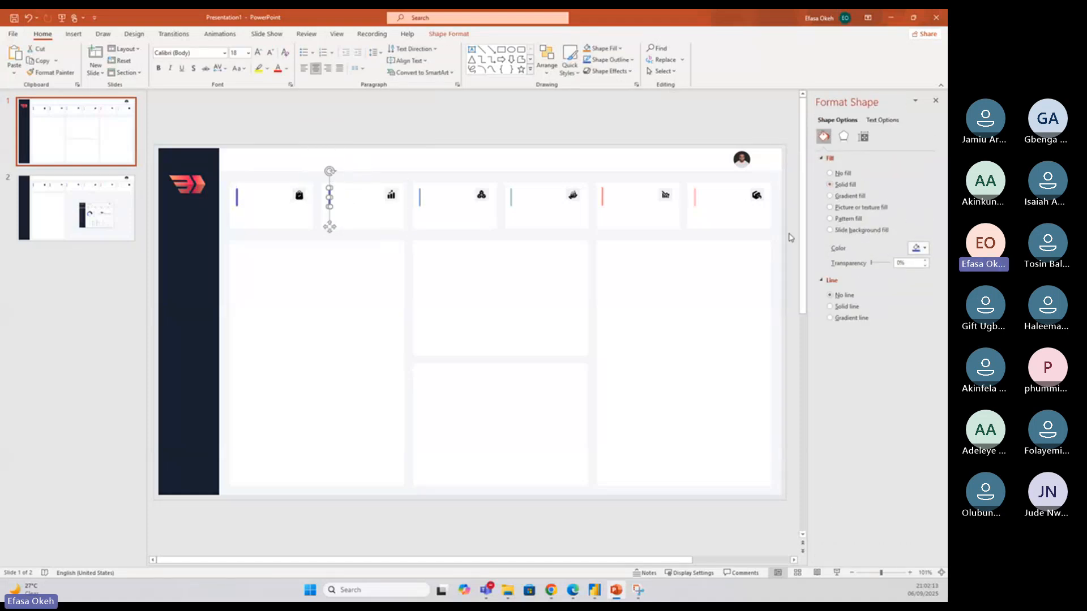
pyautogui.click(918, 248)
pyautogui.click(883, 386)
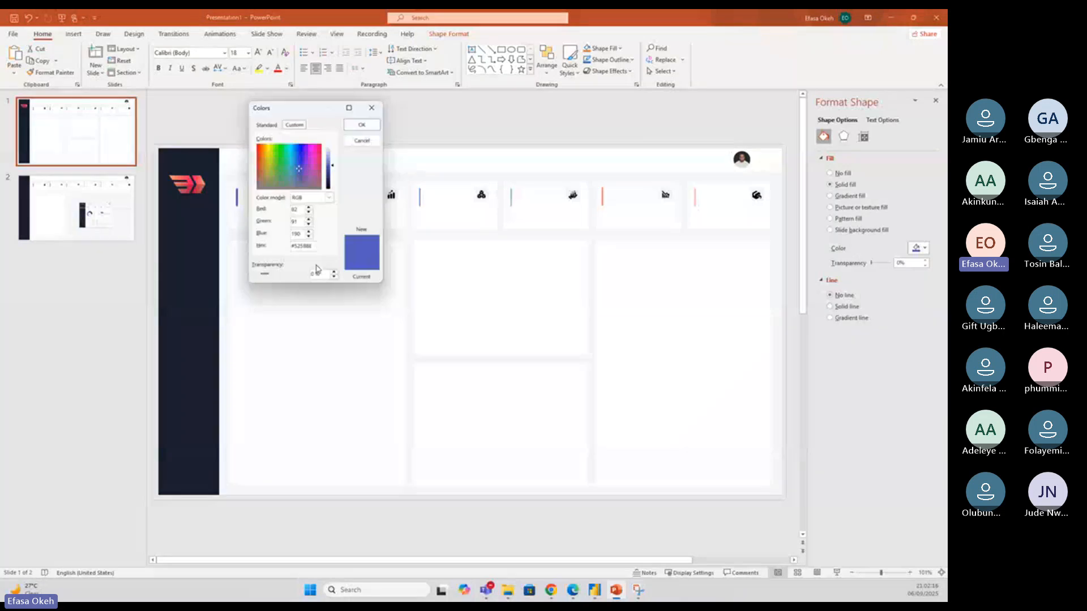
pyautogui.moveTo(307, 249); pyautogui.dragTo(276, 249)
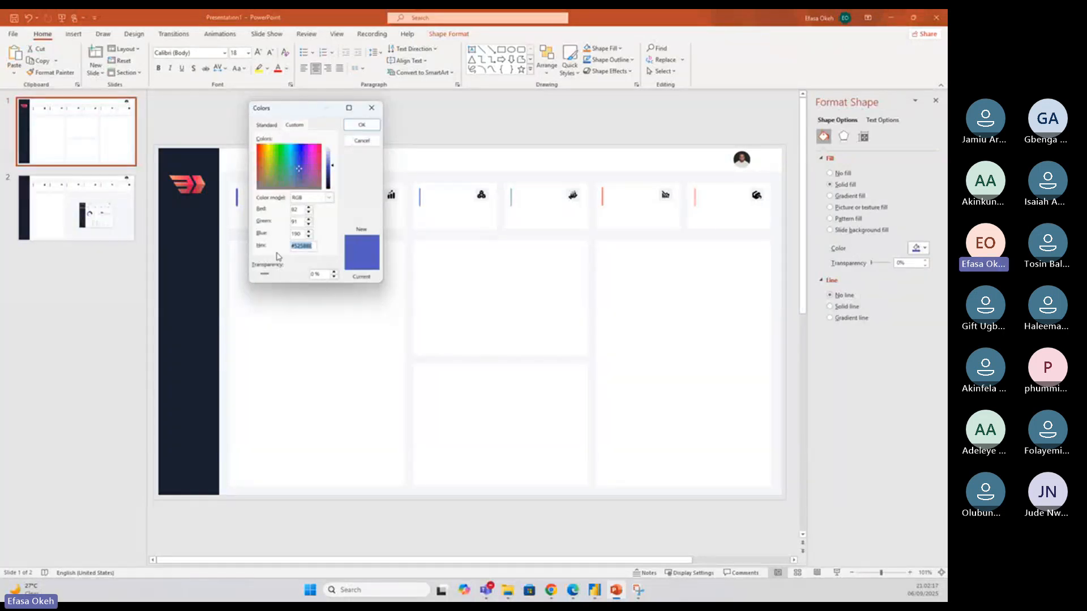
pyautogui.click(362, 141)
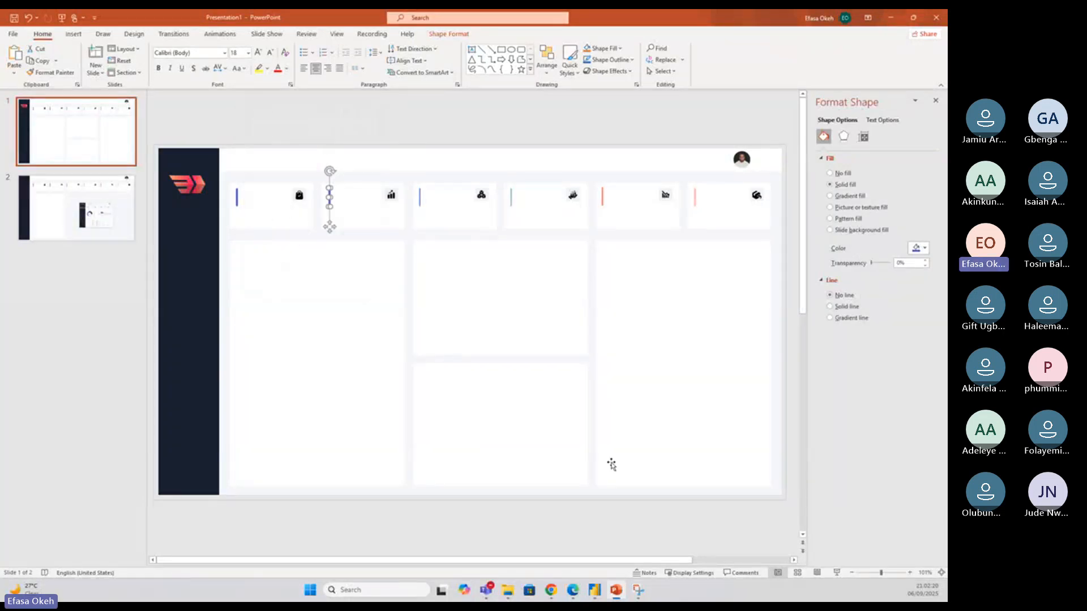
# Switch back to Power BI and apply the copied accent colour to the Total Qty sparkline's line
pyautogui.click(595, 591)
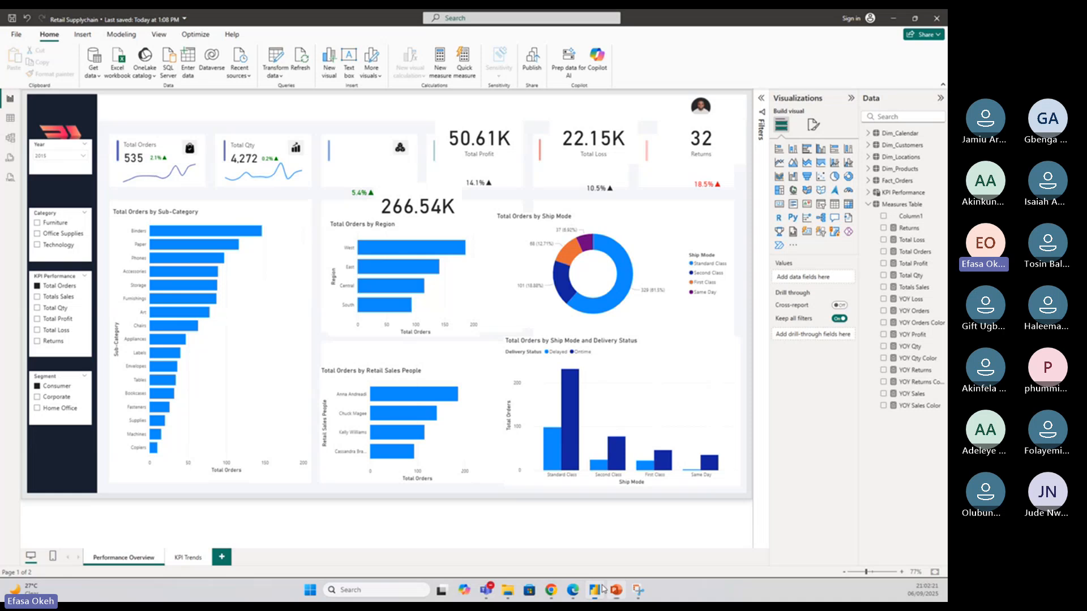
pyautogui.click(298, 183)
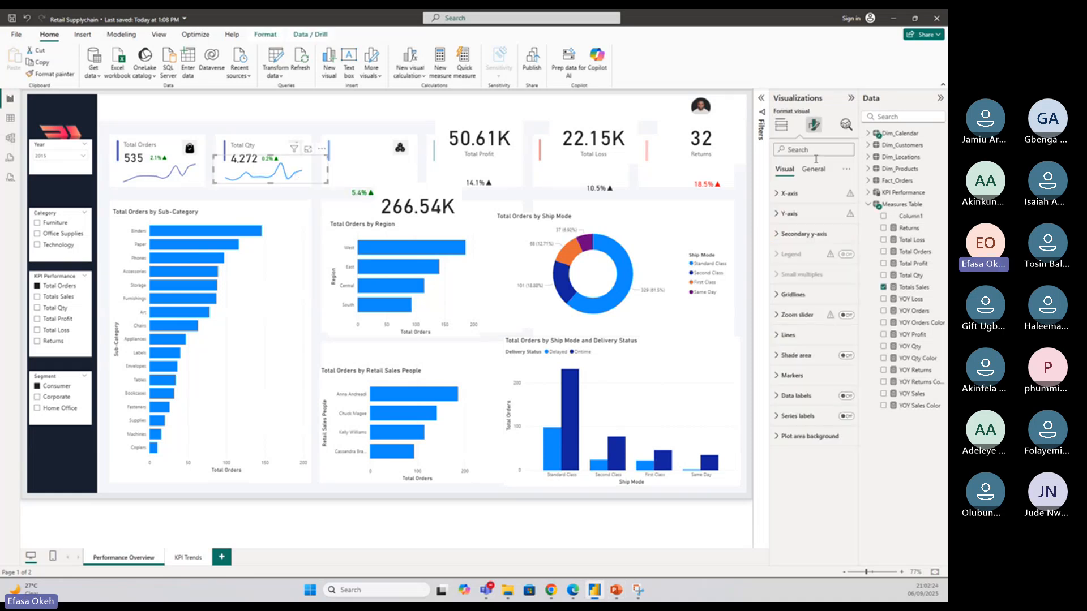
pyautogui.click(789, 335)
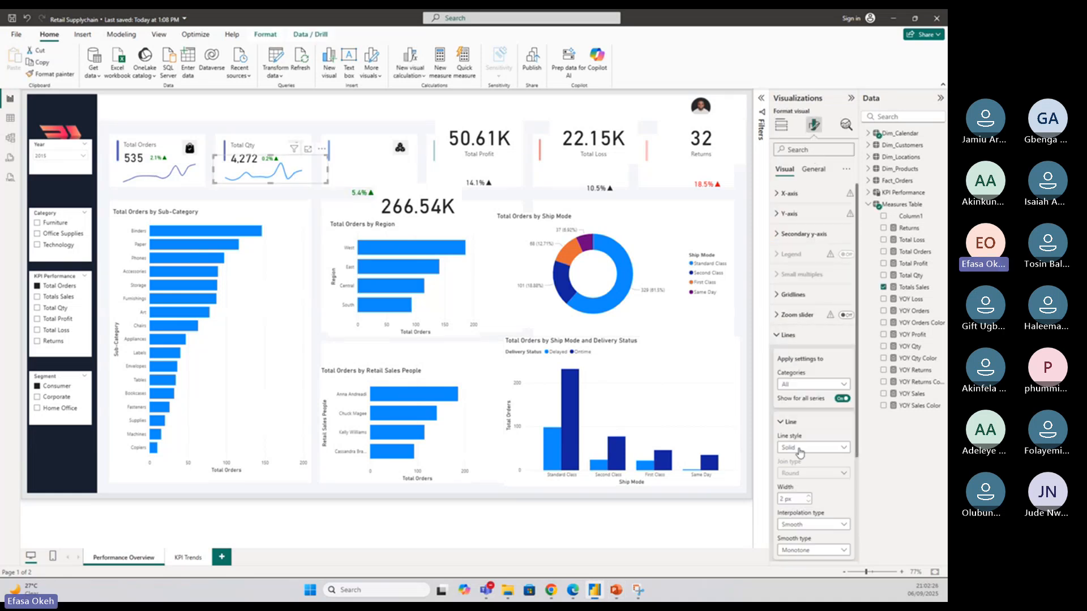
pyautogui.scroll(-3, 798, 443)
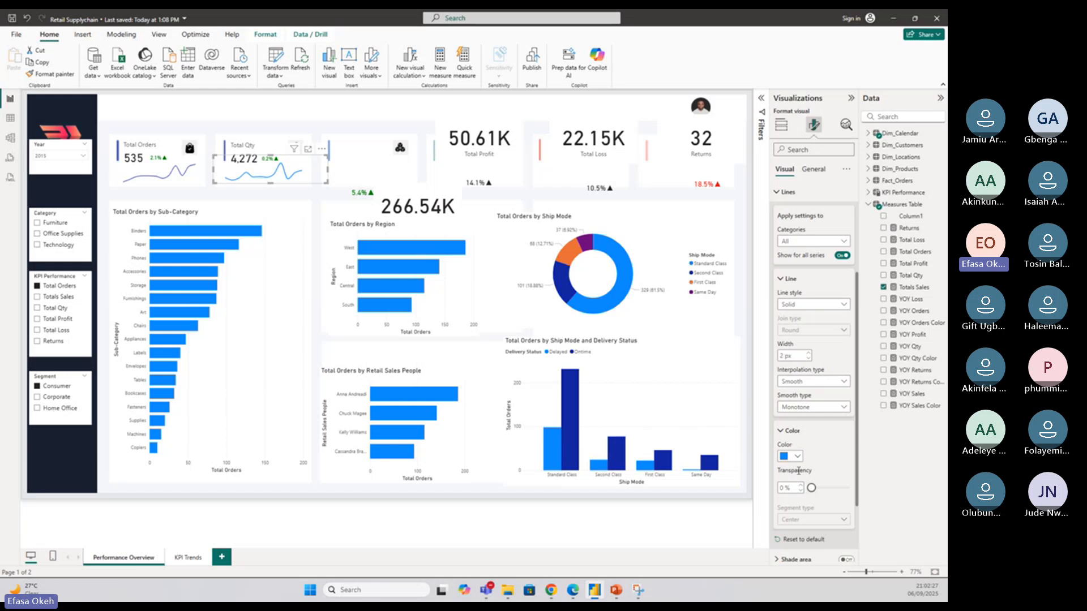
pyautogui.click(792, 456)
pyautogui.press('Escape')
pyautogui.click(319, 126)
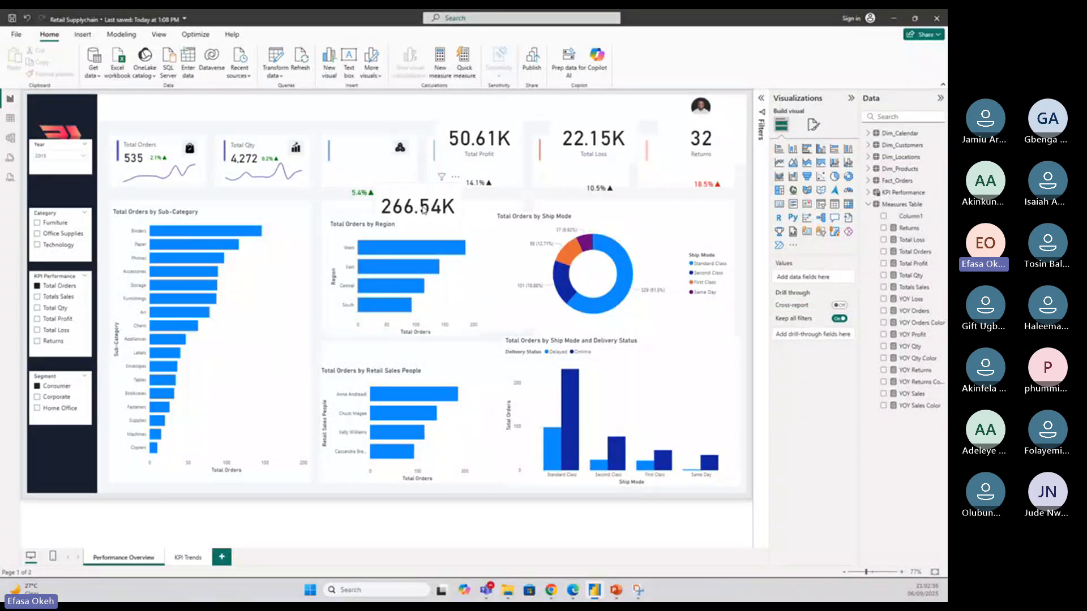
# Move the Totals Sales card into the third KPI panel and the Total Profit card down into the fourth
pyautogui.moveTo(419, 207); pyautogui.dragTo(384, 162)
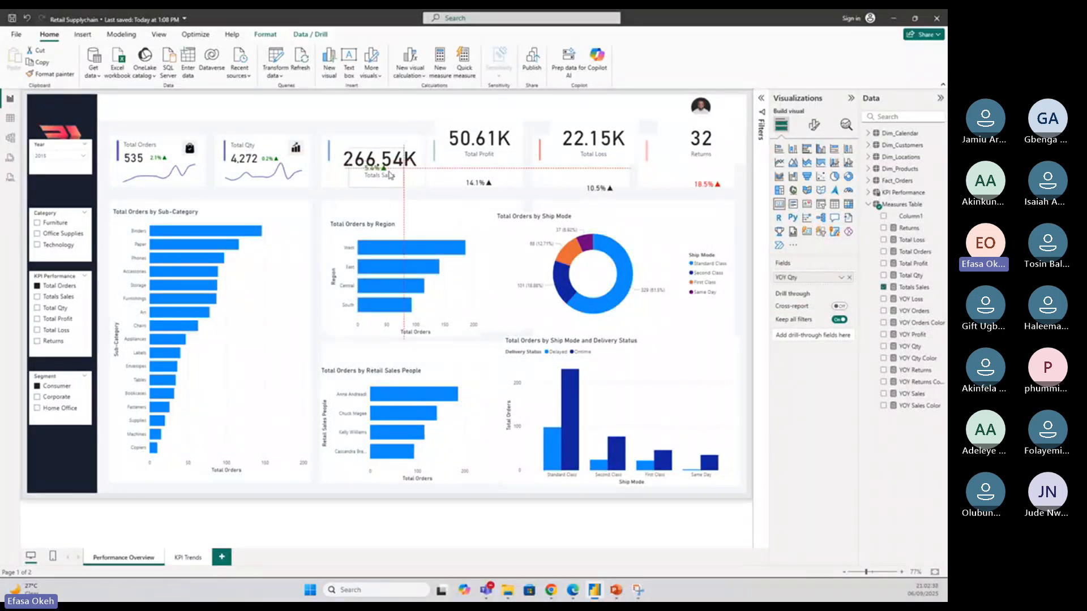
pyautogui.moveTo(469, 145); pyautogui.dragTo(475, 161)
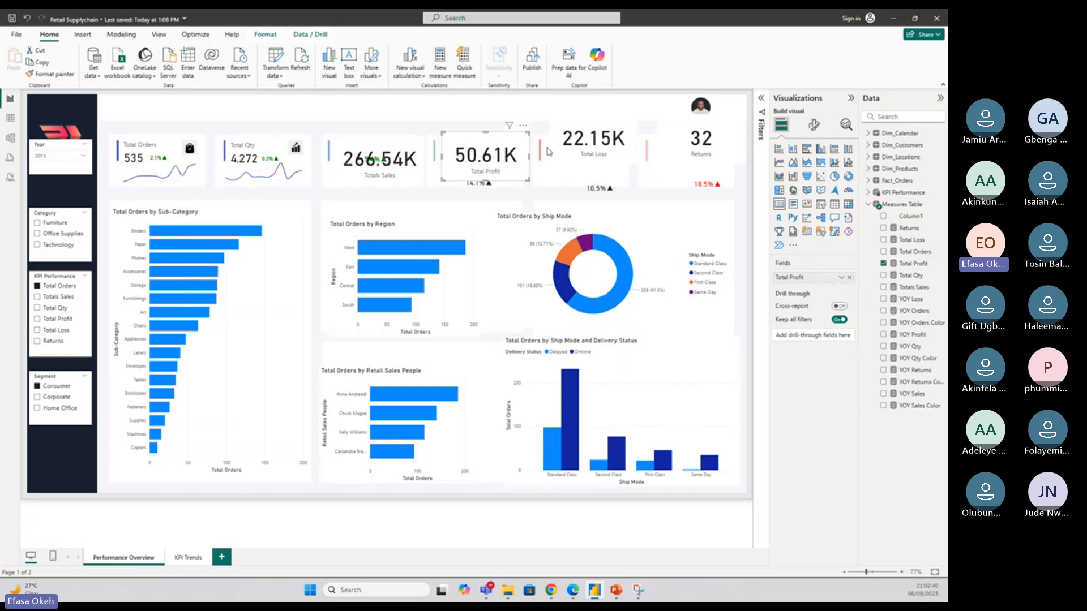
# Lower the Total Loss card to line up with the KPI row and fit the Sub-Category bar chart inside its panel
pyautogui.moveTo(557, 136); pyautogui.dragTo(559, 156)
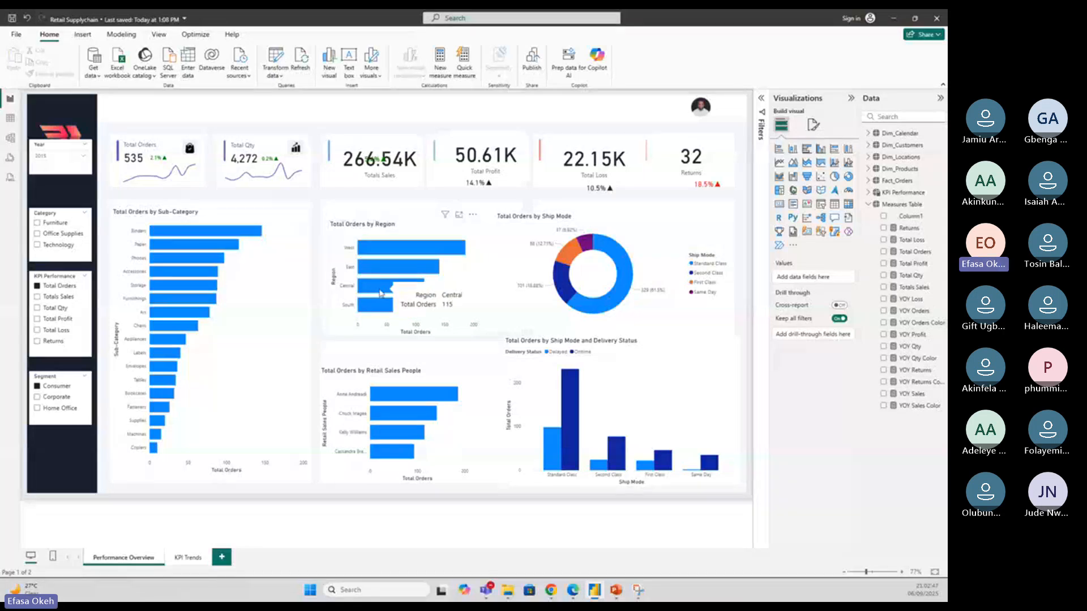
pyautogui.moveTo(246, 338); pyautogui.dragTo(301, 348)
pyautogui.click(316, 351)
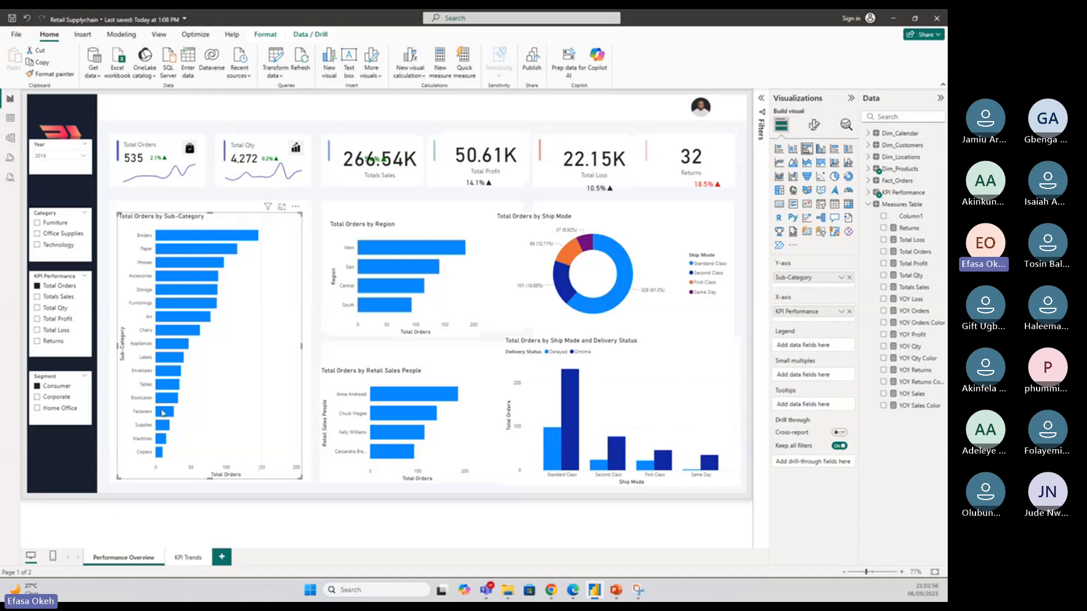
# Remove the Sub-Category chart's Y-axis title and format its Y-axis values as DIN, size 14, in black
pyautogui.click(814, 125)
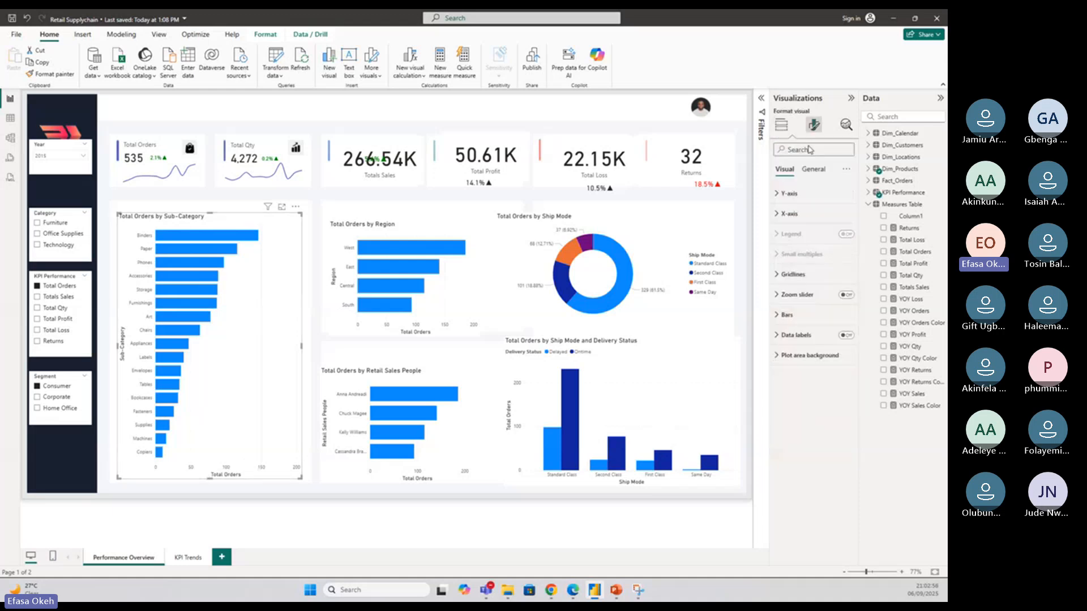
pyautogui.click(804, 196)
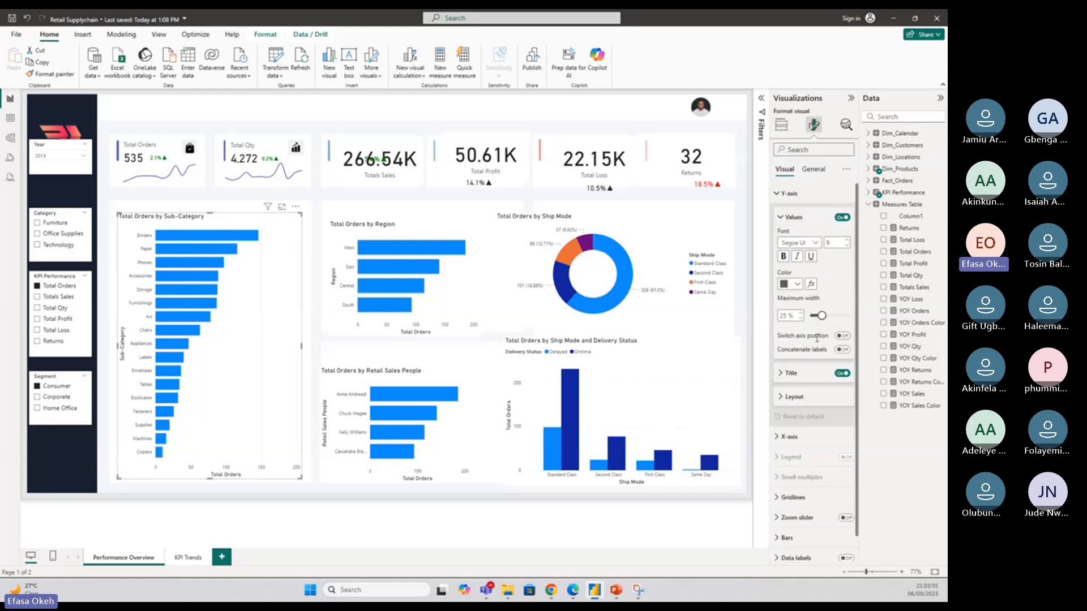
pyautogui.click(843, 374)
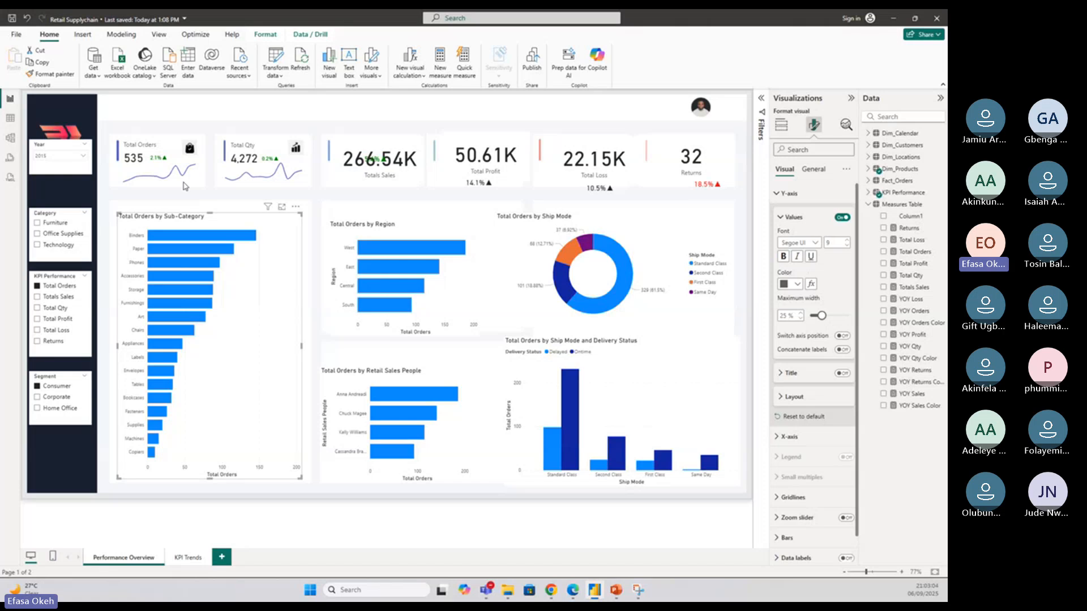
pyautogui.click(800, 243)
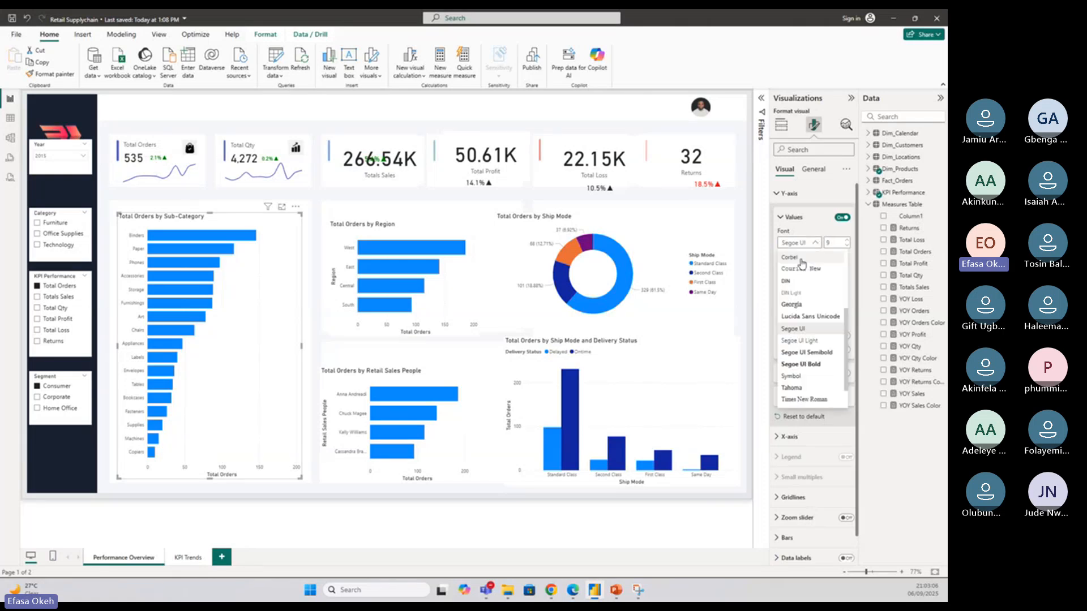
pyautogui.click(791, 281)
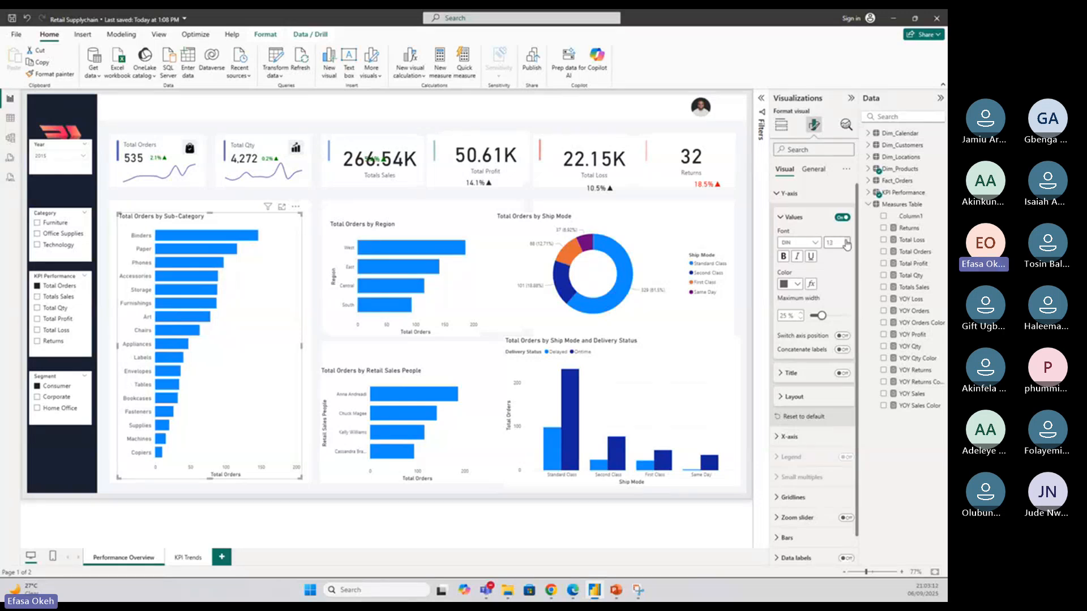
pyautogui.click(847, 242)
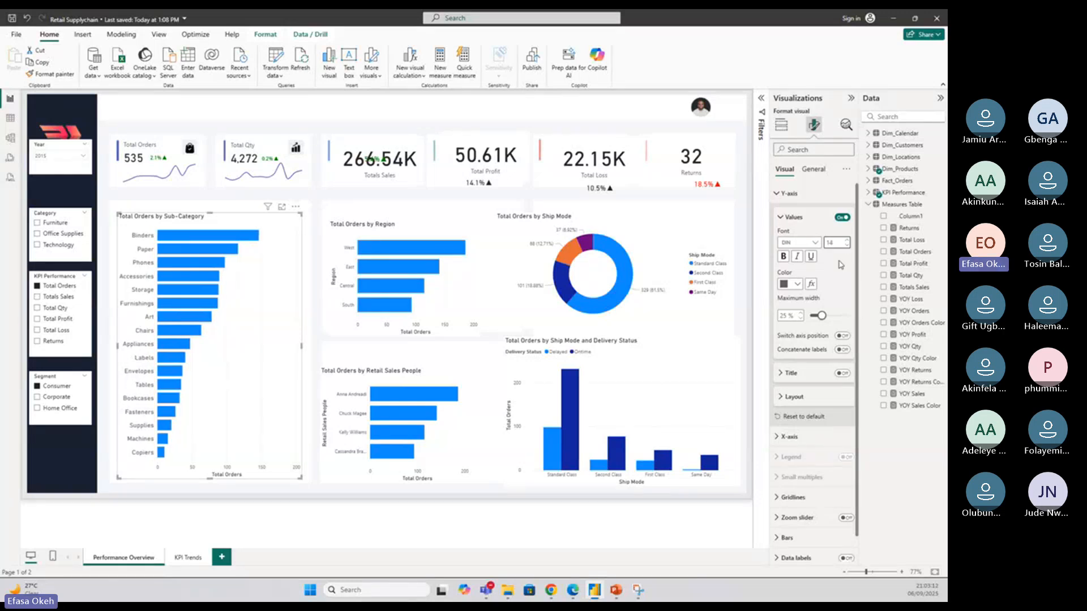
pyautogui.click(798, 283)
pyautogui.click(808, 333)
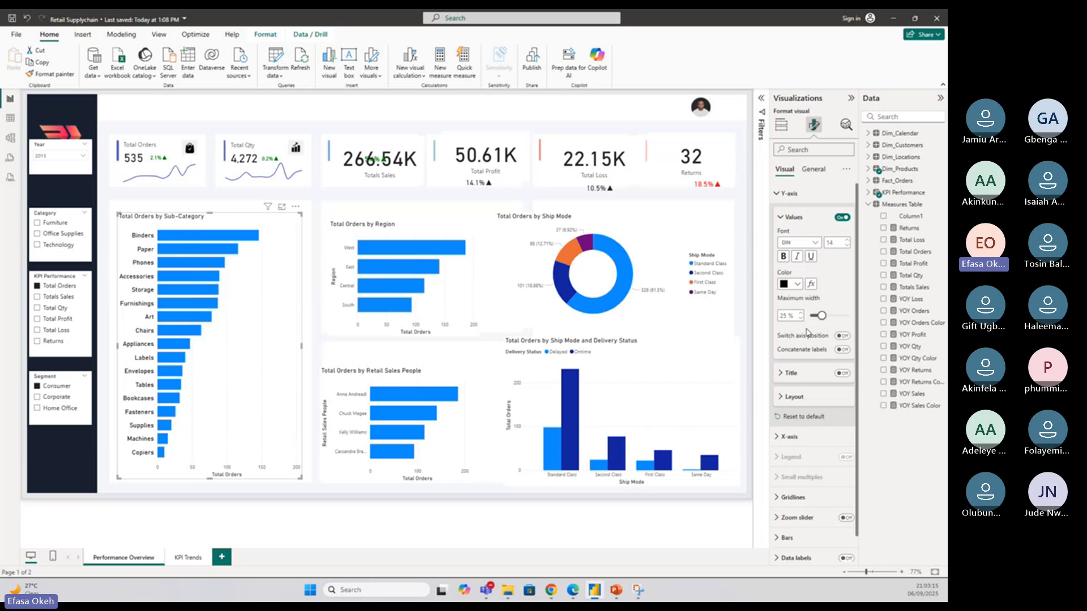
# Turn off the X-axis values and title on the Sub-Category bar chart
pyautogui.click(786, 199)
pyautogui.click(789, 213)
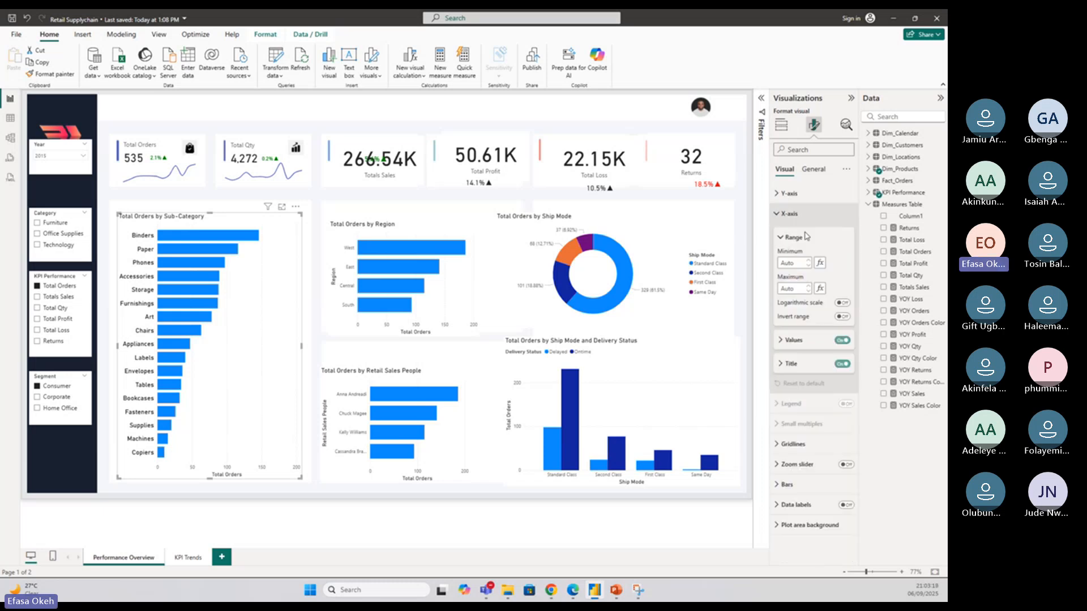
pyautogui.click(842, 340)
pyautogui.click(841, 364)
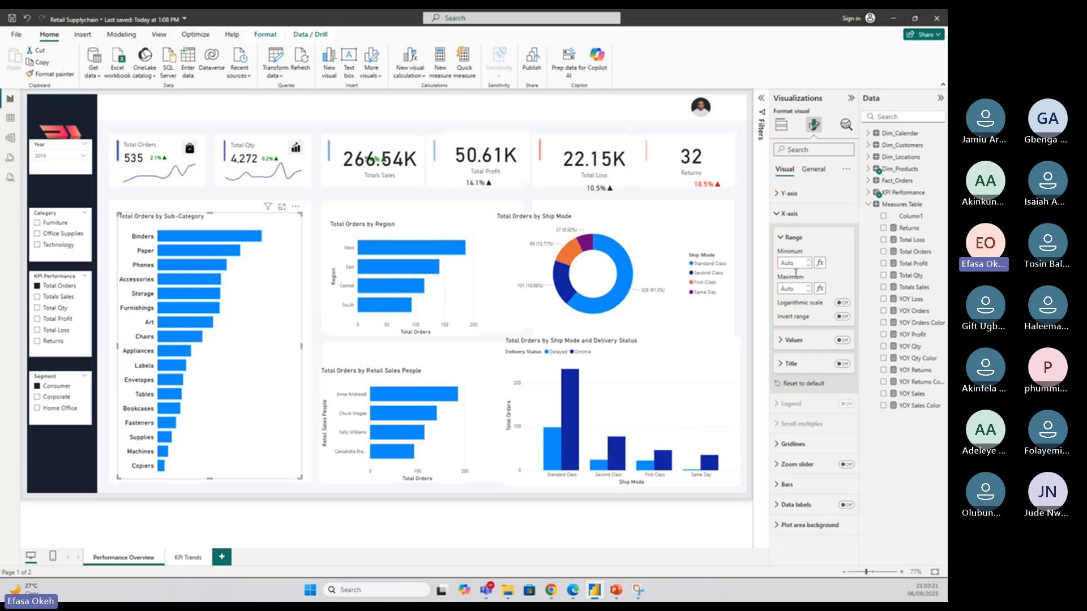
pyautogui.click(789, 213)
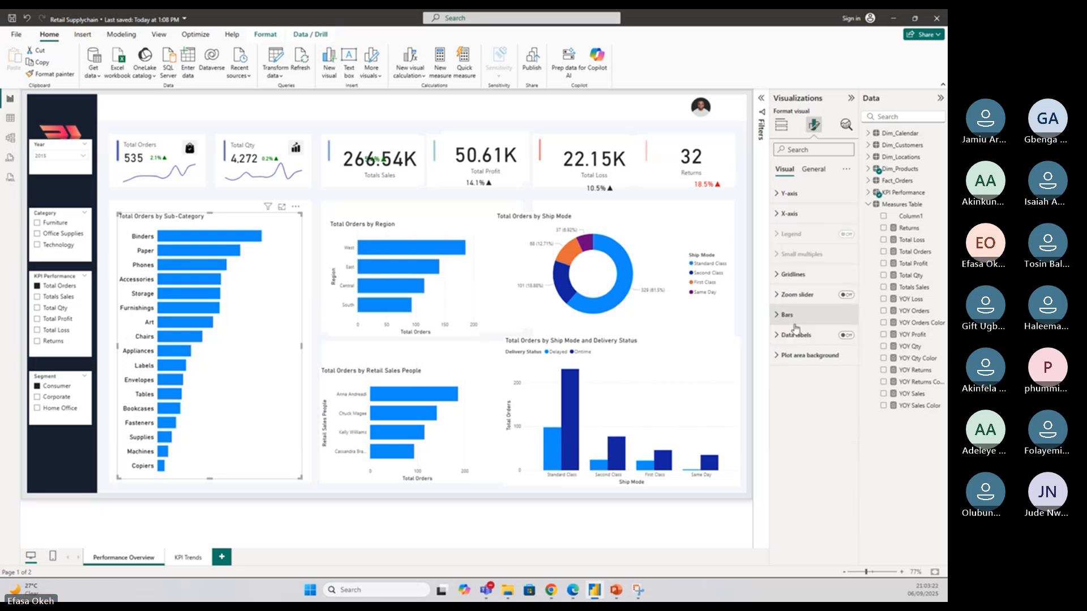
# Turn on data labels for the Sub-Category chart and set the space between its bar categories to 35%
pyautogui.click(847, 336)
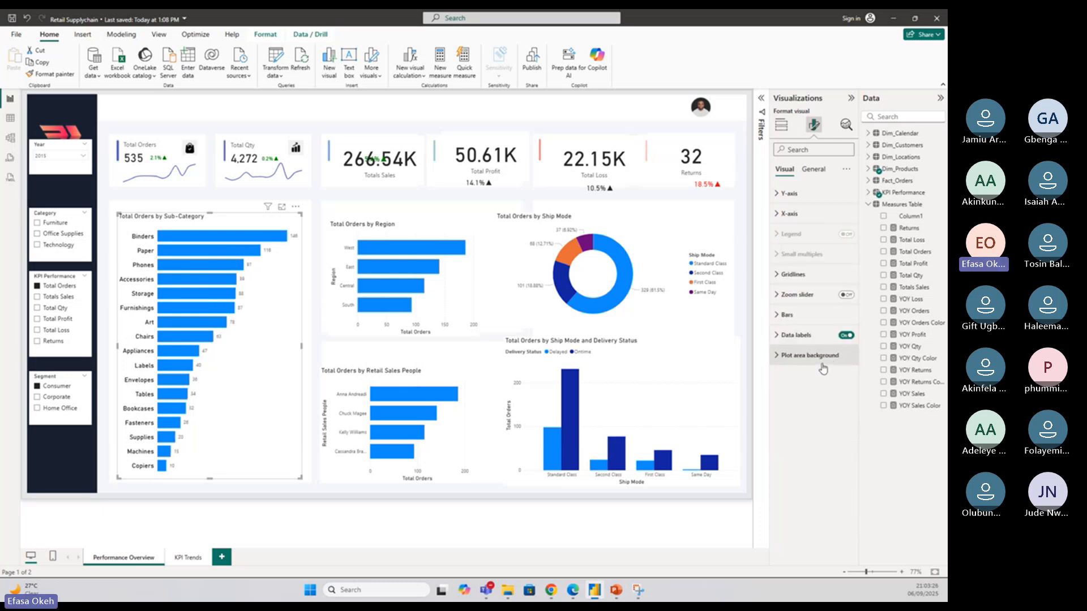
pyautogui.click(787, 315)
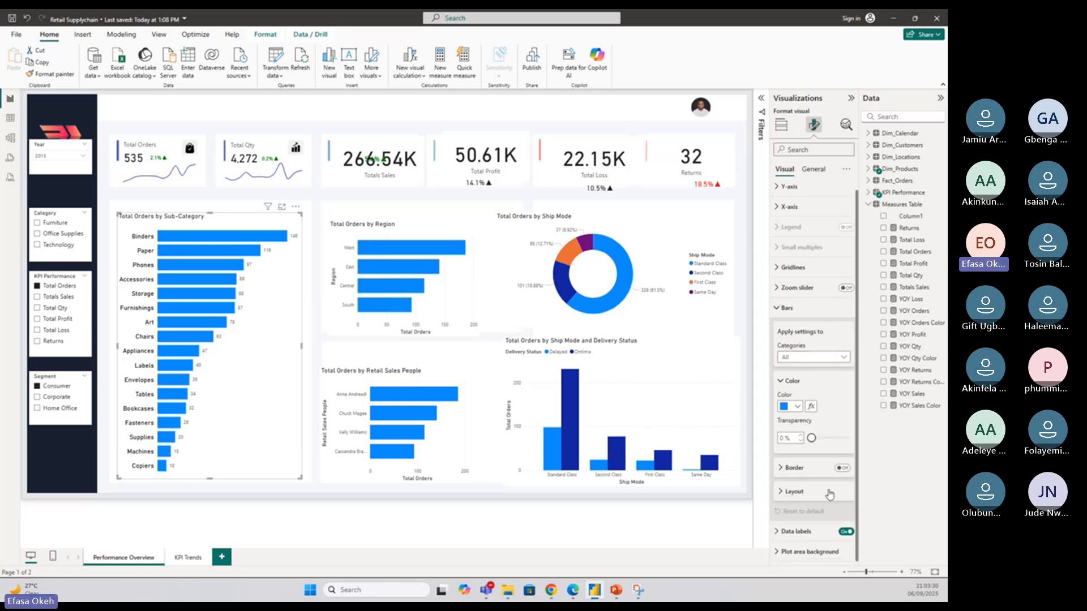
pyautogui.click(796, 492)
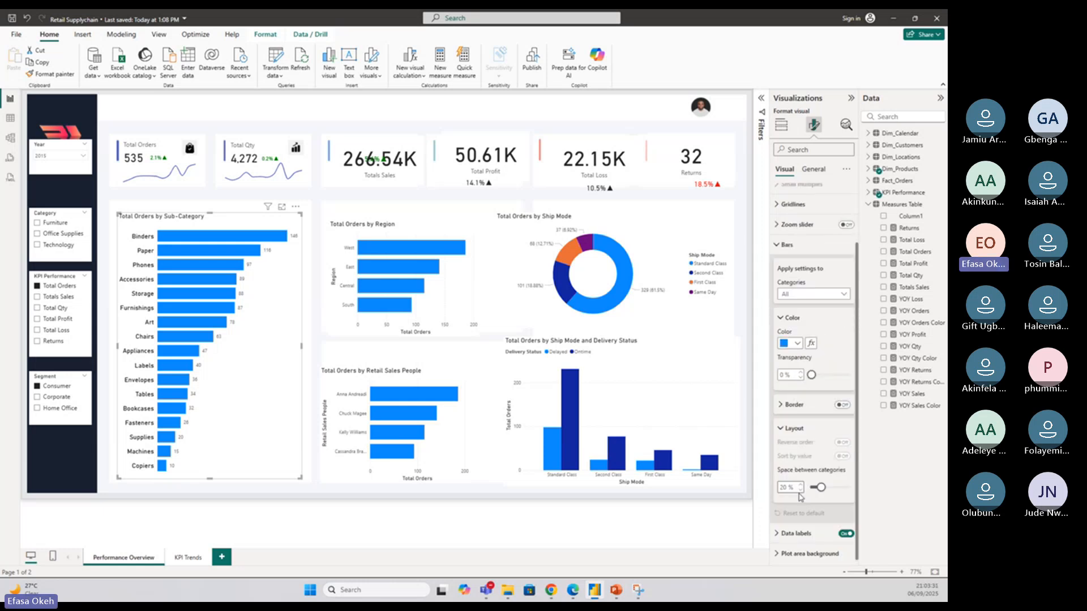
pyautogui.moveTo(821, 485); pyautogui.dragTo(830, 491)
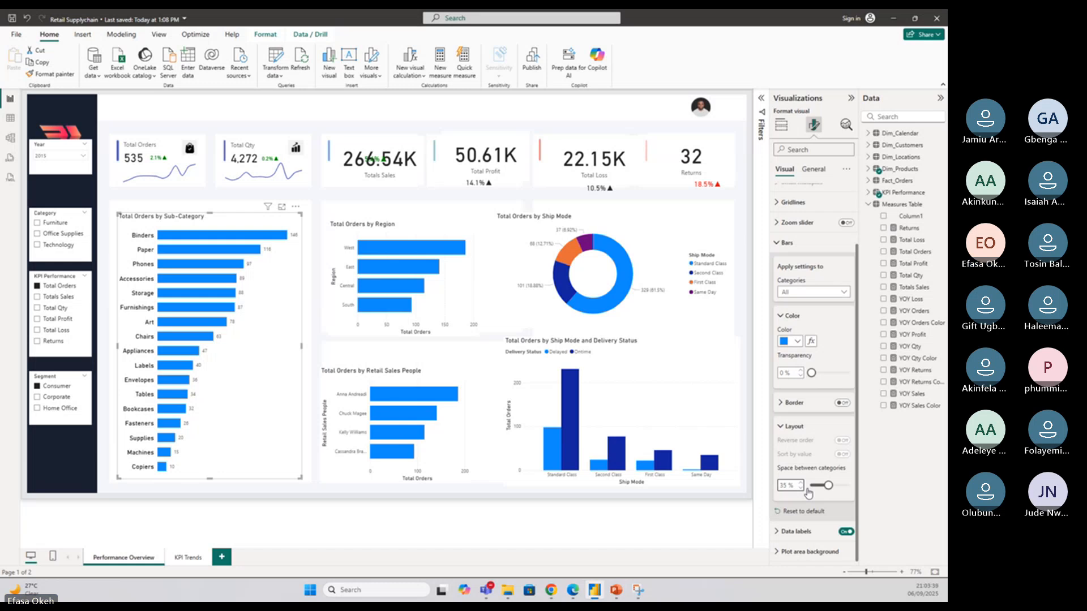
pyautogui.click(787, 243)
# Format the Sub-Category chart's data label values as DIN, size 14, in black
pyautogui.click(795, 337)
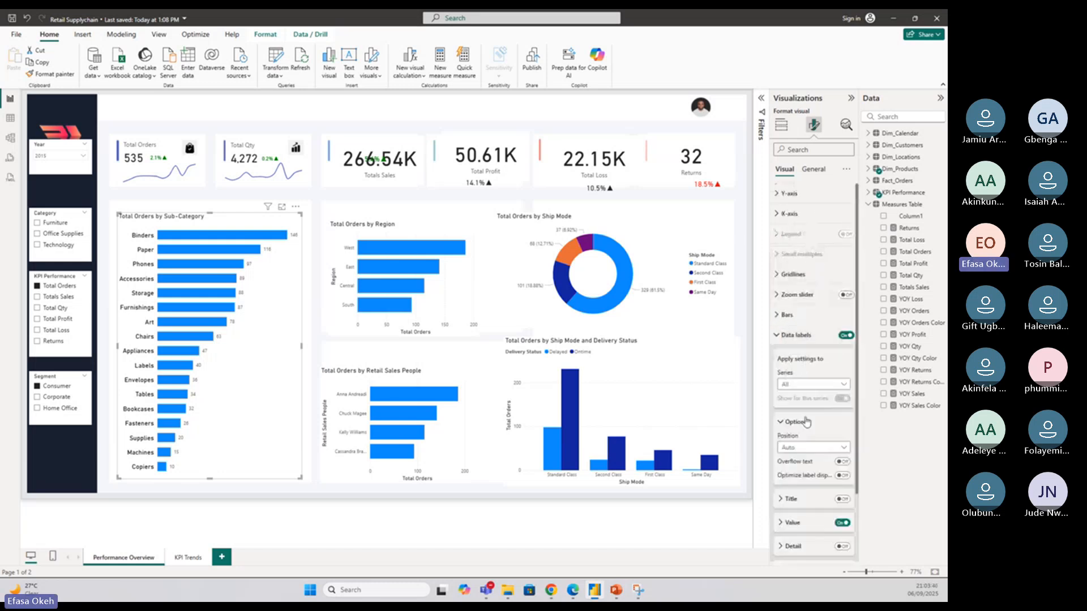
pyautogui.scroll(-3, 805, 429)
pyautogui.click(804, 442)
pyautogui.scroll(-3, 804, 444)
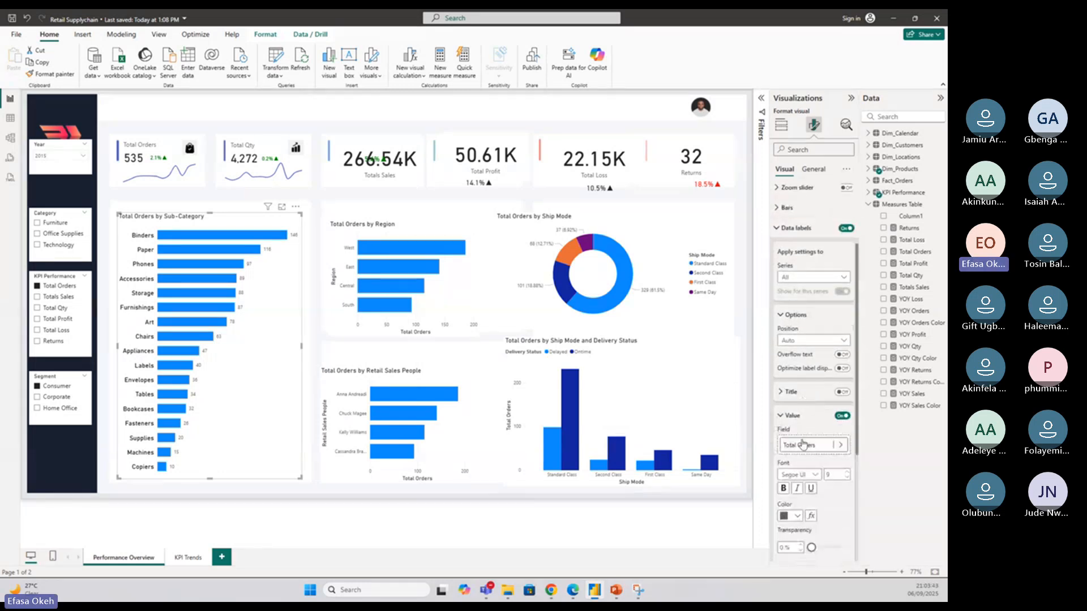
pyautogui.click(806, 356)
pyautogui.click(806, 390)
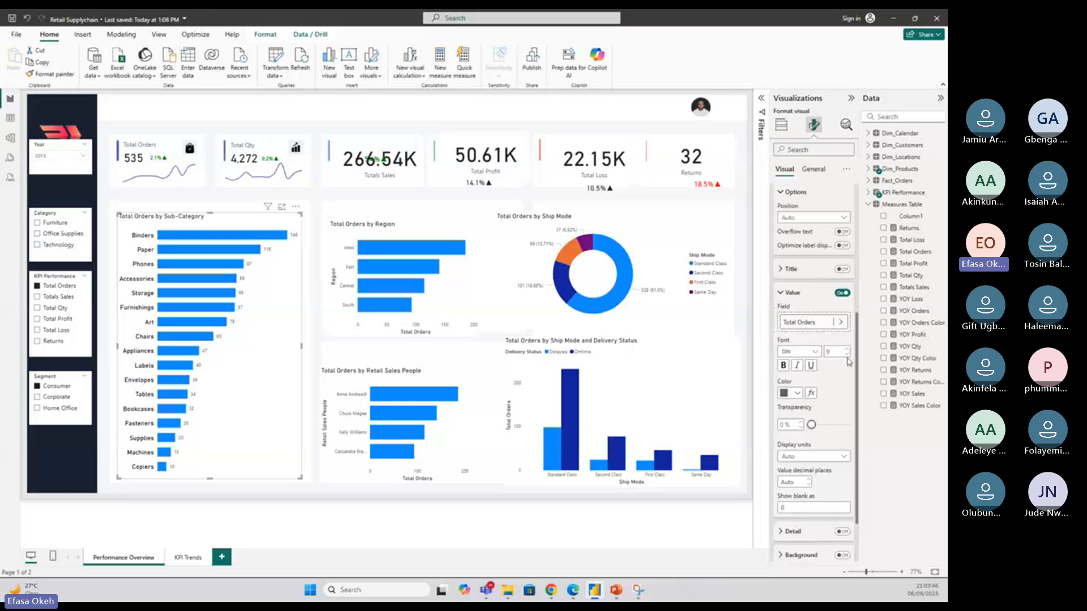
pyautogui.click(847, 351)
pyautogui.click(847, 351)
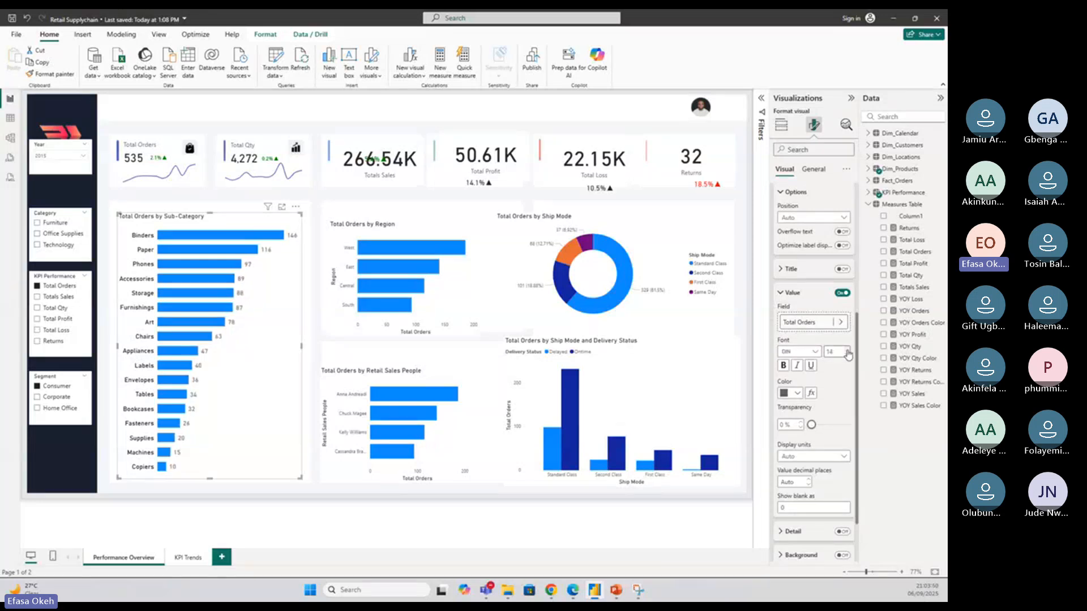
pyautogui.click(791, 393)
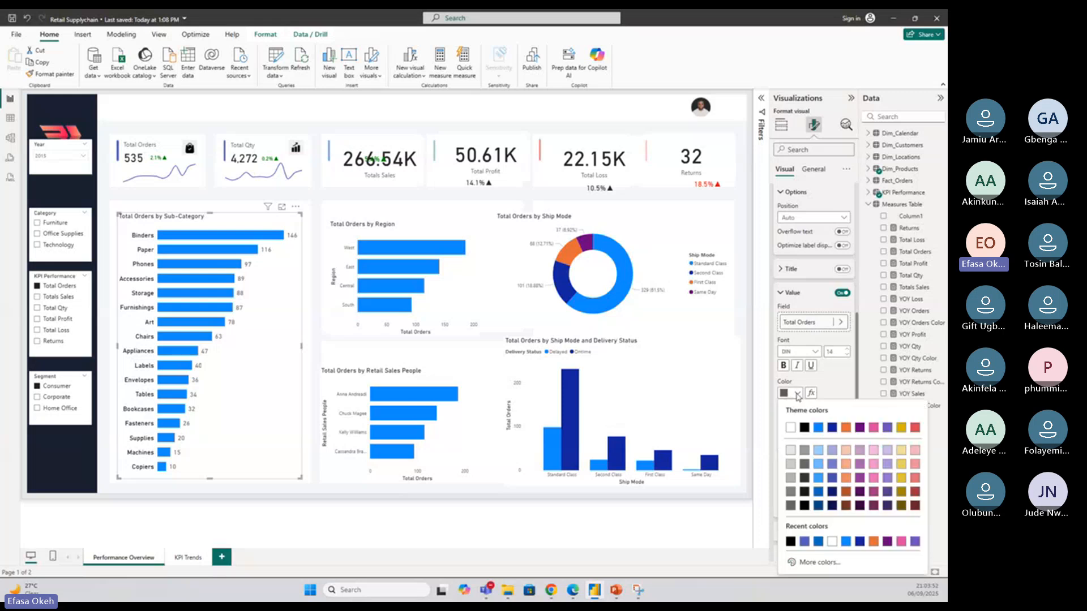
pyautogui.click(804, 428)
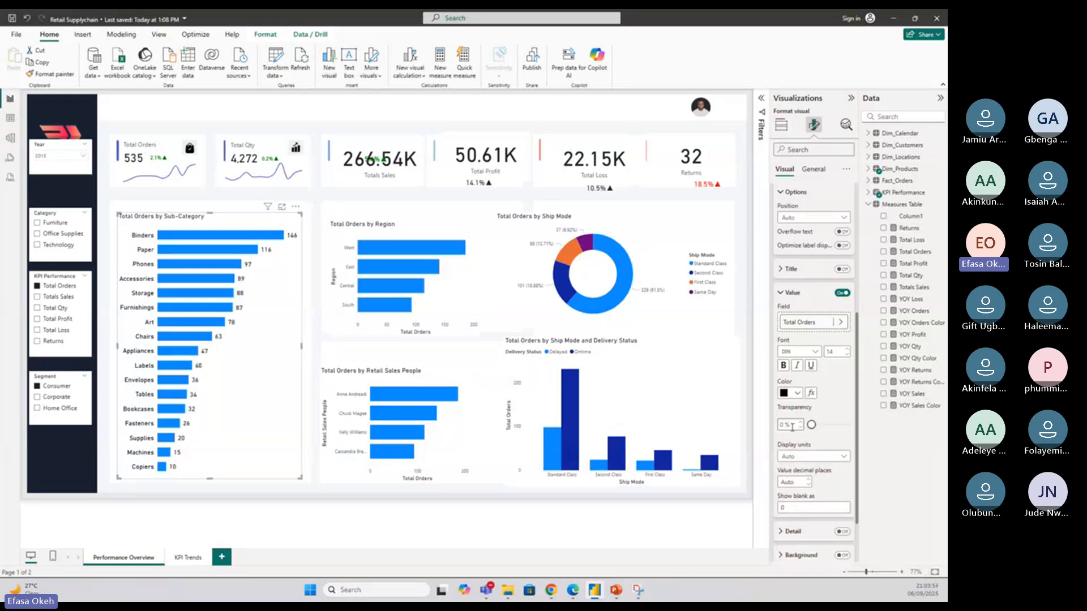
# Copy the Sub-Category chart's formatting to the Region and Retail Sales People bar charts with Format painter and position the latter inside its panel
pyautogui.click(309, 198)
pyautogui.click(222, 225)
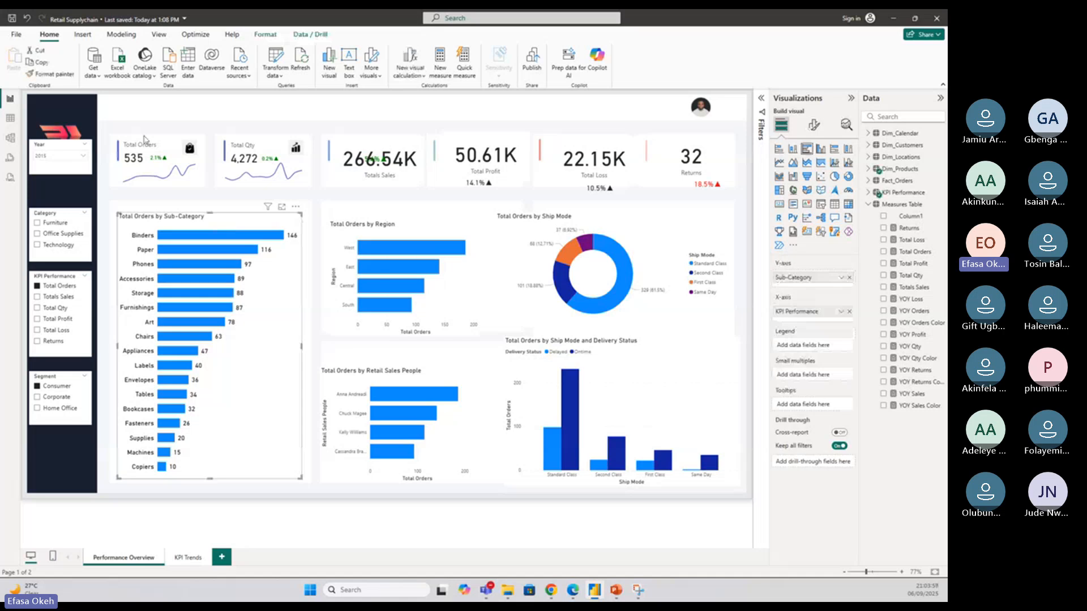
pyautogui.click(411, 232)
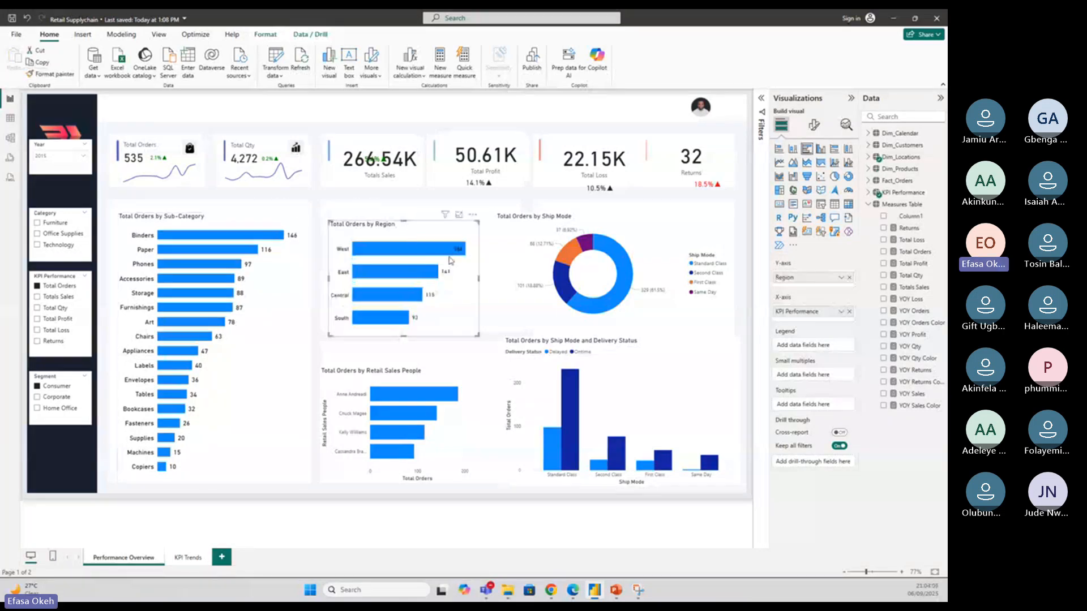
pyautogui.click(51, 74)
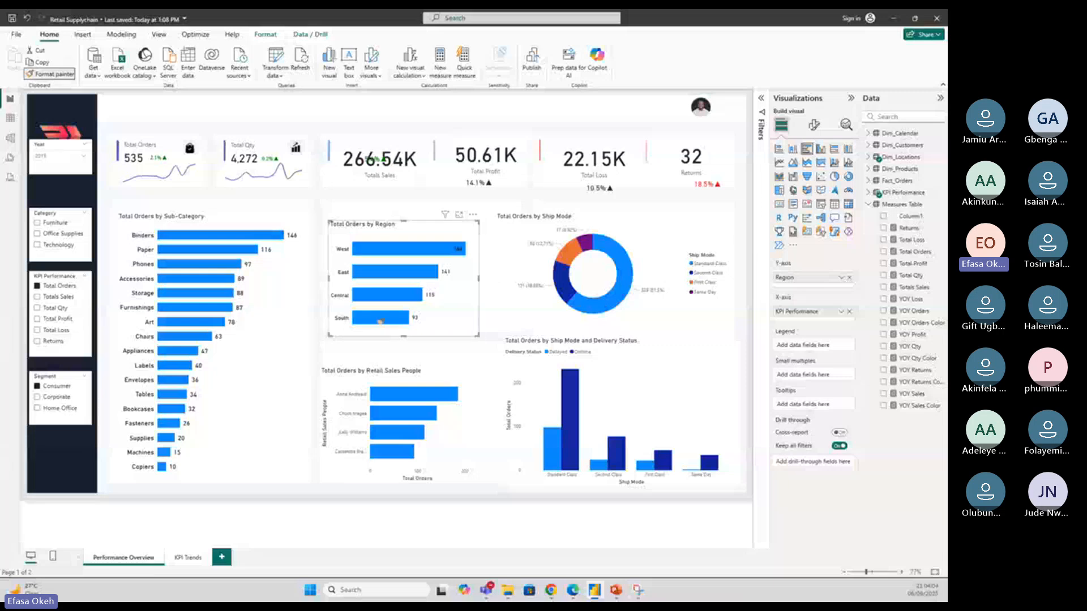
pyautogui.click(407, 371)
pyautogui.moveTo(407, 371); pyautogui.dragTo(412, 363)
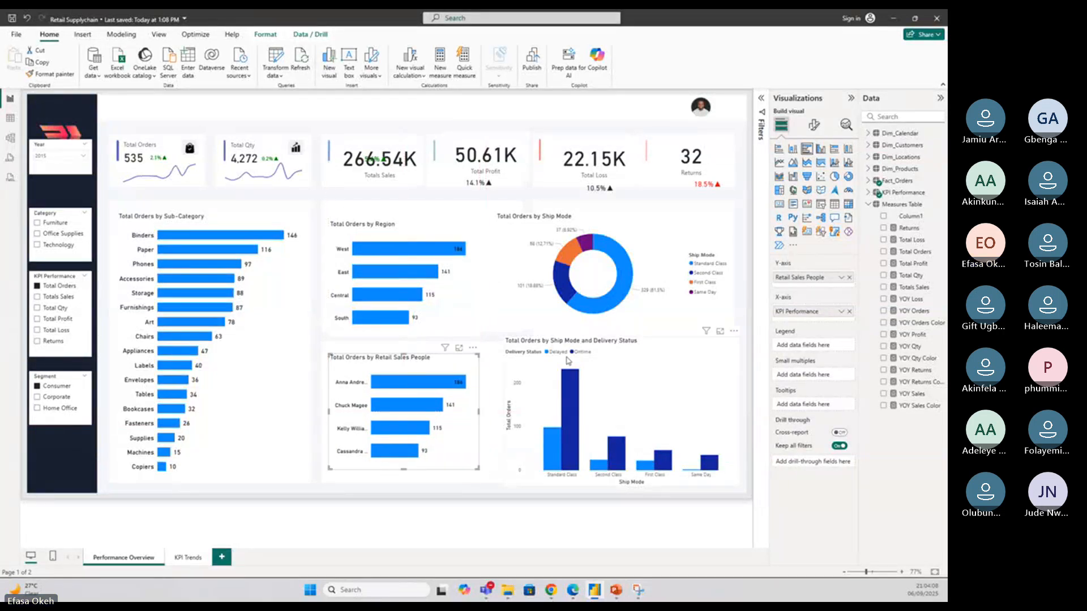
# Shrink the Ship Mode and Delivery Status column chart and the Ship Mode donut chart to fit the width of their panels
pyautogui.click(568, 374)
pyautogui.moveTo(506, 485); pyautogui.dragTo(532, 474)
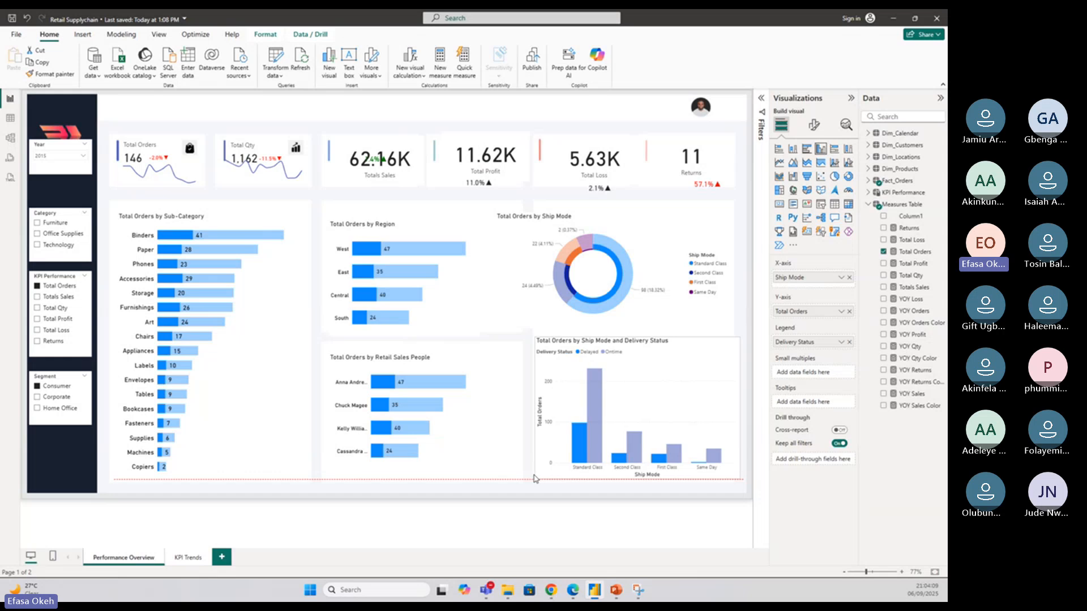
pyautogui.click(628, 362)
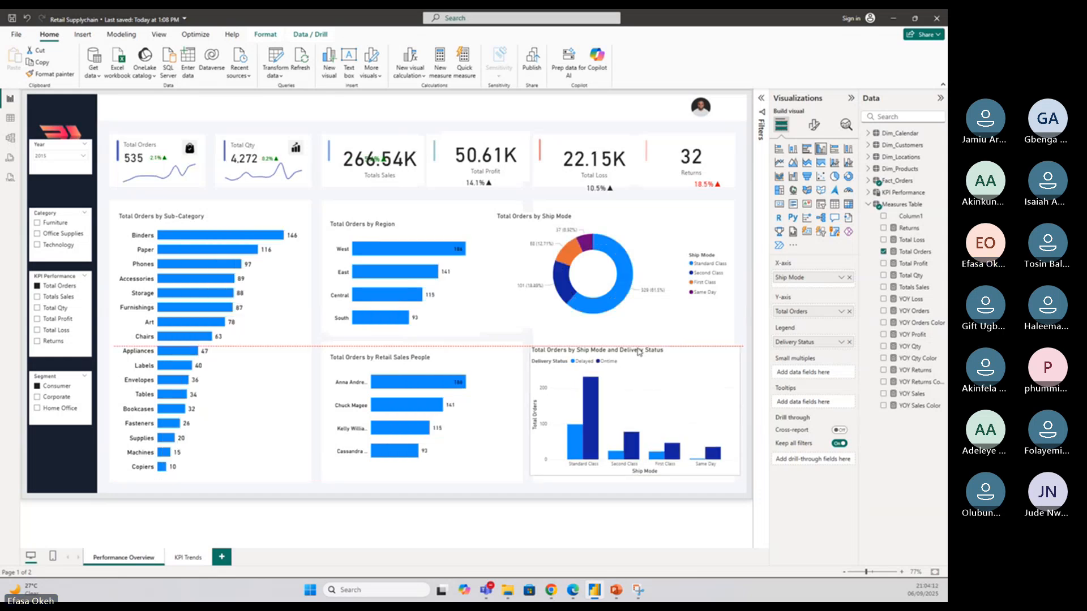
pyautogui.click(523, 328)
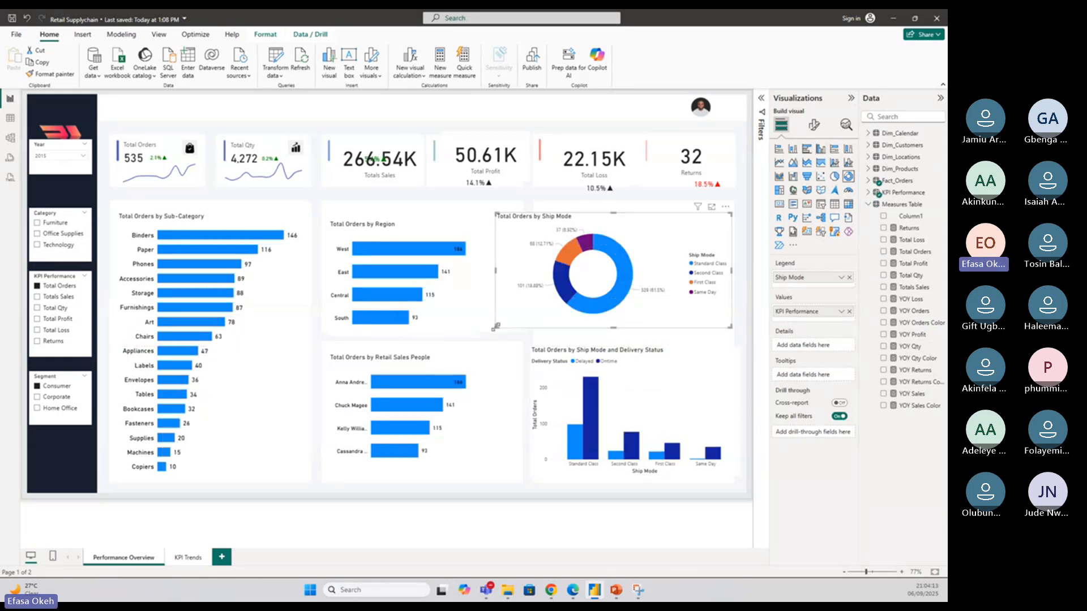
pyautogui.moveTo(496, 327); pyautogui.dragTo(543, 336)
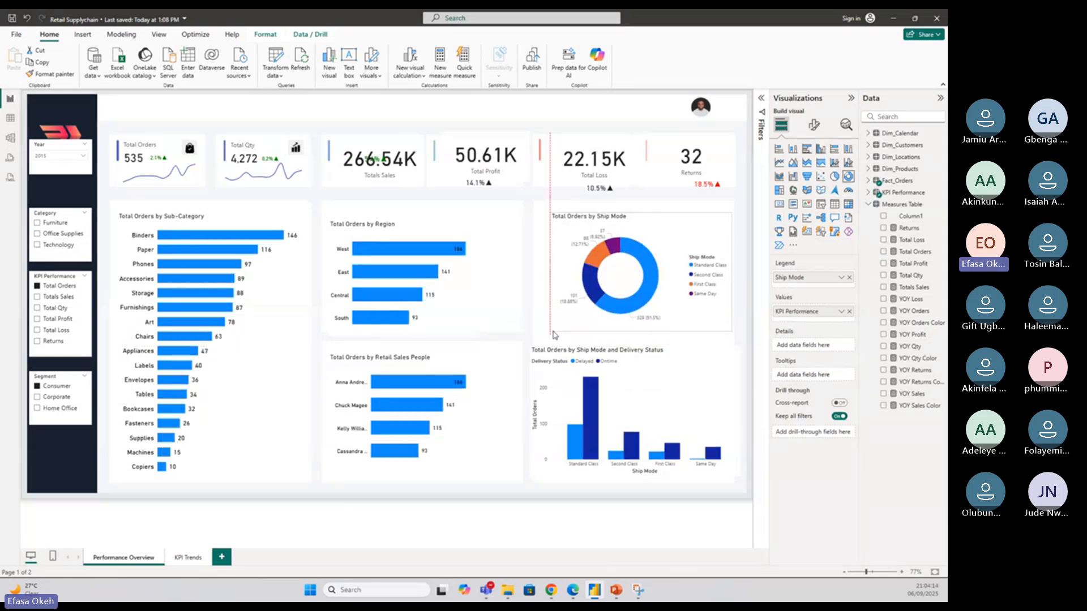
# Move and resize the Ship Mode and Delivery Status chart within its panel, clearing the cross-filter highlighting and the selection
pyautogui.click(607, 362)
pyautogui.moveTo(560, 366); pyautogui.dragTo(568, 372)
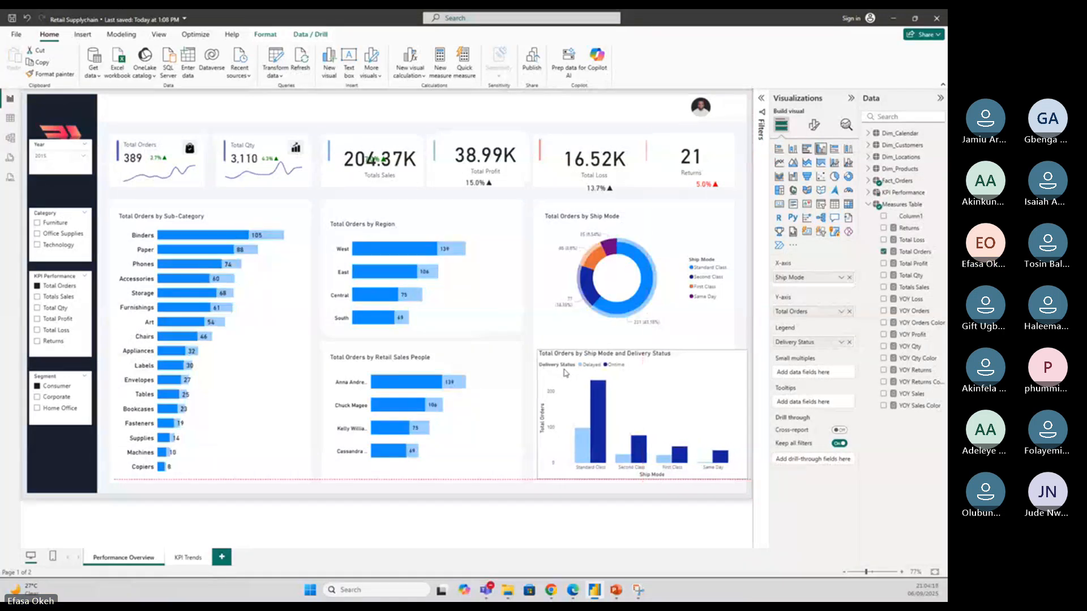
pyautogui.moveTo(747, 478); pyautogui.dragTo(735, 487)
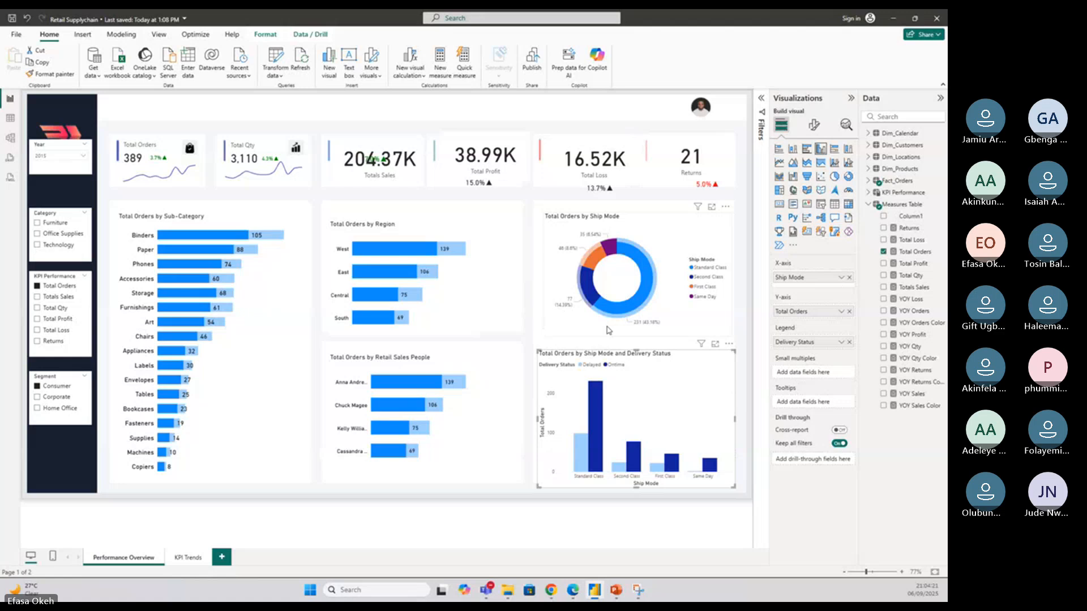
pyautogui.click(624, 280)
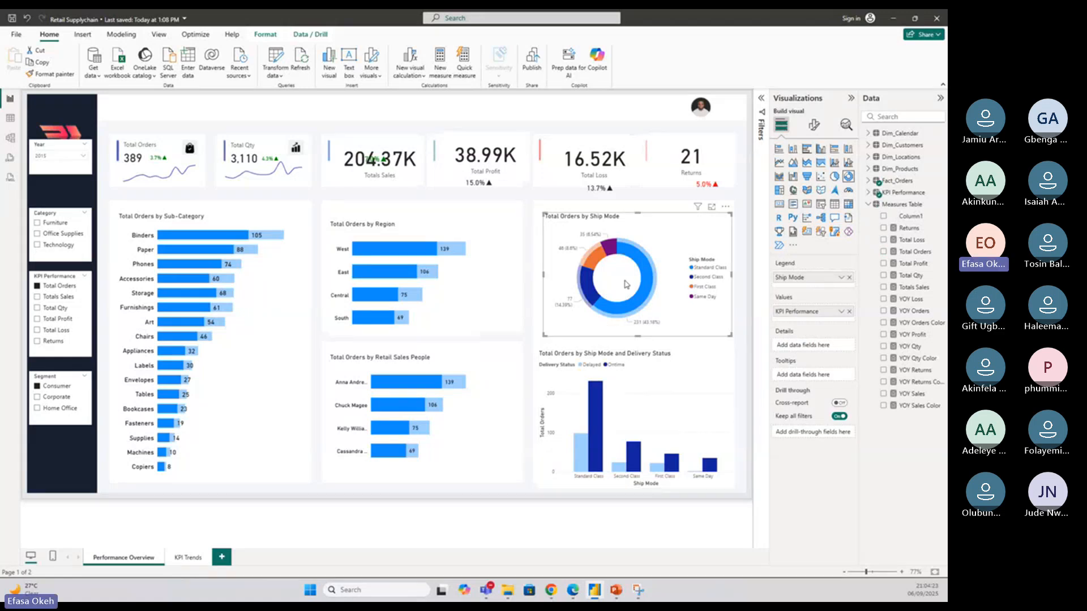
pyautogui.click(503, 357)
pyautogui.click(573, 404)
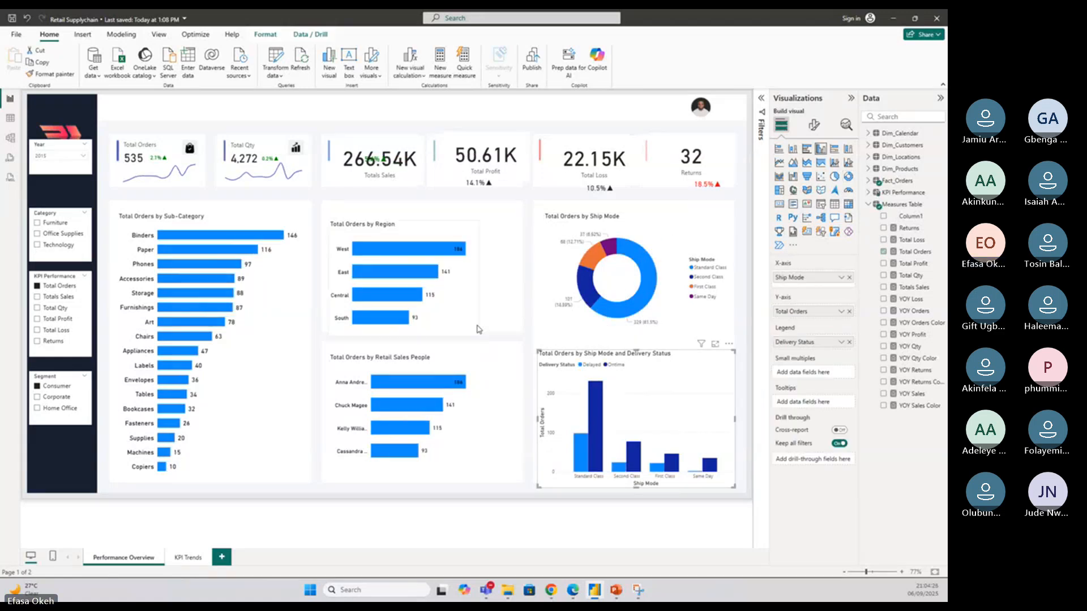
pyautogui.click(526, 373)
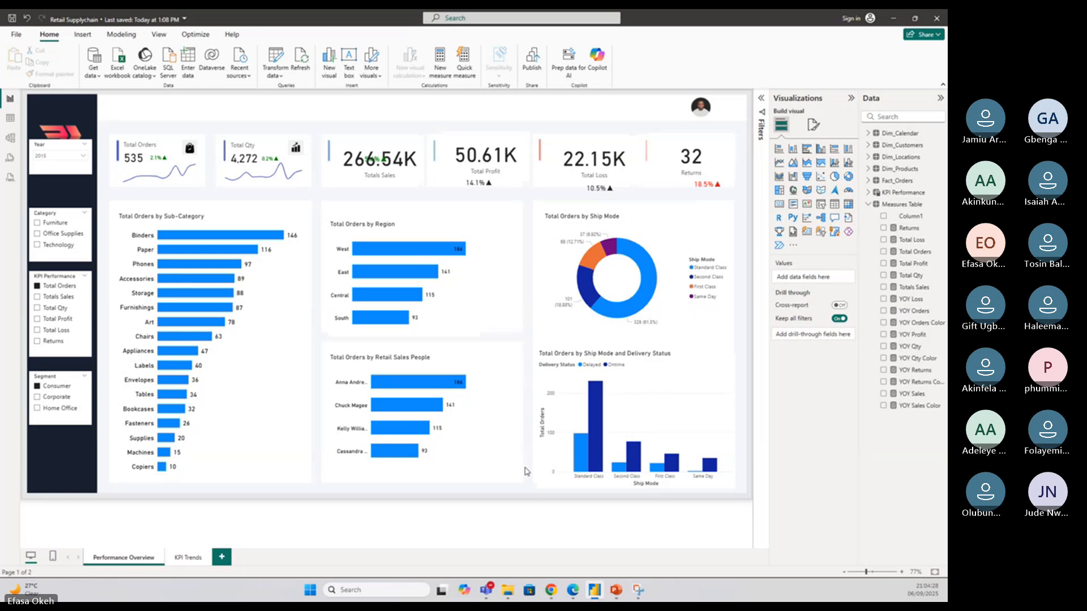
# Enlarge the Region and Retail Sales People bar charts to fill the width of their panels
pyautogui.click(445, 320)
pyautogui.moveTo(476, 327); pyautogui.dragTo(516, 326)
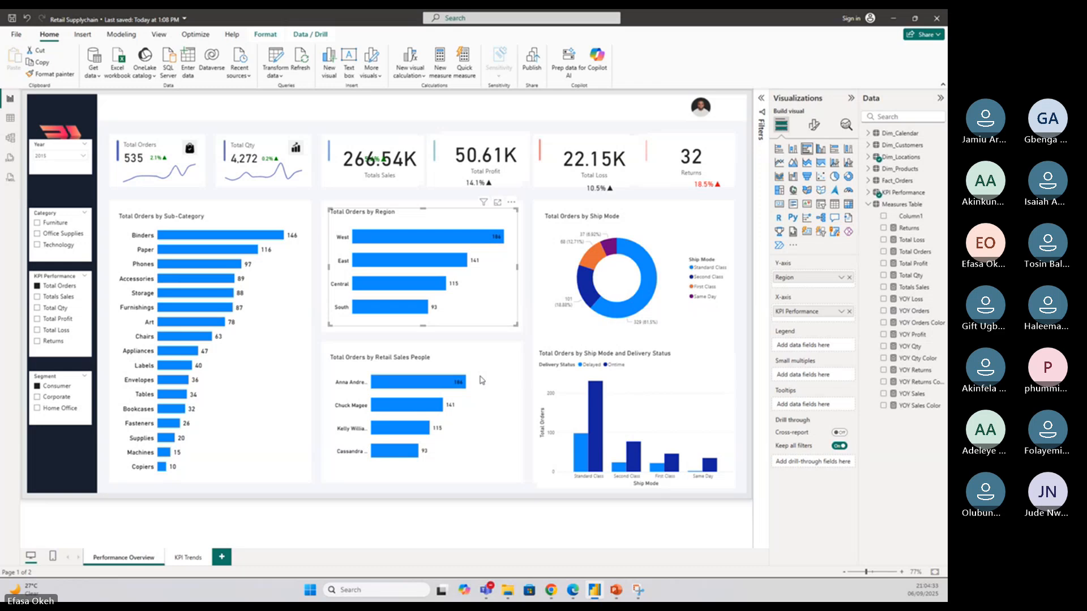
pyautogui.click(444, 368)
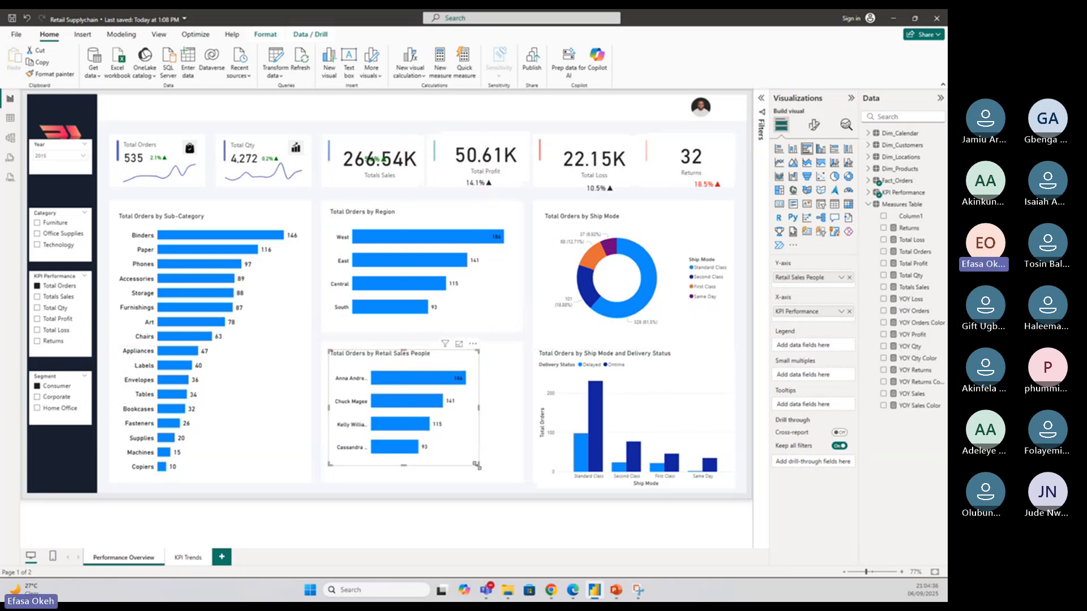
pyautogui.moveTo(478, 465); pyautogui.dragTo(513, 474)
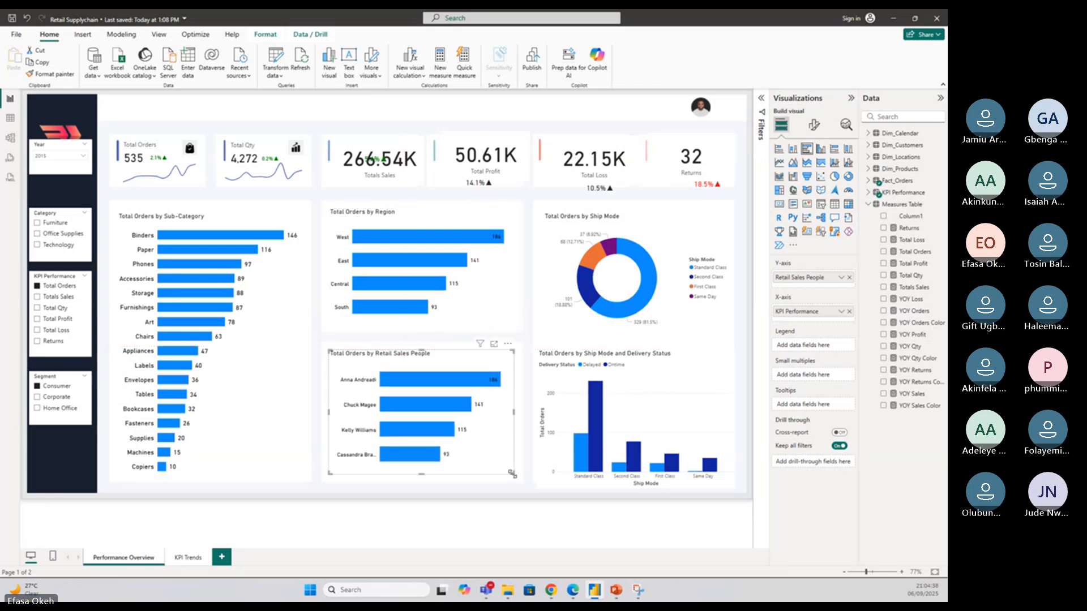
# Delete the misaligned Totals Sales, Total Profit, Total Loss and Returns cards together with their year-over-year cards
pyautogui.click(696, 178)
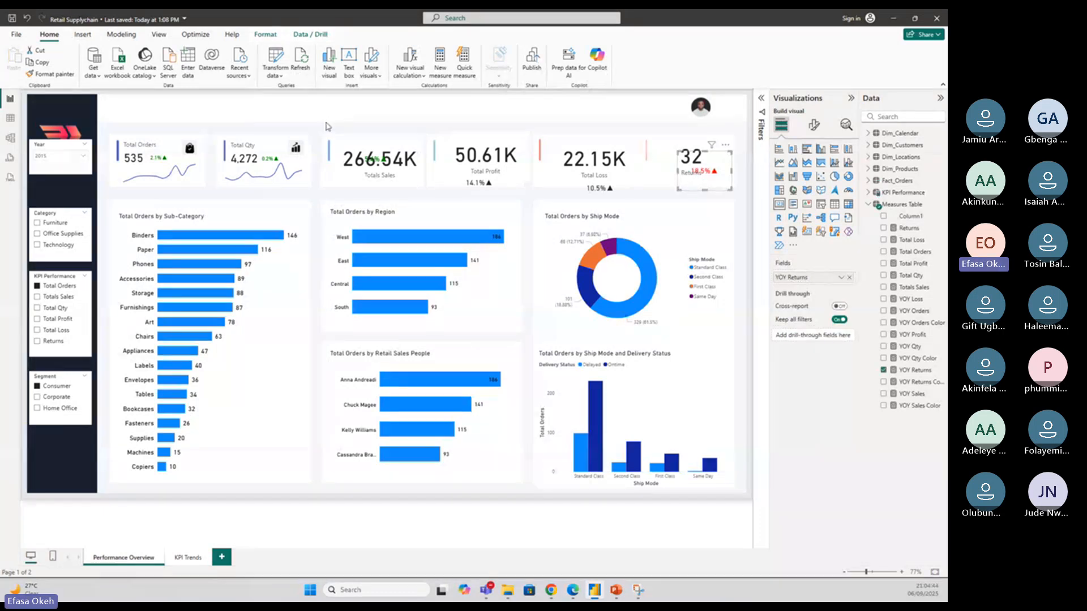
pyautogui.moveTo(326, 122); pyautogui.dragTo(745, 212)
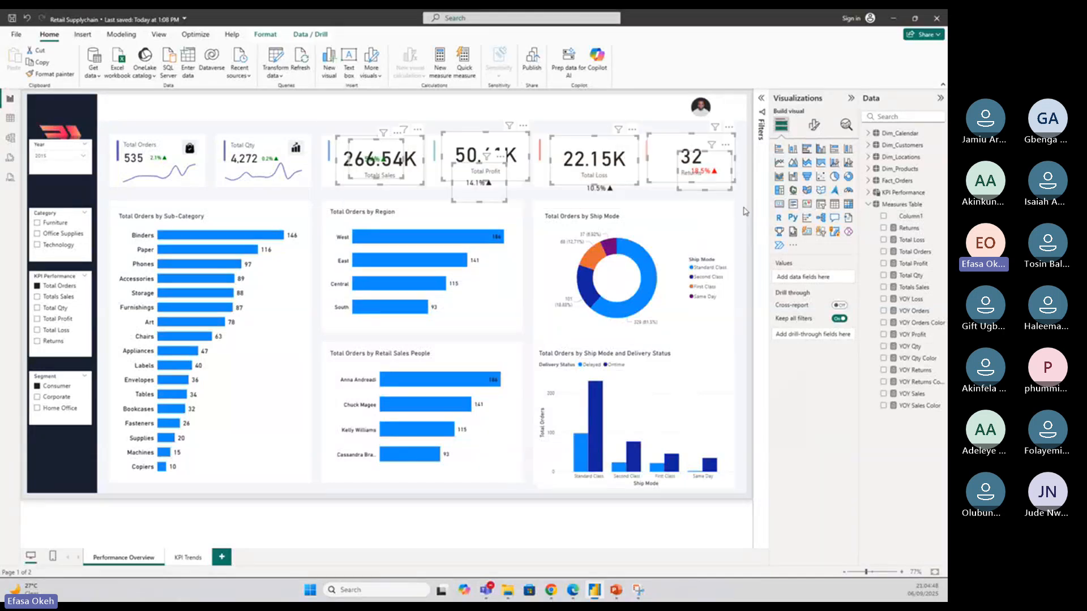
pyautogui.press('Delete')
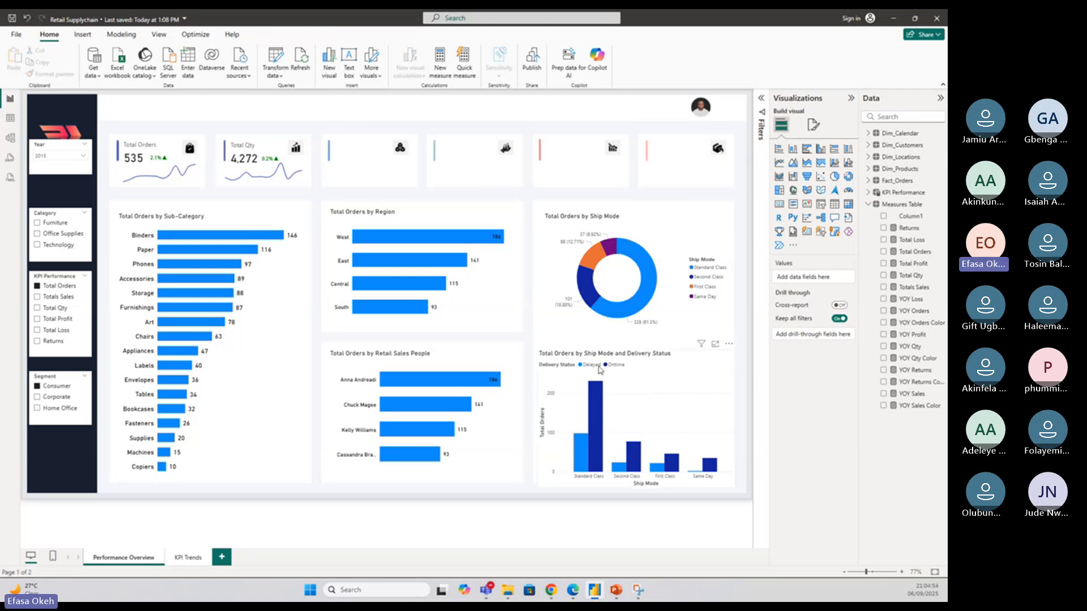
# Set the data label position to Outside end on the Region and Retail Sales People bar charts
pyautogui.moveTo(602, 386)
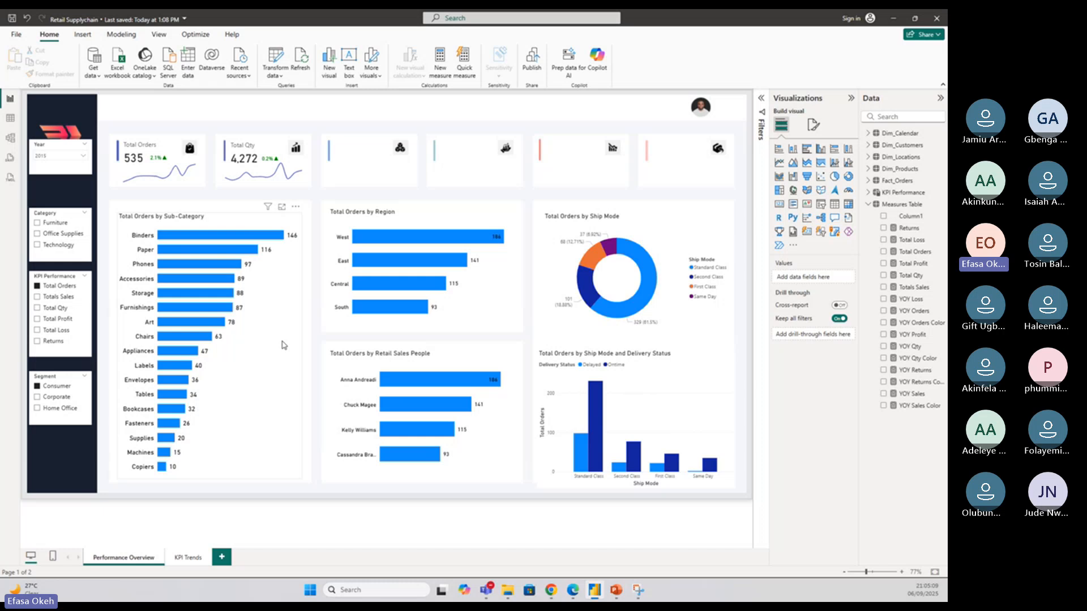
pyautogui.click(486, 300)
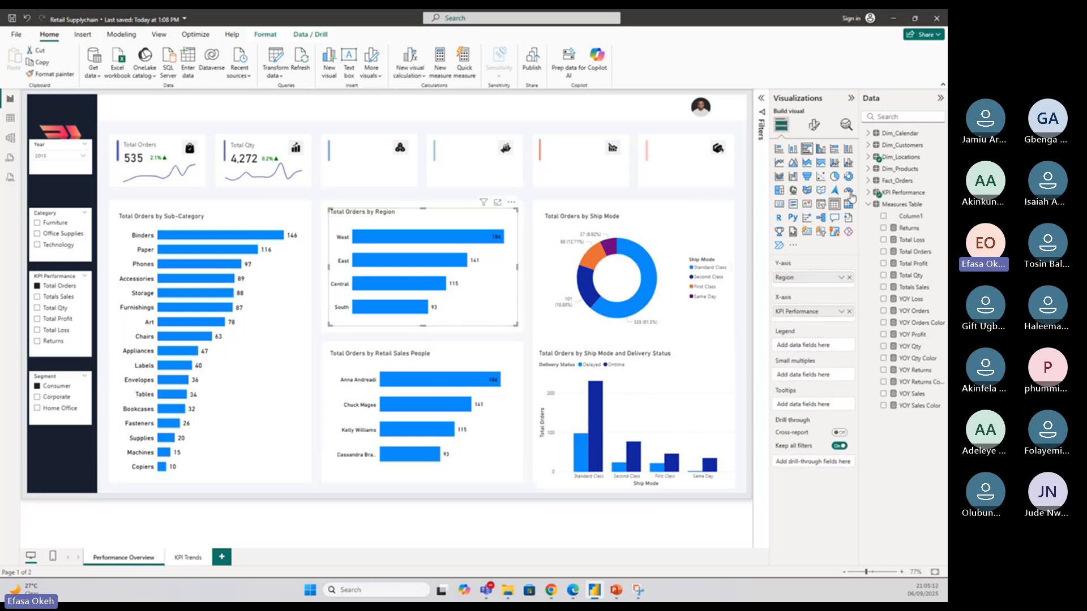
pyautogui.click(814, 125)
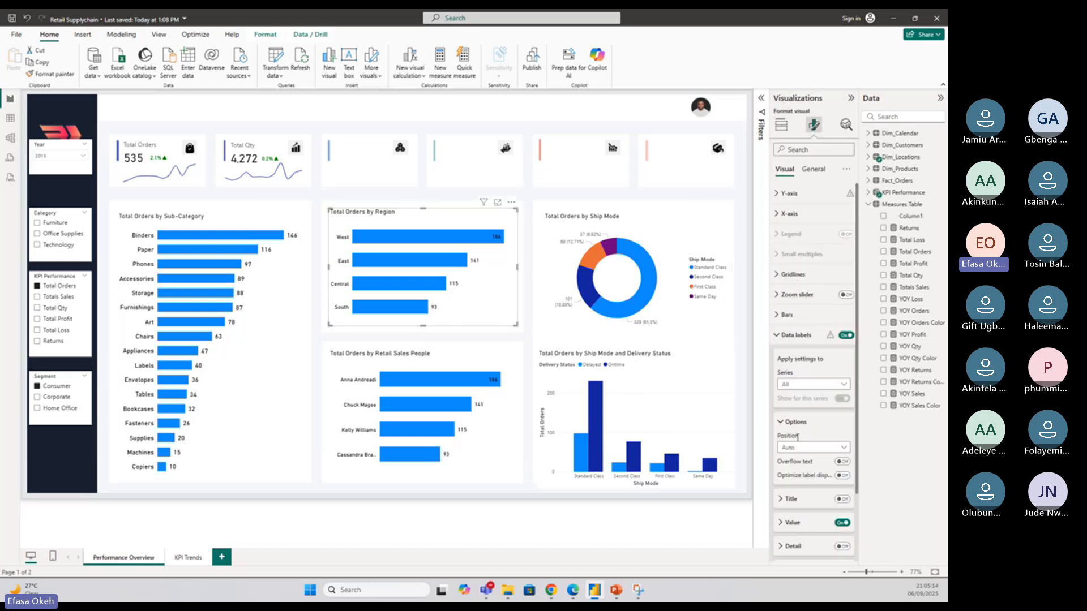
pyautogui.scroll(-3, 798, 437)
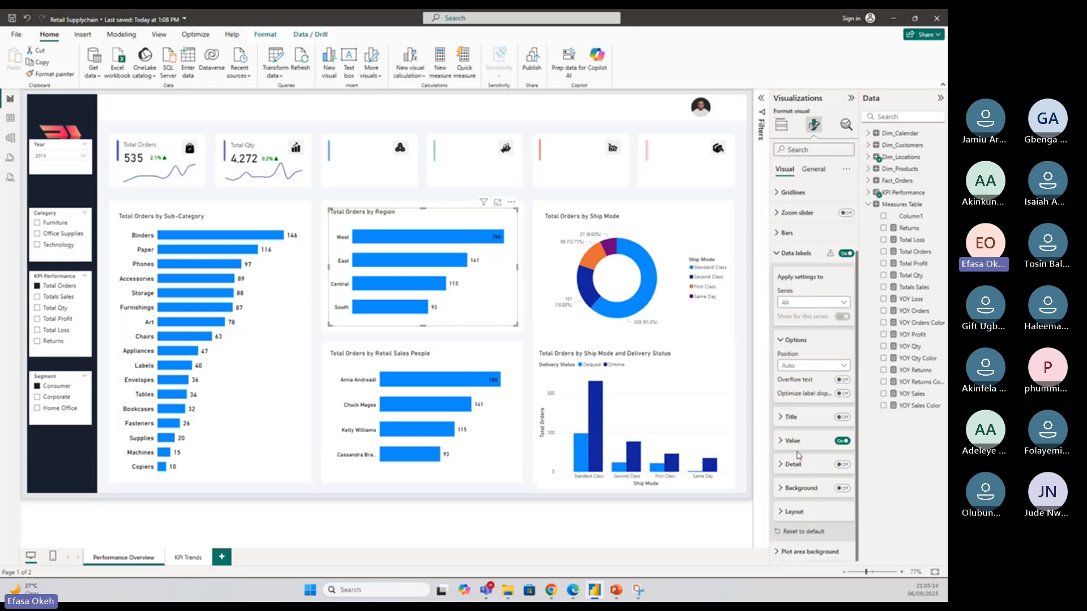
pyautogui.click(799, 366)
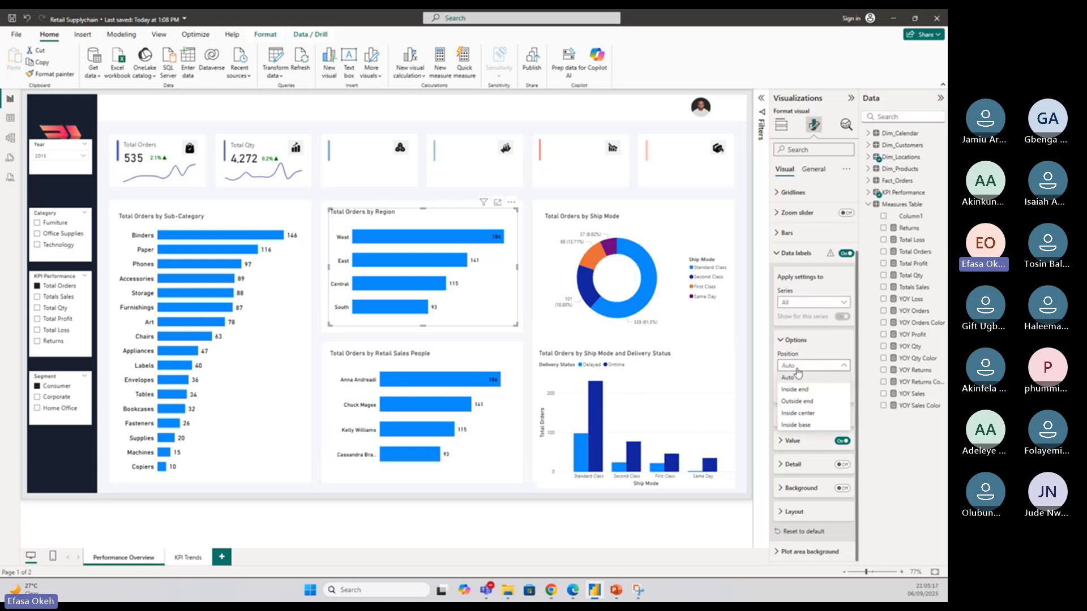
pyautogui.click(800, 402)
pyautogui.click(470, 447)
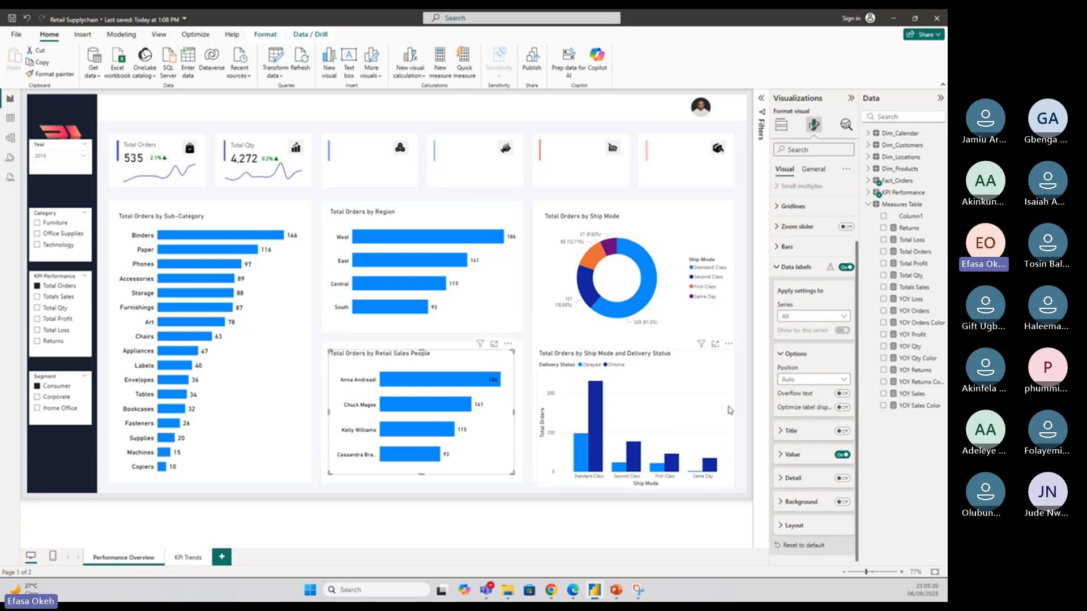
pyautogui.click(813, 379)
pyautogui.click(798, 413)
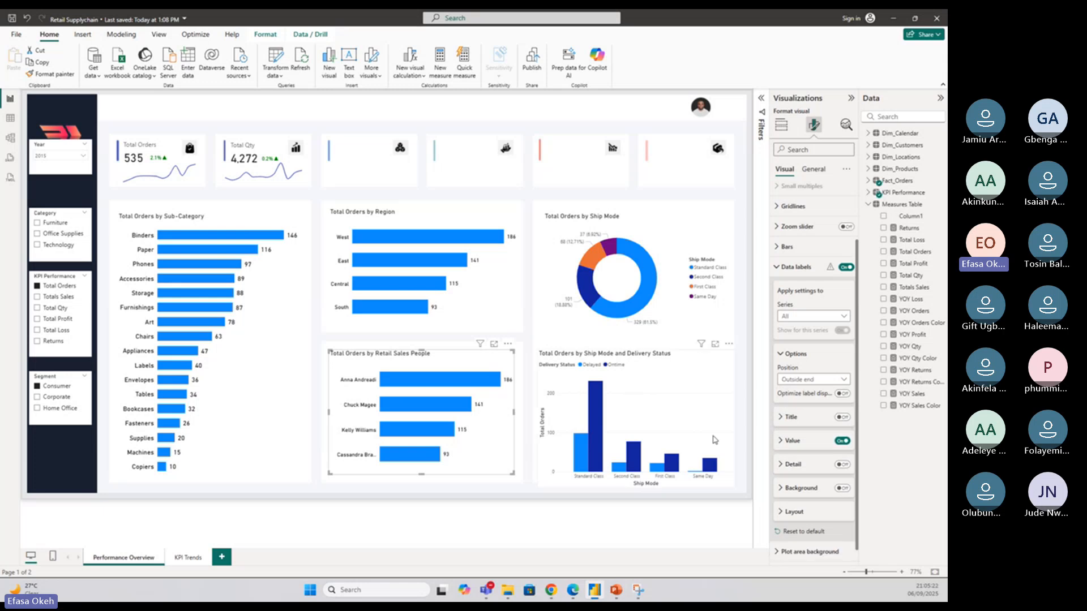
# Set the space between categories of the Retail Sales People chart's bars to 50%
pyautogui.click(794, 267)
pyautogui.click(787, 308)
pyautogui.click(797, 492)
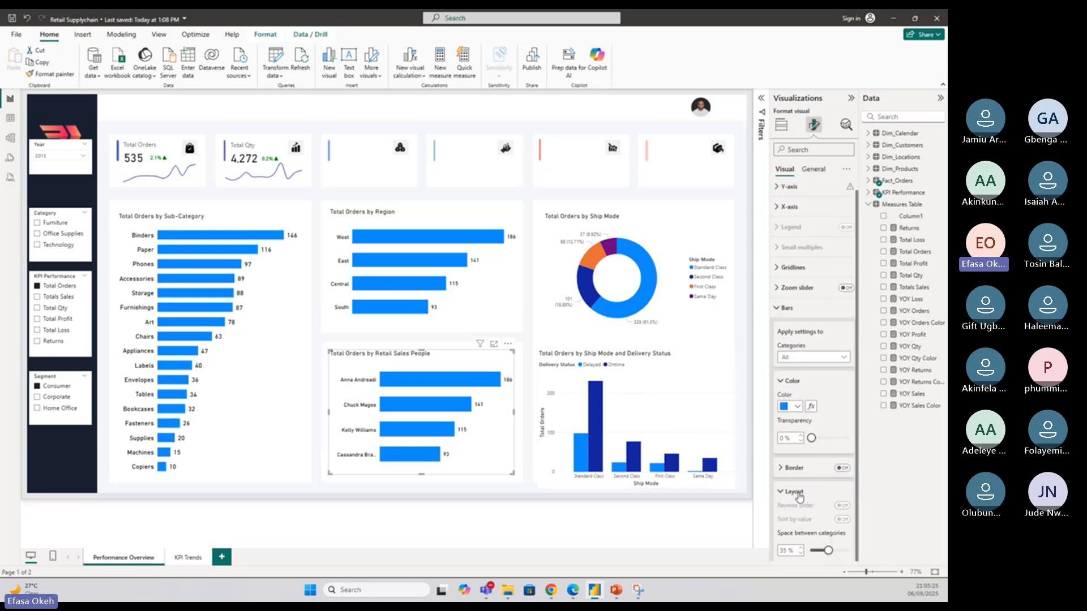
pyautogui.scroll(-2, 799, 497)
pyautogui.moveTo(828, 486); pyautogui.dragTo(835, 486)
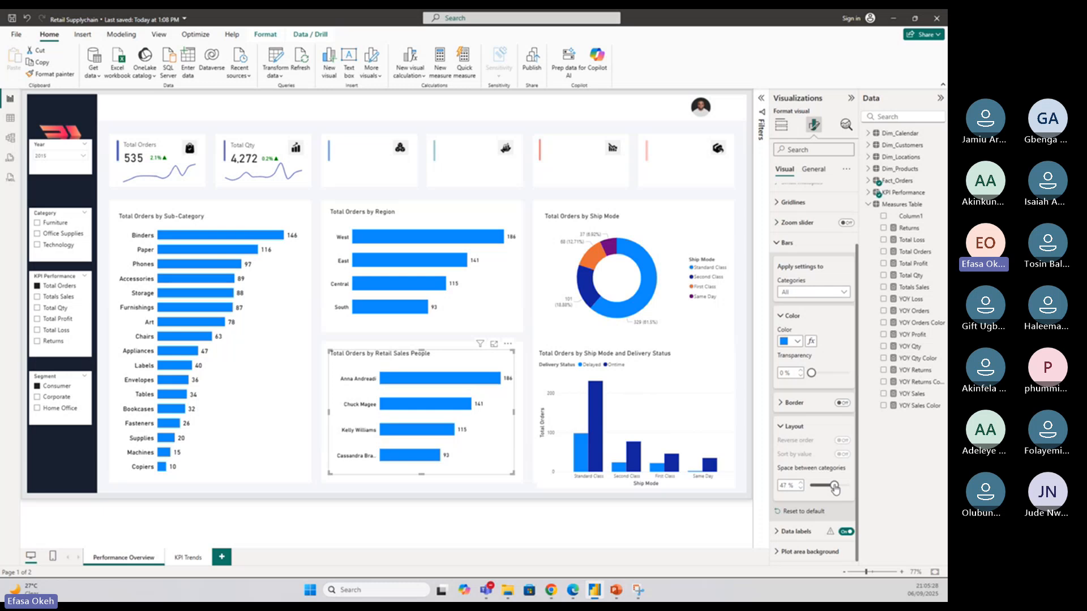
pyautogui.click(800, 484)
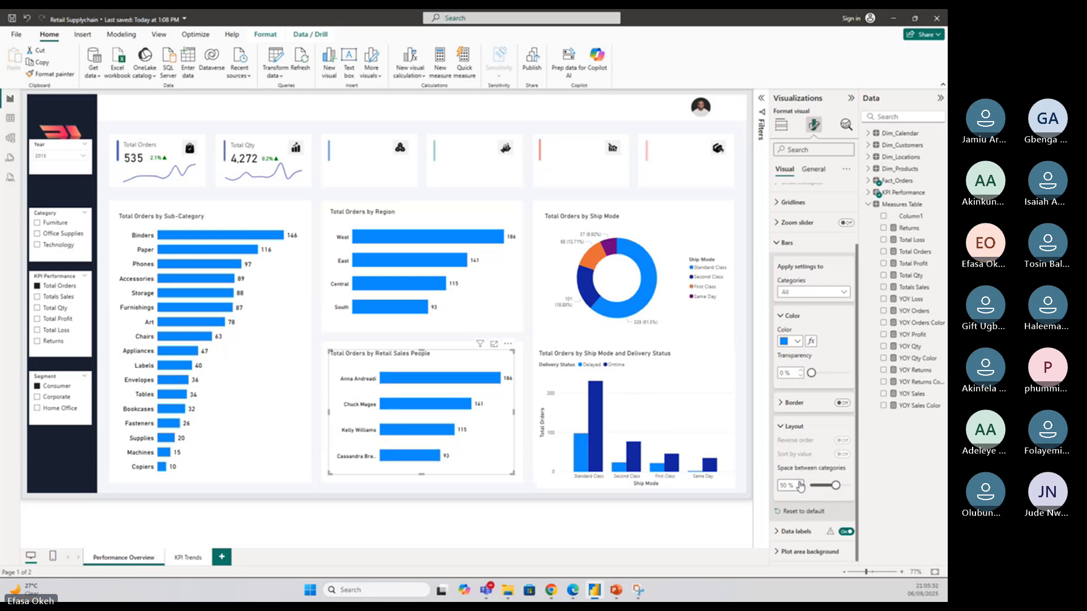
# Set the space between categories of the Region chart's bars to 50%
pyautogui.click(498, 315)
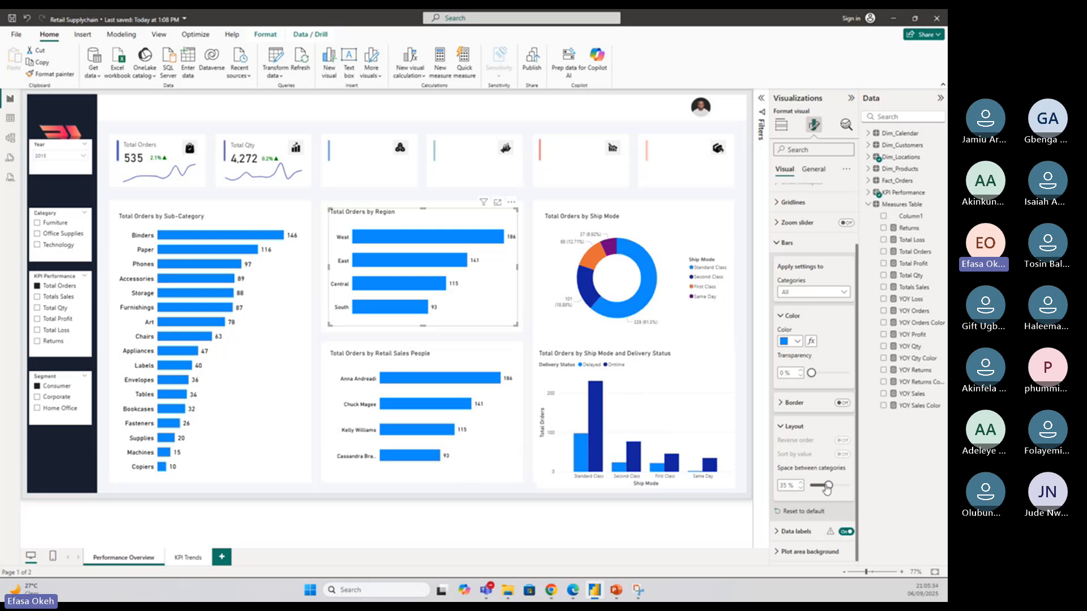
pyautogui.moveTo(829, 486); pyautogui.dragTo(834, 490)
pyautogui.click(800, 484)
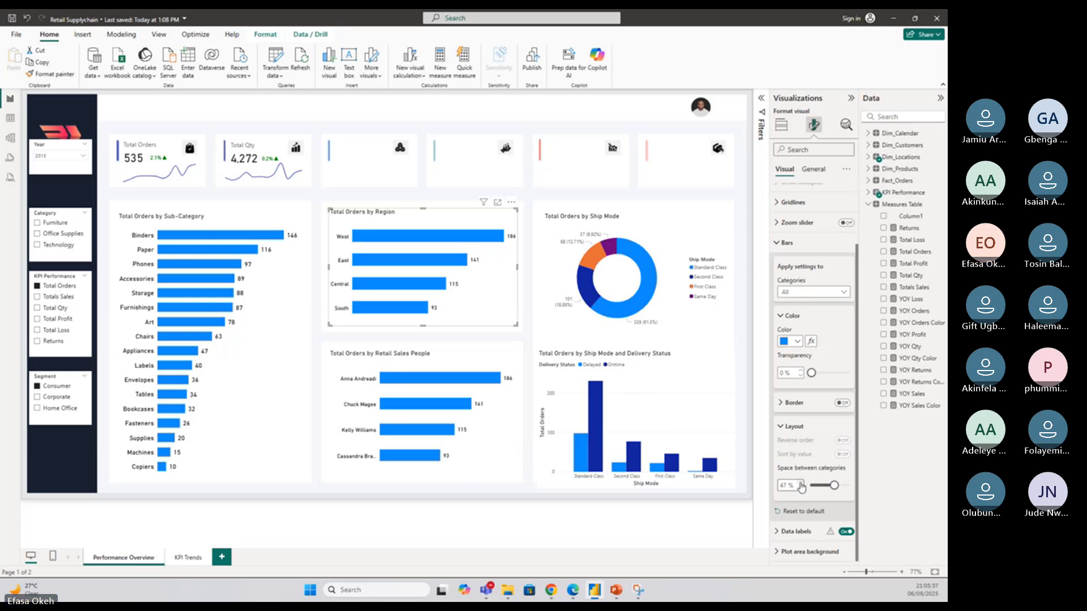
pyautogui.click(801, 485)
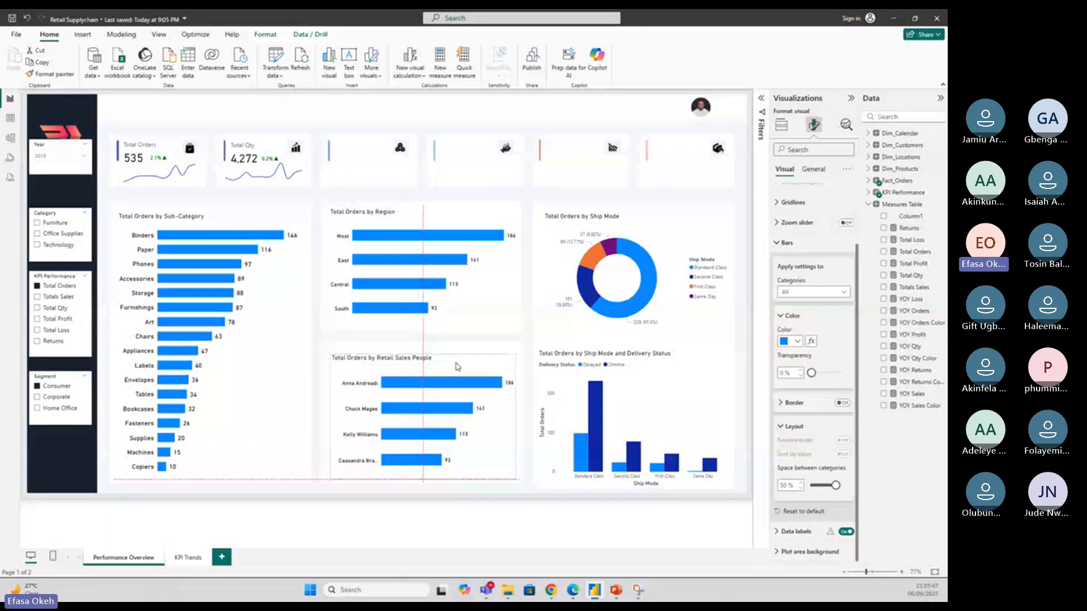
# Turn off the Y-axis title and values on the Ship Mode and Delivery Status column chart
pyautogui.click(632, 388)
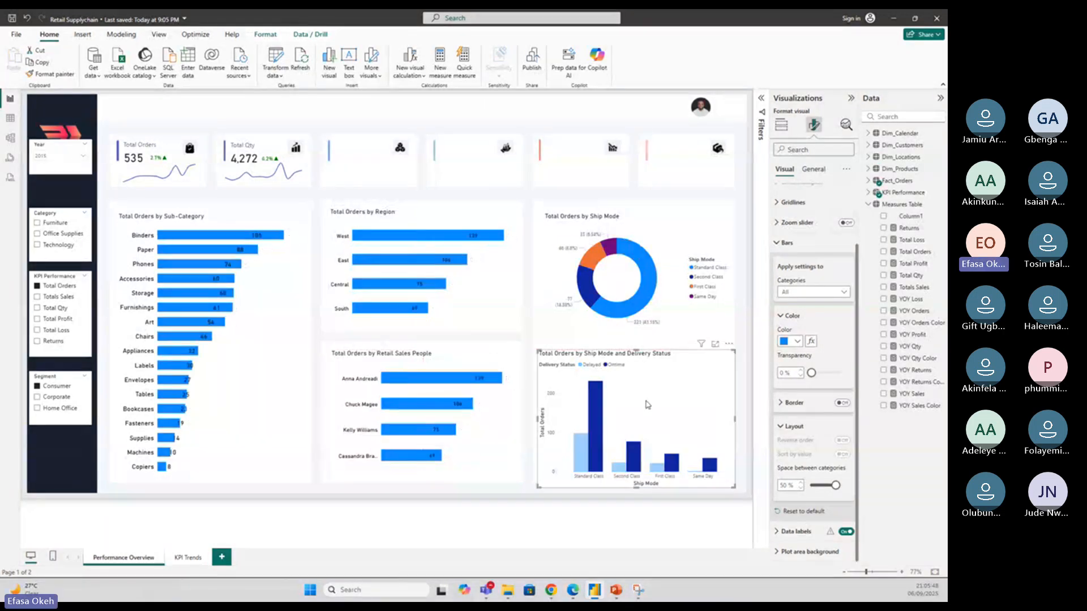
pyautogui.click(656, 408)
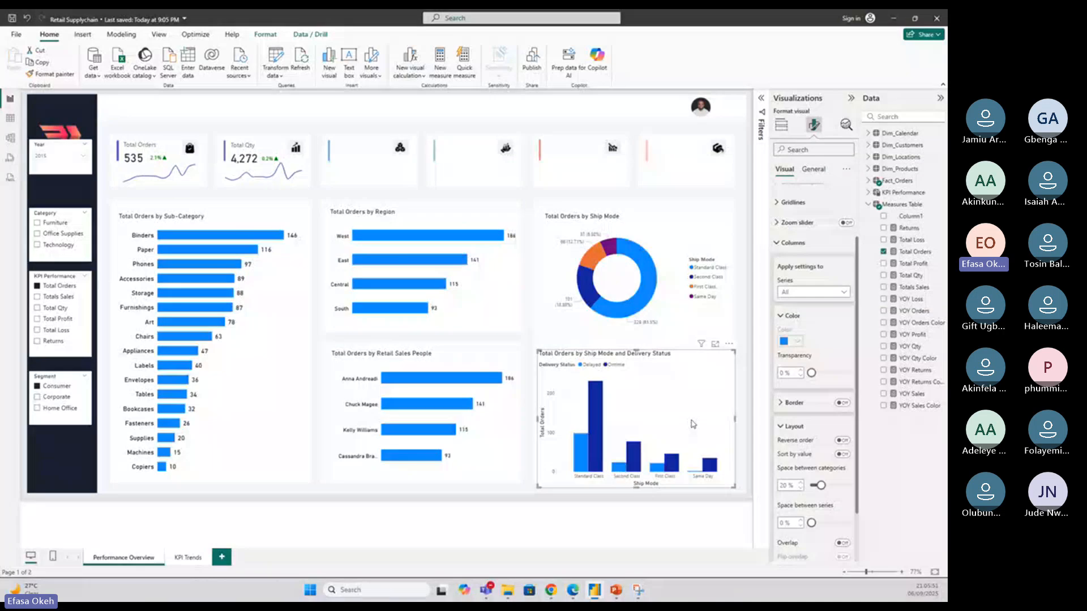
pyautogui.click(783, 126)
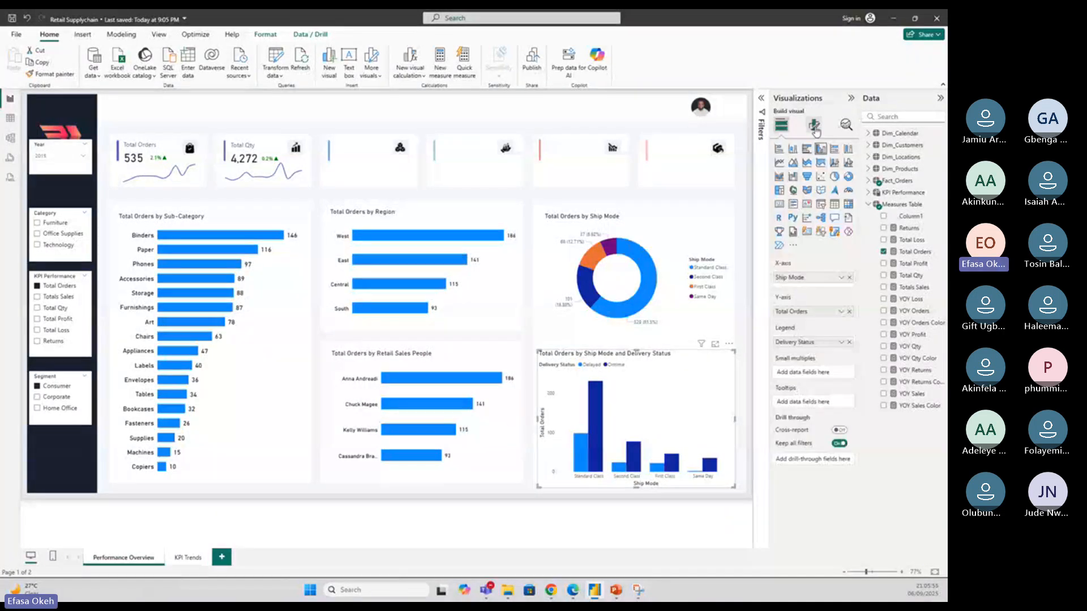
pyautogui.click(815, 129)
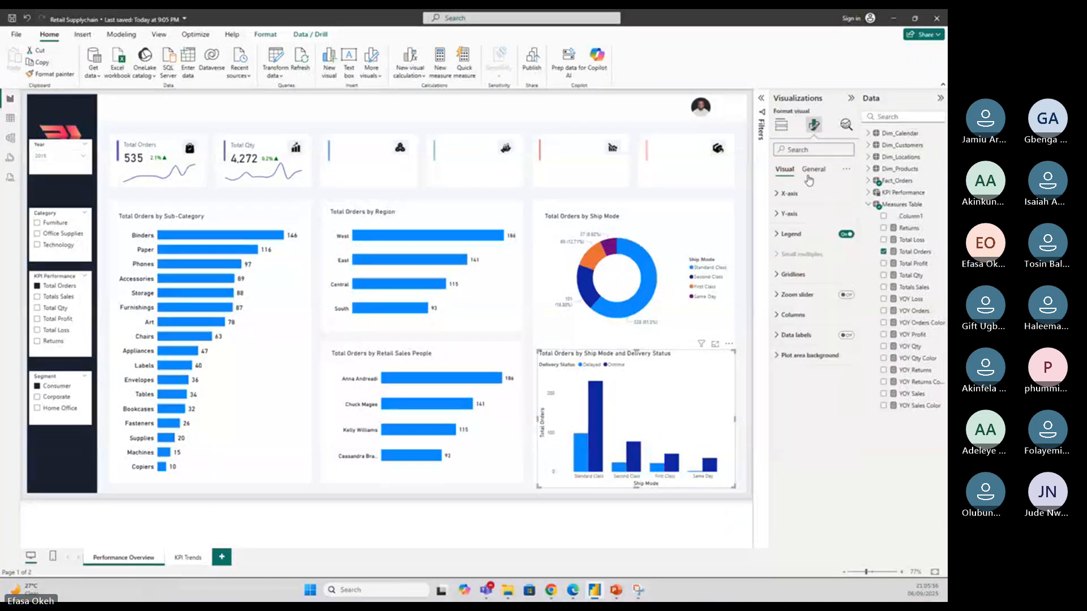
pyautogui.click(795, 214)
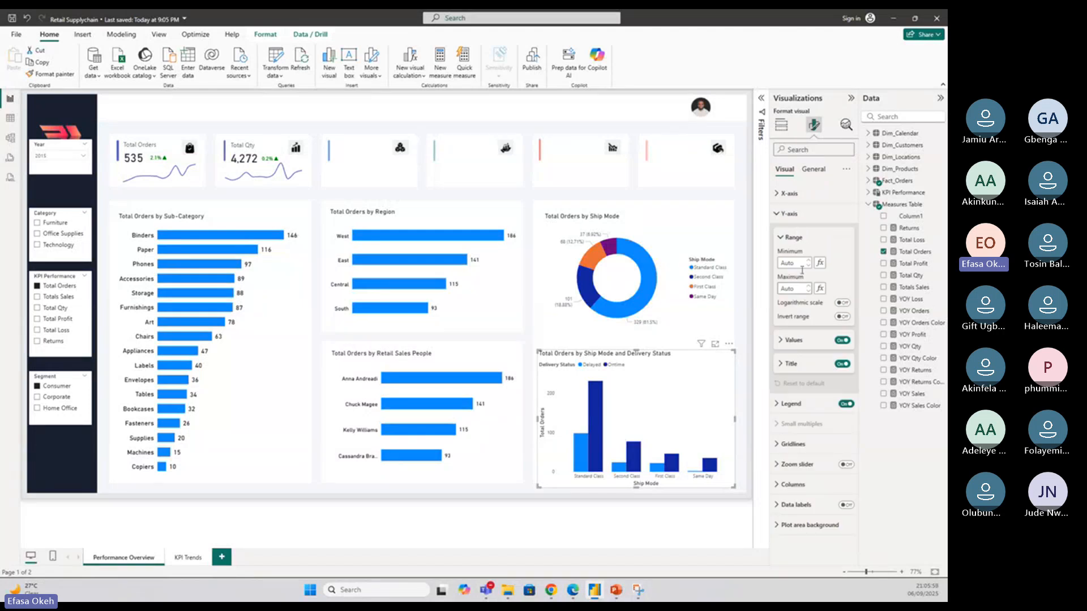
pyautogui.click(843, 364)
pyautogui.click(842, 339)
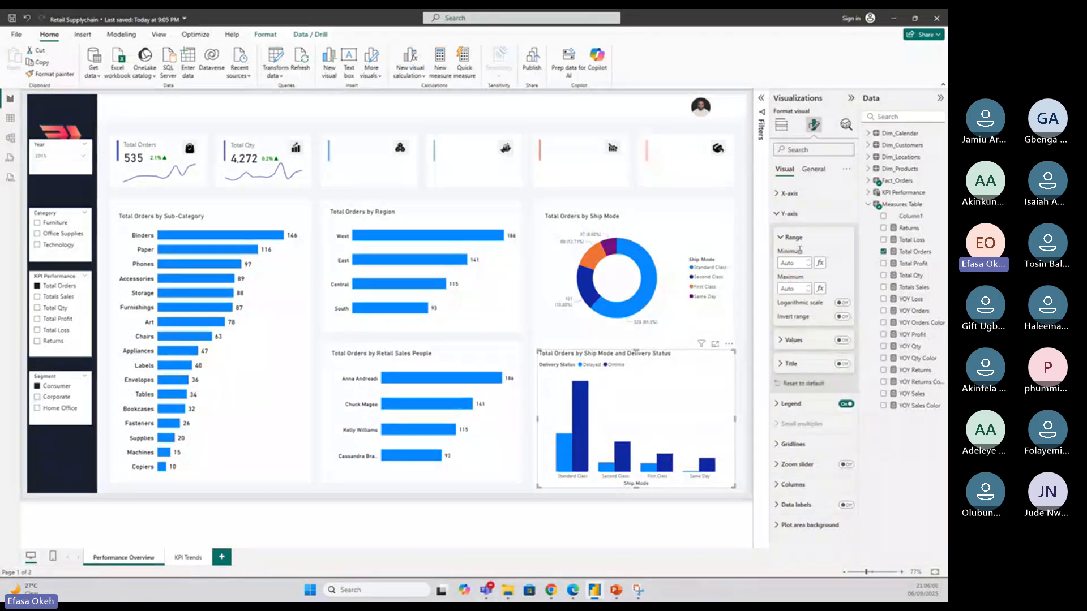
pyautogui.click(780, 214)
# Turn off the column chart's X-axis title and format its X-axis values as DIN, size 14
pyautogui.click(784, 194)
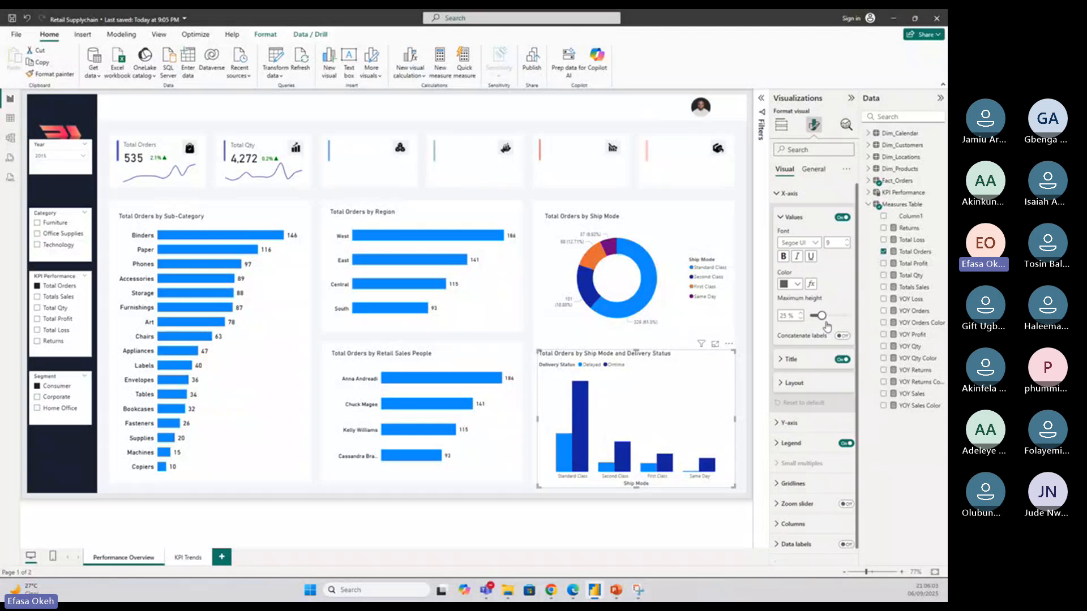
pyautogui.click(841, 360)
pyautogui.click(841, 360)
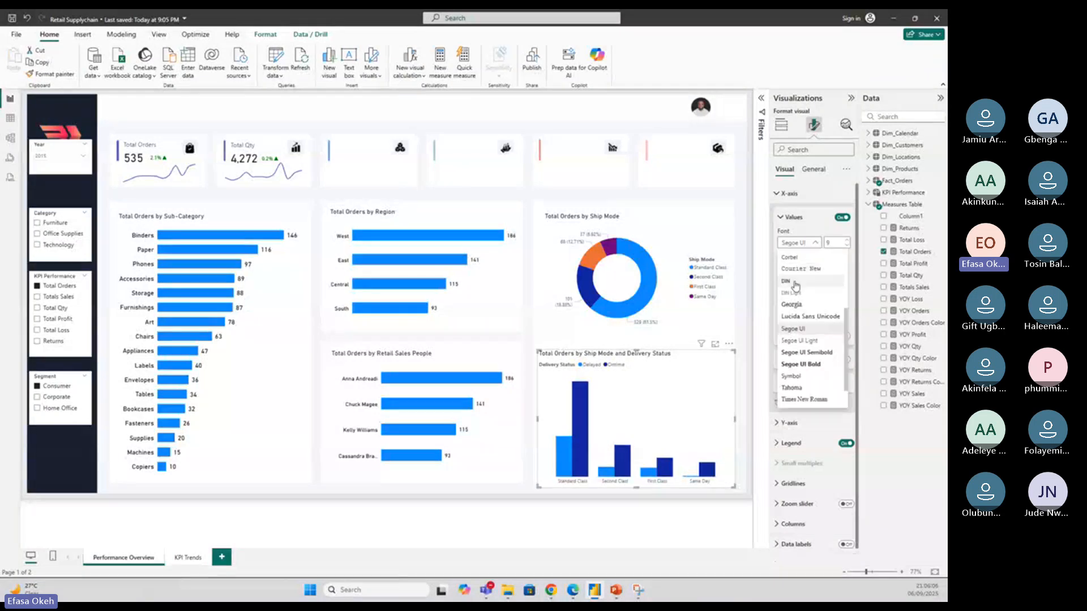
pyautogui.click(788, 280)
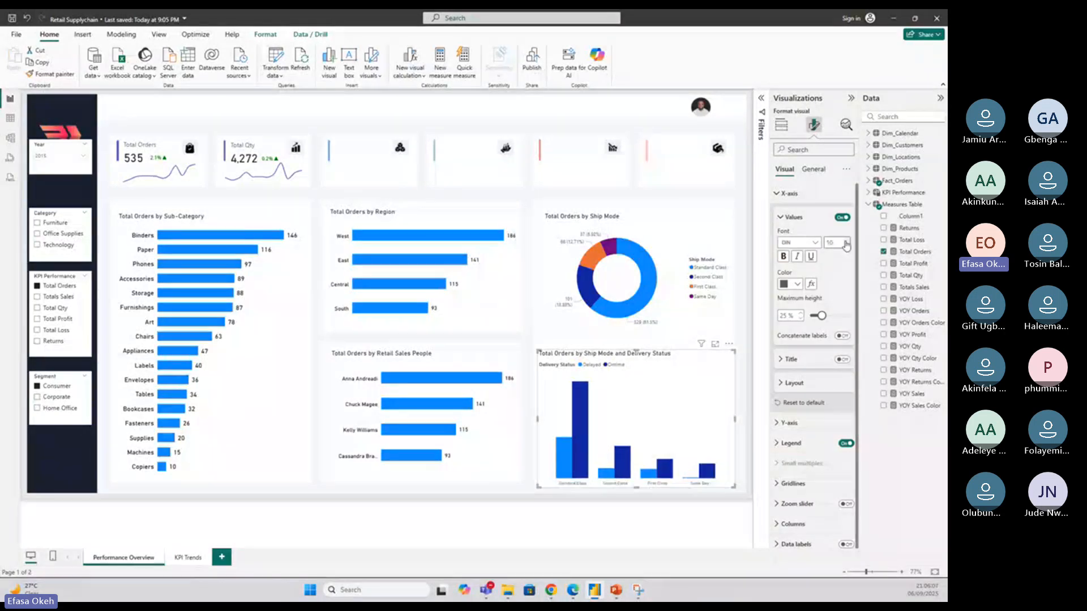
pyautogui.click(846, 241)
pyautogui.click(846, 240)
pyautogui.click(846, 241)
pyautogui.click(846, 241)
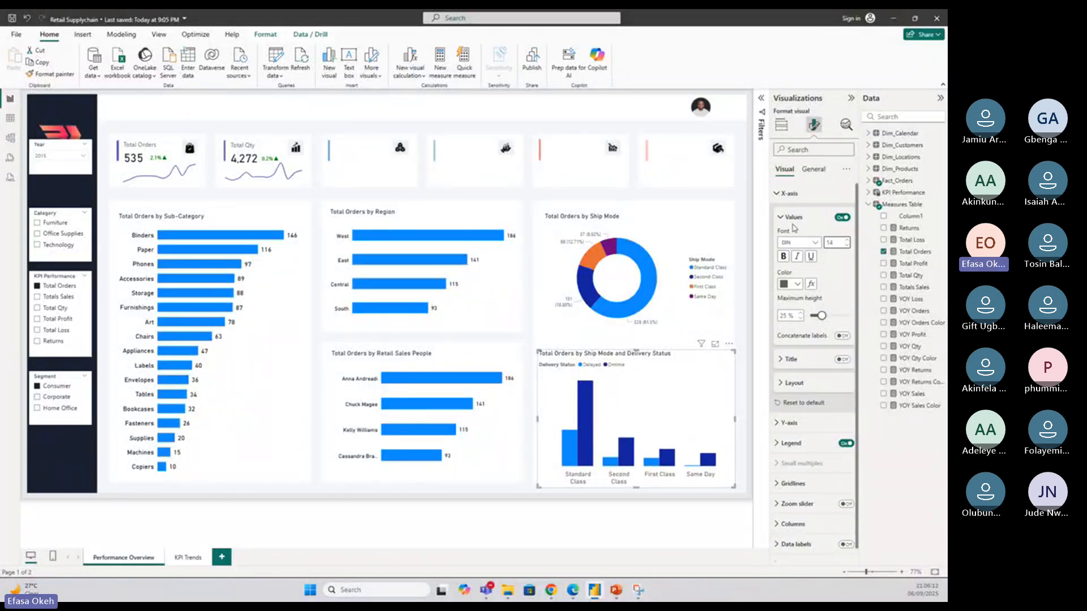
# Turn off the legend title on the Ship Mode and Delivery Status chart
pyautogui.click(784, 194)
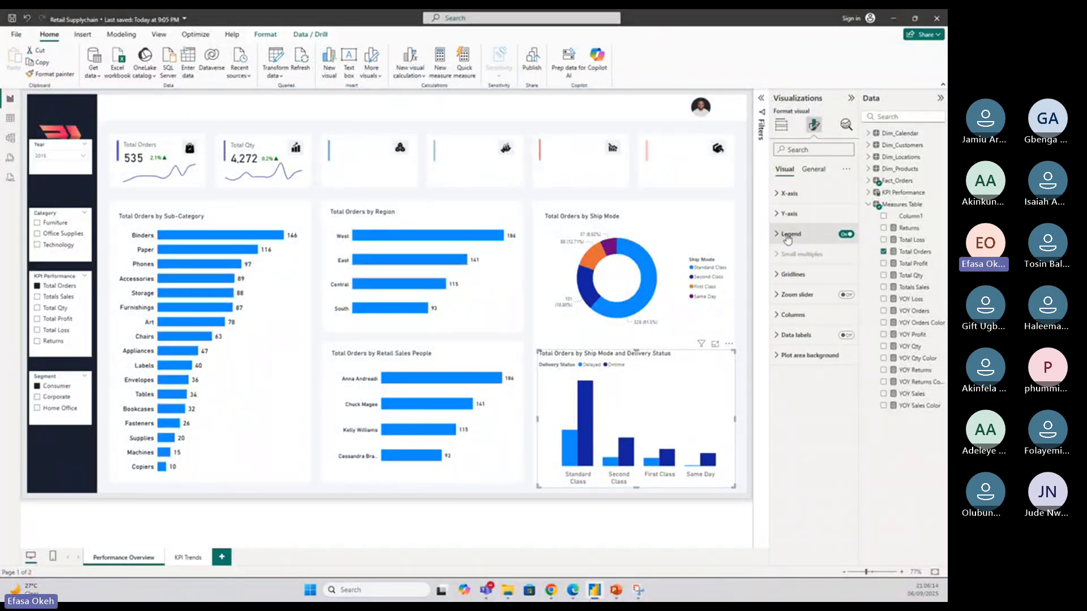
pyautogui.click(790, 234)
pyautogui.click(842, 331)
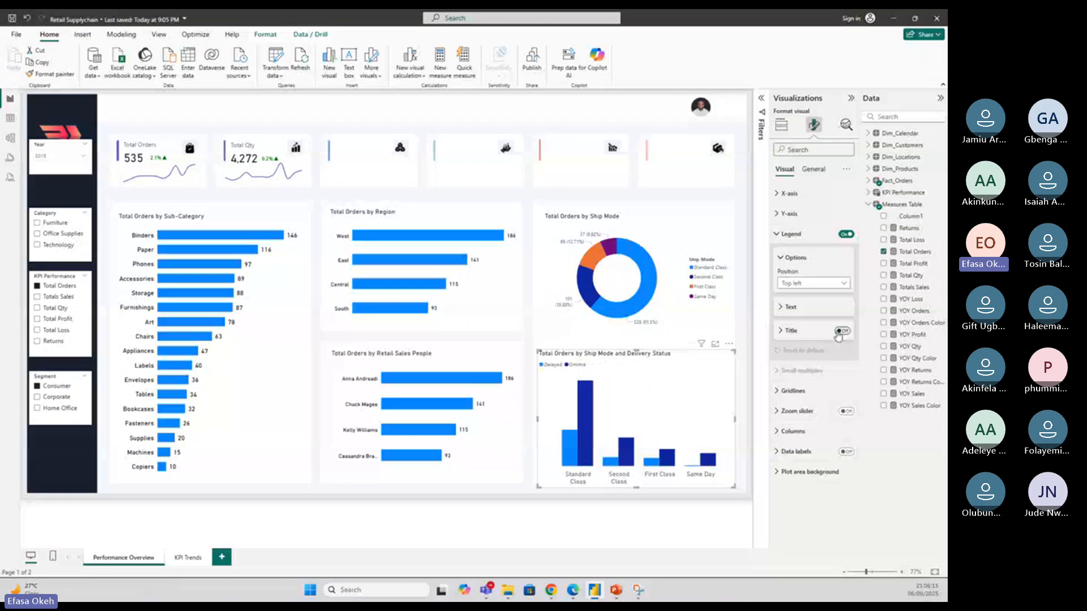
pyautogui.click(788, 234)
# Set the color of the Ship Mode and Delivery Status chart's X-axis values to black
pyautogui.click(787, 194)
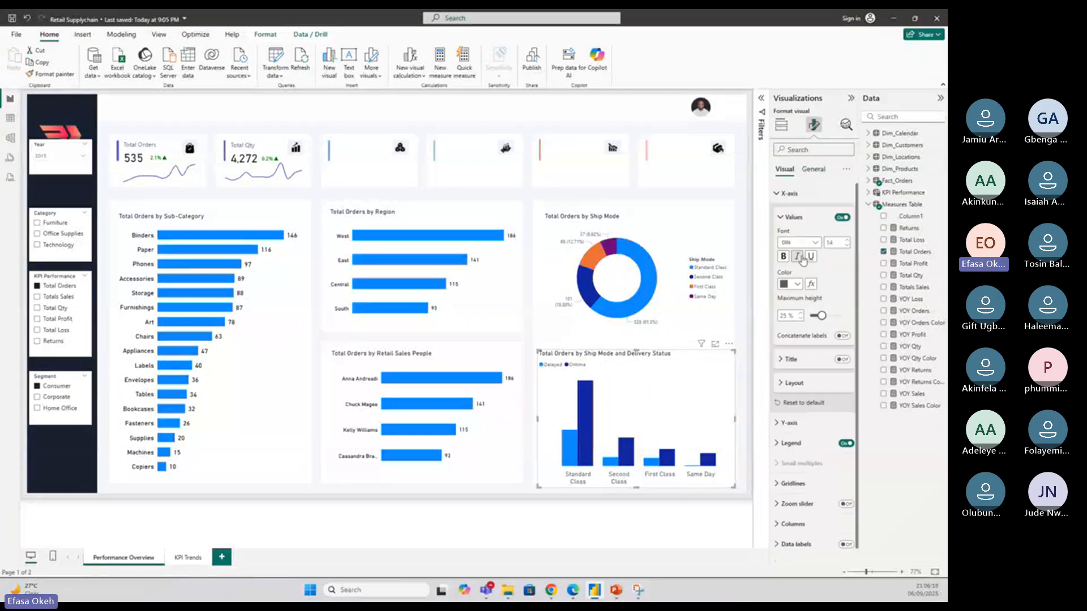
pyautogui.click(798, 285)
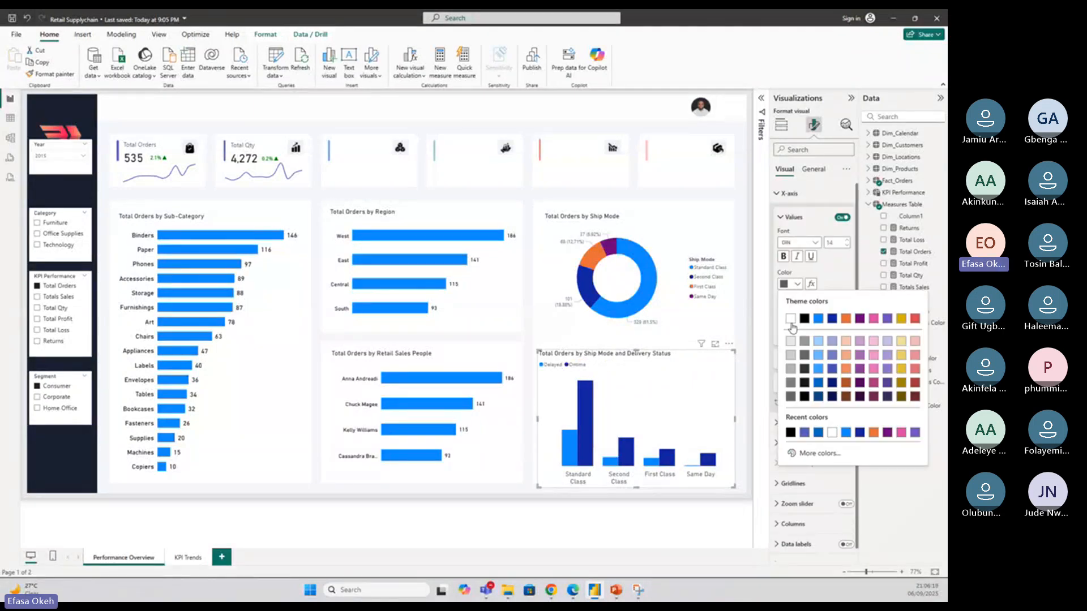
pyautogui.click(804, 319)
pyautogui.click(788, 195)
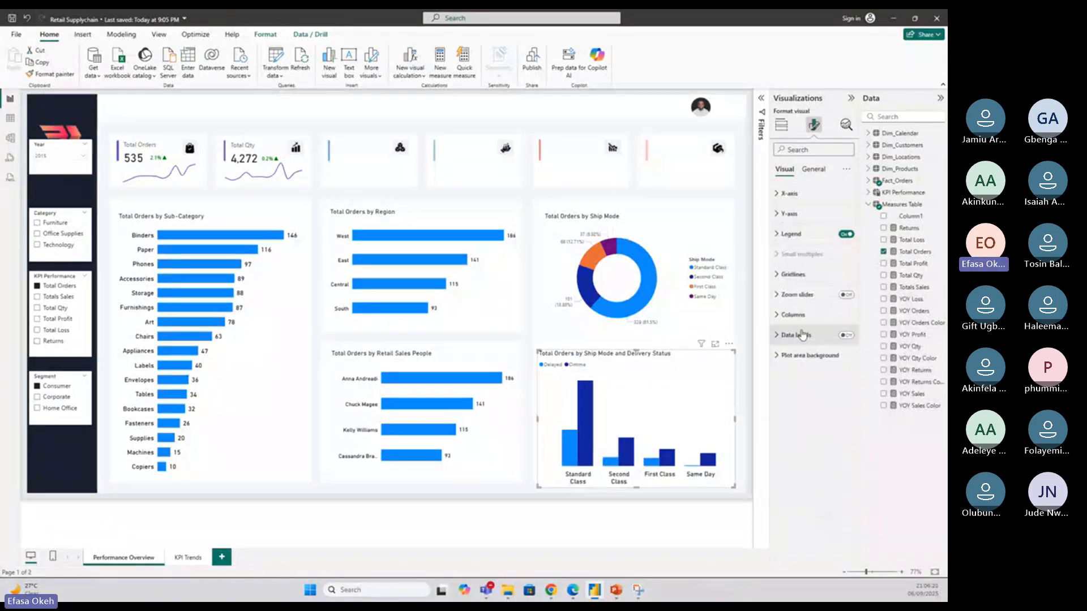
# Turn on data labels for the Ship Mode and Delivery Status chart and format their values as DIN, size 14
pyautogui.click(846, 335)
pyautogui.click(799, 335)
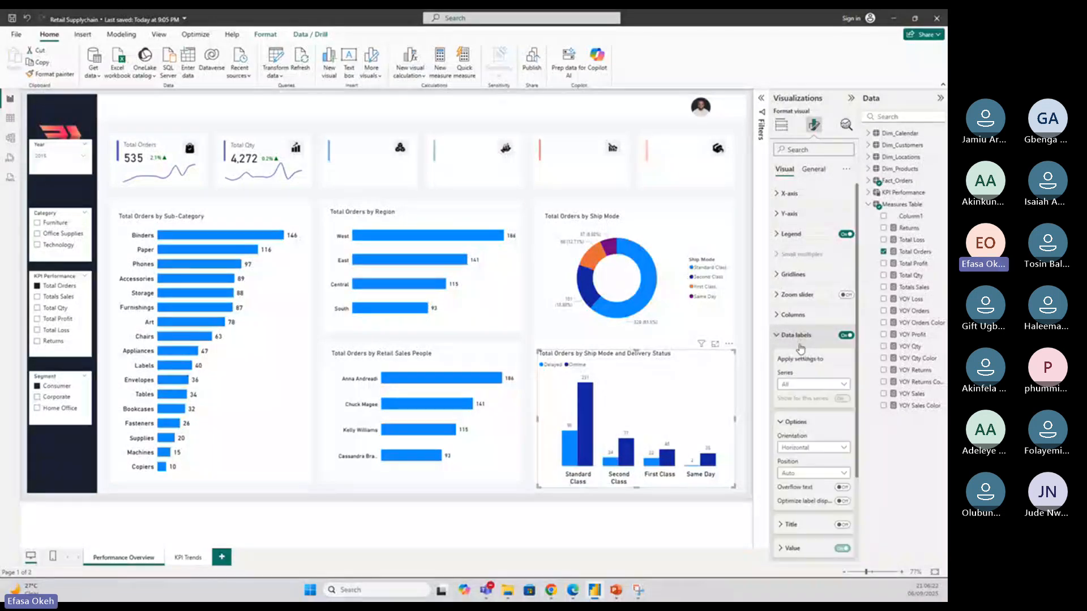
pyautogui.scroll(-3, 792, 447)
pyautogui.click(793, 446)
pyautogui.scroll(-3, 795, 452)
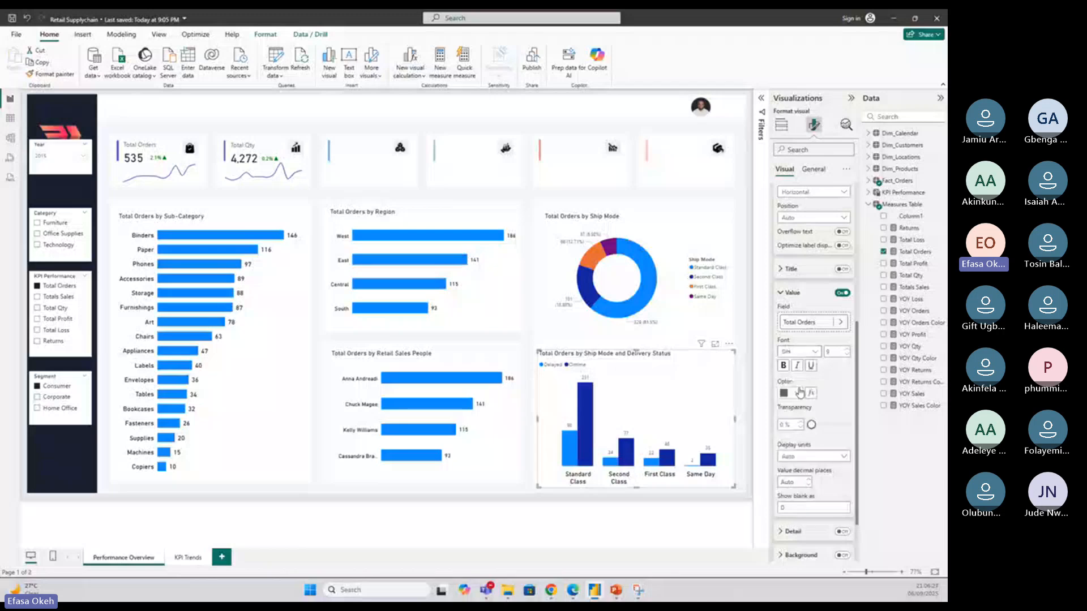
pyautogui.click(846, 351)
pyautogui.click(846, 351)
pyautogui.click(846, 351)
pyautogui.click(846, 351)
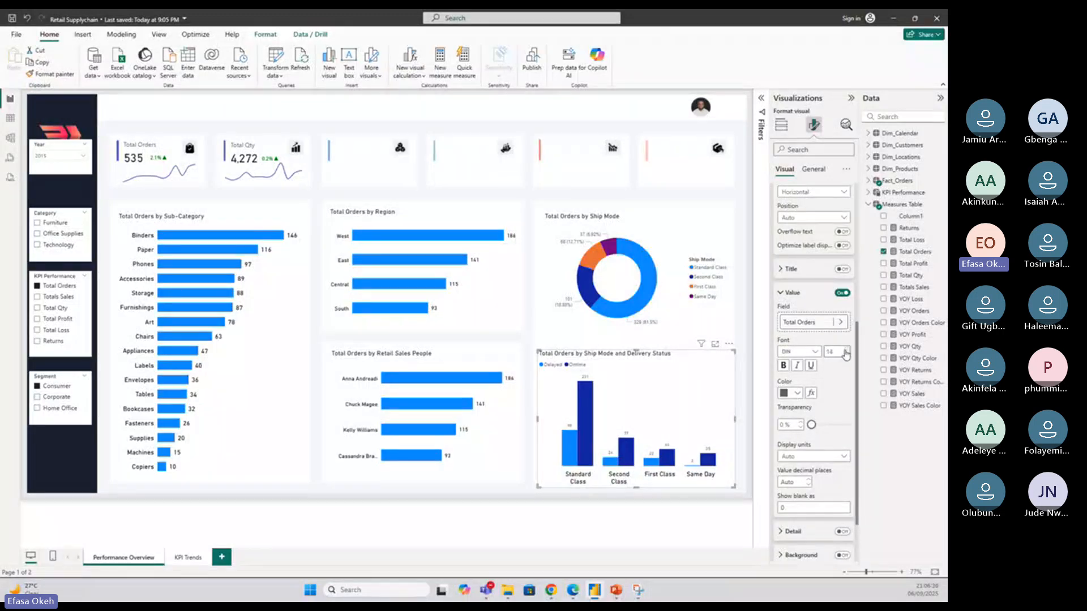
# Set the color of the Ship Mode and Delivery Status chart's data label values to black
pyautogui.click(797, 393)
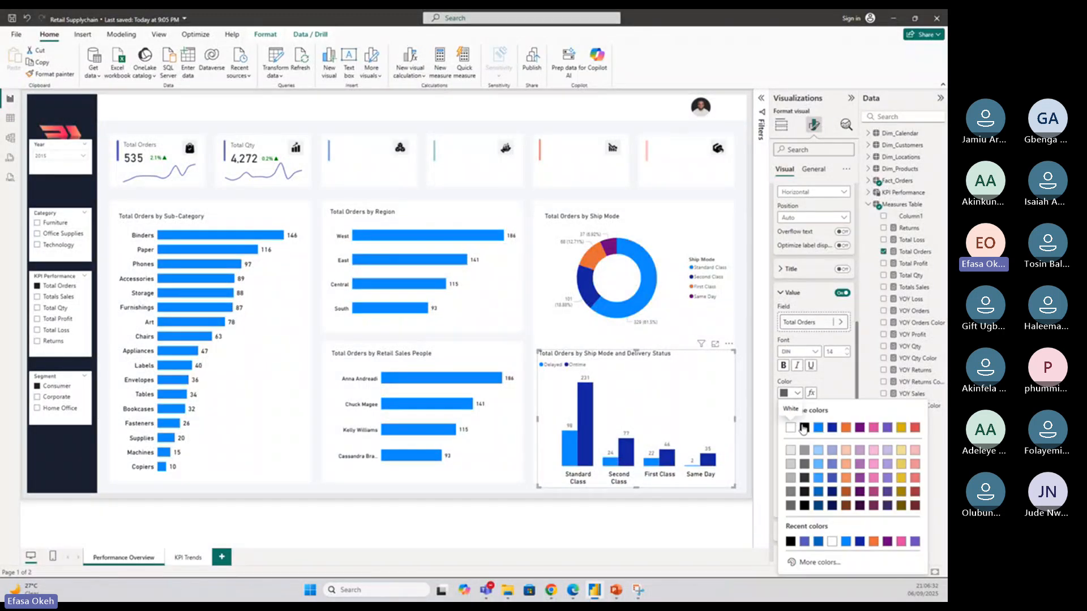
pyautogui.click(803, 429)
pyautogui.click(532, 271)
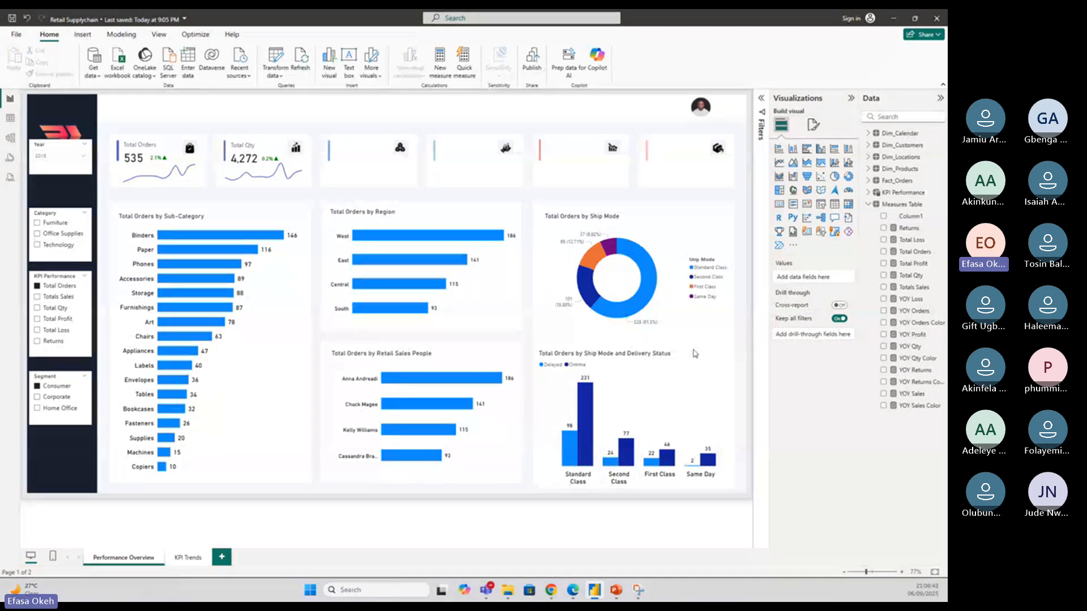
# Insert a line shape and fit it as a horizontal divider between the Ship Mode donut chart and the column chart
pyautogui.click(83, 34)
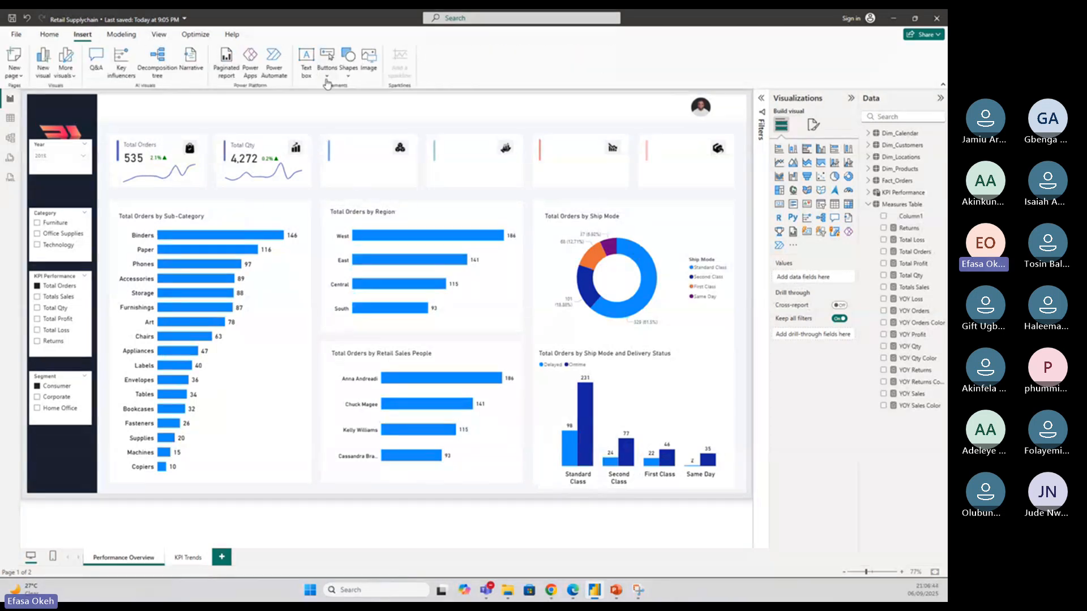
pyautogui.click(350, 79)
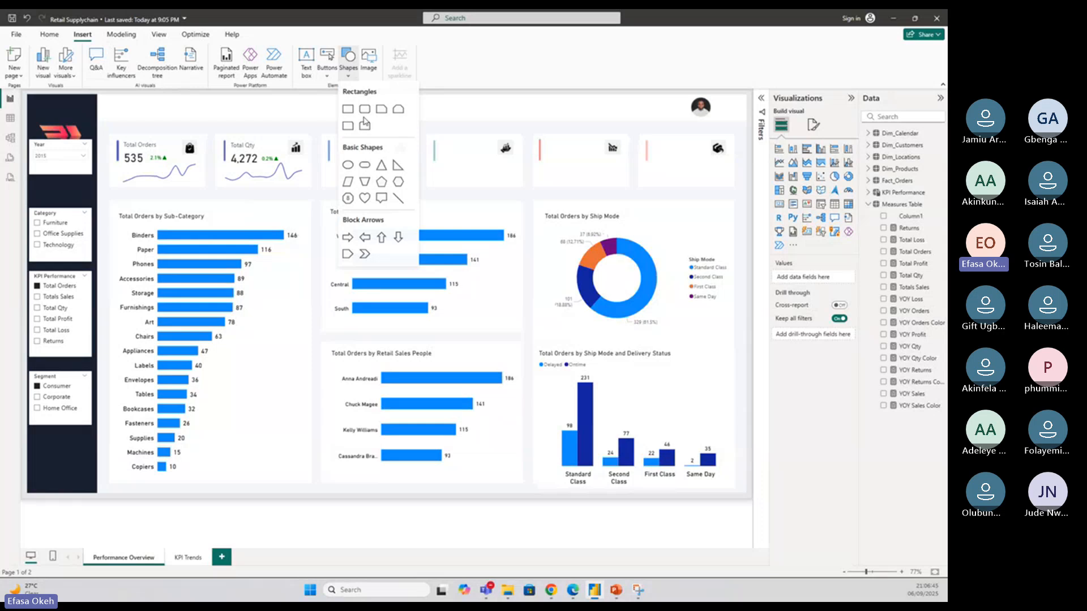
pyautogui.click(399, 198)
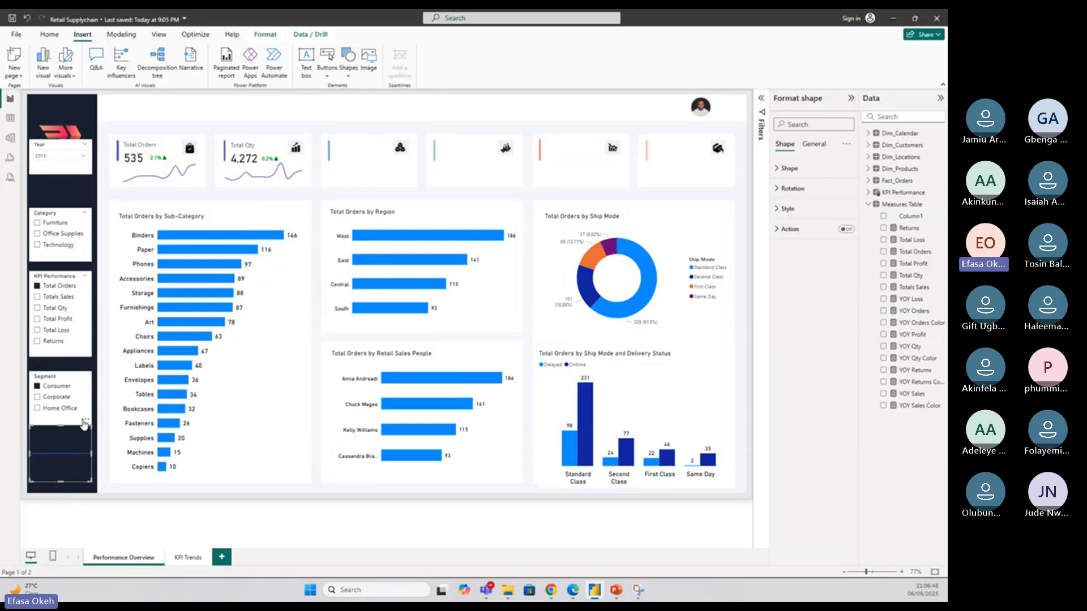
pyautogui.moveTo(84, 423); pyautogui.dragTo(596, 304)
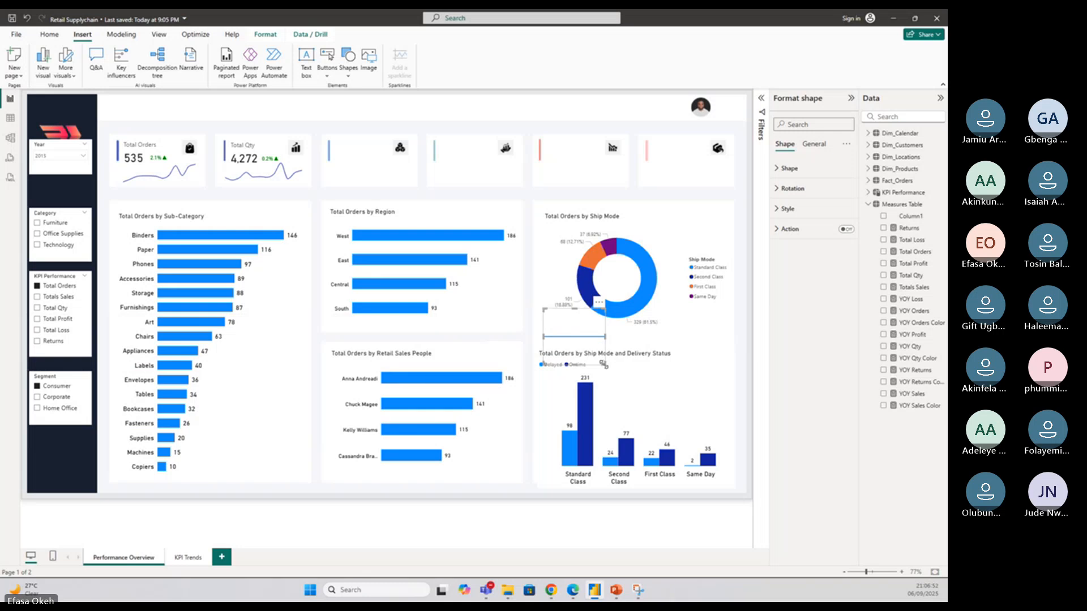
pyautogui.moveTo(605, 365); pyautogui.dragTo(731, 349)
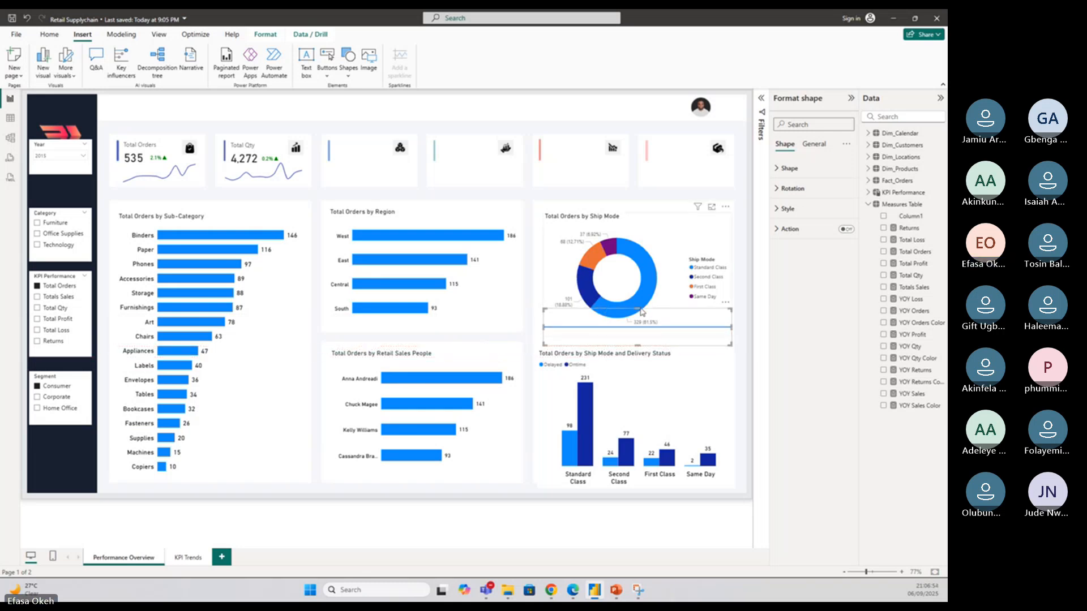
pyautogui.moveTo(638, 310); pyautogui.dragTo(638, 337)
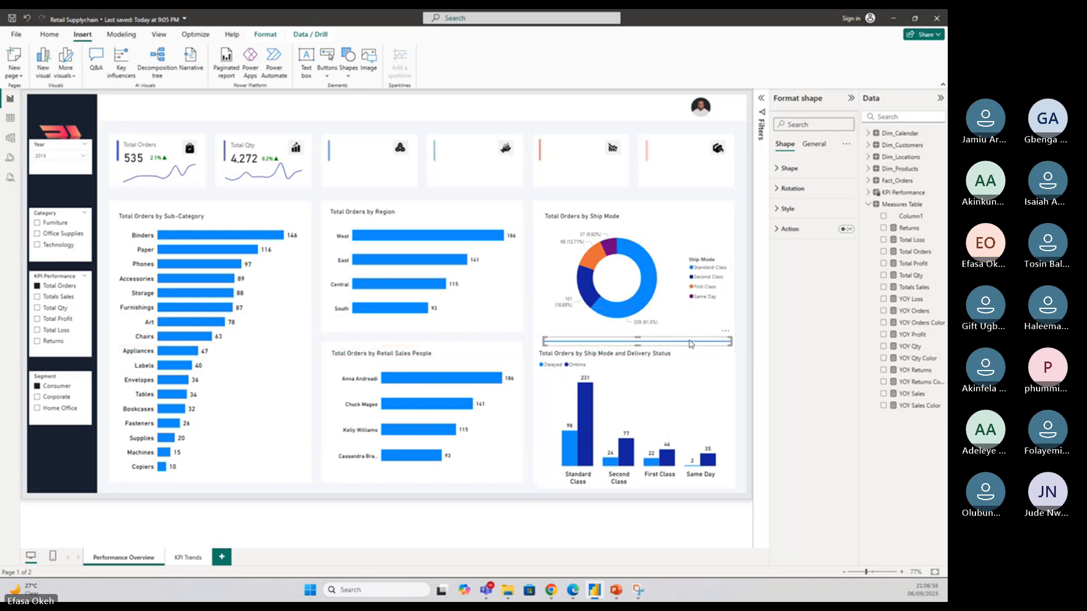
pyautogui.moveTo(723, 336); pyautogui.dragTo(720, 332)
pyautogui.click(738, 365)
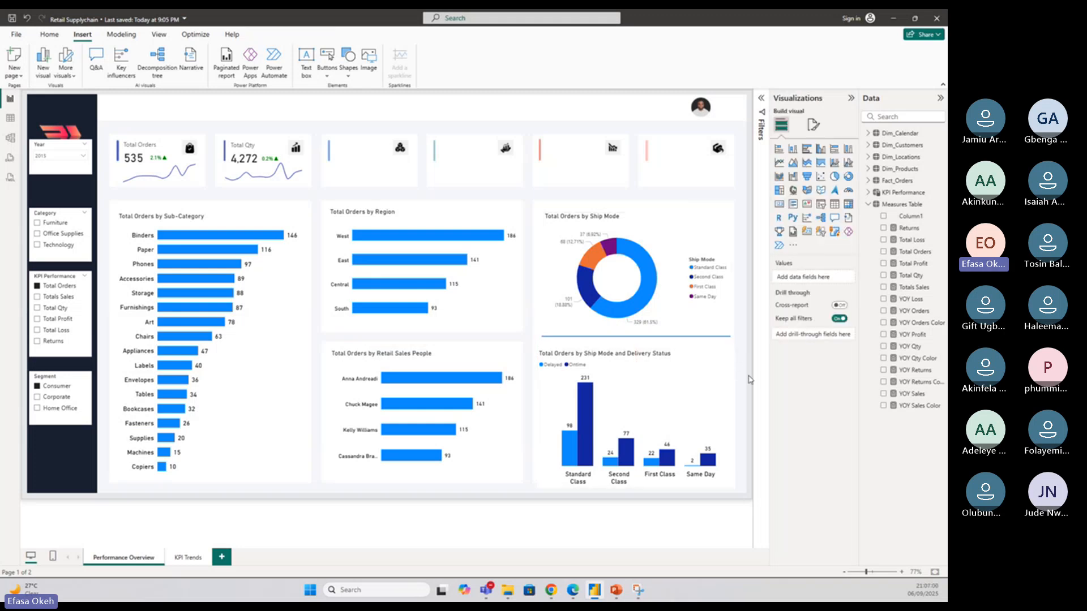
# Change the border color of the divider line between the two Ship Mode charts to light gray
pyautogui.click(604, 337)
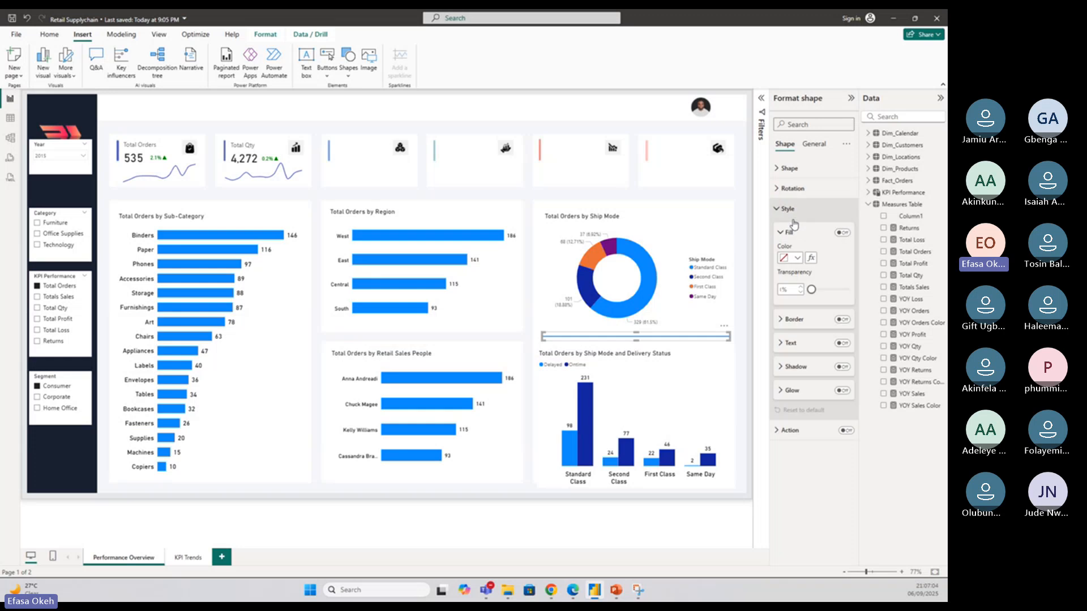
pyautogui.click(803, 209)
pyautogui.click(839, 233)
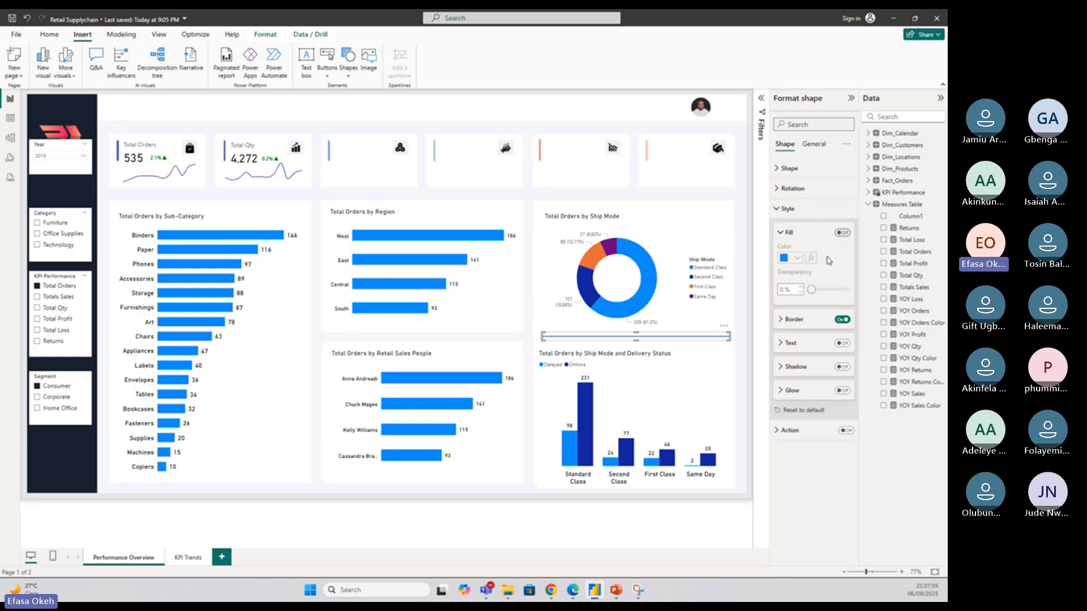
pyautogui.click(794, 319)
pyautogui.click(798, 344)
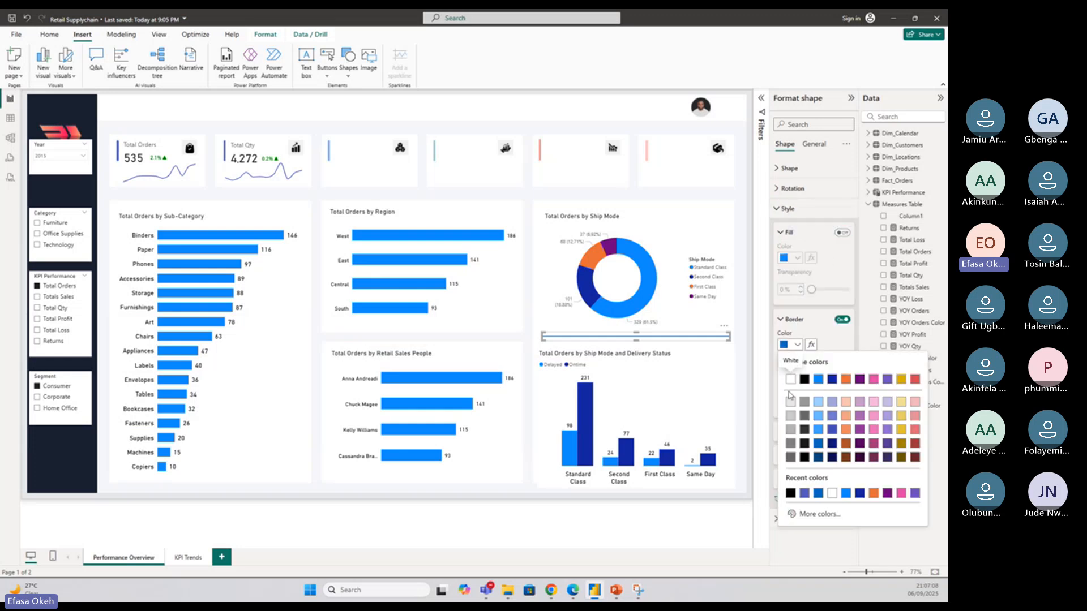
pyautogui.click(786, 403)
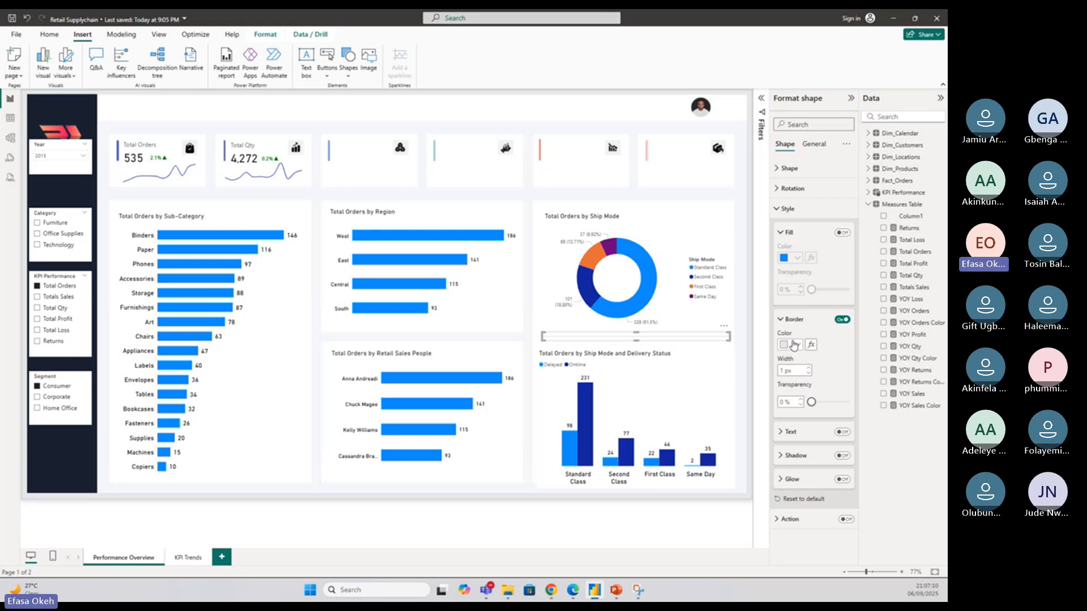
pyautogui.click(750, 374)
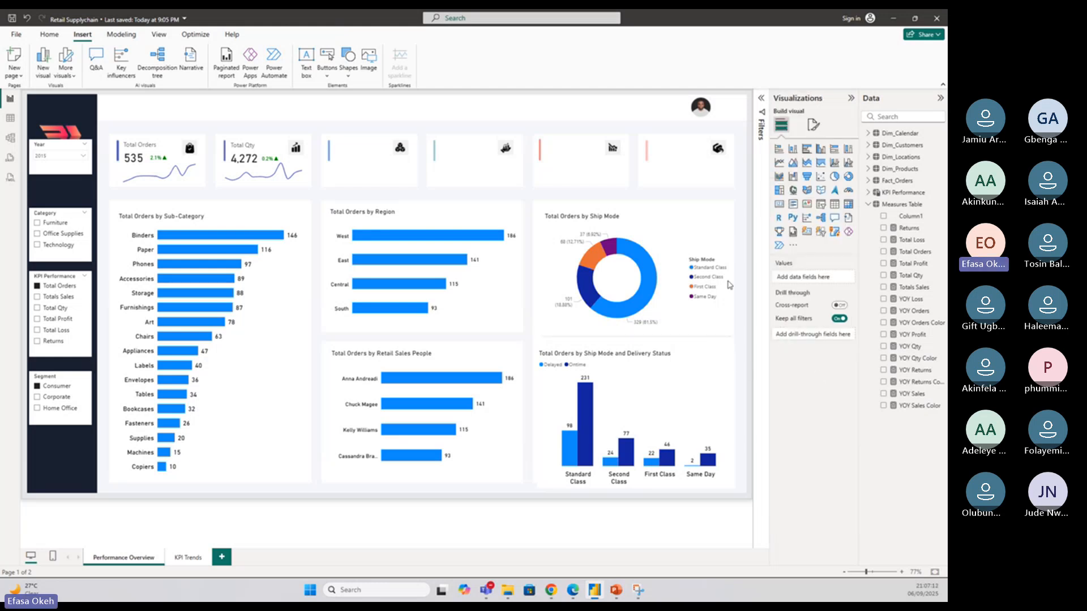
# Increase the inner radius of the Ship Mode donut chart's slices to about 80%
pyautogui.click(655, 238)
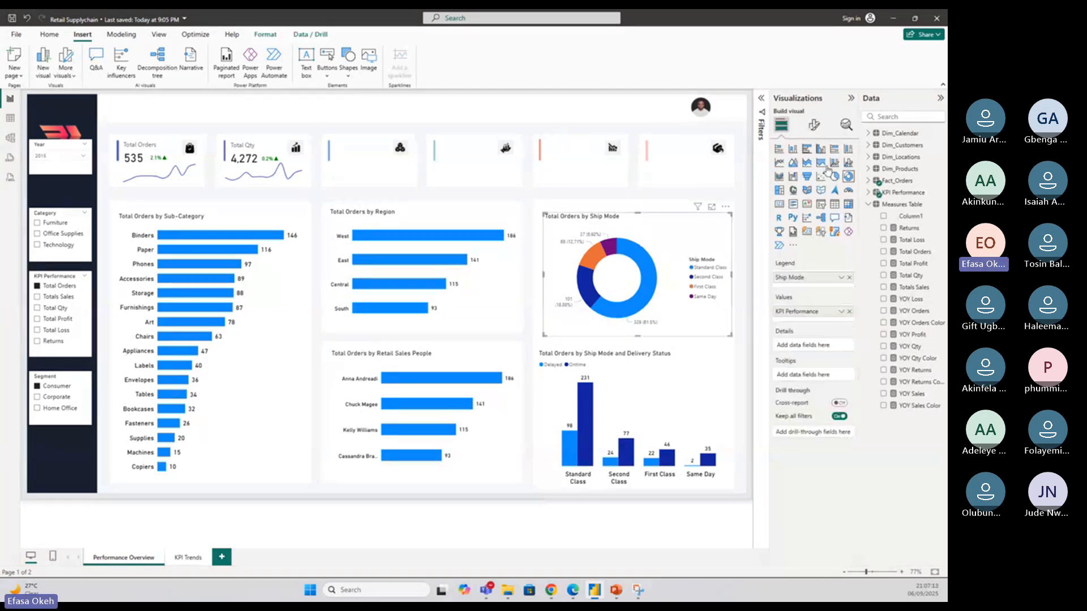
pyautogui.click(814, 125)
pyautogui.click(790, 214)
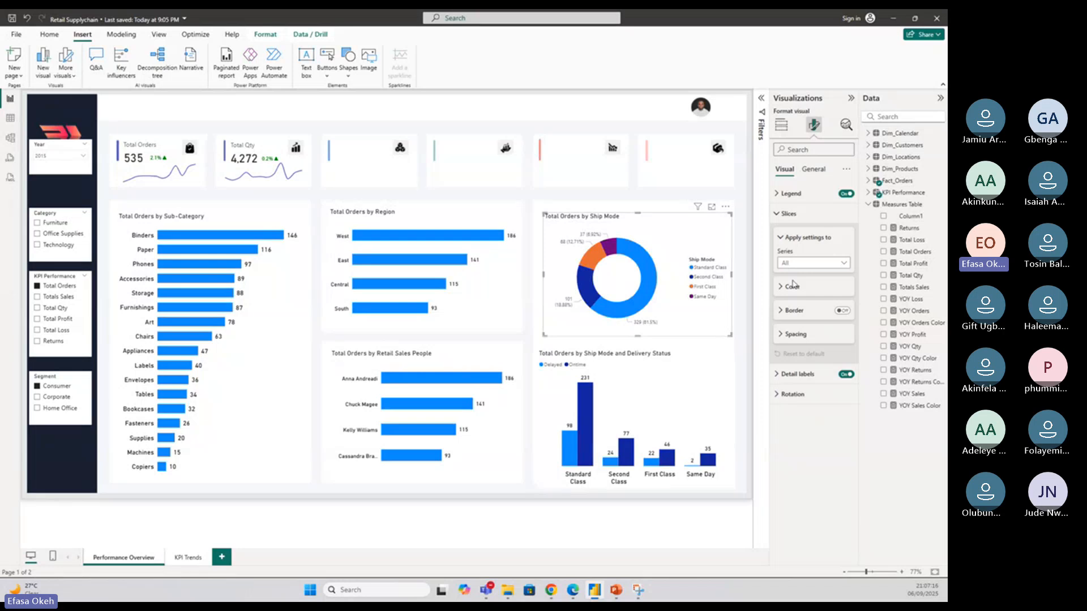
pyautogui.click(793, 336)
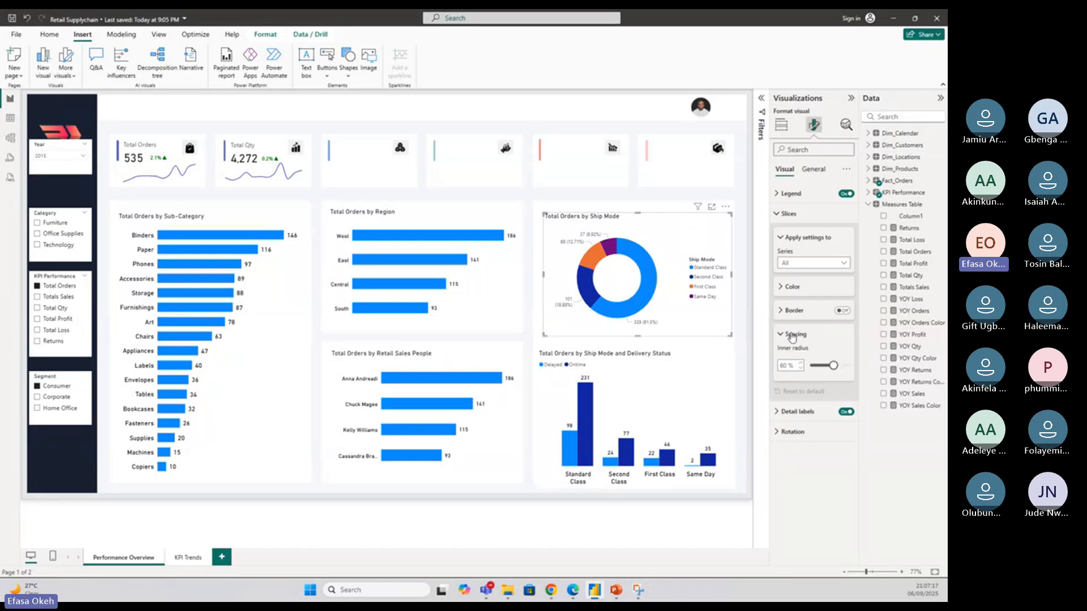
pyautogui.moveTo(833, 366); pyautogui.dragTo(841, 368)
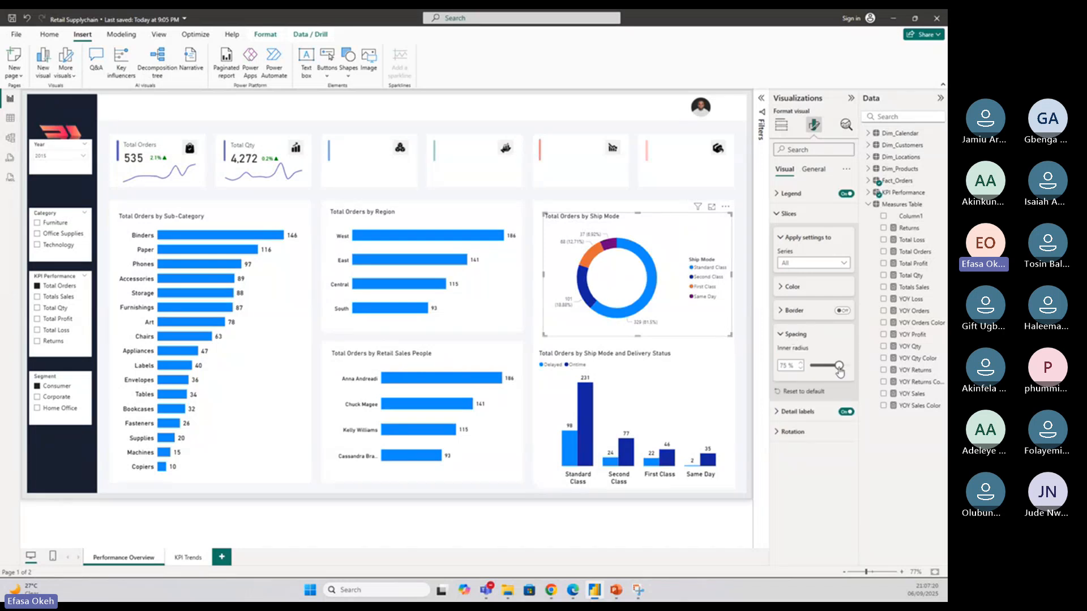
pyautogui.click(800, 364)
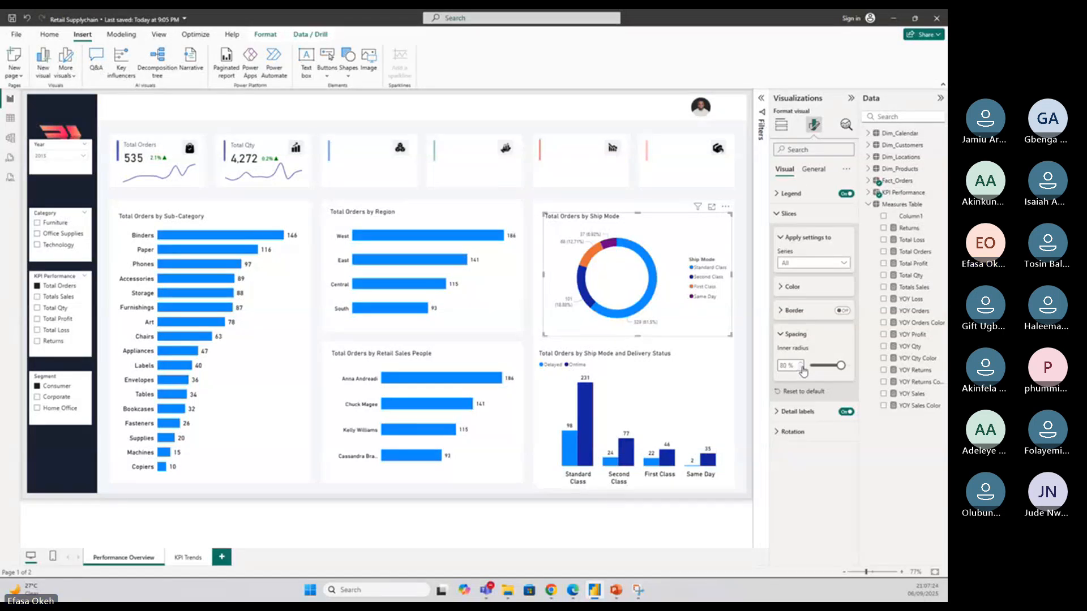
pyautogui.click(783, 333)
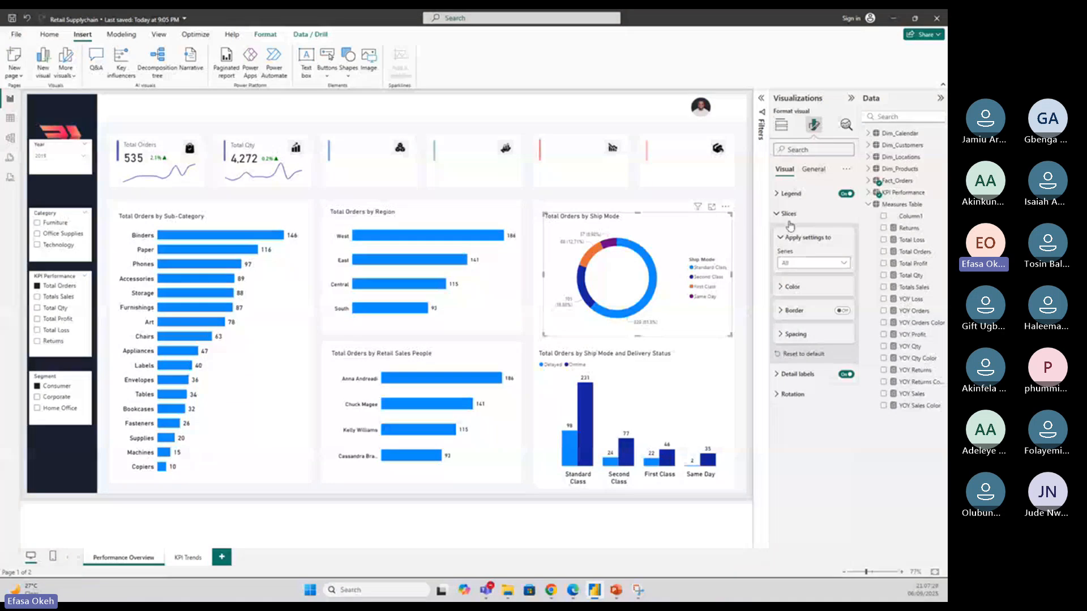
pyautogui.click(790, 215)
# Set the Ship Mode donut chart's detail label values to the DIN font in black
pyautogui.click(793, 234)
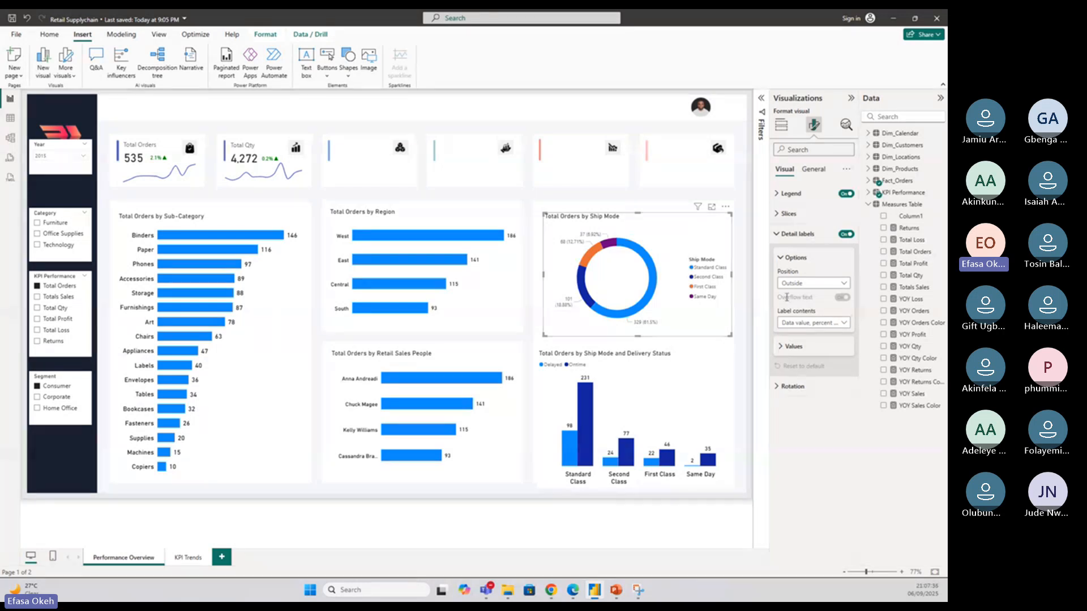
pyautogui.click(792, 346)
pyautogui.click(798, 372)
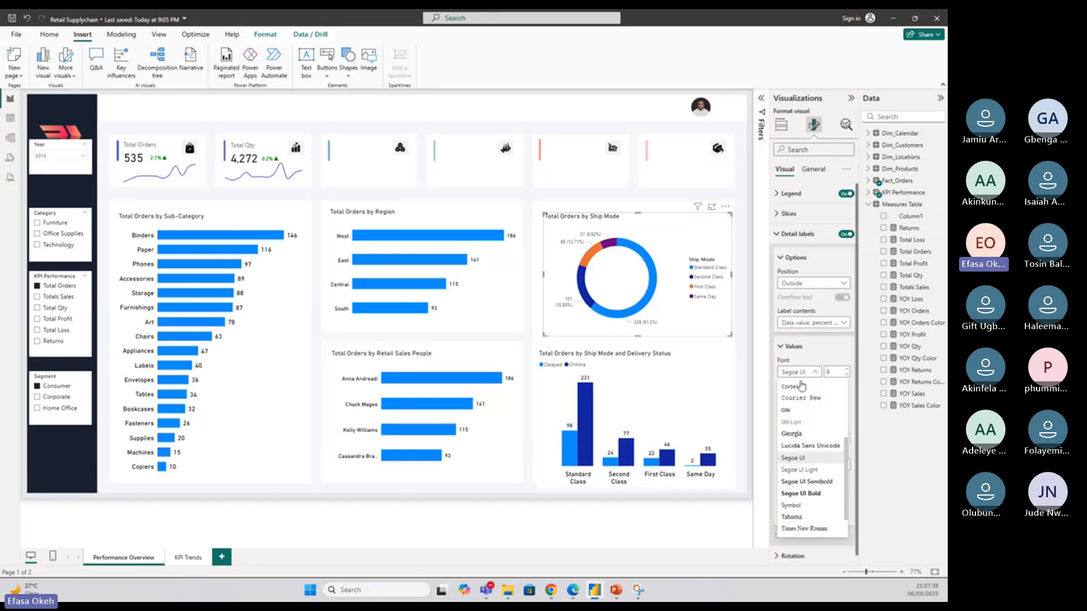
pyautogui.click(795, 410)
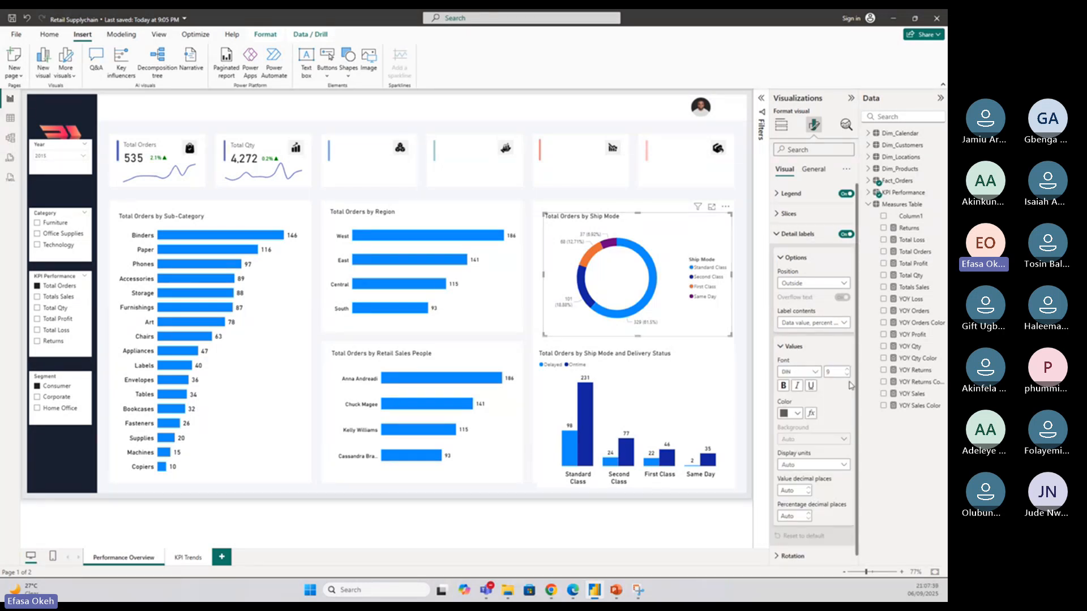
pyautogui.click(799, 415)
pyautogui.click(807, 381)
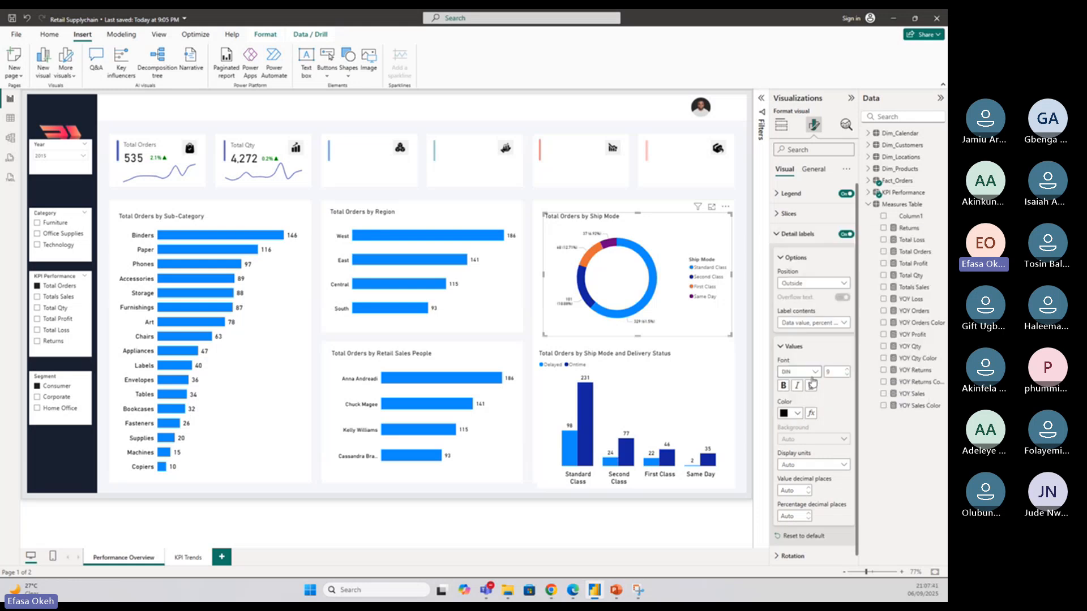
# Set the font size of the Ship Mode donut chart's detail labels to 13
pyautogui.click(845, 370)
pyautogui.click(845, 370)
pyautogui.click(846, 371)
pyautogui.click(847, 371)
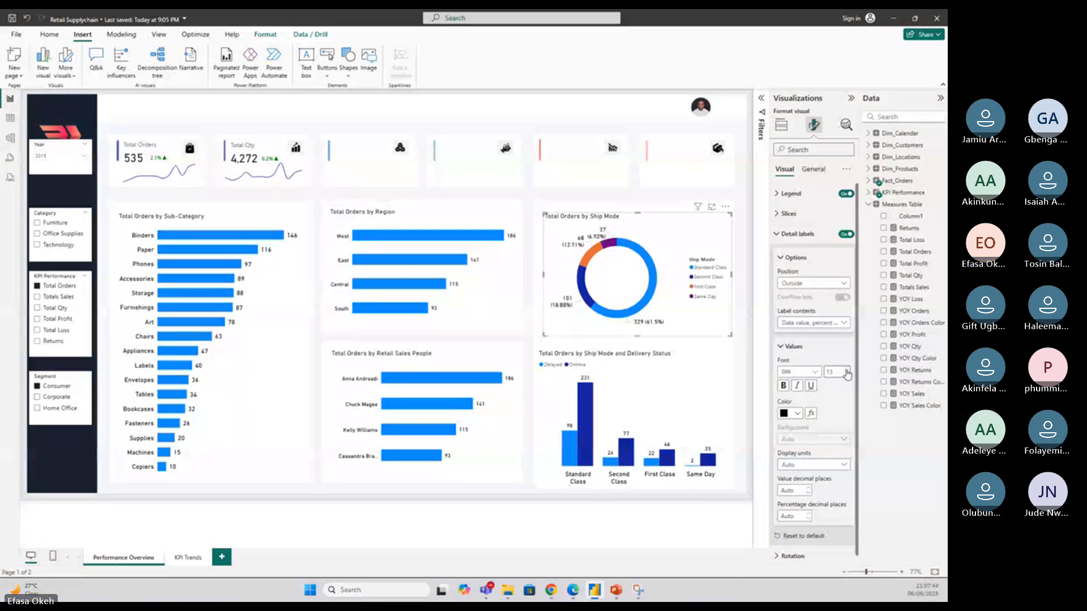
pyautogui.click(741, 337)
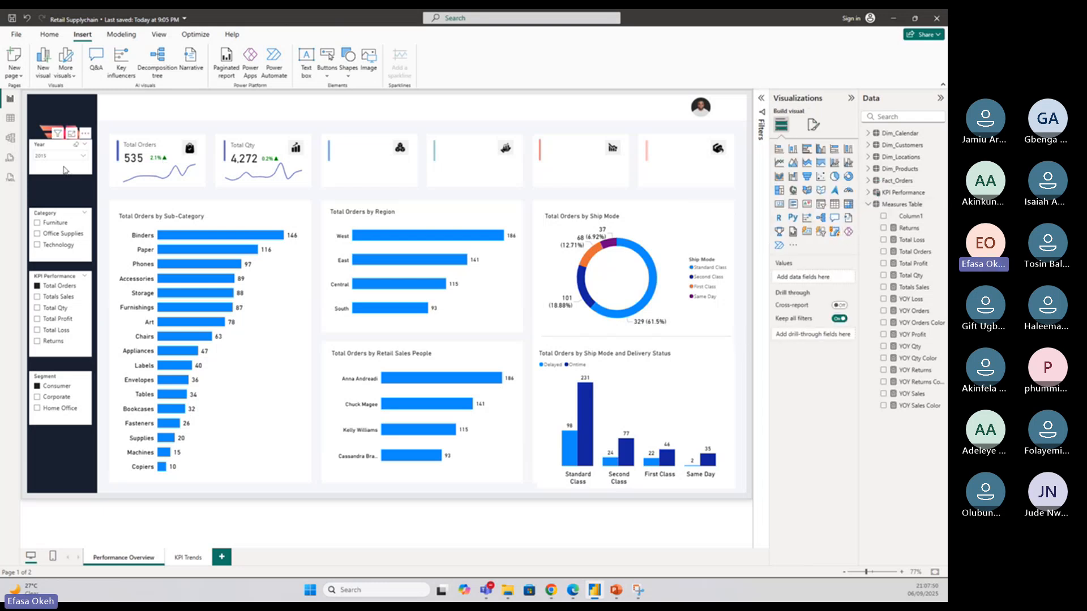
# Move the Year slicer down below the logo and turn off its background
pyautogui.moveTo(65, 167); pyautogui.dragTo(67, 192)
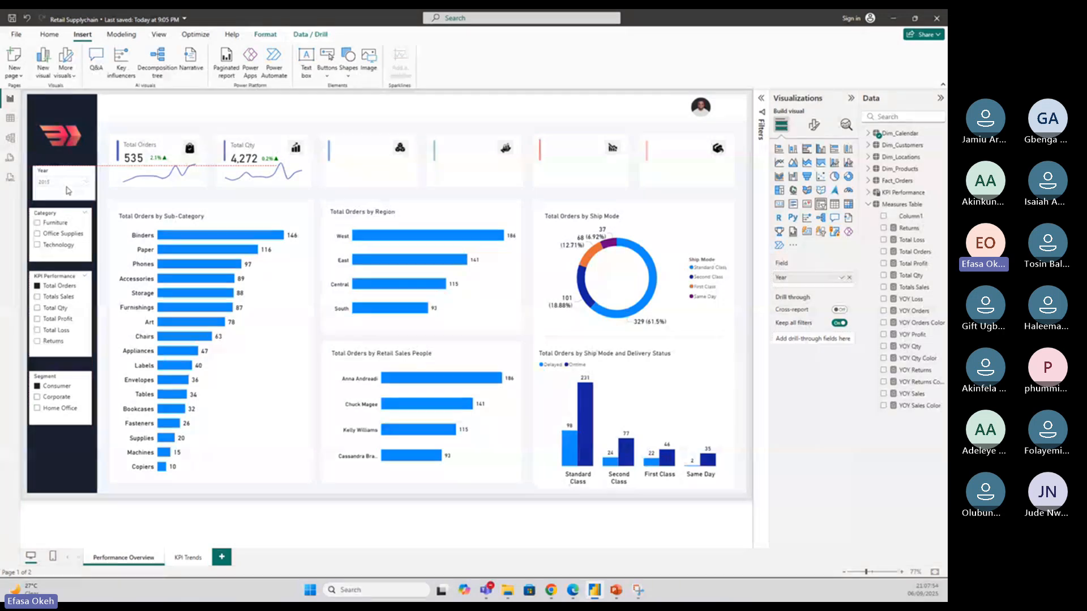
pyautogui.click(814, 124)
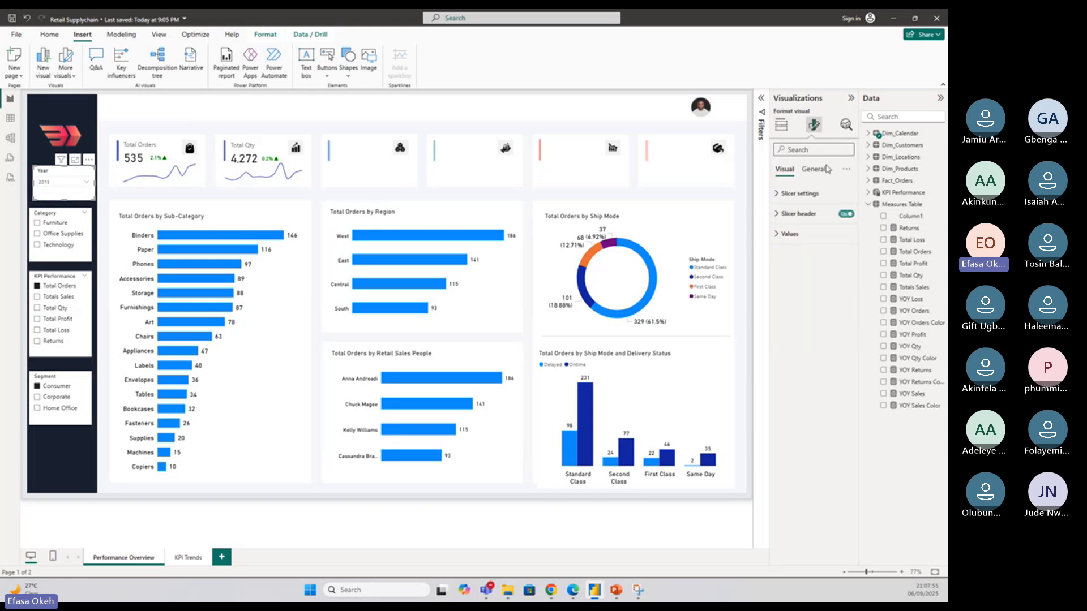
pyautogui.click(813, 169)
pyautogui.click(791, 234)
pyautogui.click(800, 258)
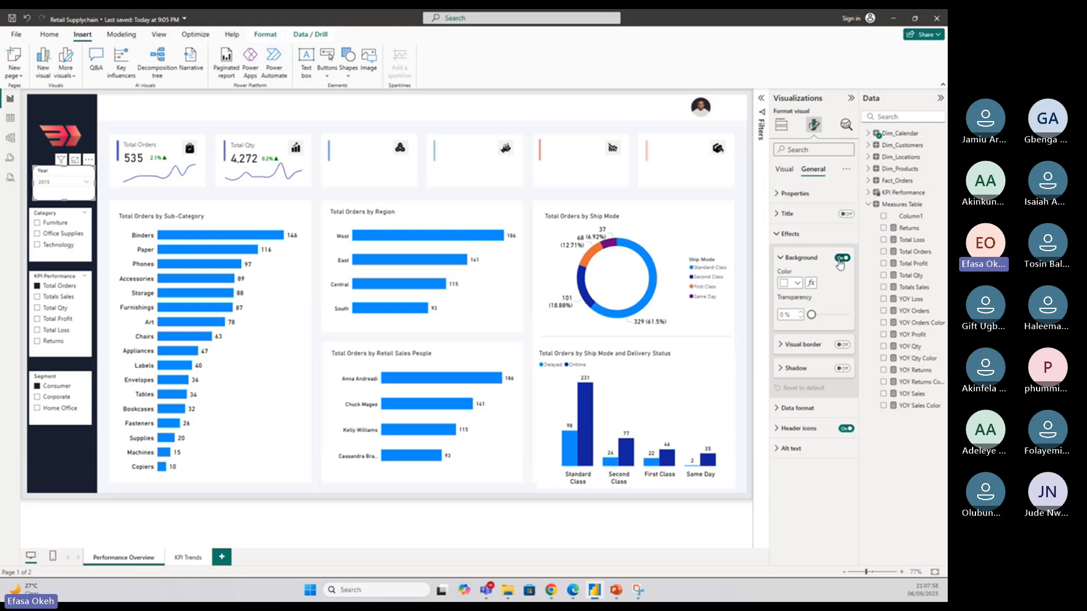
pyautogui.click(842, 259)
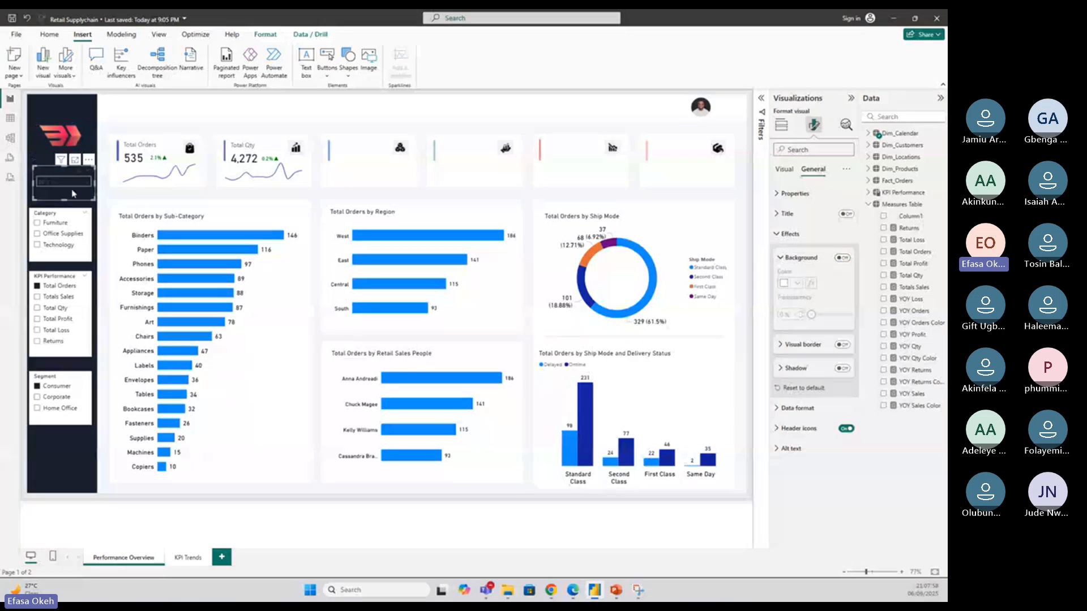
pyautogui.click(790, 234)
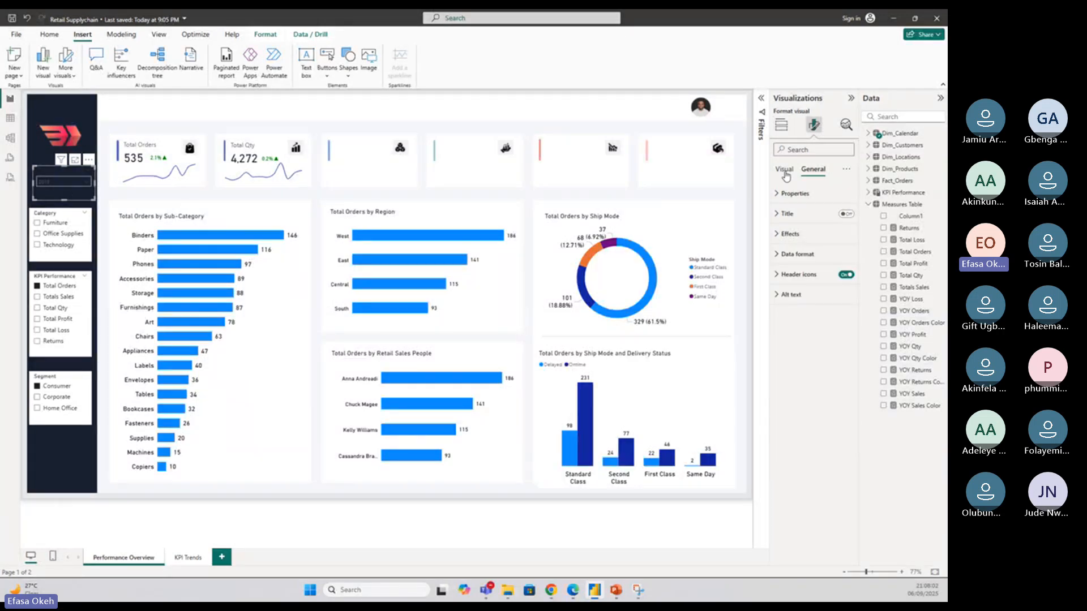
# Set the Year slicer's values to the DIN font with a white background and expand its year list to check it
pyautogui.click(784, 173)
pyautogui.click(790, 233)
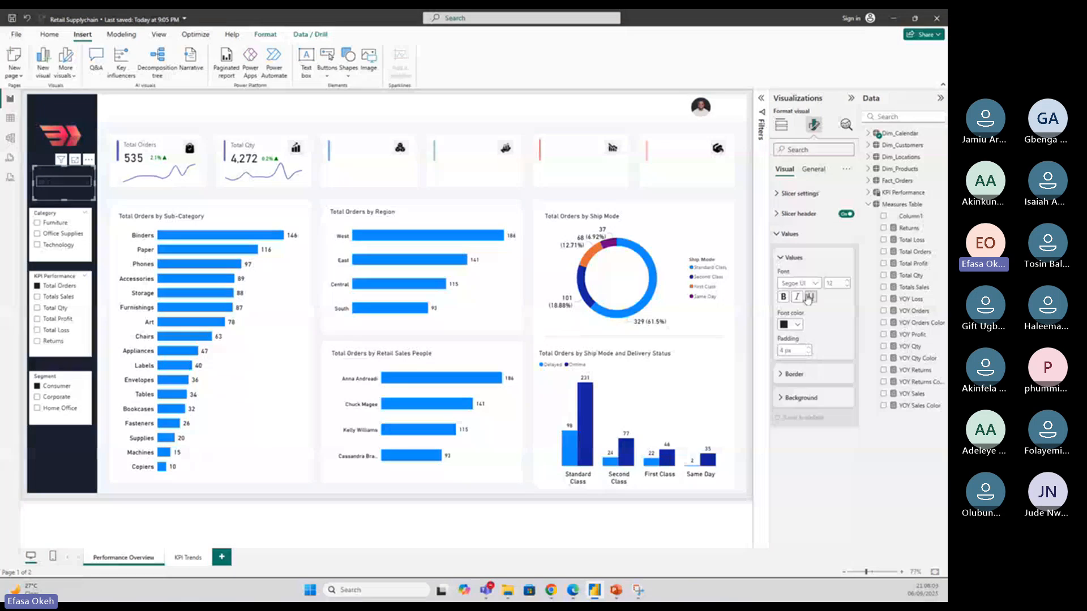
pyautogui.click(799, 283)
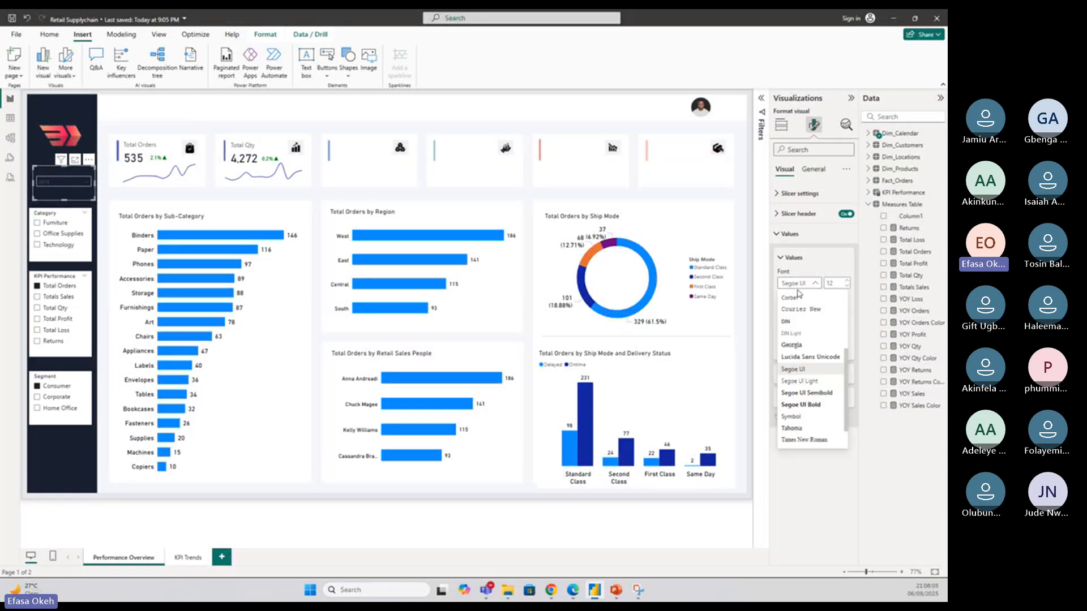
pyautogui.click(805, 321)
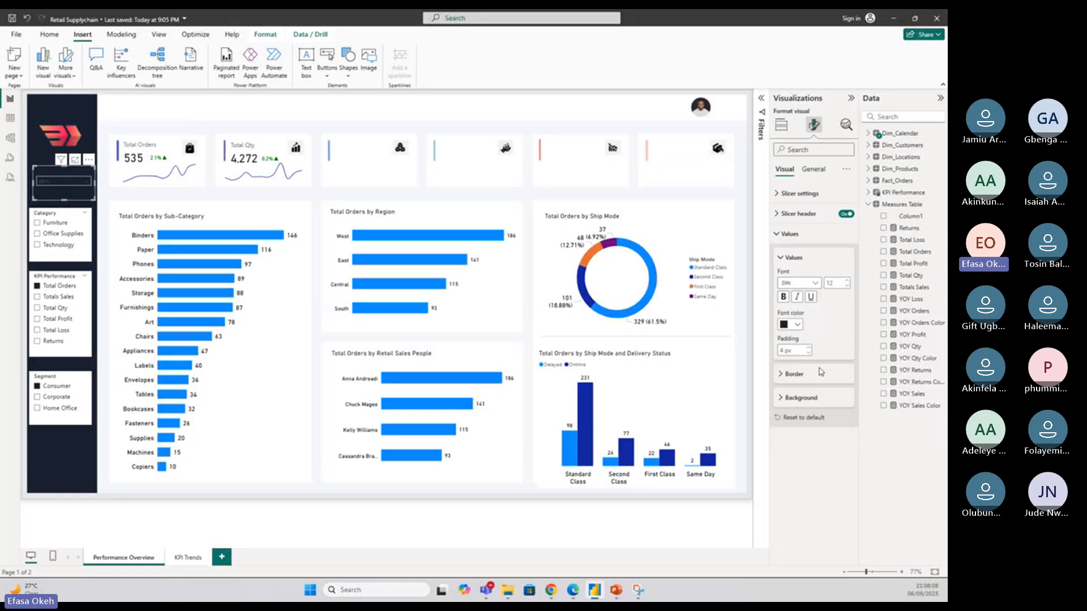
pyautogui.click(796, 401)
pyautogui.click(797, 424)
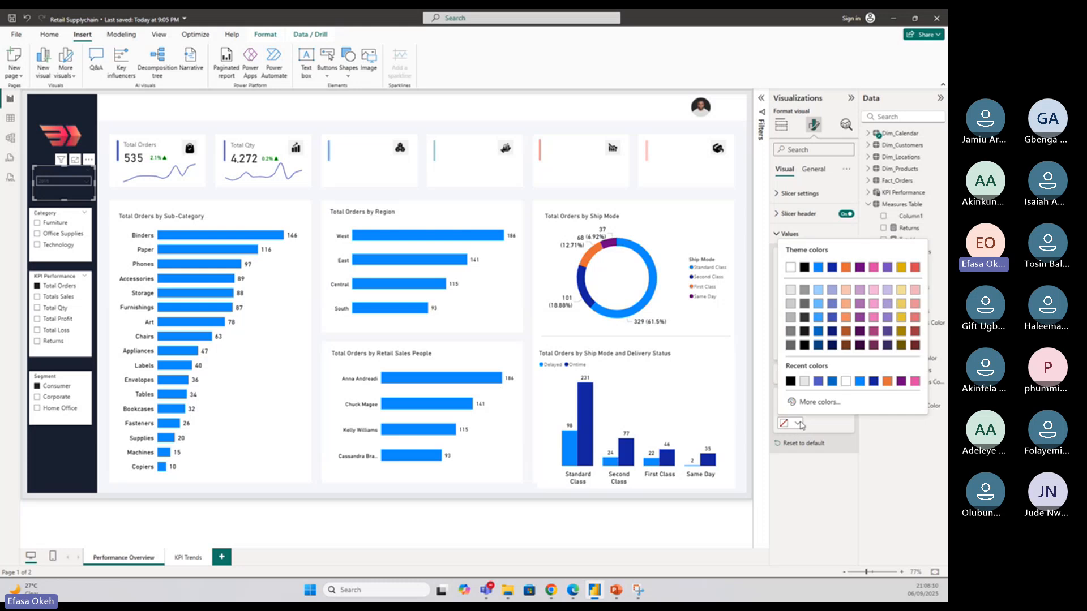
pyautogui.click(793, 268)
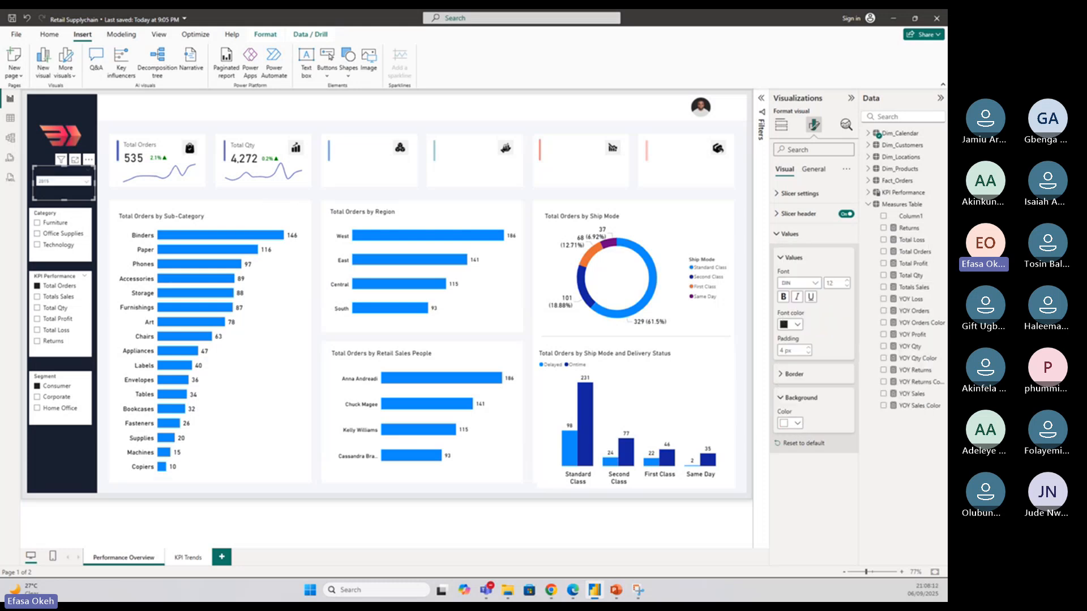
pyautogui.click(67, 186)
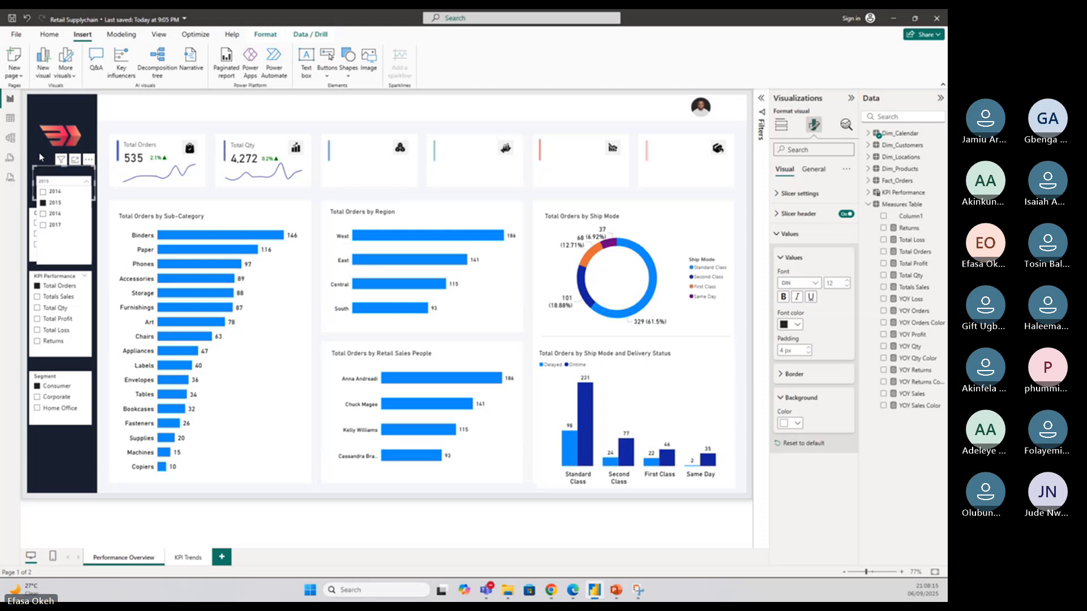
# Change the font color of the Year slicer's header text to white
pyautogui.click(781, 124)
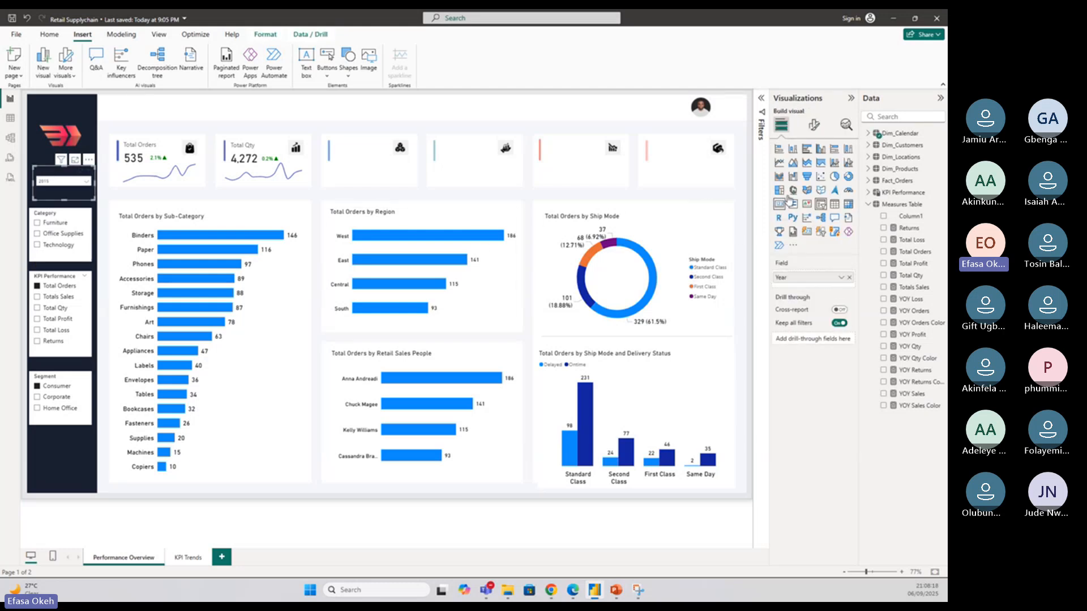
pyautogui.click(814, 125)
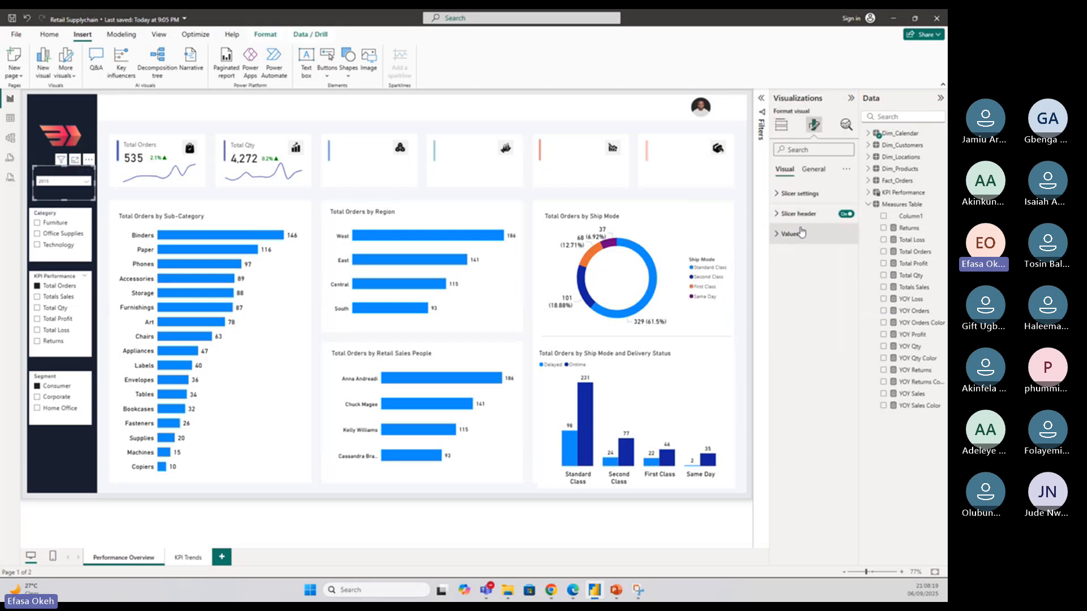
pyautogui.click(798, 213)
pyautogui.click(797, 330)
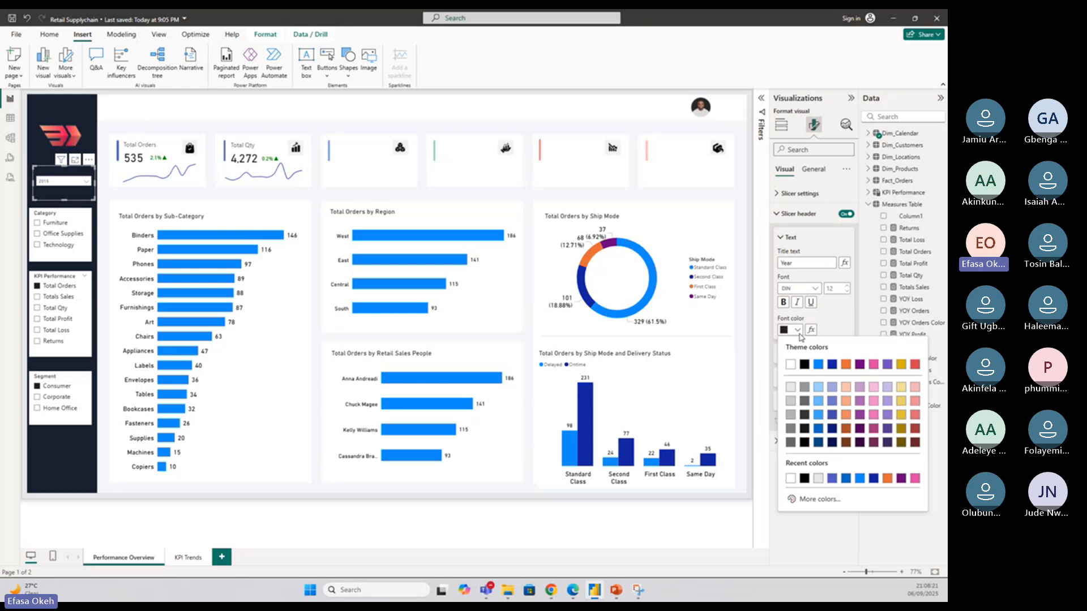
pyautogui.click(792, 365)
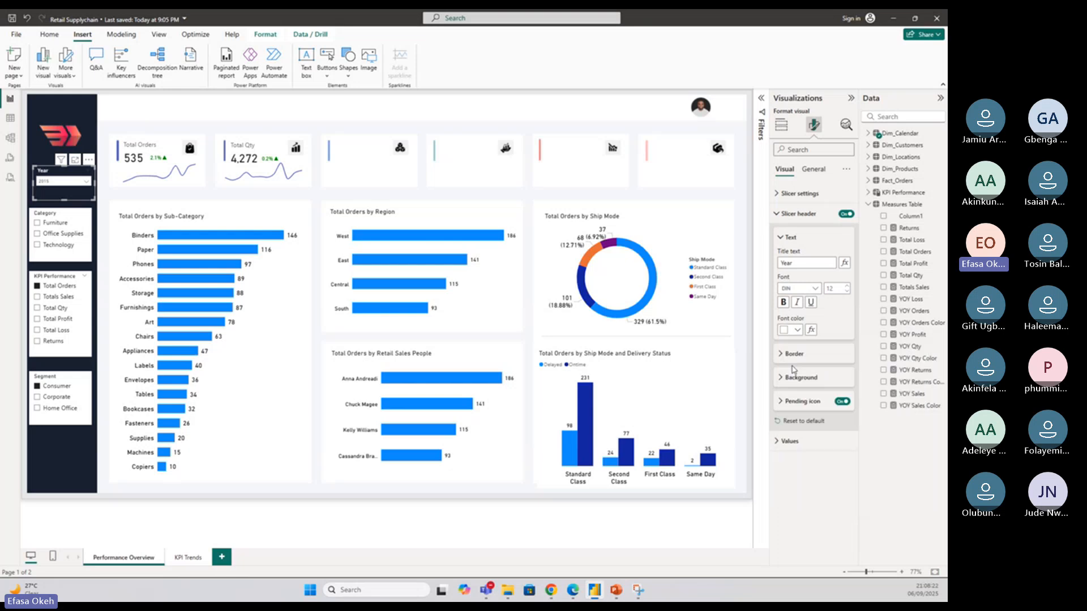
# Insert "Select Year" ahead of the existing text in the Year slicer's header title
pyautogui.click(781, 264)
pyautogui.write('Select')
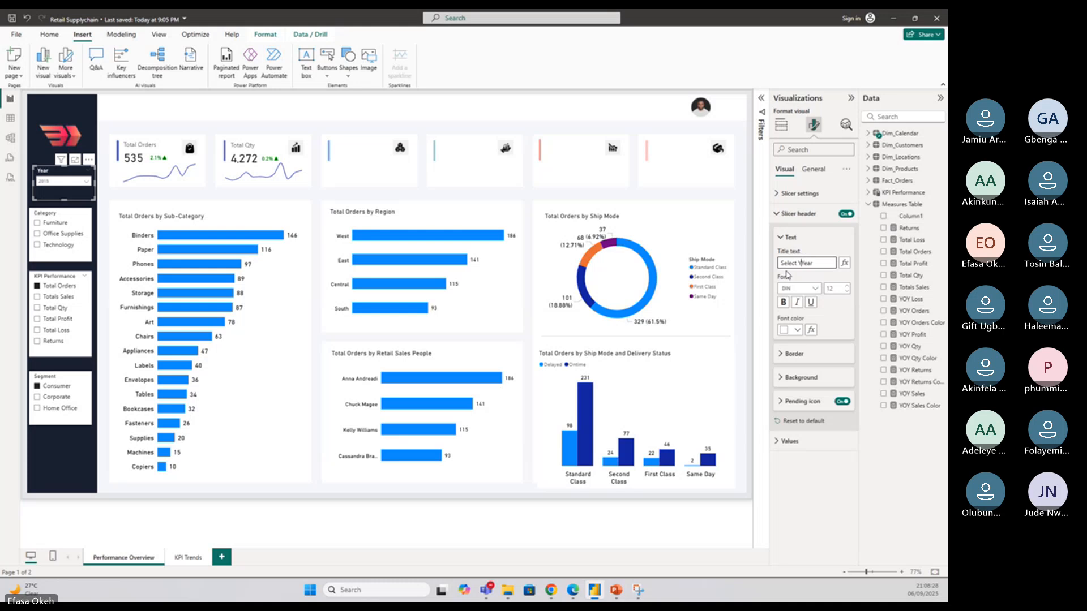
pyautogui.write(' Year')
pyautogui.click(94, 119)
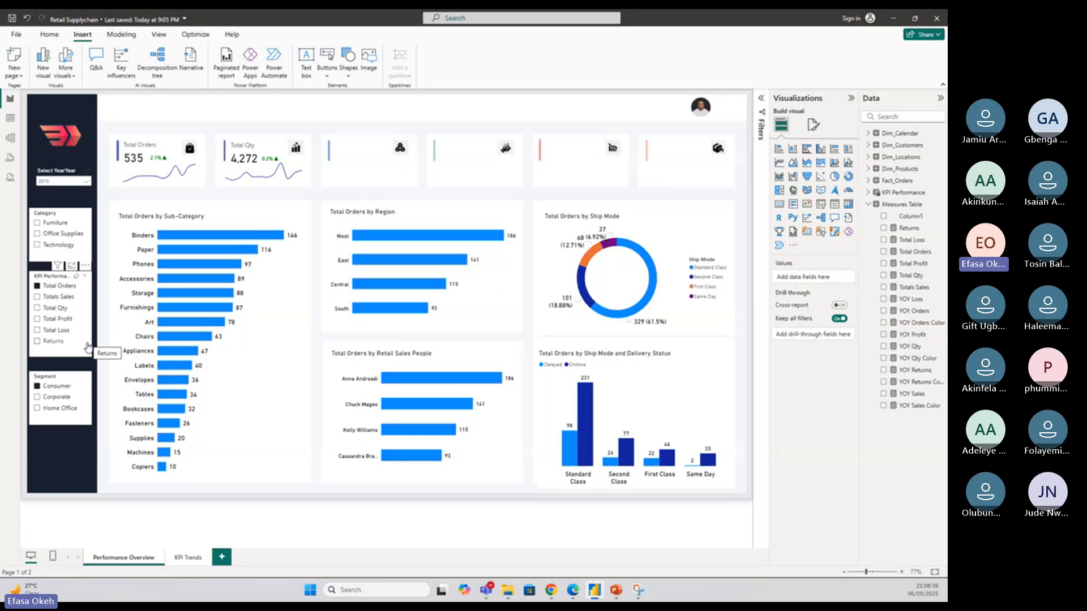
# Move the KPI Performance slicer out over the Sub-Category chart and shift the Category, Segment and Year slicers down the sidebar
pyautogui.moveTo(85, 353); pyautogui.dragTo(159, 253)
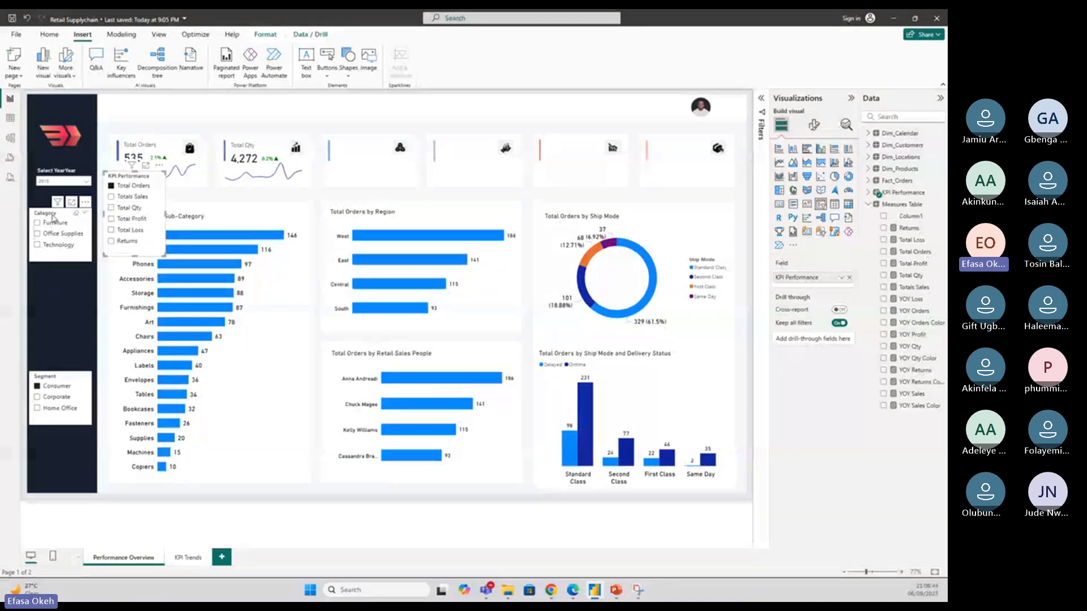
pyautogui.moveTo(52, 217); pyautogui.dragTo(56, 318)
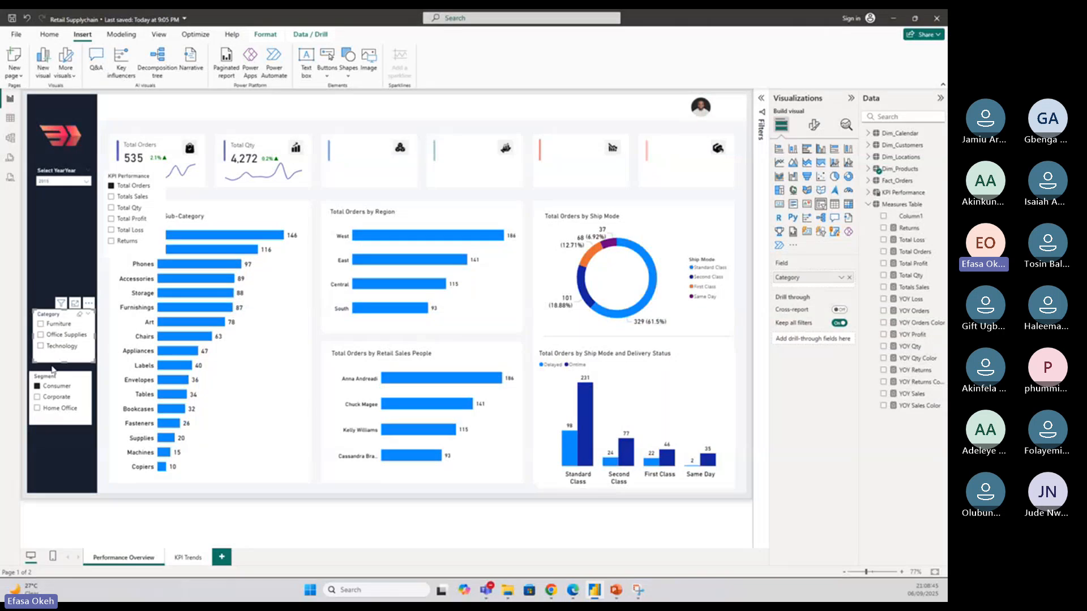
pyautogui.moveTo(58, 395); pyautogui.dragTo(62, 425)
pyautogui.moveTo(77, 183); pyautogui.dragTo(82, 266)
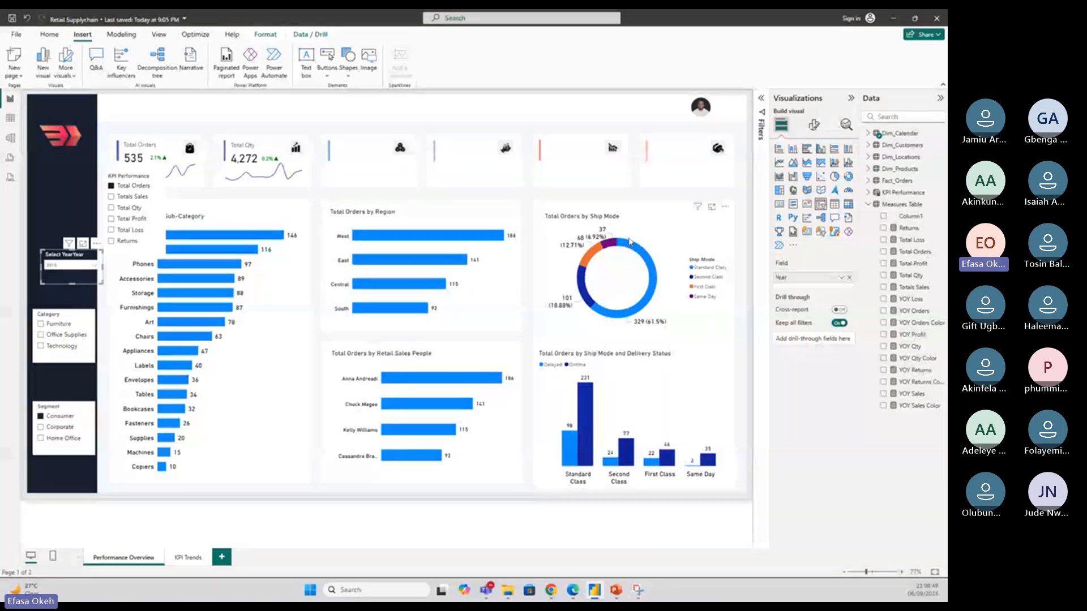
# Remove the duplicated word so the Year slicer's title reads "Select Year", and align the slicer just above the Category slicer
pyautogui.click(814, 125)
pyautogui.click(795, 195)
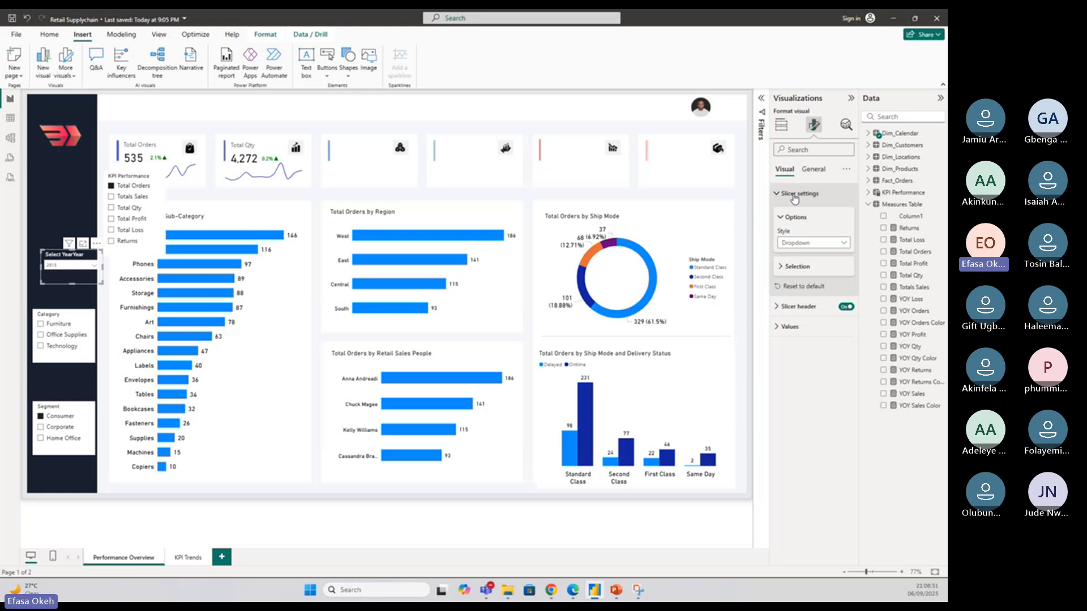
pyautogui.click(795, 195)
pyautogui.click(793, 214)
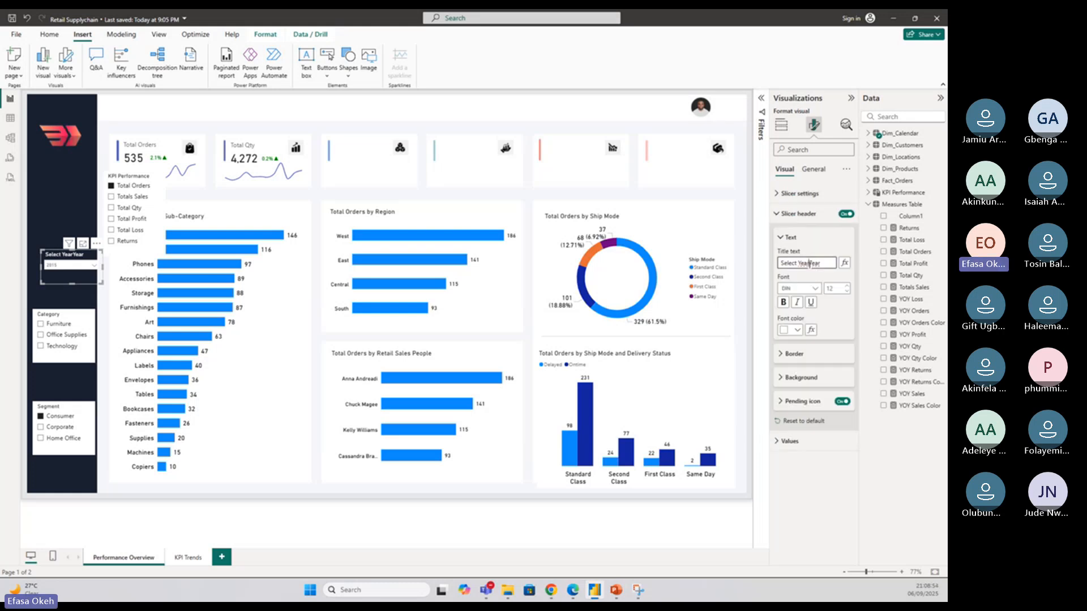
pyautogui.moveTo(811, 263); pyautogui.dragTo(799, 264)
pyautogui.press('BackSpace')
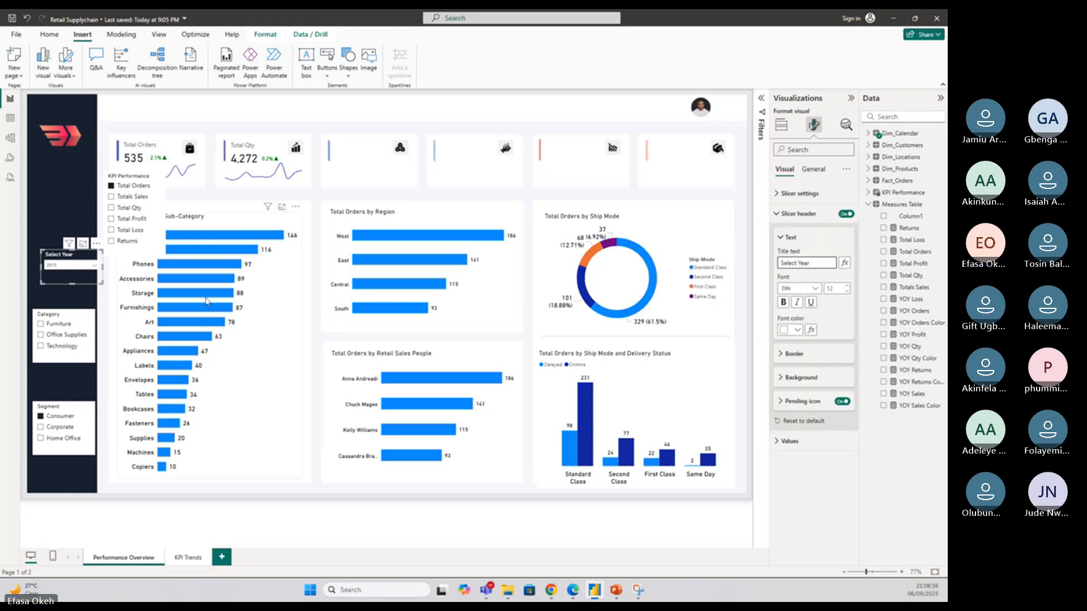
pyautogui.moveTo(62, 256); pyautogui.dragTo(54, 274)
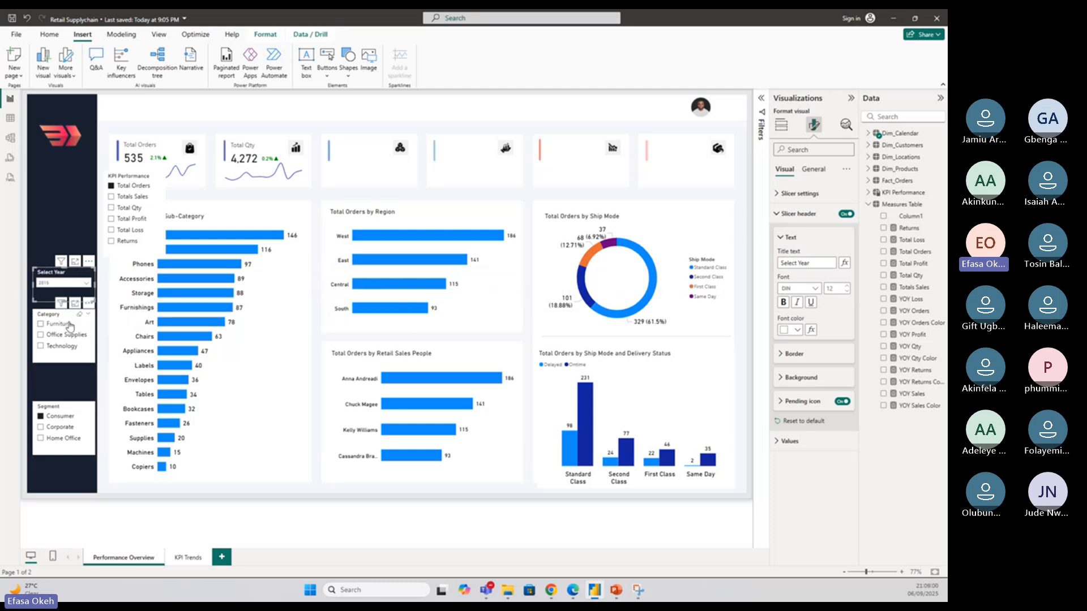
# Copy the Year slicer's formatting onto the Category slicer with Format painter
pyautogui.click(49, 34)
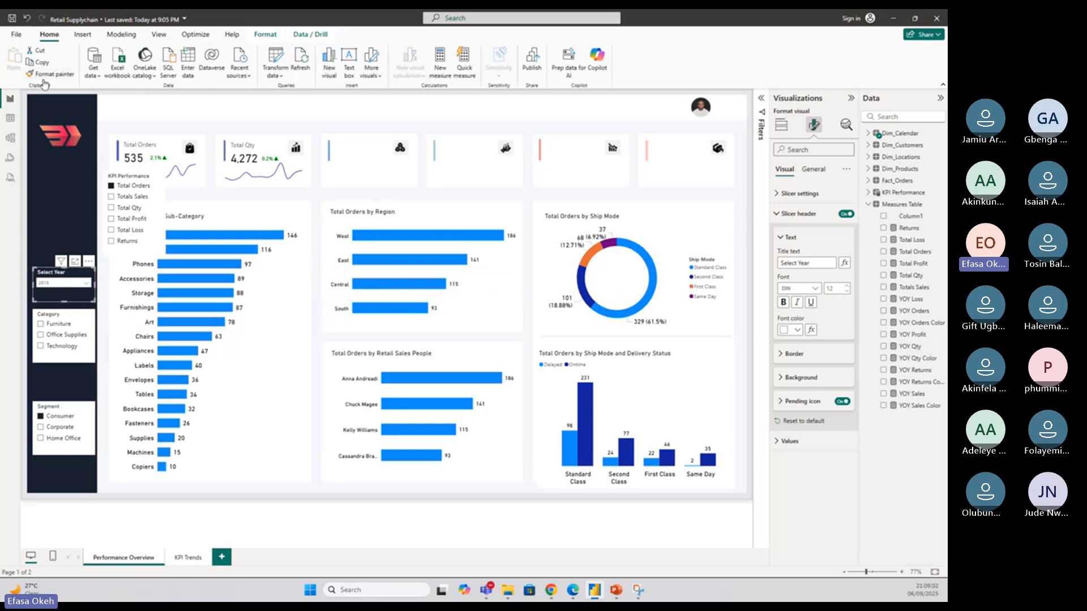
pyautogui.click(51, 74)
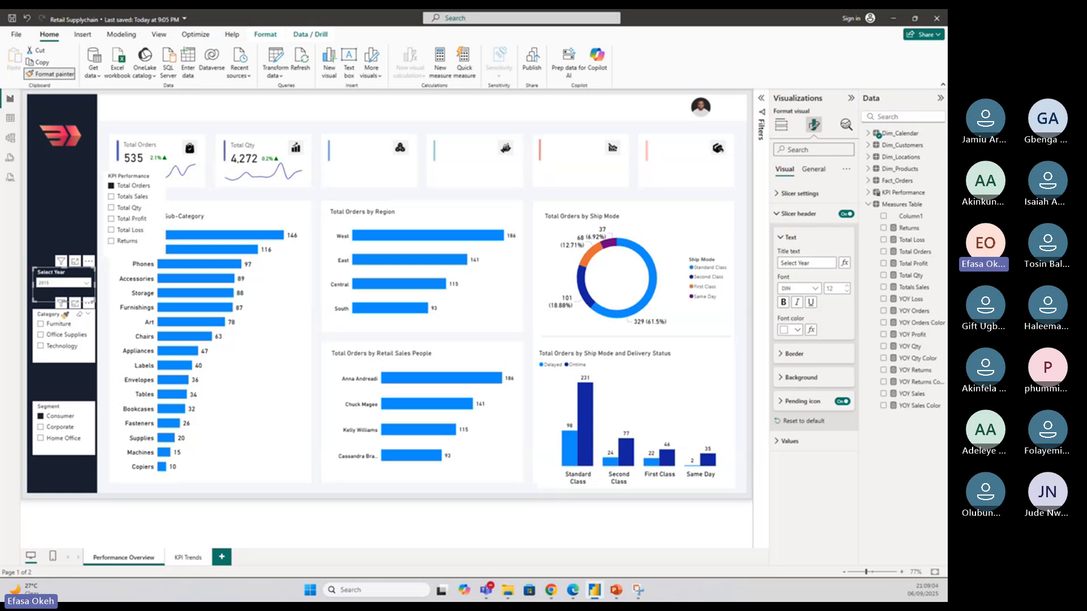
pyautogui.click(65, 314)
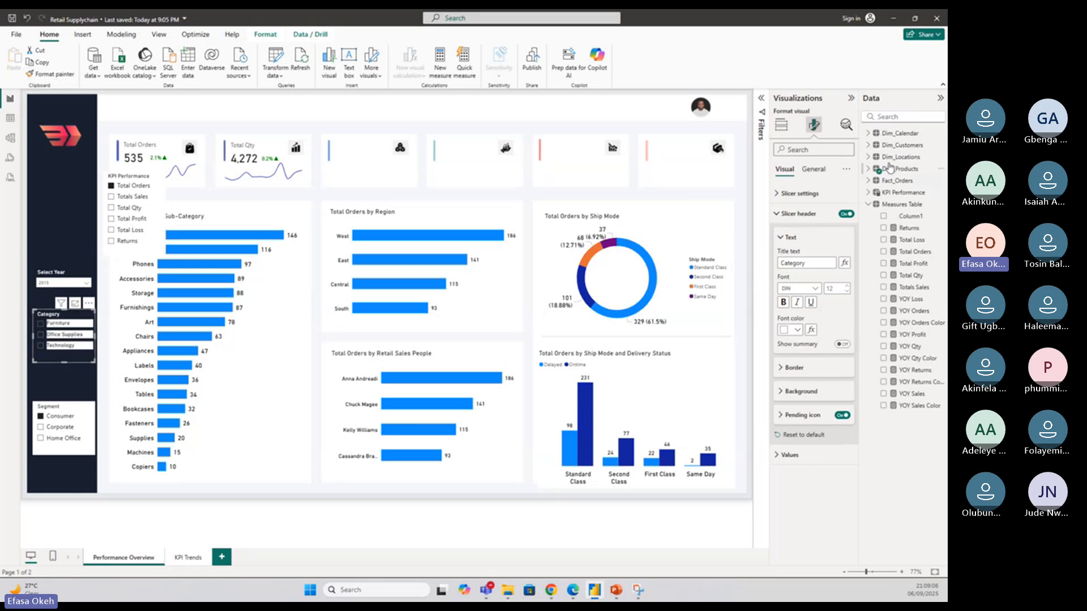
# Set the Category slicer's style to Dropdown and reduce its height to fit
pyautogui.click(795, 214)
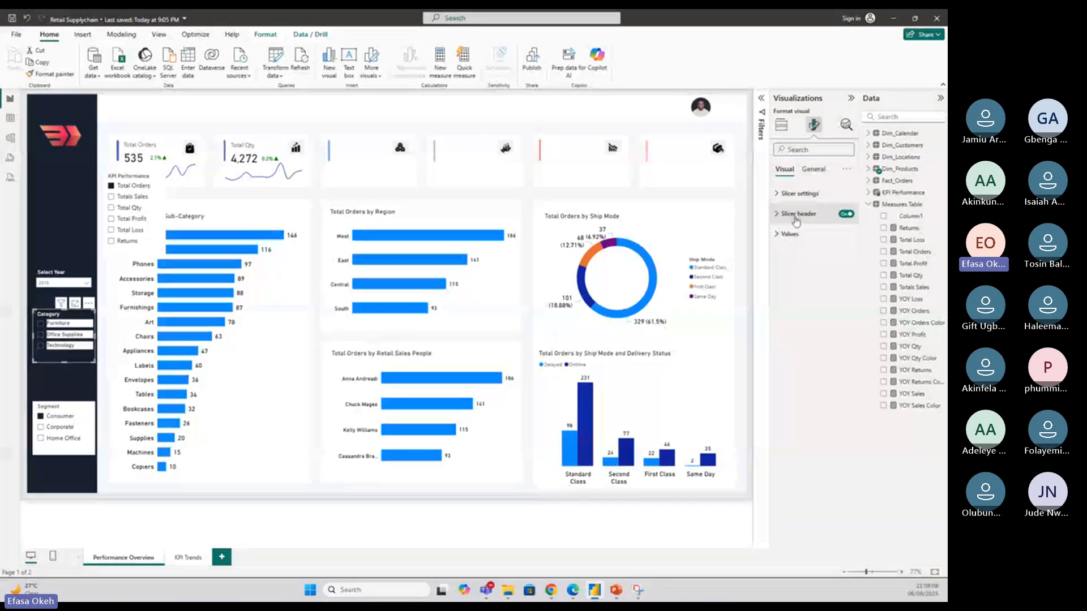
pyautogui.click(799, 193)
pyautogui.click(802, 243)
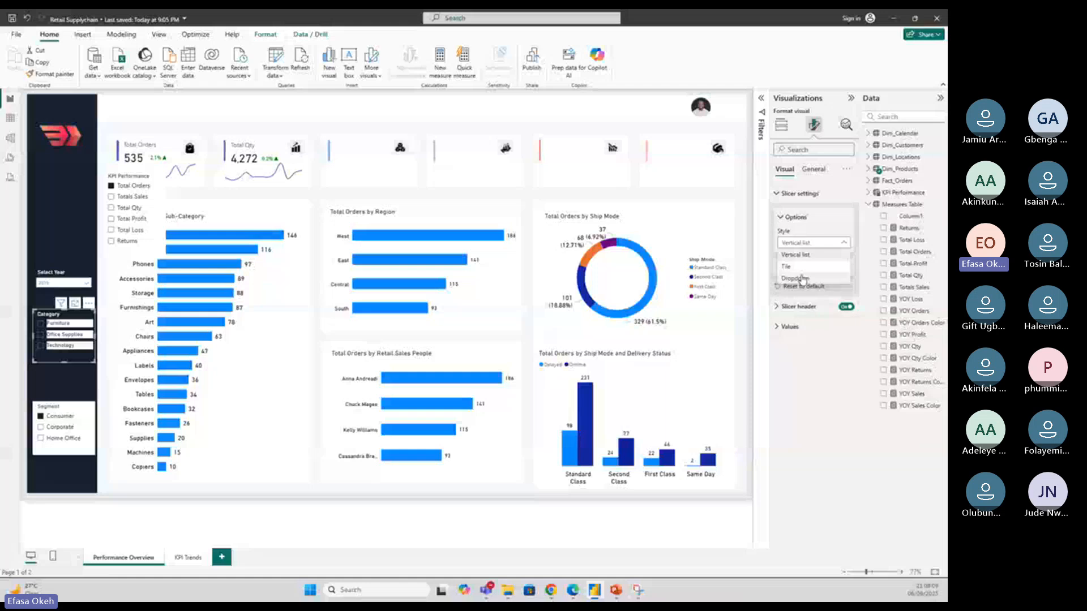
pyautogui.click(797, 282)
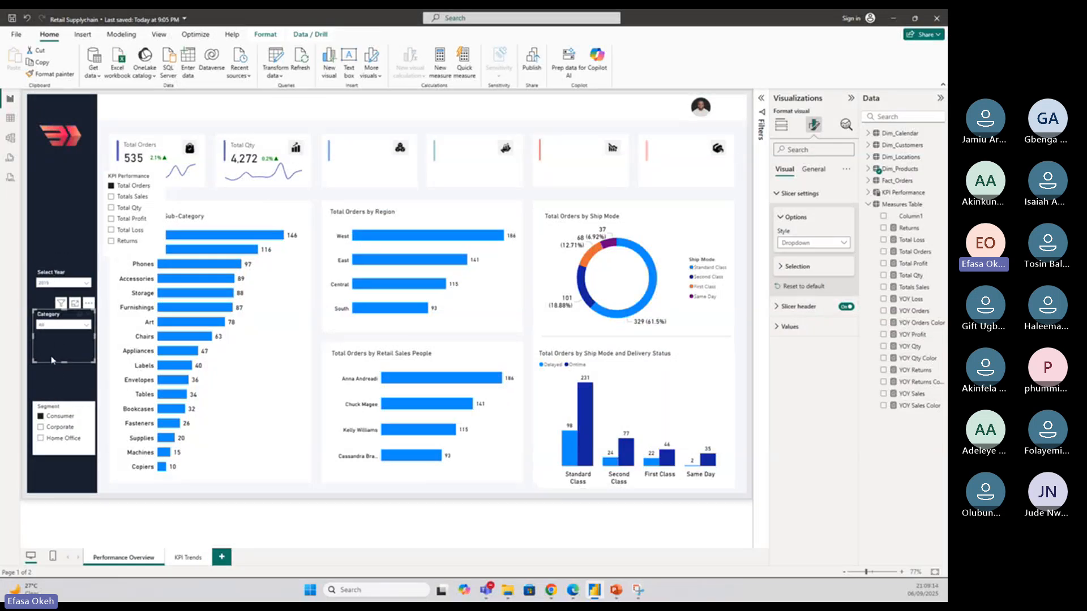
pyautogui.moveTo(63, 363); pyautogui.dragTo(64, 341)
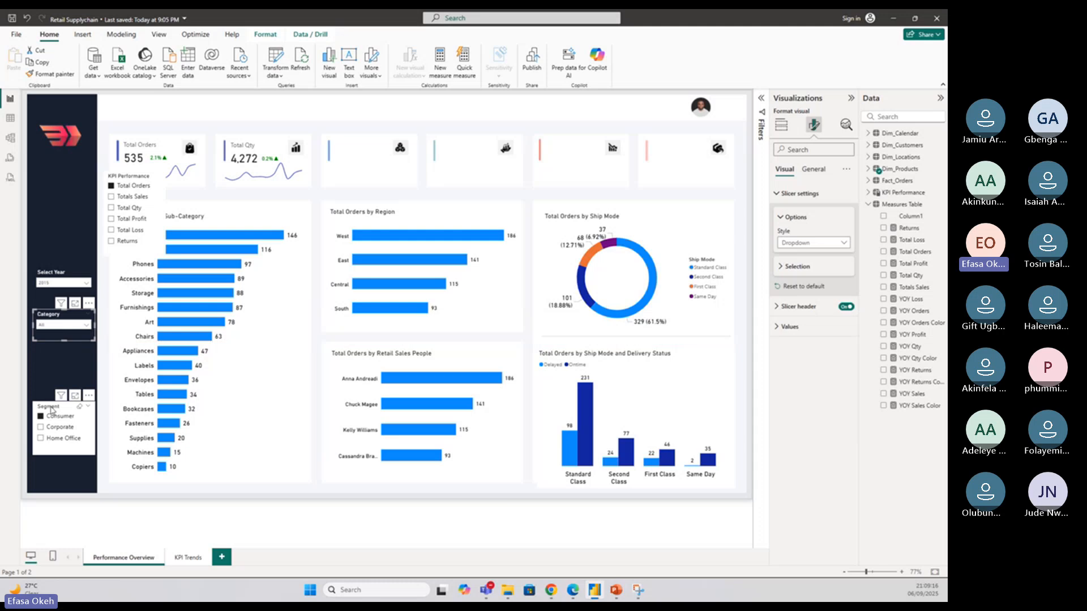
# Set the Segment slicer's style to Dropdown
pyautogui.click(52, 406)
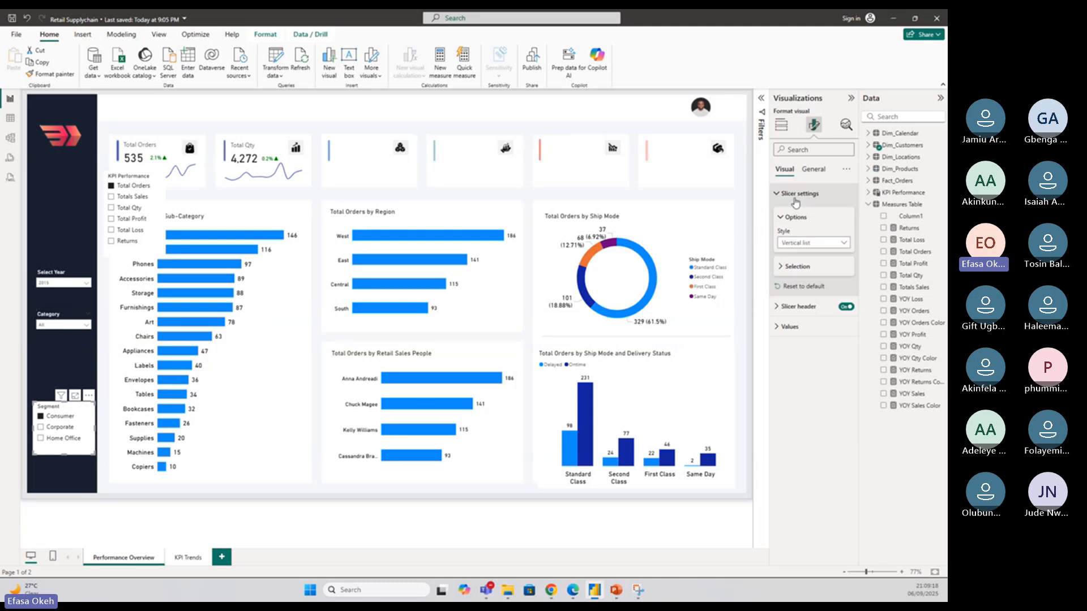
pyautogui.click(796, 243)
pyautogui.click(798, 278)
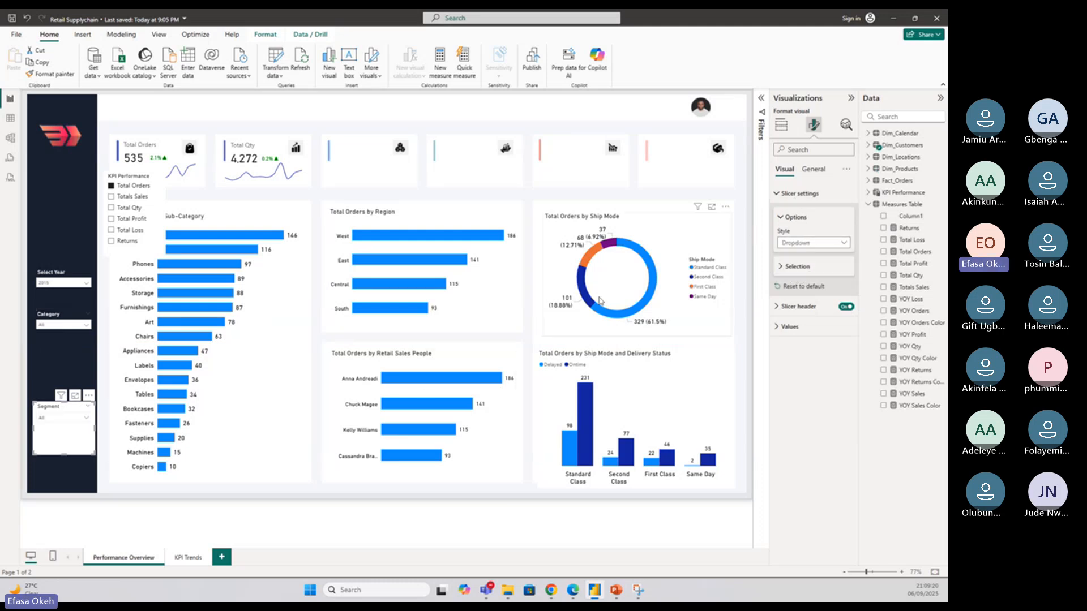
# Copy the Category slicer's formatting onto the Segment slicer with Format painter
pyautogui.click(62, 331)
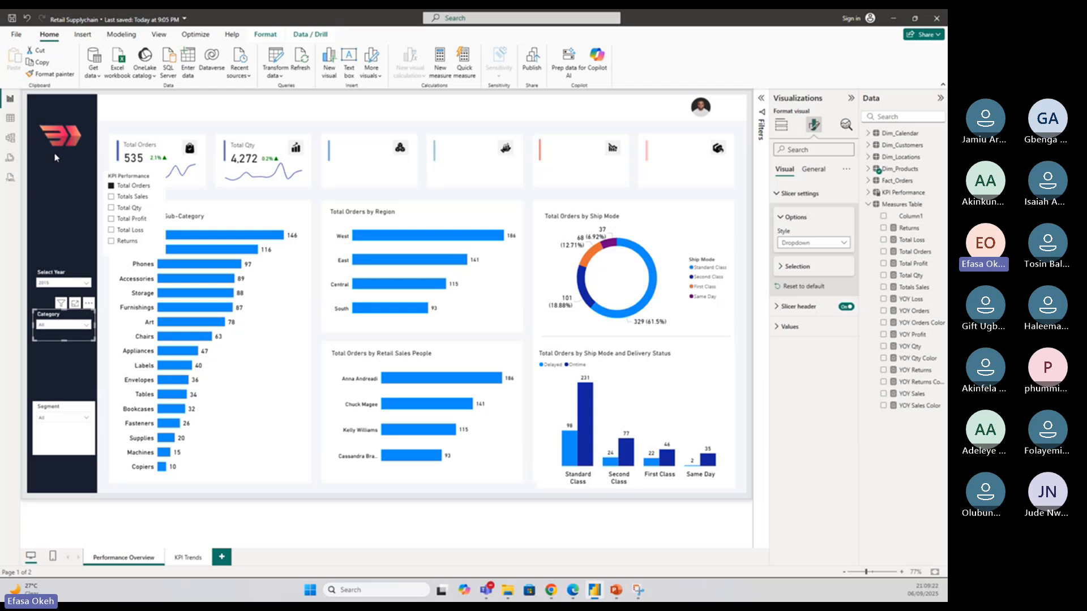
pyautogui.click(50, 73)
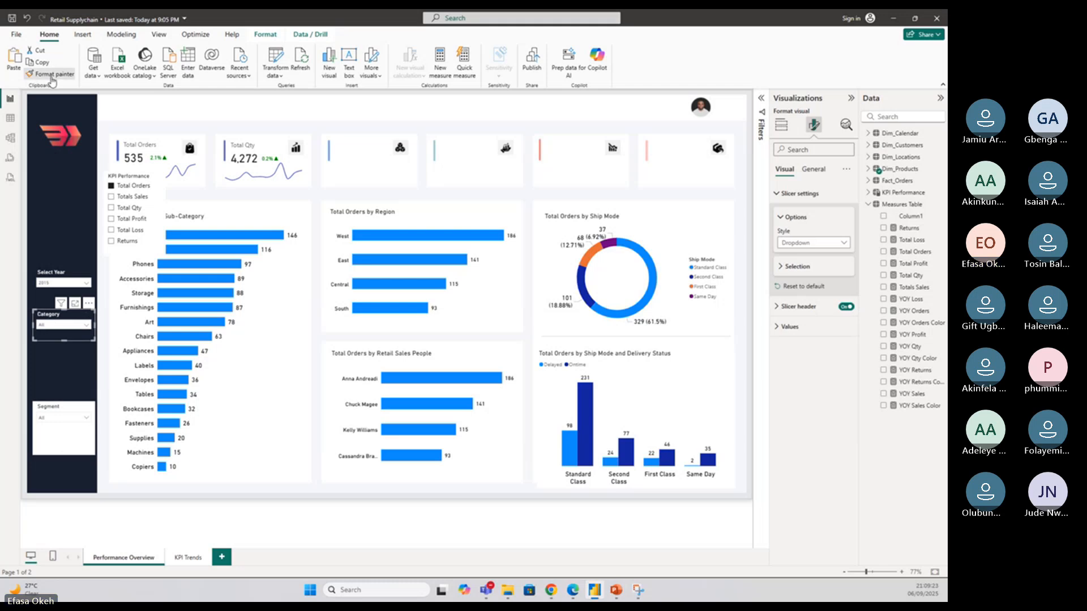
pyautogui.click(56, 423)
pyautogui.click(56, 428)
pyautogui.click(58, 432)
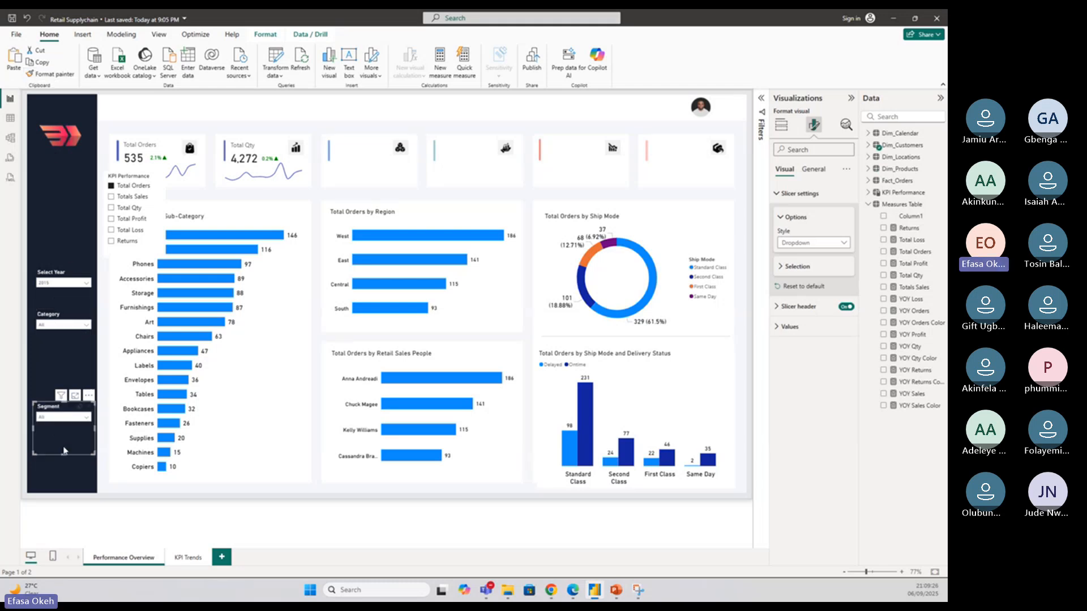
# Shorten the Segment slicer and stack the Year, Category and Segment slicers evenly in the lower part of the sidebar
pyautogui.moveTo(64, 453); pyautogui.dragTo(83, 388)
pyautogui.moveTo(88, 312); pyautogui.dragTo(89, 354)
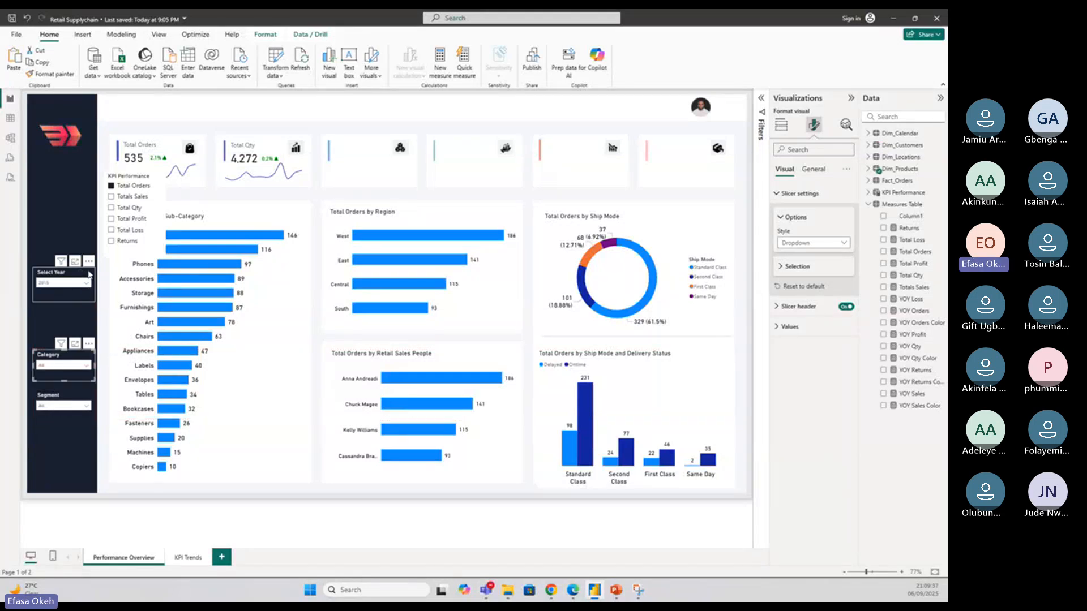
pyautogui.moveTo(89, 274); pyautogui.dragTo(89, 315)
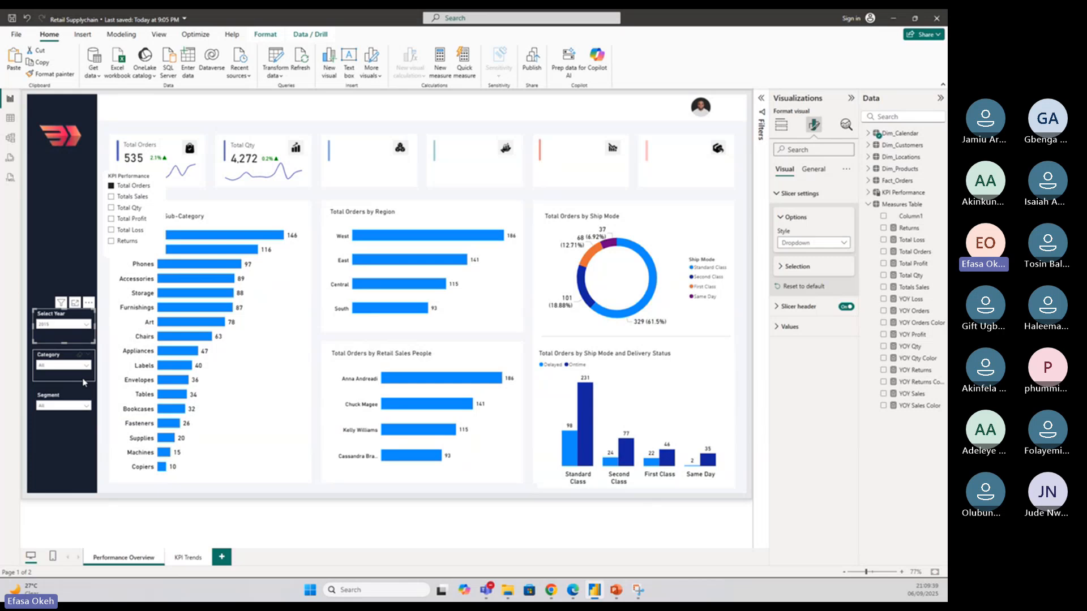
pyautogui.click(70, 442)
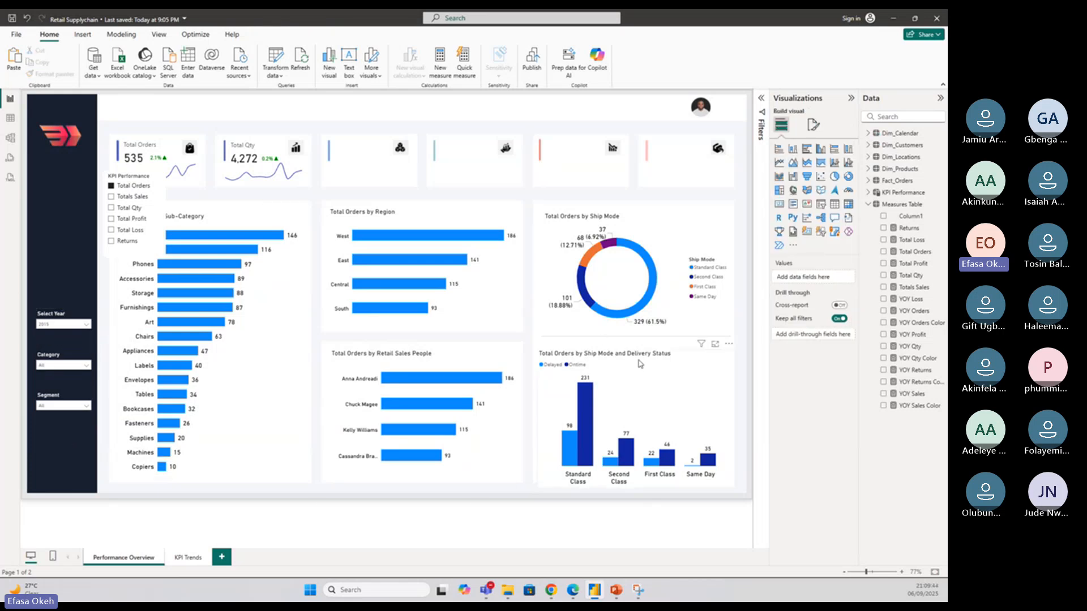
# Place a copy of the divider line from below the ship mode donut chart above the Year slicer, shortened to fit the sidebar
pyautogui.click(588, 339)
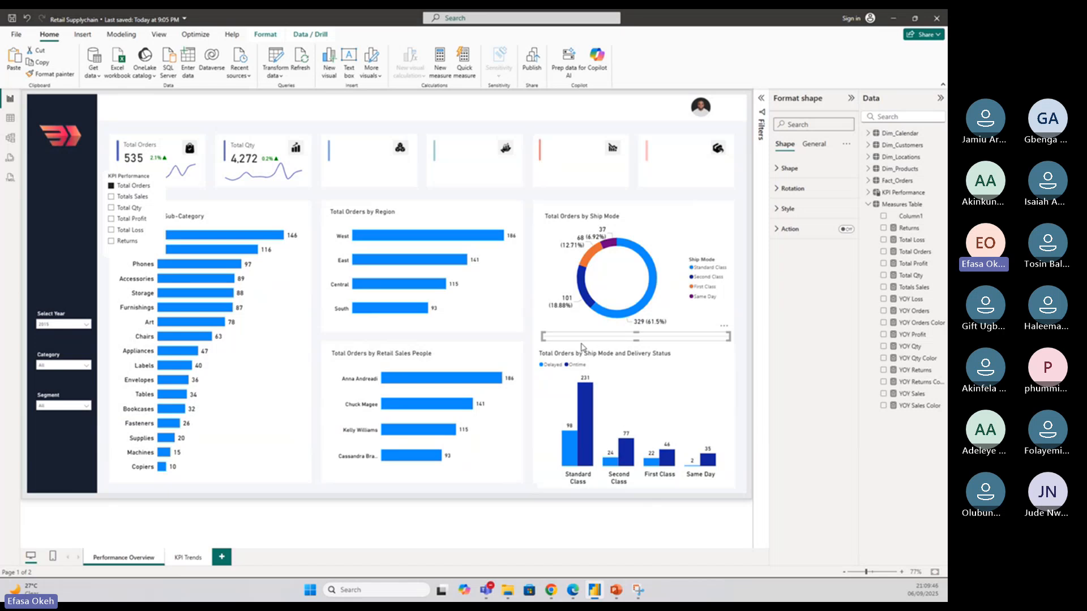
pyautogui.moveTo(713, 336); pyautogui.dragTo(88, 304)
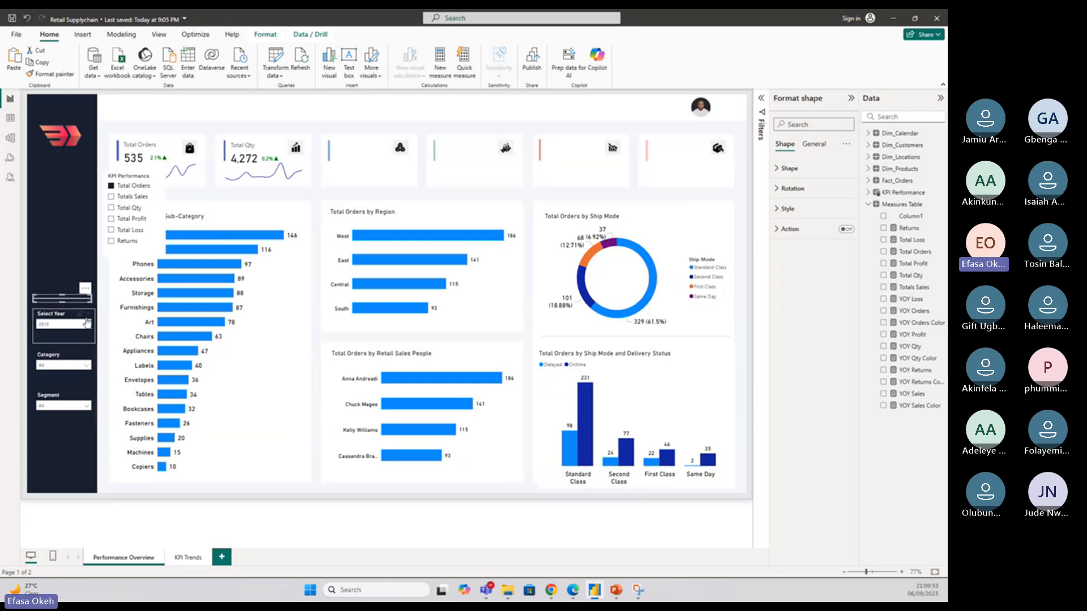
pyautogui.click(61, 449)
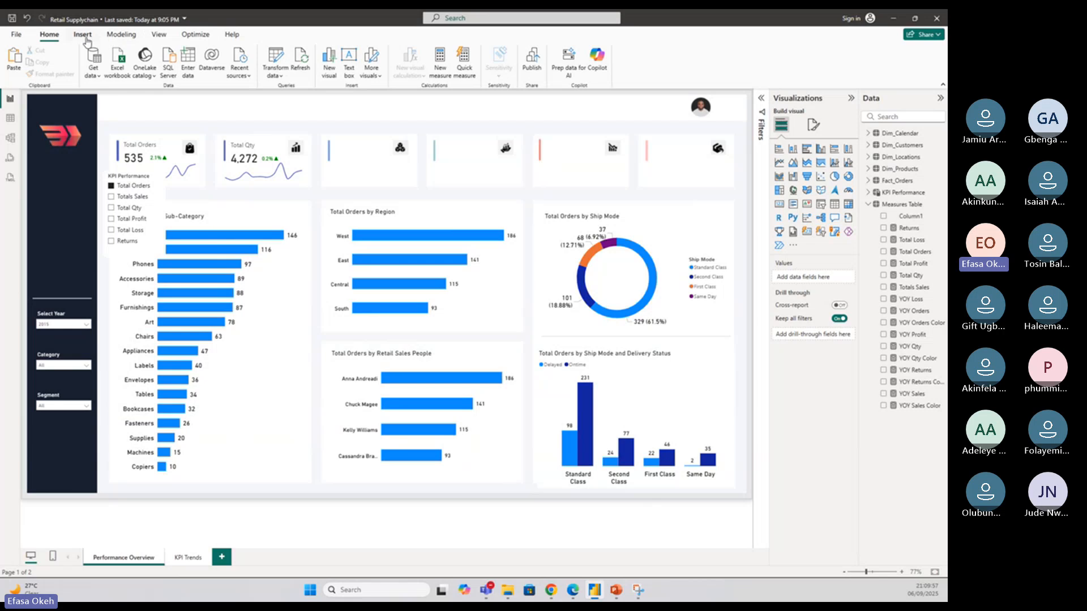
# Shift the divider and the three sidebar slicers slightly down, and raise the divider to leave room above the Year slicer
pyautogui.moveTo(24, 285); pyautogui.dragTo(114, 455)
pyautogui.press('Down')
pyautogui.press('Down')
pyautogui.press('Down')
pyautogui.press('Down')
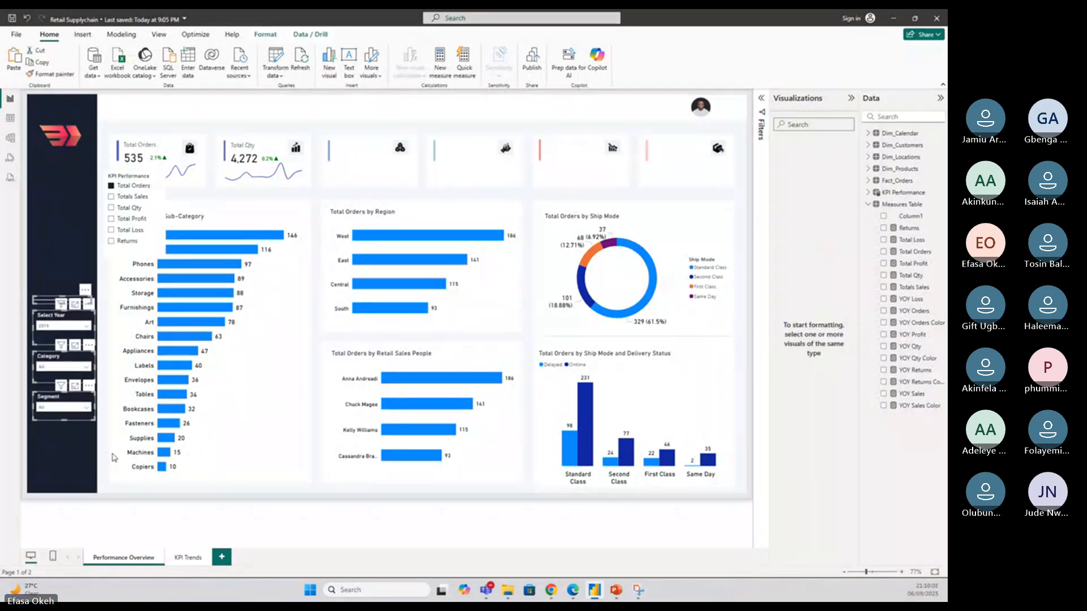
pyautogui.press('Down')
pyautogui.press('Down')
pyautogui.press('Down')
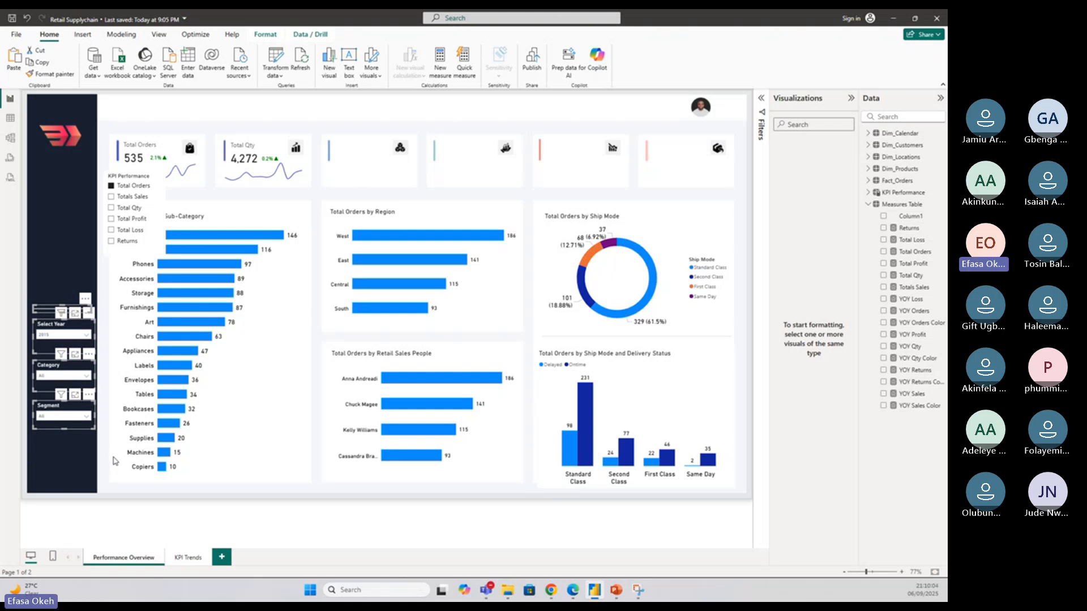
pyautogui.click(47, 273)
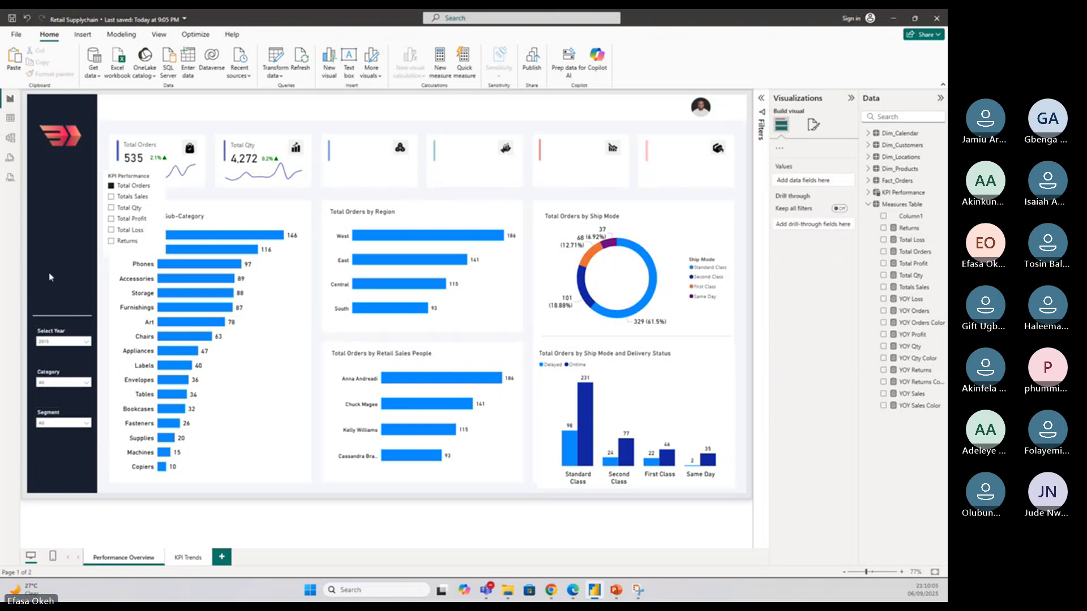
pyautogui.moveTo(87, 315); pyautogui.dragTo(87, 266)
# Move the KPI Performance slicer off the KPI cards toward the sidebar and set its style to Dropdown
pyautogui.click(142, 205)
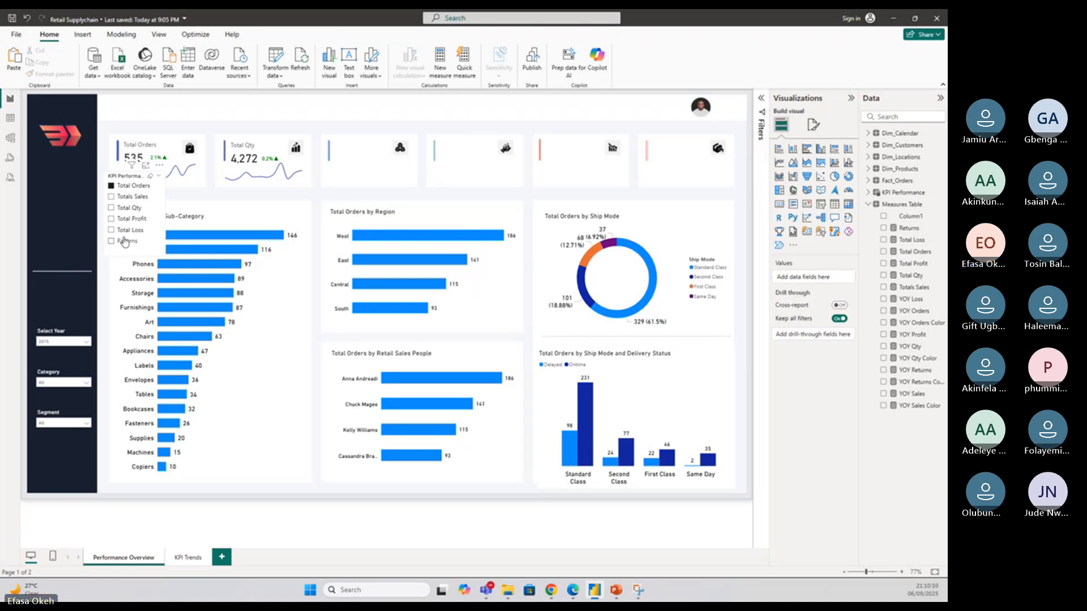
pyautogui.moveTo(121, 226); pyautogui.dragTo(93, 345)
pyautogui.click(813, 125)
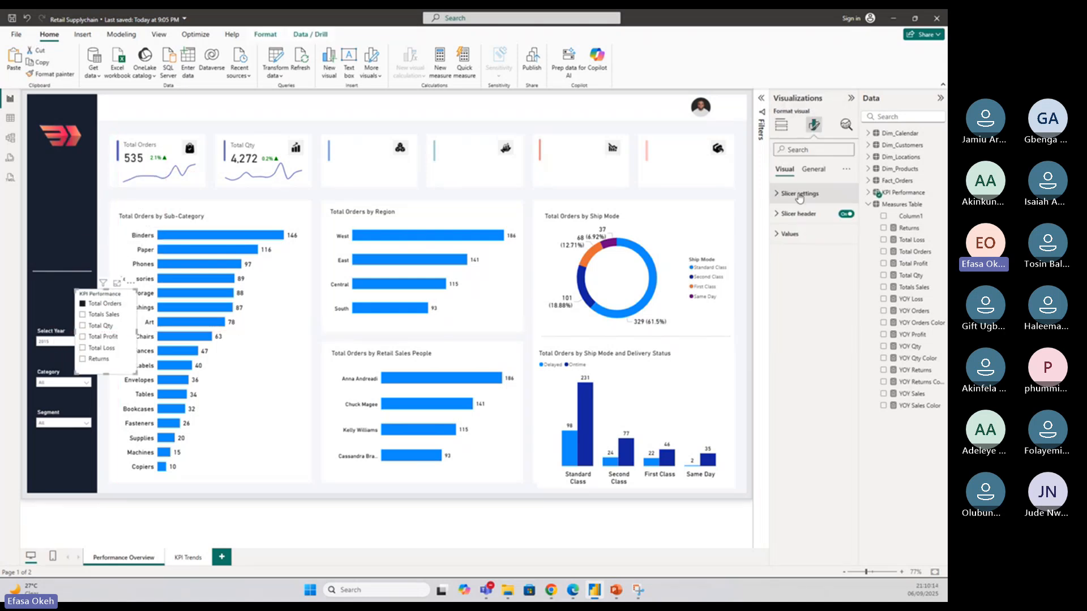
pyautogui.click(799, 193)
pyautogui.click(809, 242)
pyautogui.click(795, 278)
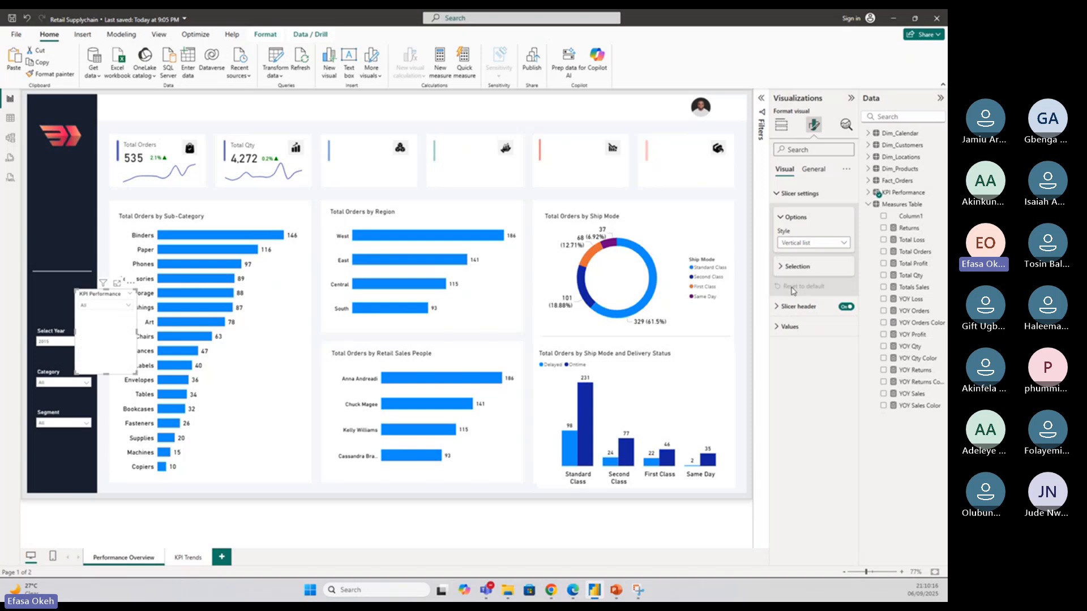
# Copy the Category slicer's formatting onto the KPI Performance slicer, and fit it between the divider and the Year slicer
pyautogui.click(45, 375)
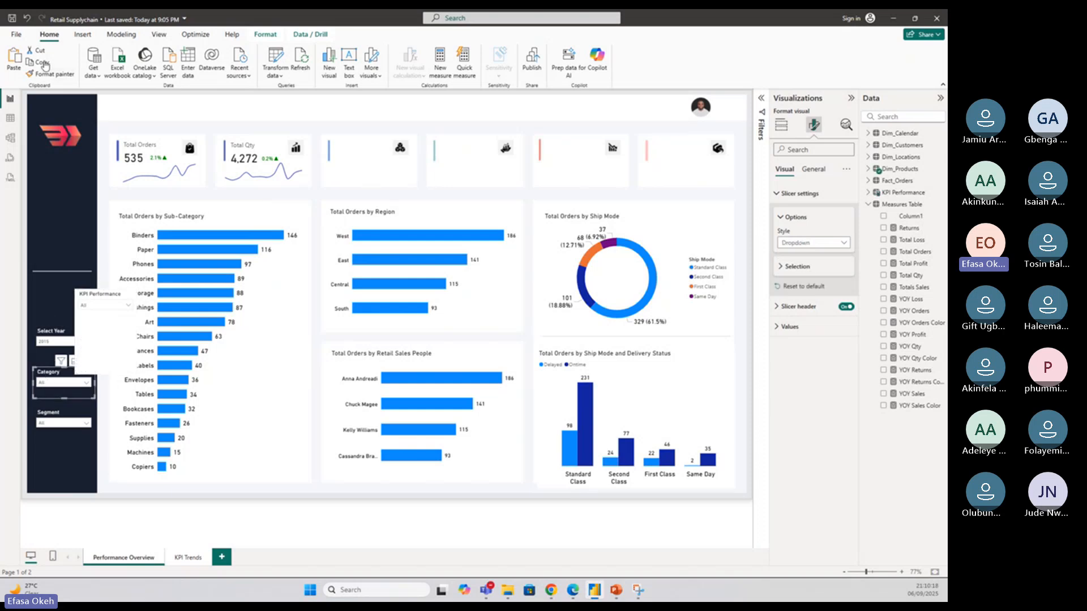
pyautogui.click(50, 73)
pyautogui.click(108, 321)
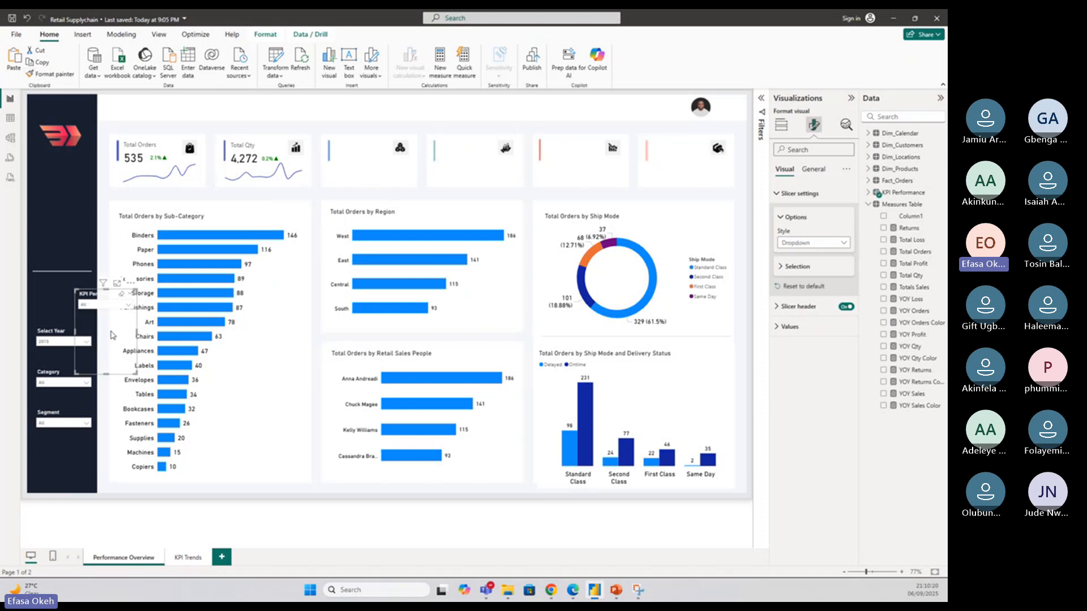
pyautogui.moveTo(106, 374); pyautogui.dragTo(91, 287)
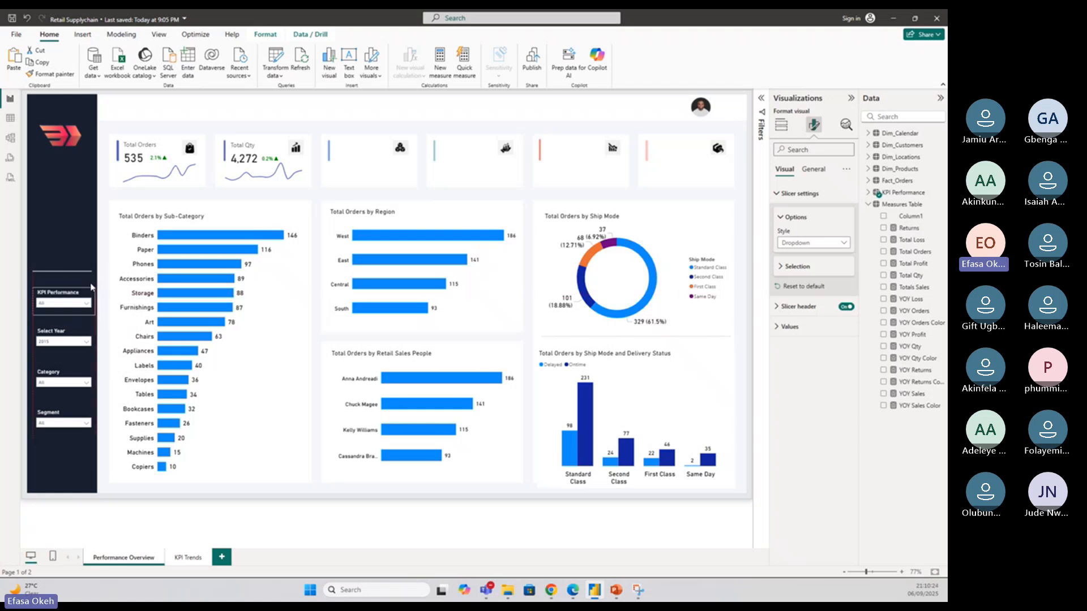
# Set all four sidebar slicers to a height of 70 and a width of 160
pyautogui.keyDown('ctrl'); pyautogui.click(48, 329); pyautogui.keyUp('ctrl')
pyautogui.keyDown('ctrl'); pyautogui.click(51, 378); pyautogui.keyUp('ctrl')
pyautogui.keyDown('ctrl'); pyautogui.click(50, 416); pyautogui.keyUp('ctrl')
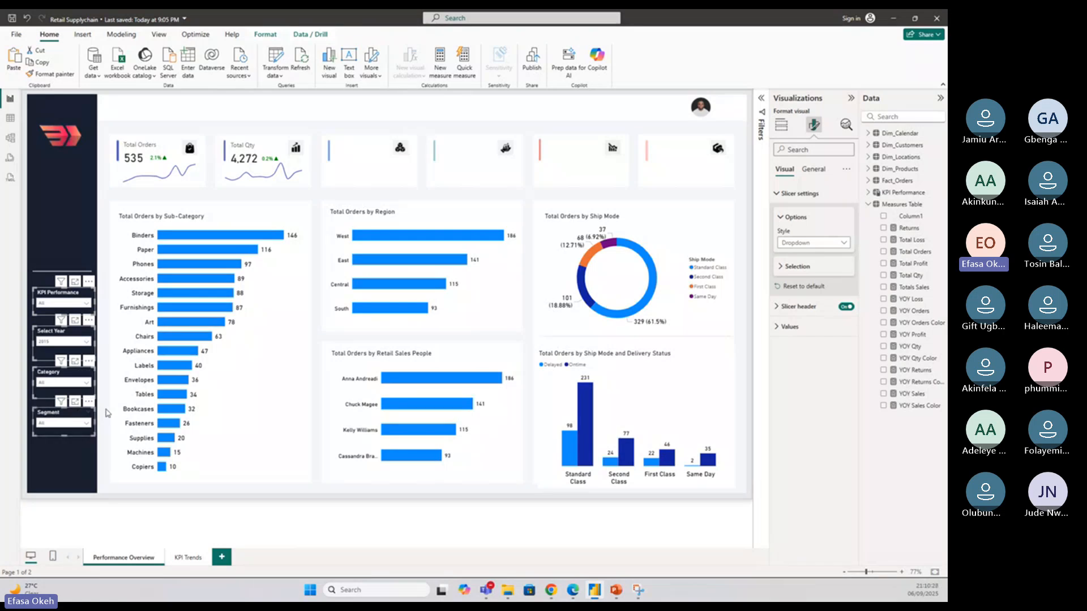
pyautogui.click(811, 172)
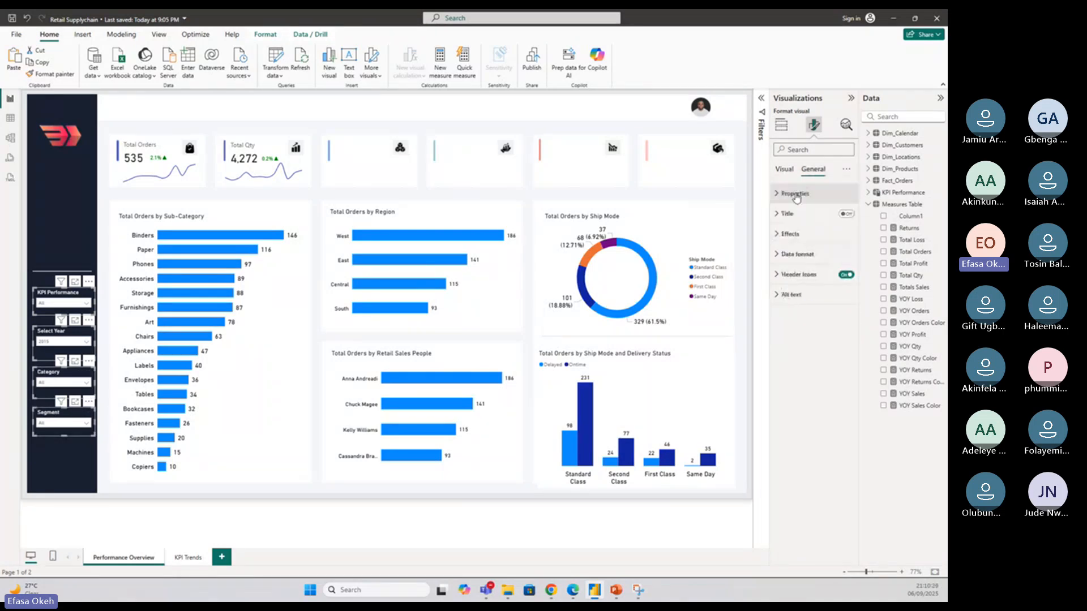
pyautogui.click(800, 222)
pyautogui.write('1')
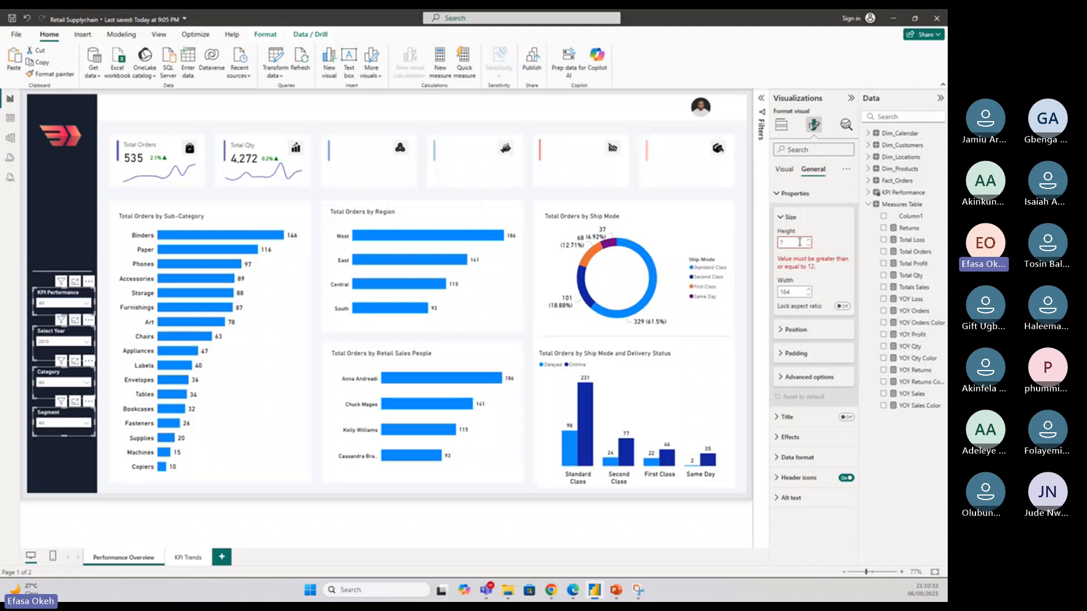
pyautogui.write('0')
pyautogui.click(792, 268)
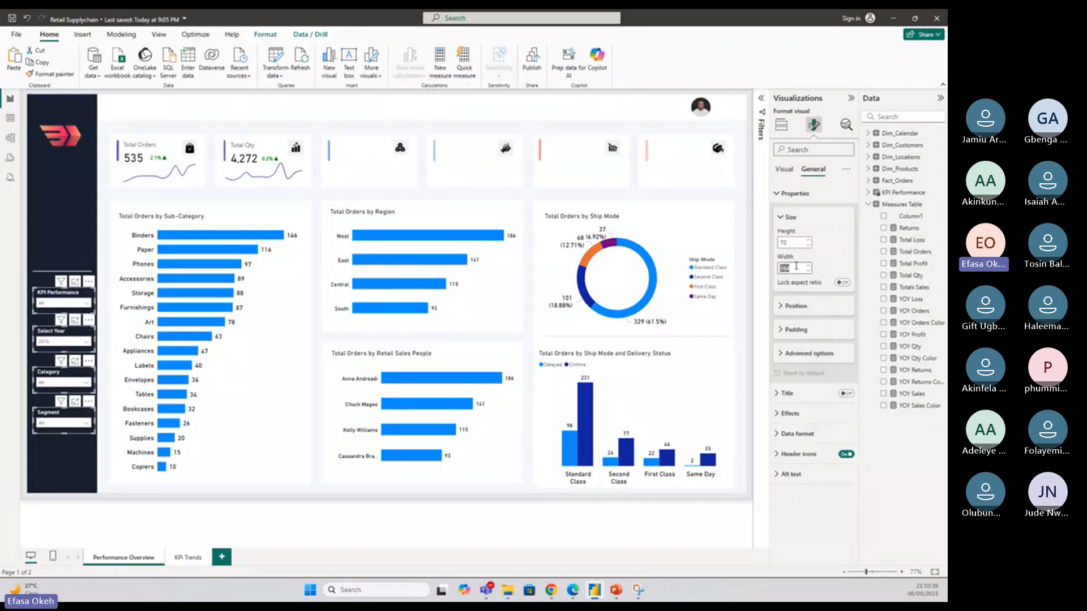
pyautogui.write('160')
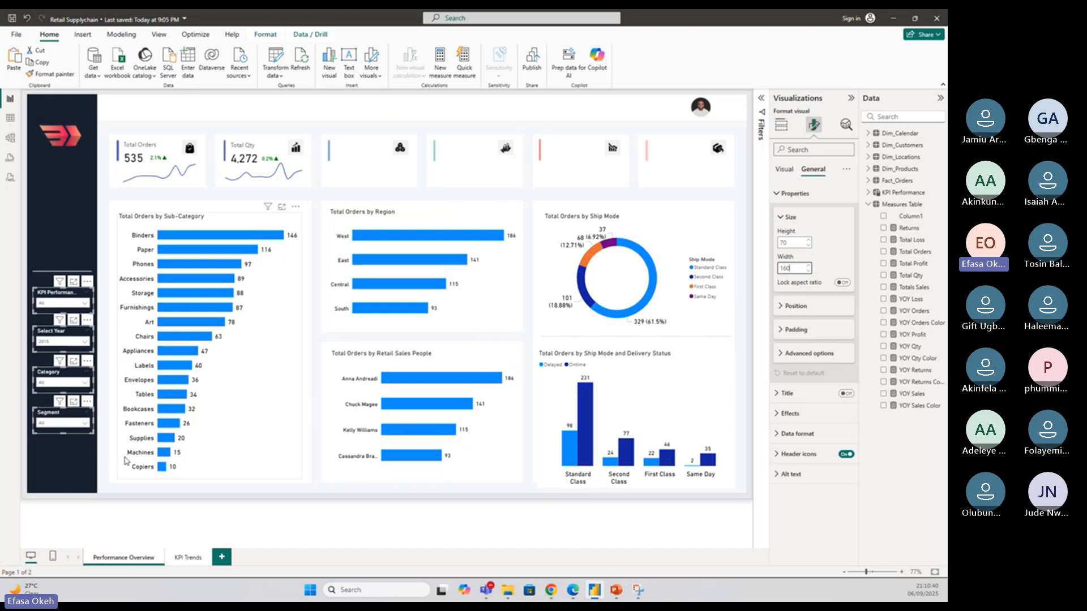
pyautogui.click(56, 471)
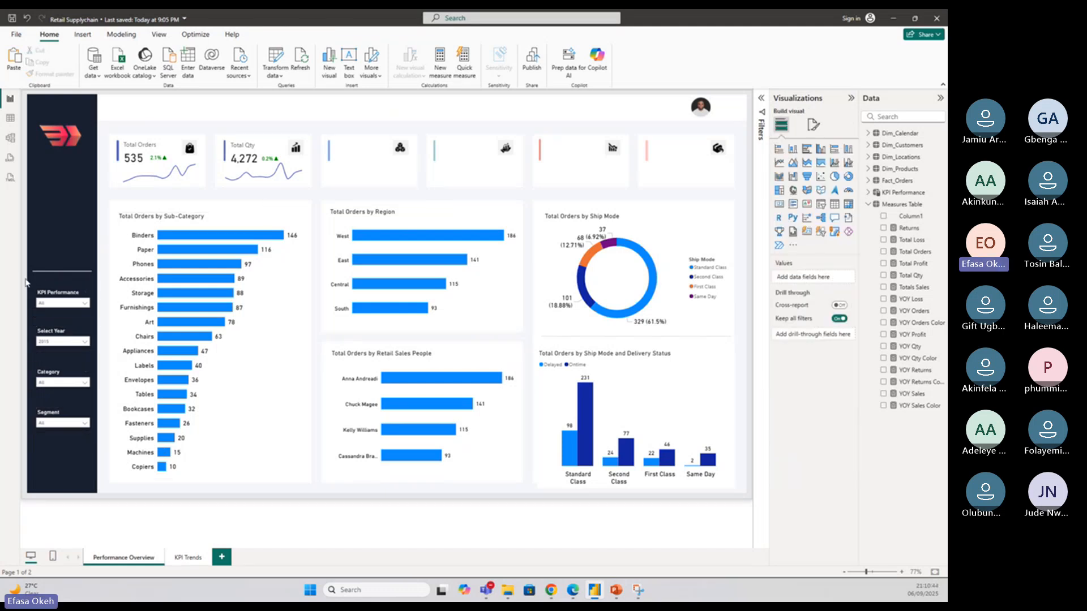
# Nudge the four sidebar slicers slightly left and distribute them vertically
pyautogui.moveTo(25, 282); pyautogui.dragTo(108, 464)
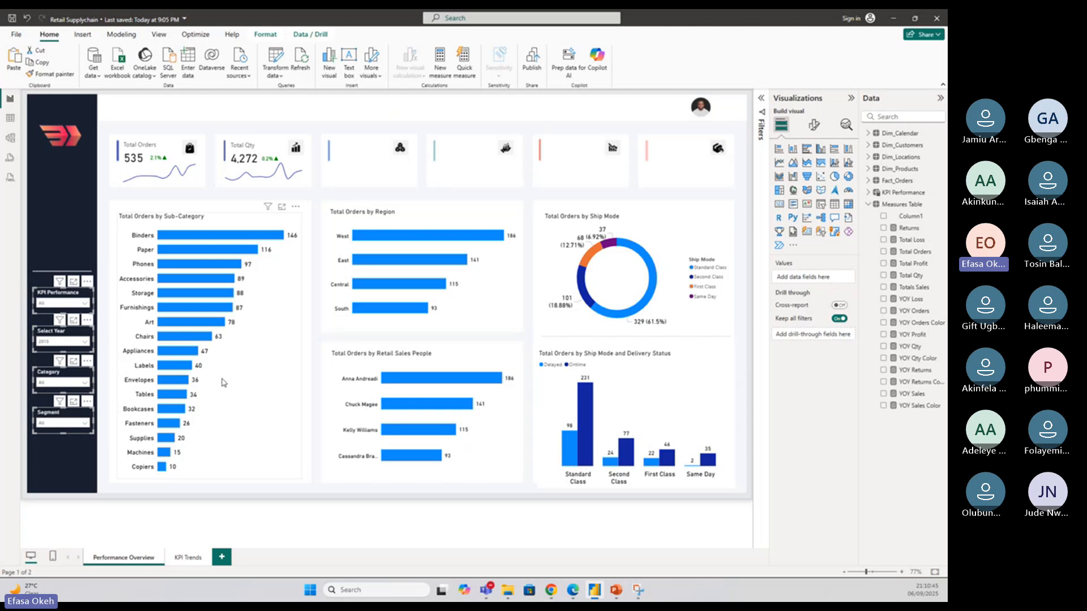
pyautogui.press('Left')
pyautogui.press('Left')
pyautogui.press('Left')
pyautogui.press('Left')
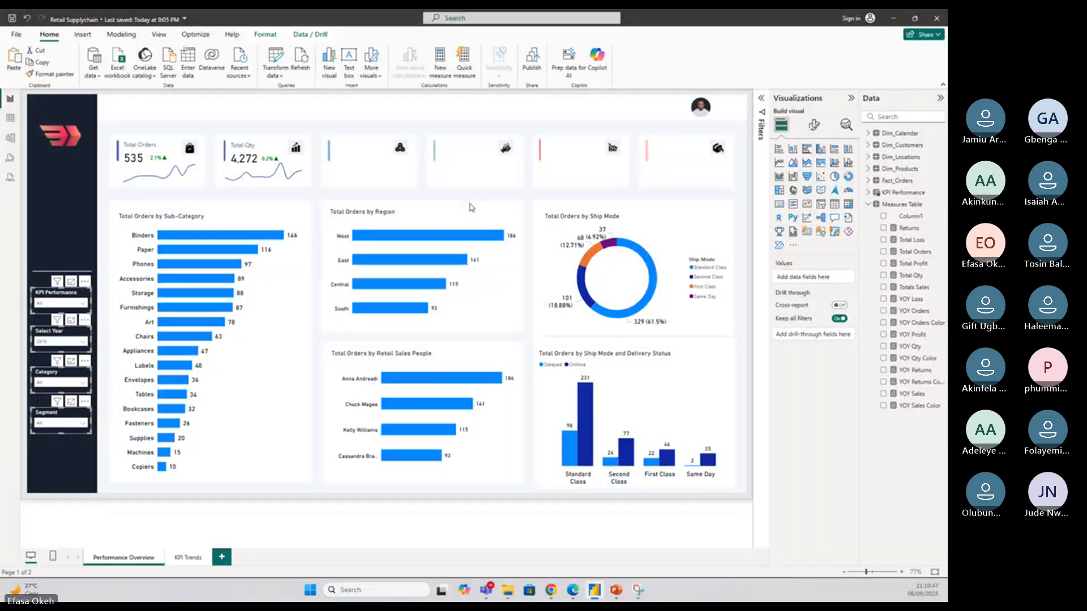
pyautogui.click(264, 34)
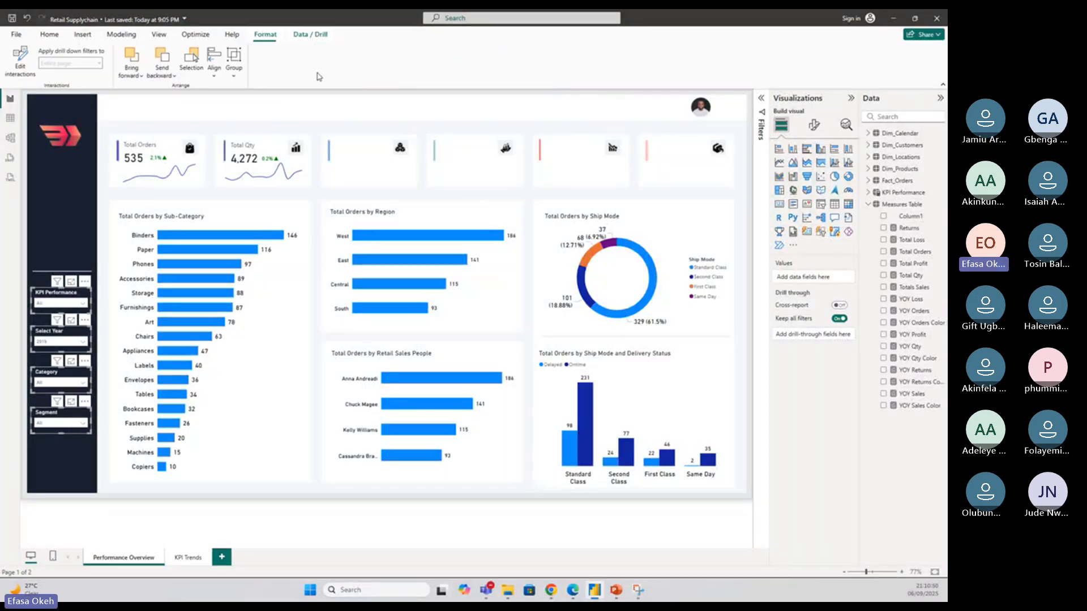
pyautogui.click(214, 59)
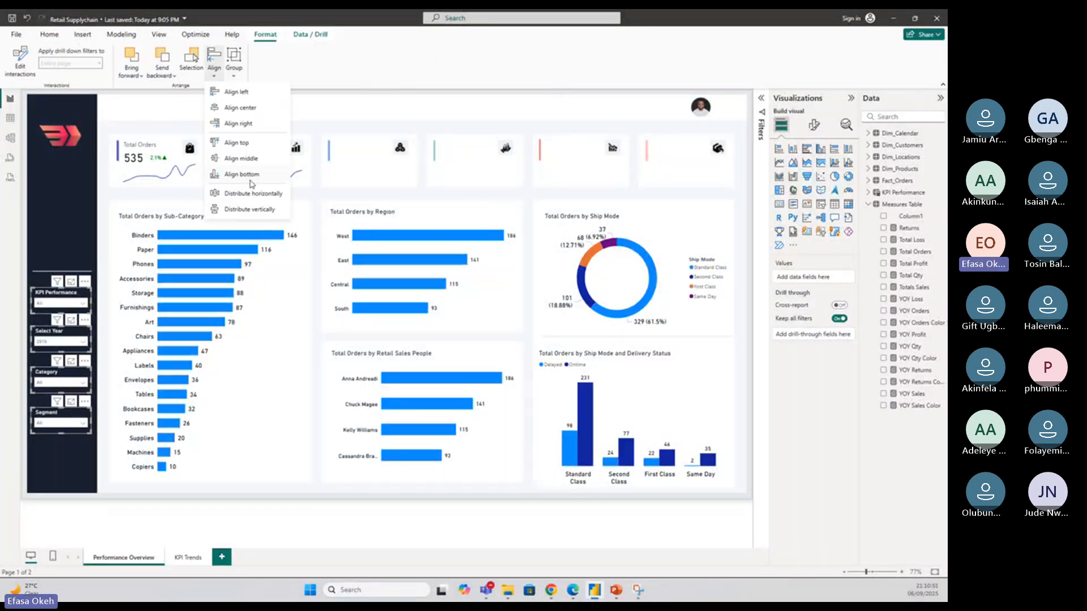
pyautogui.click(238, 209)
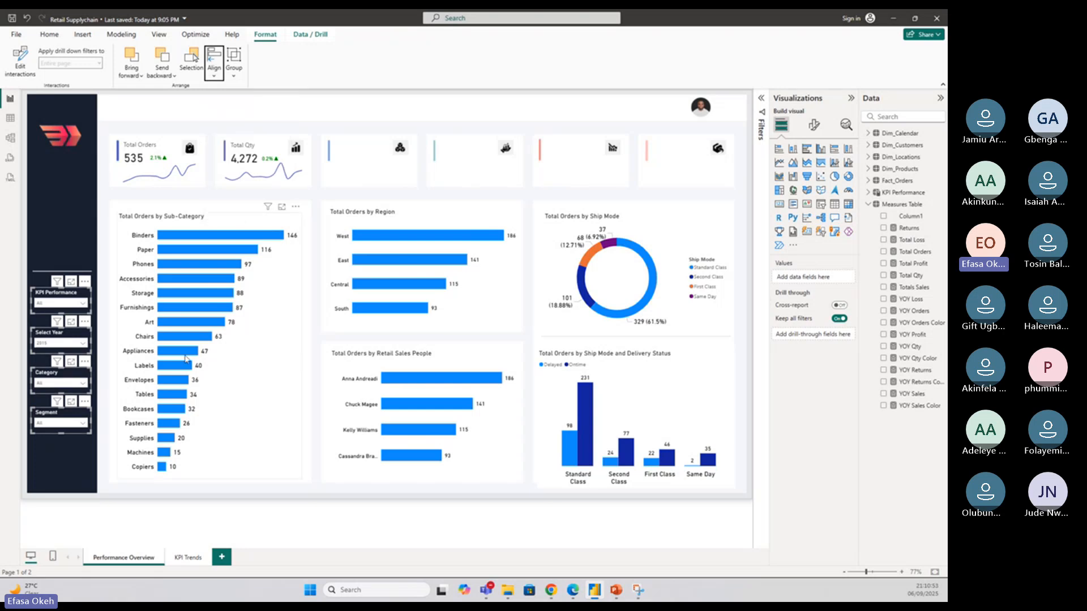
# Lower the sidebar divider so it sits just above the KPI Performance slicer
pyautogui.click(68, 455)
pyautogui.moveTo(86, 271); pyautogui.dragTo(88, 273)
pyautogui.click(71, 461)
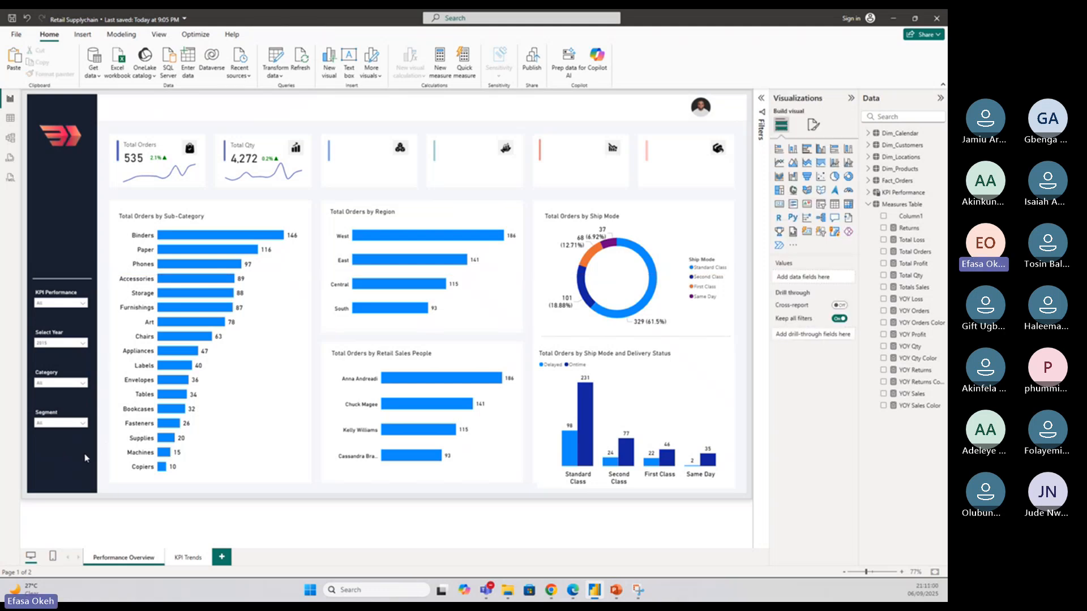
# Add a text box reading FILTERS in DIN, size 16, with a white font color
pyautogui.click(83, 35)
pyautogui.click(305, 63)
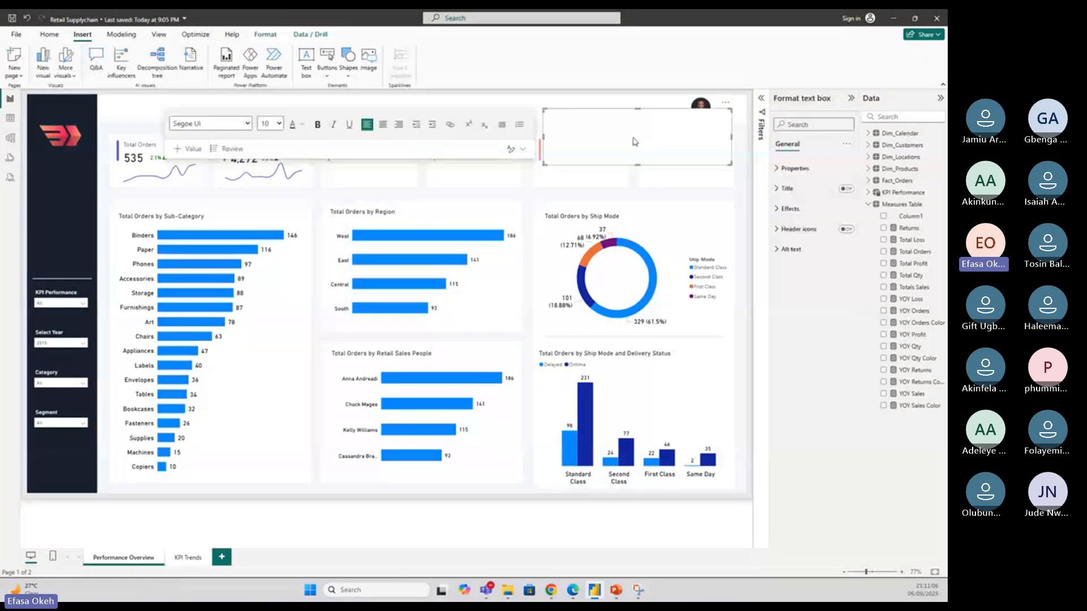
pyautogui.write('FILTERS')
pyautogui.hotkey('ctrl', 'a')
pyautogui.click(232, 123)
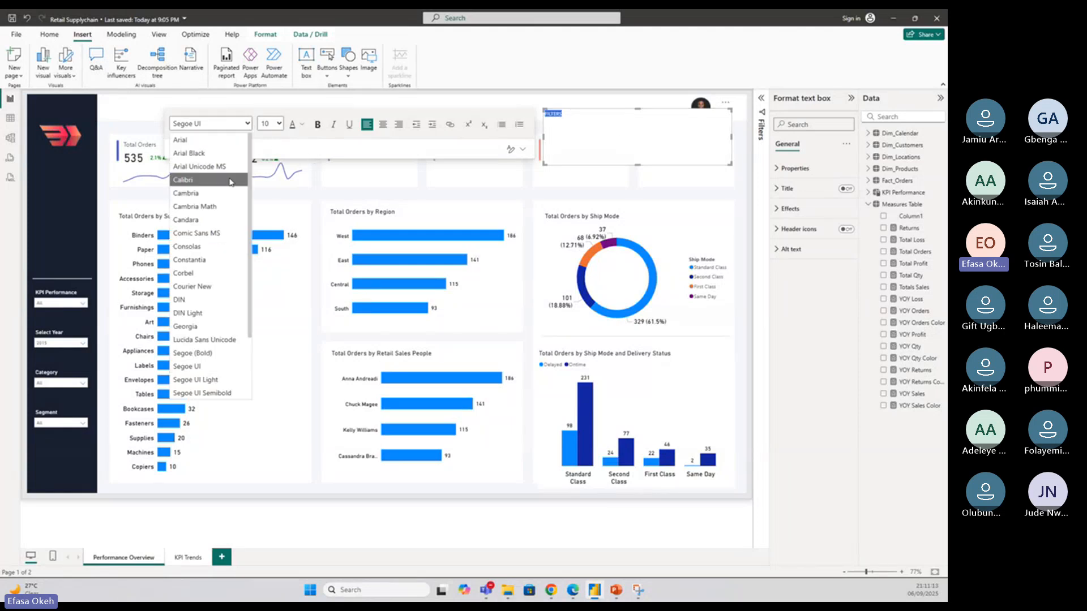
pyautogui.click(198, 303)
pyautogui.click(271, 123)
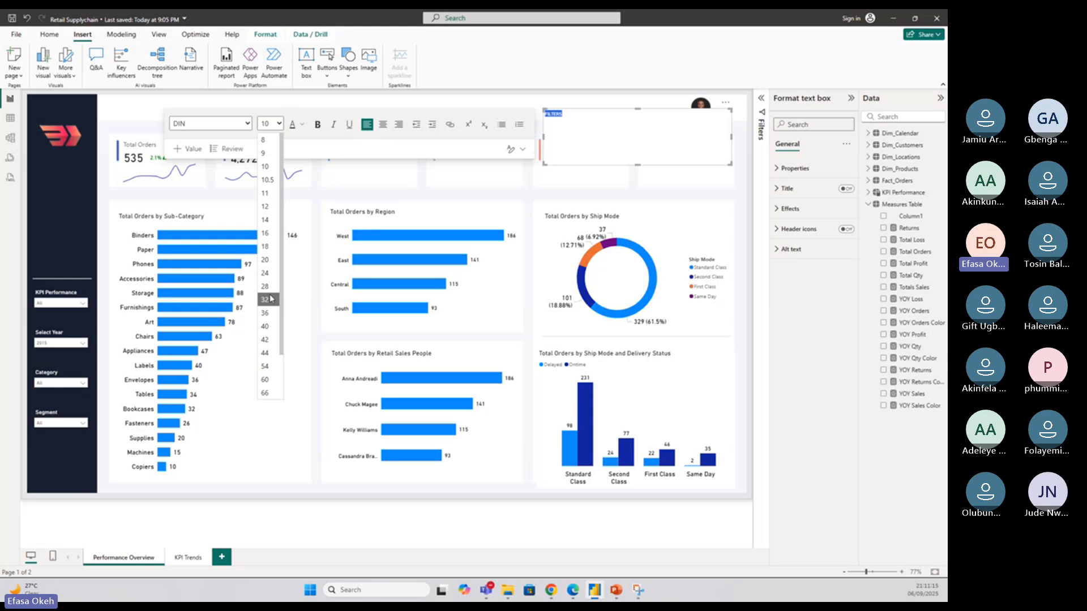
pyautogui.click(266, 233)
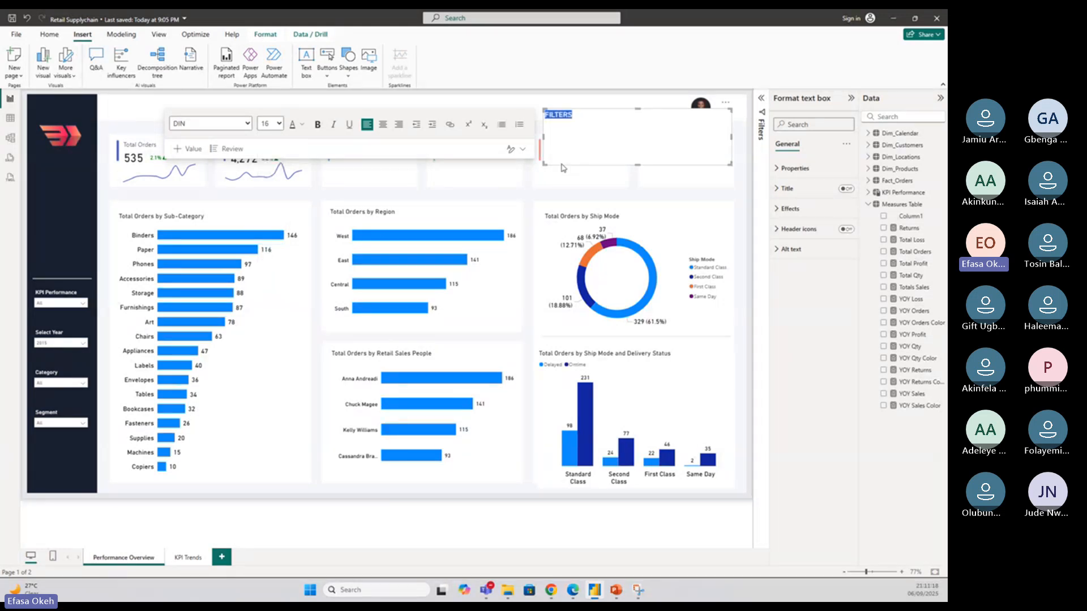
pyautogui.click(302, 124)
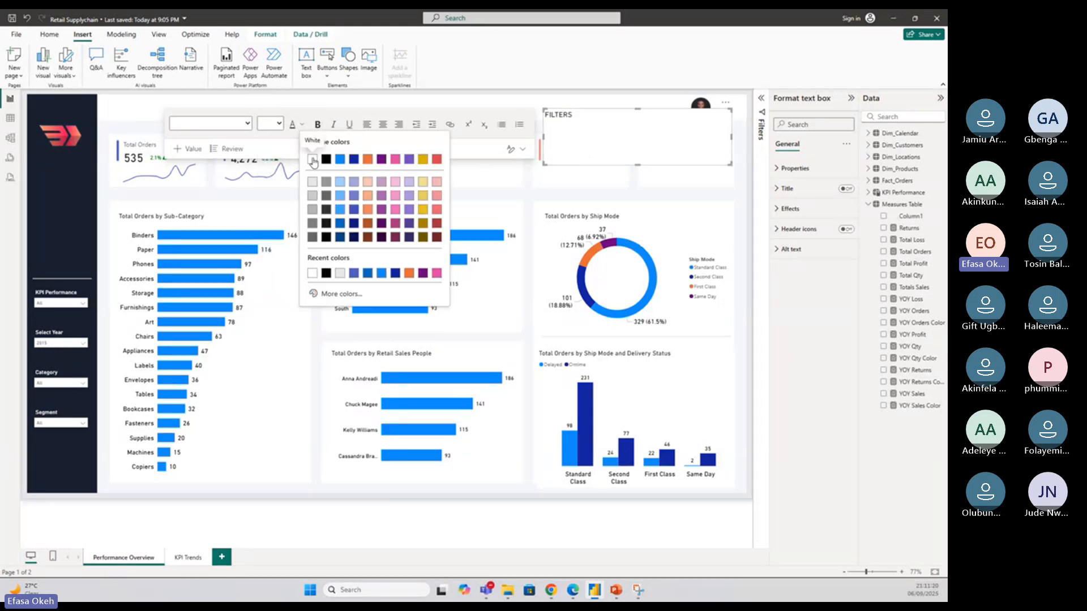
pyautogui.click(312, 160)
# Shrink the FILTERS text box, turn off its background and place it just above the sidebar divider
pyautogui.moveTo(730, 164); pyautogui.dragTo(589, 128)
pyautogui.click(789, 208)
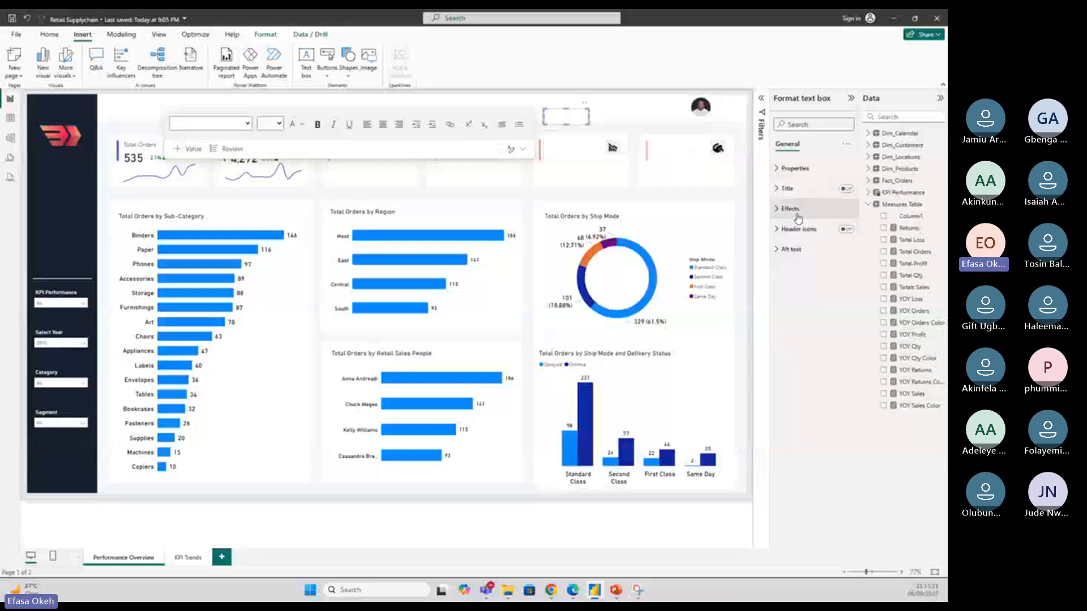
pyautogui.moveTo(582, 104); pyautogui.dragTo(73, 261)
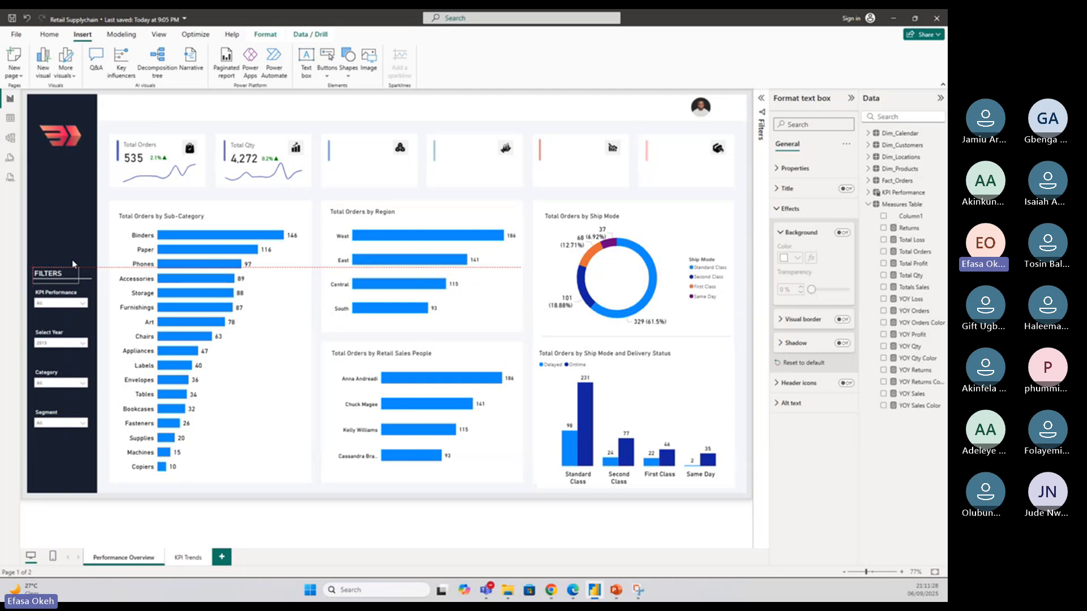
pyautogui.click(73, 259)
pyautogui.click(319, 506)
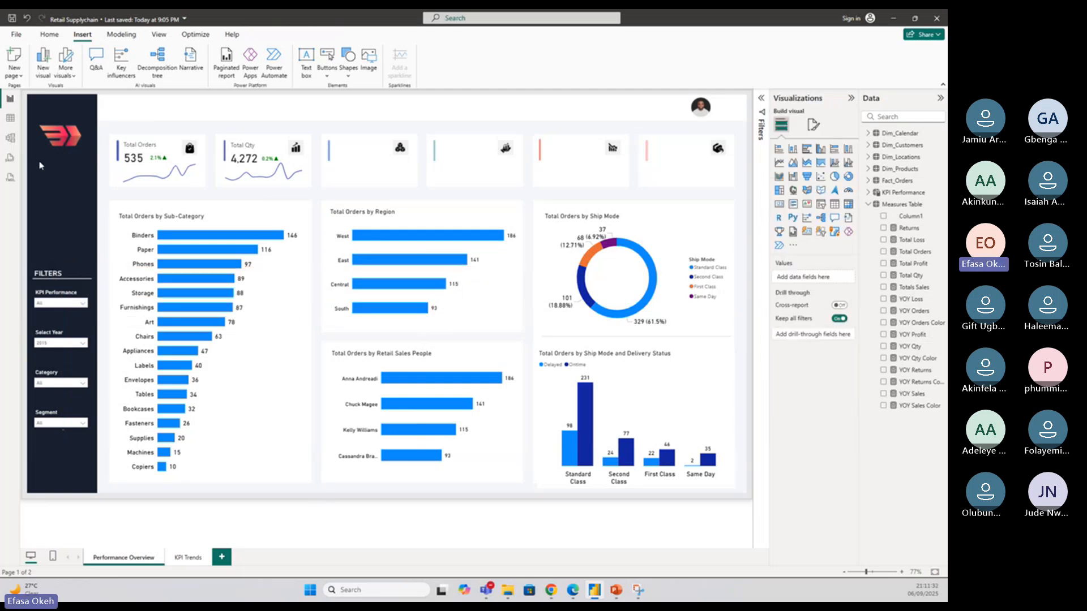
# Change the bar color of the Total Orders by Sub-Category chart
pyautogui.moveTo(39, 162); pyautogui.dragTo(91, 229)
pyautogui.click(183, 224)
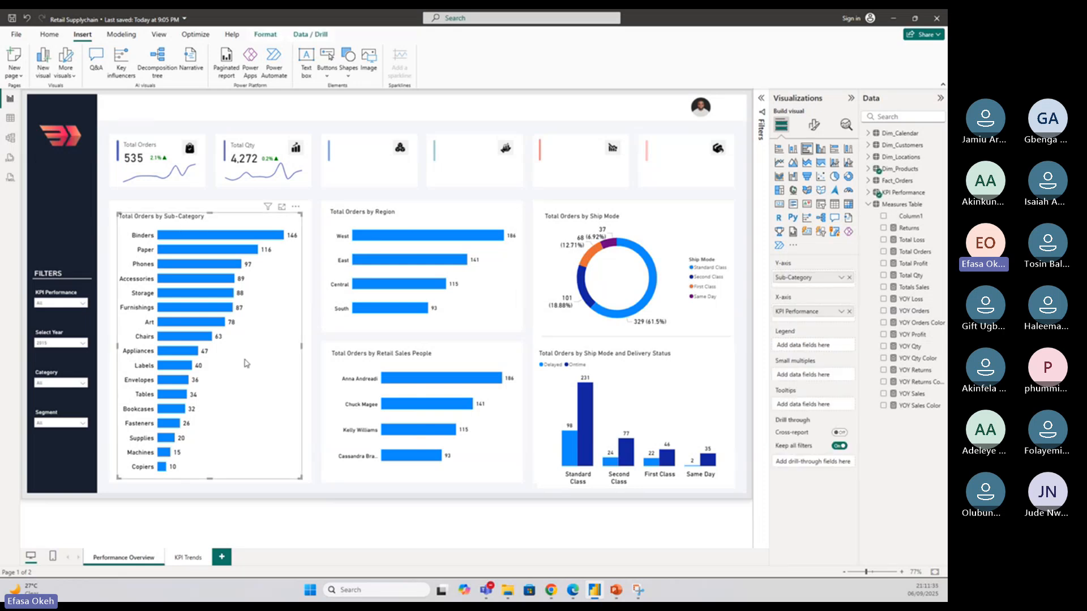
pyautogui.click(814, 125)
pyautogui.click(787, 315)
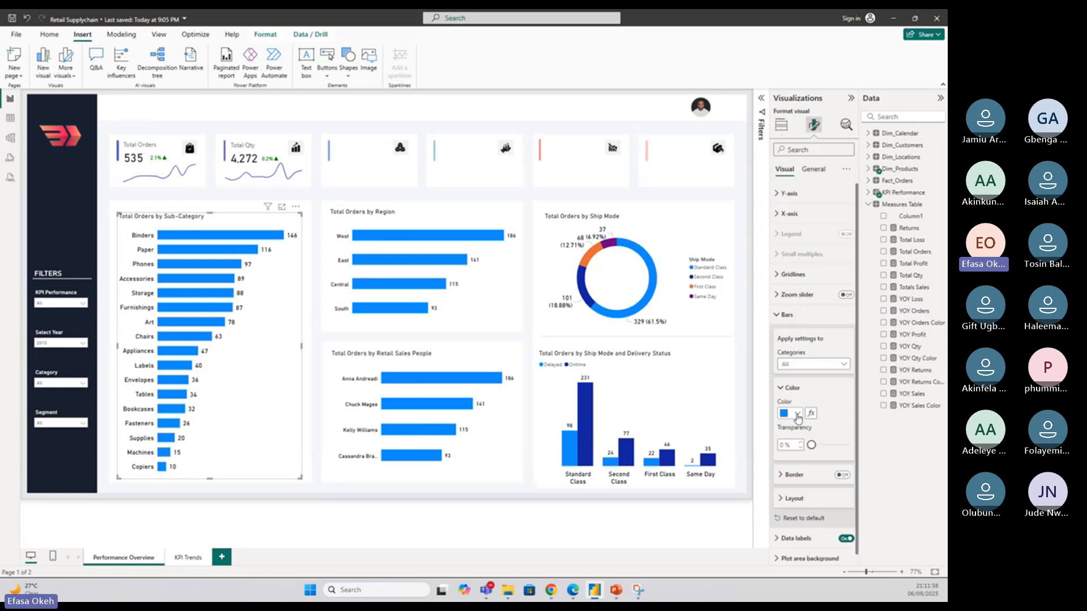
pyautogui.click(797, 414)
pyautogui.click(846, 372)
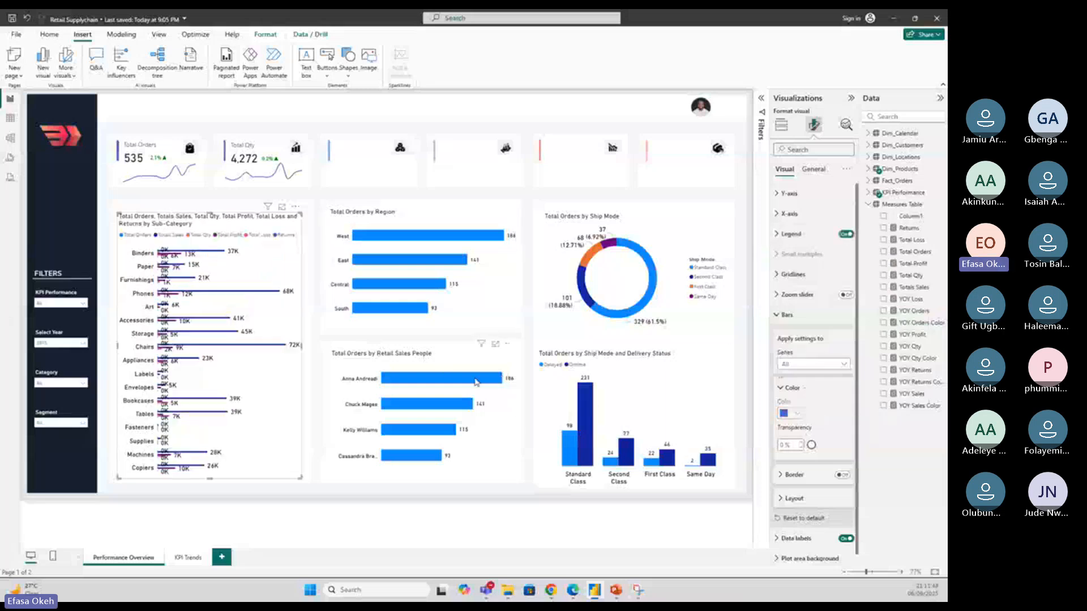
# Choose only Total Orders in the KPI Performance slicer and turn on its Single select option
pyautogui.click(49, 304)
pyautogui.click(51, 229)
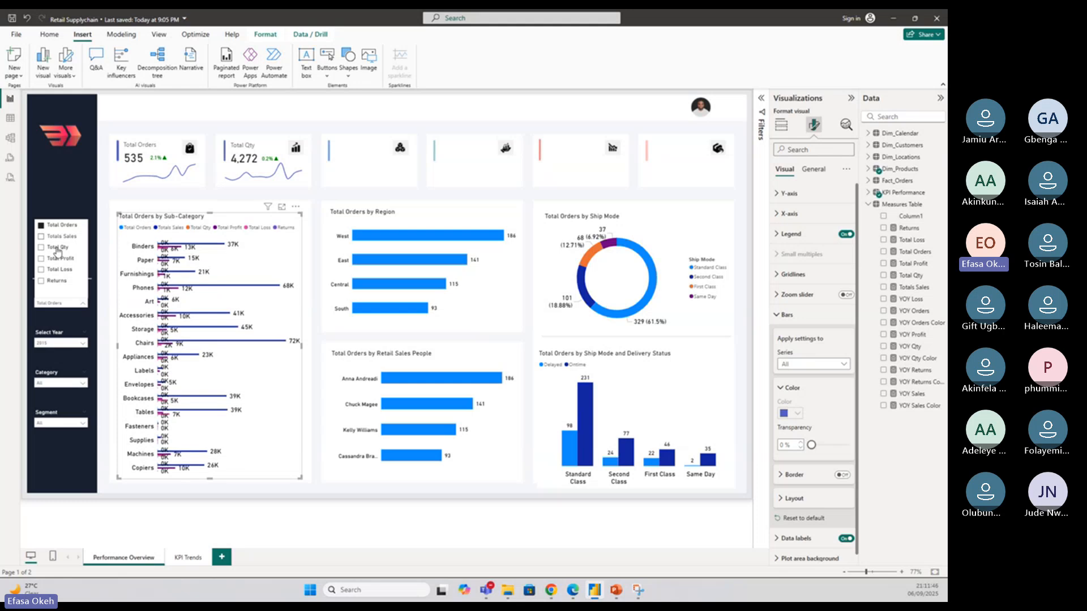
pyautogui.click(59, 306)
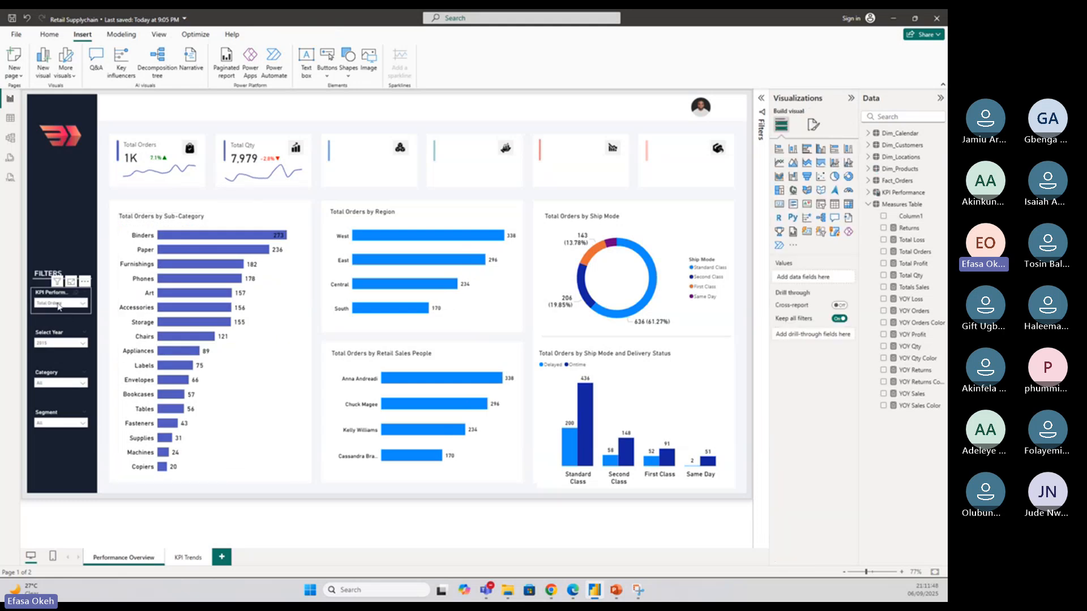
pyautogui.click(814, 125)
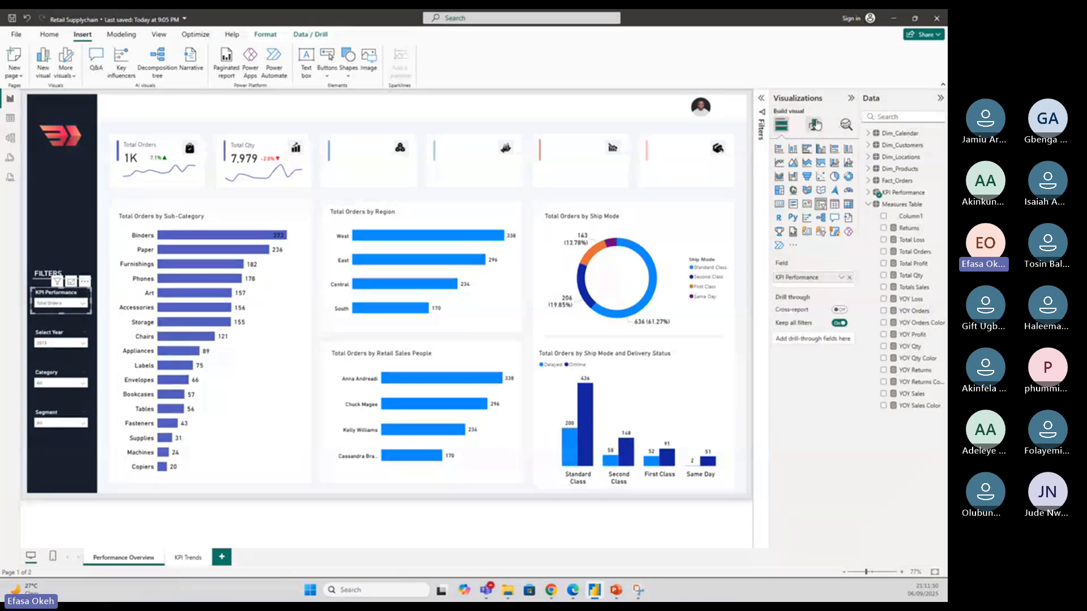
pyautogui.click(799, 193)
pyautogui.click(798, 267)
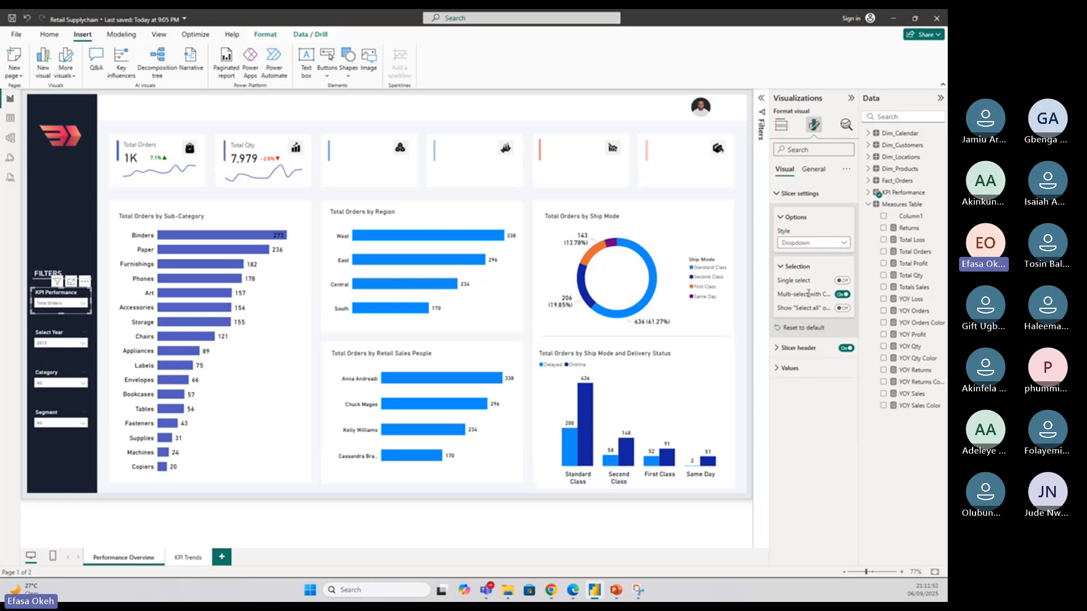
pyautogui.click(843, 280)
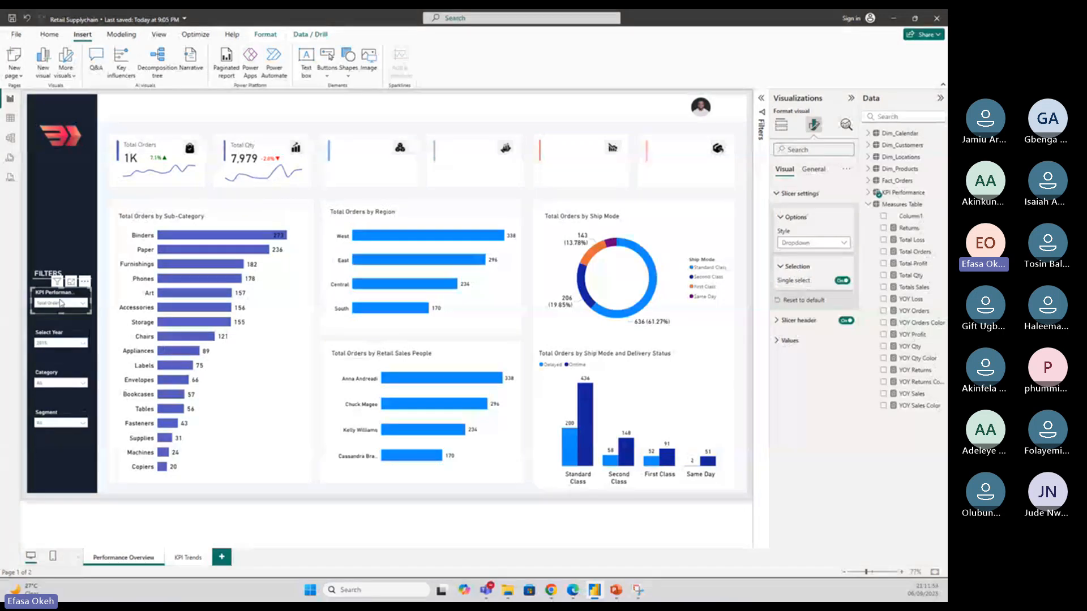
# Set the data label position of the Total Orders by Sub-Category chart to Outside end
pyautogui.click(279, 381)
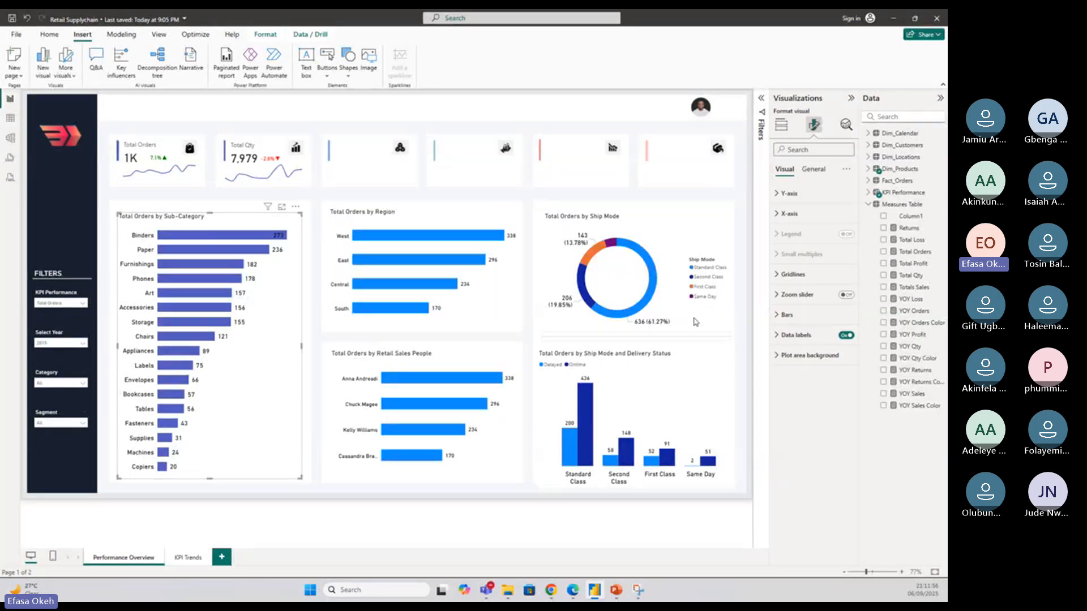
pyautogui.click(793, 335)
pyautogui.scroll(-3, 790, 402)
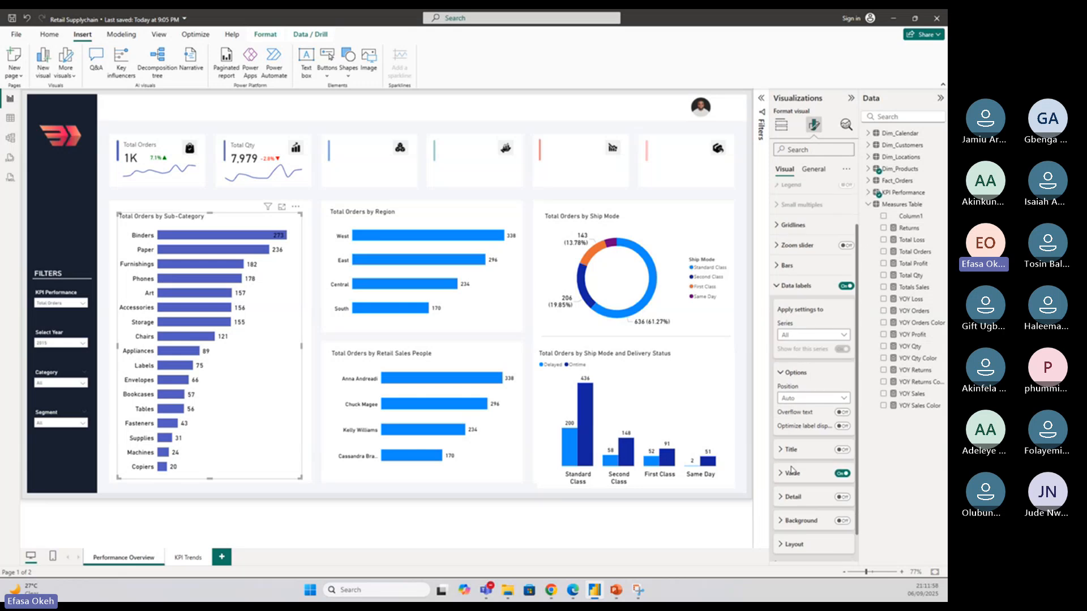
pyautogui.click(809, 365)
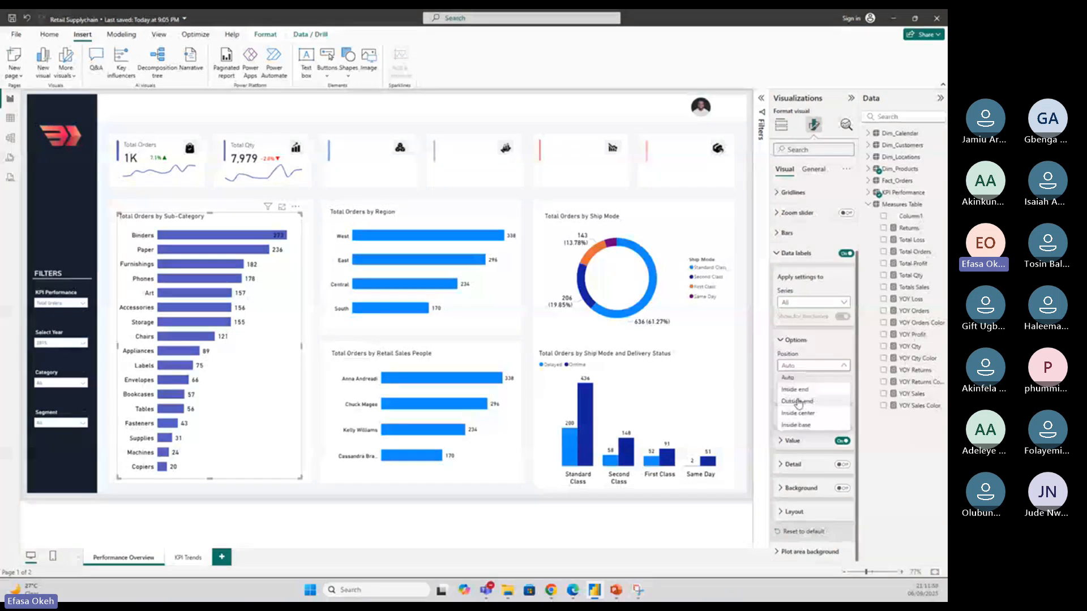
pyautogui.click(798, 402)
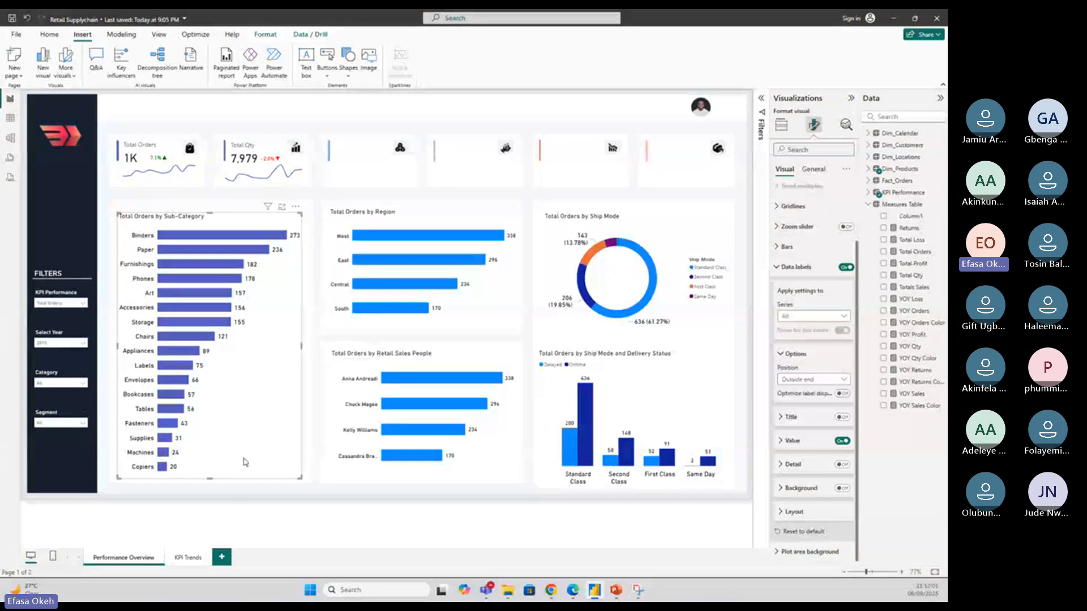
pyautogui.click(357, 482)
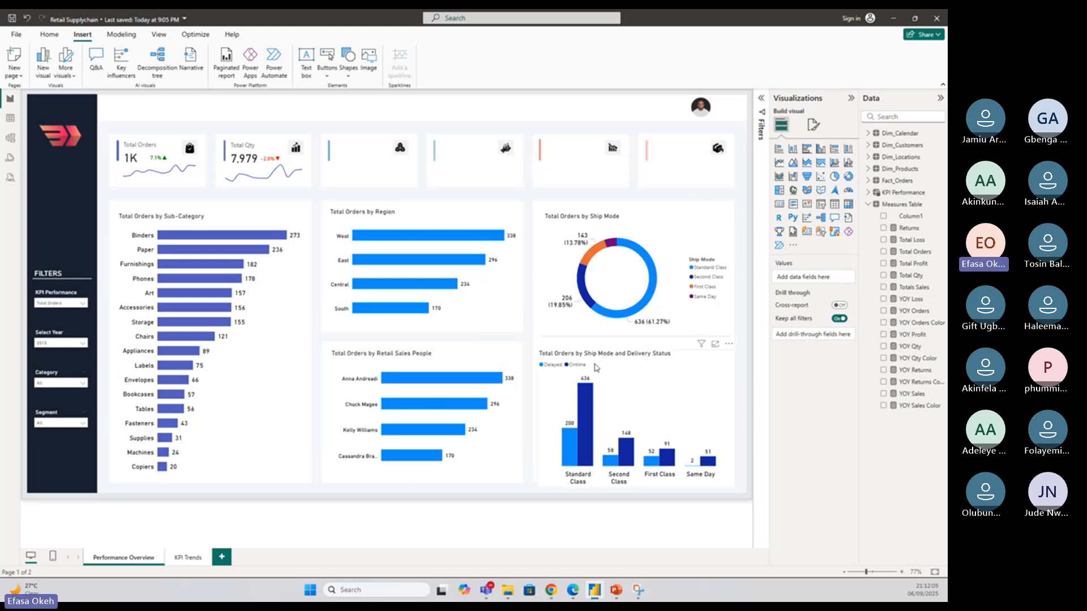
# Switch to PowerPoint and enlarge and reposition the reference dashboard picture on slide 2
pyautogui.click(679, 248)
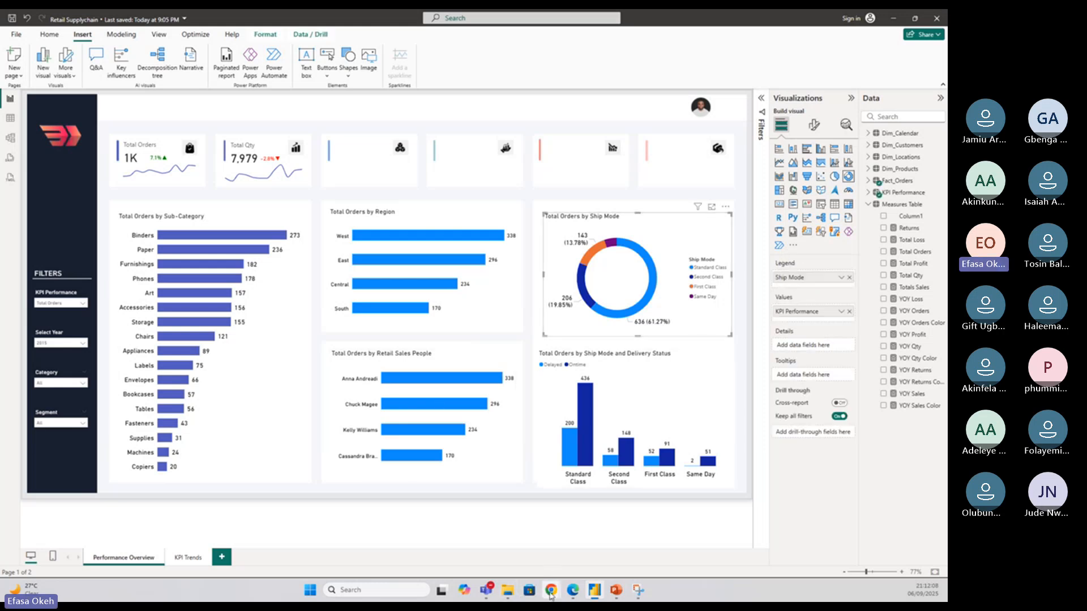
pyautogui.click(616, 590)
pyautogui.click(120, 239)
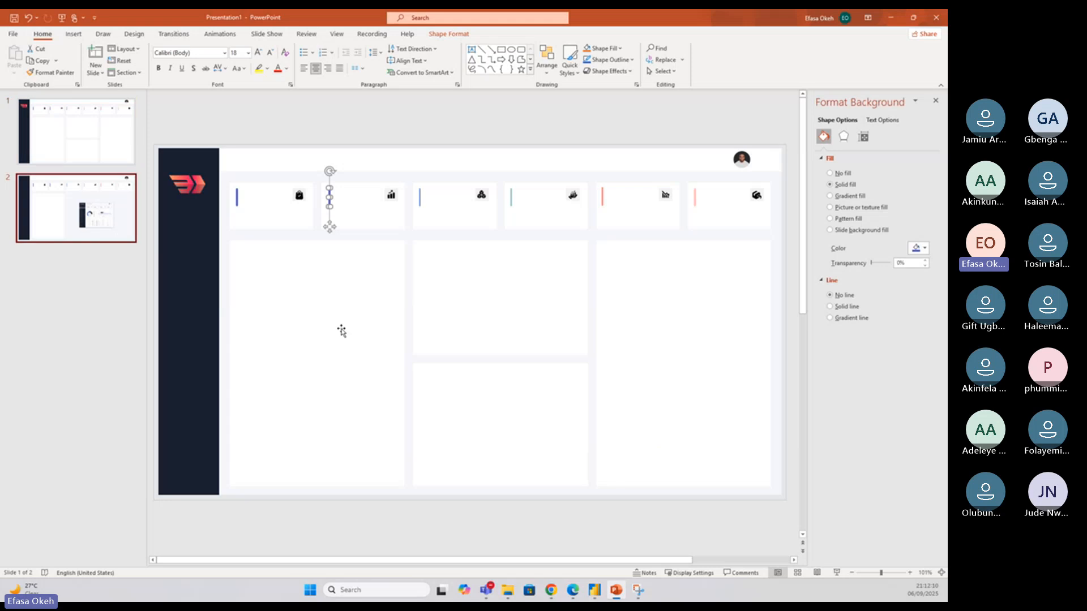
pyautogui.click(490, 424)
pyautogui.moveTo(487, 428); pyautogui.dragTo(457, 478)
pyautogui.moveTo(503, 371); pyautogui.dragTo(546, 346)
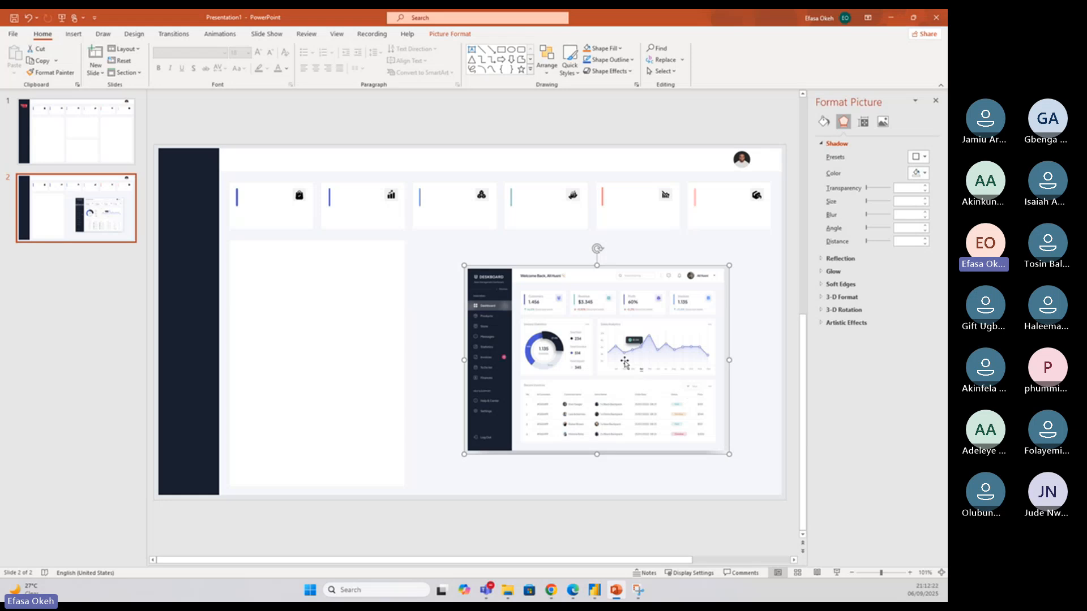
# Draw a rectangle about 3.7 cm high and 3.6 cm wide beside the reference dashboard picture on slide 2
pyautogui.click(539, 112)
pyautogui.click(501, 50)
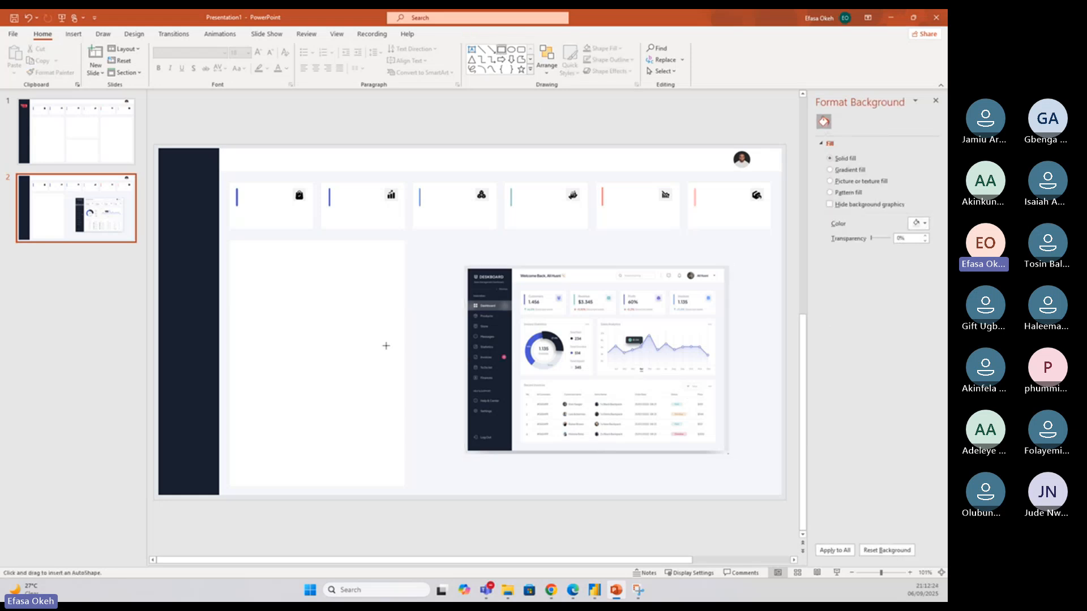
pyautogui.moveTo(330, 309); pyautogui.dragTo(398, 379)
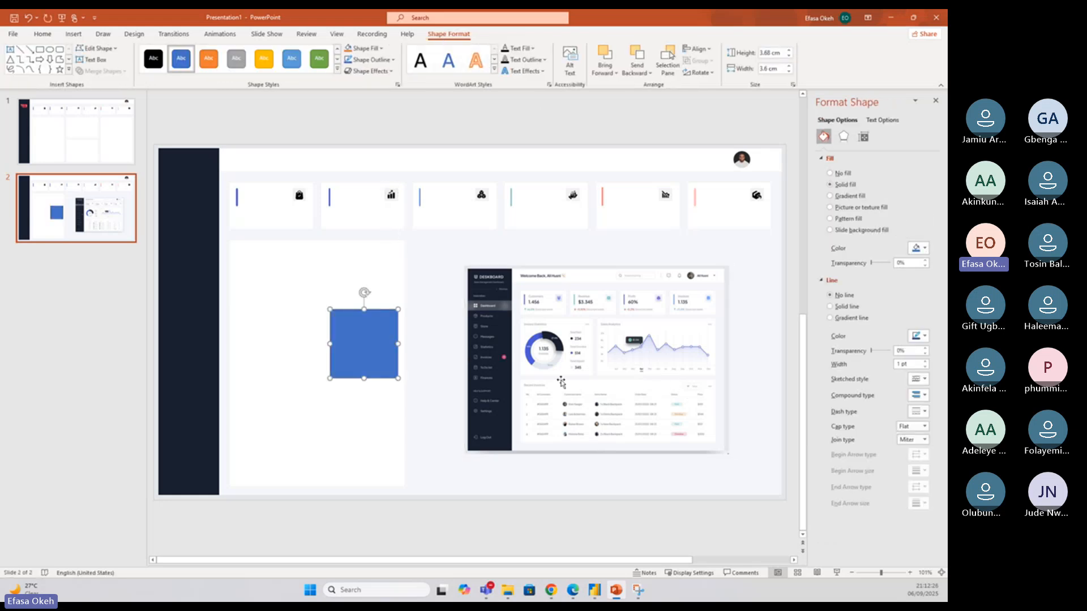
pyautogui.click(618, 592)
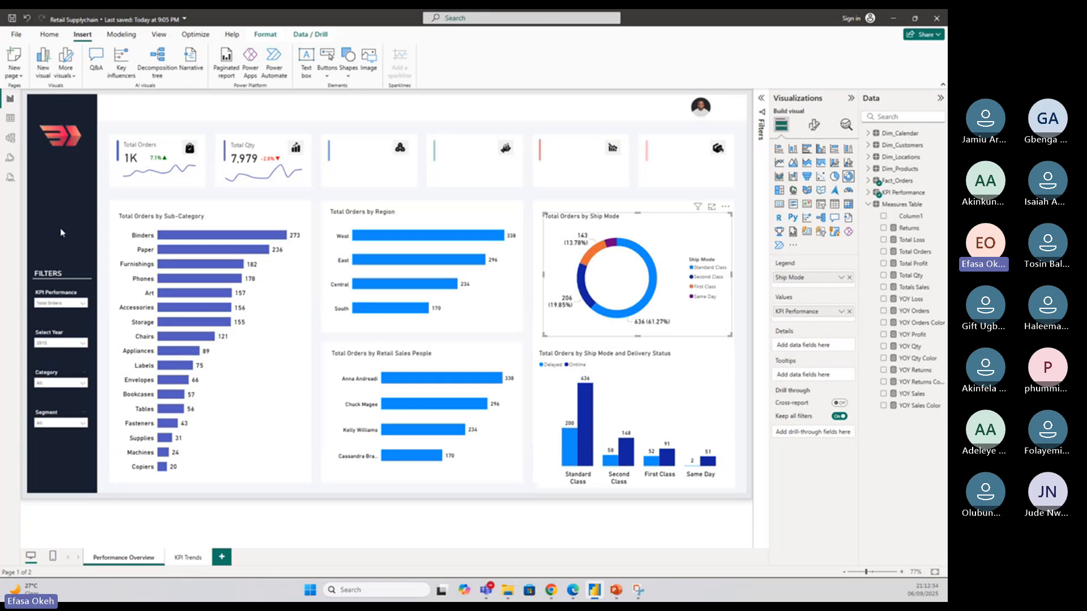
pyautogui.click(617, 590)
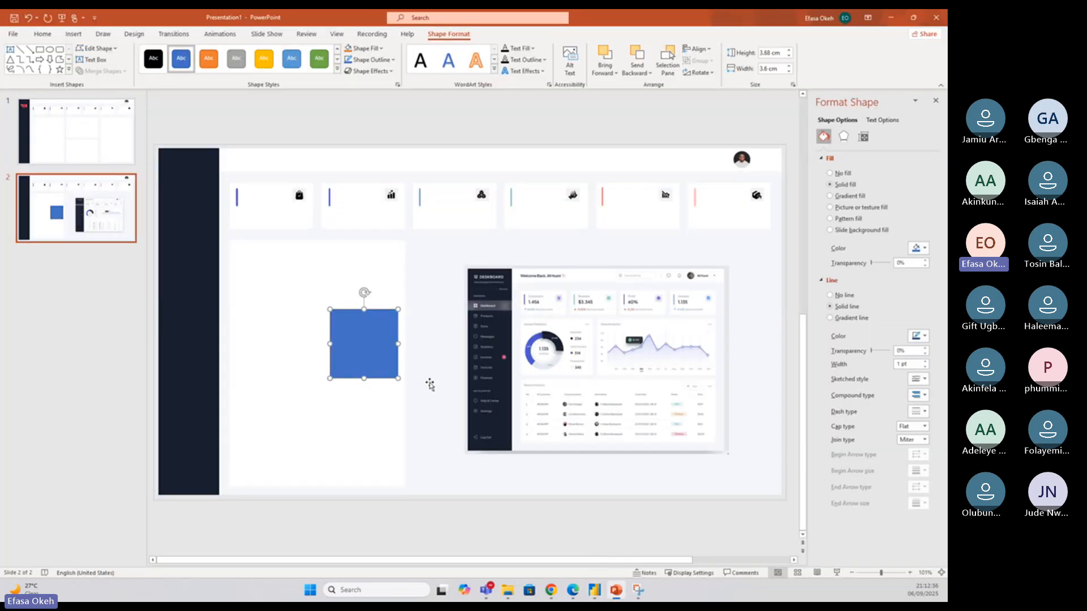
# Copy the fill color hex code #192030 of the dark sidebar rectangle on slide 2
pyautogui.click(206, 282)
pyautogui.click(919, 248)
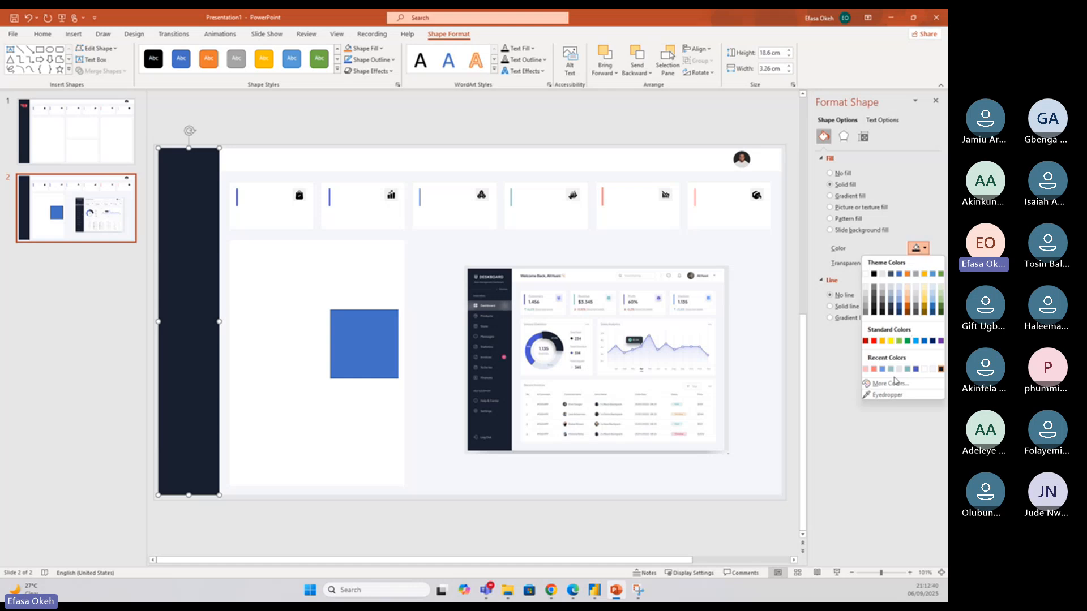
pyautogui.click(899, 381)
pyautogui.moveTo(316, 249); pyautogui.dragTo(285, 250)
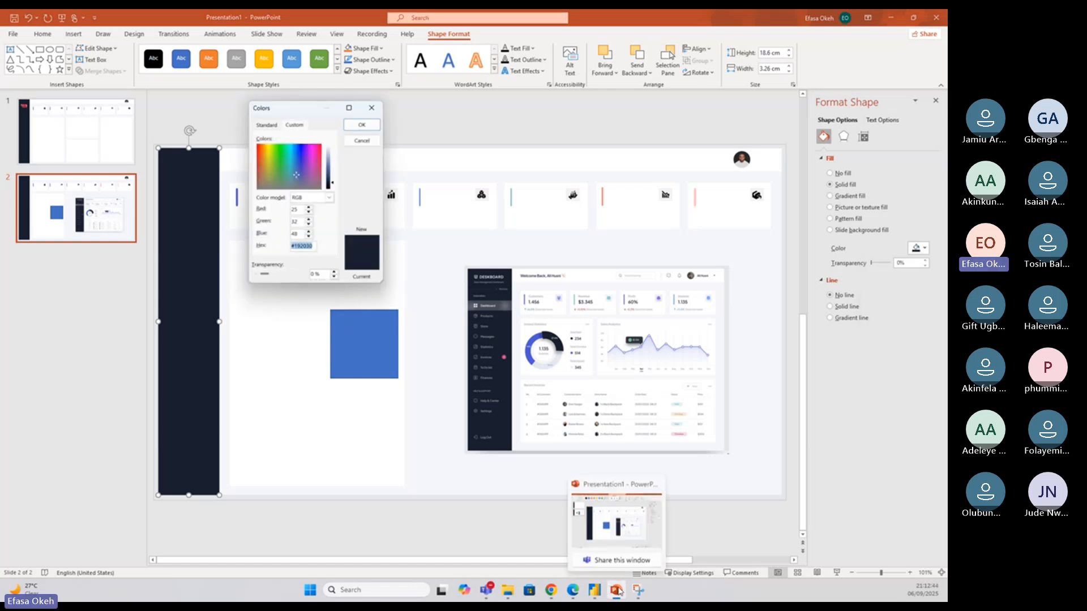
# Switch to Power BI and set the Standard Class slice color of the Total Orders by Ship Mode donut to #192030
pyautogui.click(593, 598)
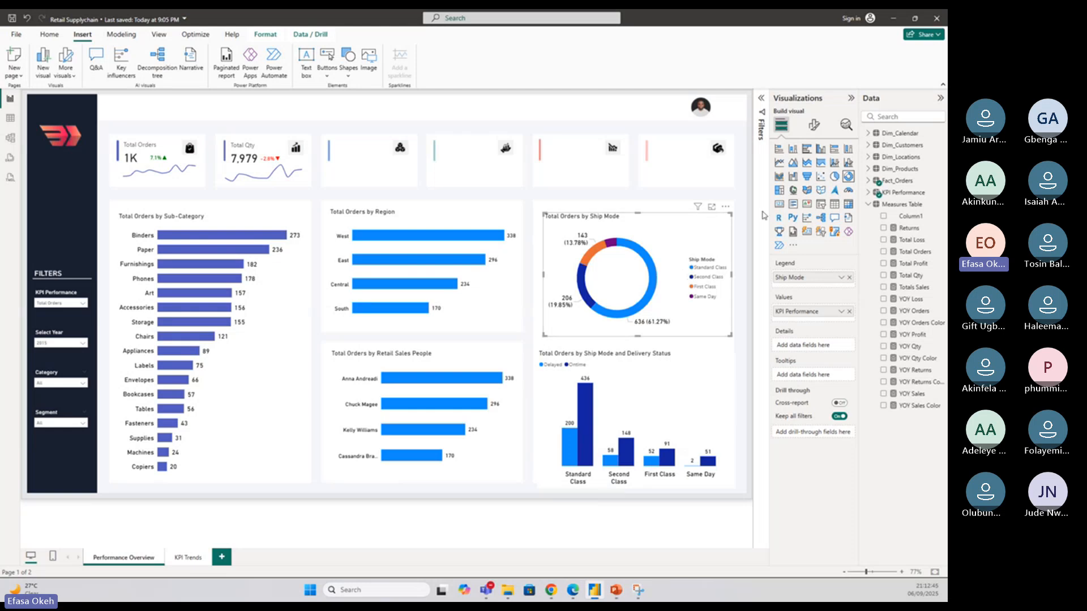
pyautogui.click(813, 124)
pyautogui.click(789, 213)
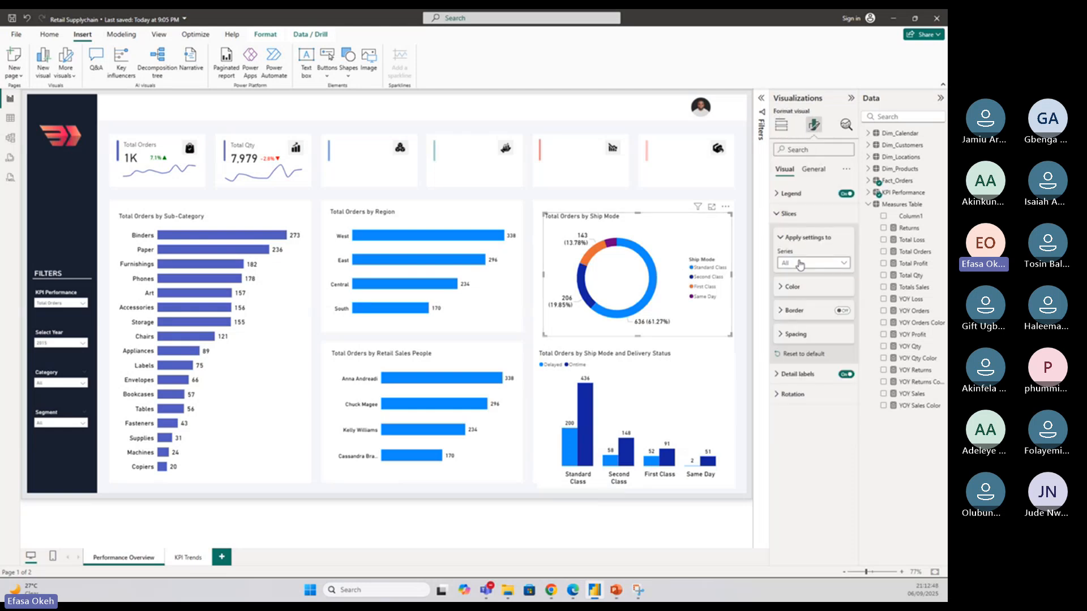
pyautogui.click(807, 263)
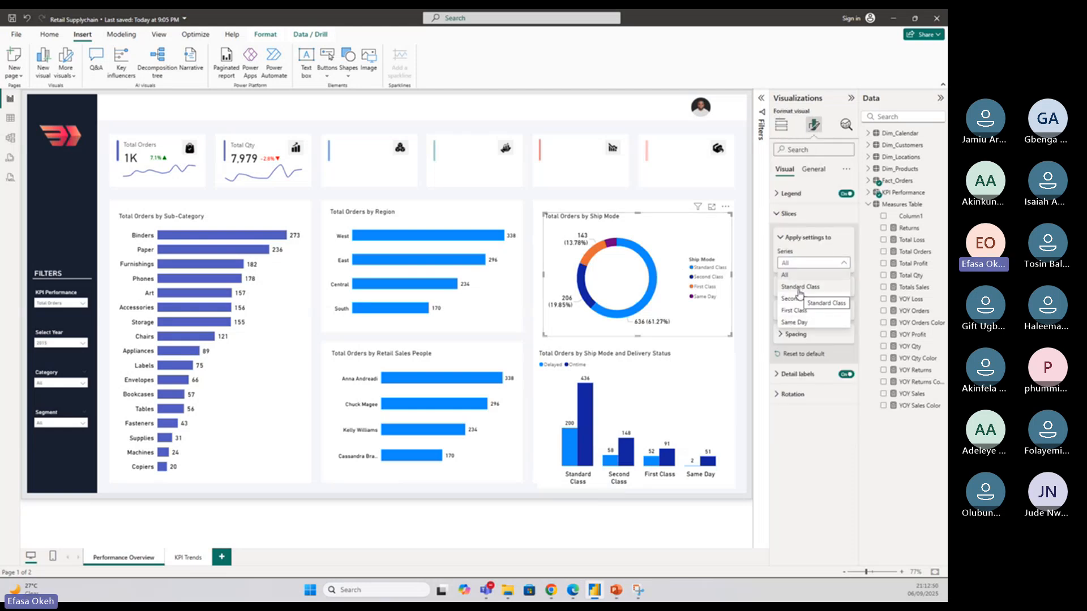
pyautogui.click(799, 288)
pyautogui.click(798, 312)
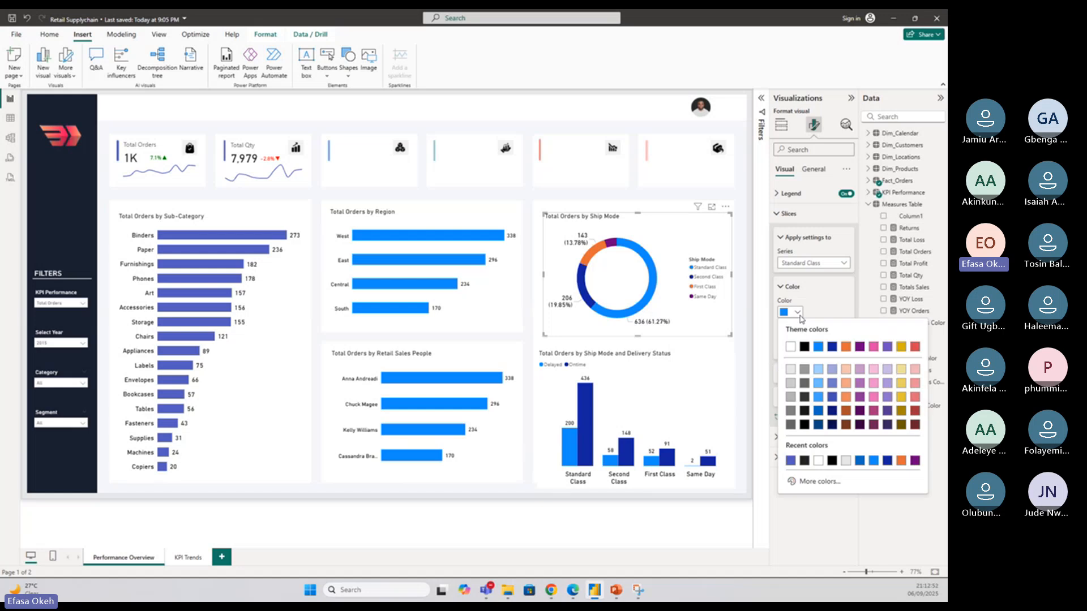
pyautogui.click(807, 485)
pyautogui.hotkey('ctrl', 'v')
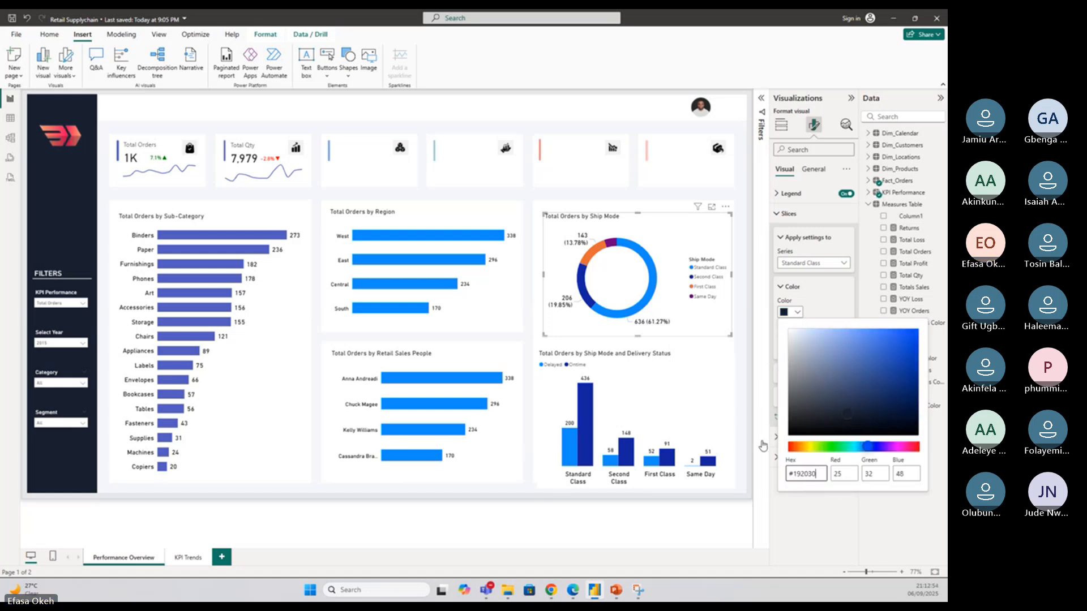
pyautogui.click(739, 350)
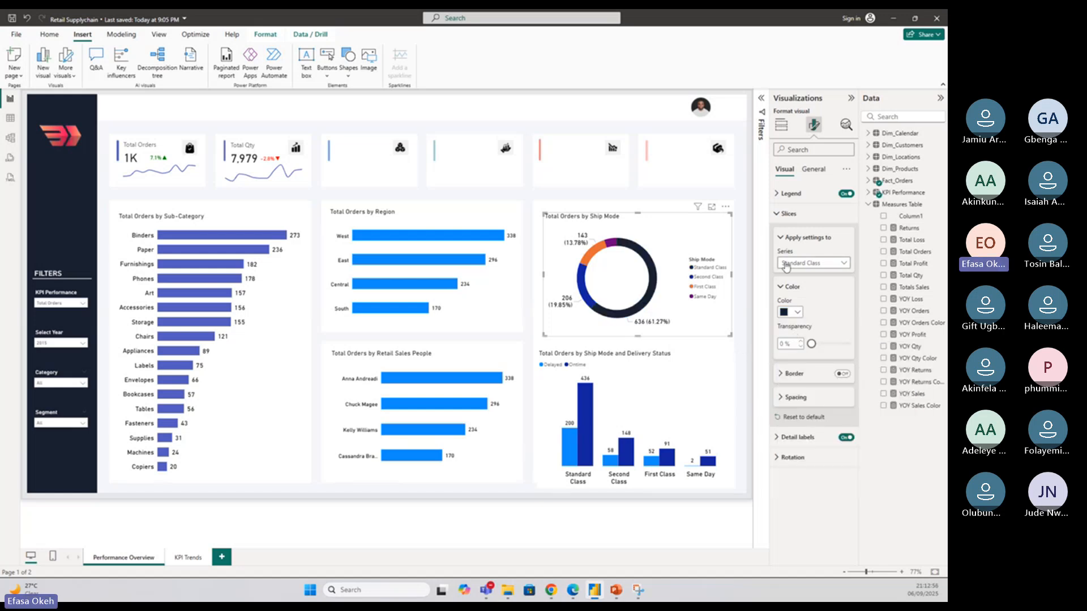
# Color the donut chart's Second Class slice with the recently used indigo of the Sub-Category bars
pyautogui.click(814, 263)
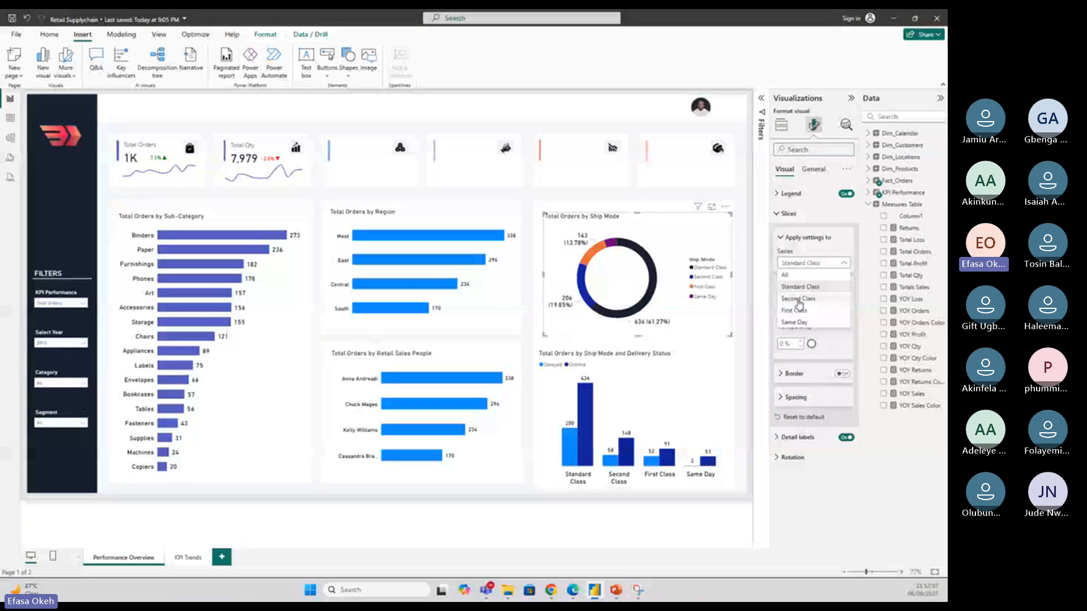
pyautogui.click(804, 285)
pyautogui.click(797, 313)
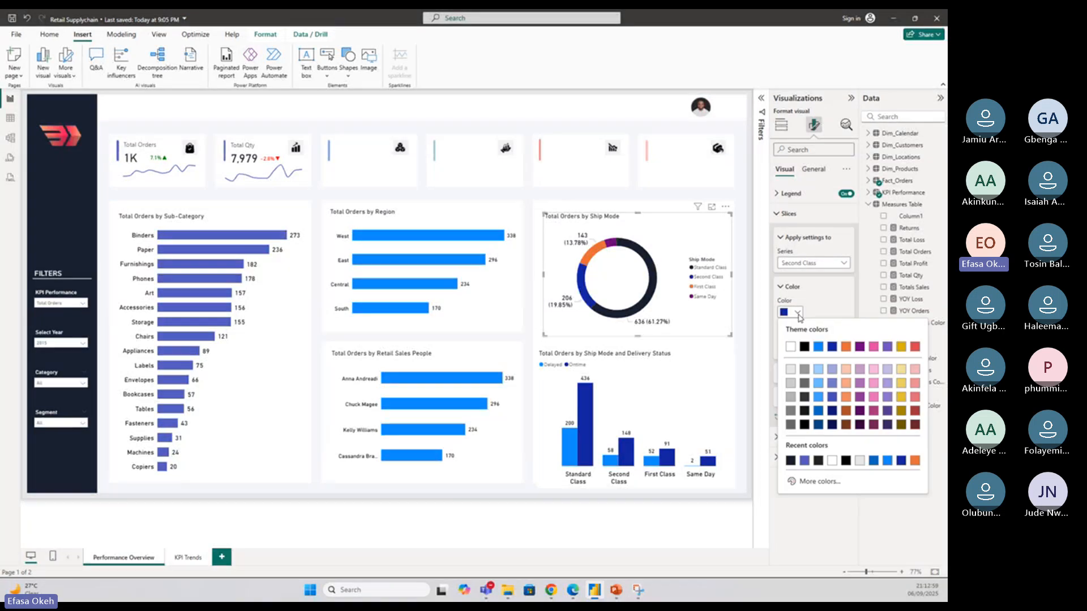
pyautogui.click(804, 461)
# Target the First Class series in the donut chart's slice color settings
pyautogui.click(799, 265)
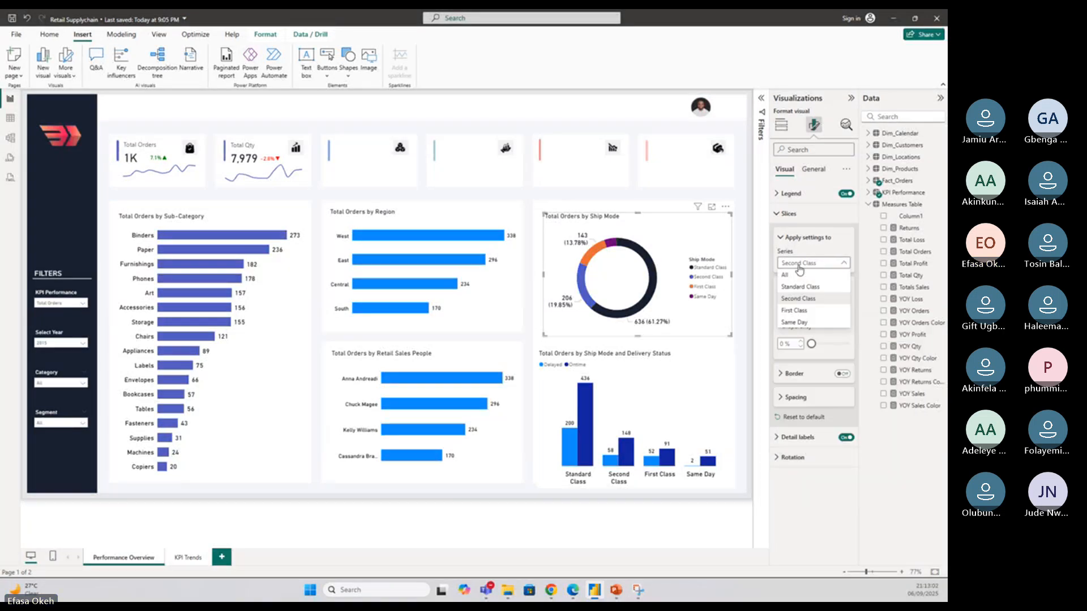
pyautogui.click(808, 311)
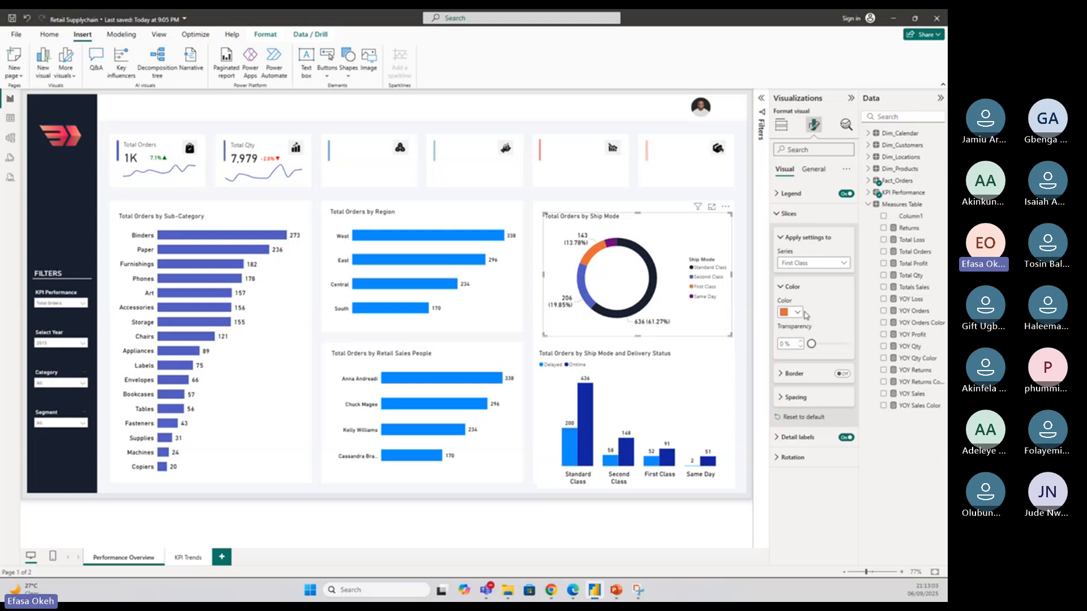
pyautogui.click(798, 312)
pyautogui.click(810, 511)
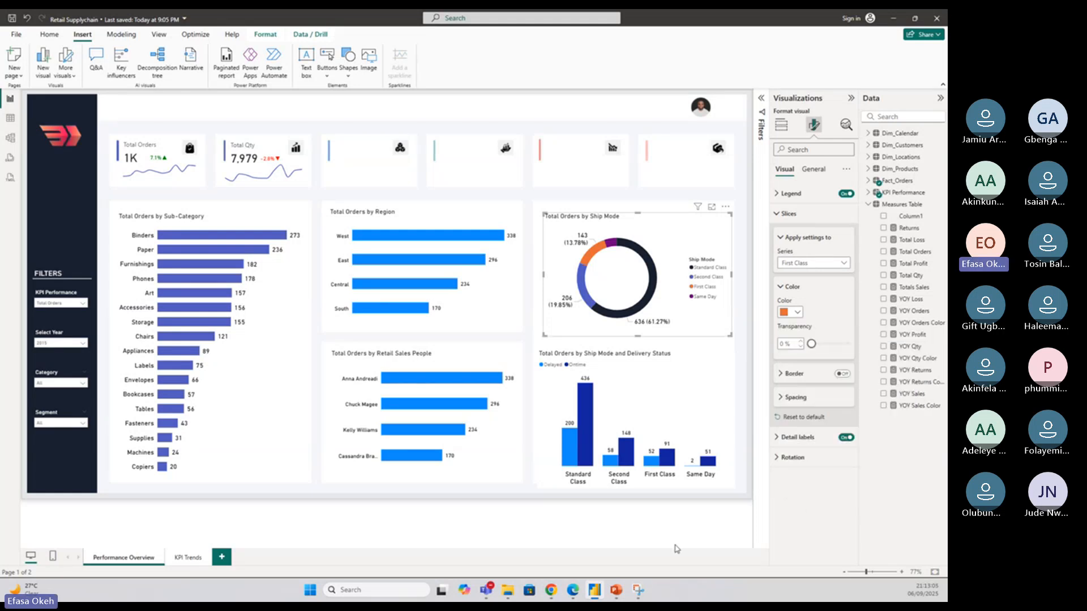
# Switch to PowerPoint, close the sidebar's color dialog and fill the blue square with the indigo sampled from the reference dashboard's donut
pyautogui.click(620, 592)
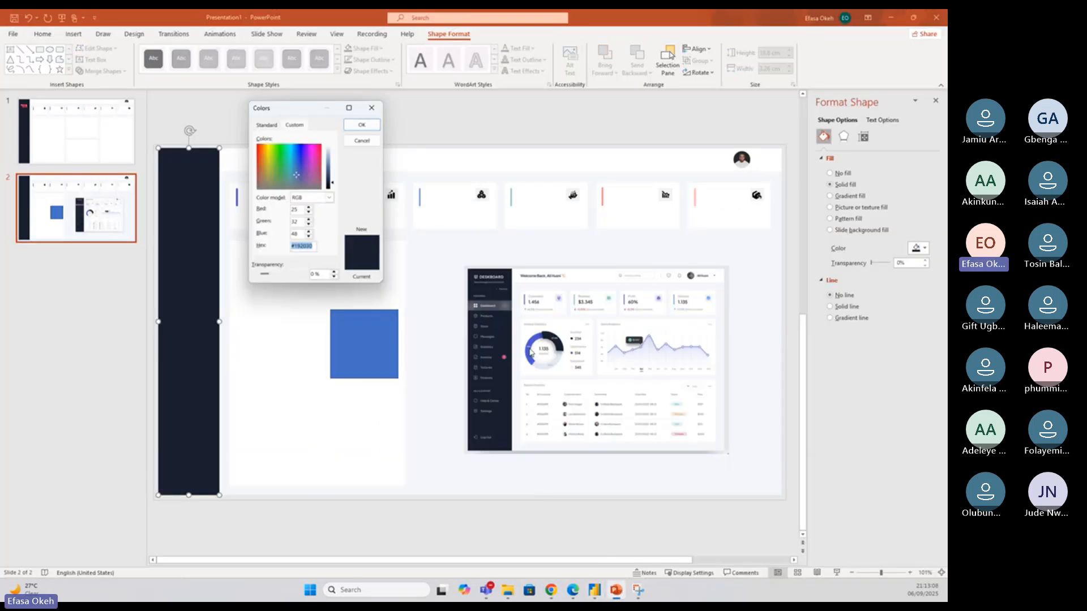
pyautogui.click(362, 141)
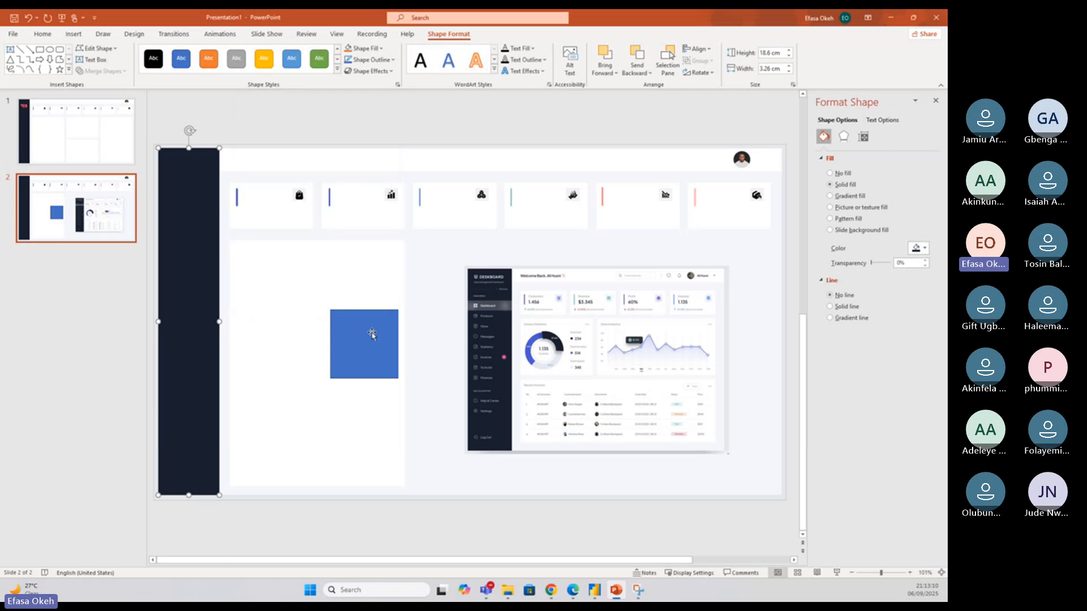
pyautogui.click(373, 335)
pyautogui.click(918, 248)
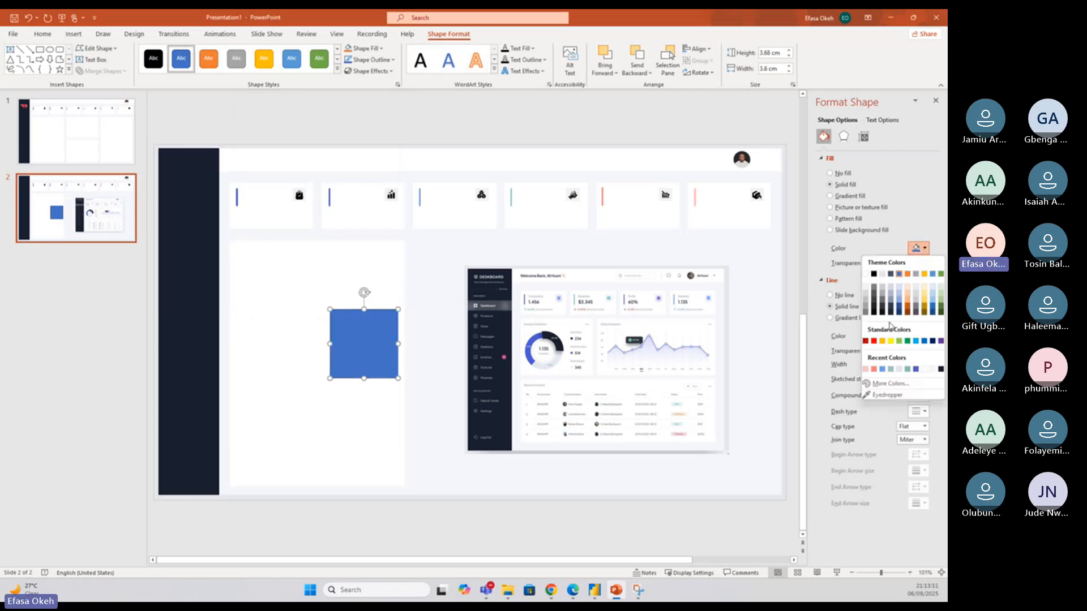
pyautogui.click(877, 395)
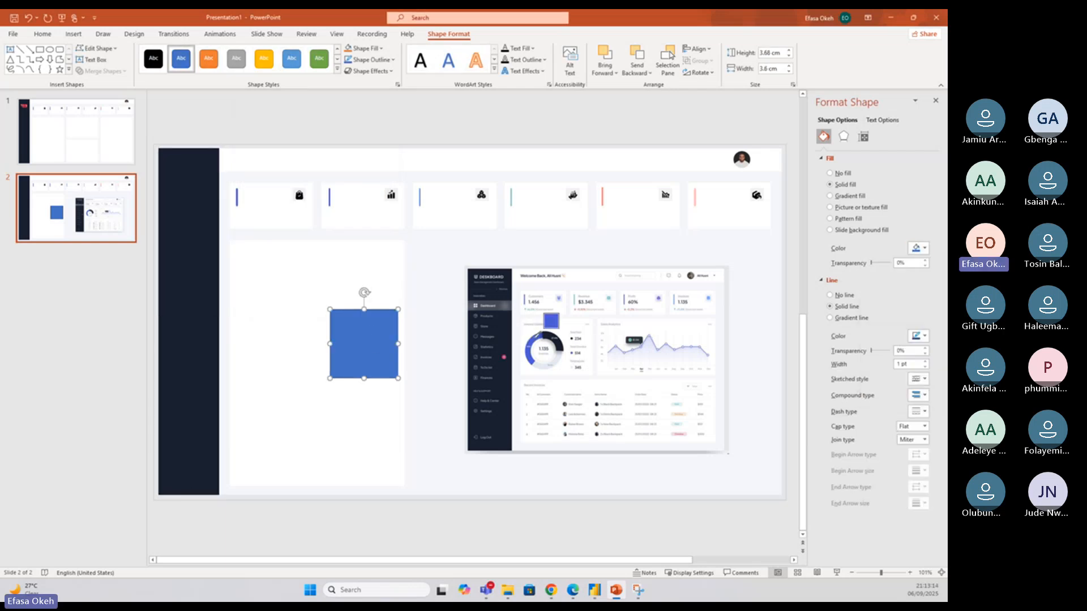
pyautogui.click(544, 331)
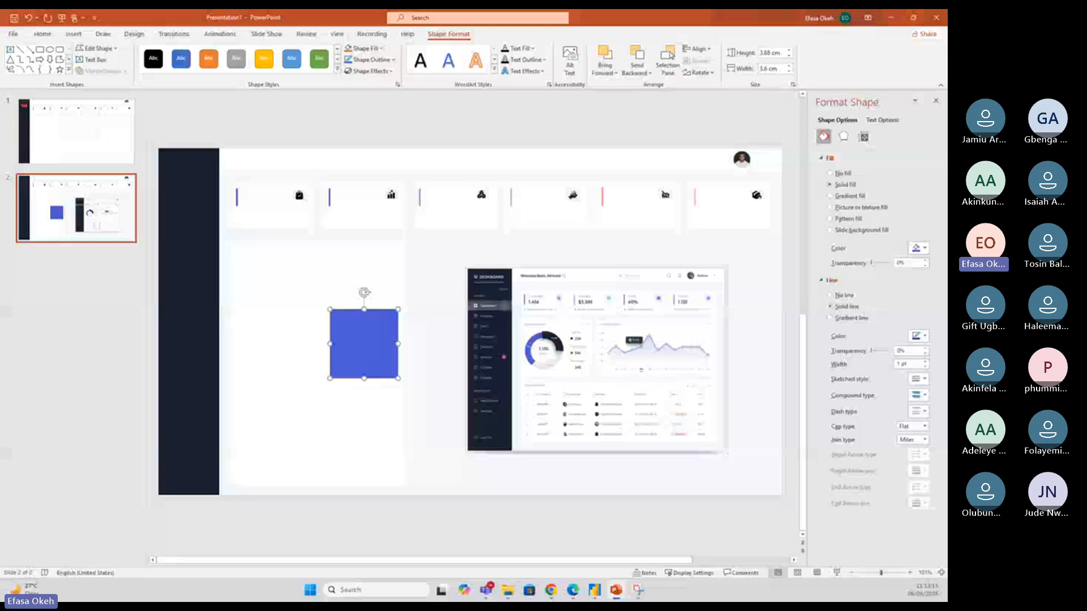
# Copy the hex code #4C5AD6 from the blue square's custom fill color
pyautogui.click(918, 248)
pyautogui.click(886, 383)
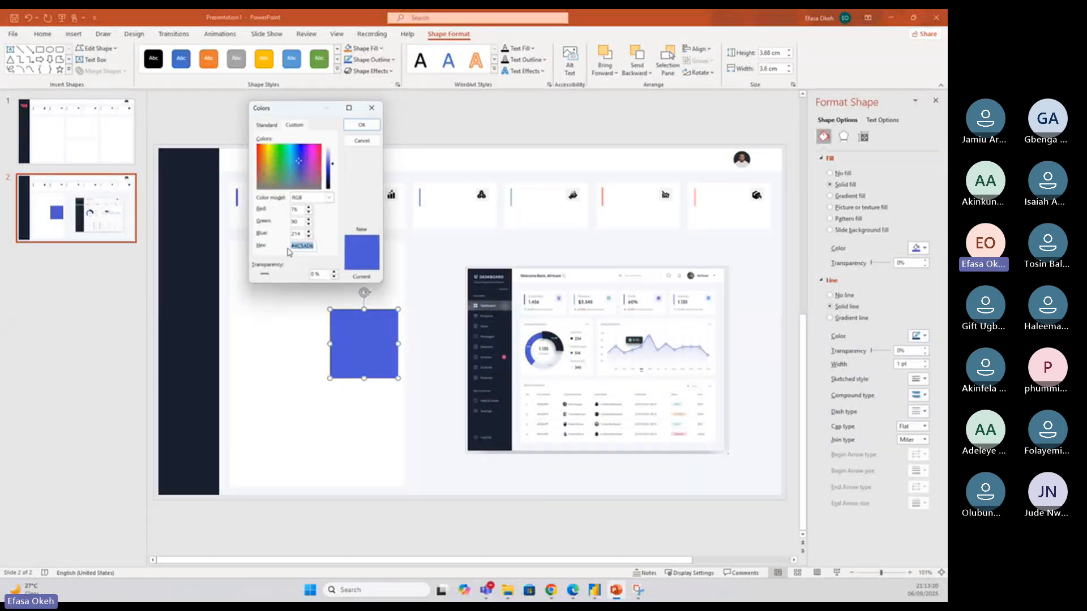
pyautogui.moveTo(314, 248); pyautogui.dragTo(290, 247)
pyautogui.hotkey('ctrl', 'c')
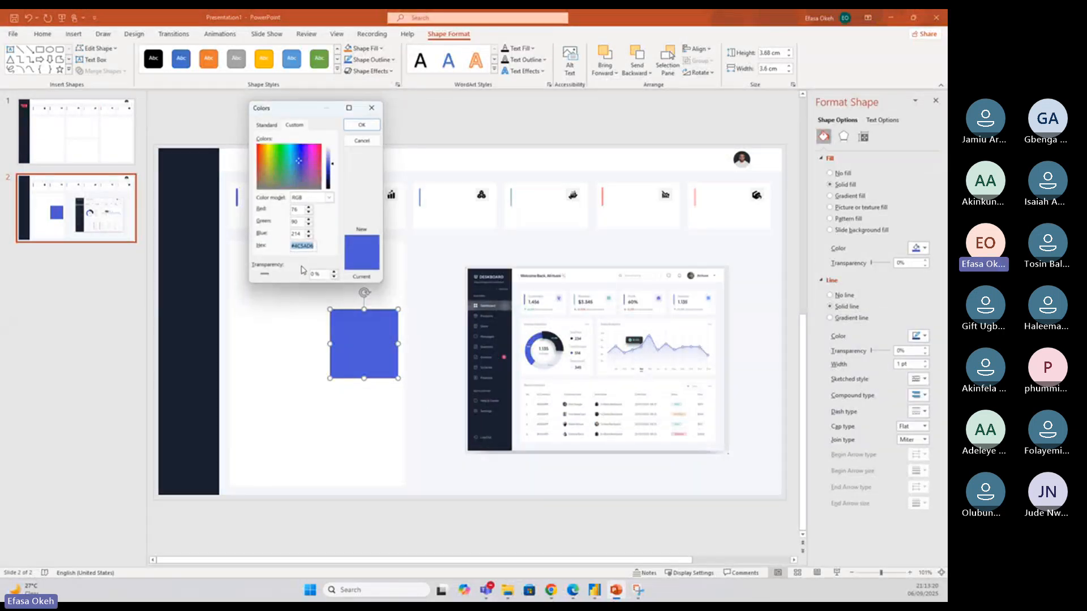
# Switch to Power BI and color the donut's First Class slice a pale lavender, starting from #4C5AD6
pyautogui.click(594, 592)
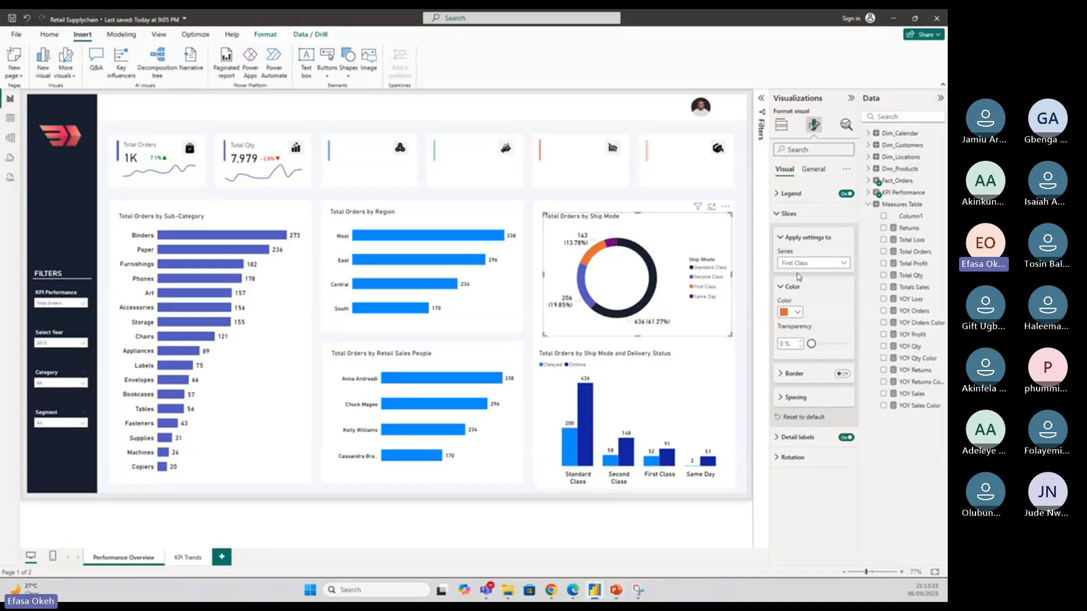
pyautogui.click(793, 312)
pyautogui.click(808, 478)
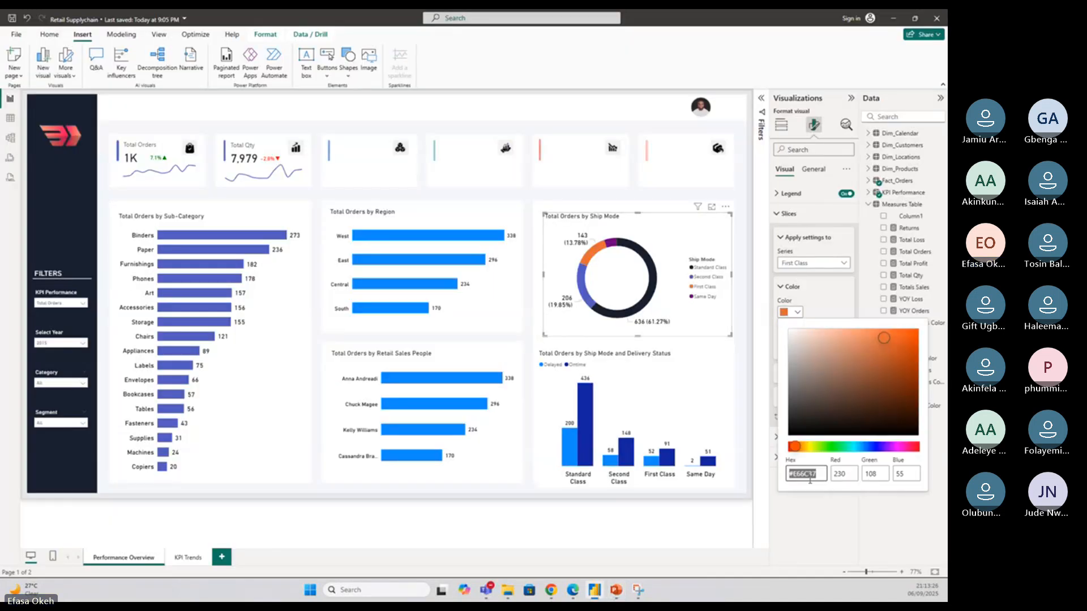
pyautogui.hotkey('ctrl', 'v')
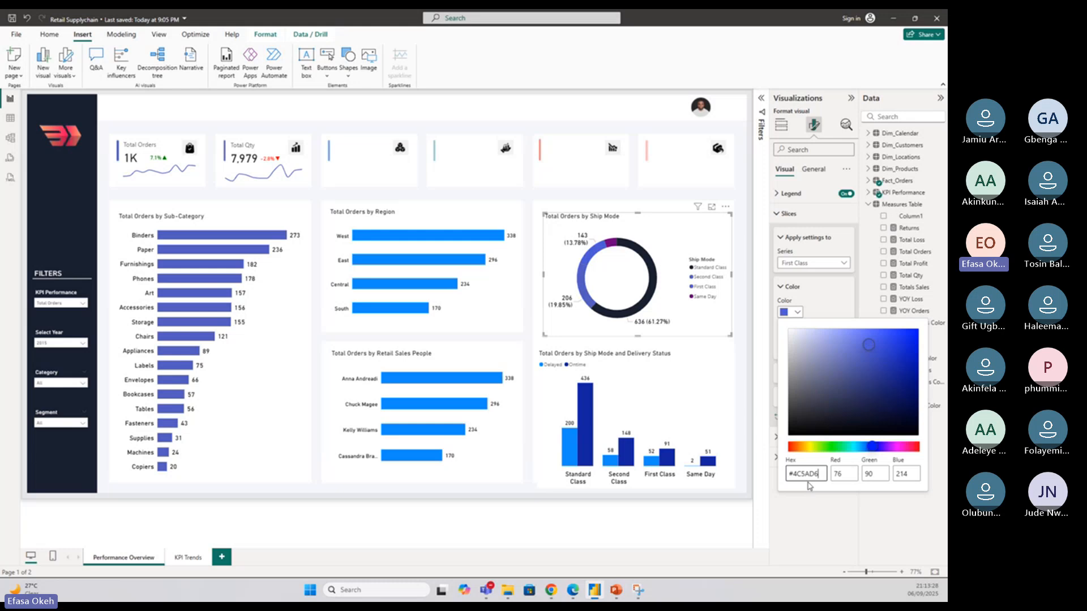
pyautogui.click(803, 351)
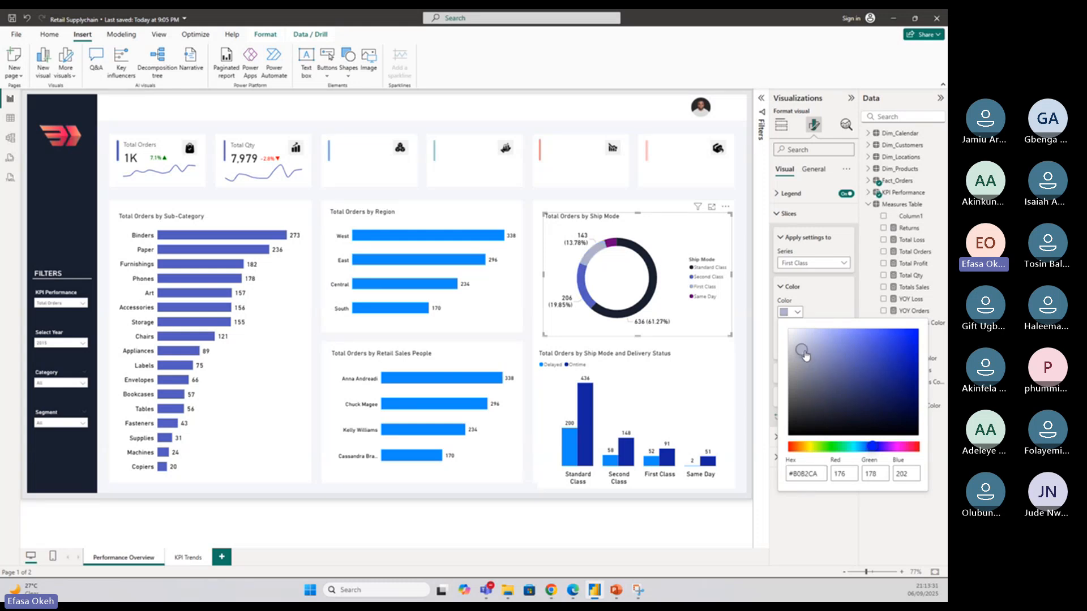
pyautogui.click(804, 347)
pyautogui.click(810, 299)
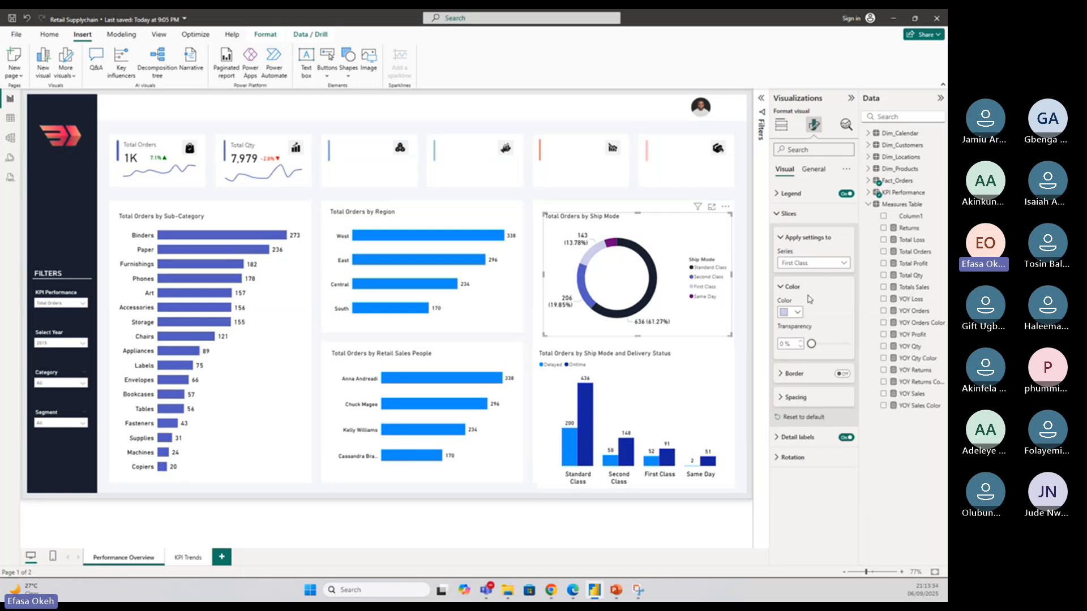
# Color the donut chart's Same Day slice with the light gray theme tint
pyautogui.click(804, 263)
pyautogui.click(799, 320)
pyautogui.click(797, 315)
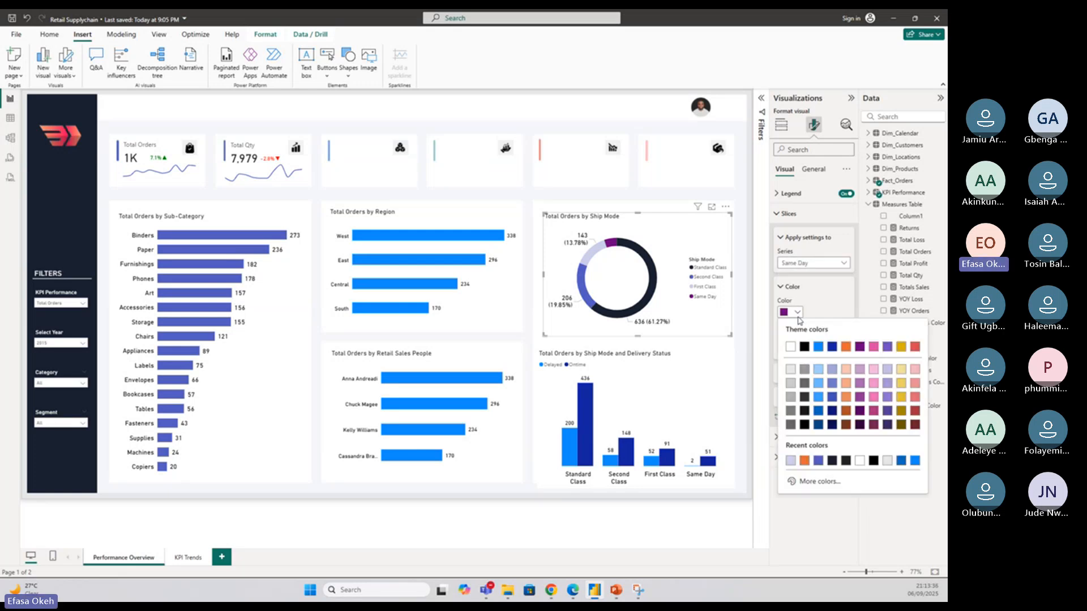
pyautogui.click(792, 370)
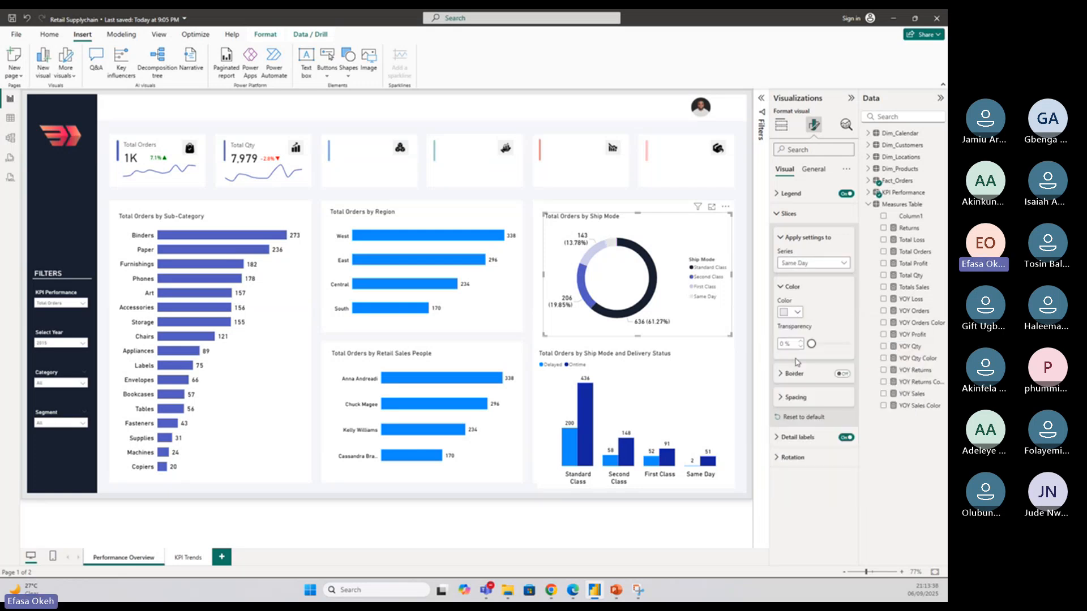
pyautogui.click(743, 347)
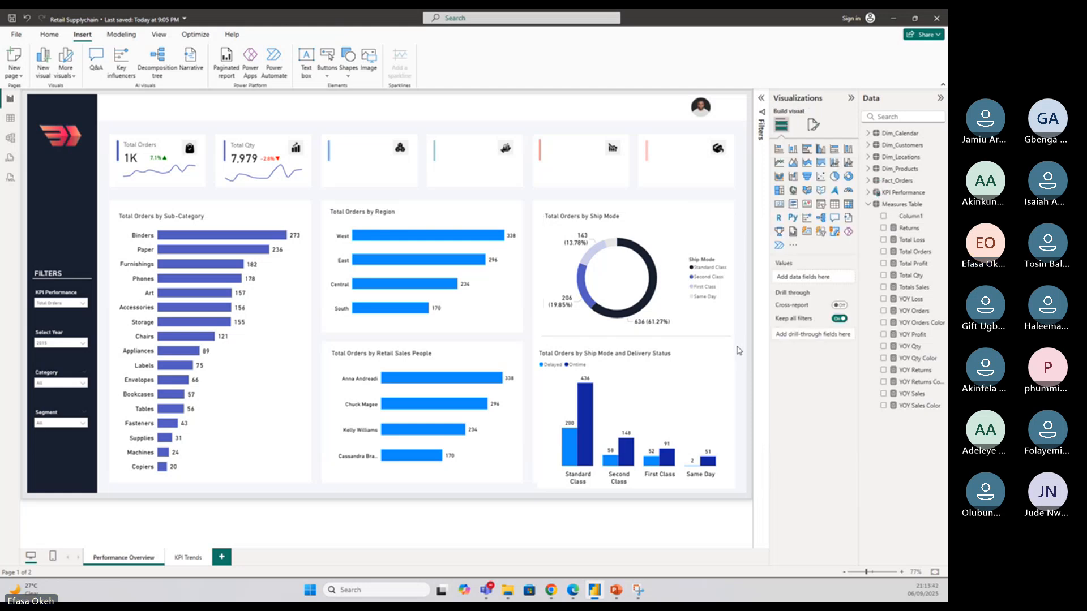
# Recolor the Total Orders by Region bars with the recently used indigo
pyautogui.click(498, 303)
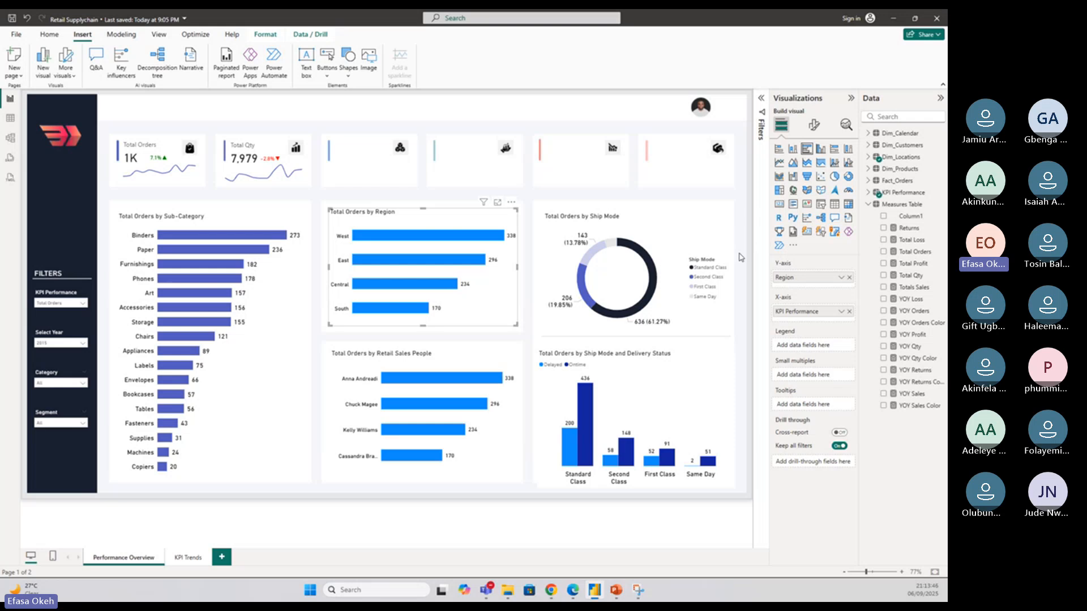
pyautogui.click(814, 125)
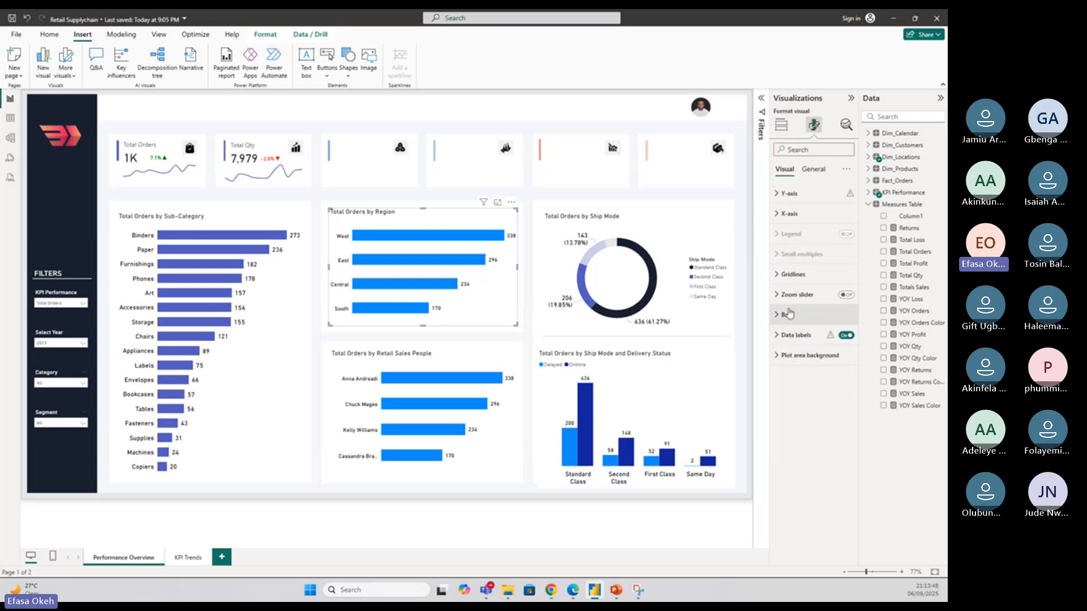
pyautogui.click(787, 315)
pyautogui.click(792, 414)
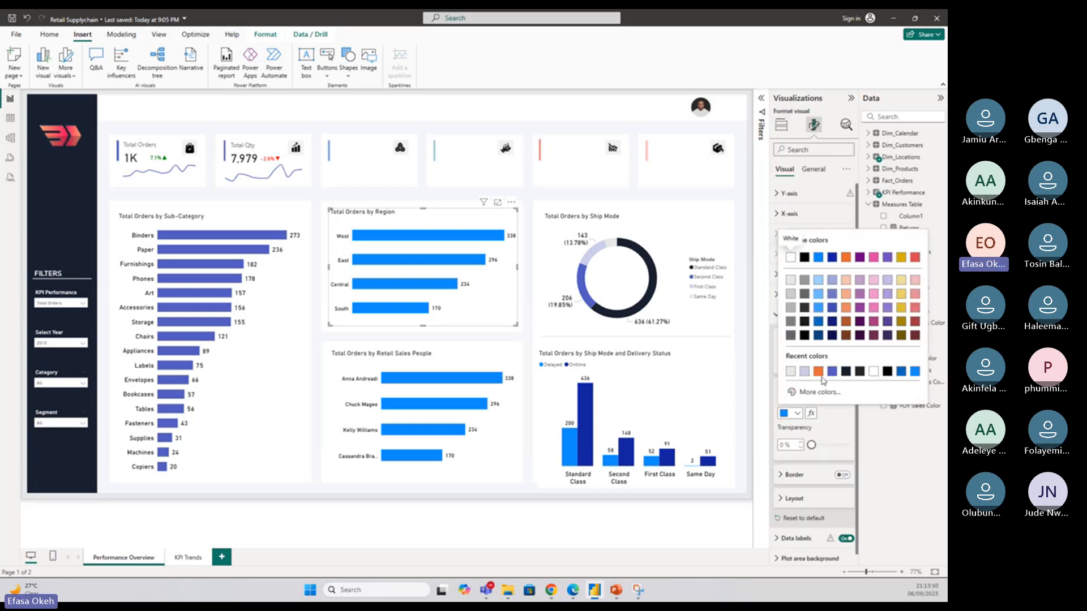
pyautogui.click(831, 378)
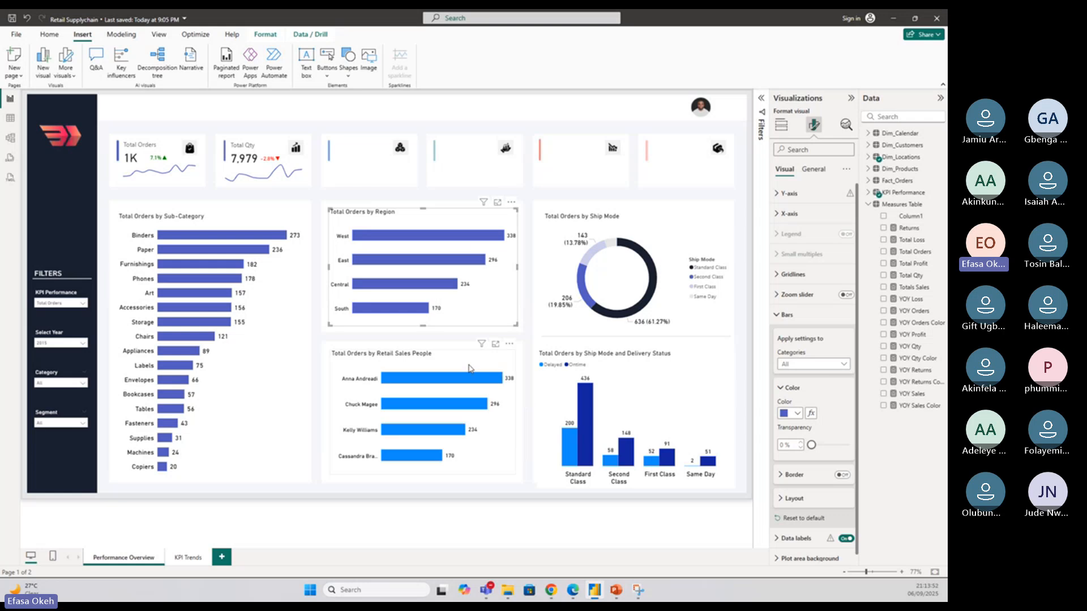
# Recolor the Total Orders by Retail Sales People bars with the recently used indigo
pyautogui.click(471, 369)
pyautogui.click(792, 413)
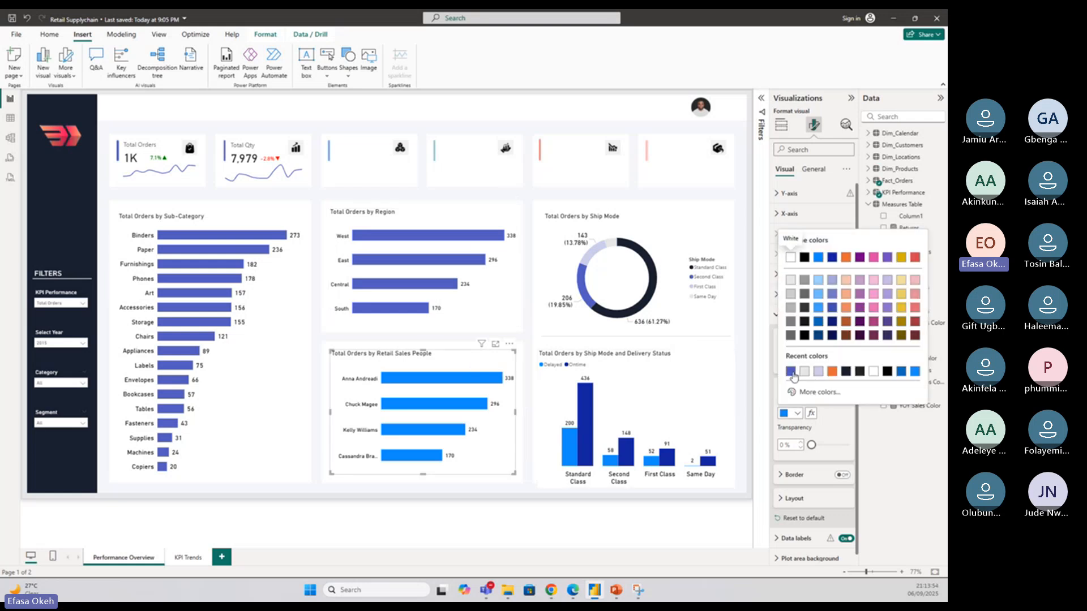
pyautogui.click(792, 371)
# Set the space between categories to 34% in the Total Orders by Ship Mode and Delivery Status column chart
pyautogui.click(668, 421)
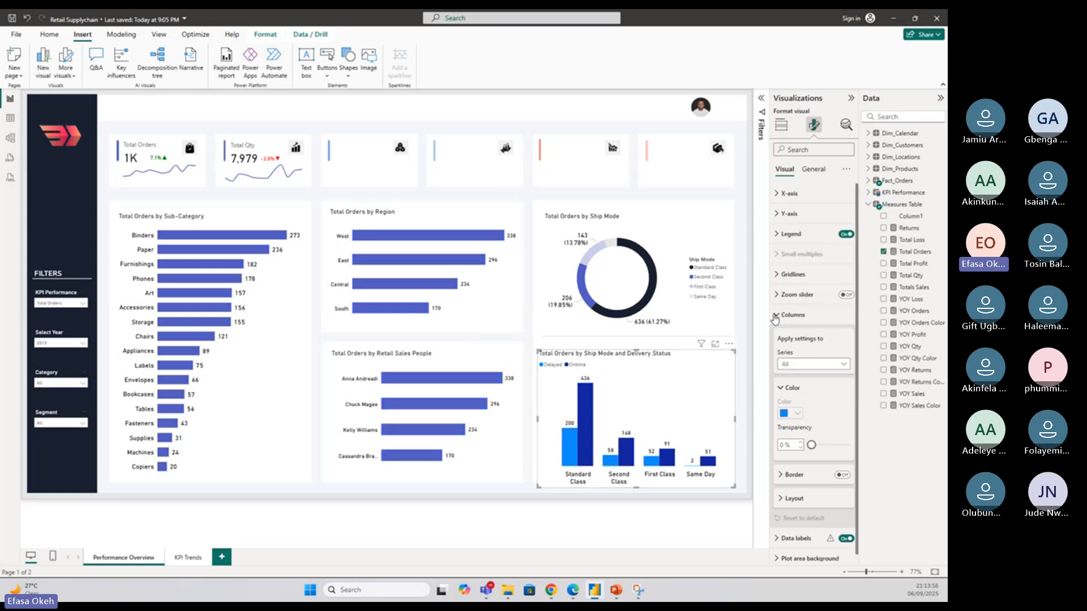
pyautogui.click(794, 500)
pyautogui.scroll(-3, 795, 498)
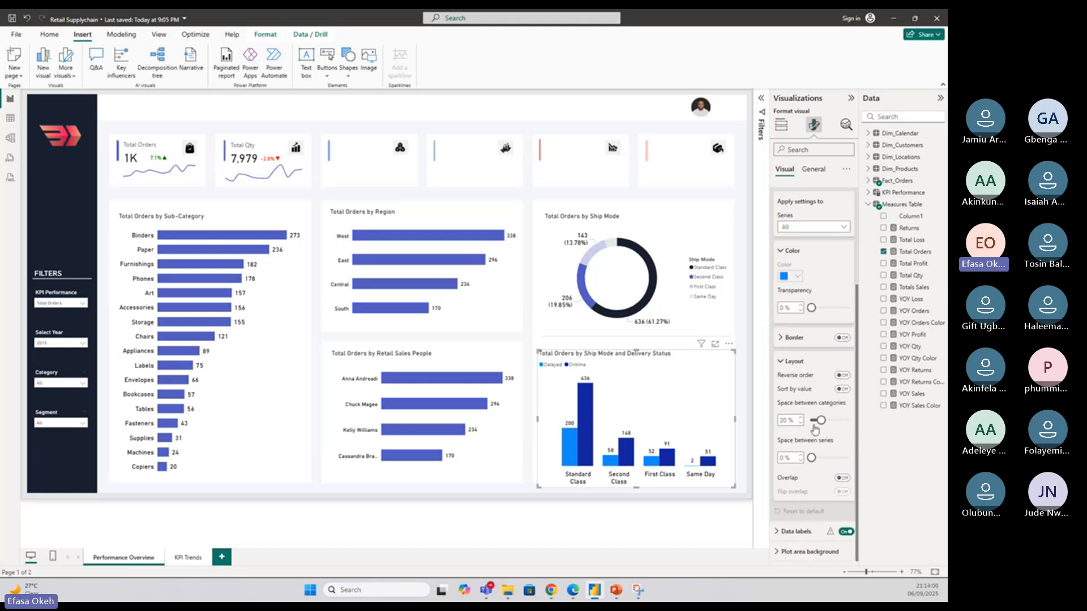
pyautogui.moveTo(820, 420); pyautogui.dragTo(827, 421)
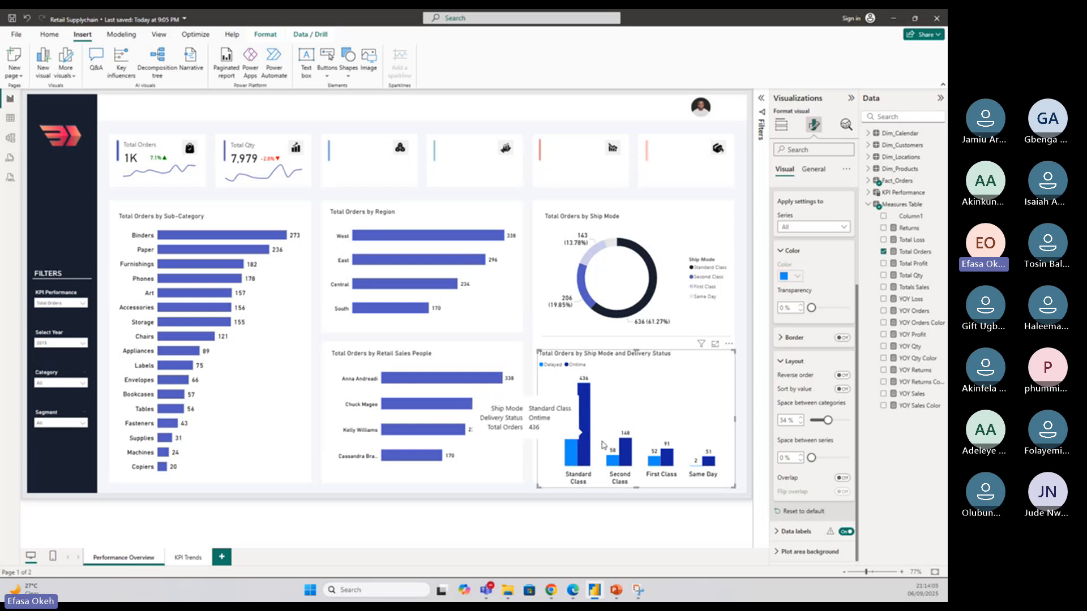
# Color the Delayed series of the Ship Mode and Delivery Status chart a muted pink, starting from the light red theme tint
pyautogui.scroll(2, 793, 232)
pyautogui.click(788, 279)
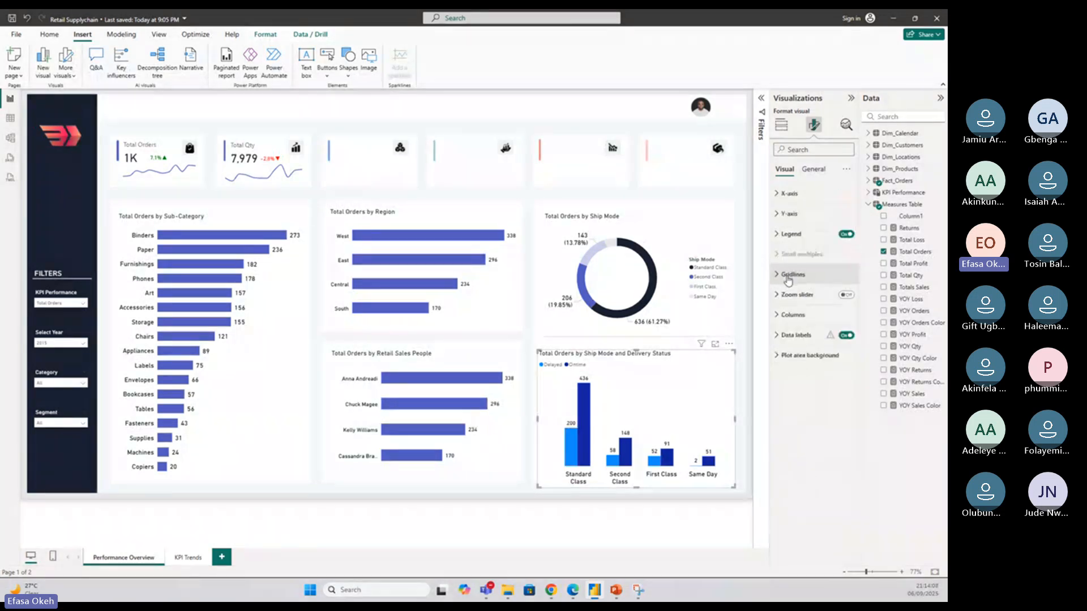
pyautogui.click(788, 281)
pyautogui.click(788, 283)
pyautogui.click(793, 315)
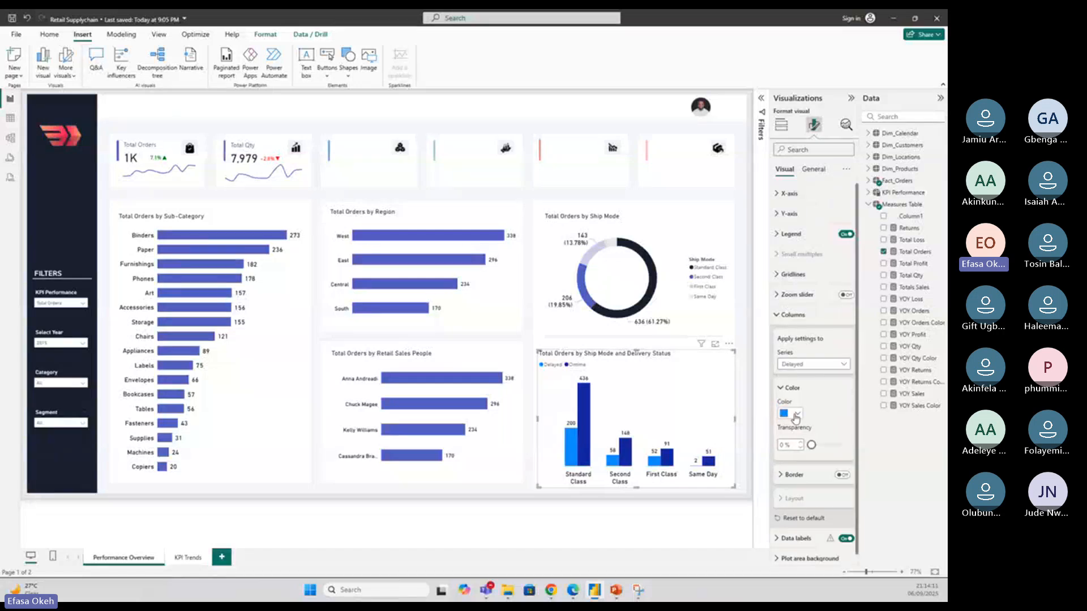
pyautogui.click(796, 416)
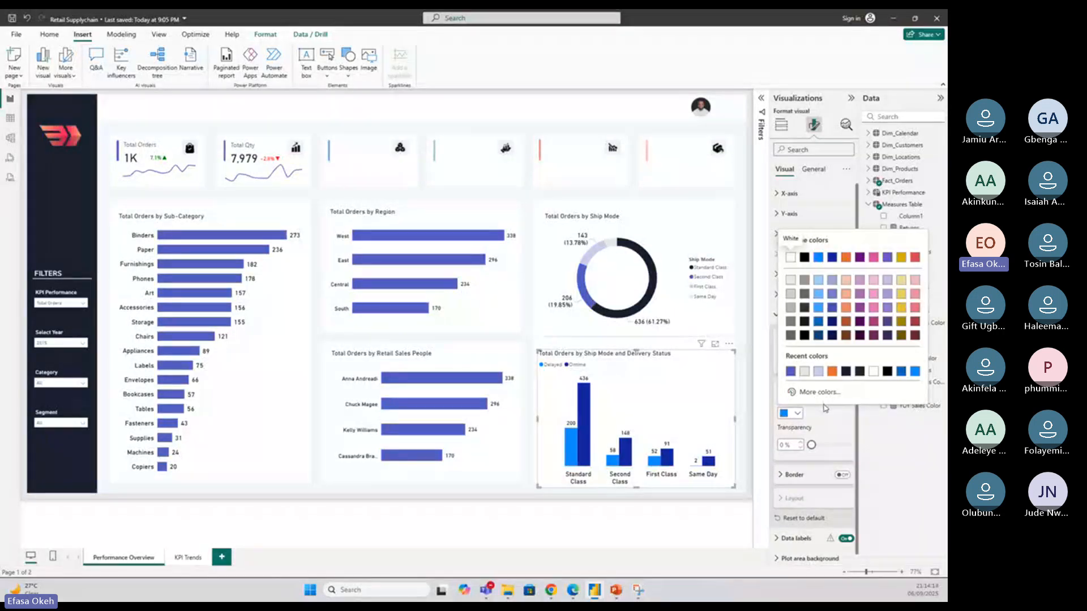
pyautogui.click(916, 285)
pyautogui.click(792, 413)
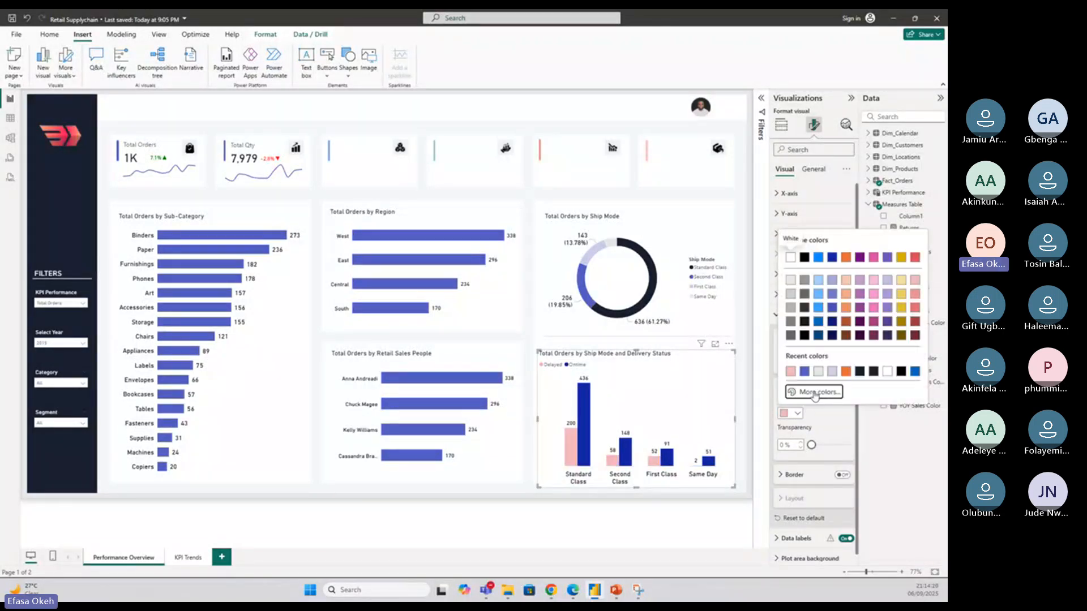
pyautogui.click(815, 391)
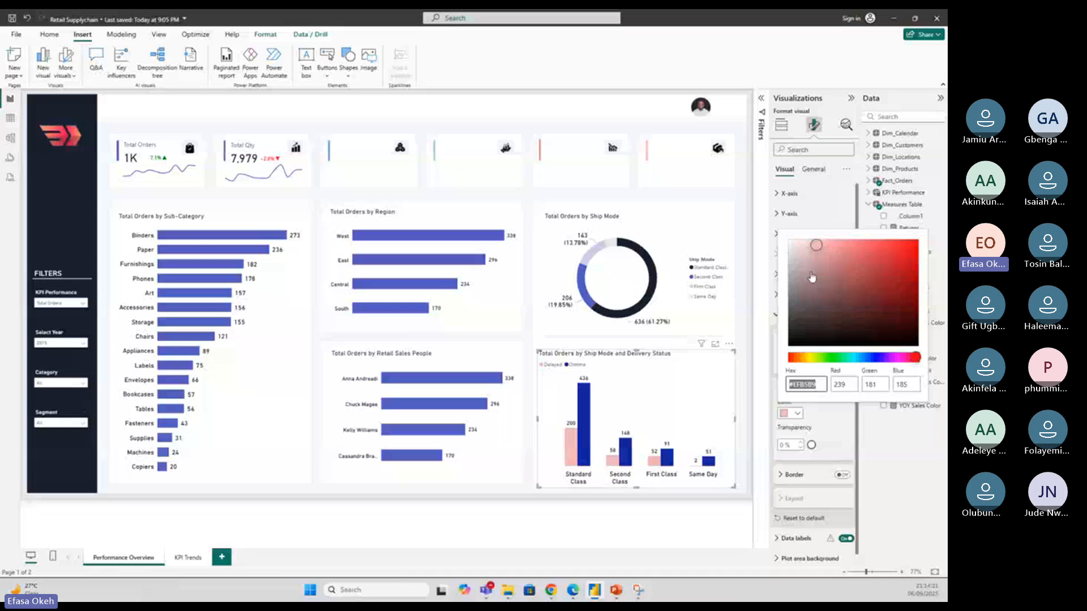
pyautogui.moveTo(812, 276); pyautogui.dragTo(811, 251)
pyautogui.click(748, 415)
# Color the Ontime series of the Ship Mode and Delivery Status chart with the recently used indigo and deselect the chart
pyautogui.click(801, 365)
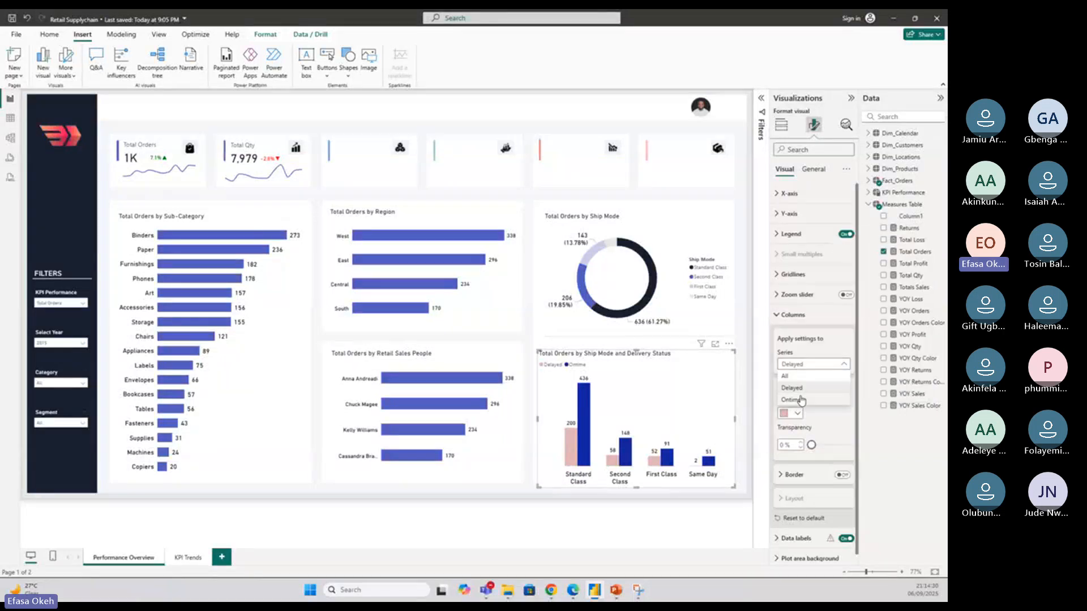
pyautogui.click(802, 401)
pyautogui.click(793, 413)
pyautogui.click(819, 379)
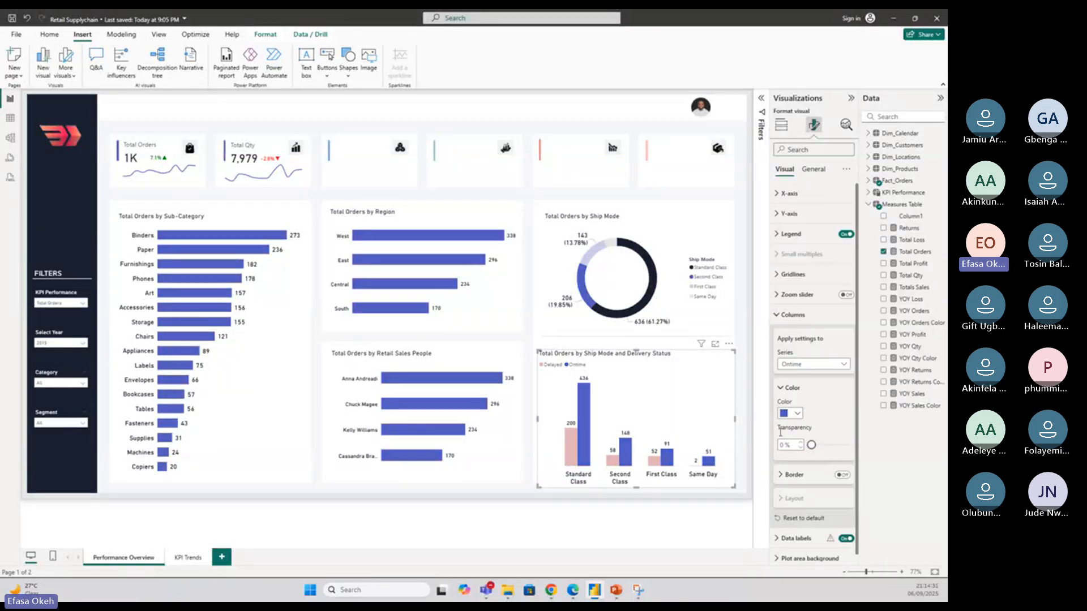
pyautogui.click(739, 507)
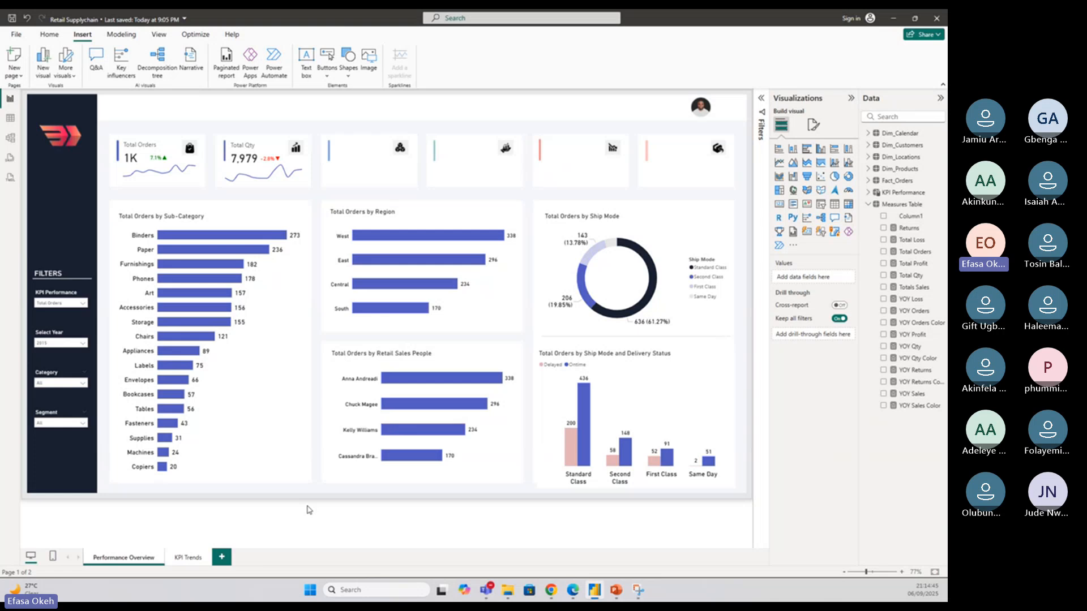
# Open the Retail Supplychain - Copy report from the Case Two folder and view its Performance Overview page
pyautogui.moveTo(507, 596)
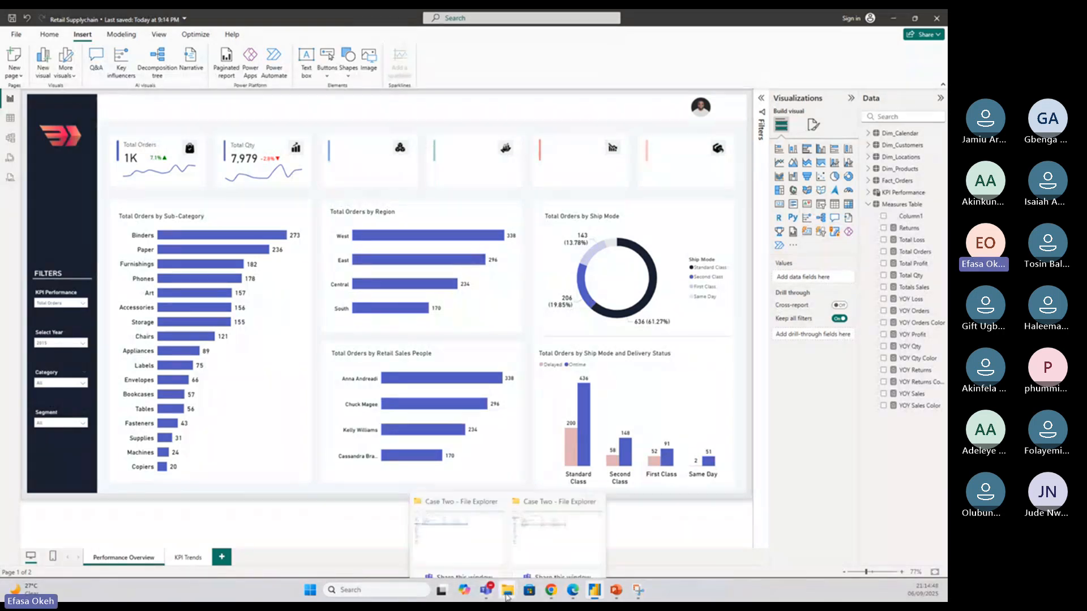
pyautogui.click(459, 529)
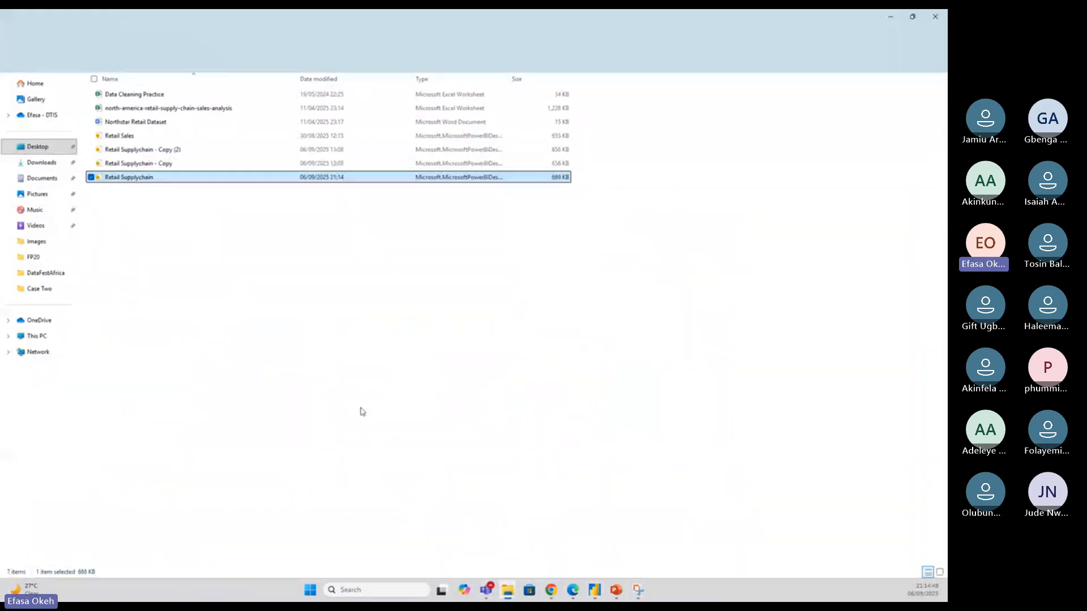
pyautogui.doubleClick(187, 166)
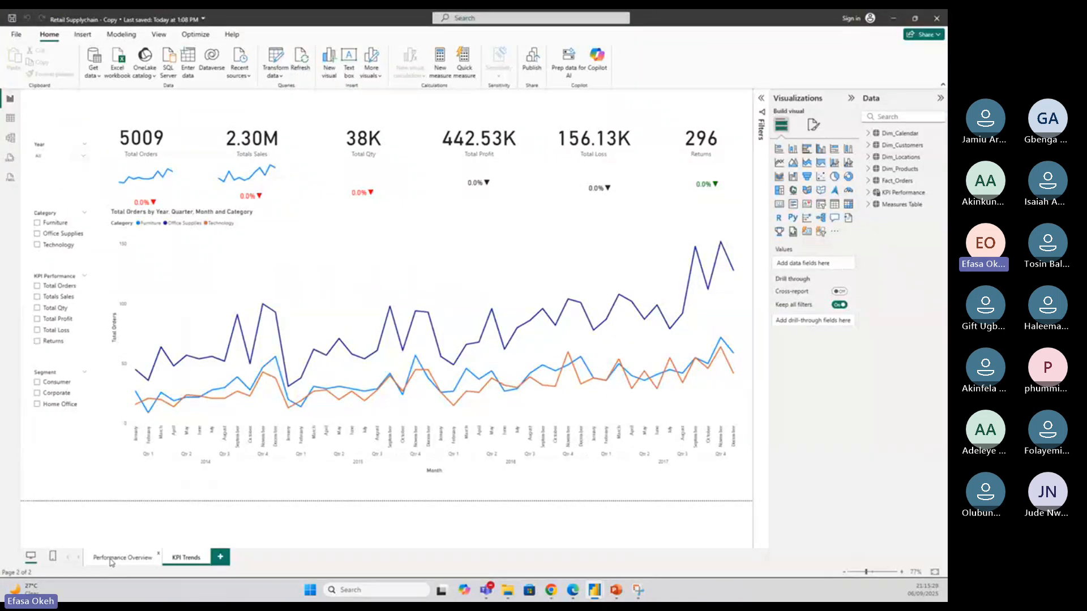
pyautogui.click(110, 559)
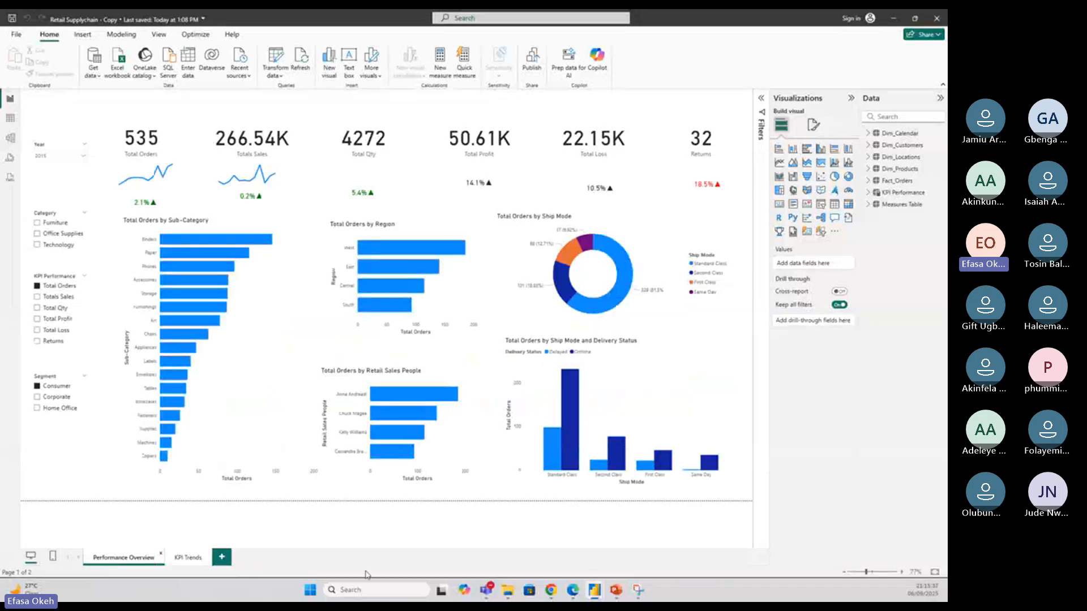
# Switch back to the Retail Supplychain report and nudge the Total Orders by Retail Sales People chart slightly to the left
pyautogui.moveTo(596, 594)
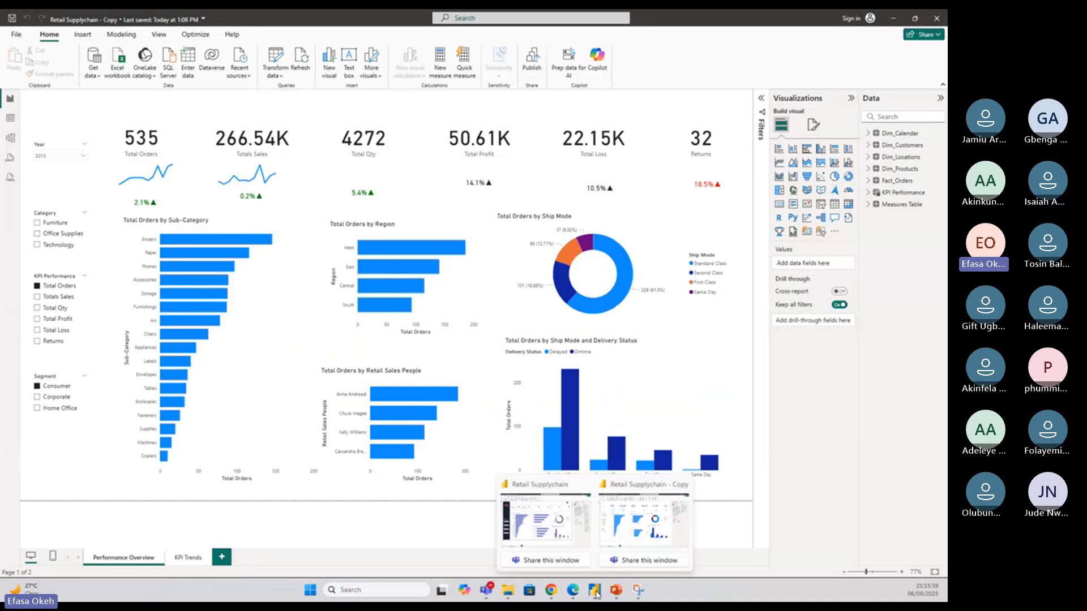
pyautogui.click(552, 541)
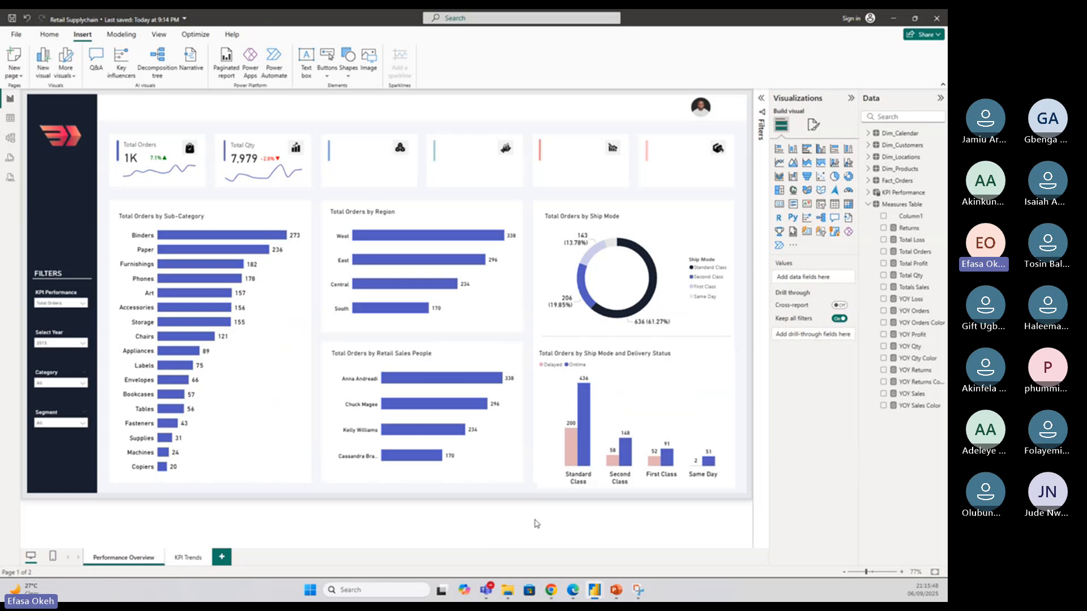
pyautogui.click(512, 443)
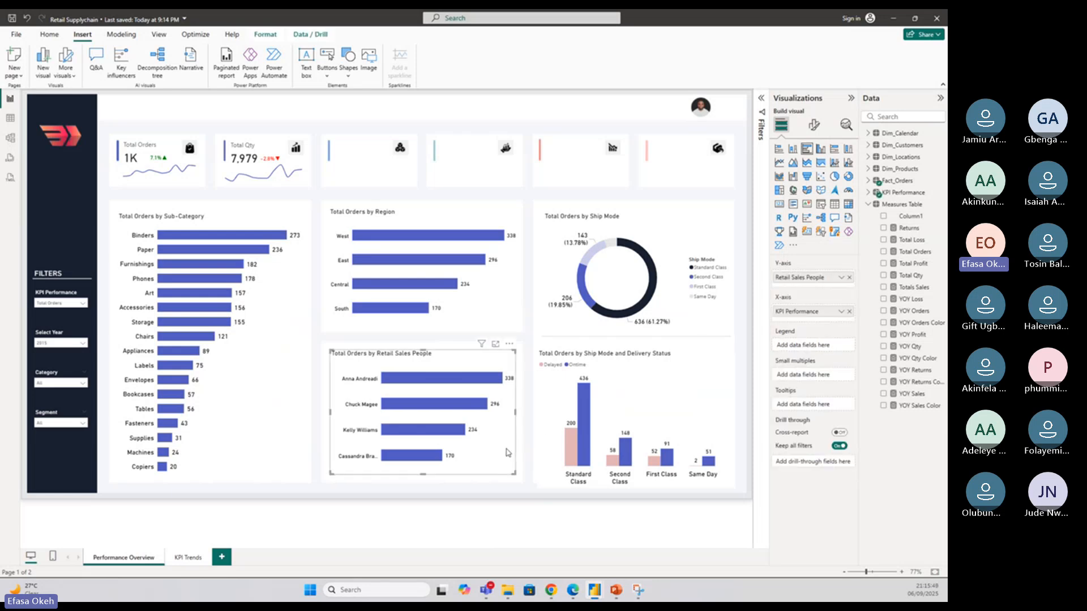
pyautogui.moveTo(508, 453); pyautogui.dragTo(503, 453)
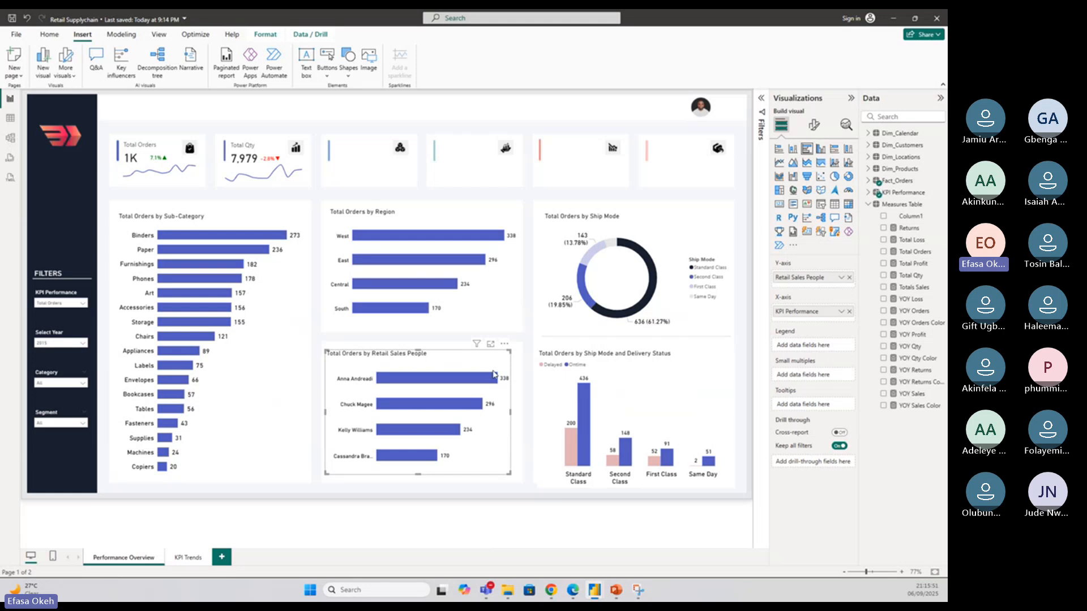
pyautogui.click(542, 387)
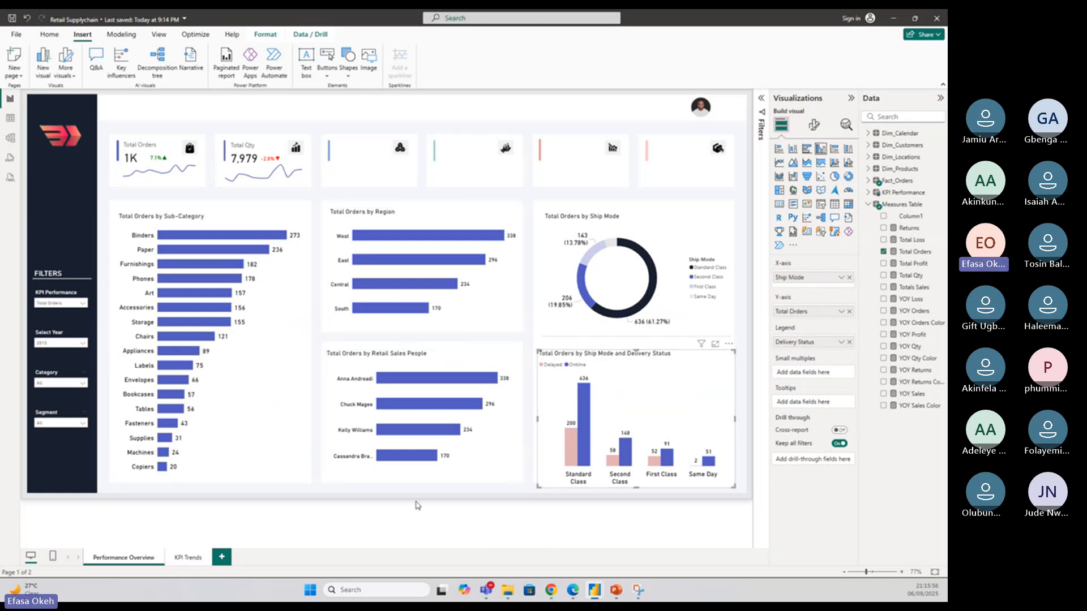
# View the Performance Overview page of the Retail Supplychain - Copy report, then return to the Retail Supplychain report
pyautogui.moveTo(594, 589)
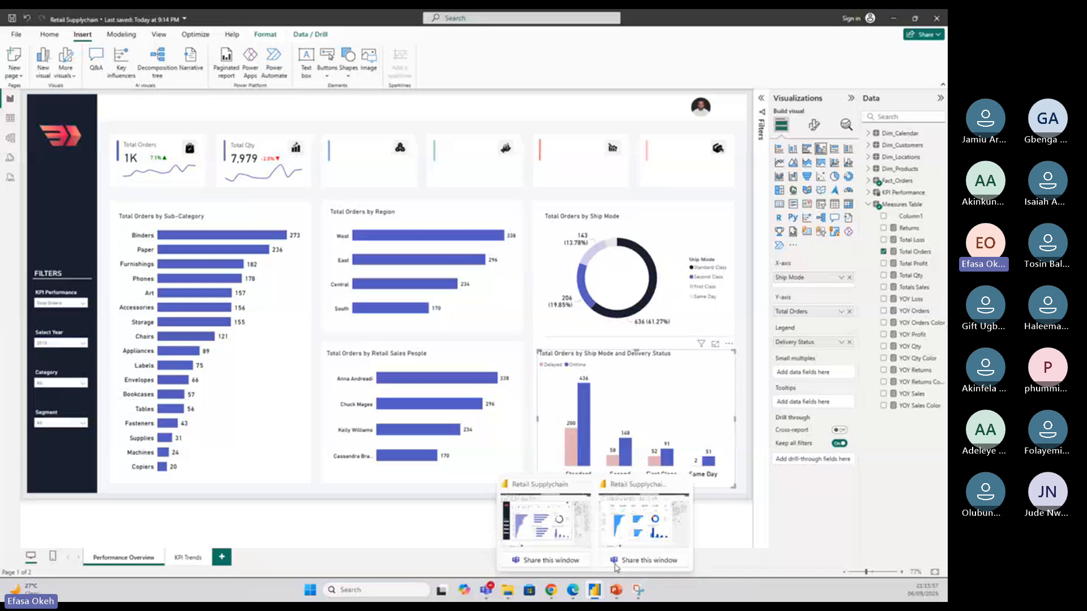
pyautogui.click(633, 533)
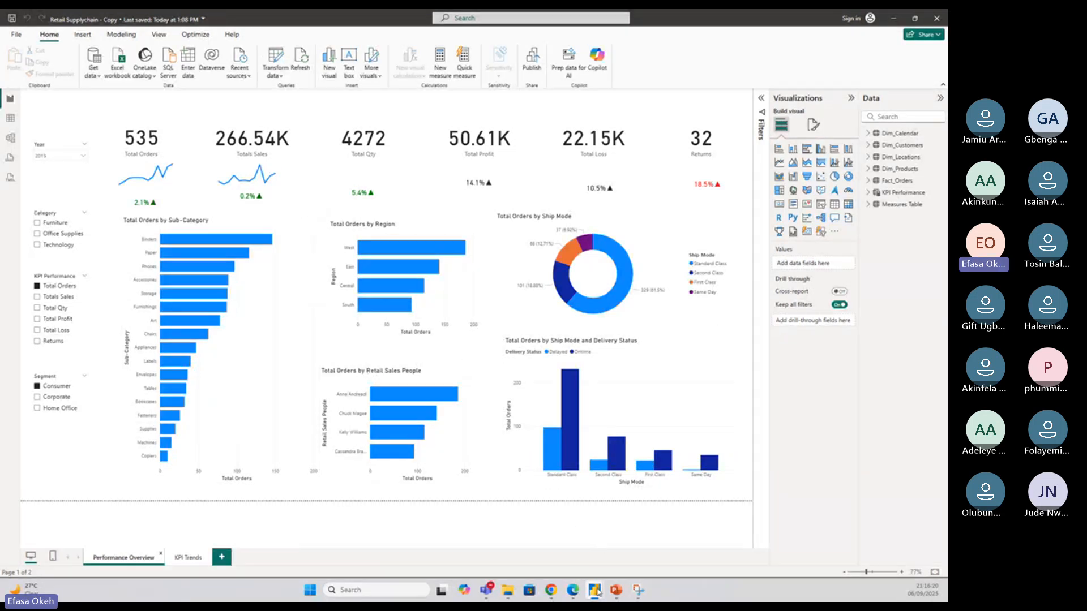
pyautogui.moveTo(599, 591)
pyautogui.click(562, 531)
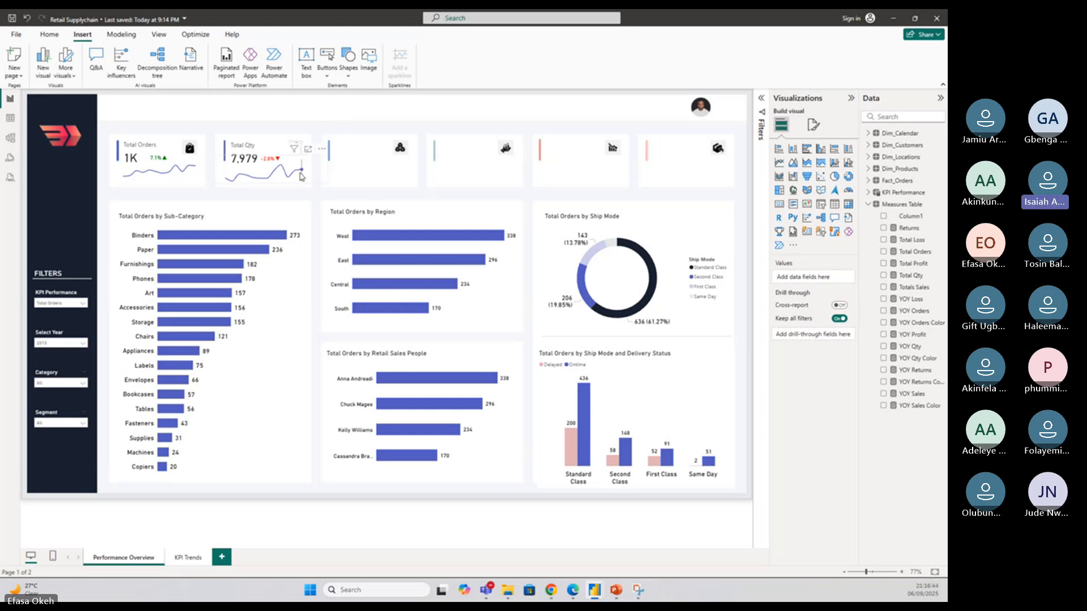
# Set the Select Year filter to 2016 and check the Retail Sales People and Region charts
pyautogui.click(426, 366)
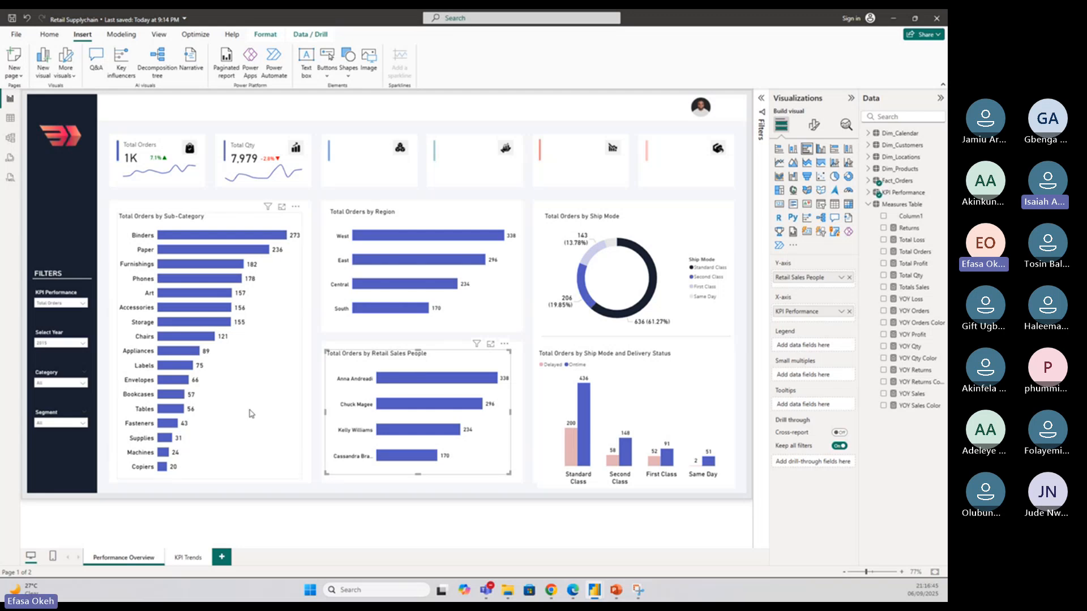
pyautogui.click(52, 345)
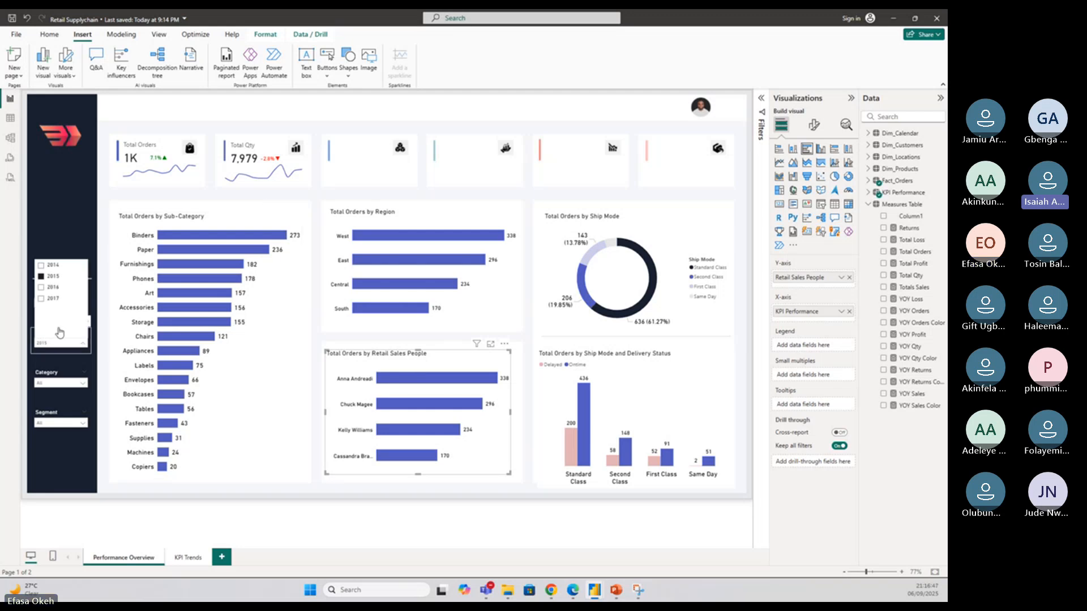
pyautogui.click(52, 288)
pyautogui.click(92, 368)
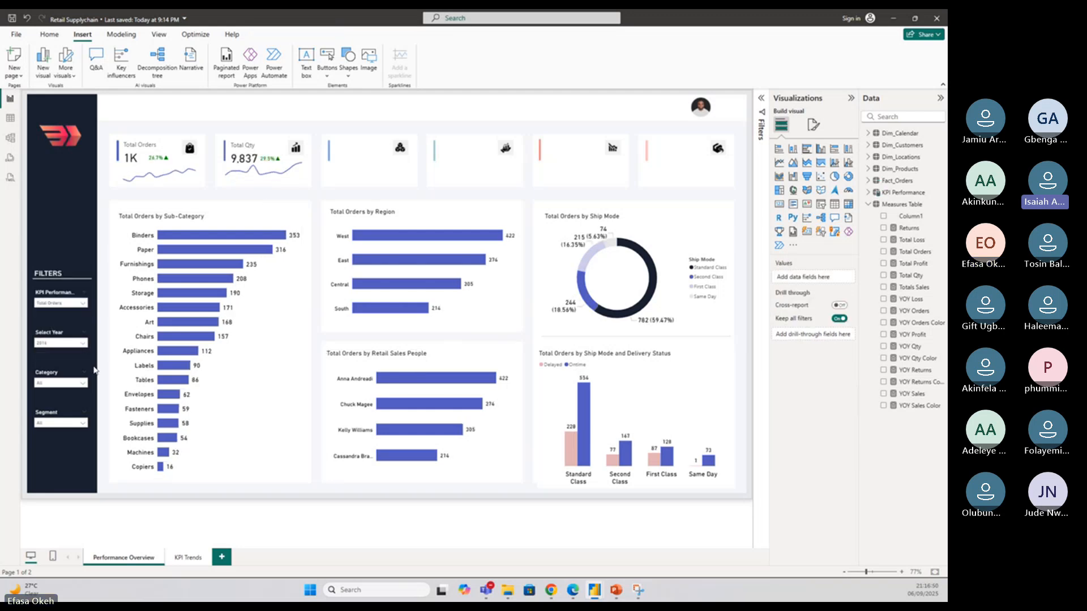
pyautogui.click(384, 367)
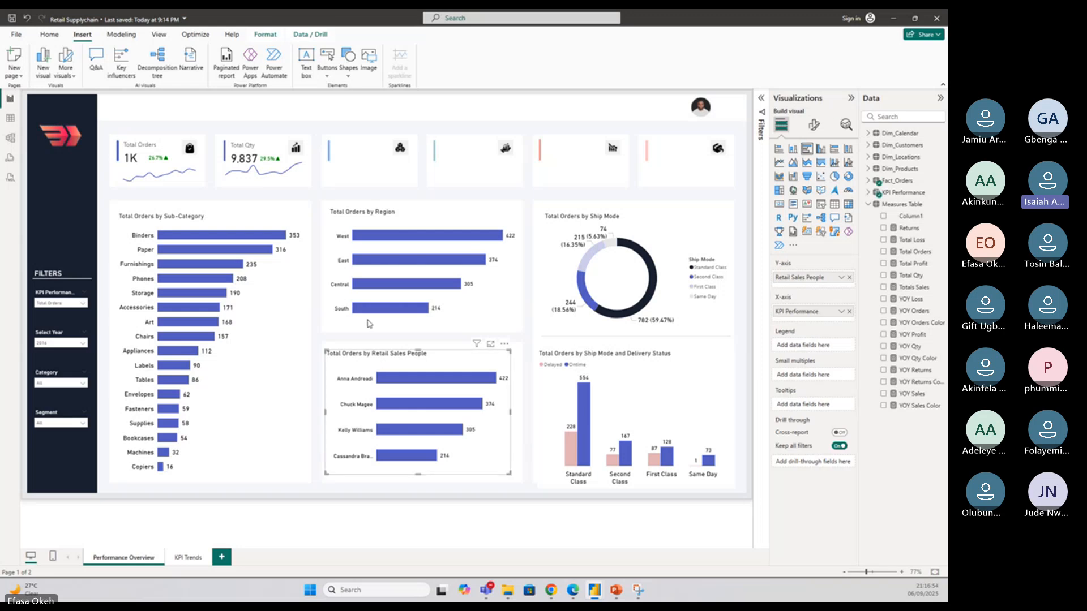
pyautogui.click(434, 321)
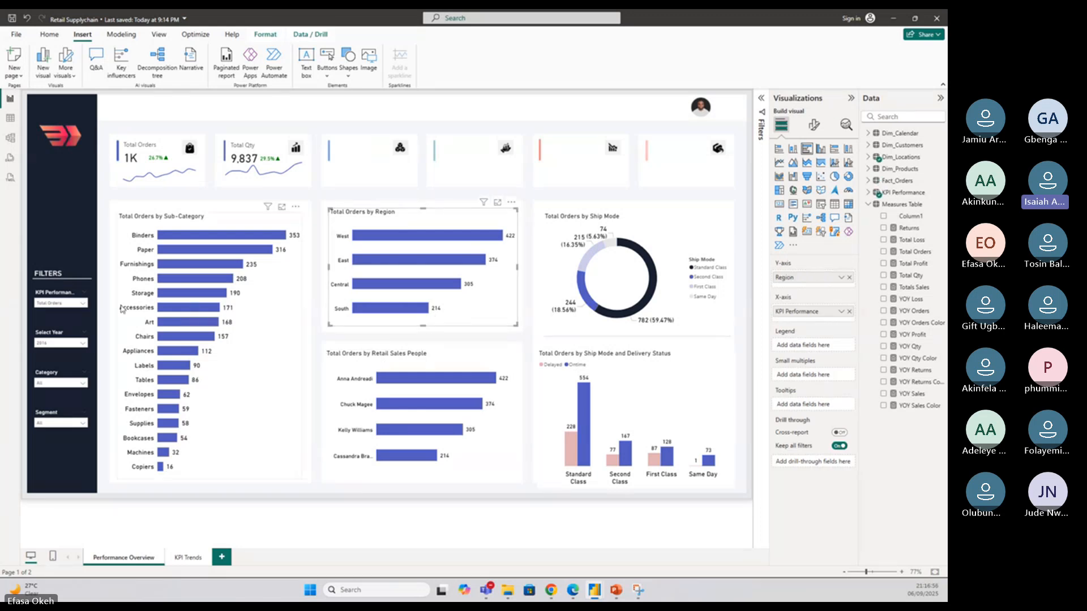
# Try the KPI Performance filter on Total Qty, Total Profit and Totals Sales to test the charts
pyautogui.click(64, 304)
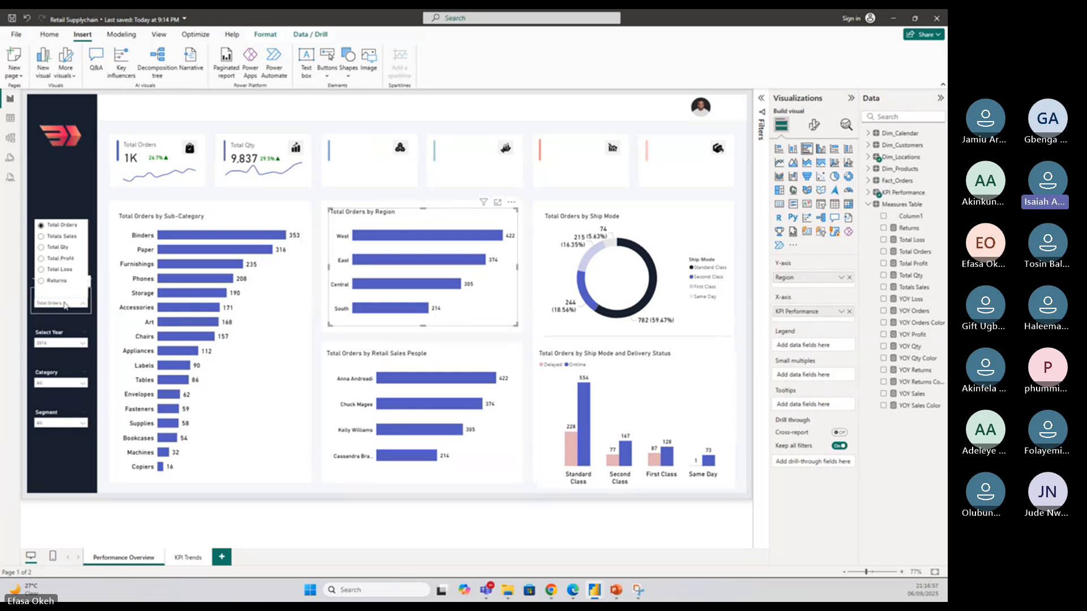
pyautogui.click(59, 247)
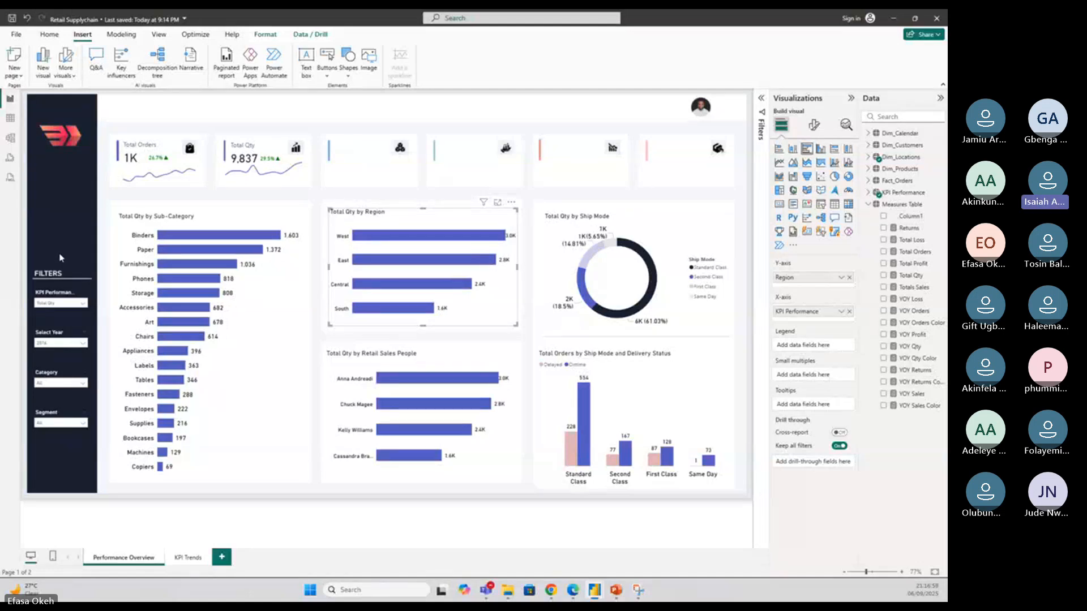
pyautogui.click(64, 303)
pyautogui.click(62, 263)
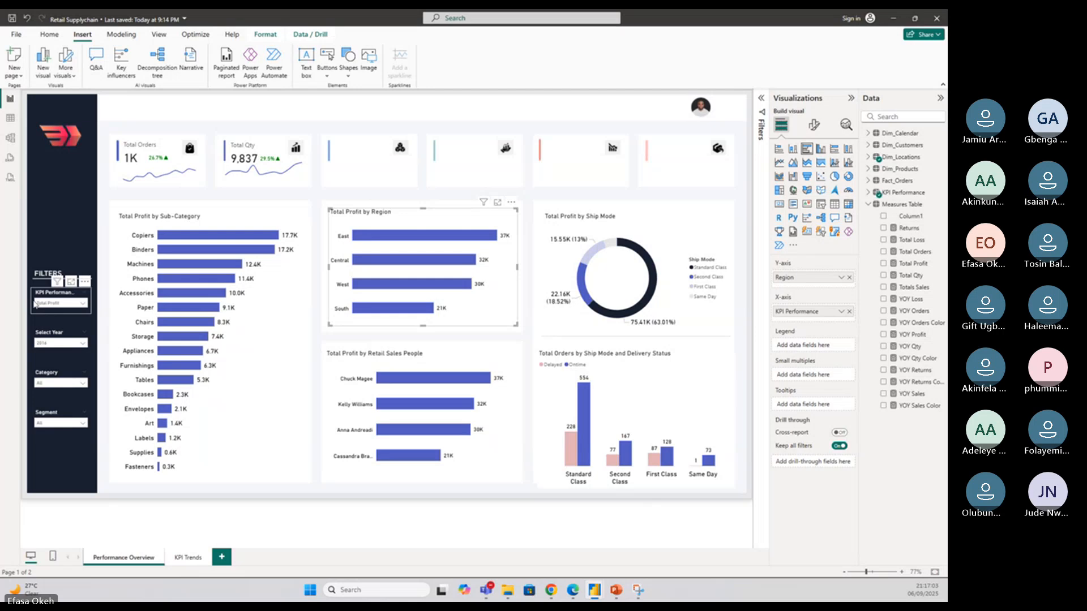
pyautogui.click(57, 303)
pyautogui.click(64, 248)
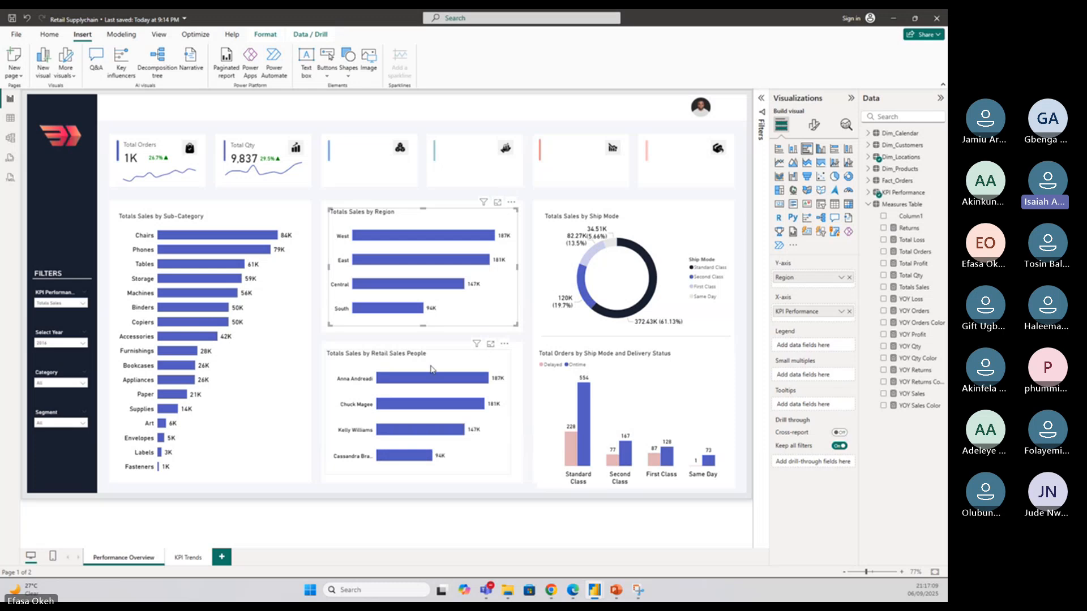
# Set the KPI Performance filter to Total Qty and leave all visuals deselected
pyautogui.click(59, 303)
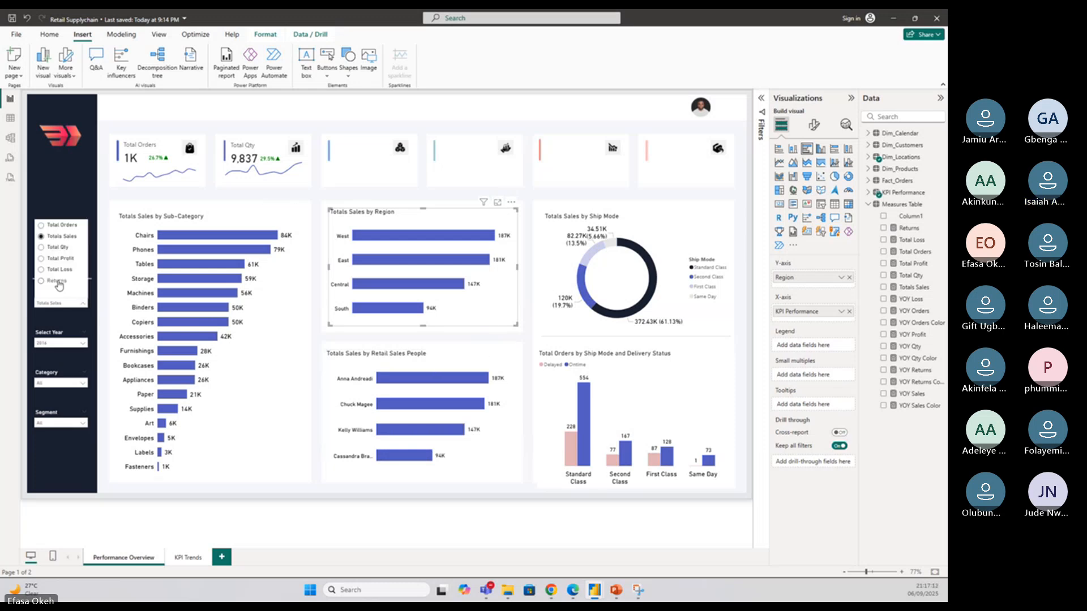
pyautogui.click(59, 247)
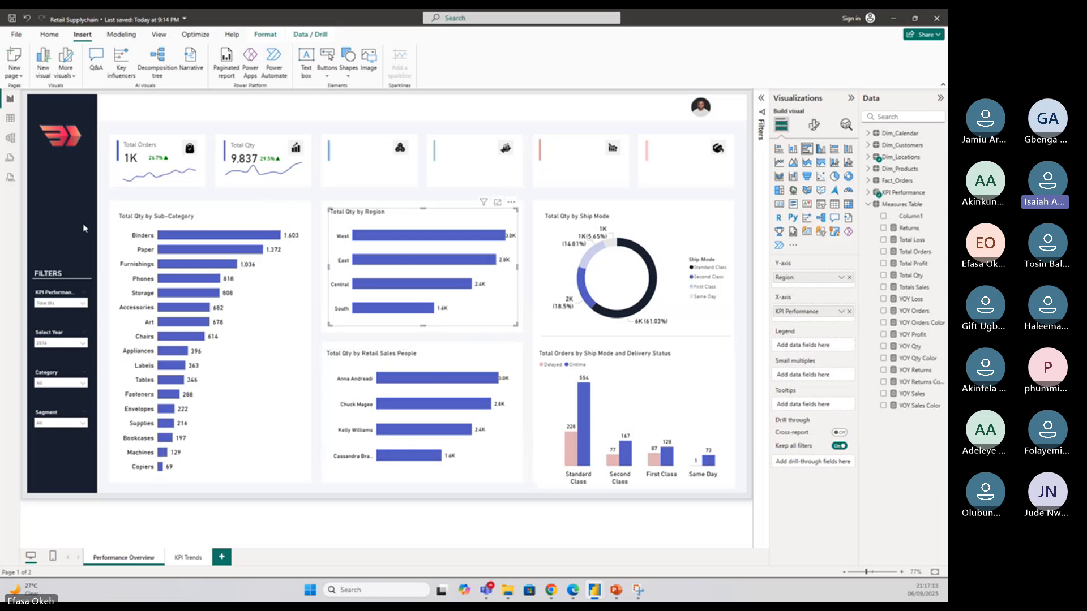
pyautogui.click(83, 228)
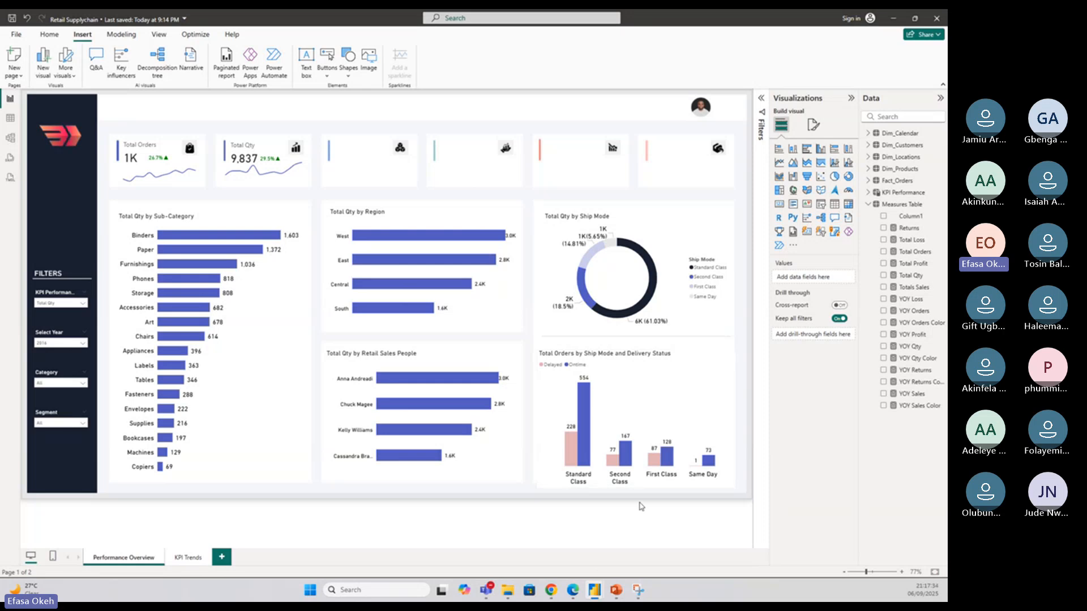
# Switch to the Retail Supplychain - Copy report and cut all visuals from its Performance Overview page
pyautogui.moveTo(596, 591)
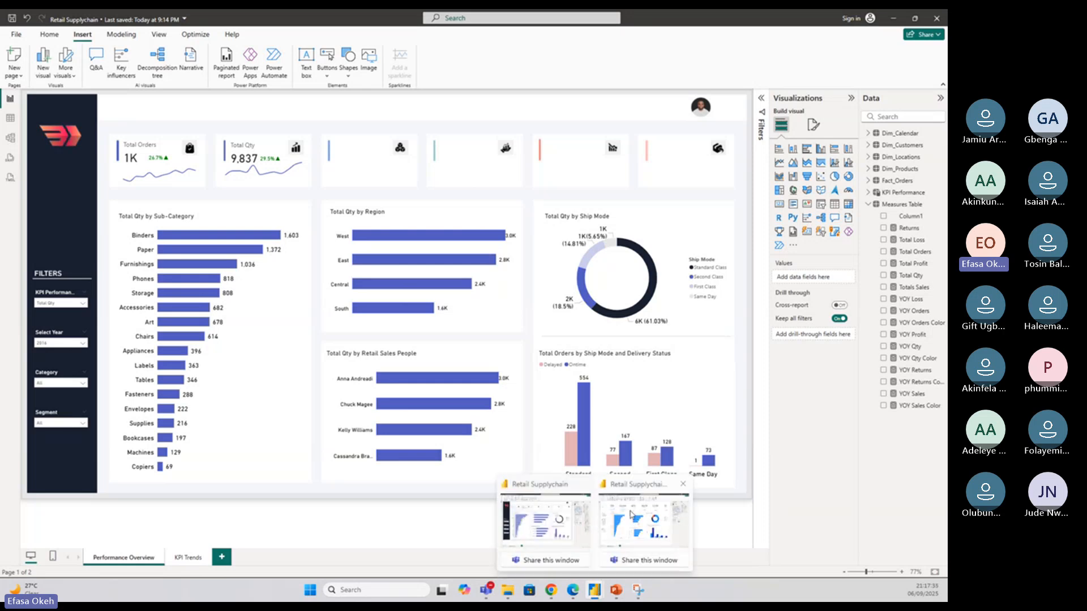
pyautogui.click(643, 535)
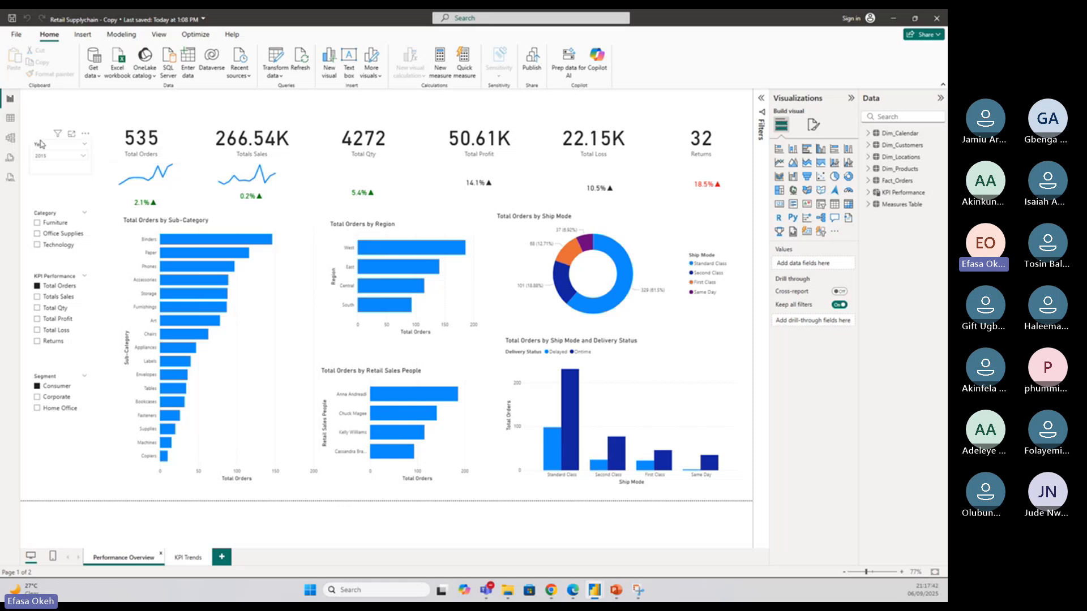
pyautogui.hotkey('ctrl', 'a')
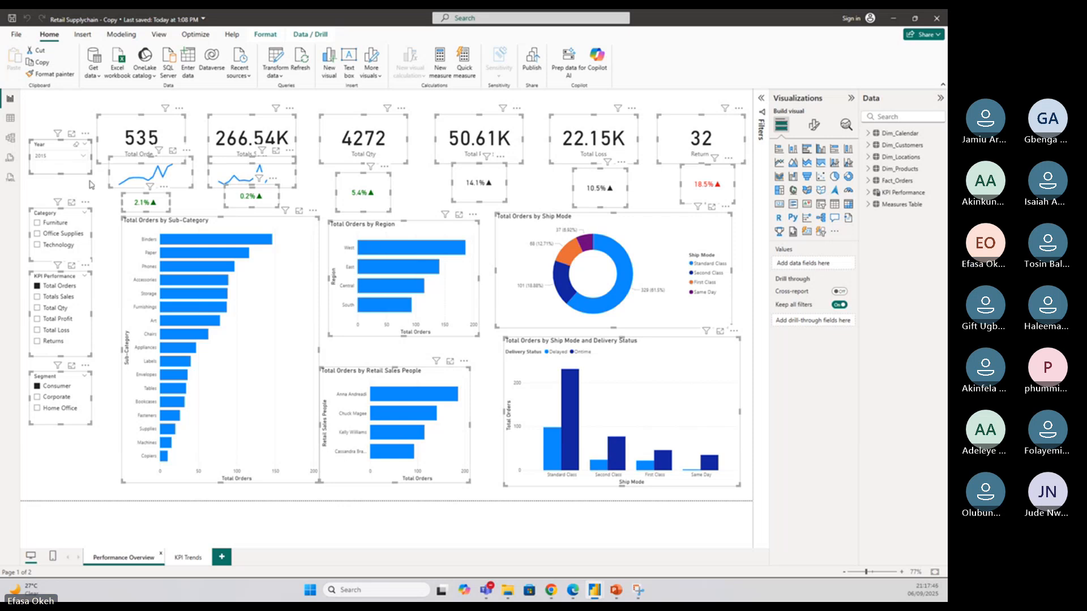
pyautogui.hotkey('ctrl', 'x')
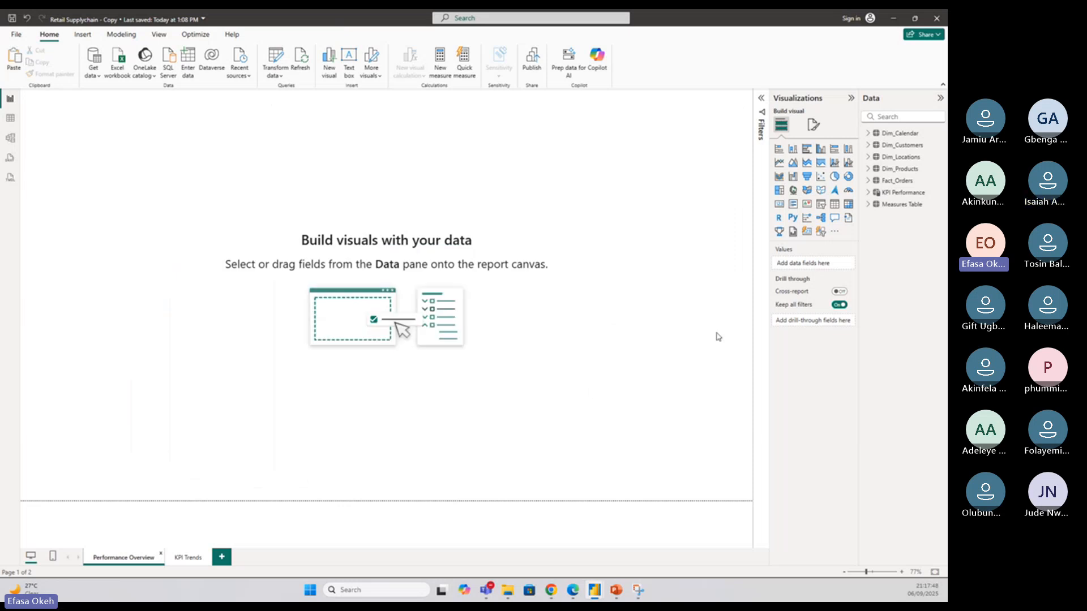
# Switch to the PowerPoint presentation, cancel the custom color selection and delete the blue square from slide 2
pyautogui.click(617, 590)
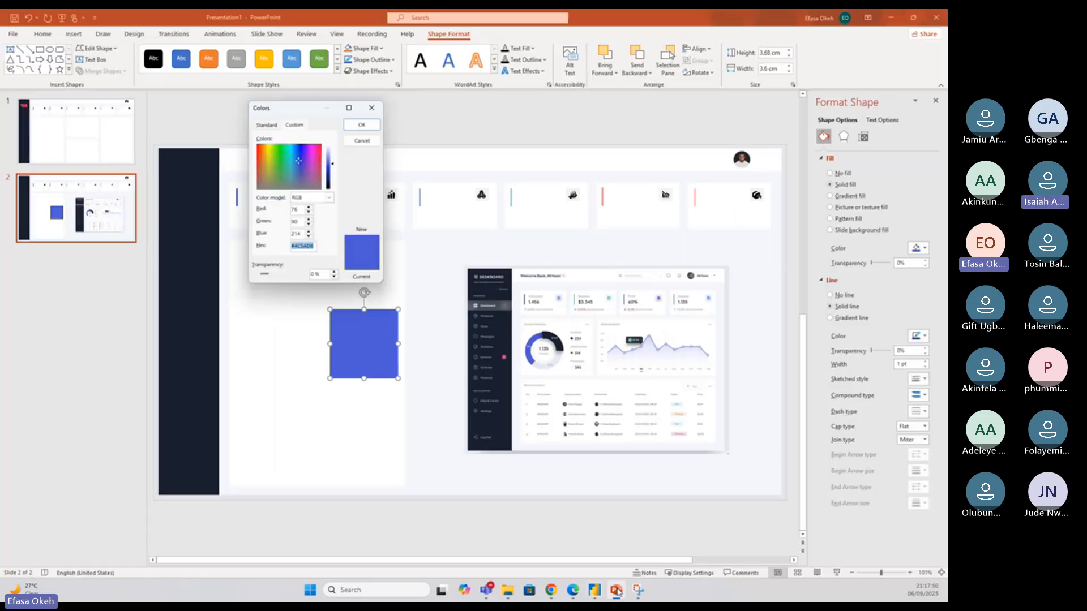
pyautogui.click(363, 140)
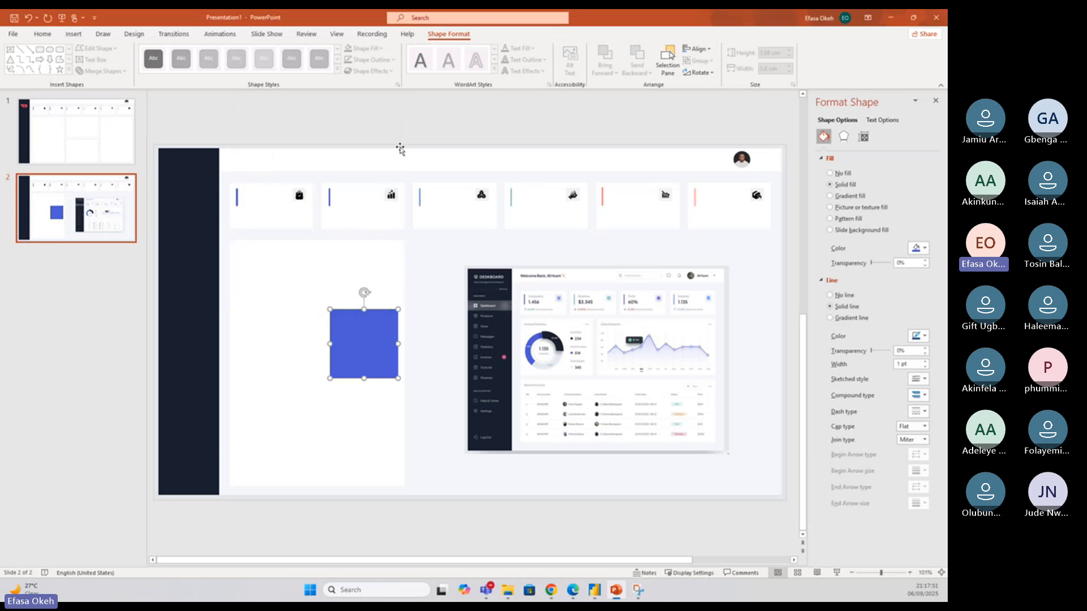
pyautogui.click(400, 149)
pyautogui.click(364, 364)
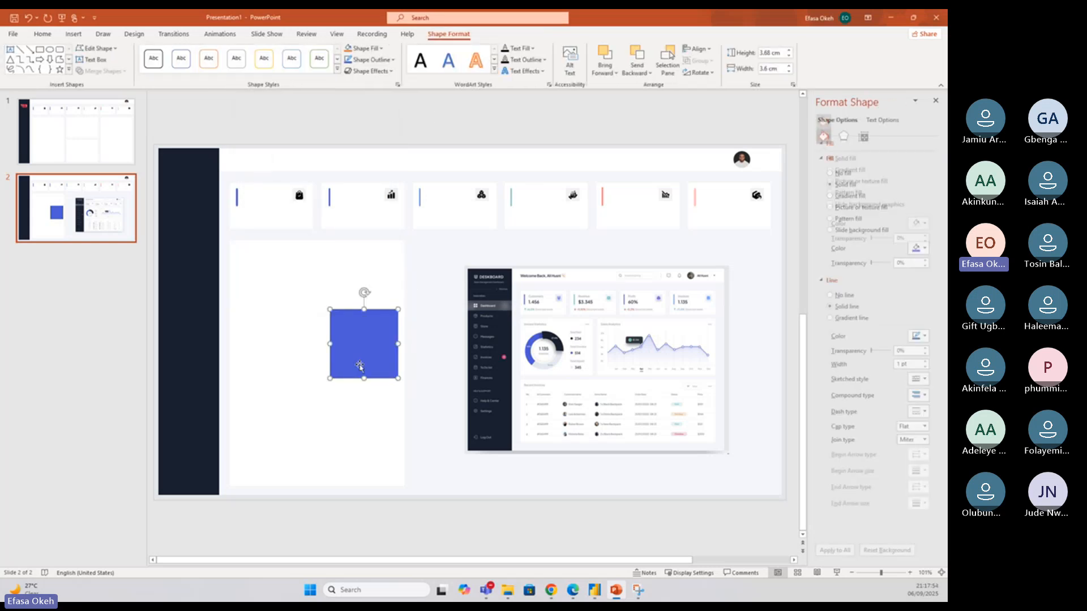
pyautogui.press('Delete')
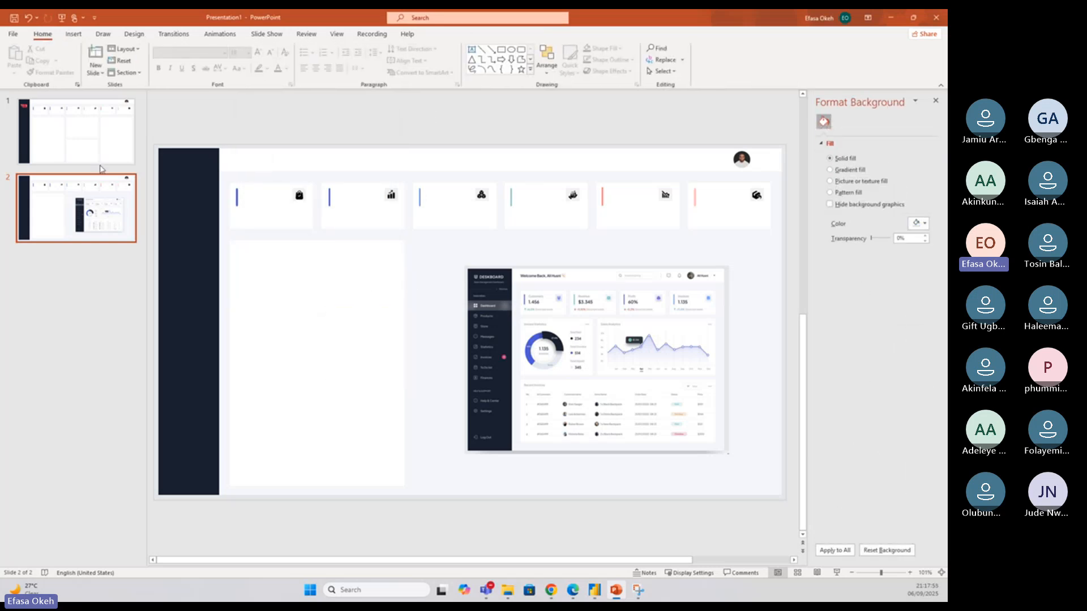
# Paste the cut visuals back onto the Retail Supplychain - Copy report's Performance Overview page and return to the Retail Supplychain report
pyautogui.moveTo(595, 591)
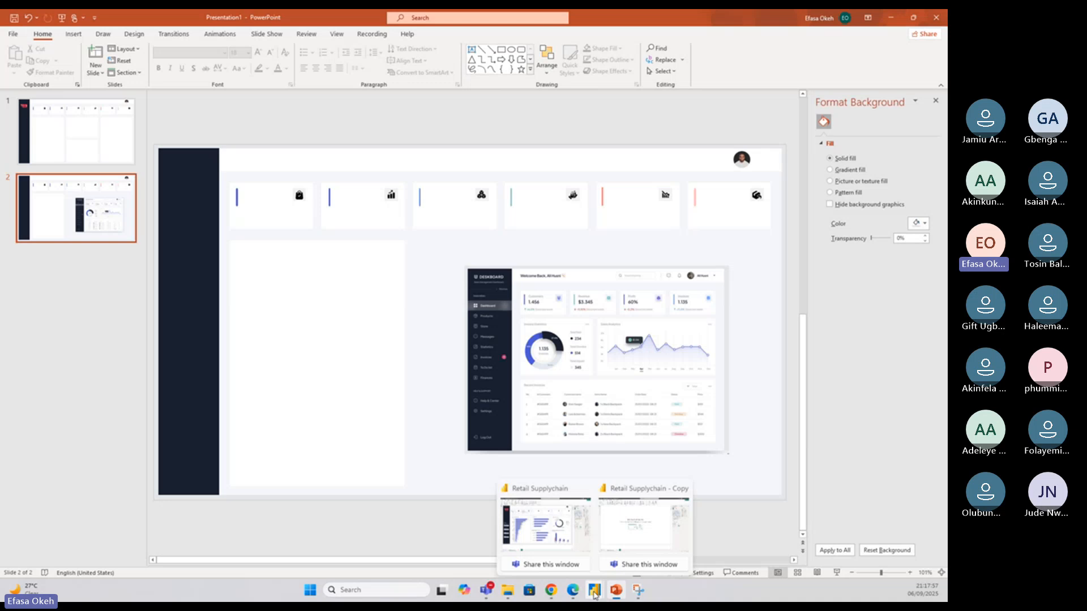
pyautogui.click(626, 542)
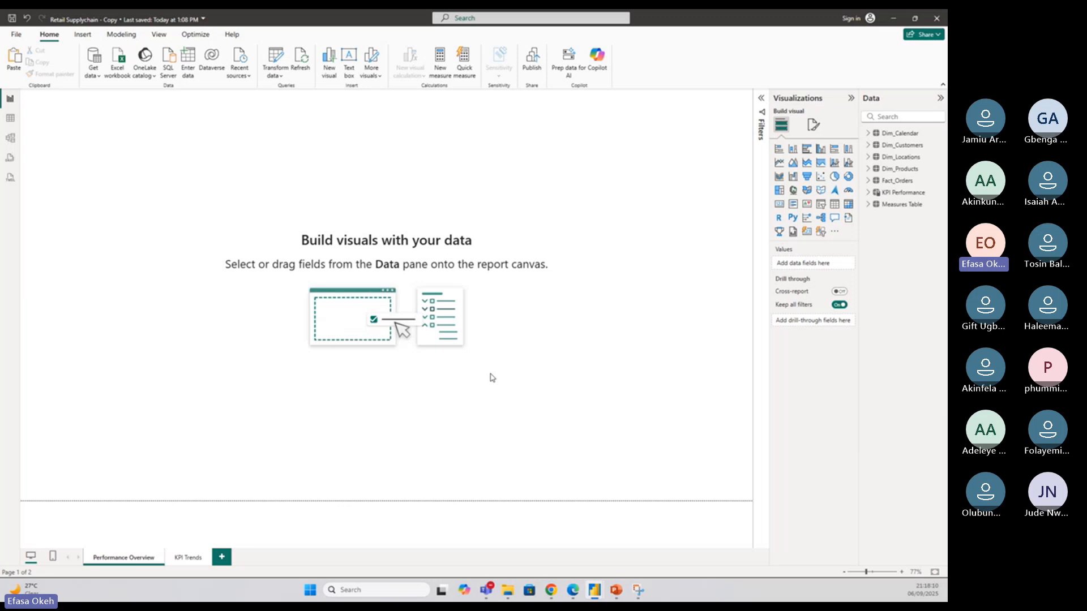
pyautogui.hotkey('ctrl', 'v')
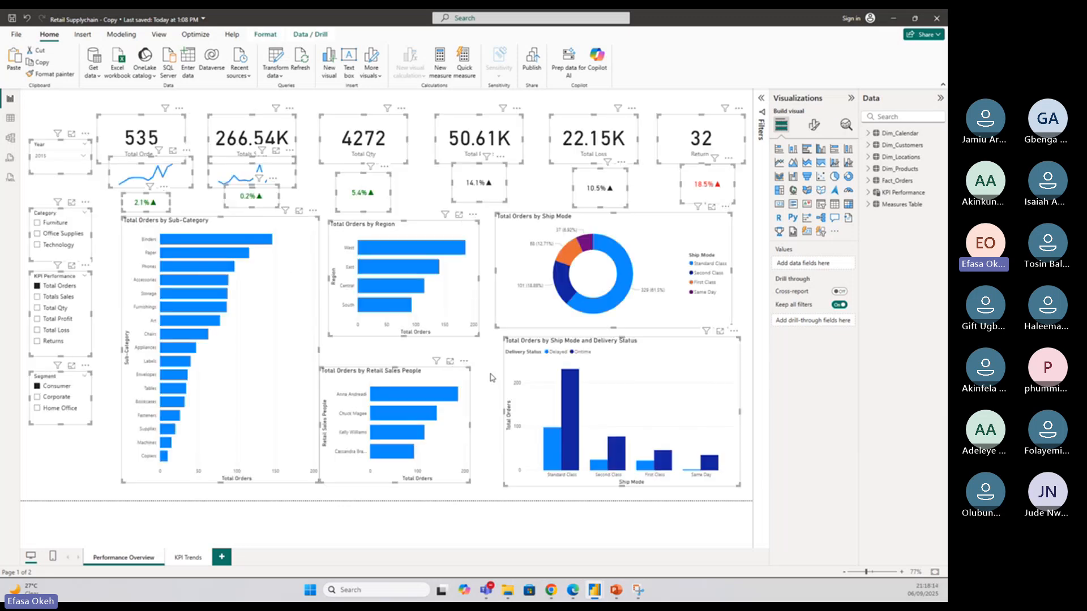
pyautogui.click(491, 379)
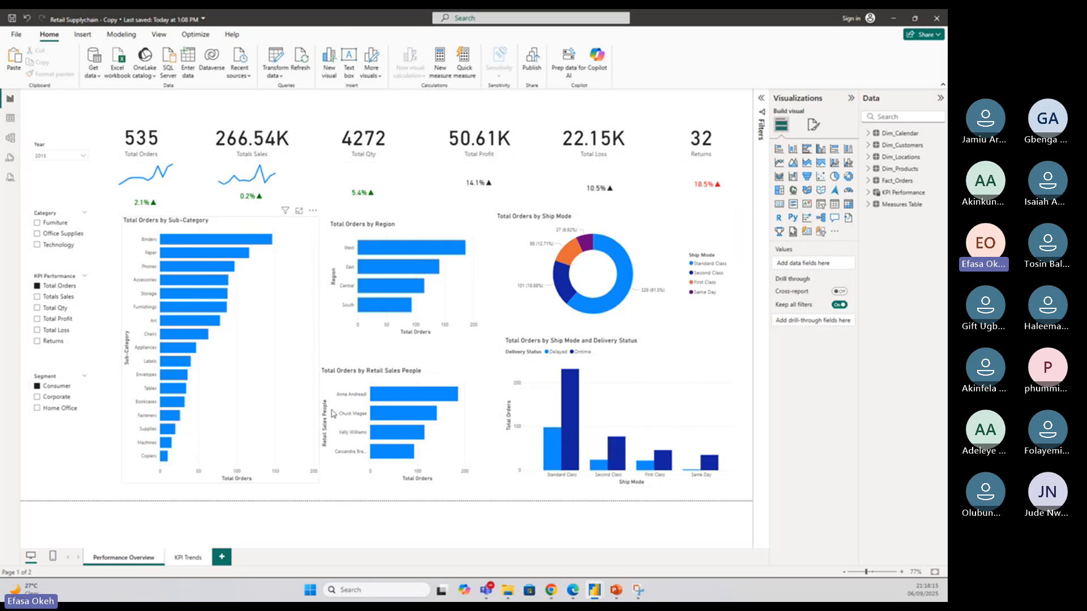
pyautogui.moveTo(595, 592)
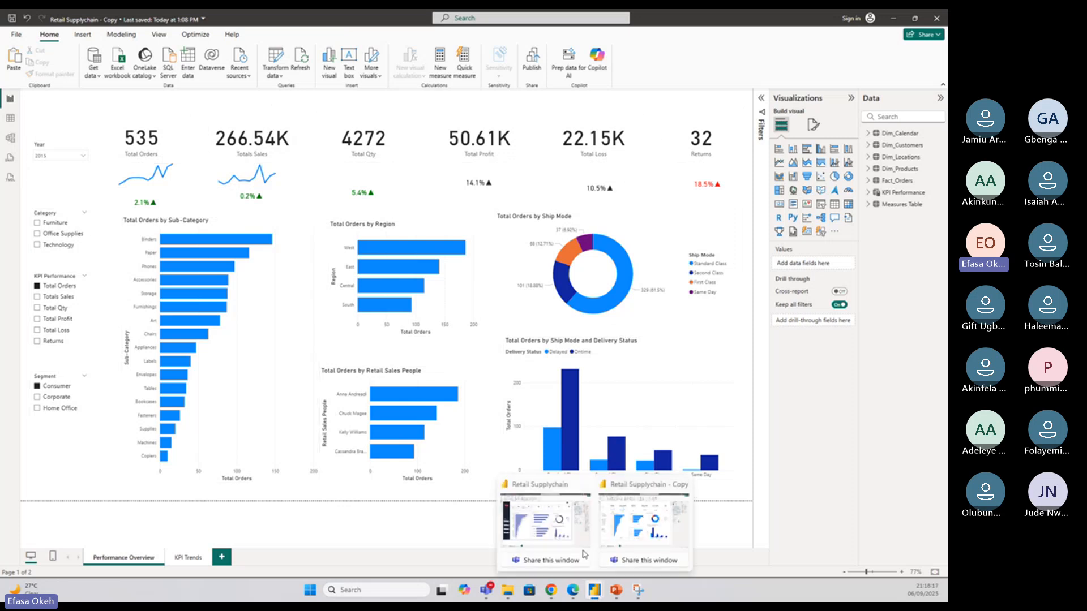
pyautogui.click(543, 526)
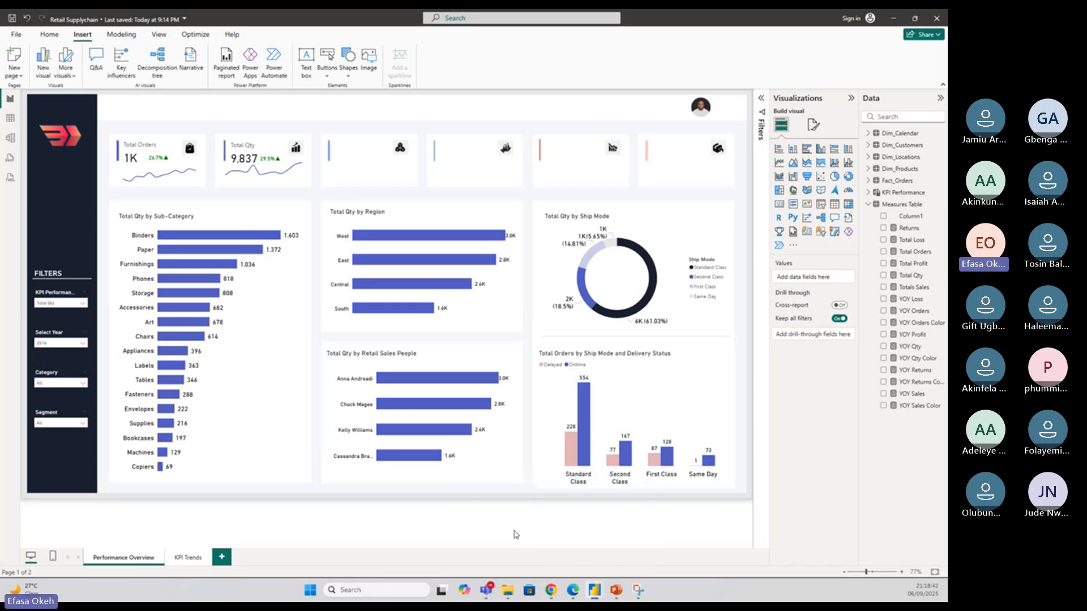
# Switch to Chrome and enlarge the shot_69.png dashboard design on Pinterest to examine its layout and colors
pyautogui.click(551, 590)
pyautogui.click(513, 543)
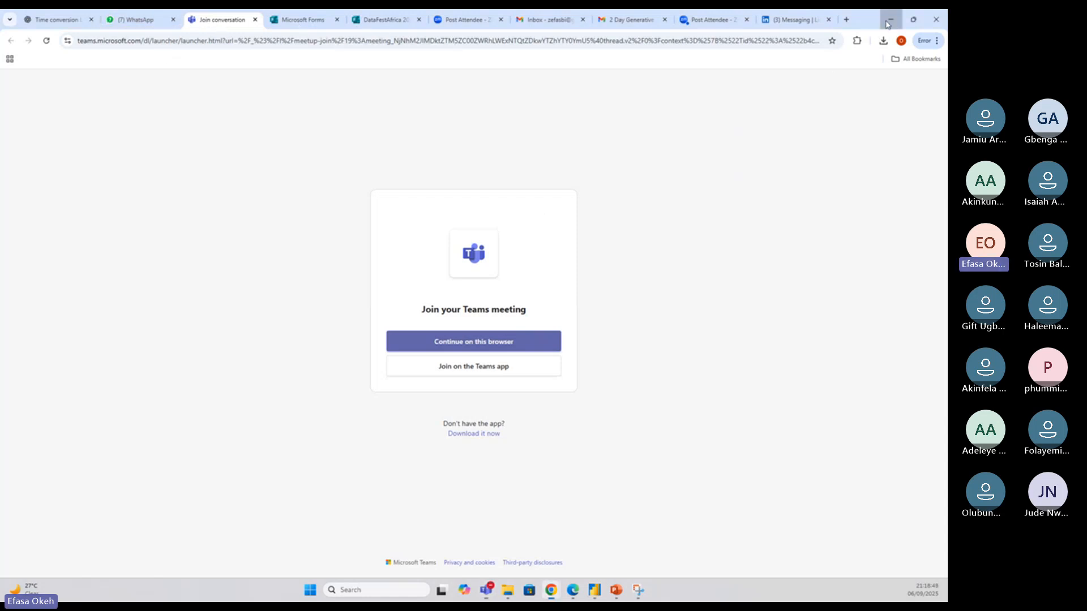
pyautogui.click(552, 591)
pyautogui.moveTo(552, 594)
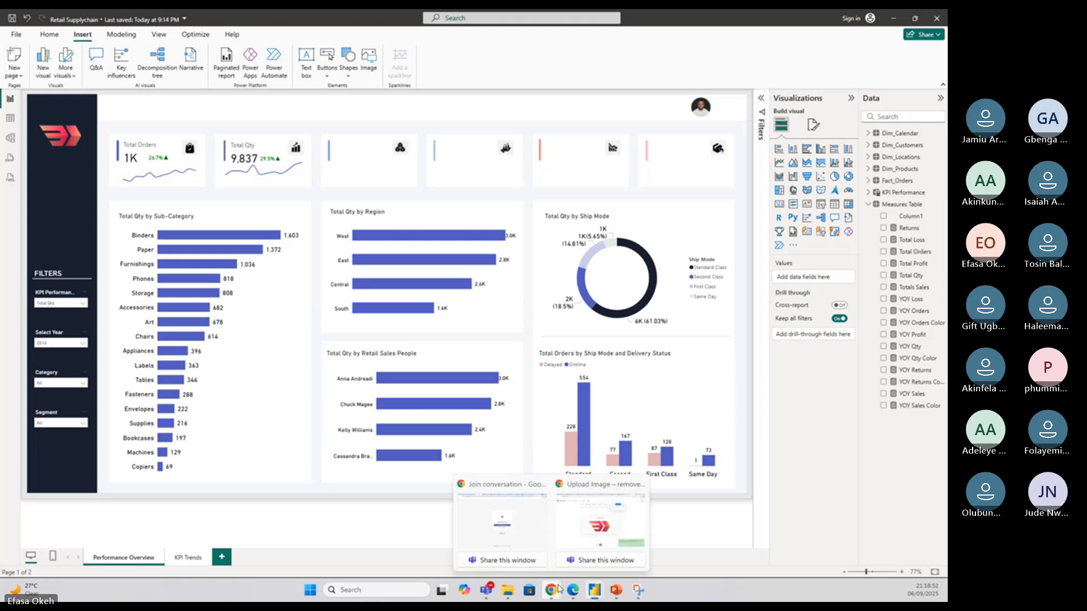
pyautogui.click(602, 519)
pyautogui.click(264, 20)
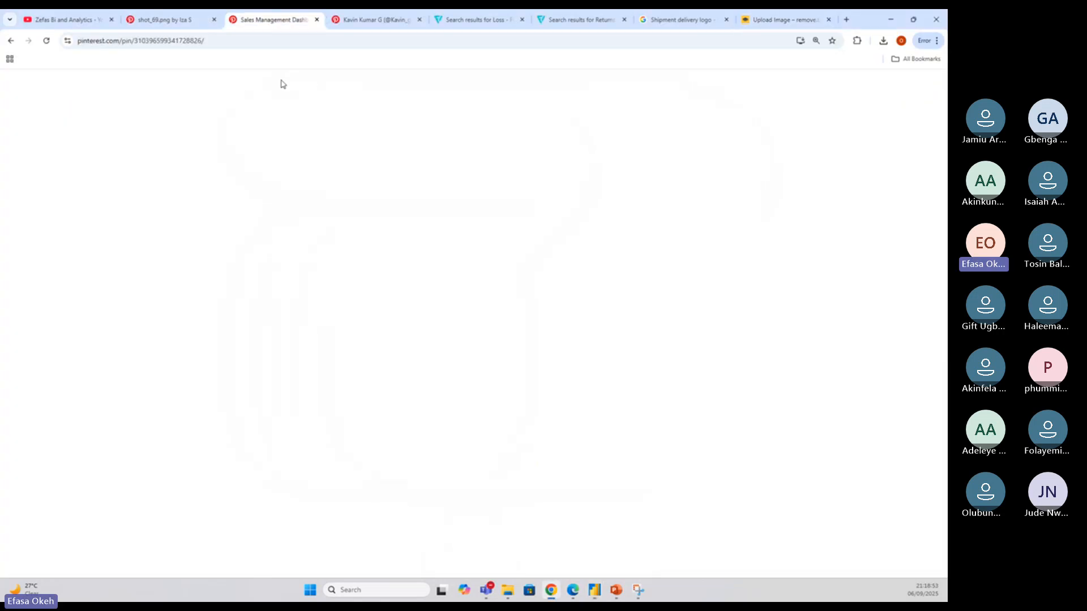
pyautogui.click(16, 44)
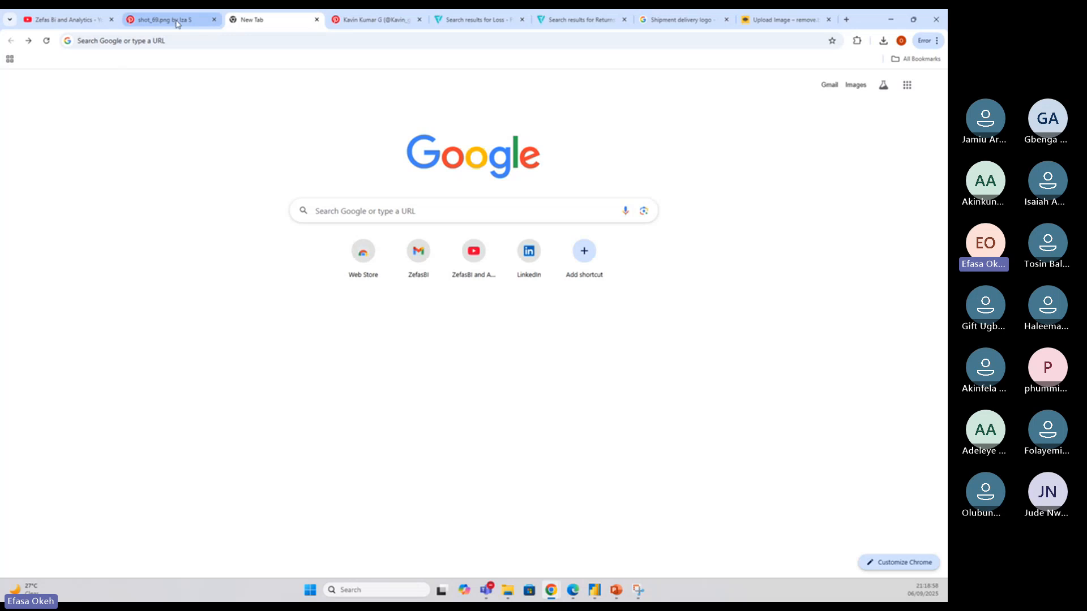
pyautogui.click(180, 20)
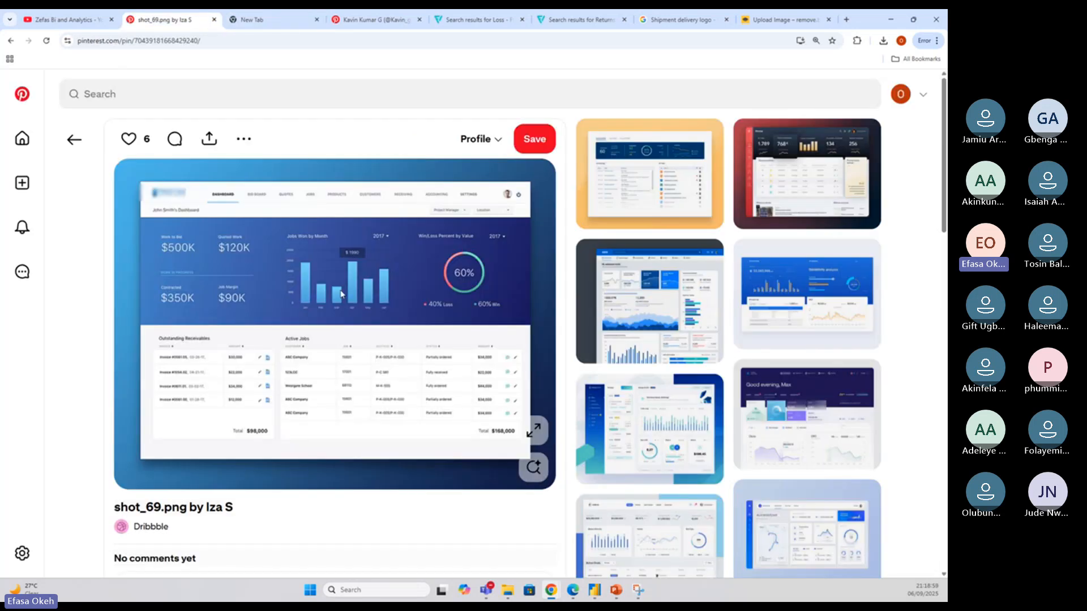
pyautogui.click(532, 433)
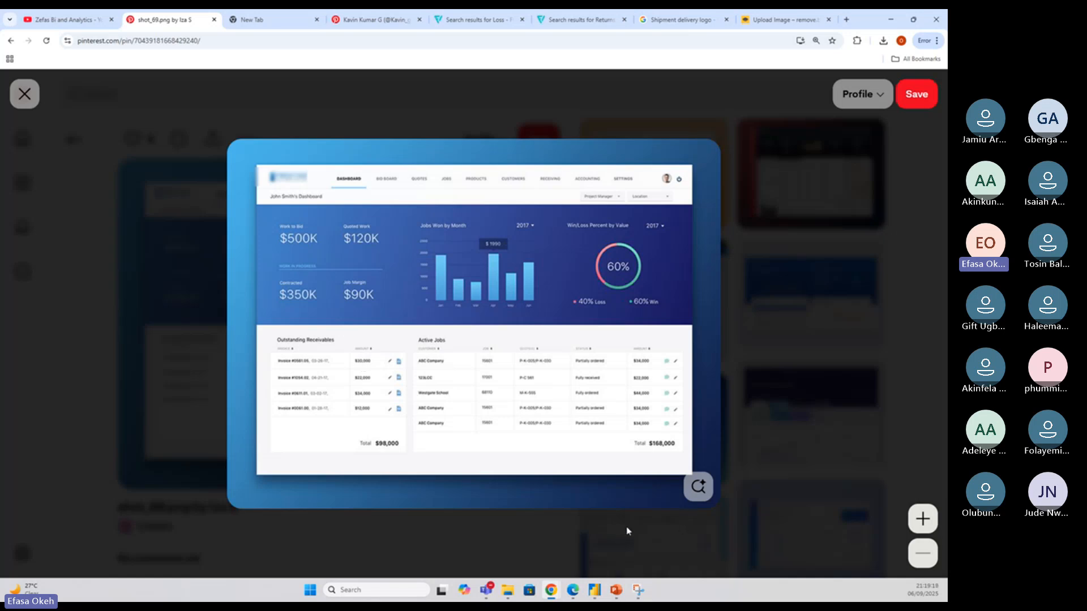
# Switch from Chrome to the Retail Supplychain - Copy report, and from there to the Retail Supplychain report
pyautogui.click(595, 590)
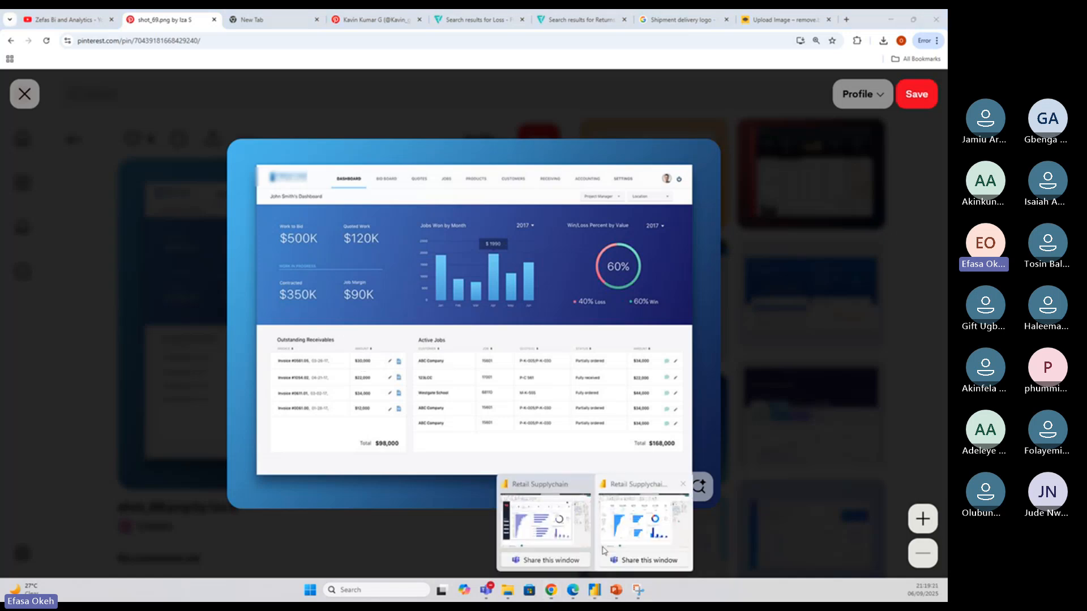
pyautogui.click(634, 525)
pyautogui.click(594, 590)
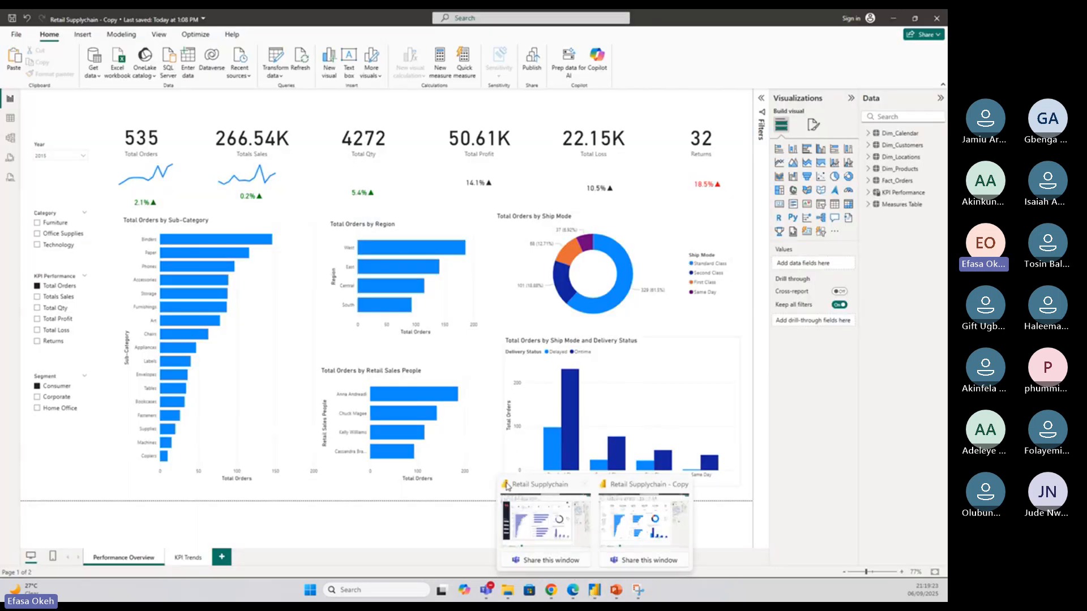
pyautogui.click(533, 542)
# Switch to the PowerPoint presentation, enlarge the reference dashboard picture on slide 2, bring it to the front and reposition it over the layout
pyautogui.click(621, 595)
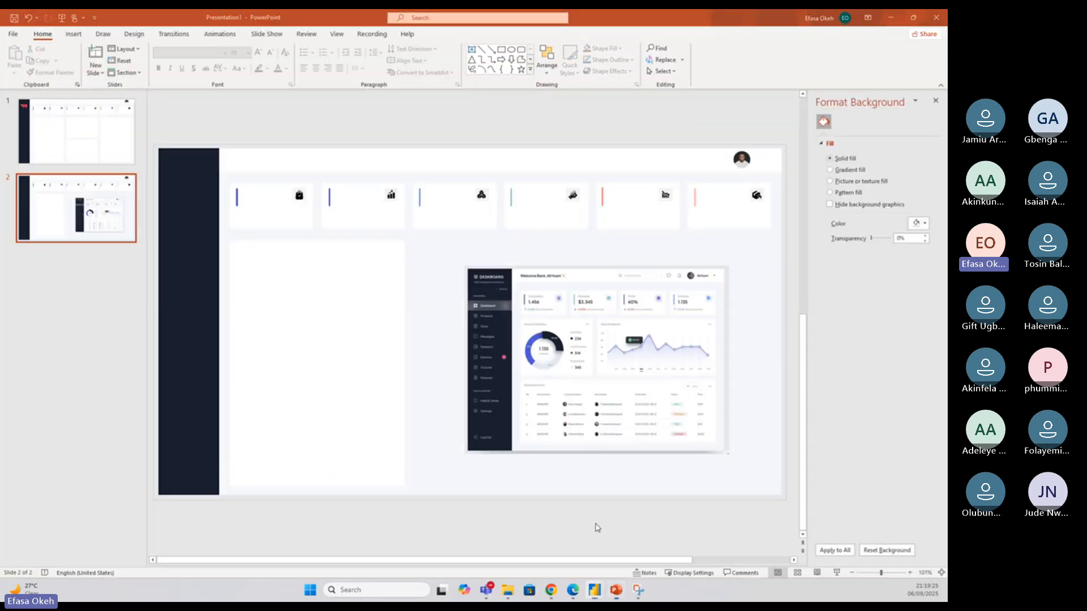
pyautogui.click(566, 430)
pyautogui.moveTo(463, 267); pyautogui.dragTo(219, 188)
pyautogui.moveTo(383, 230); pyautogui.dragTo(393, 304)
pyautogui.moveTo(487, 363); pyautogui.dragTo(518, 368)
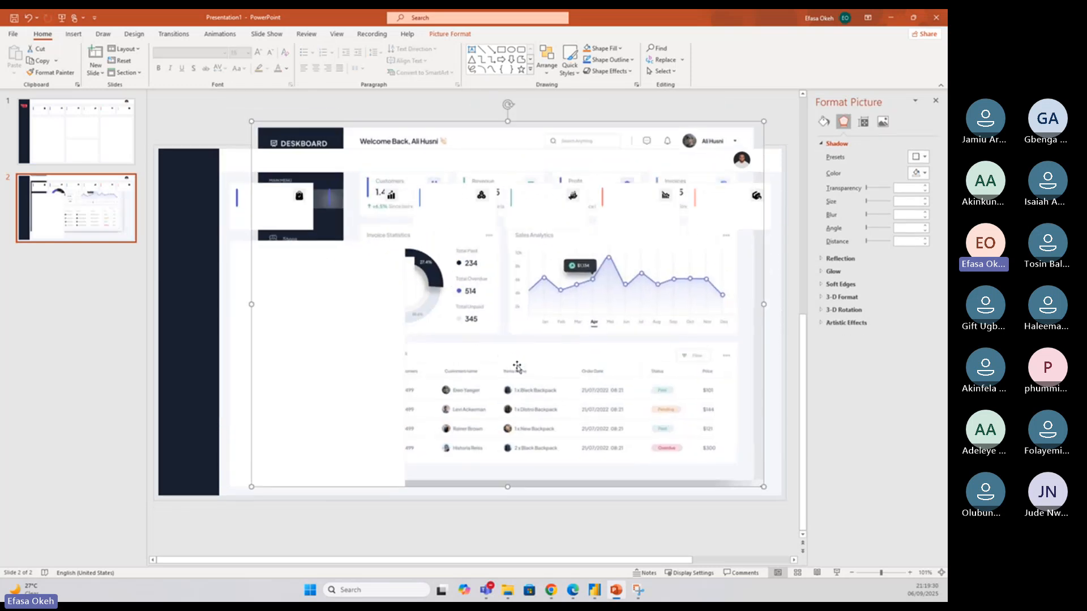
pyautogui.rightClick(518, 367)
pyautogui.click(560, 479)
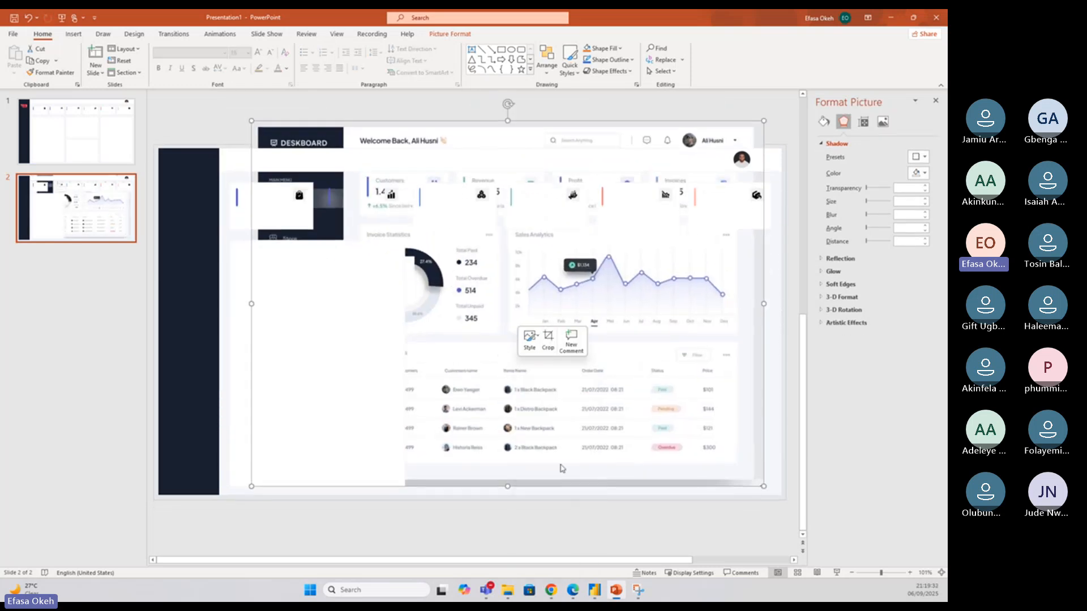
pyautogui.moveTo(548, 385); pyautogui.dragTo(495, 400)
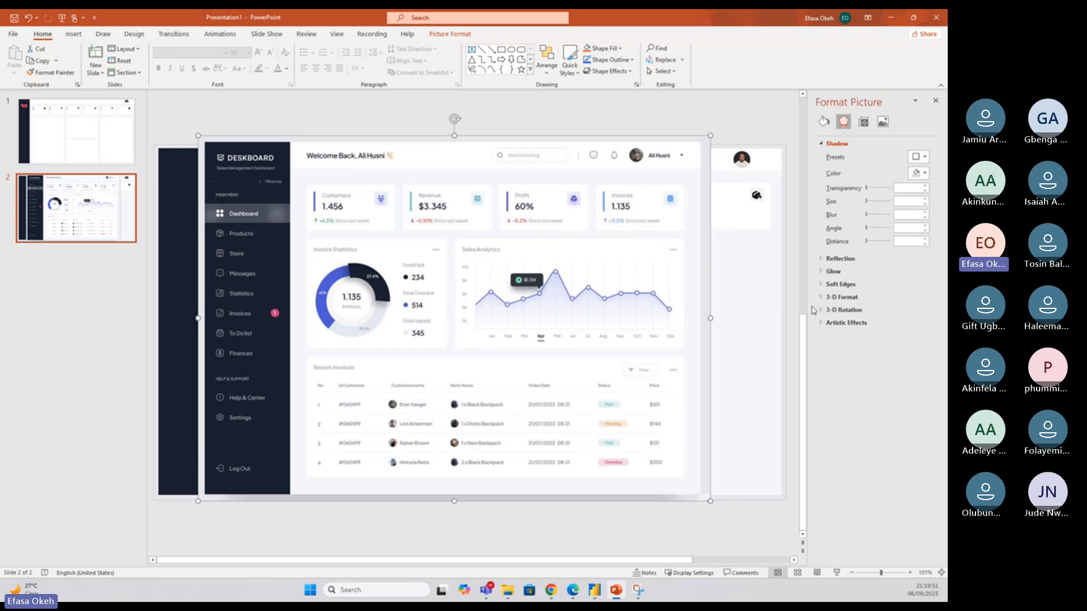
# Compare the reference dashboard in PowerPoint with the Performance Overview pages of the Retail Supplychain reports, finishing in the Retail Supplychain report
pyautogui.moveTo(593, 592)
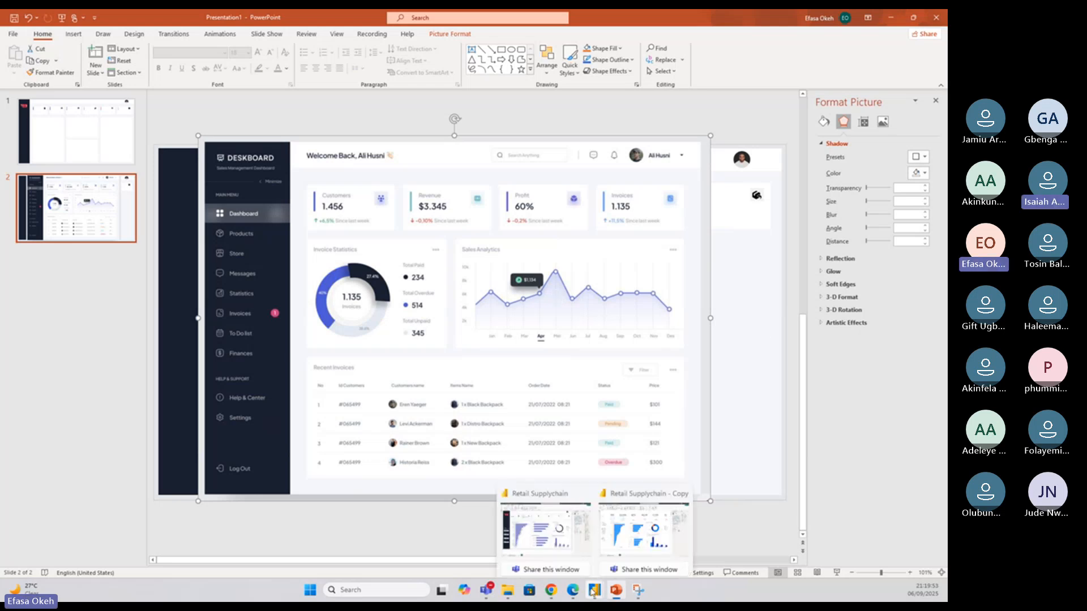
pyautogui.click(576, 536)
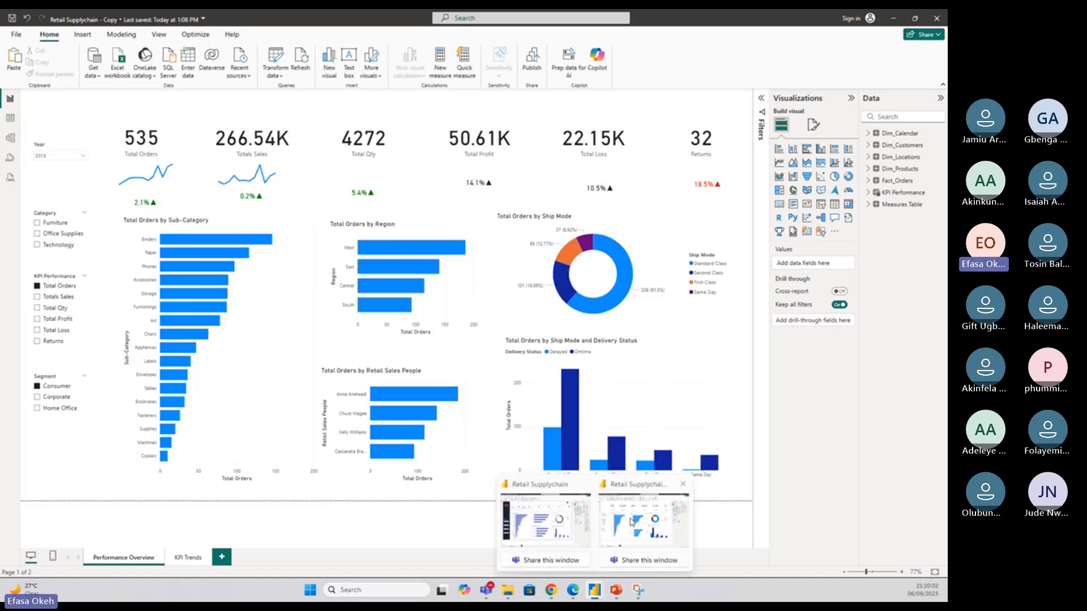
pyautogui.click(616, 589)
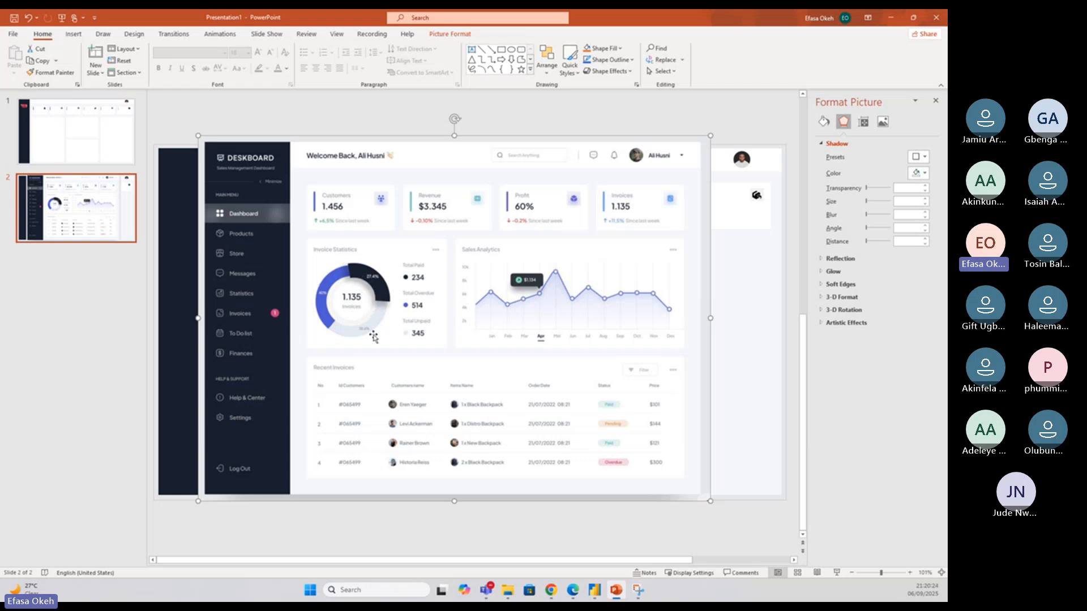
pyautogui.click(616, 596)
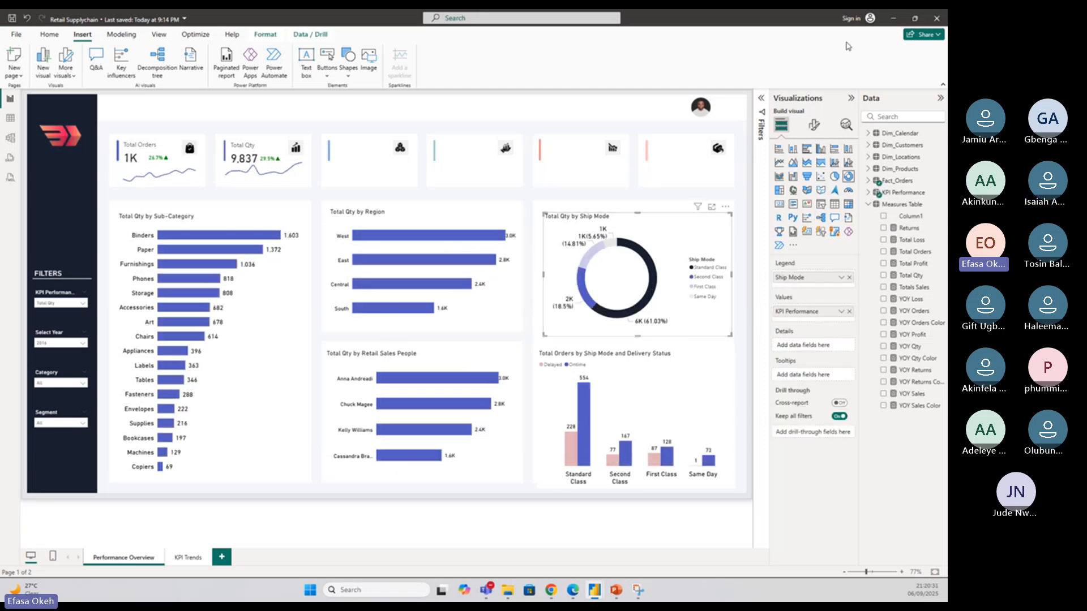
pyautogui.click(794, 247)
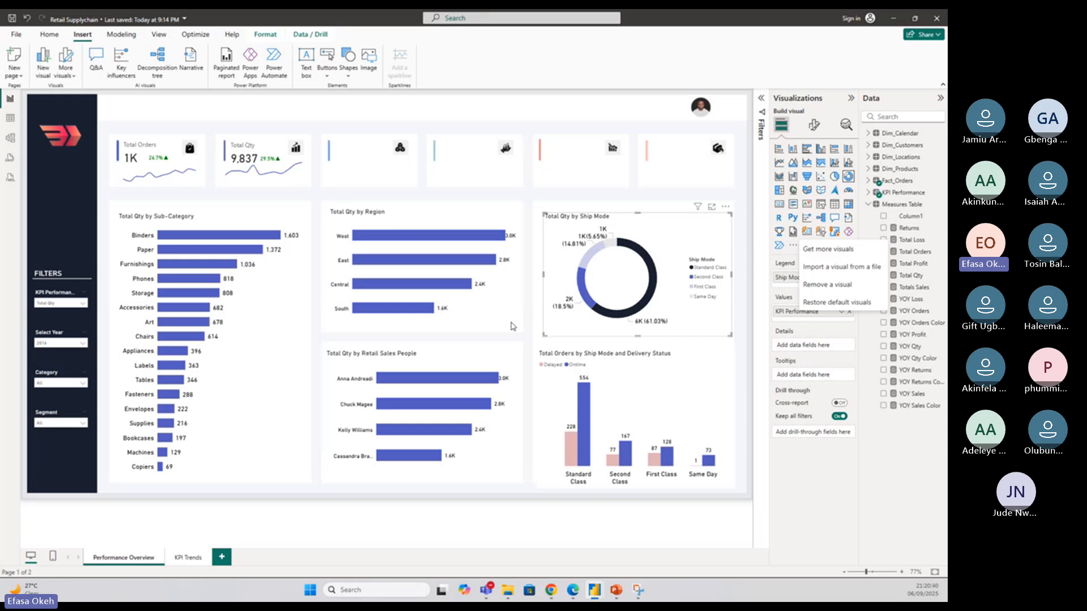
pyautogui.click(526, 350)
pyautogui.click(527, 350)
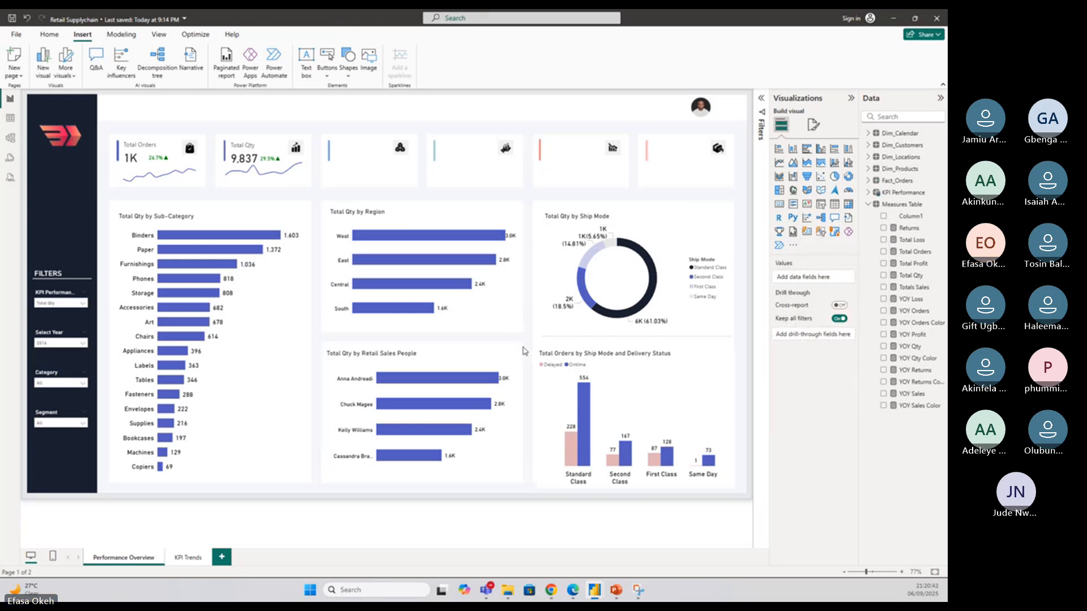
pyautogui.click(621, 586)
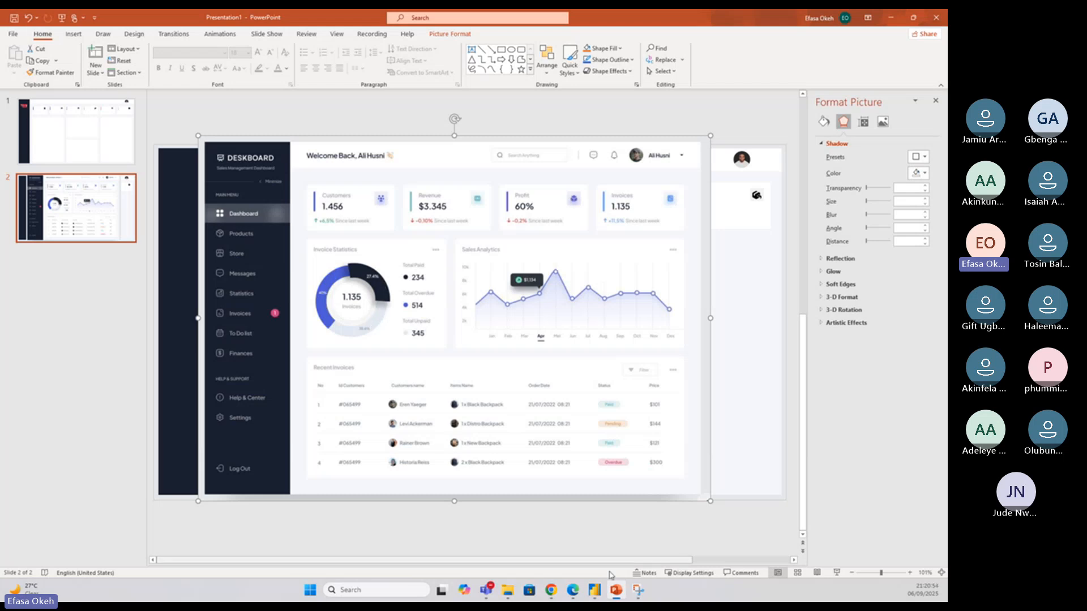
pyautogui.hotkey('alt', 'Tab')
# Set the detail label contents of the Total Qty by Ship Mode donut chart to Percent of total
pyautogui.click(656, 223)
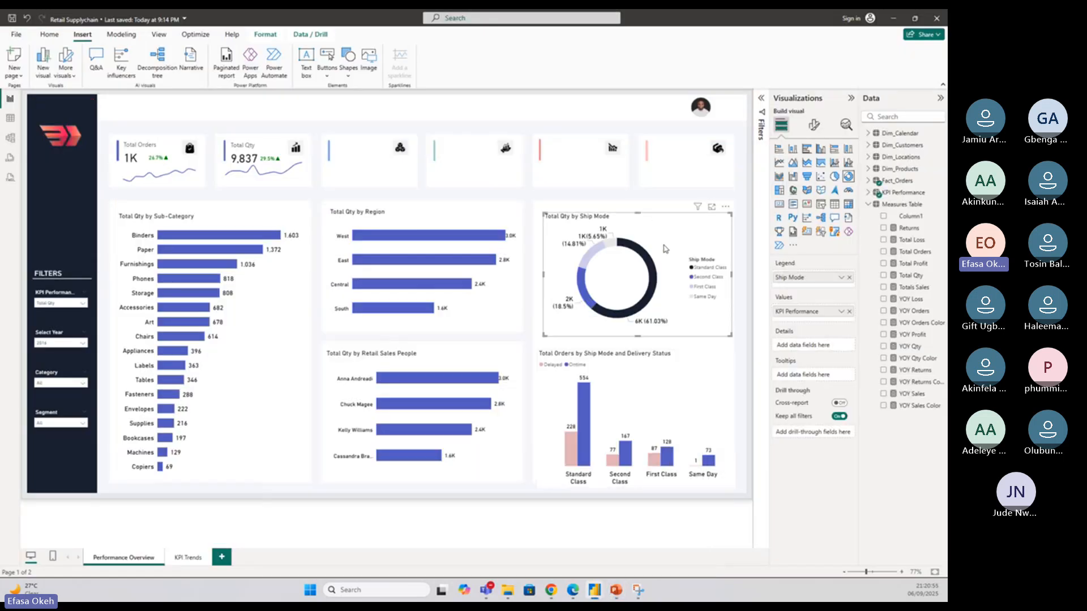
pyautogui.click(814, 124)
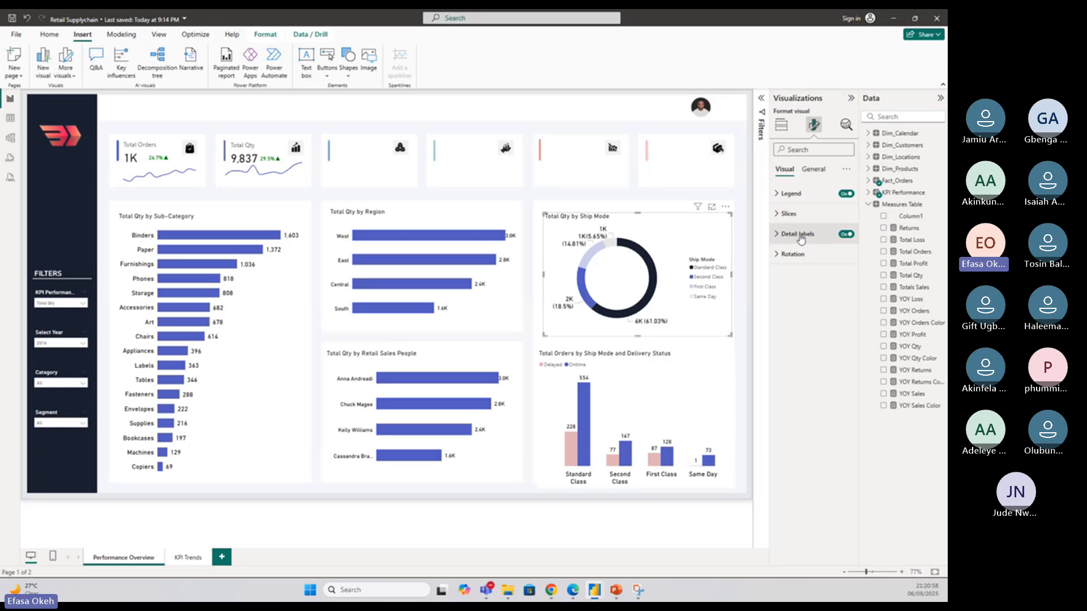
pyautogui.click(804, 232)
pyautogui.click(813, 322)
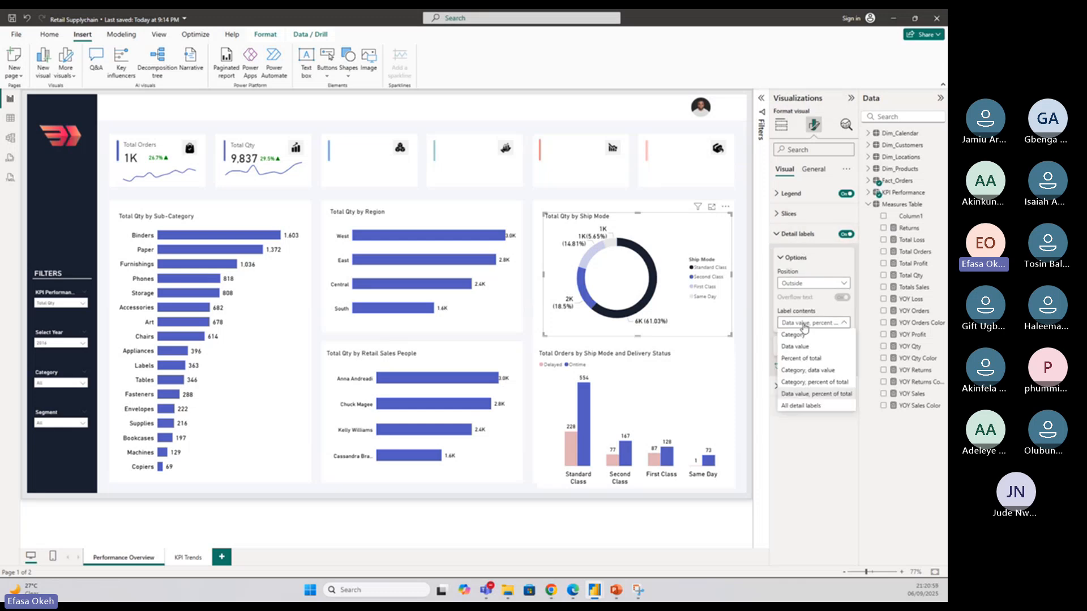
pyautogui.click(801, 359)
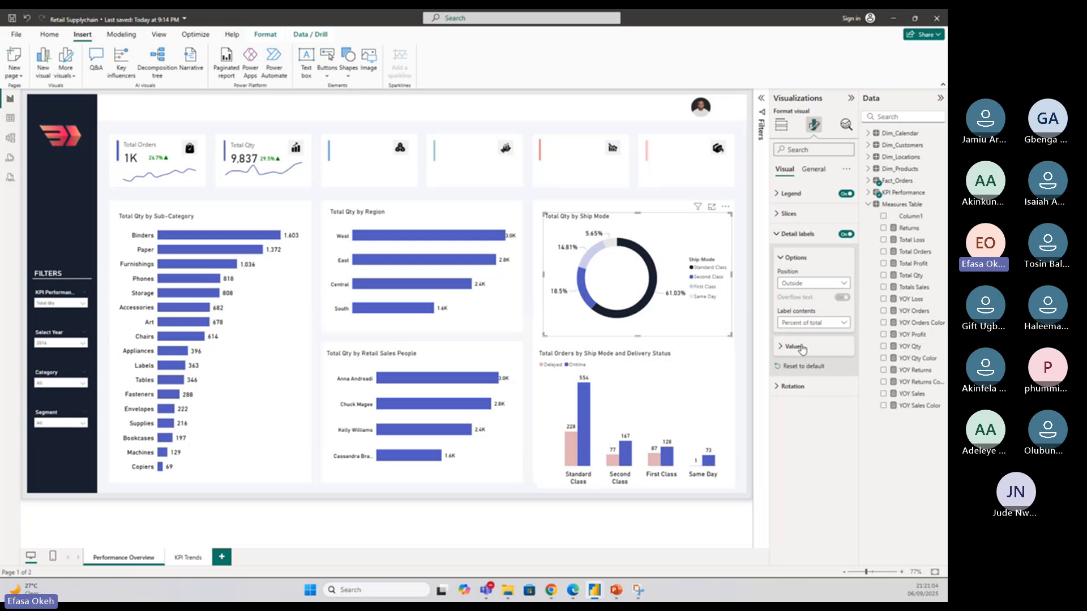
# Try the Inside position for the Ship Mode donut chart's detail labels
pyautogui.click(804, 283)
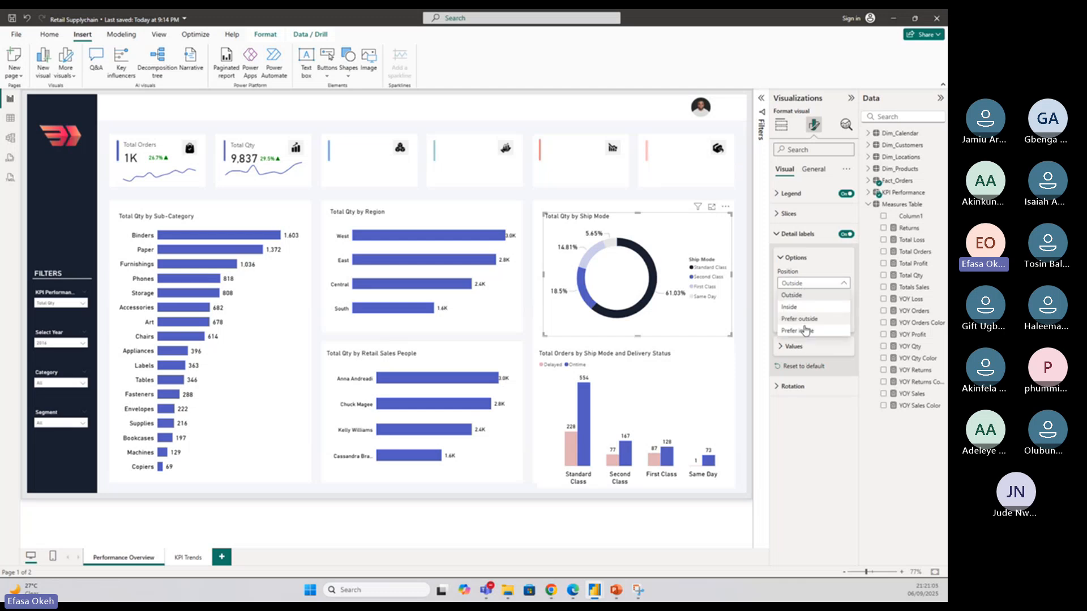
pyautogui.click(795, 307)
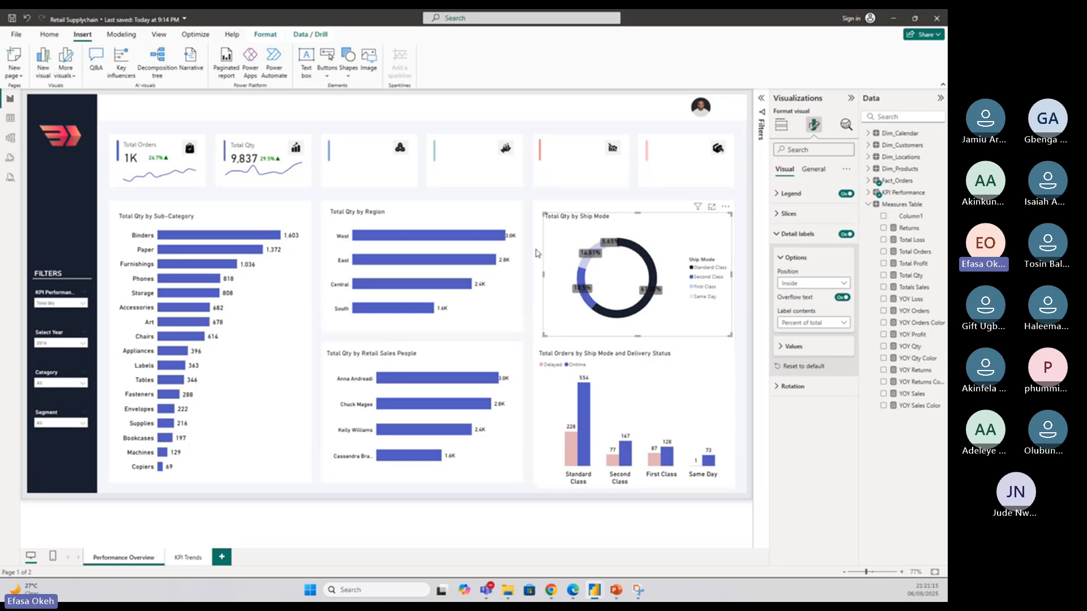
pyautogui.hotkey('ctrl', 'z')
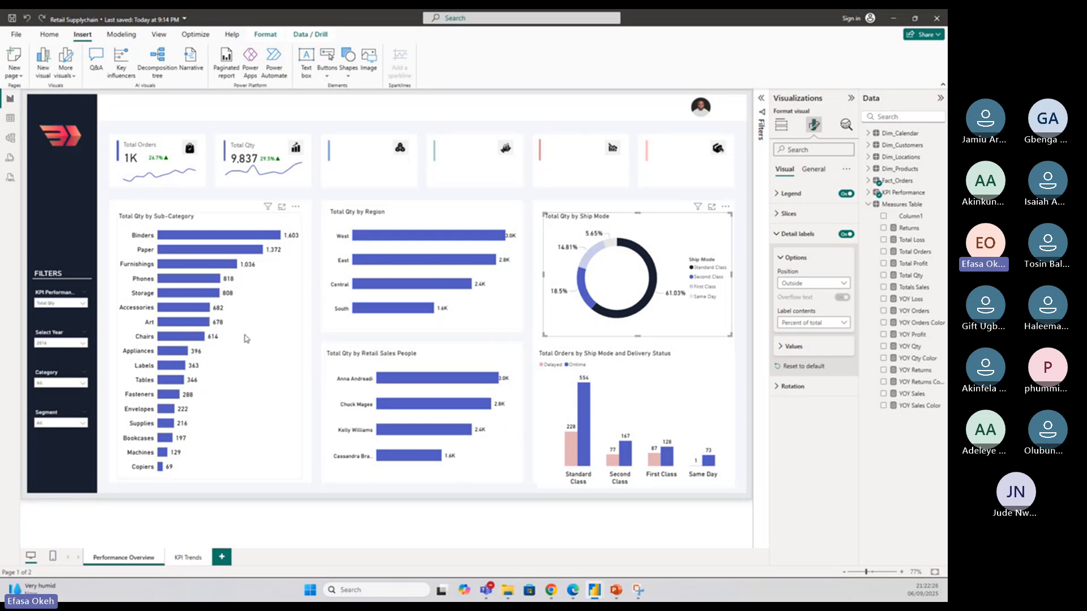
# Move the KPI Performance table clear of the Measures Table in the data model, beside Dim_Customers, and return to the report page
pyautogui.click(24, 100)
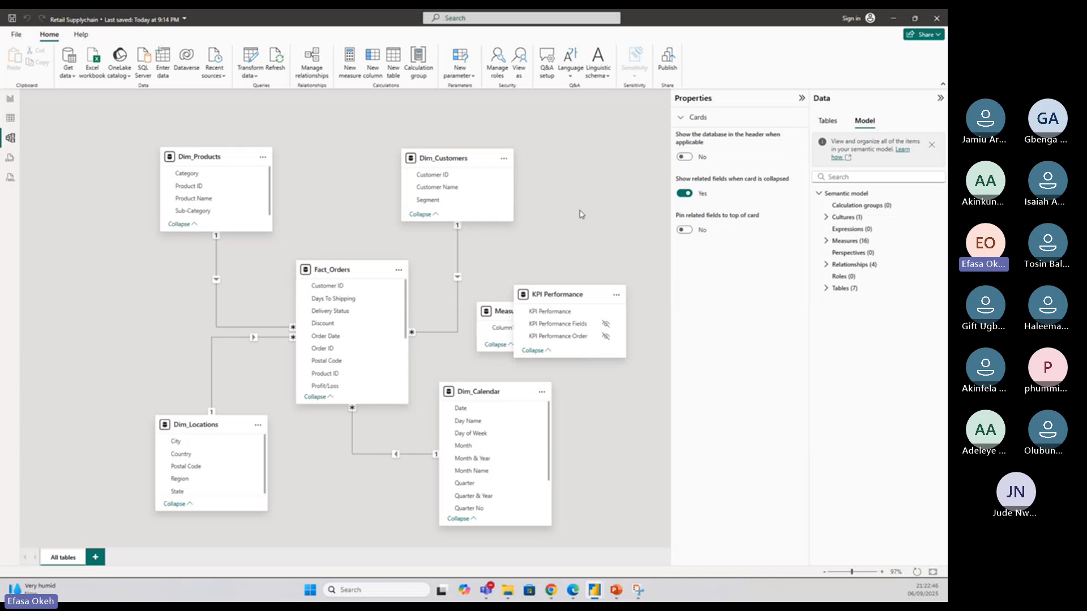
pyautogui.moveTo(566, 295); pyautogui.dragTo(603, 146)
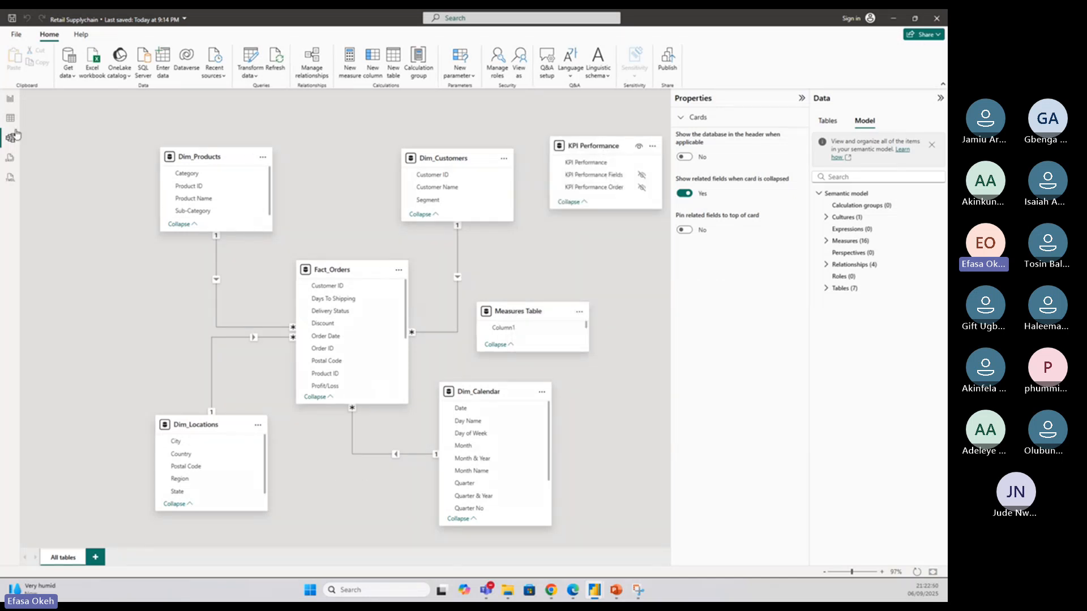
pyautogui.click(10, 99)
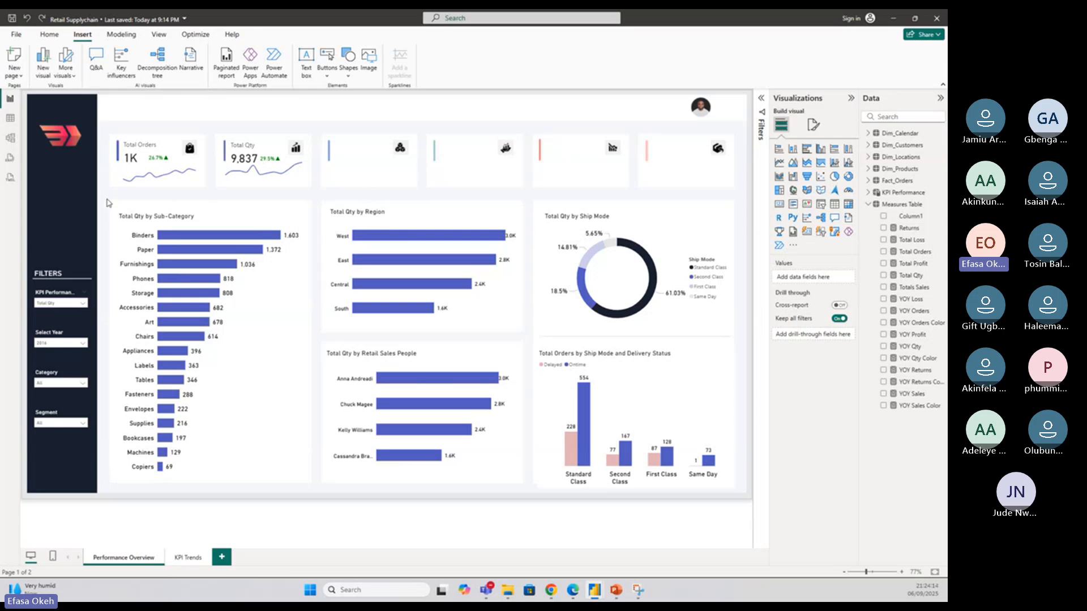
# Dismiss the donut chart's options and collapse the Measures Table's list of fields
pyautogui.moveTo(108, 203)
pyautogui.mouseDown()
pyautogui.moveTo(599, 414)
pyautogui.moveTo(701, 428)
pyautogui.moveTo(750, 499)
pyautogui.moveTo(555, 441)
pyautogui.moveTo(369, 345)
pyautogui.moveTo(745, 497)
pyautogui.moveTo(166, 191)
pyautogui.moveTo(104, 191)
pyautogui.mouseUp()
pyautogui.click(726, 209)
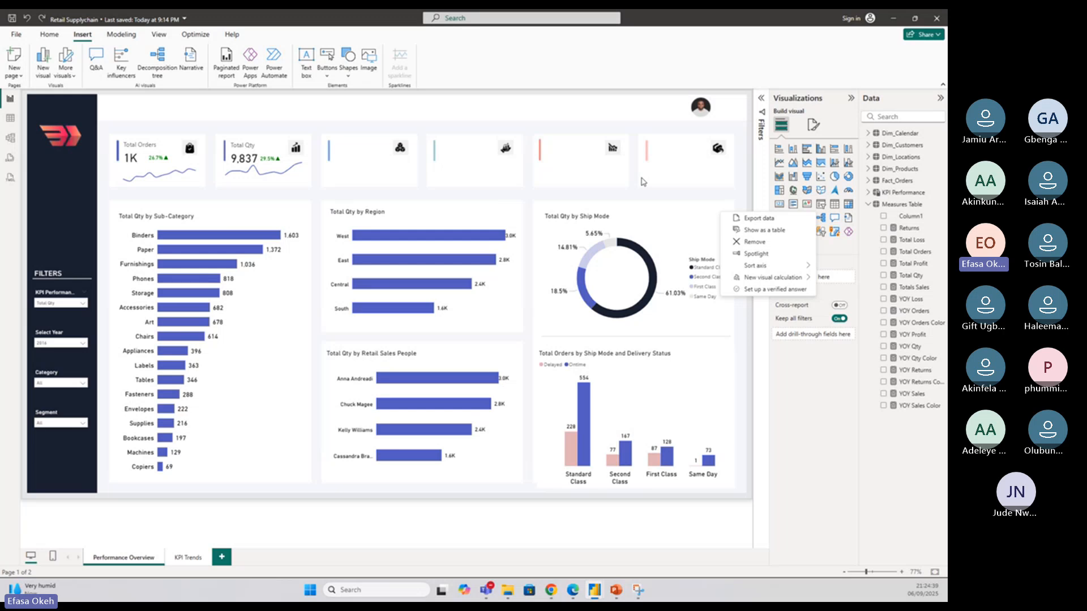
pyautogui.click(633, 191)
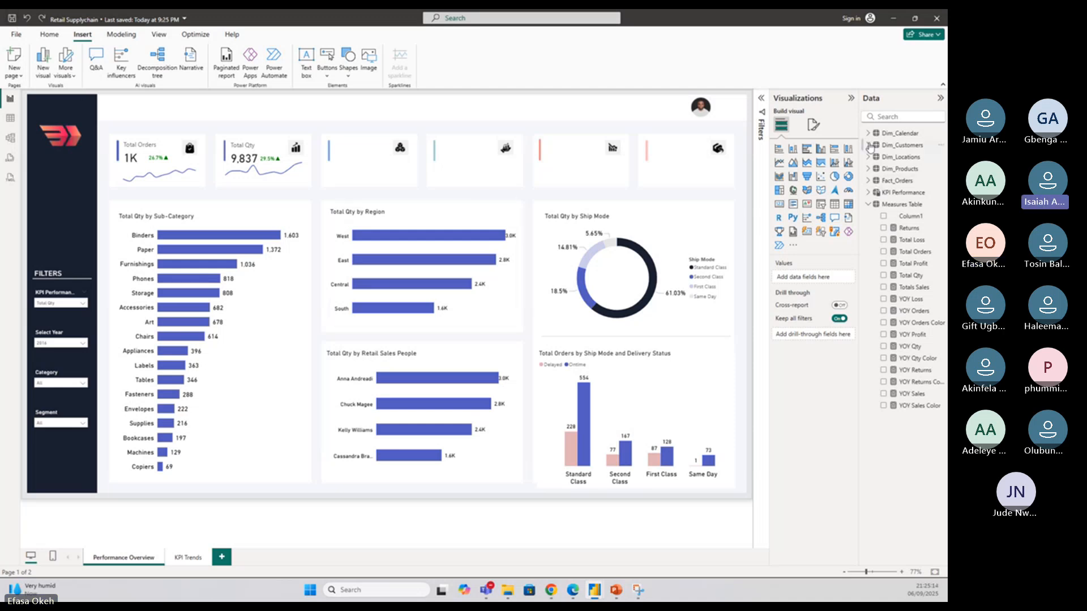
pyautogui.click(868, 204)
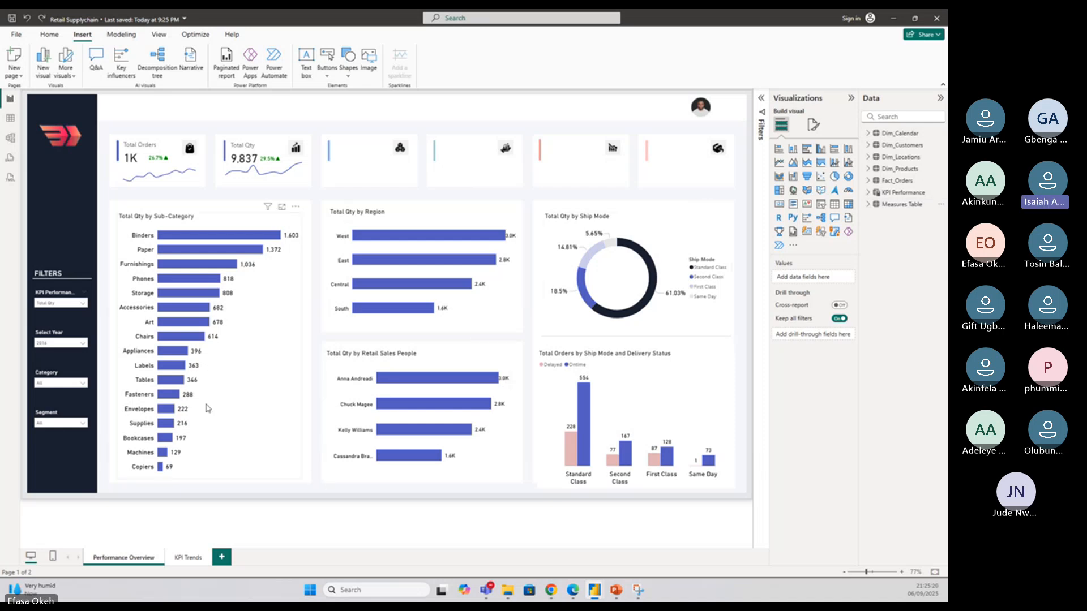
# Test the Category filter with Technology, Office Supplies and Furniture, and set it back to Technology
pyautogui.click(52, 385)
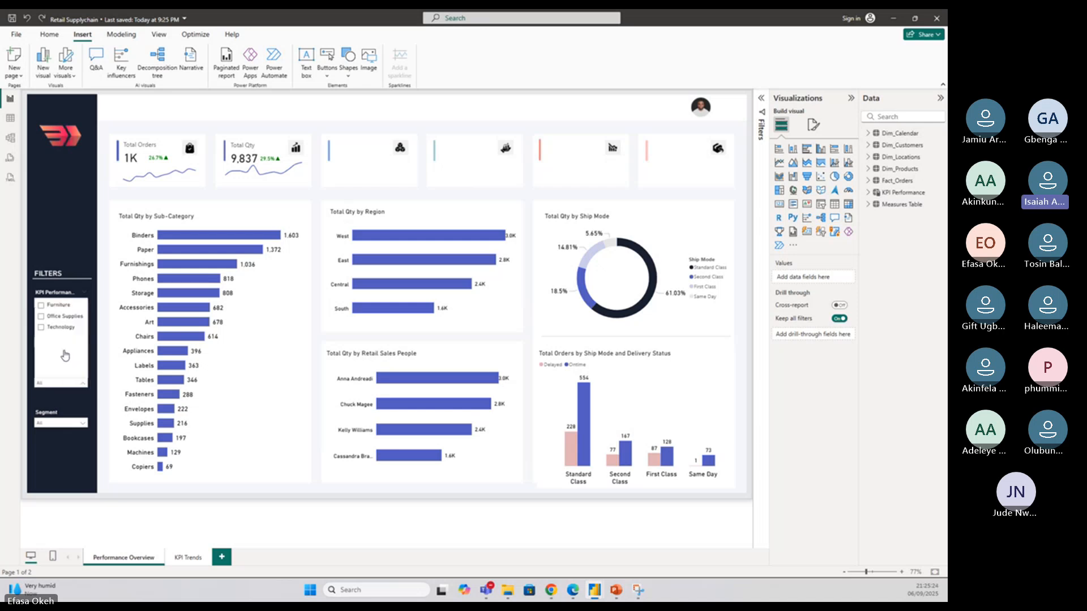
pyautogui.click(67, 327)
pyautogui.click(68, 326)
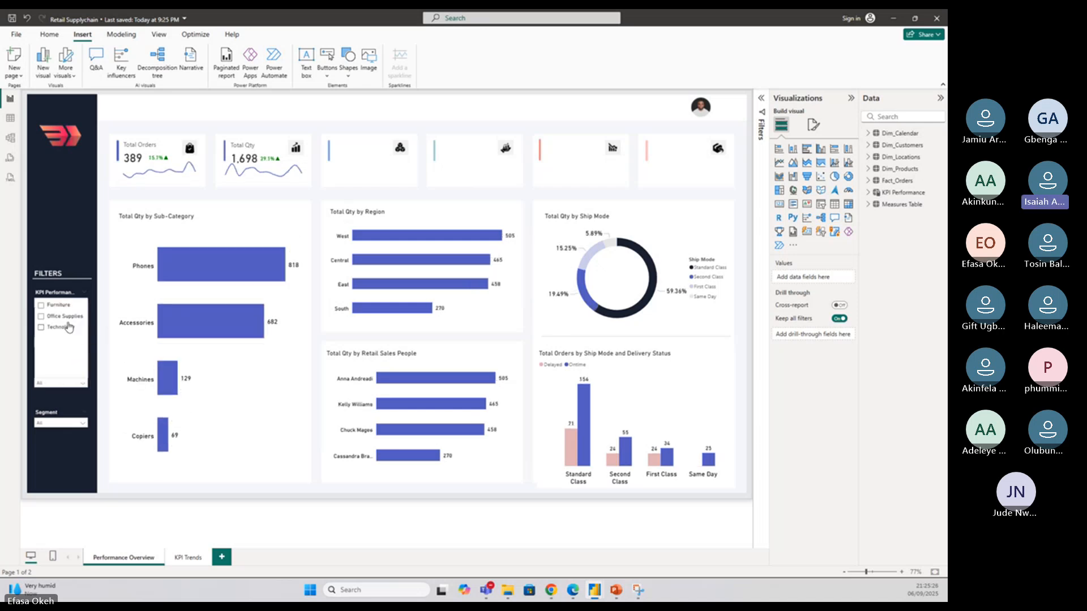
pyautogui.click(65, 332)
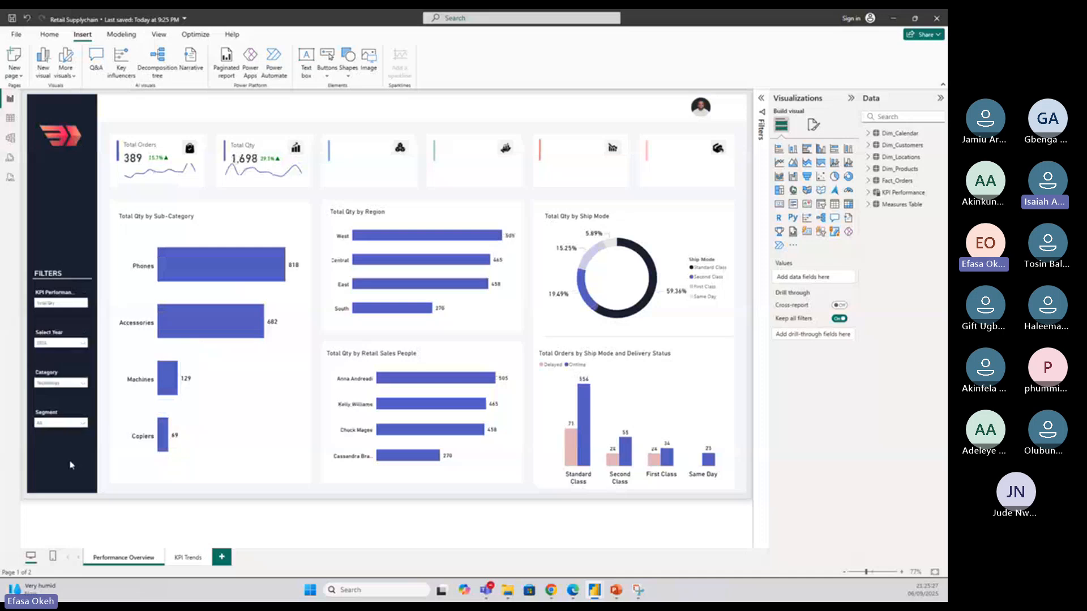
pyautogui.click(54, 383)
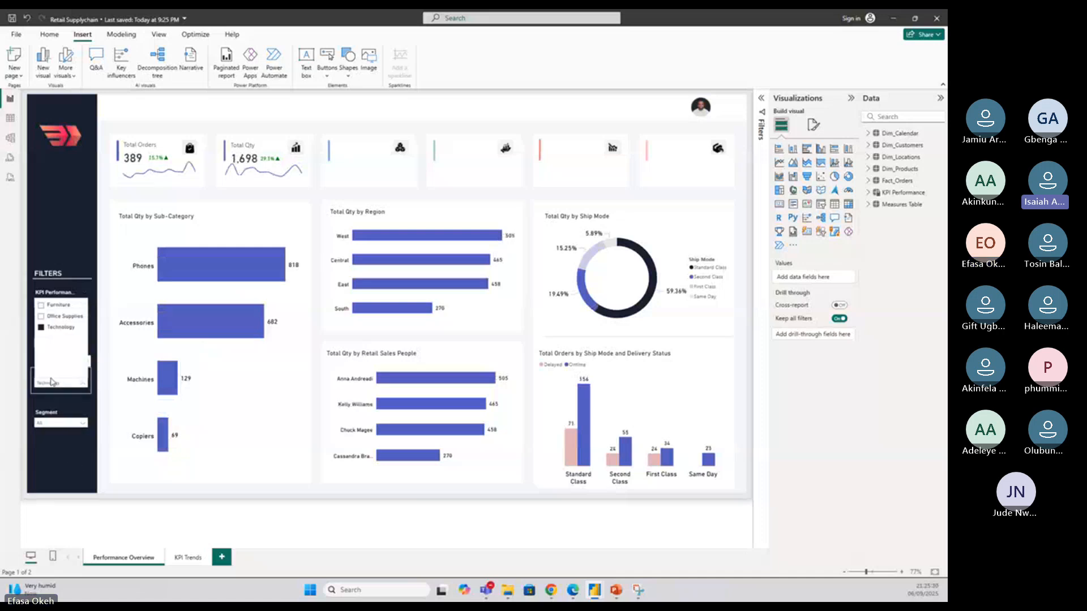
pyautogui.click(60, 318)
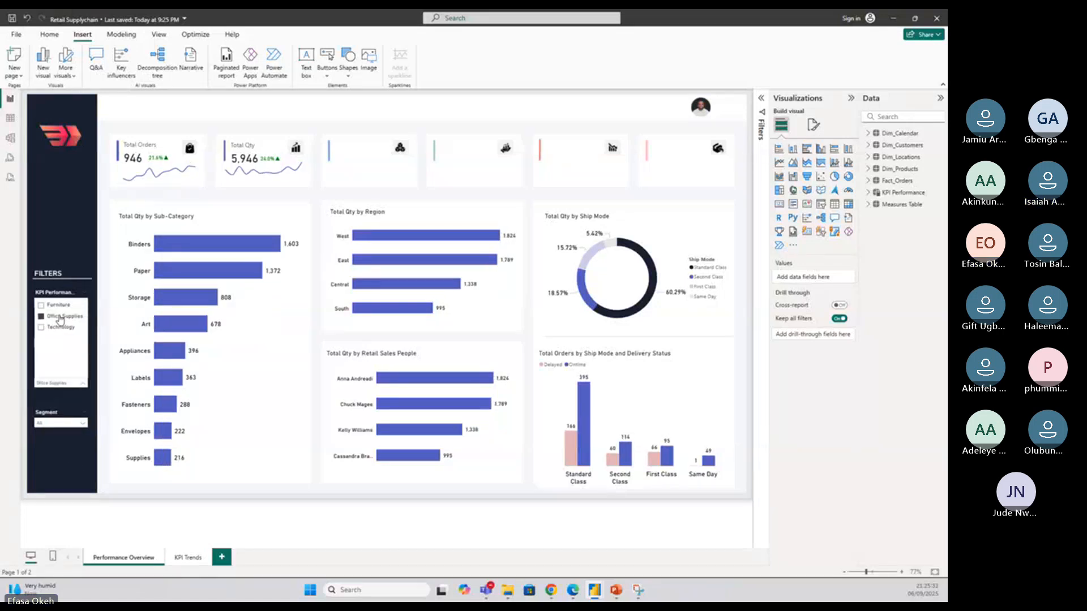
pyautogui.click(60, 305)
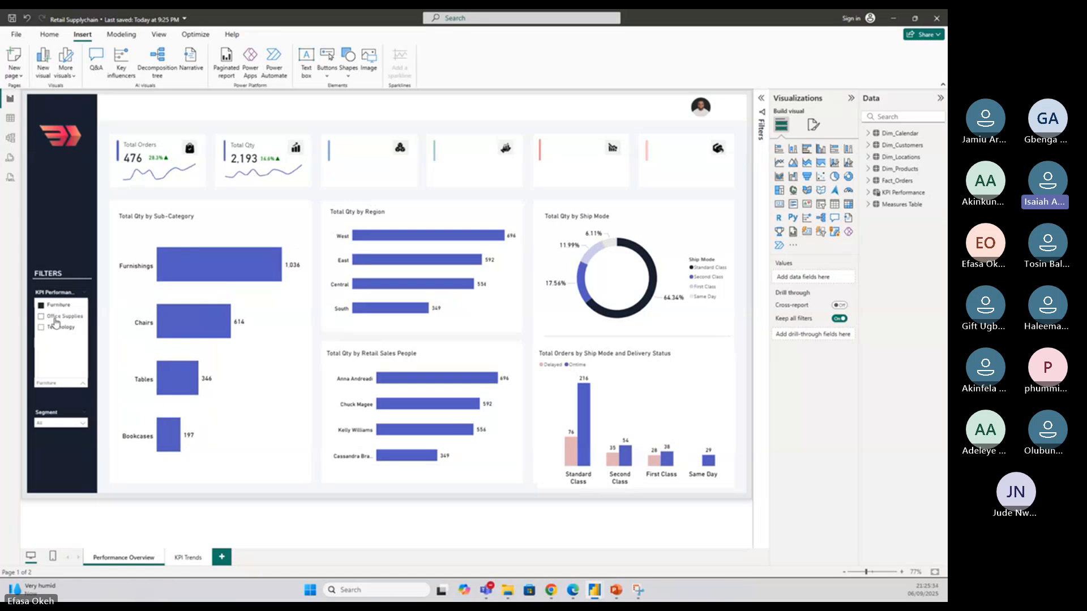
pyautogui.click(56, 326)
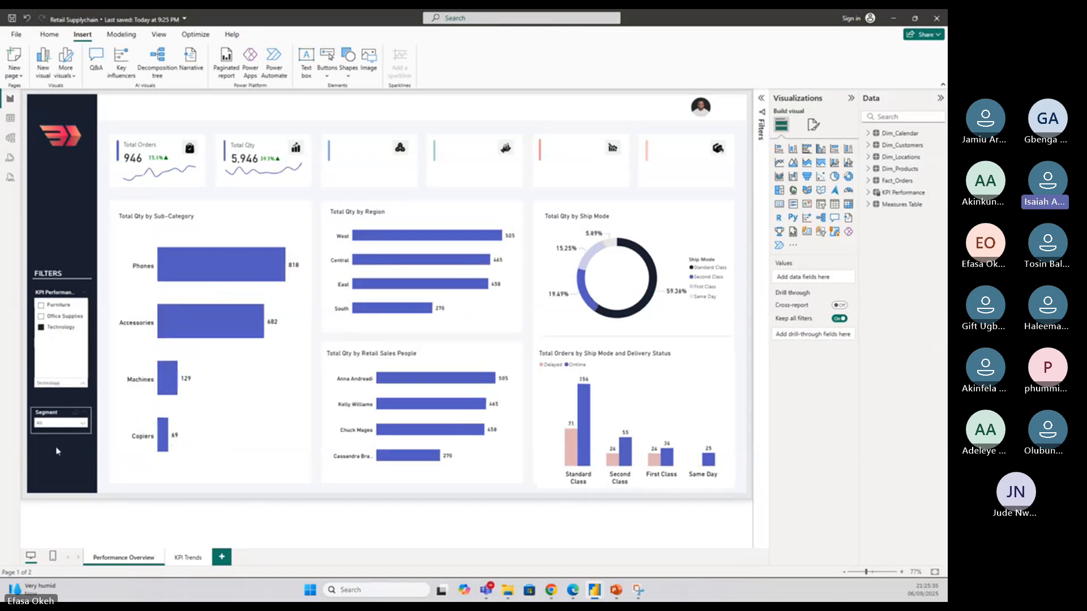
# Test the Segment filter with Corporate and Home Office, and set it back to Corporate
pyautogui.click(59, 425)
pyautogui.click(56, 356)
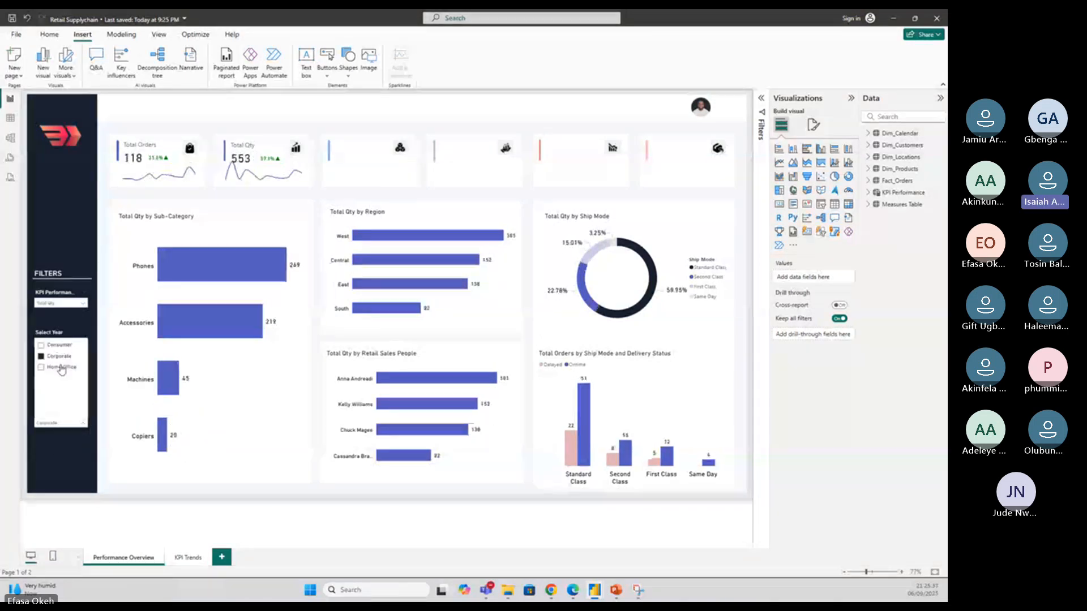
pyautogui.click(62, 368)
pyautogui.click(58, 357)
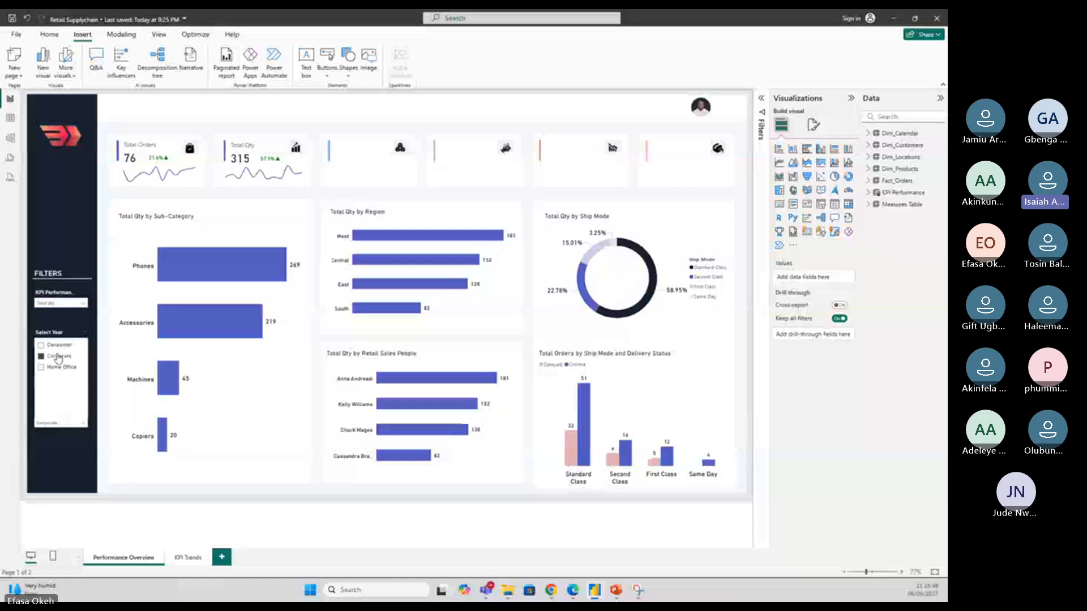
# Set the Segment filter to Home Office and the KPI Performance filter to Total Profit
pyautogui.click(60, 367)
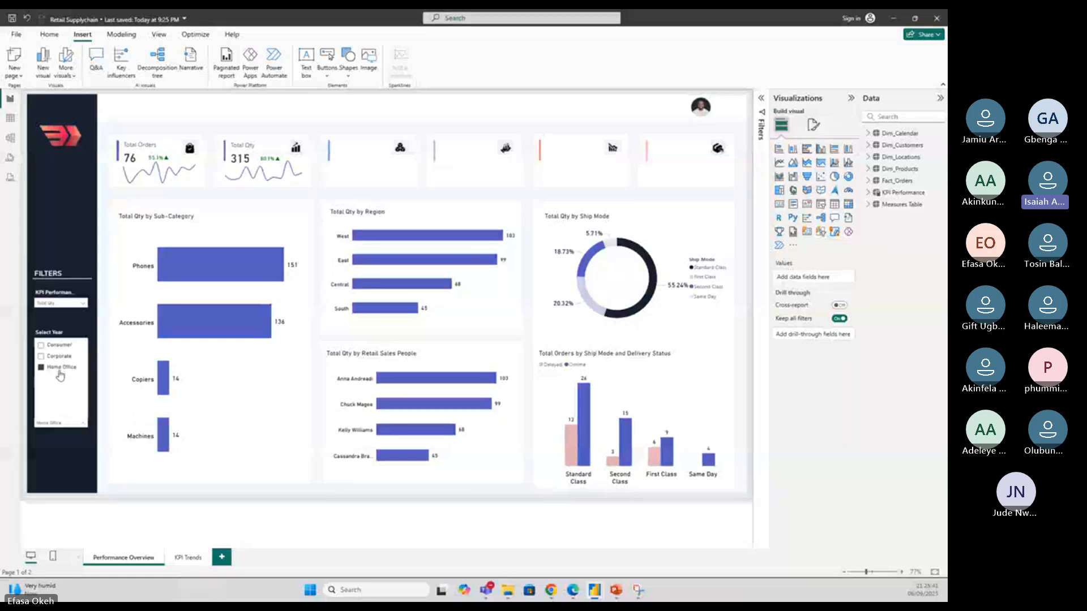
pyautogui.click(72, 249)
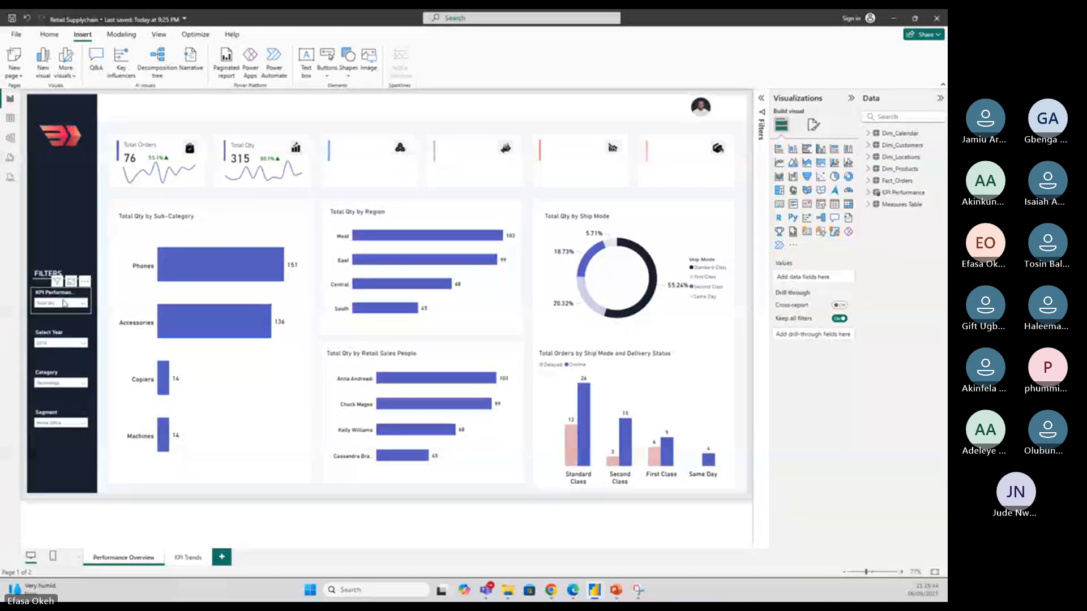
pyautogui.click(67, 303)
pyautogui.click(65, 259)
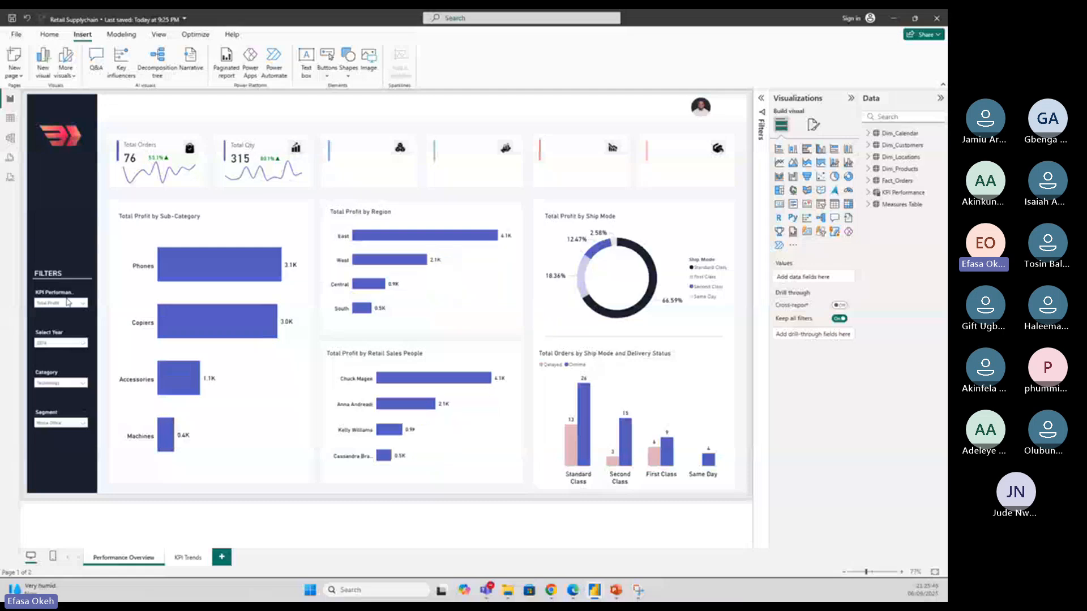
# Clear Technology from the Category filter so that it covers all categories
pyautogui.click(61, 383)
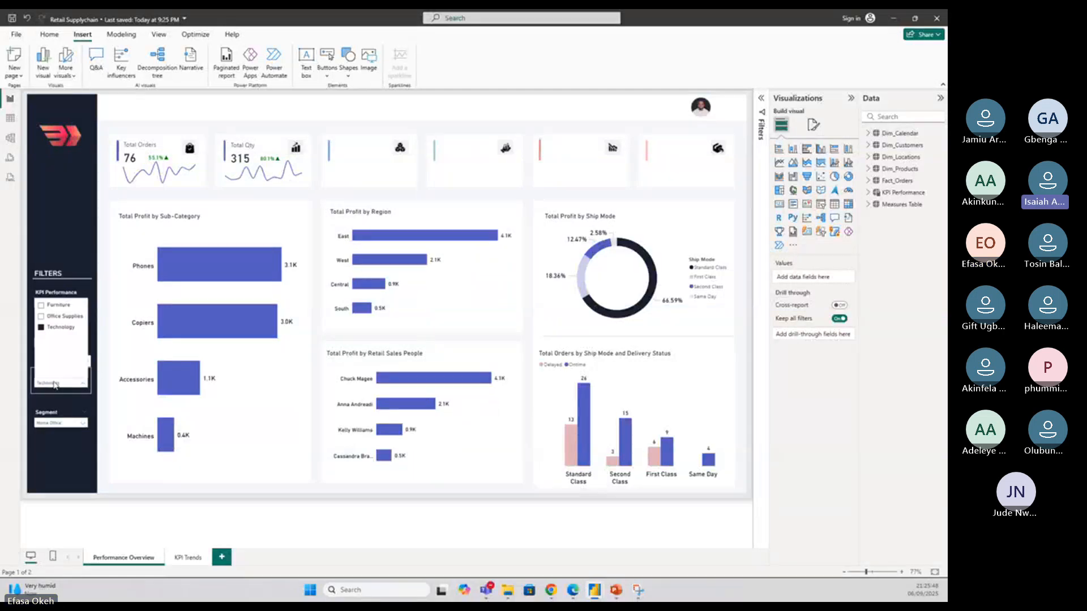
pyautogui.click(55, 327)
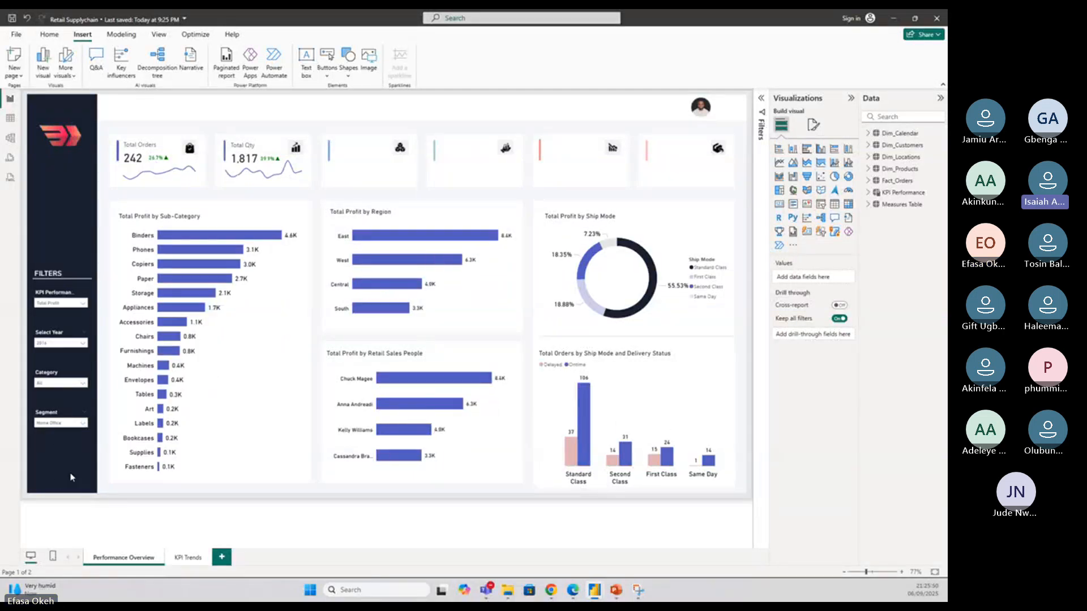
pyautogui.click(57, 482)
# Remove Retail Sales People from the Y-axis of the Total Profit by Retail Sales People bar chart and collapse the Fact_Orders fields
pyautogui.click(373, 356)
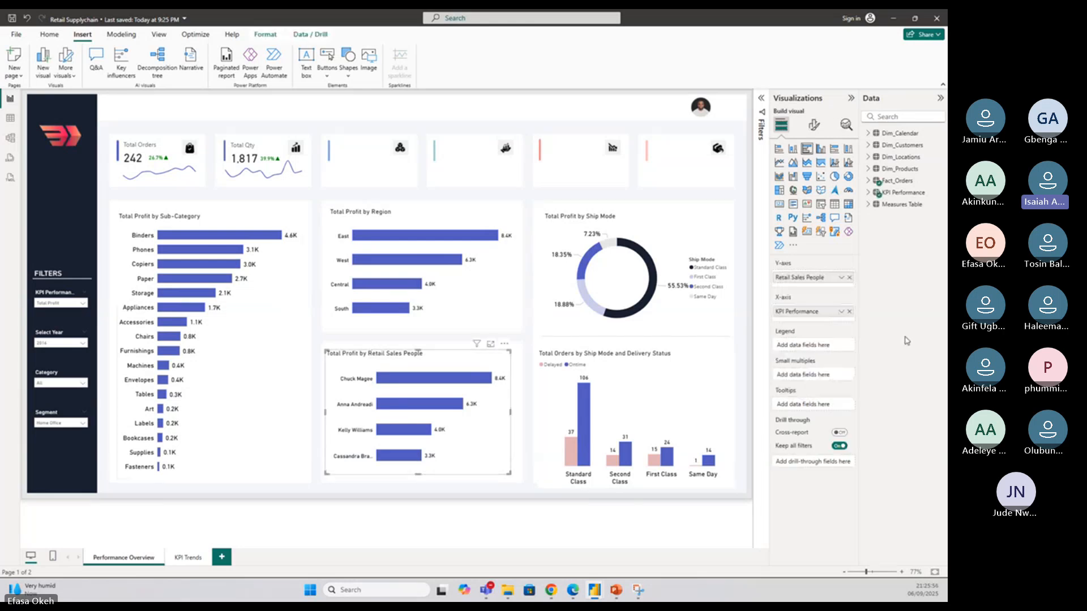
pyautogui.click(868, 180)
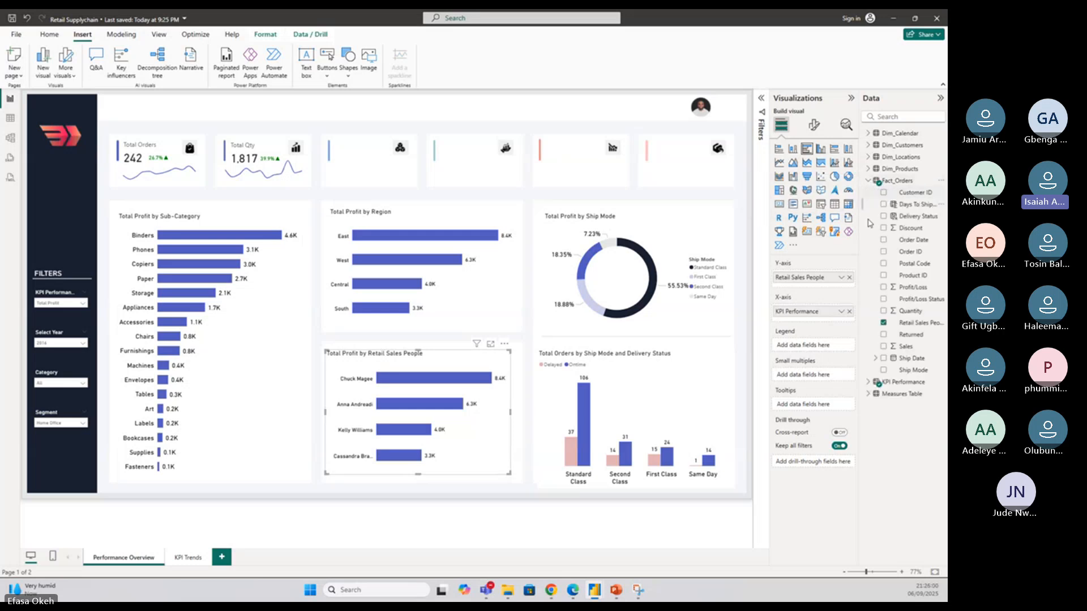
pyautogui.click(884, 322)
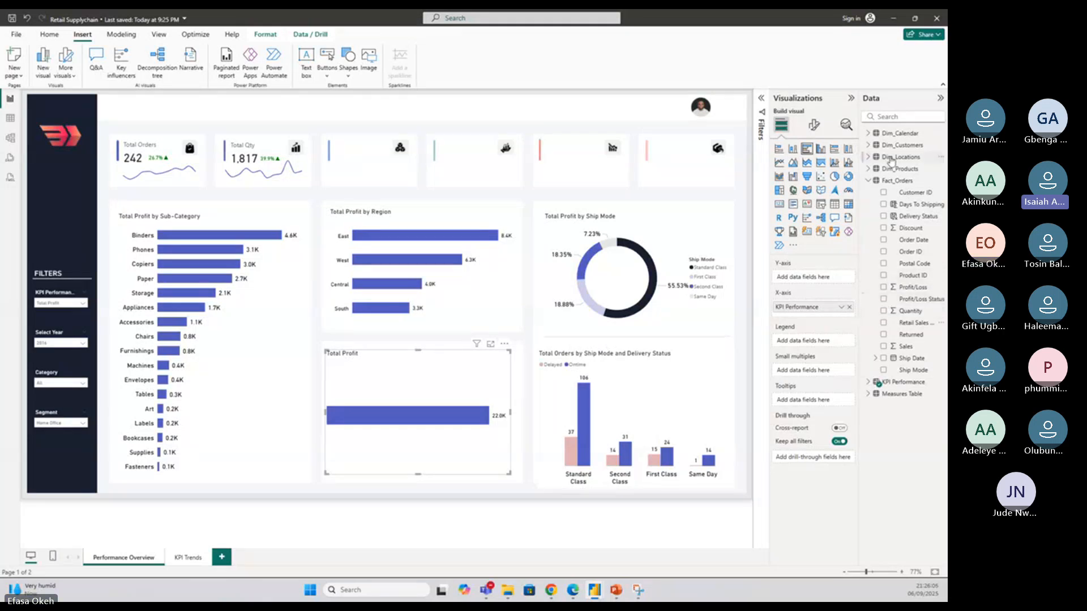
pyautogui.click(869, 180)
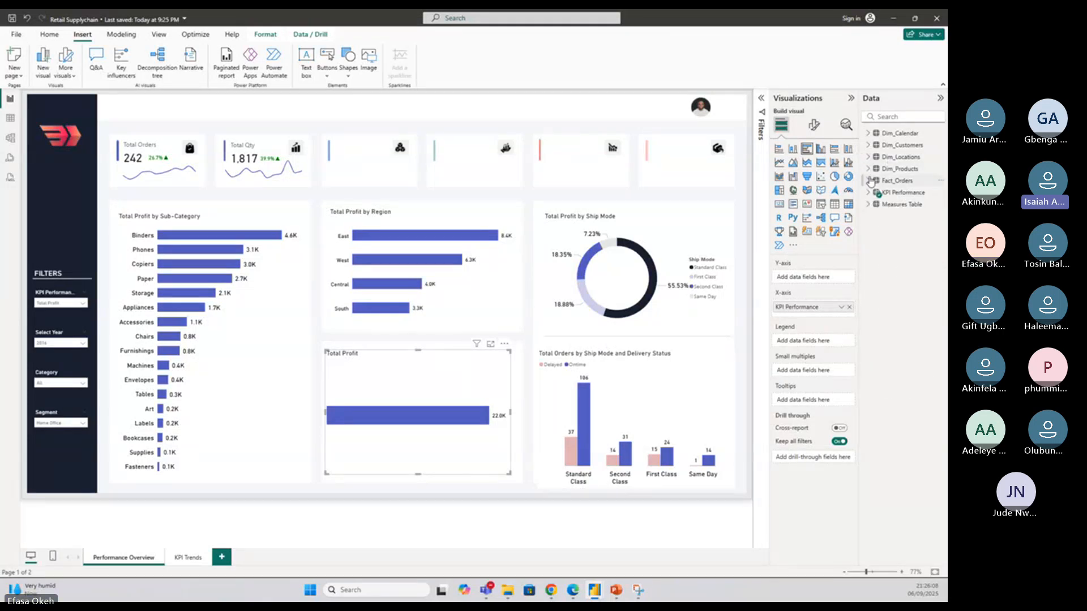
# Look through the Dim_Customers, Dim_Locations and Dim_Products fields and try Ship Mode from Fact_Orders as the lower bar chart's Y-axis
pyautogui.click(868, 145)
pyautogui.click(869, 193)
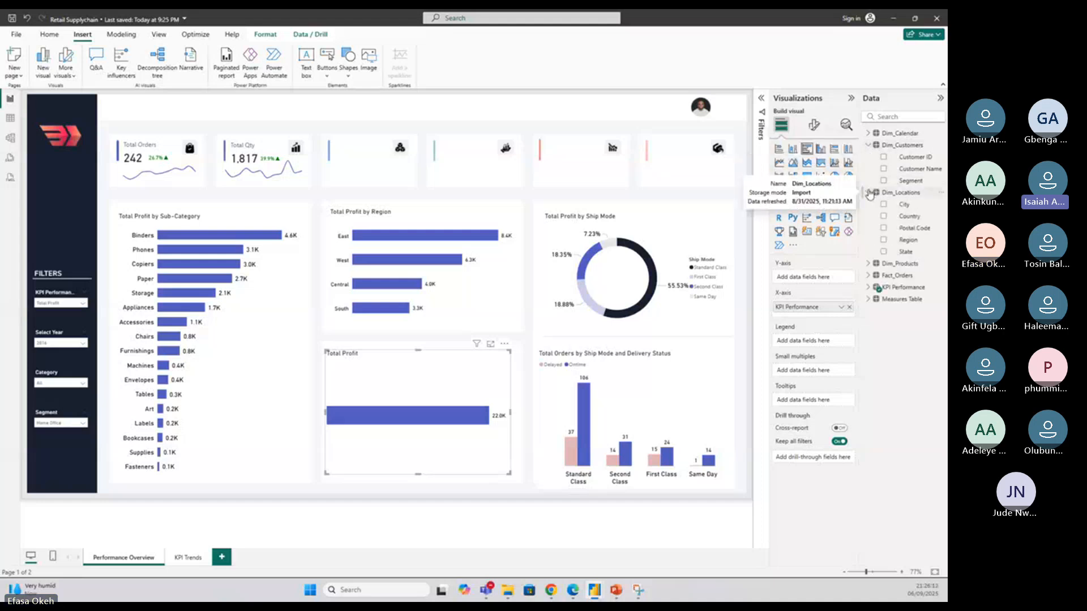
pyautogui.click(869, 265)
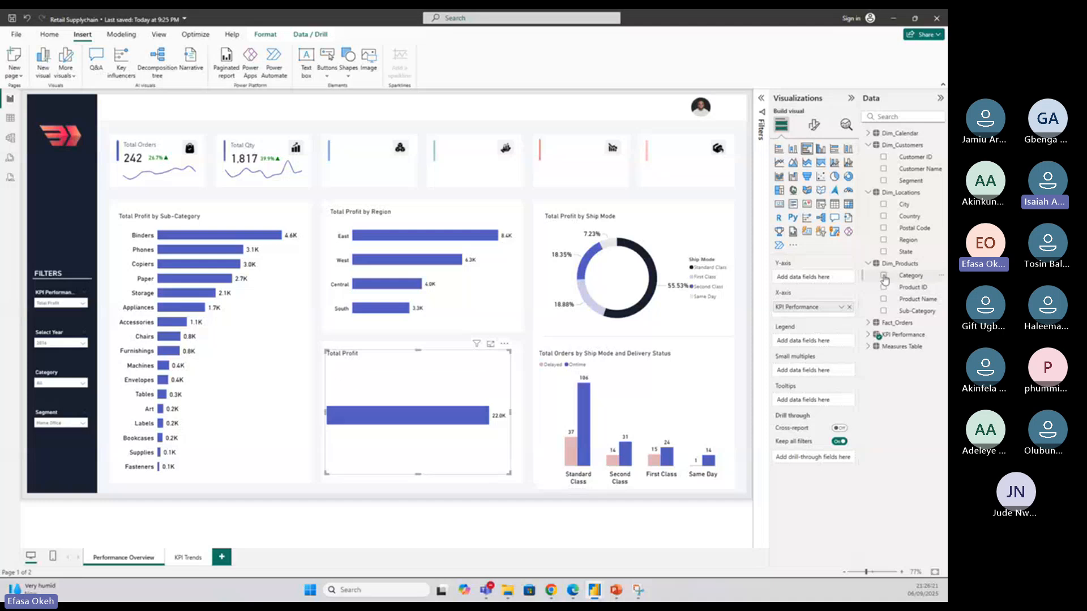
pyautogui.click(884, 276)
pyautogui.click(883, 277)
pyautogui.click(868, 324)
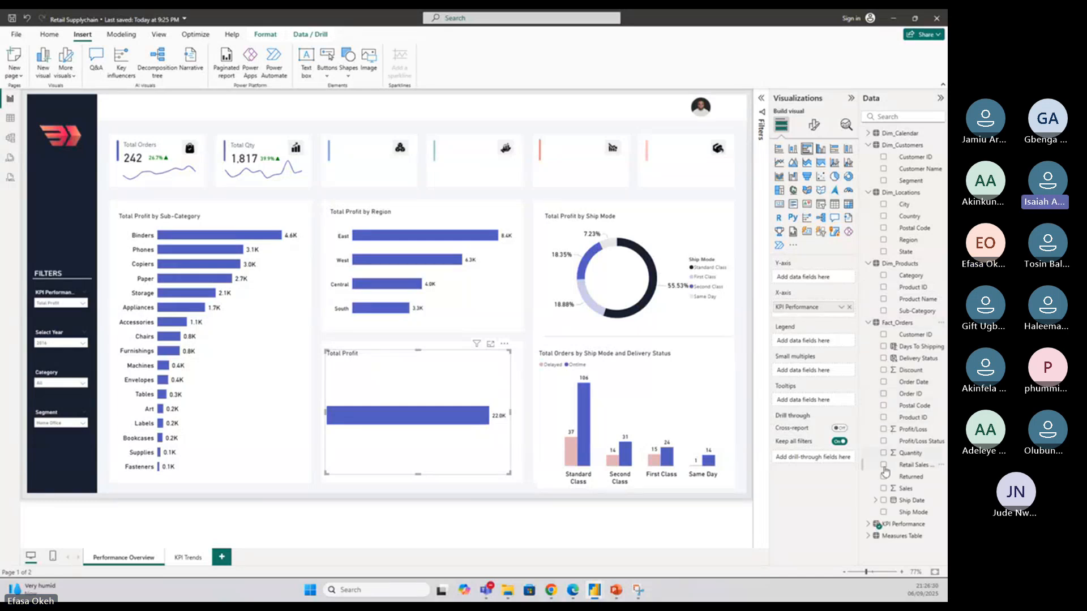
pyautogui.click(883, 512)
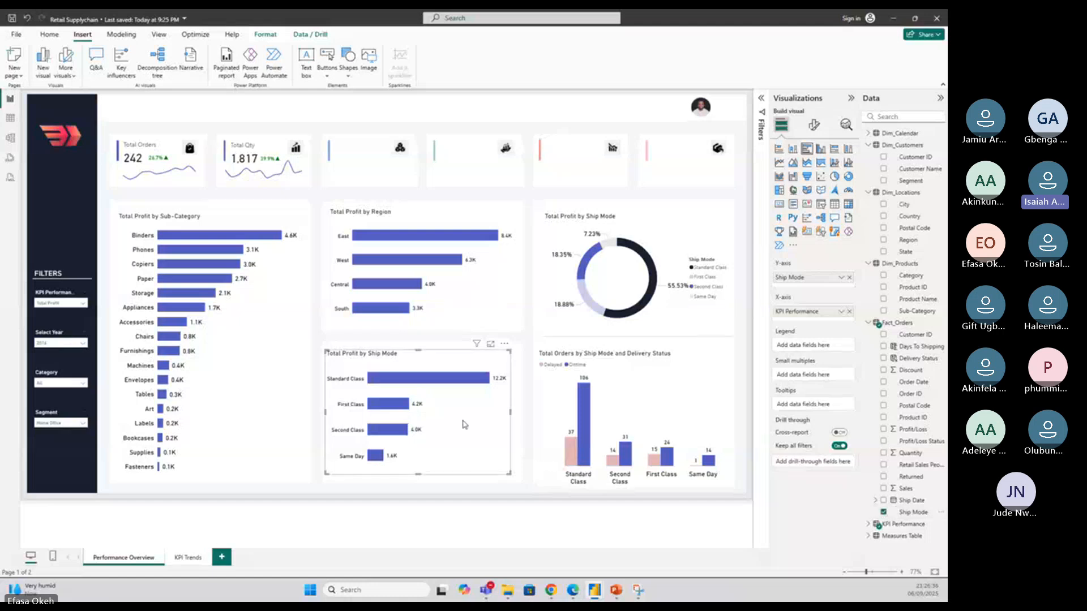
pyautogui.click(523, 390)
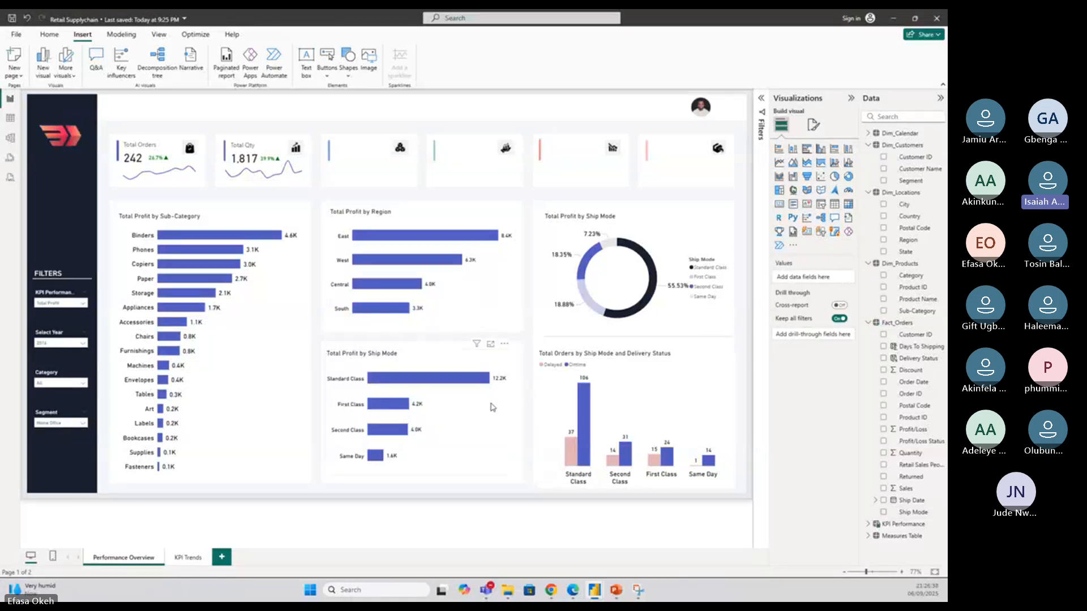
# Compare the Ship Mode bar chart with the donut chart's fields and remove Ship Mode from the bar chart's Y-axis
pyautogui.click(62, 375)
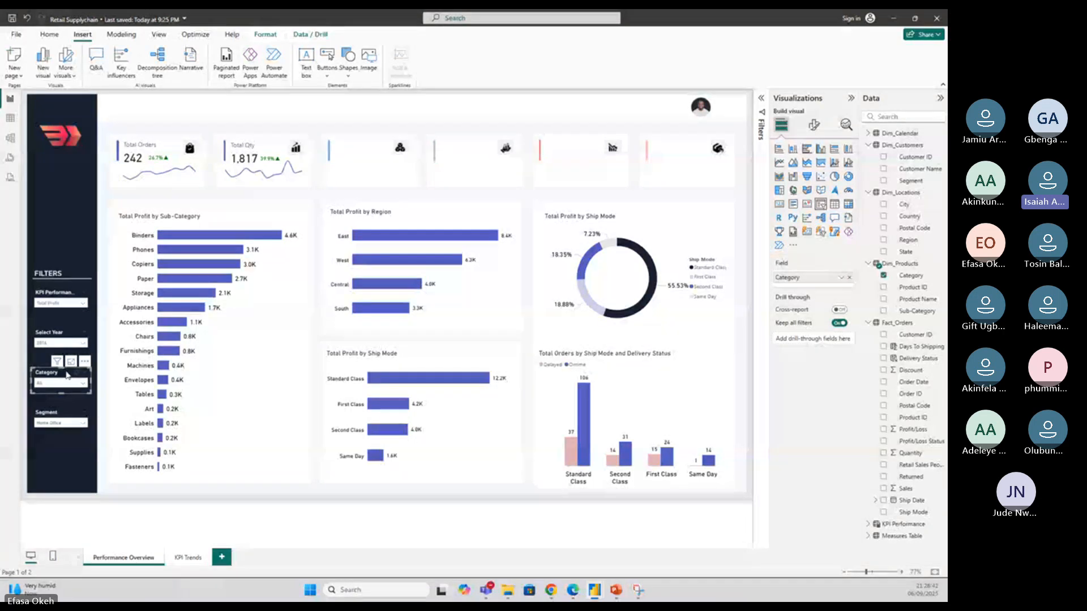
pyautogui.click(86, 217)
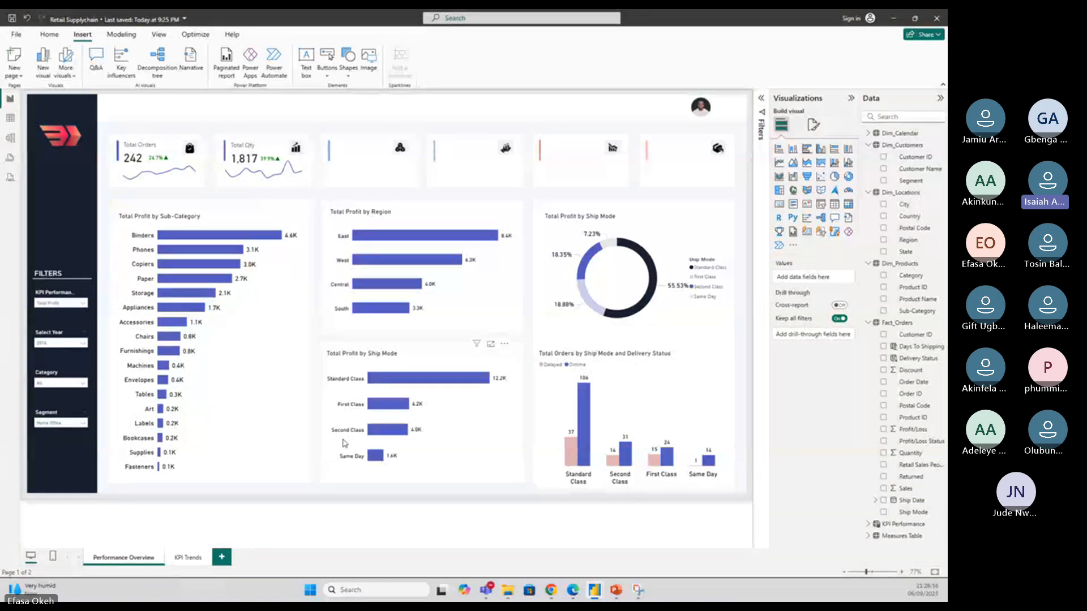
pyautogui.click(456, 421)
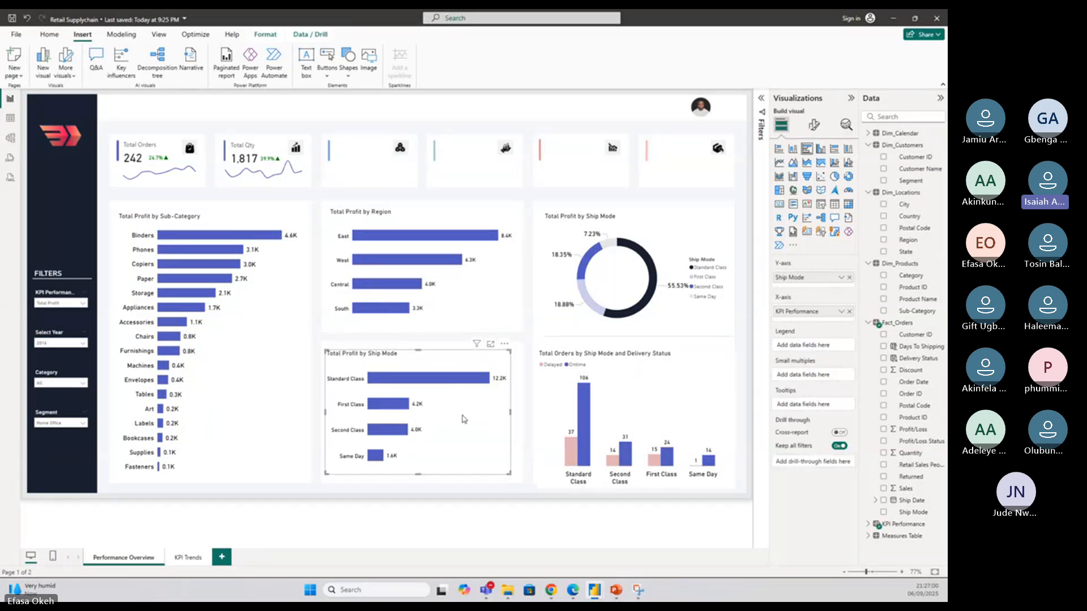
pyautogui.click(670, 241)
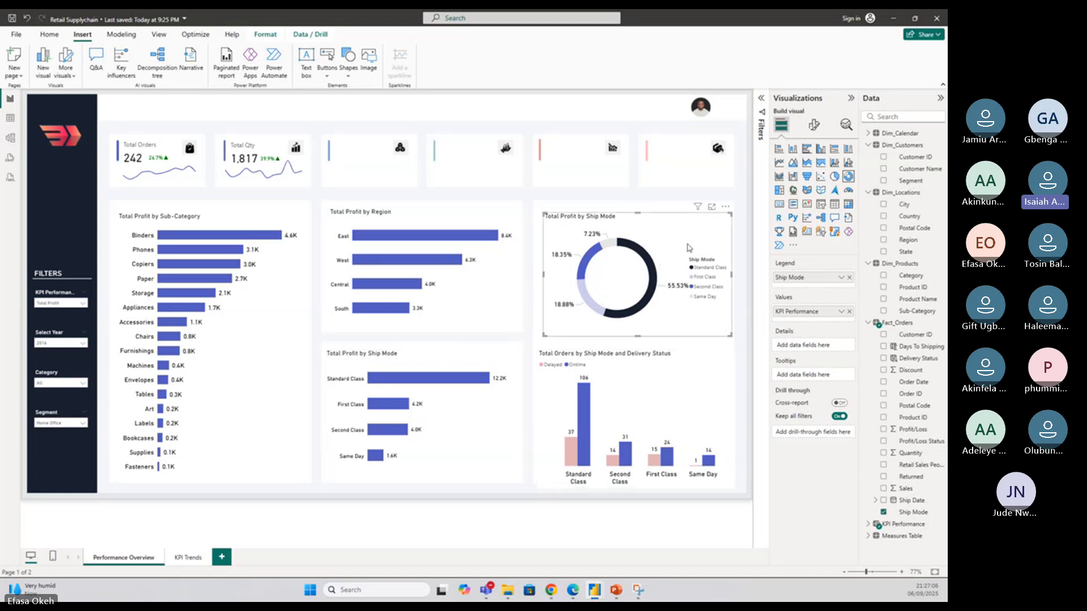
pyautogui.click(476, 425)
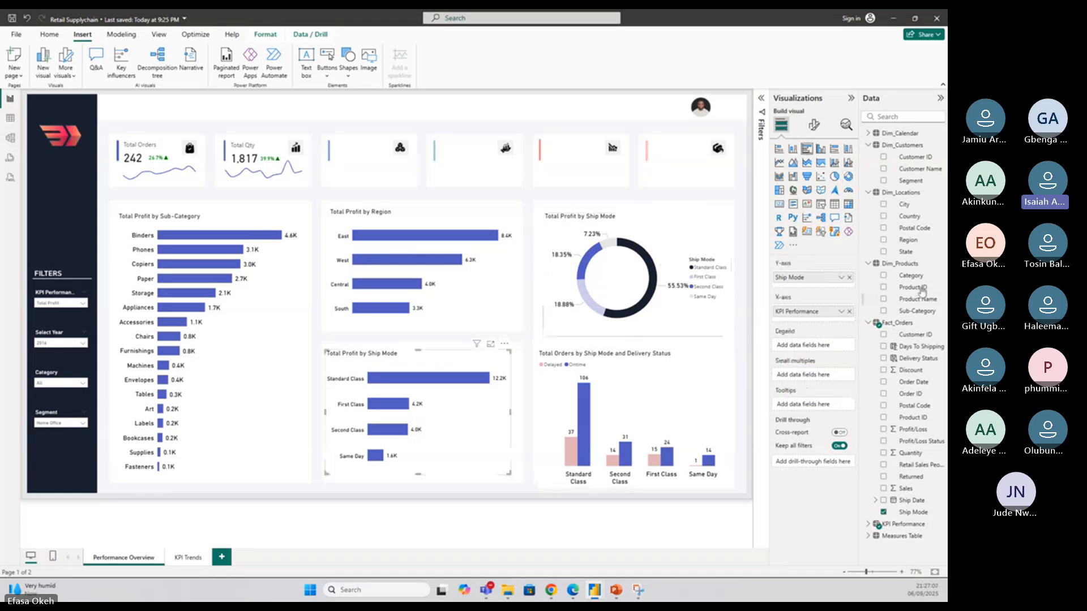
pyautogui.click(849, 277)
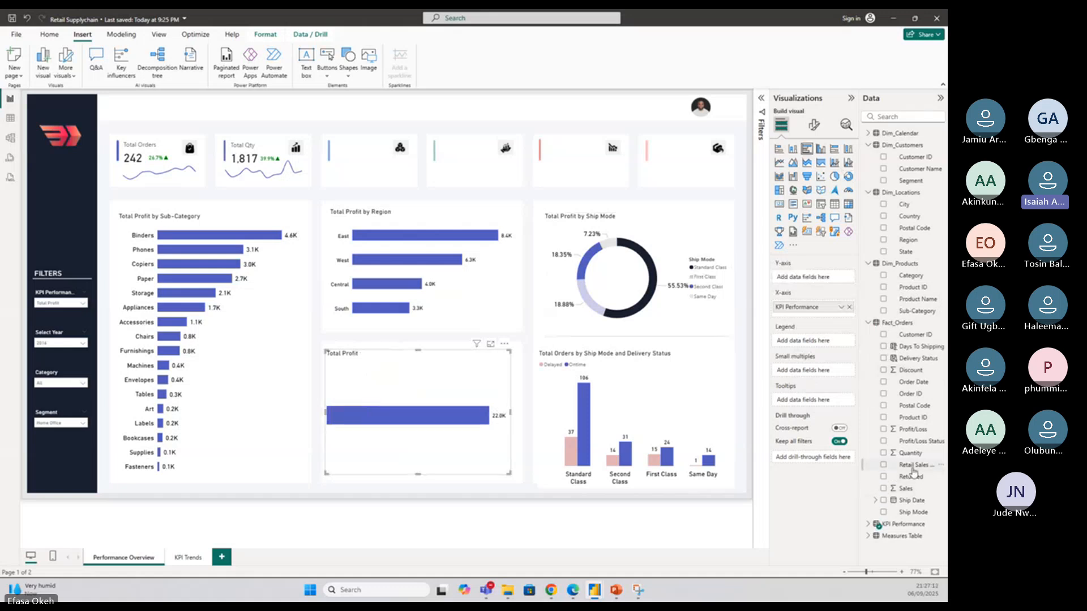
# Try Retail Sales People as the lower bar chart's Y-axis, remove it again, and reselect the chart after checking the Region chart's fields
pyautogui.moveTo(913, 471); pyautogui.dragTo(788, 283)
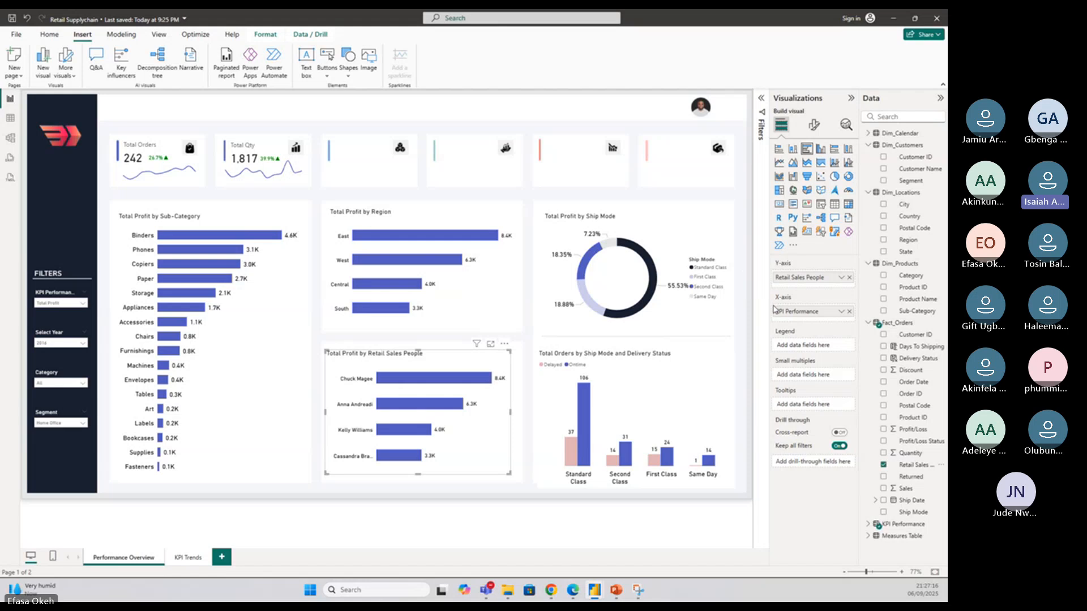
pyautogui.click(849, 278)
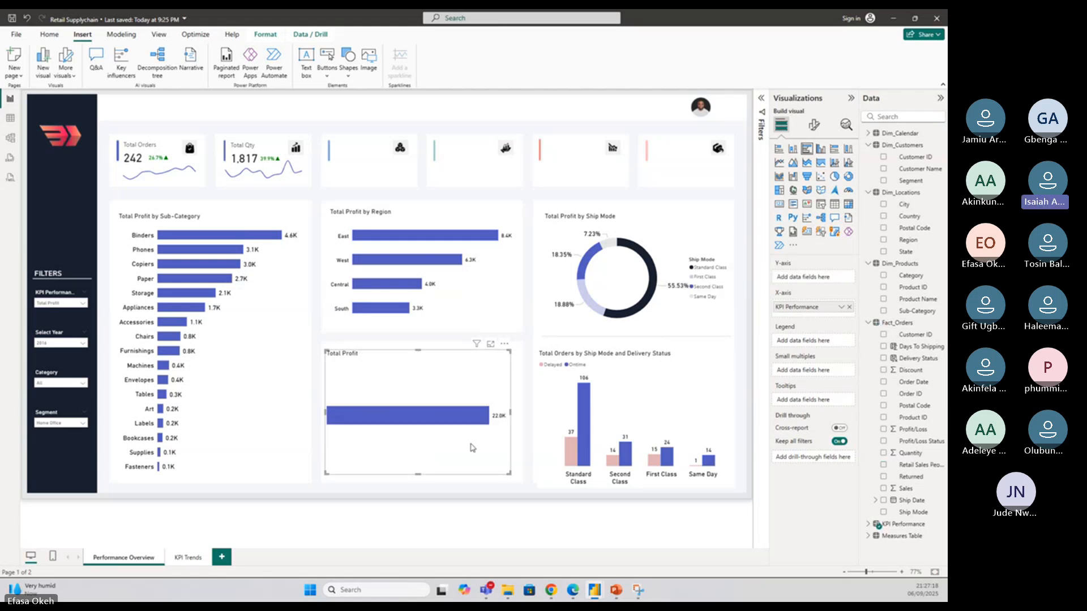
pyautogui.click(488, 317)
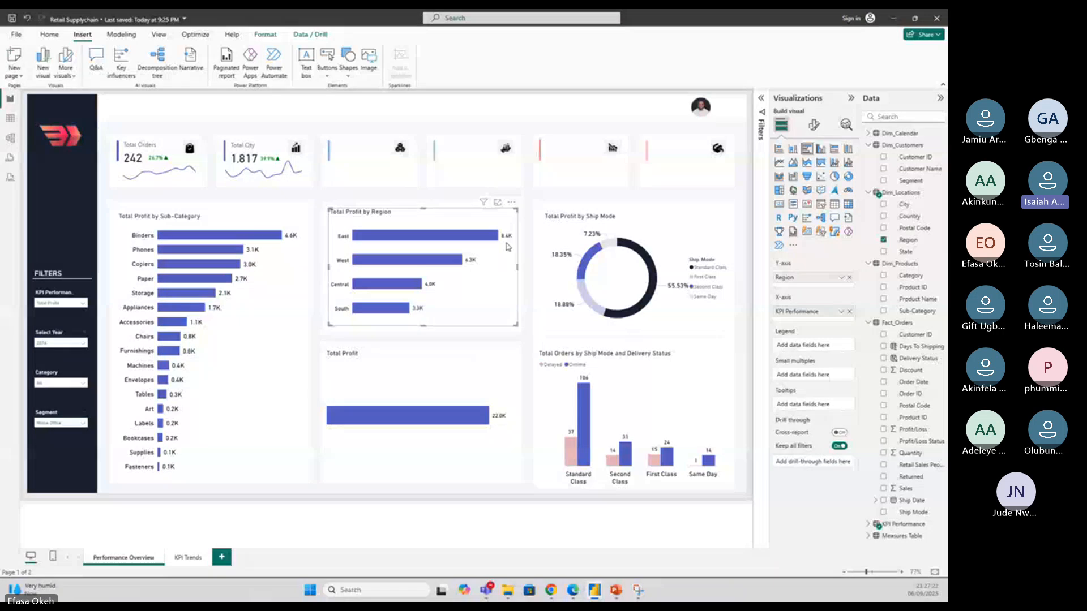
pyautogui.click(449, 444)
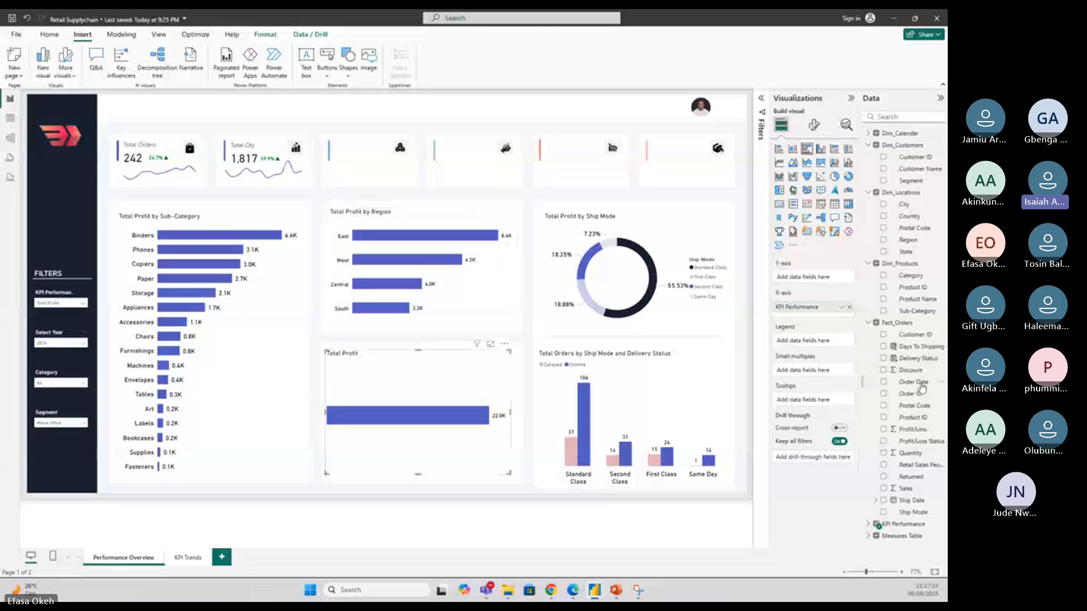